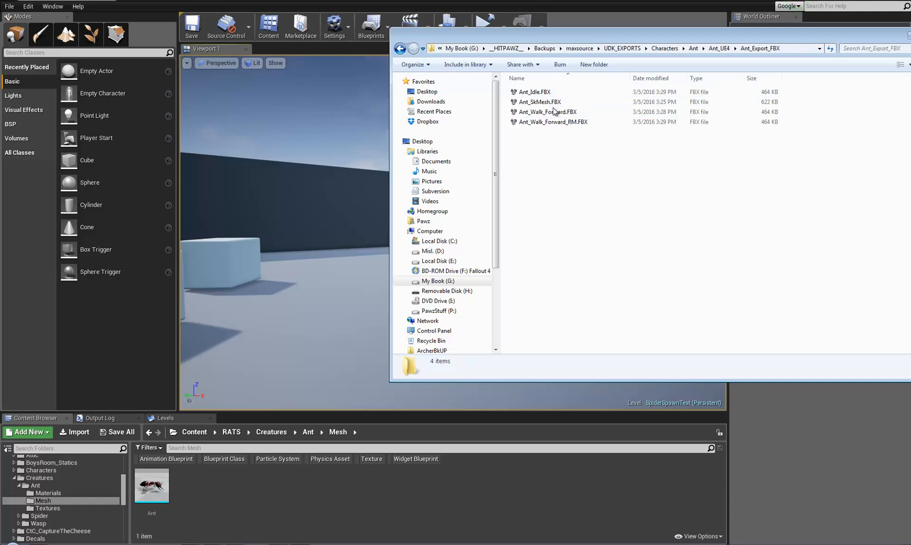
- Bring Ant_SkMesh.FBX into the Ant Mesh folder for import and expand the advanced mesh and animation import options
{"action": "left_click_drag", "start_coordinate": [547, 104], "coordinate": [225, 451]}
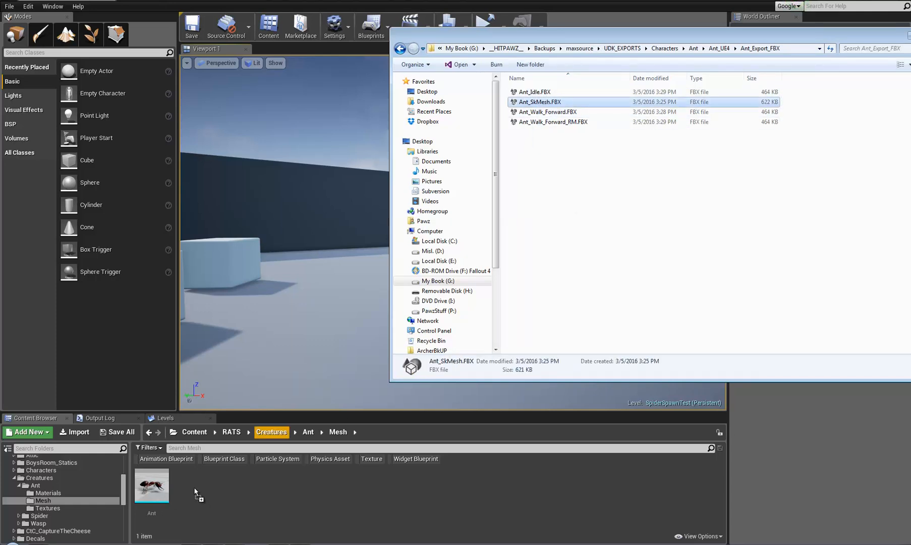
{"action": "left_click_drag", "start_coordinate": [196, 490], "coordinate": [195, 488]}
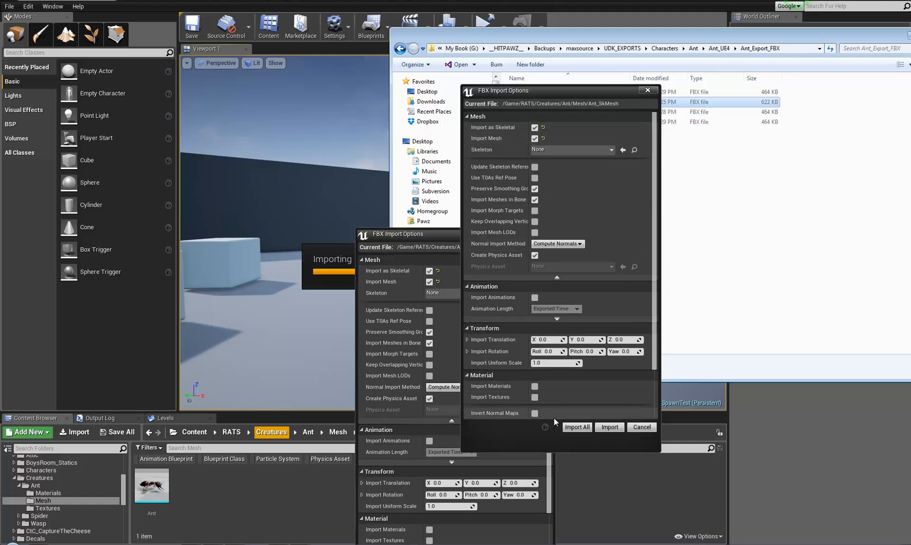
{"action": "left_click", "coordinate": [562, 320]}
{"action": "left_click", "coordinate": [559, 279]}
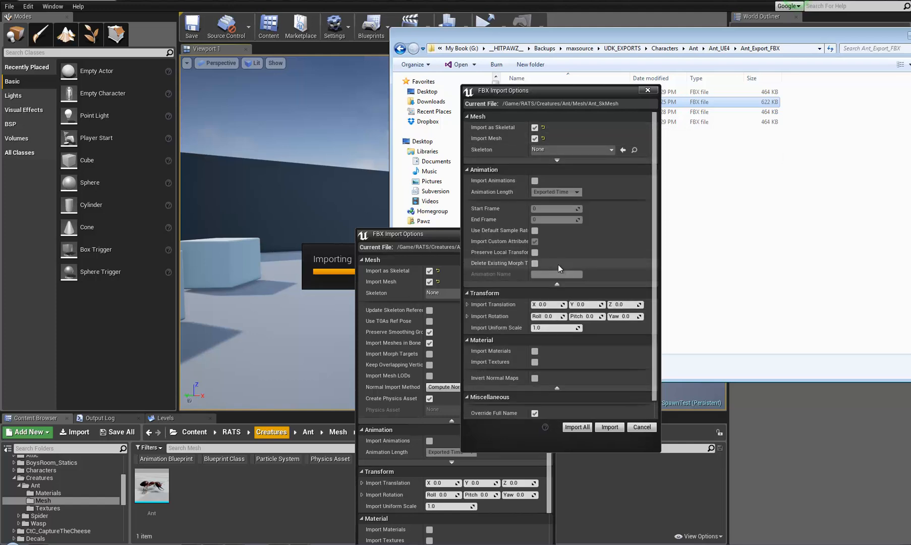
{"action": "left_click", "coordinate": [559, 283]}
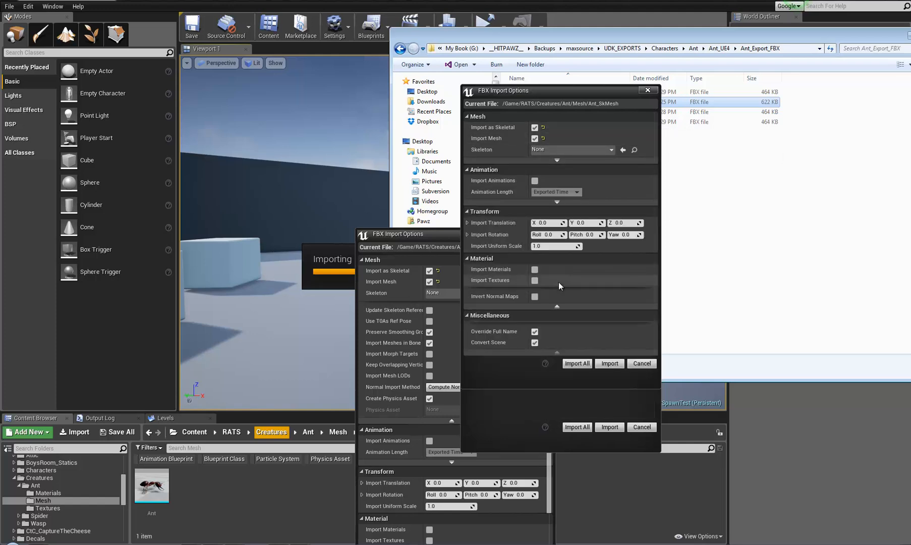
{"action": "left_click", "coordinate": [561, 203]}
{"action": "left_click", "coordinate": [565, 160]}
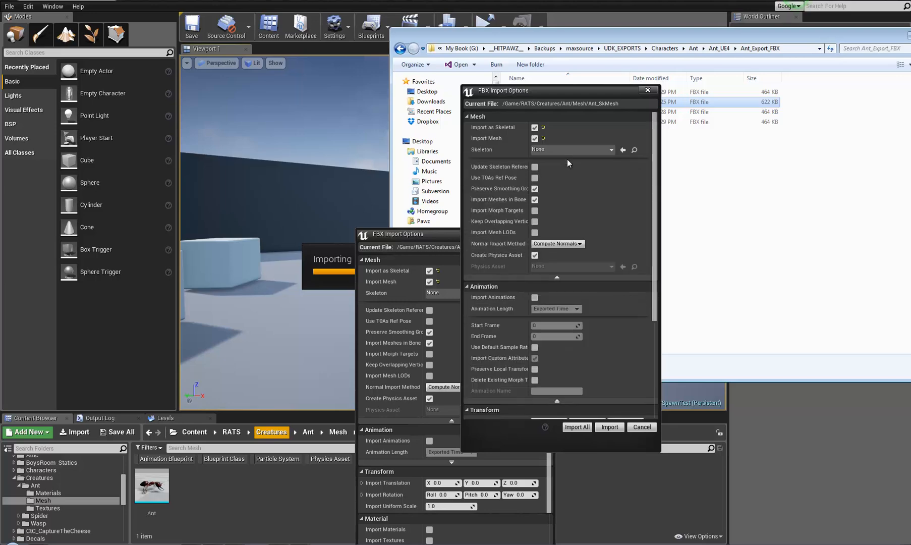
- Review the FBX options and import the skeletal mesh with physics asset creation enabled and without animations, materials or textures
{"action": "scroll", "coordinate": [572, 306], "scroll_direction": "down", "scroll_amount": 3}
{"action": "scroll", "coordinate": [570, 318], "scroll_direction": "down", "scroll_amount": 4}
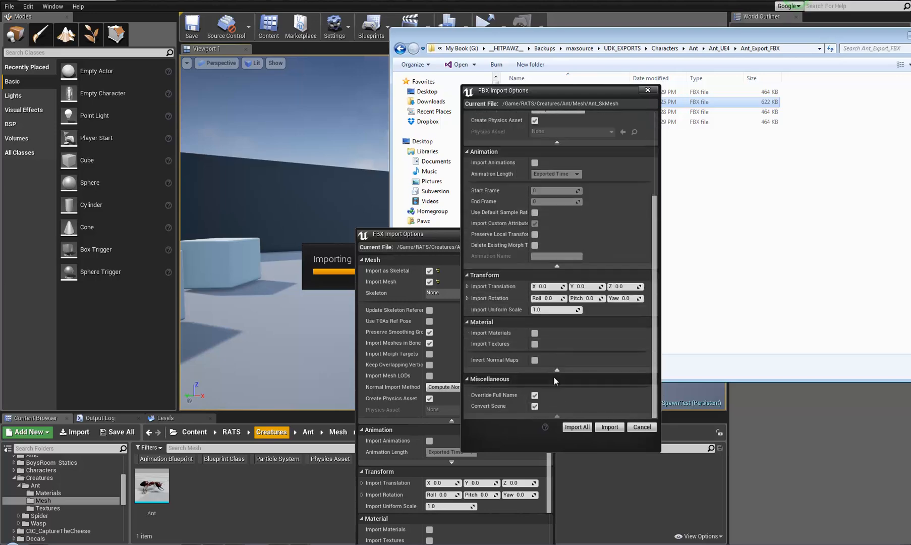
{"action": "scroll", "coordinate": [499, 212], "scroll_direction": "up", "scroll_amount": 9}
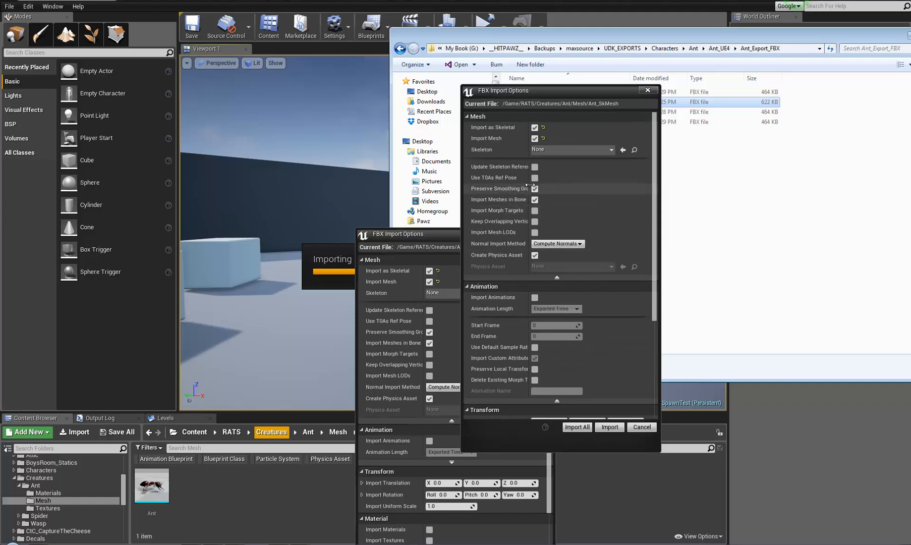
{"action": "left_click_drag", "start_coordinate": [529, 184], "coordinate": [574, 177]}
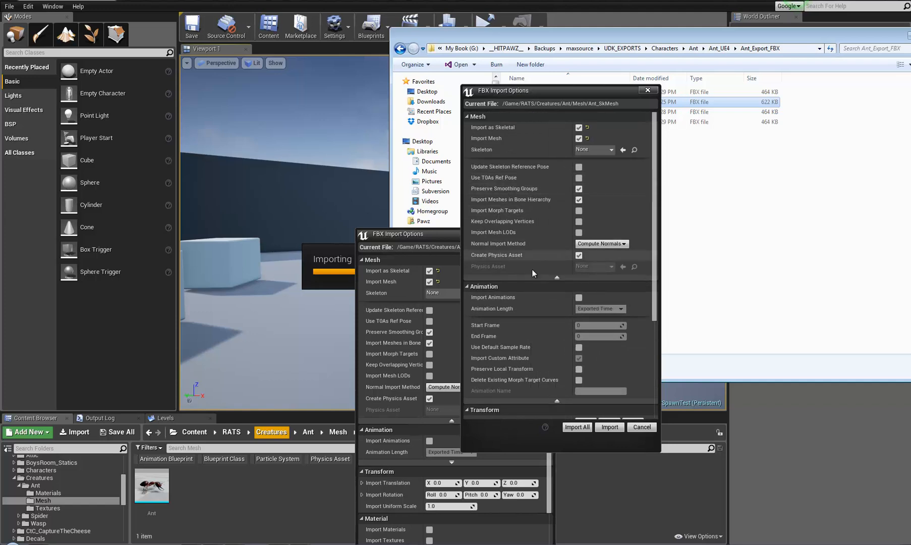
{"action": "left_click", "coordinate": [579, 255]}
{"action": "left_click", "coordinate": [580, 255]}
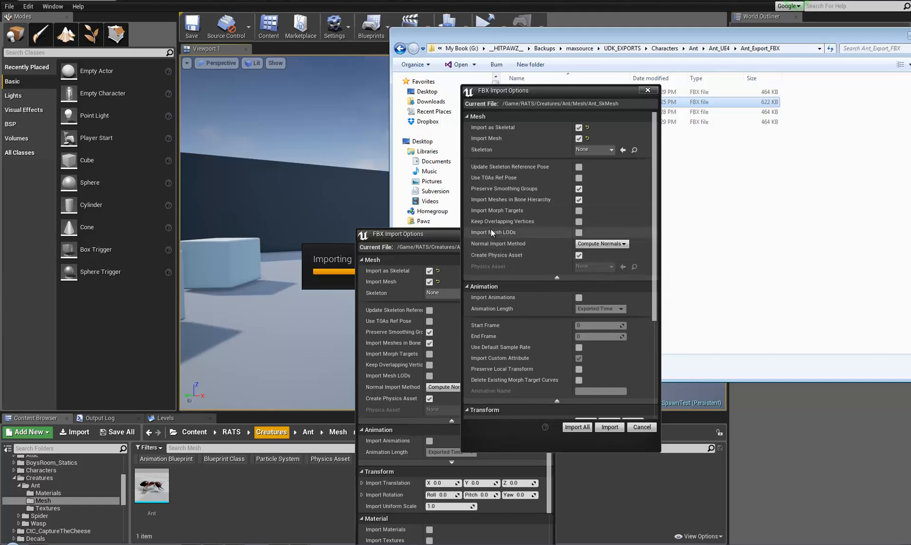
{"action": "mouse_move", "coordinate": [500, 230]}
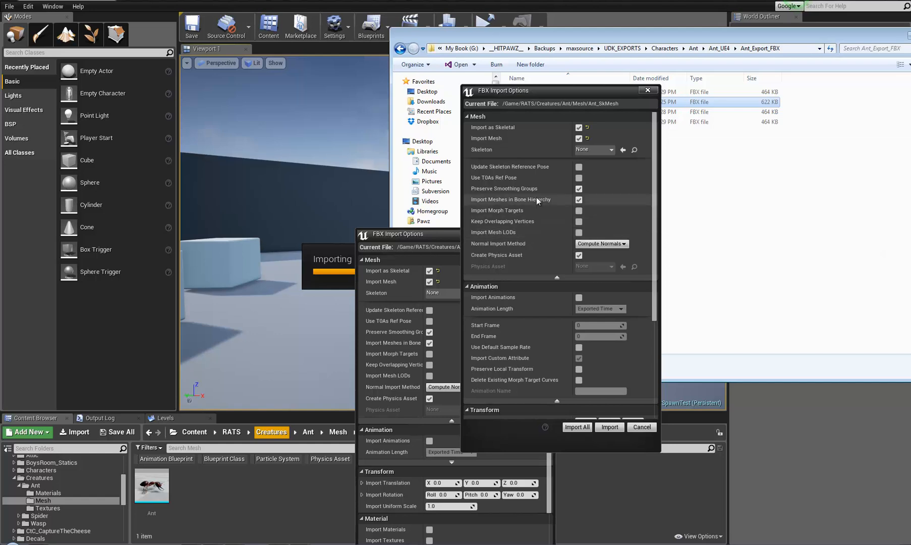
{"action": "mouse_move", "coordinate": [490, 178]}
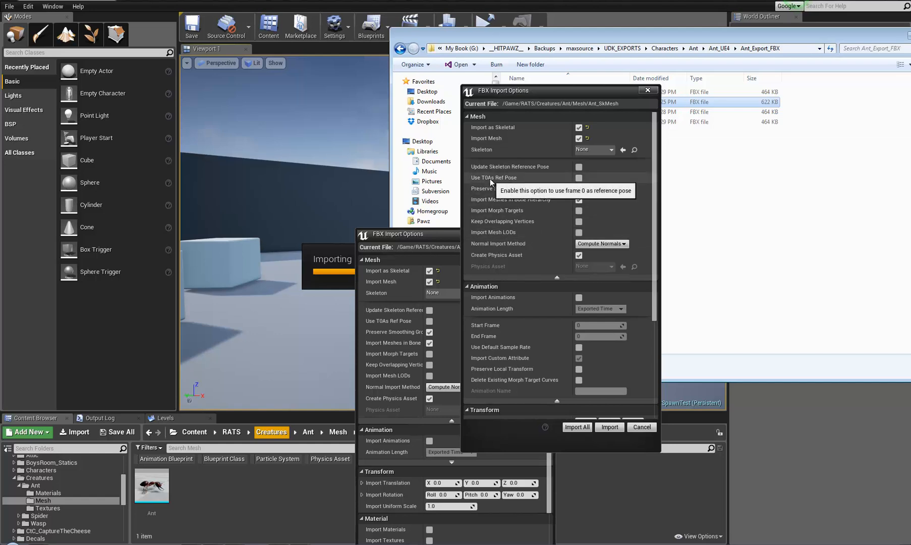
{"action": "scroll", "coordinate": [503, 323], "scroll_direction": "down", "scroll_amount": 5}
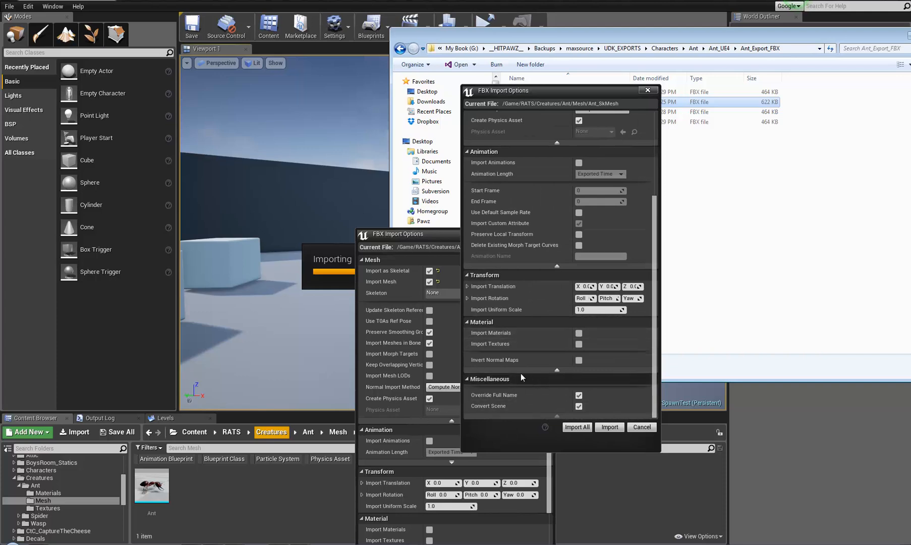
{"action": "left_click", "coordinate": [611, 427]}
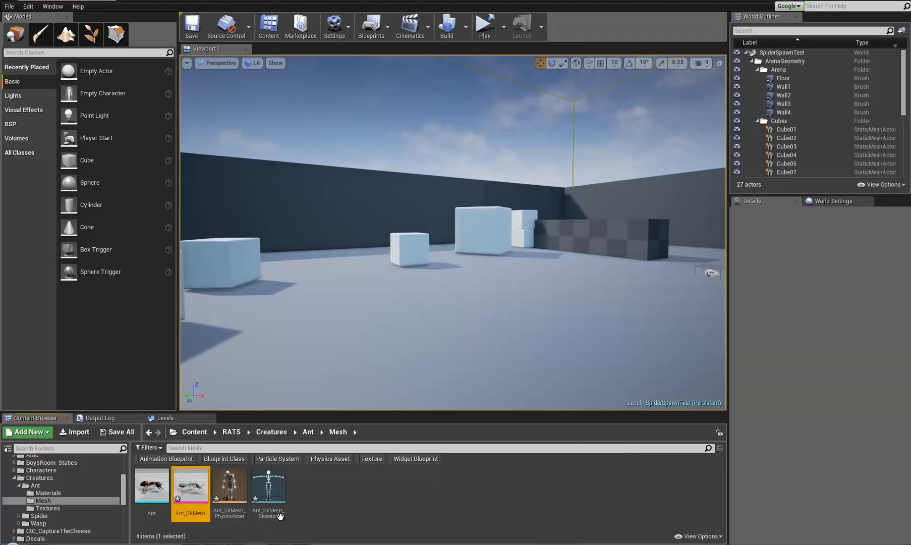
- Open the Ant_SkMesh skeletal mesh and assign the M_Ant_Mat_Inst material instance to its Element 0
{"action": "double_click", "coordinate": [189, 486]}
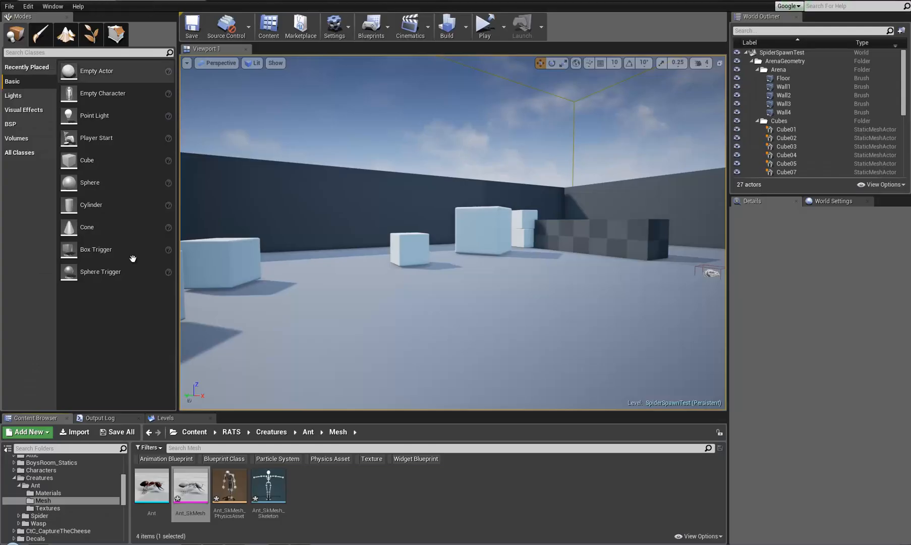
{"action": "left_click", "coordinate": [50, 493]}
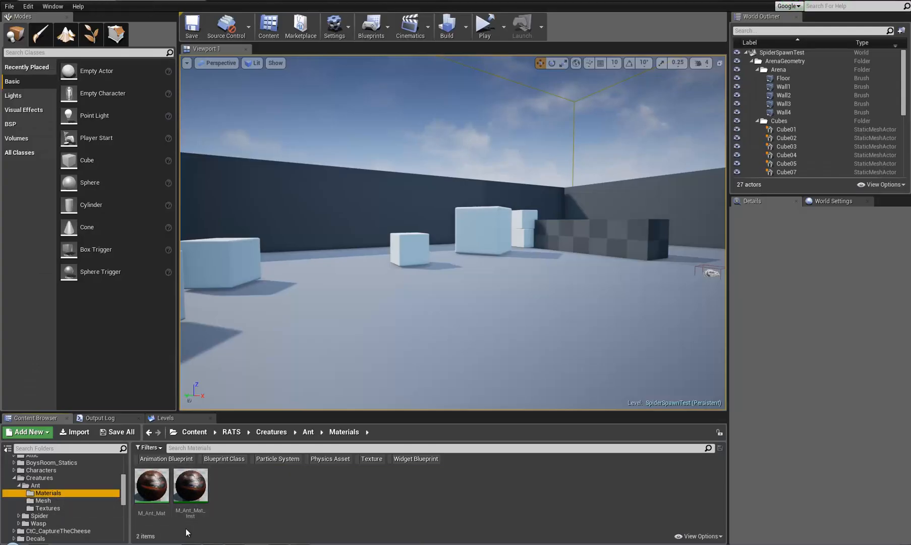
{"action": "left_click", "coordinate": [190, 485]}
{"action": "left_click", "coordinate": [160, 1]}
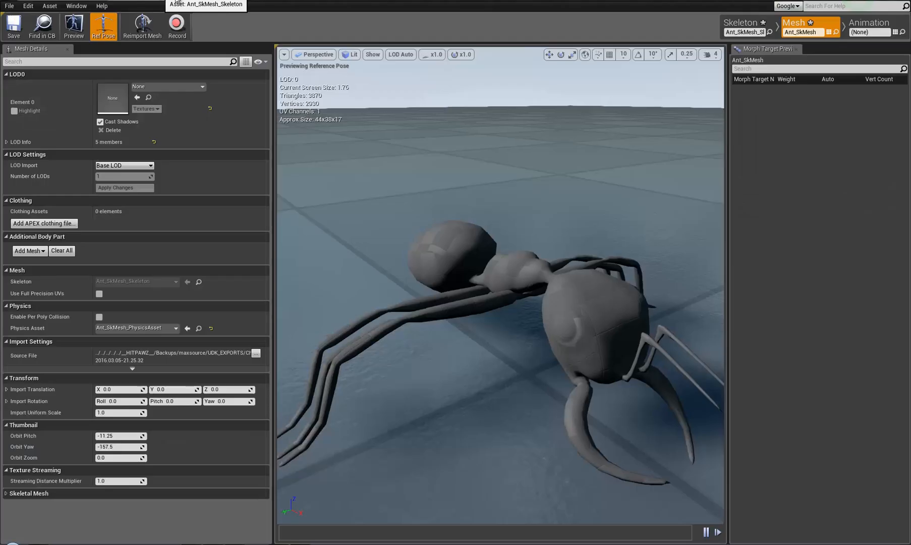
{"action": "left_click", "coordinate": [137, 97]}
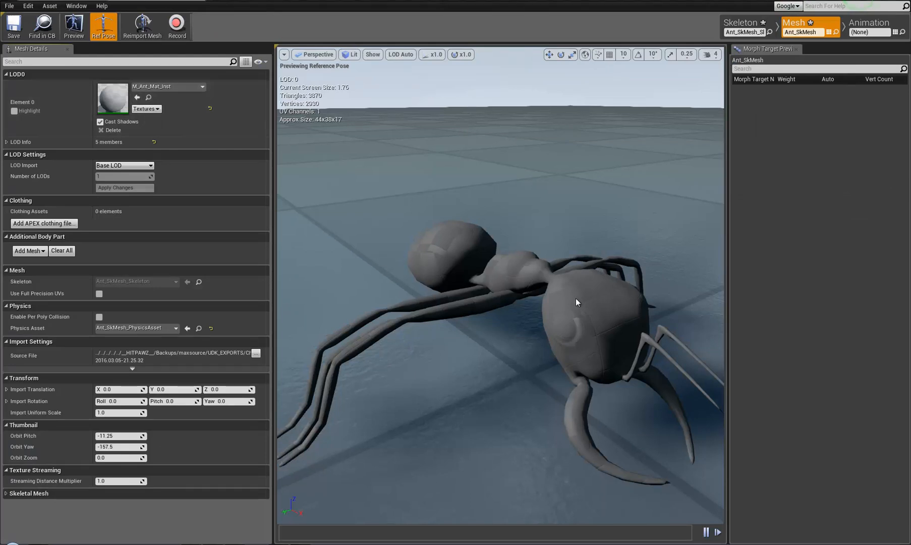
- Examine the textured ant mesh in the preview viewport from several angles and distances
{"action": "right_click_drag", "start_coordinate": [436, 344], "coordinate": [436, 344]}
{"action": "key", "text": "d"}
{"action": "left_click_drag", "start_coordinate": [435, 344], "coordinate": [907, 299], "text": "alt"}
{"action": "scroll", "coordinate": [676, 289], "scroll_direction": "up", "scroll_amount": 5}
{"action": "scroll", "coordinate": [644, 333], "scroll_direction": "down", "scroll_amount": 5}
{"action": "scroll", "coordinate": [903, 300], "scroll_direction": "up", "scroll_amount": 5}
{"action": "scroll", "coordinate": [620, 282], "scroll_direction": "down", "scroll_amount": 5}
{"action": "left_click_drag", "start_coordinate": [620, 282], "coordinate": [565, 283], "text": "alt"}
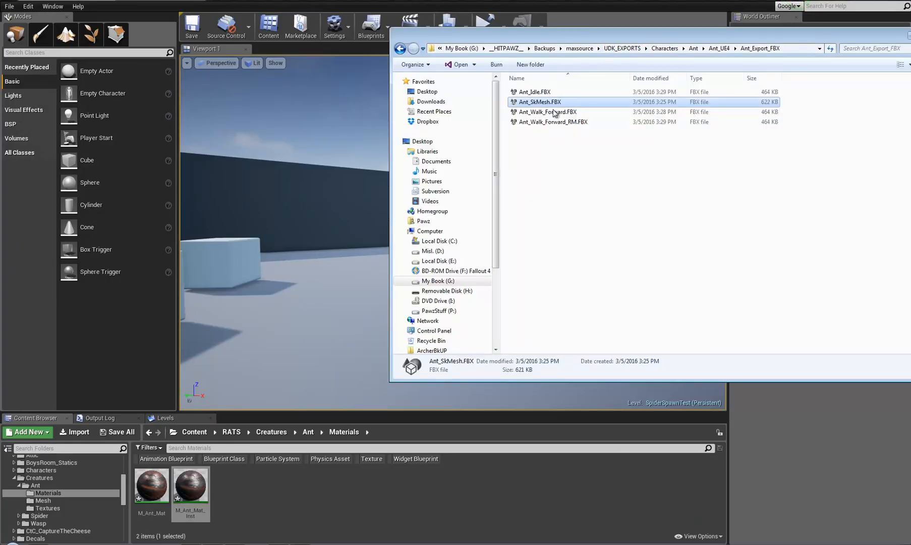
- Select the Ant_Idle, Ant_Walk_Forward and Ant_Walk_Forward_RM FBX files in the Ant_Export_FBX folder
{"action": "left_click", "coordinate": [543, 94]}
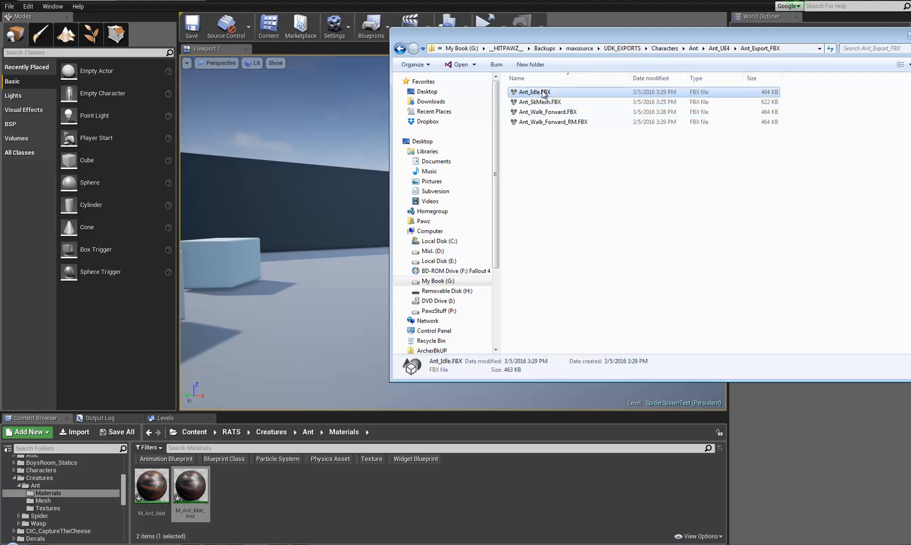
{"action": "left_click", "coordinate": [552, 112], "text": "ctrl"}
{"action": "left_click", "coordinate": [554, 123], "text": "ctrl"}
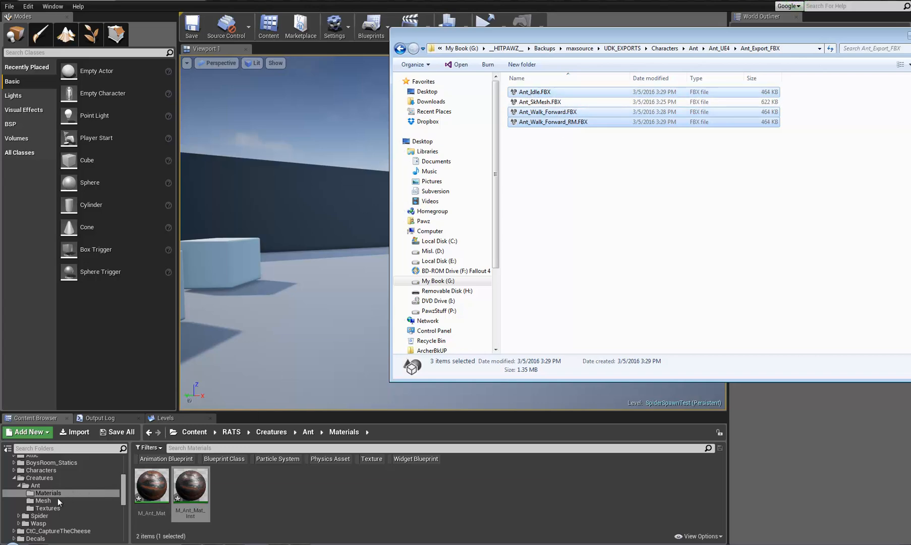
- Create a new folder named Anims inside the Ant creature folder
{"action": "right_click", "coordinate": [40, 486]}
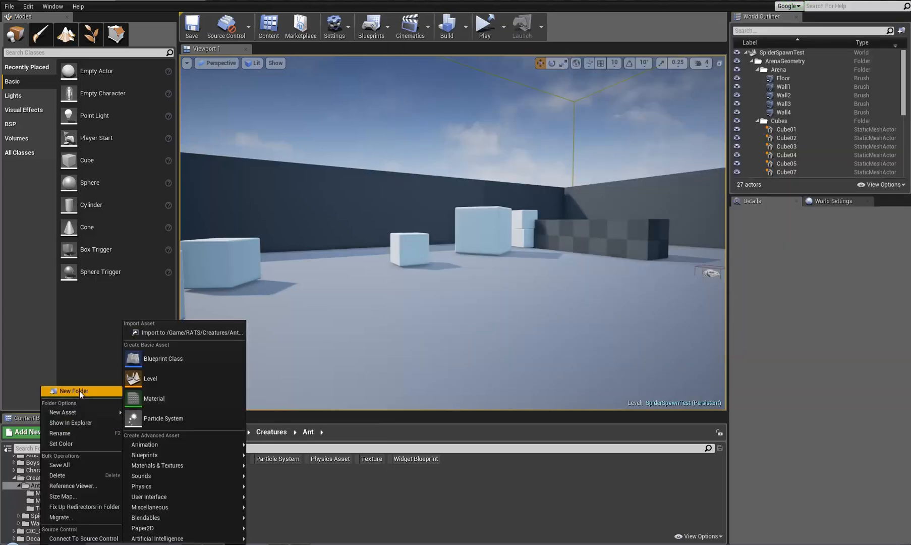
{"action": "left_click", "coordinate": [79, 391]}
{"action": "type", "text": "Animation"}
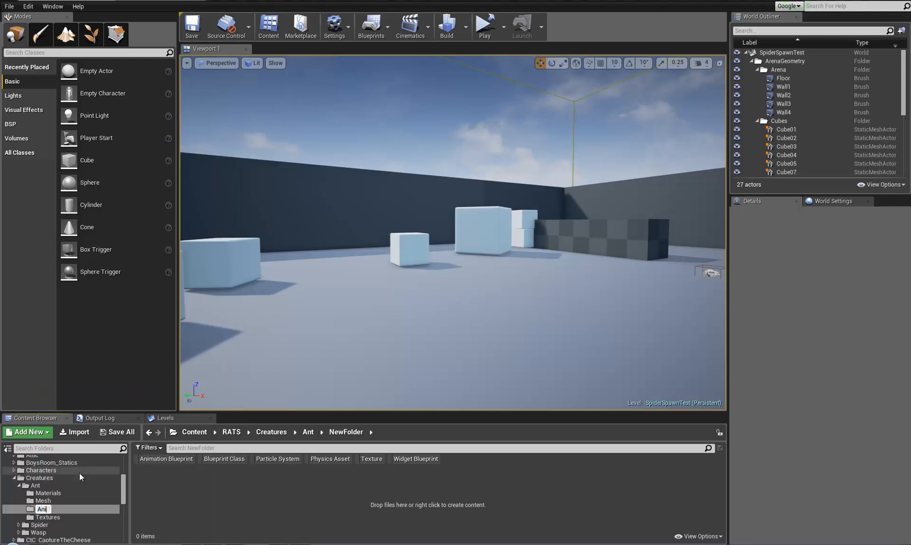
{"action": "key", "text": "BackSpace"}
{"action": "key", "text": "BackSpace"}
{"action": "key", "text": "BackSpace"}
{"action": "key", "text": "BackSpace"}
{"action": "key", "text": "BackSpace"}
{"action": "type", "text": "s"}
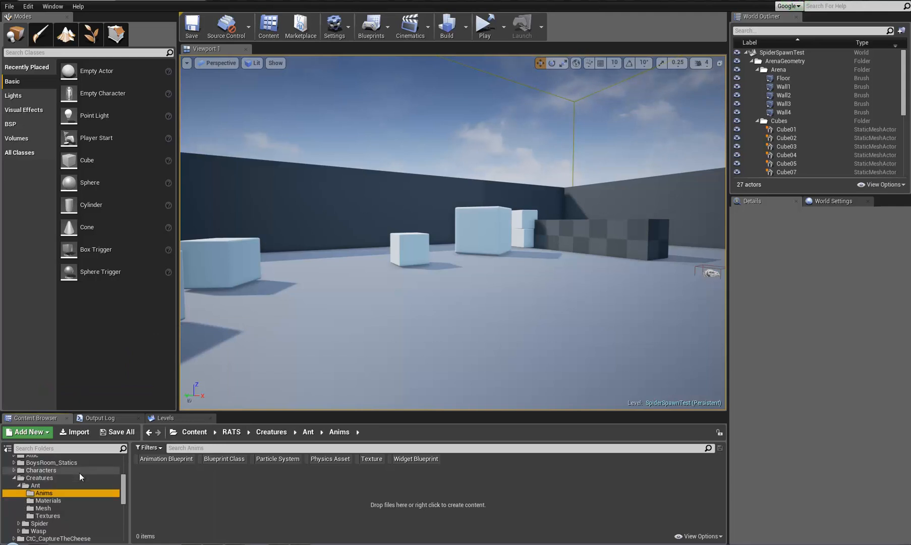
{"action": "key", "text": "Return"}
- Import all three selected animation FBX files into the Anims folder using Ant_SkMesh_Skeleton as the skeleton
{"action": "left_click", "coordinate": [194, 544]}
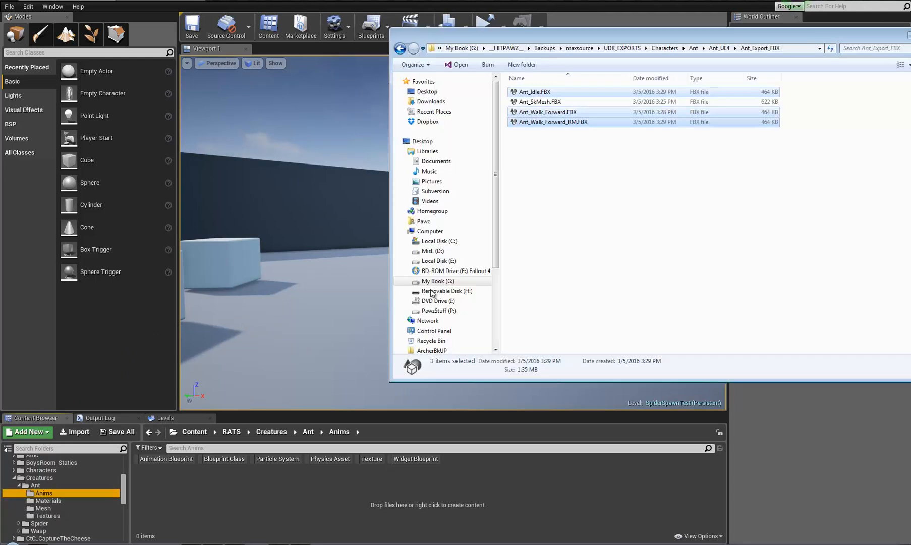
{"action": "left_click_drag", "start_coordinate": [545, 92], "coordinate": [185, 500]}
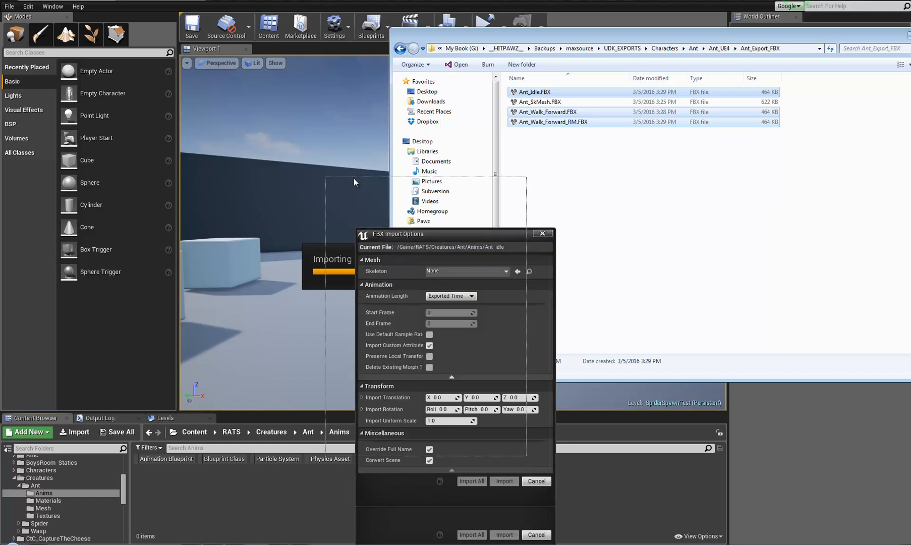
{"action": "left_click", "coordinate": [403, 158]}
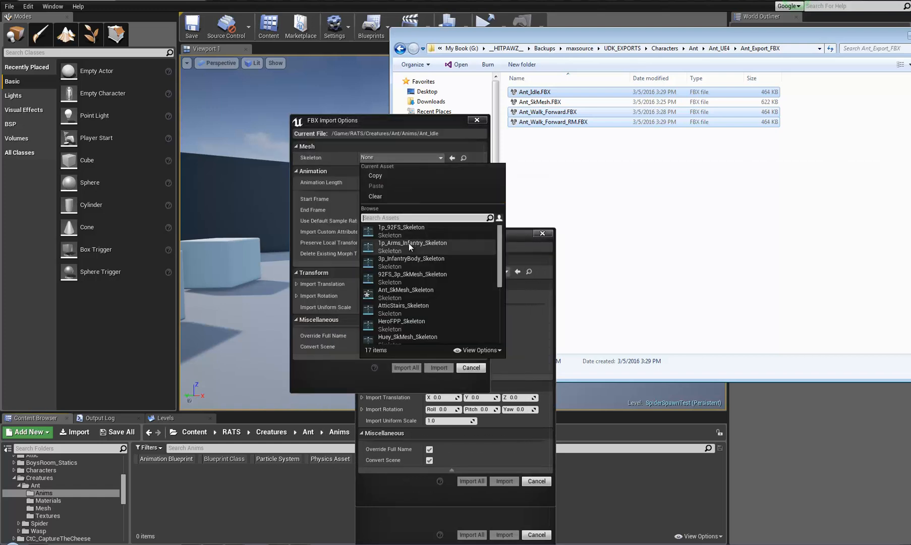
{"action": "left_click", "coordinate": [389, 292]}
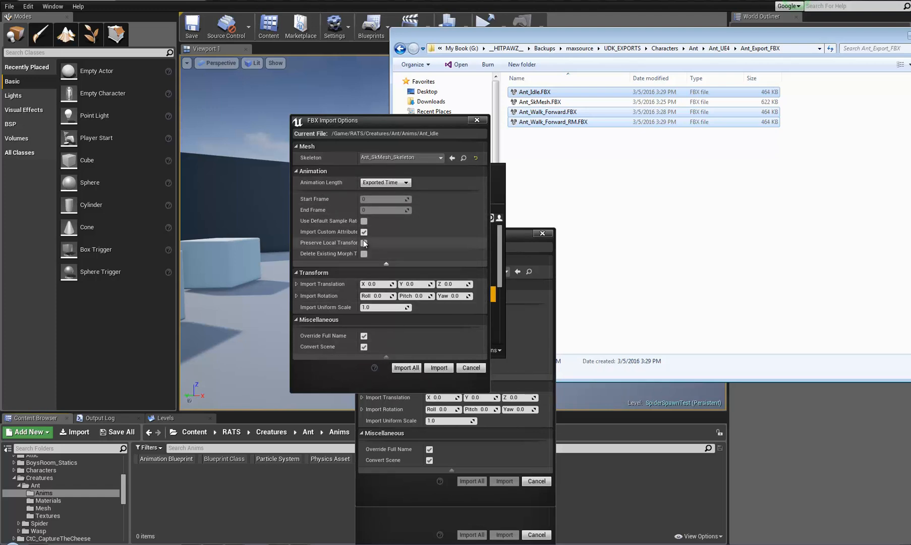
{"action": "left_click", "coordinate": [412, 370]}
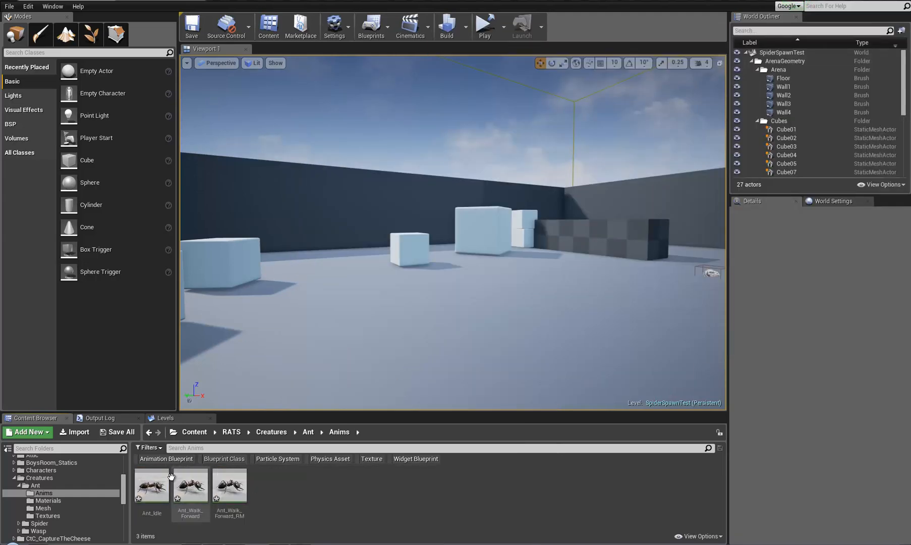
- Open the Ant_Idle animation and Ant_Walk_Forward in turn and examine their motion from different angles
{"action": "double_click", "coordinate": [151, 485]}
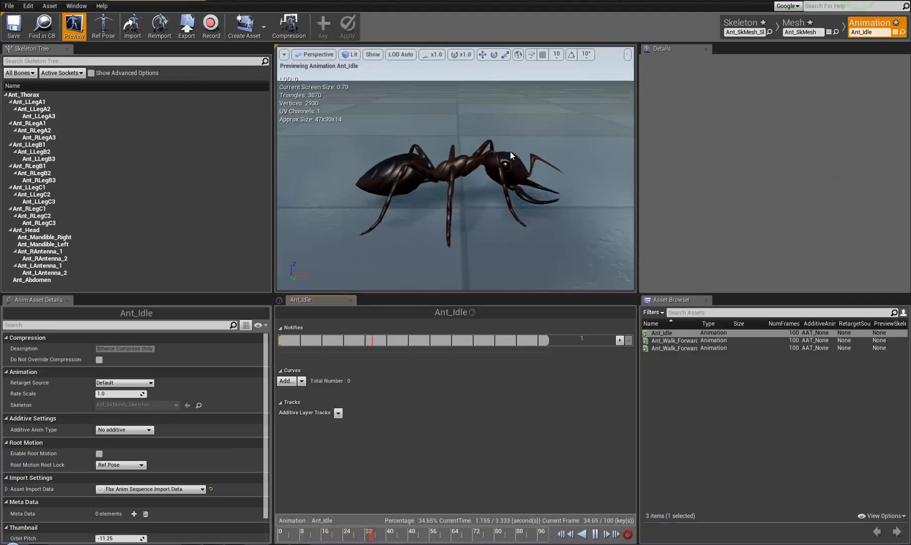
{"action": "key", "text": "d"}
{"action": "right_click_drag", "start_coordinate": [509, 155], "coordinate": [335, 76]}
{"action": "key", "text": "w"}
{"action": "key", "text": "a"}
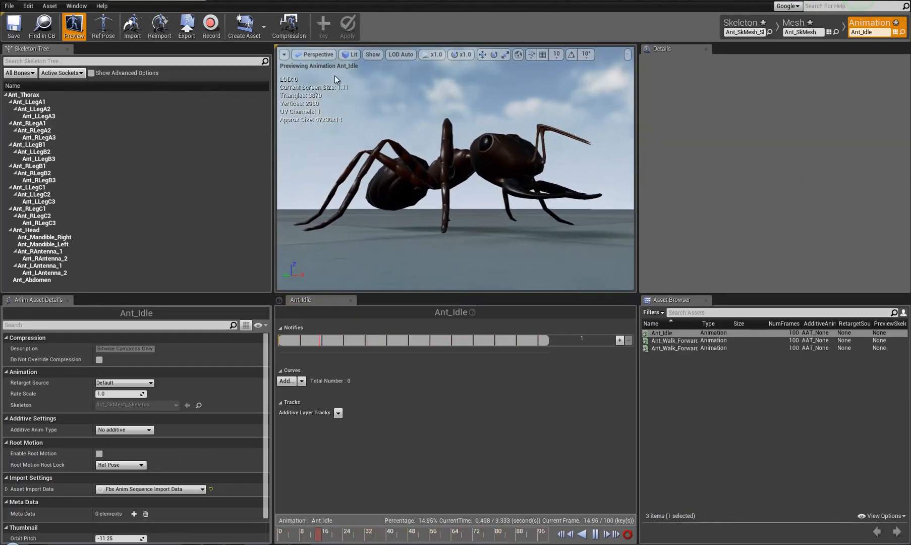
{"action": "left_click", "coordinate": [692, 341]}
{"action": "right_click_drag", "start_coordinate": [522, 170], "coordinate": [815, 156]}
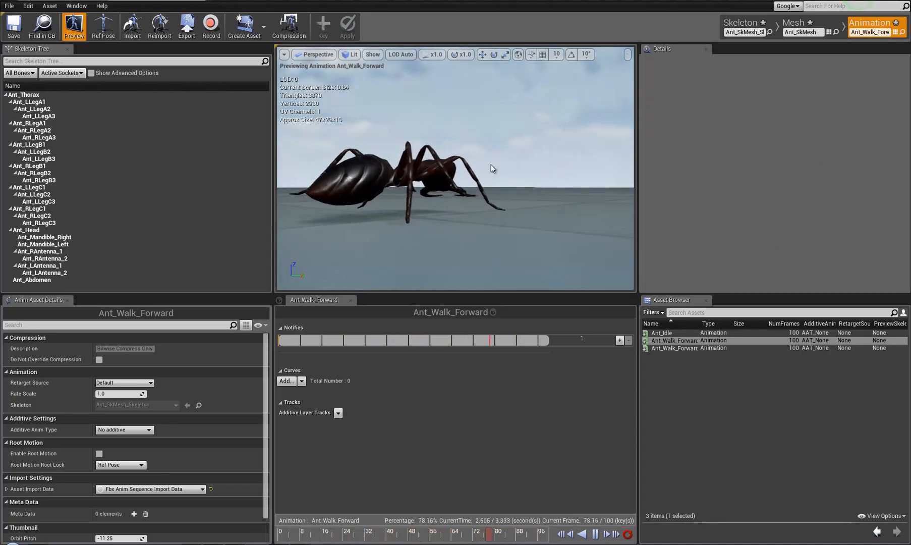
- Open the Ant_Walk_Forward_RM animation, enable root motion for it and inspect the ant's movement up close
{"action": "left_click", "coordinate": [672, 348]}
{"action": "double_click", "coordinate": [671, 348]}
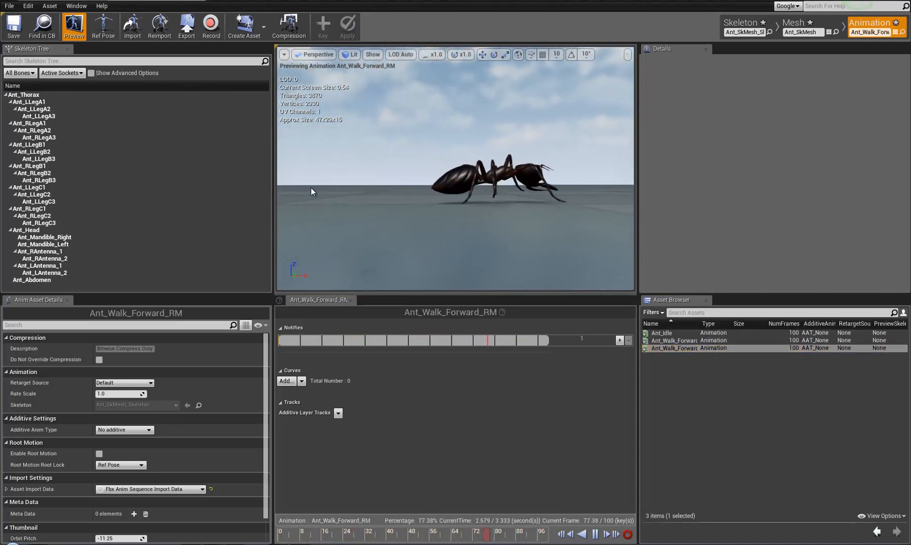
{"action": "left_click_drag", "start_coordinate": [311, 187], "coordinate": [267, 238], "text": "alt"}
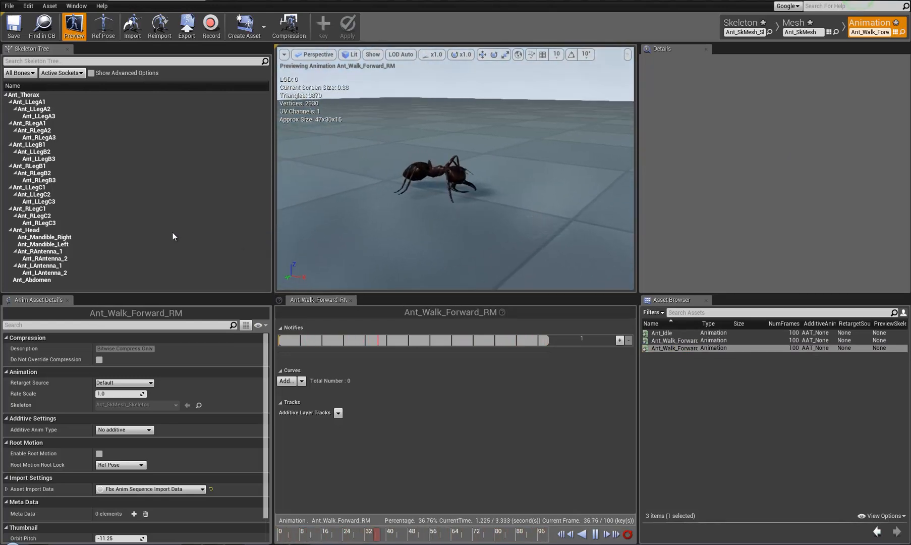
{"action": "left_click", "coordinate": [98, 454]}
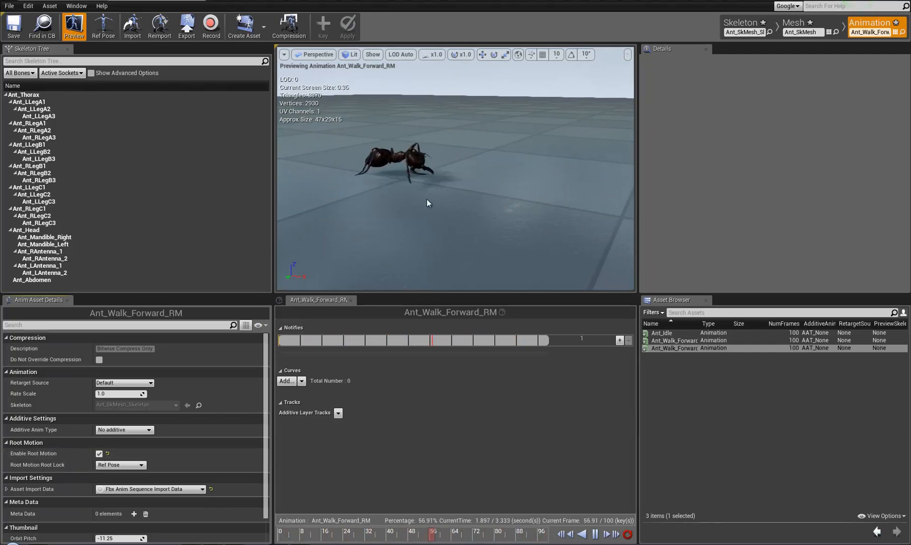
{"action": "key", "text": "w"}
{"action": "right_click_drag", "start_coordinate": [420, 161], "coordinate": [449, 180]}
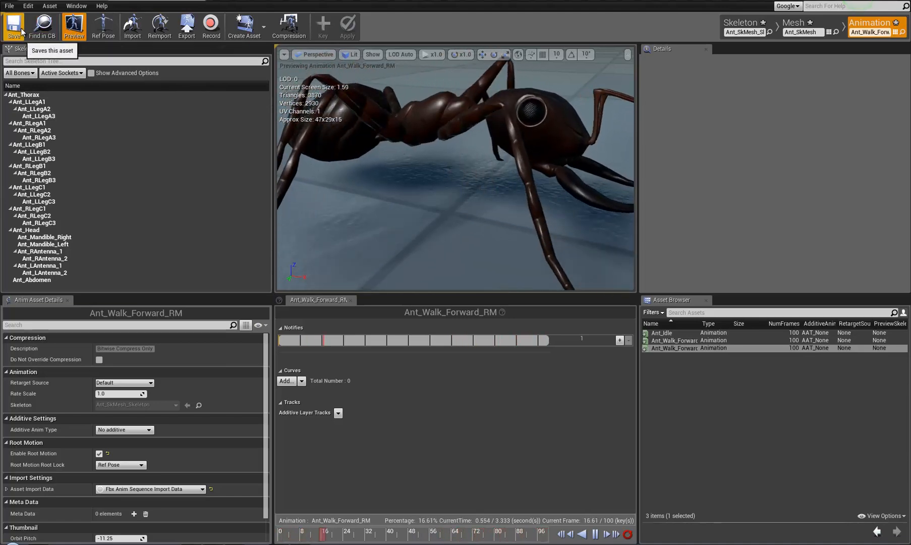
- Create a Blend Space 1D named Ant_Moveblend_1D in the Ant creature's Anims folder
{"action": "left_click", "coordinate": [263, 28]}
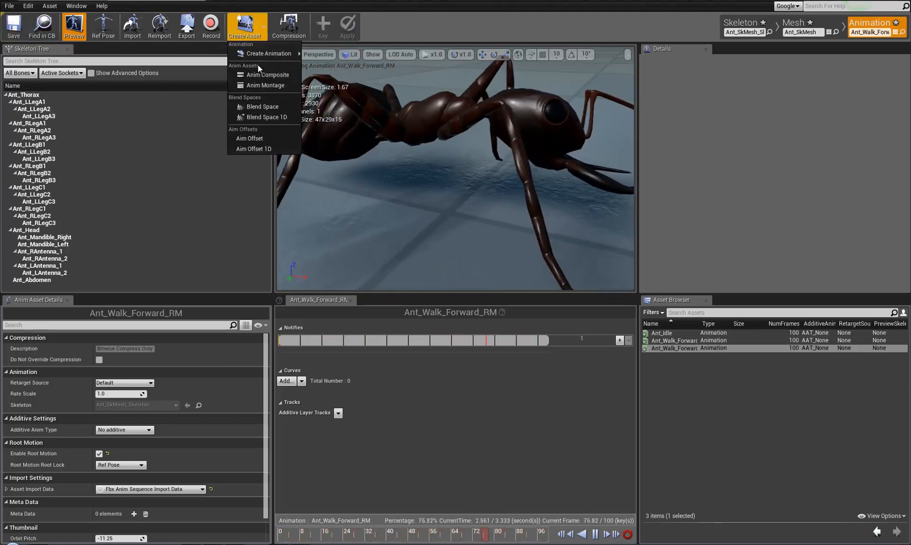
{"action": "left_click", "coordinate": [273, 116]}
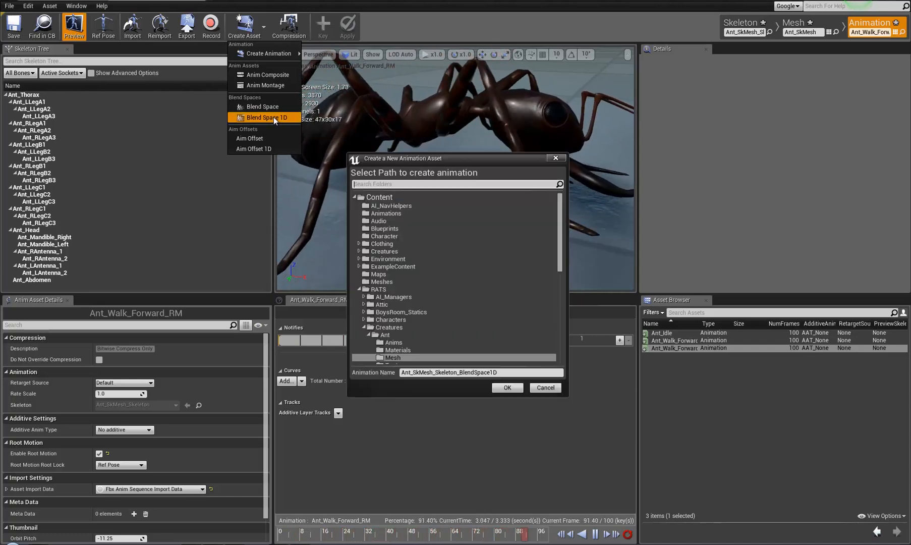
{"action": "left_click", "coordinate": [393, 343]}
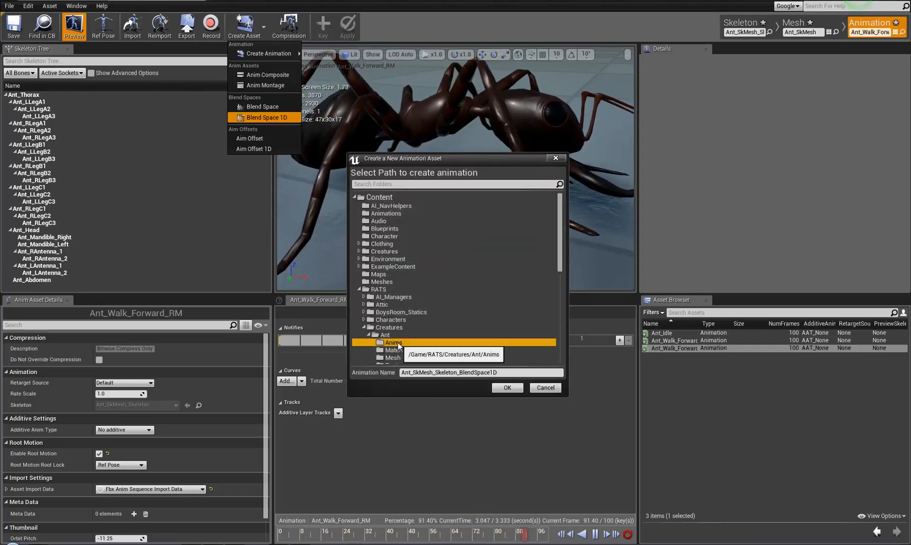
{"action": "left_click", "coordinate": [510, 373]}
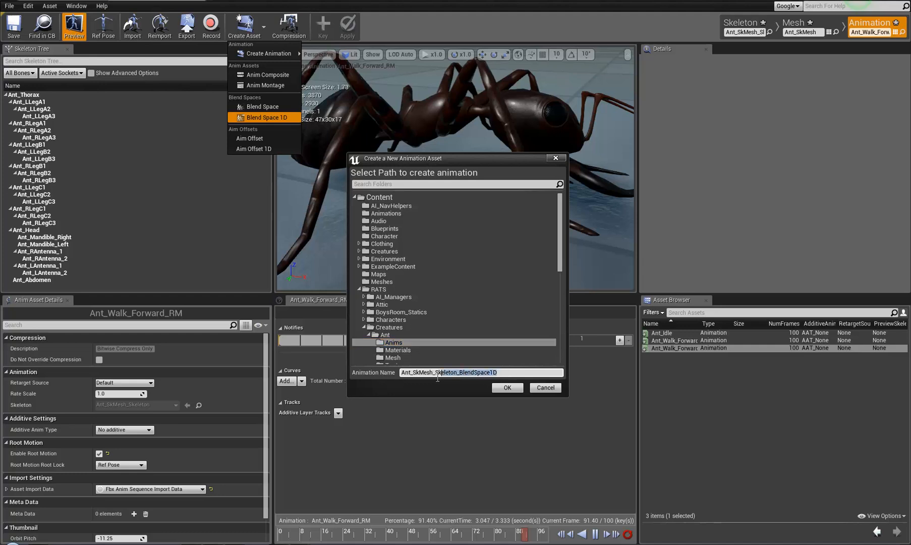
{"action": "type", "text": "M"}
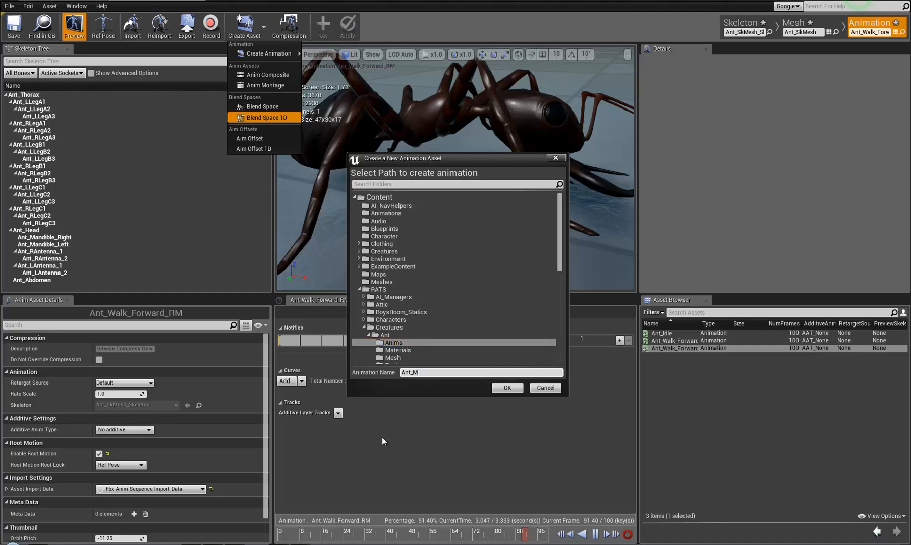
{"action": "type", "text": "oveblend_1D"}
{"action": "left_click", "coordinate": [509, 388]}
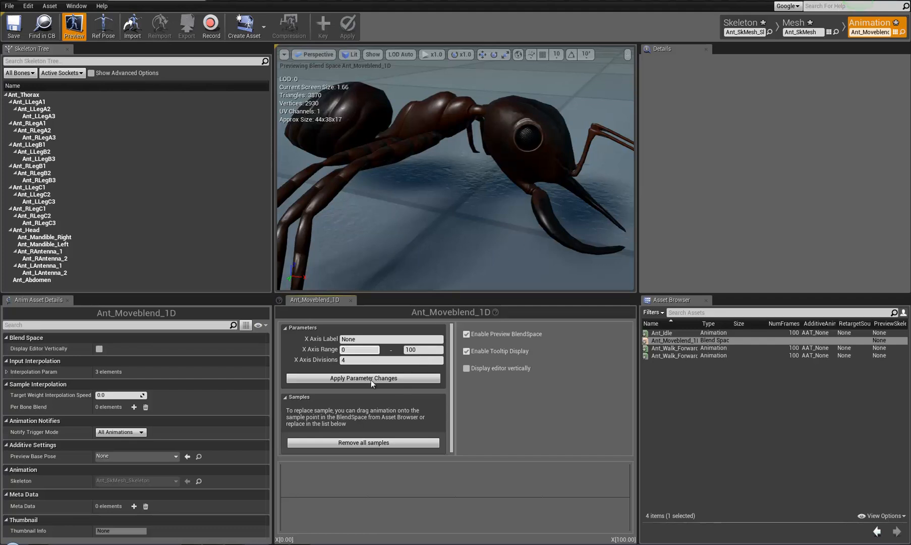
- Display the blend space editor vertically and apply Velocity as the X axis label
{"action": "left_click", "coordinate": [468, 368]}
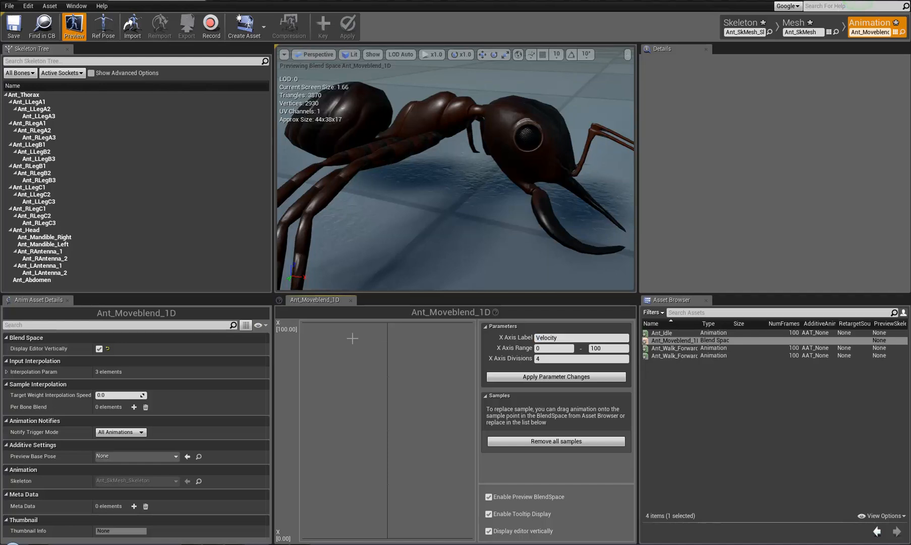
{"action": "left_click", "coordinate": [555, 377]}
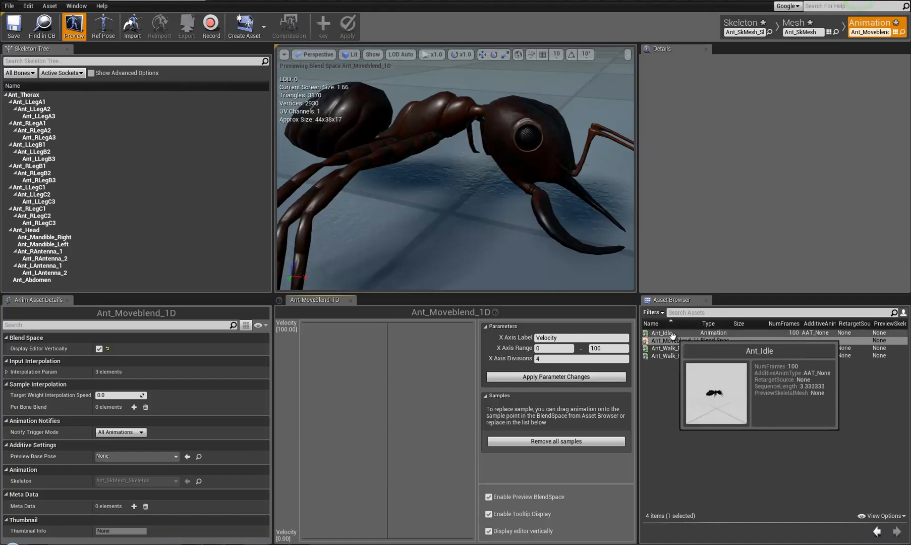
- Add Ant_Idle at velocity 0 and Ant_Walk_Forward_RM at velocity 100 as samples, widening the asset list's name column
{"action": "left_click_drag", "start_coordinate": [668, 334], "coordinate": [387, 536]}
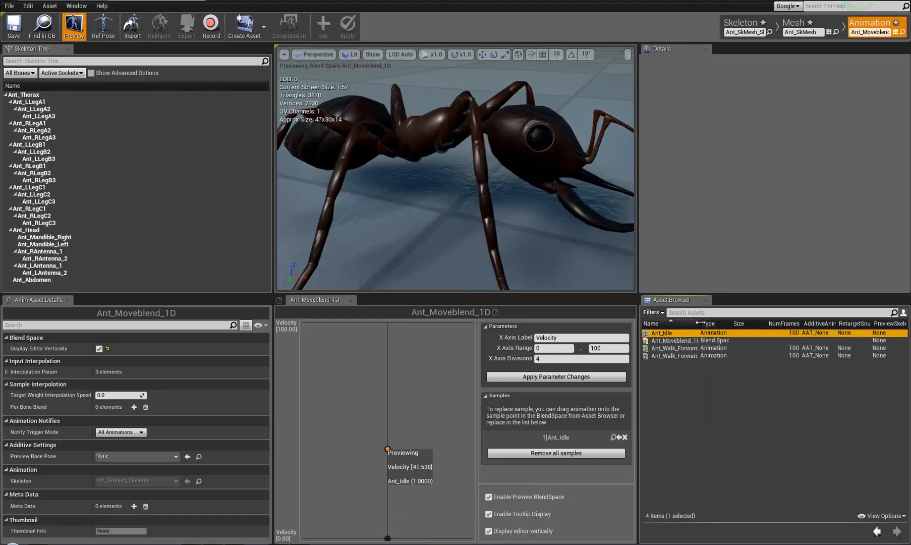
{"action": "left_click_drag", "start_coordinate": [700, 324], "coordinate": [775, 323]}
{"action": "left_click_drag", "start_coordinate": [418, 348], "coordinate": [416, 350]}
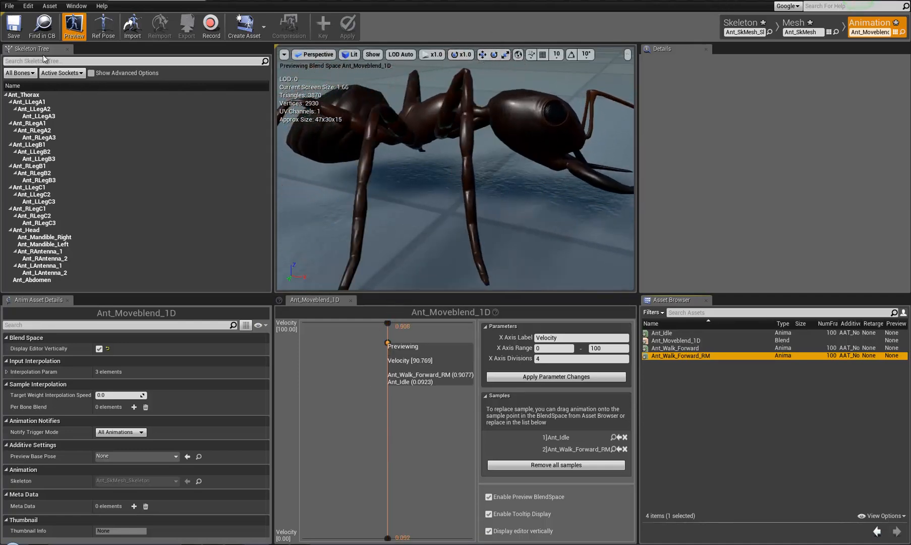
- Save all four ant animation assets, including Ant_Moveblend_1D
{"action": "left_click", "coordinate": [664, 333], "text": "shift"}
{"action": "right_click", "coordinate": [666, 334]}
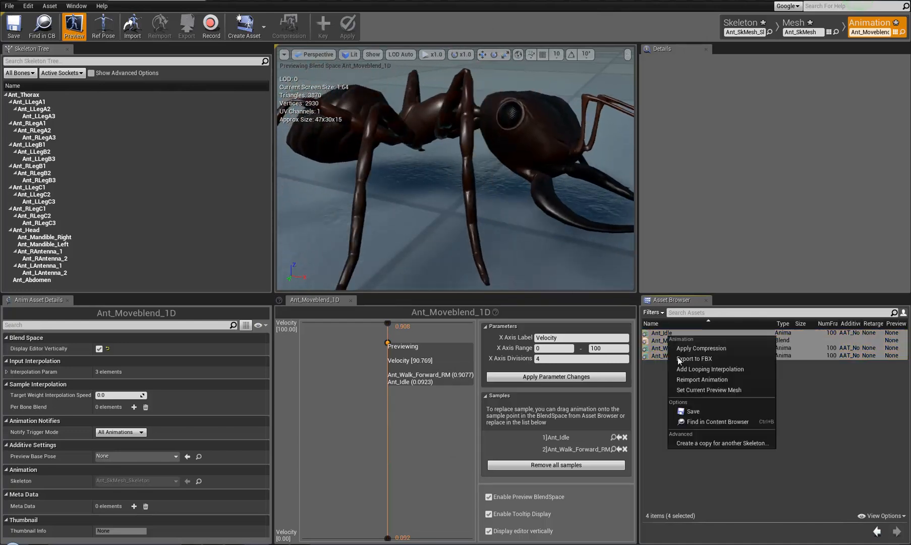
{"action": "left_click", "coordinate": [702, 415]}
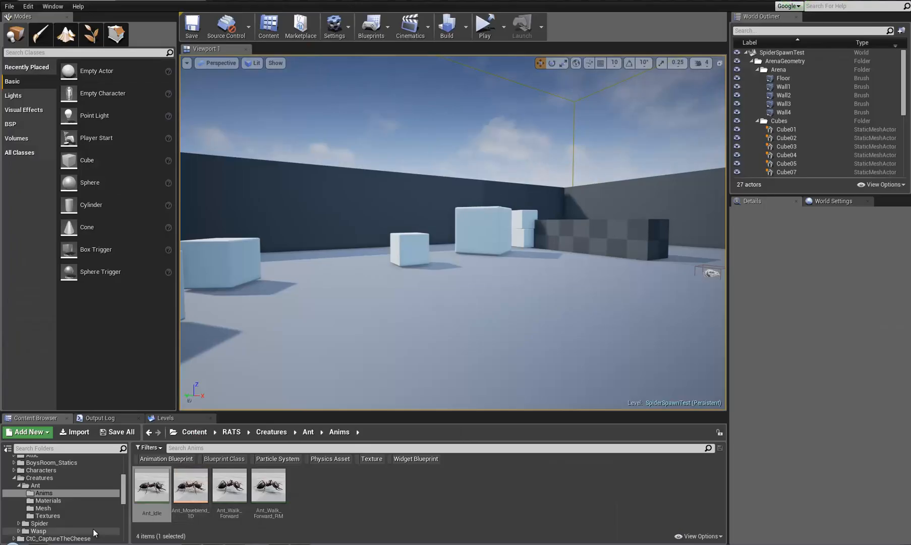
- Save Ant_SkMesh, Ant_SkMesh_PhysicsAsset and Ant_SkMesh_Skeleton in the Ant creature's Mesh folder
{"action": "left_click", "coordinate": [43, 508]}
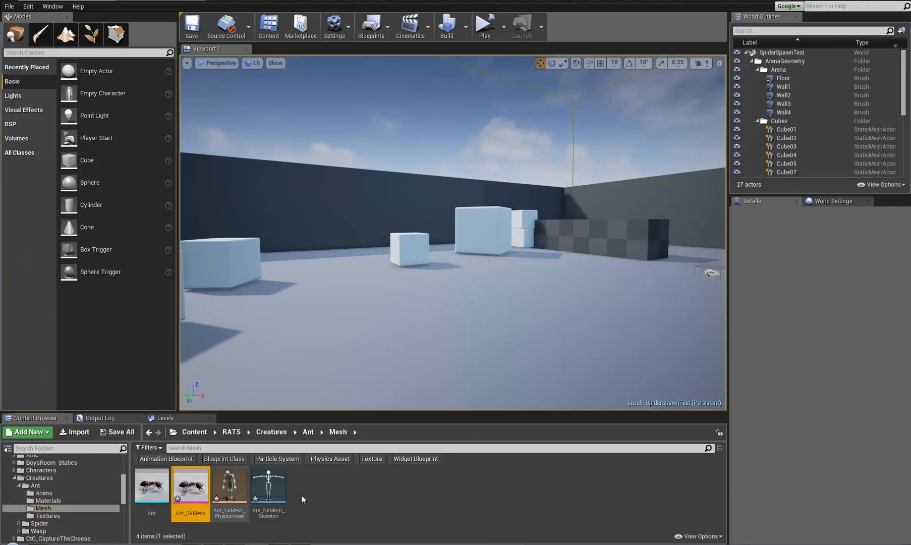
{"action": "left_click", "coordinate": [269, 487], "text": "shift"}
{"action": "right_click", "coordinate": [272, 487]}
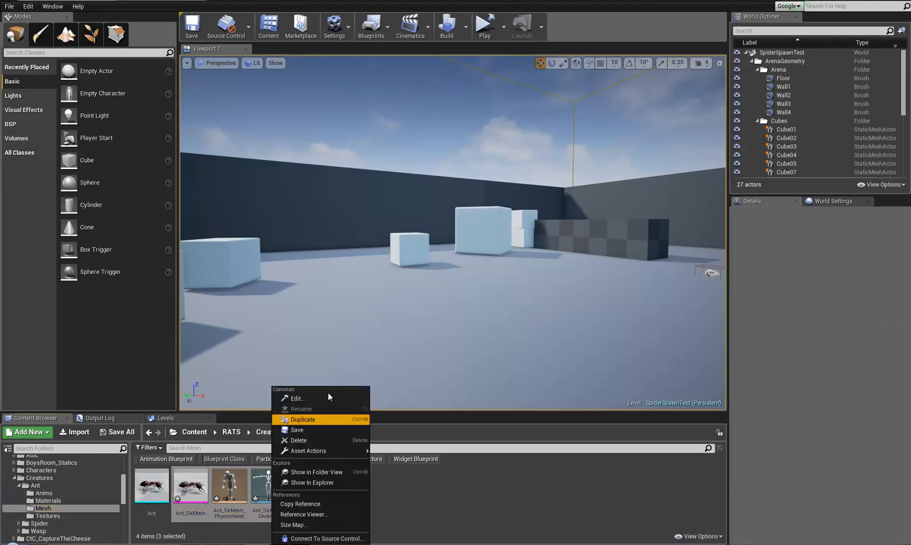
{"action": "left_click", "coordinate": [309, 432]}
{"action": "left_click", "coordinate": [330, 493]}
- Open Ant_SkMesh_PhysicsAsset, simulate its physics and pull the ant's body around to examine how it reacts
{"action": "double_click", "coordinate": [230, 485]}
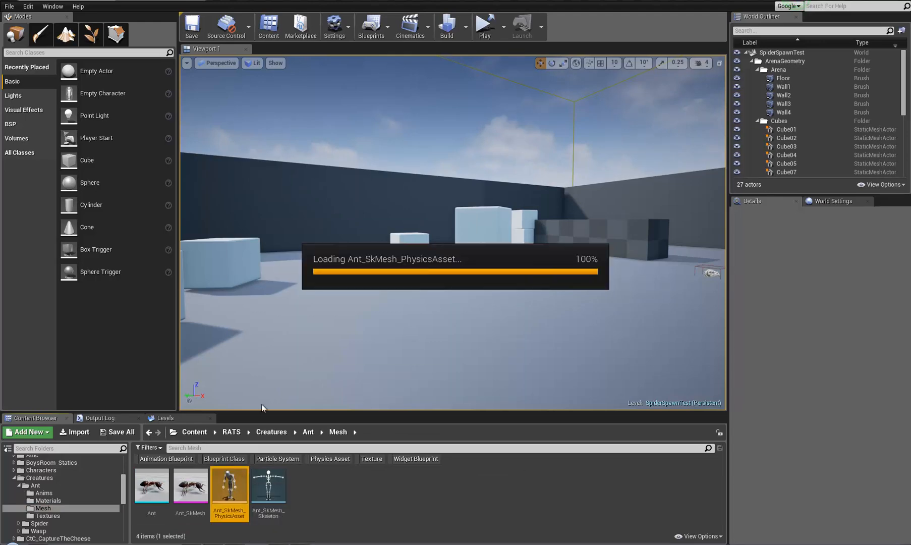
{"action": "left_click_drag", "start_coordinate": [338, 309], "coordinate": [276, 385]}
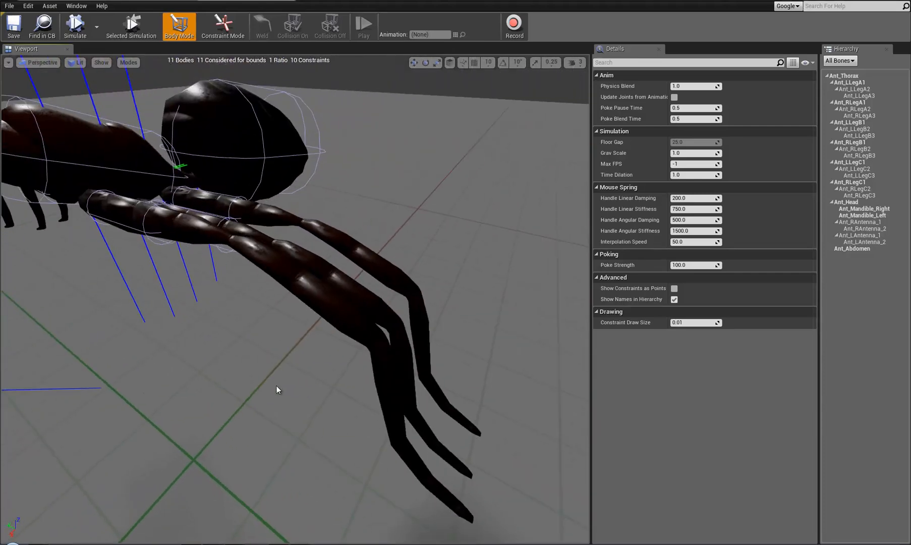
{"action": "right_click_drag", "start_coordinate": [276, 385], "coordinate": [123, 409]}
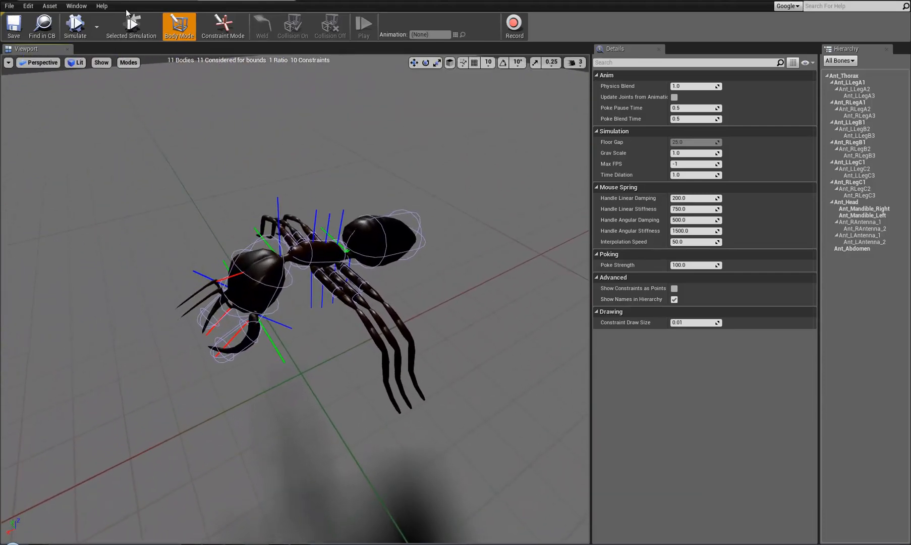
{"action": "left_click", "coordinate": [75, 26]}
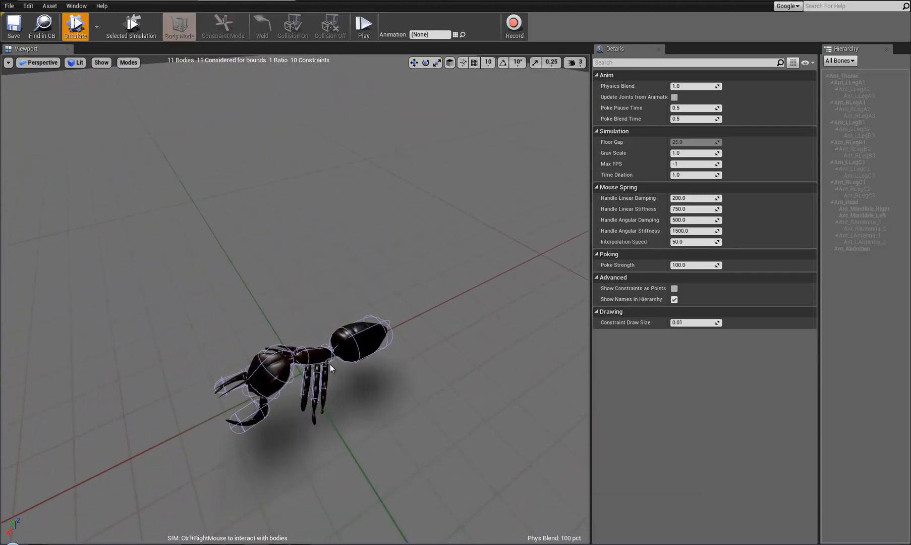
{"action": "right_click_drag", "start_coordinate": [321, 357], "coordinate": [355, 81], "text": "ctrl"}
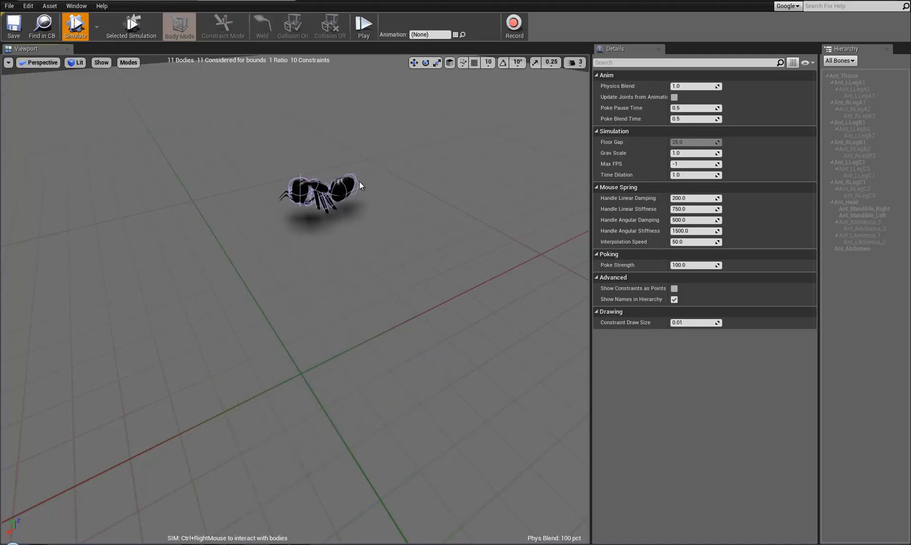
{"action": "right_click_drag", "start_coordinate": [360, 181], "coordinate": [284, 146], "text": "ctrl"}
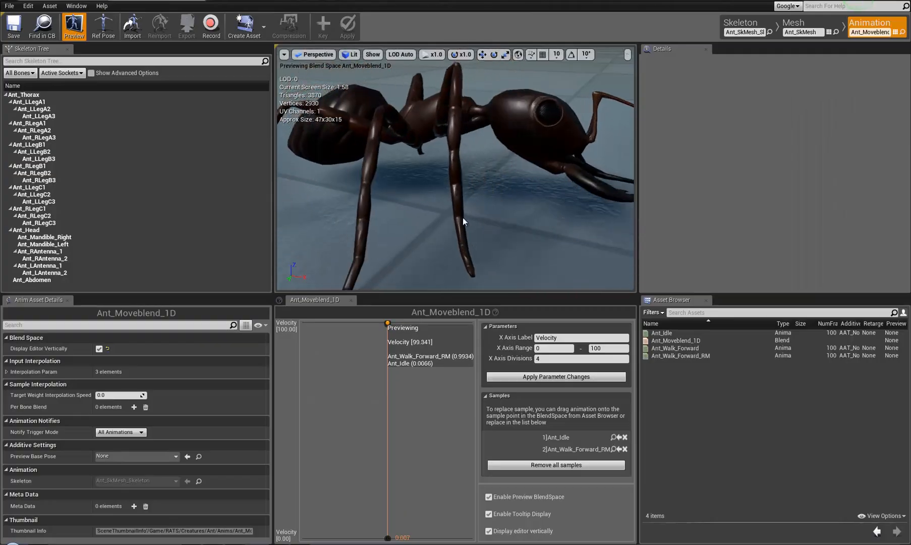
- Return to the level editor and create a folder named Blueprints inside the Ant creature folder
{"action": "left_click", "coordinate": [189, 3]}
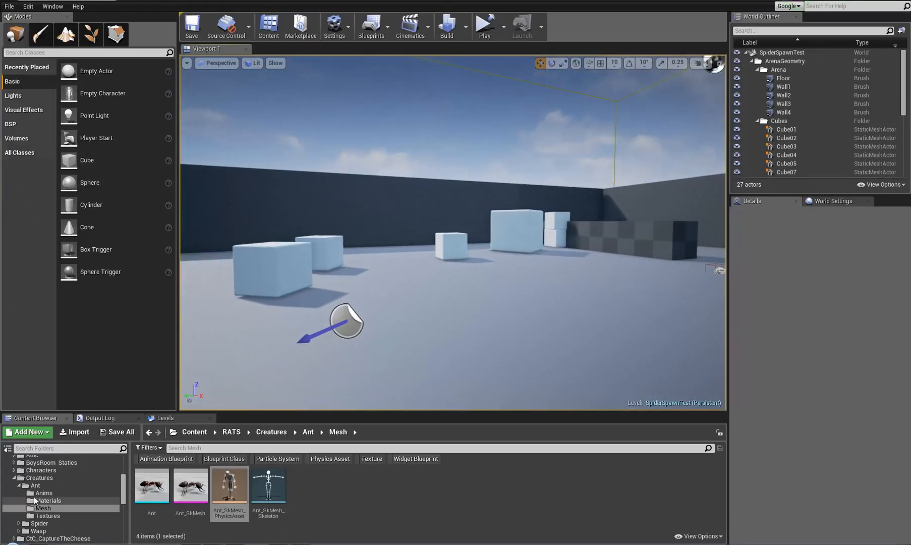
{"action": "right_click", "coordinate": [45, 484]}
{"action": "left_click", "coordinate": [80, 389]}
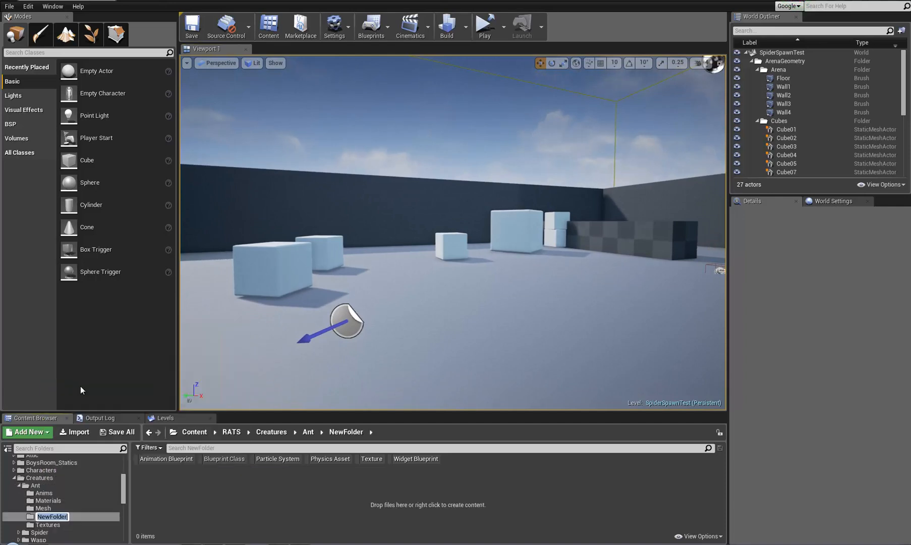
{"action": "type", "text": "Blueprints"}
{"action": "key", "text": "Return"}
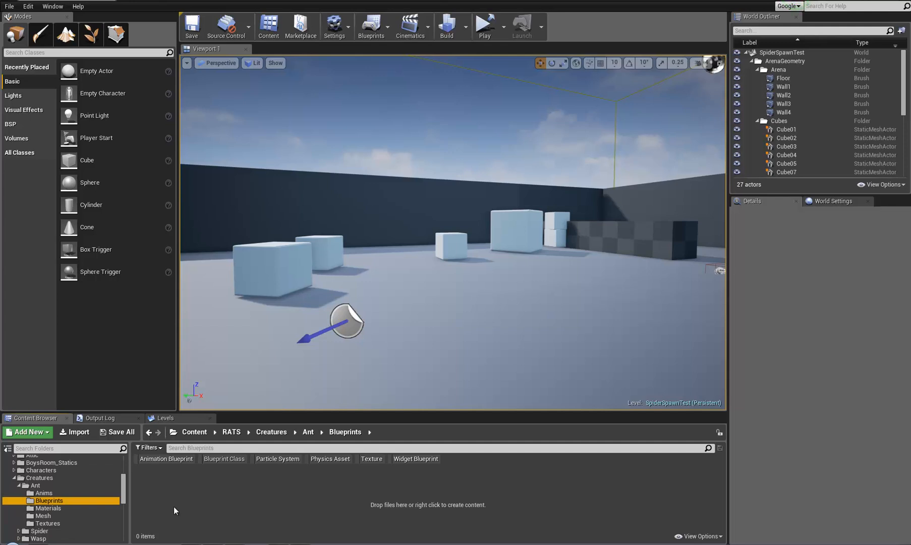
- Create a Blueprint class based on Character in the Blueprints folder, name it Ant_Char_Bp and open it
{"action": "right_click", "coordinate": [152, 471]}
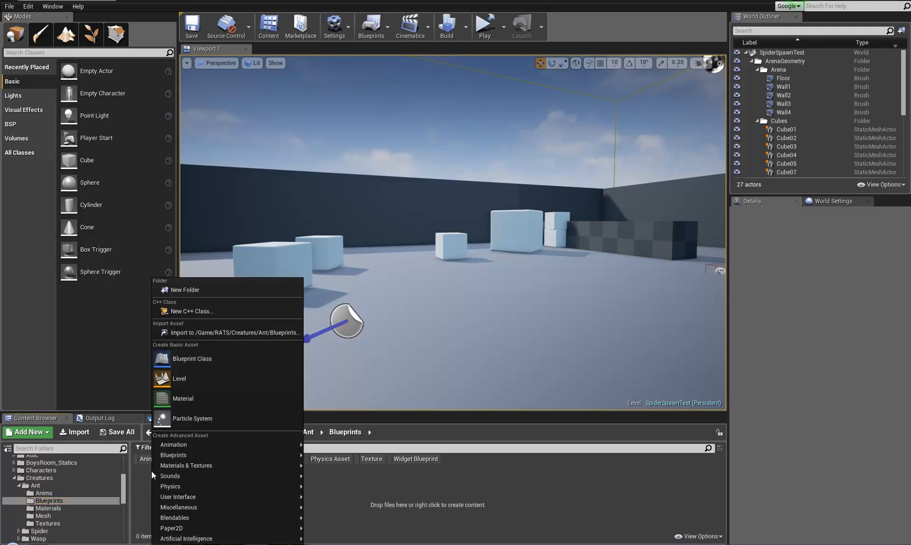
{"action": "left_click", "coordinate": [206, 358]}
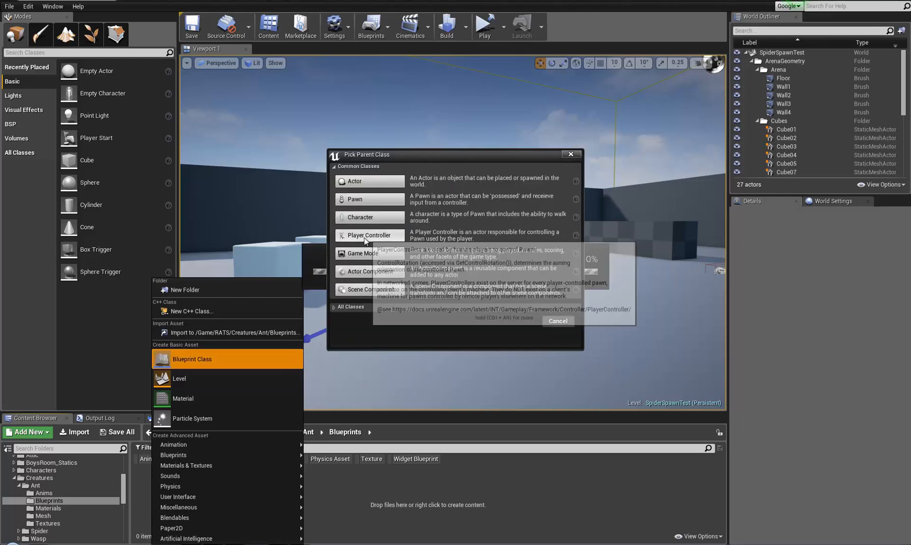
{"action": "left_click", "coordinate": [387, 219]}
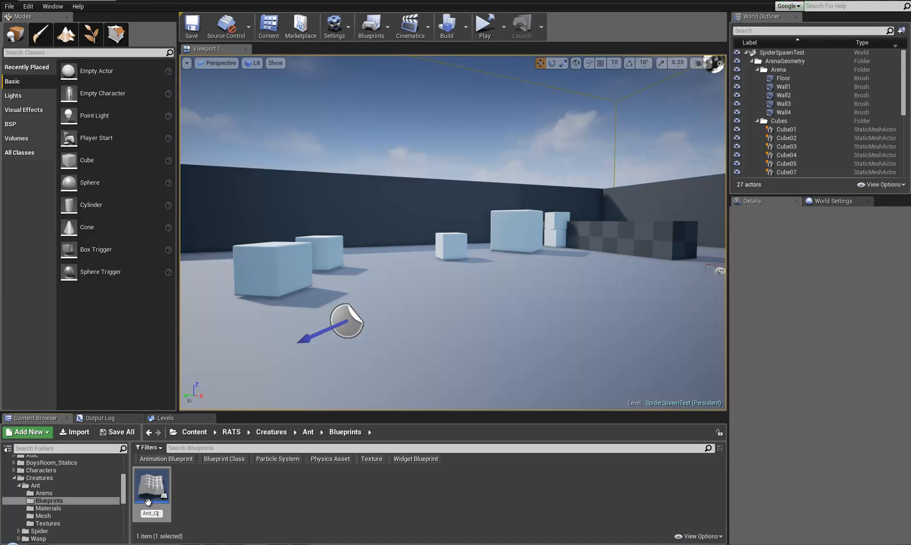
{"action": "left_click", "coordinate": [148, 502]}
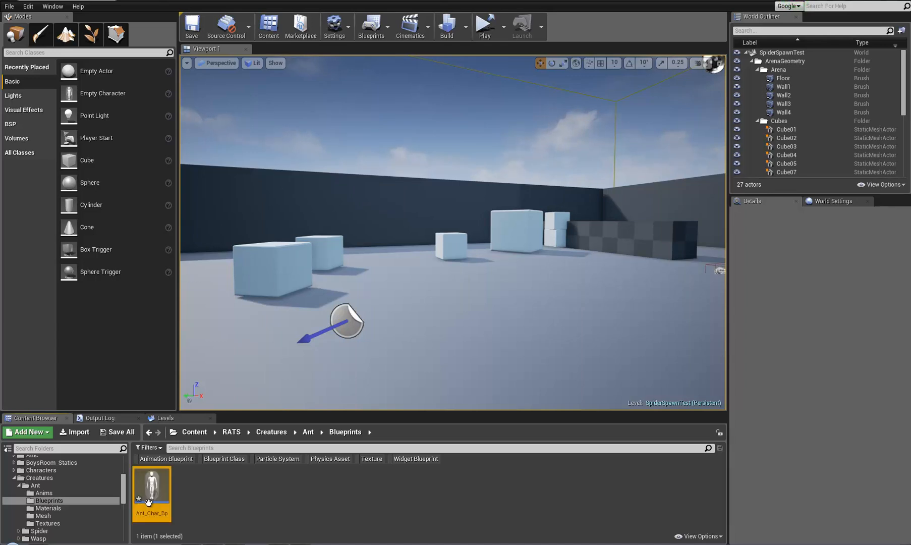
{"action": "left_click_drag", "start_coordinate": [148, 502], "coordinate": [236, 360]}
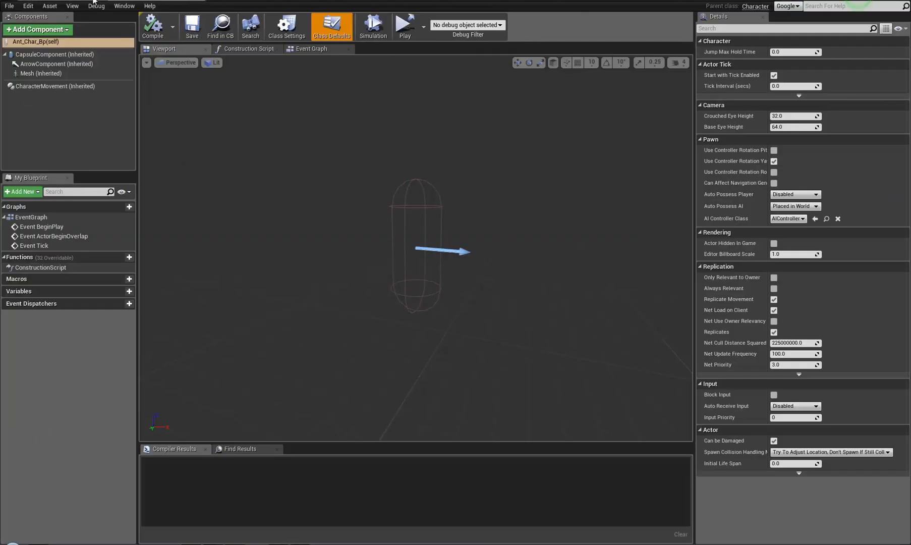
- Assign Ant_SkMesh from the Mesh folder as the skeletal mesh of Ant_Char_Bp's inherited Mesh component
{"action": "left_click", "coordinate": [93, 1]}
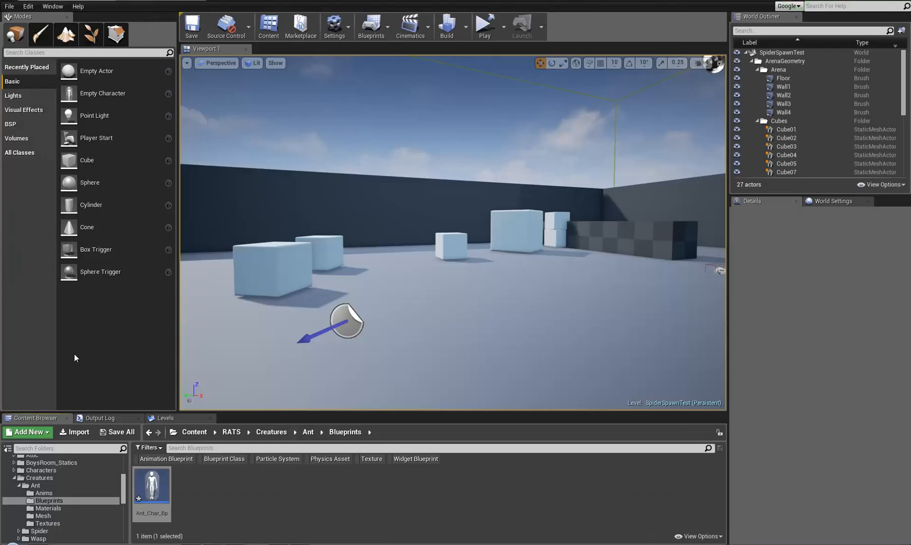
{"action": "left_click", "coordinate": [48, 508]}
{"action": "left_click", "coordinate": [43, 516]}
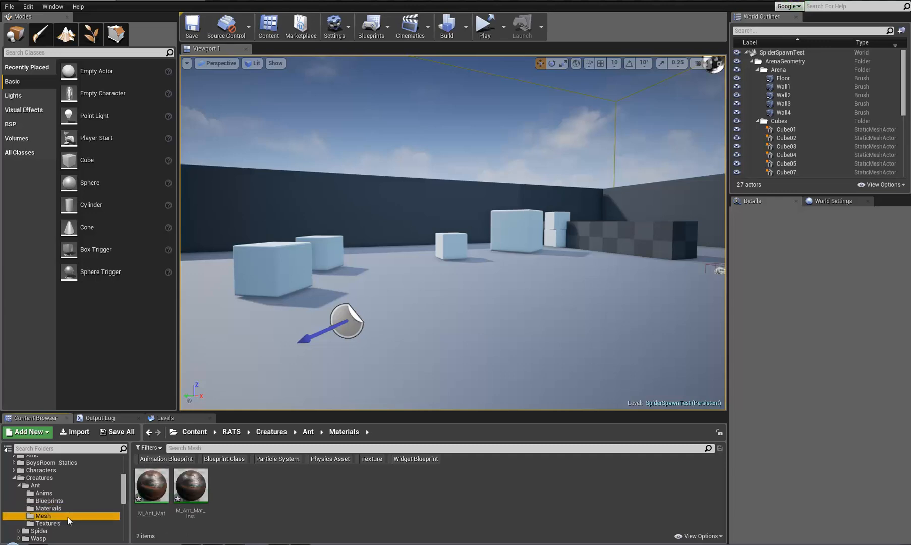
{"action": "left_click", "coordinate": [191, 485]}
{"action": "left_click", "coordinate": [200, 2]}
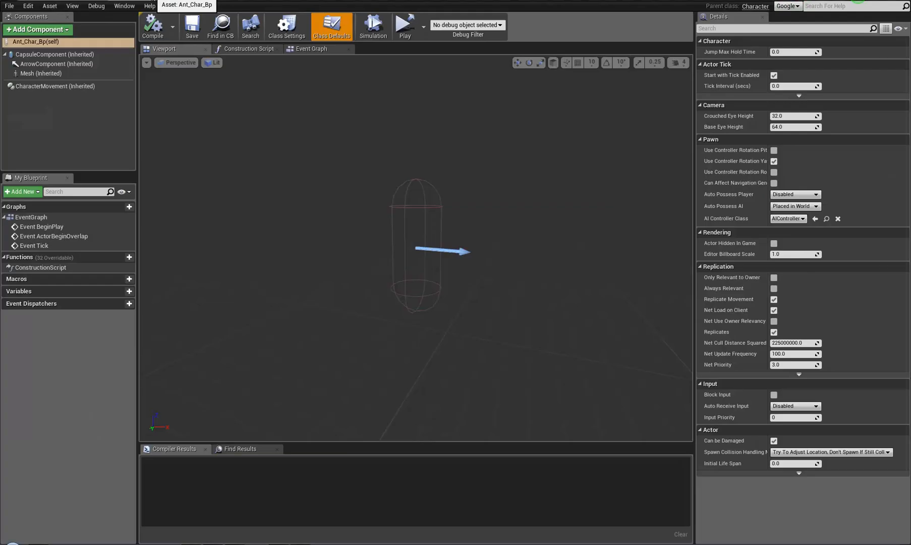
{"action": "left_click", "coordinate": [41, 73]}
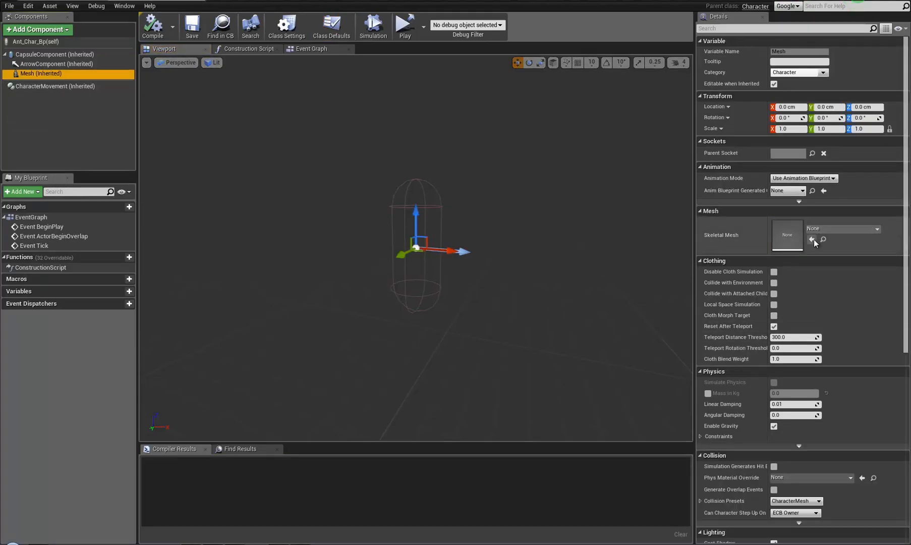
{"action": "right_click_drag", "start_coordinate": [459, 252], "coordinate": [492, 203]}
{"action": "key", "text": "w"}
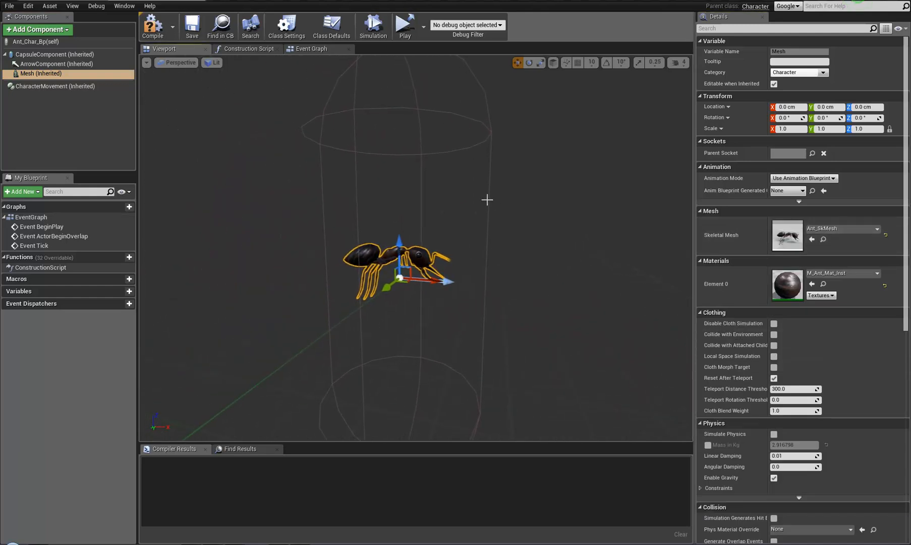
- Shrink the capsule component around the ant to a half height of about 36.66 and a radius of about 29.34, checking the fit from above
{"action": "left_click", "coordinate": [487, 200]}
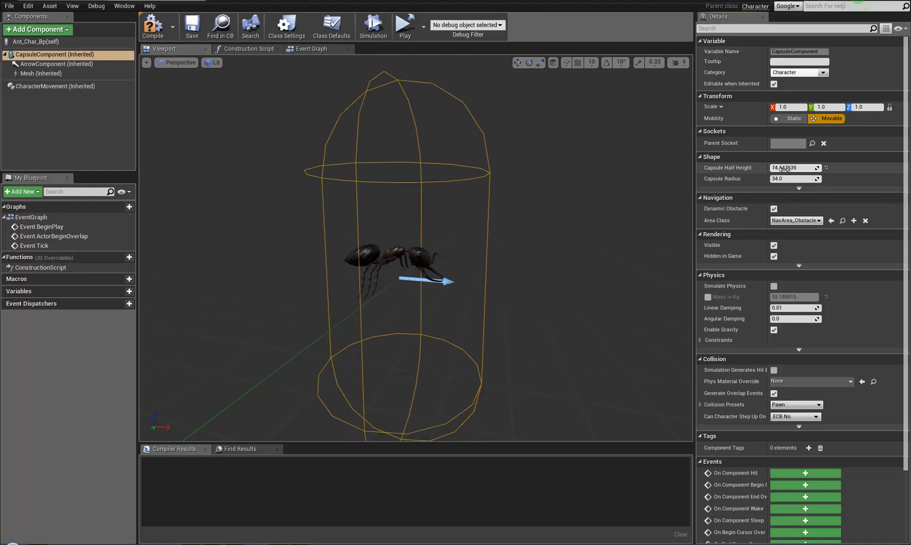
{"action": "mouse_move", "coordinate": [783, 168]}
{"action": "left_mouse_down"}
{"action": "mouse_move", "coordinate": [752, 169]}
{"action": "mouse_move", "coordinate": [789, 179]}
{"action": "left_mouse_up"}
{"action": "right_click_drag", "start_coordinate": [445, 222], "coordinate": [353, 263]}
{"action": "left_click", "coordinate": [177, 62]}
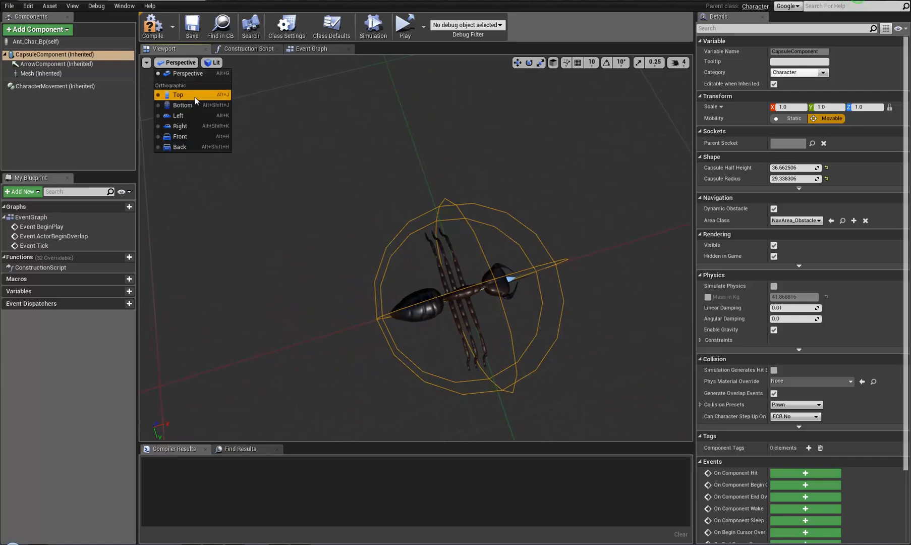
{"action": "left_click", "coordinate": [195, 98]}
{"action": "scroll", "coordinate": [422, 272], "scroll_direction": "up", "scroll_amount": 5}
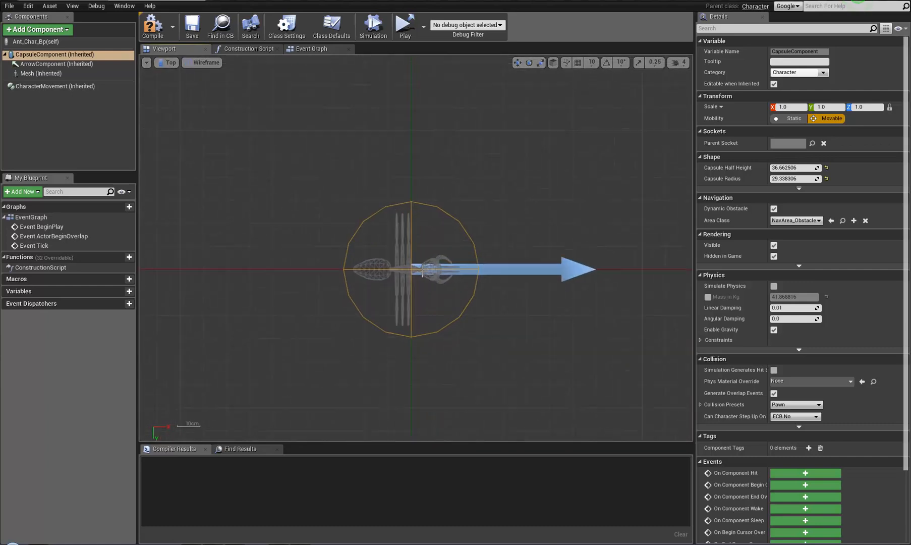
{"action": "scroll", "coordinate": [422, 272], "scroll_direction": "up", "scroll_amount": 5}
{"action": "right_click_drag", "start_coordinate": [438, 232], "coordinate": [509, 210]}
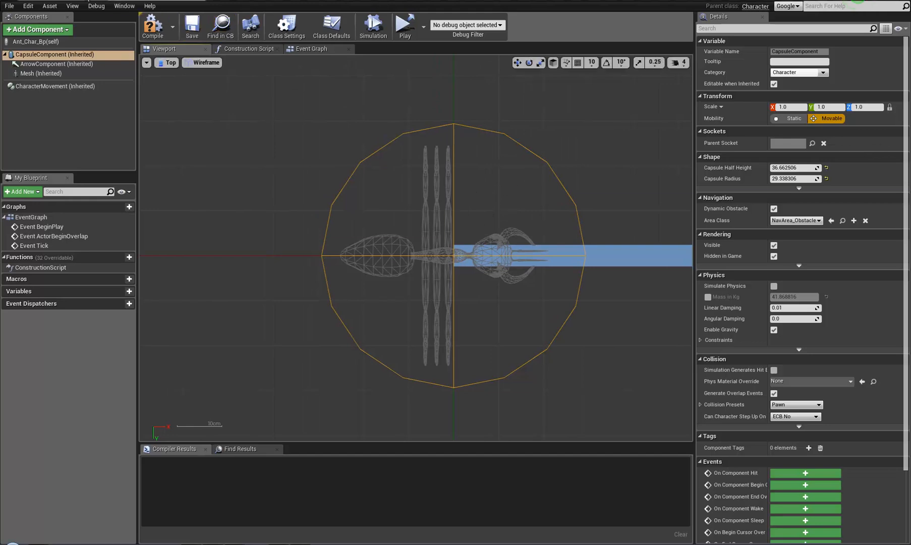
- Return to the level editor and create an Animation Blueprint named Ant_AnimBP from Ant_SkMesh in the Mesh folder
{"action": "left_click", "coordinate": [88, 1]}
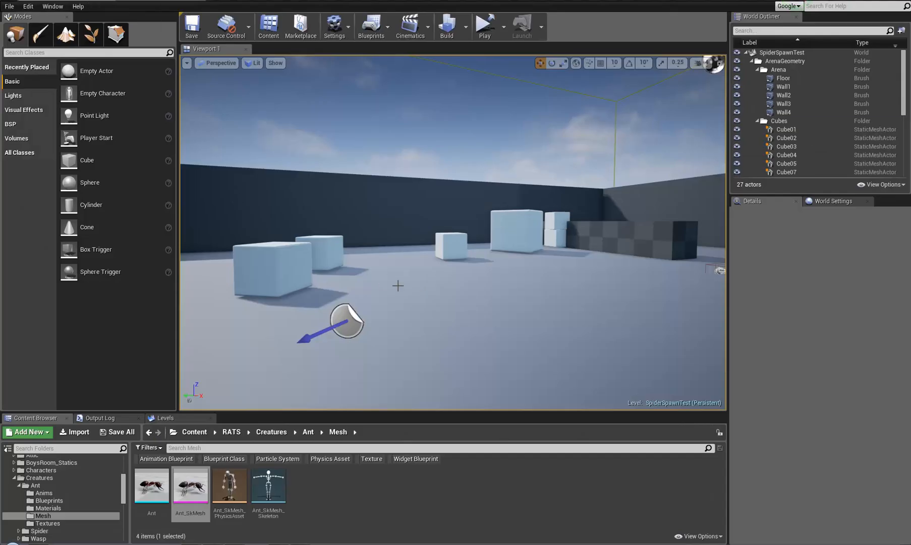
{"action": "left_click", "coordinate": [50, 501]}
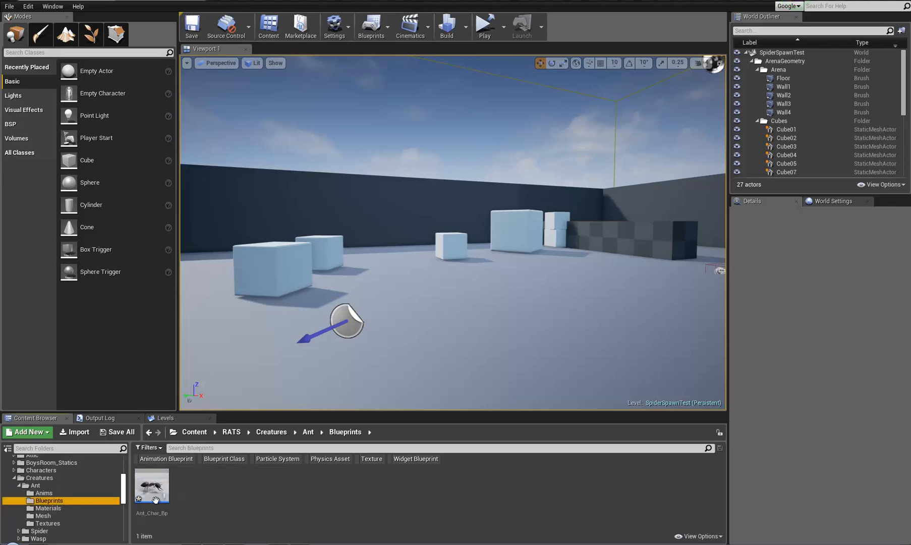
{"action": "left_click", "coordinate": [44, 516]}
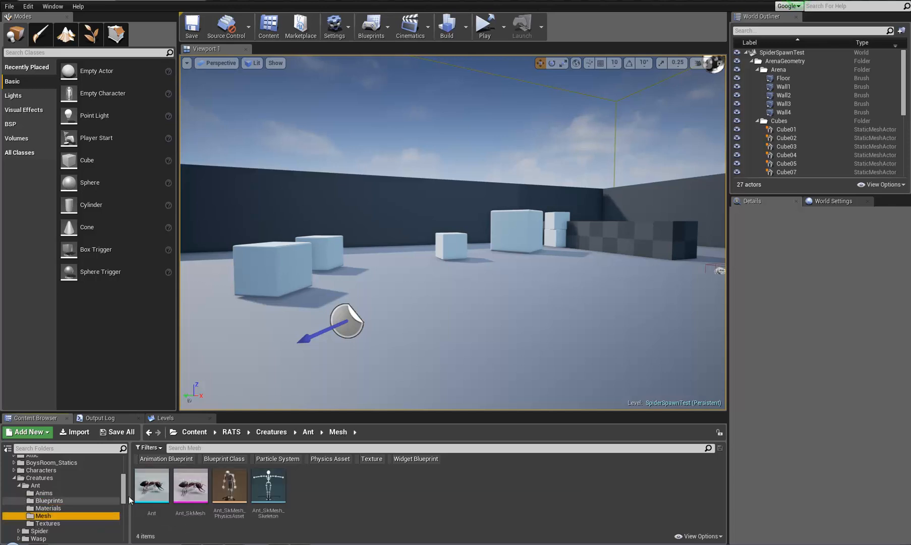
{"action": "right_click", "coordinate": [186, 489]}
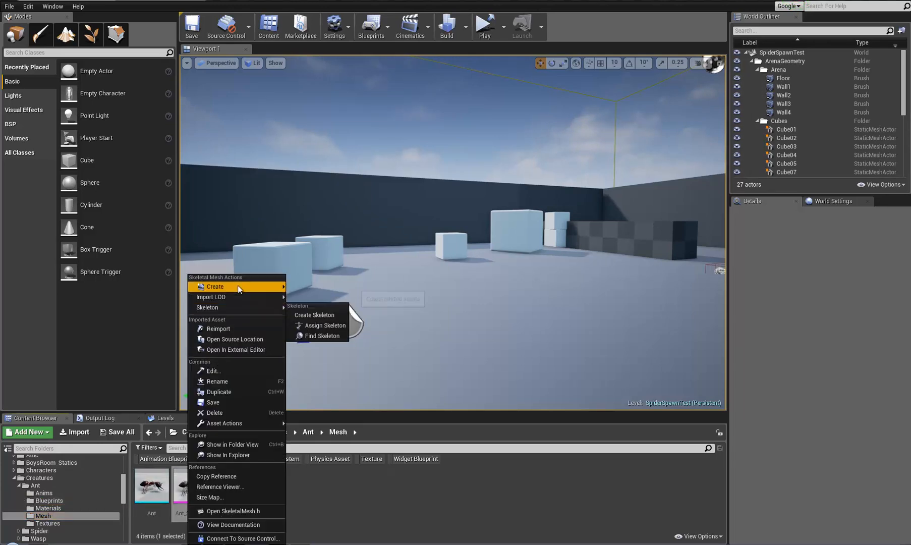
{"action": "mouse_move", "coordinate": [242, 285]}
{"action": "left_click", "coordinate": [337, 316]}
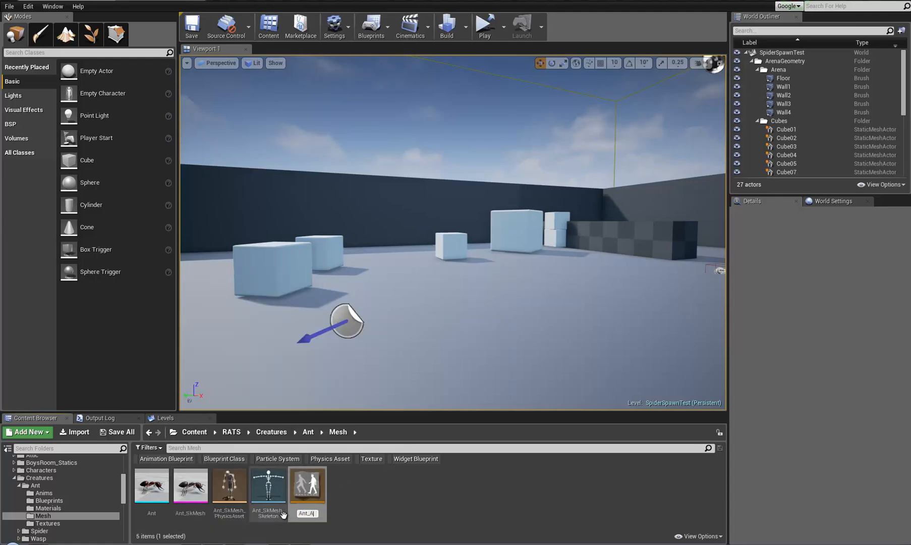
{"action": "key", "text": "Return"}
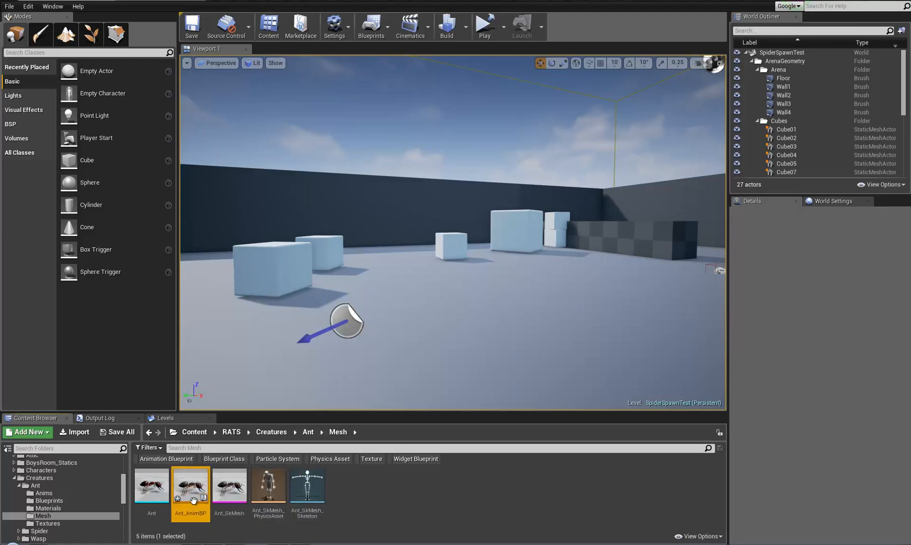
- Move Ant_AnimBP into the ant's Blueprints folder and open it there
{"action": "left_click_drag", "start_coordinate": [191, 485], "coordinate": [52, 502]}
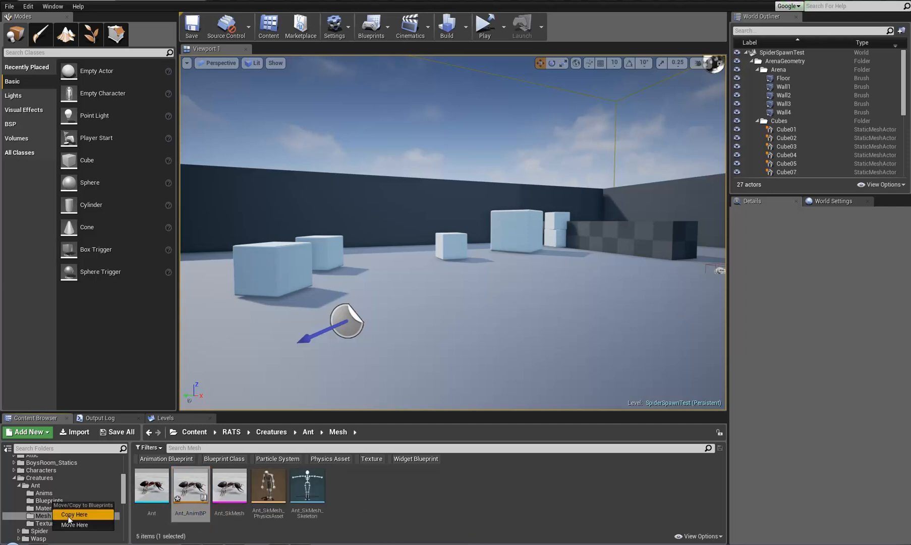
{"action": "left_click", "coordinate": [75, 525]}
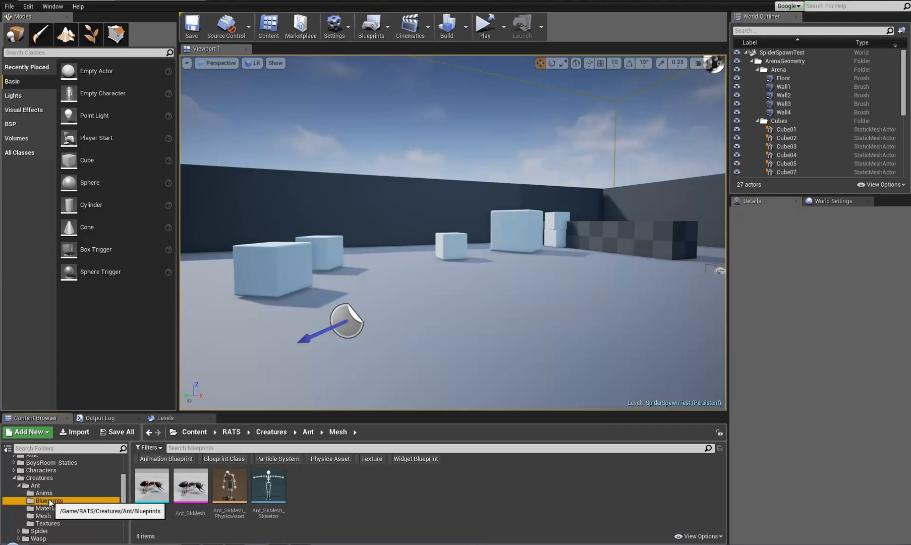
{"action": "left_click", "coordinate": [49, 501]}
{"action": "double_click", "coordinate": [156, 487]}
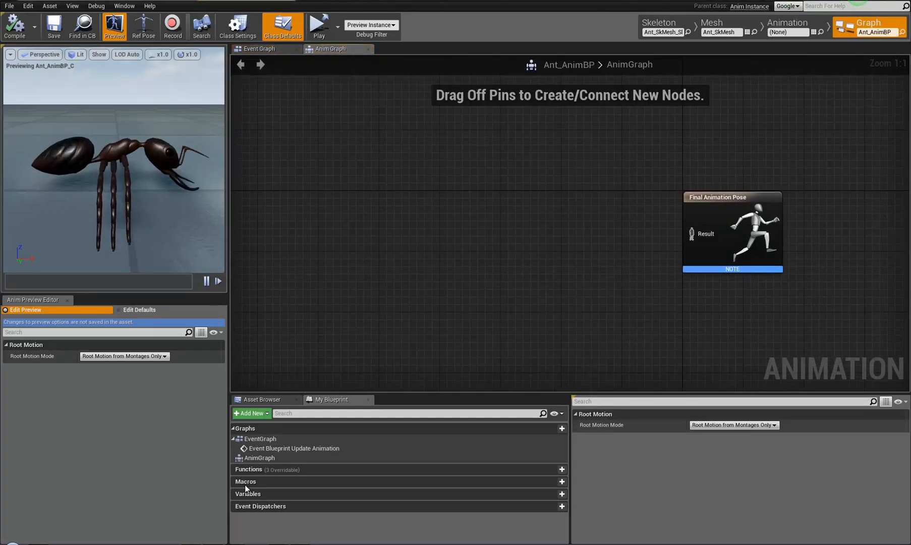
- Add the Ant_Moveblend_1D blend space to the AnimGraph and connect its output pose to the Final Animation Pose result
{"action": "left_click", "coordinate": [264, 399]}
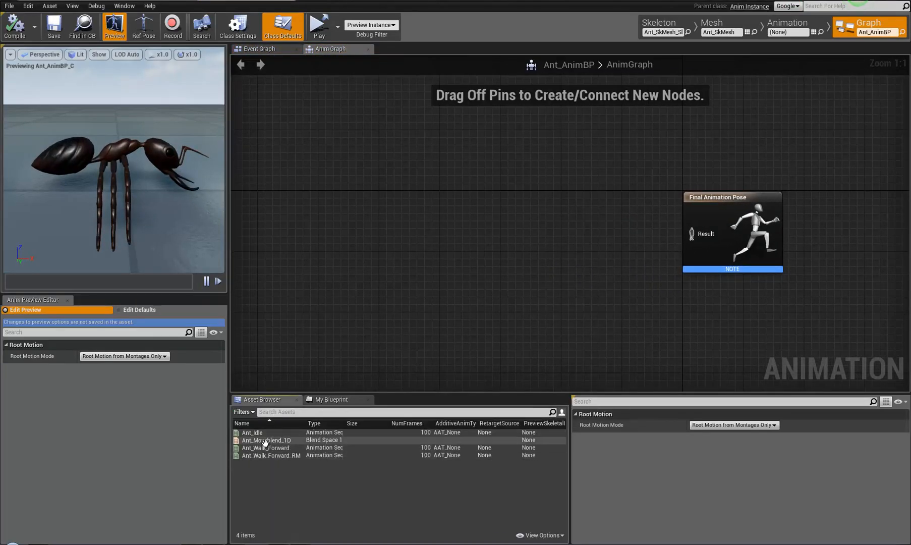
{"action": "left_click_drag", "start_coordinate": [266, 440], "coordinate": [548, 199]}
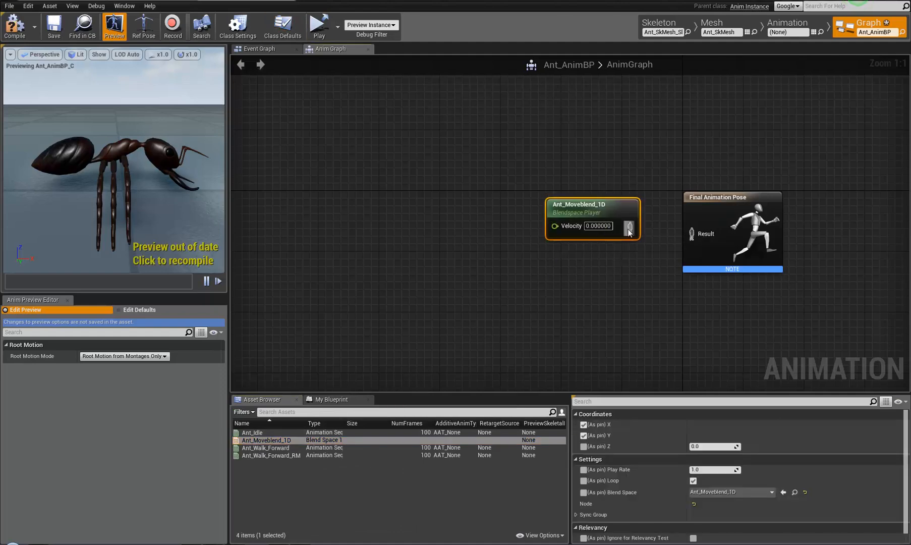
{"action": "left_click_drag", "start_coordinate": [630, 228], "coordinate": [693, 234]}
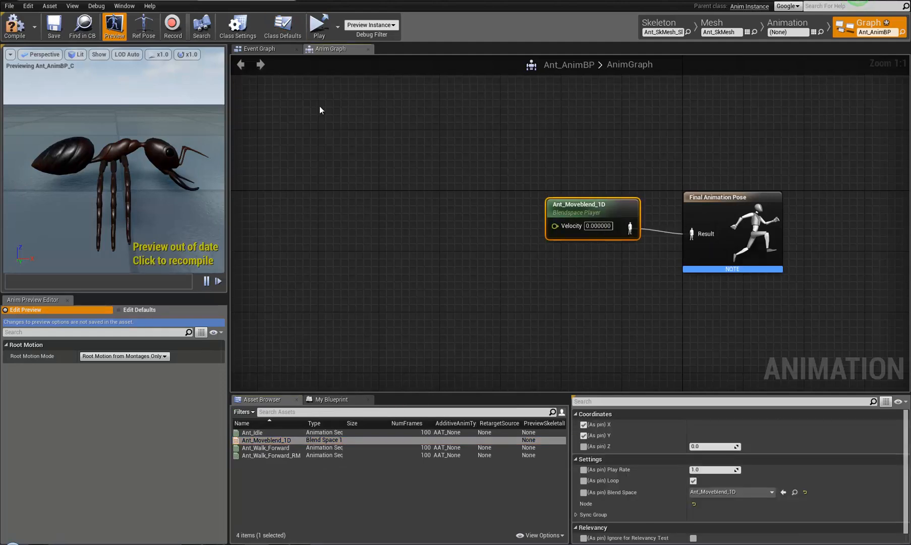
- Add an Event Blueprint Initialize Animation node to the event graph above the update animation event
{"action": "left_click", "coordinate": [271, 46]}
{"action": "right_click_drag", "start_coordinate": [623, 318], "coordinate": [231, 300]}
{"action": "scroll", "coordinate": [386, 306], "scroll_direction": "down", "scroll_amount": 3}
{"action": "right_click_drag", "start_coordinate": [500, 304], "coordinate": [625, 281]}
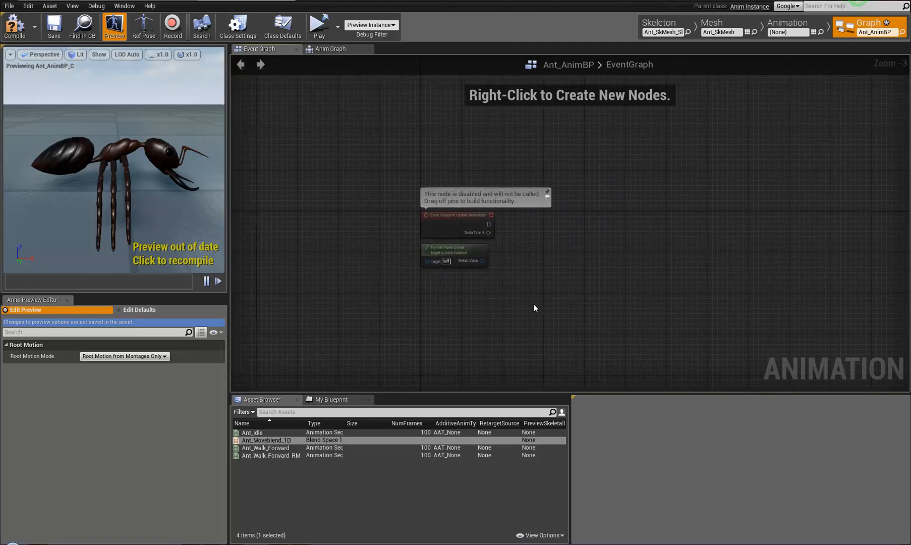
{"action": "right_click_drag", "start_coordinate": [518, 316], "coordinate": [580, 302]}
{"action": "scroll", "coordinate": [536, 273], "scroll_direction": "up", "scroll_amount": 2}
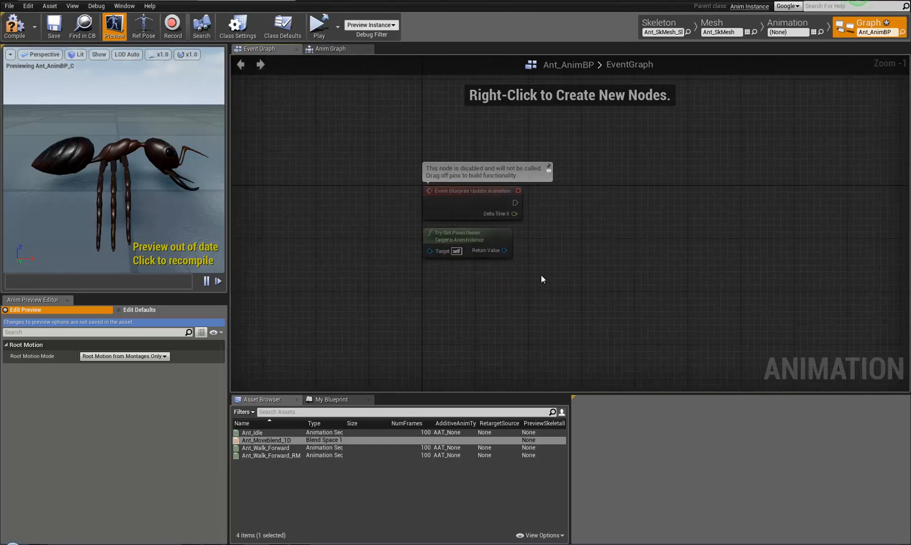
{"action": "right_click_drag", "start_coordinate": [542, 275], "coordinate": [488, 321]}
{"action": "right_click", "coordinate": [418, 116]}
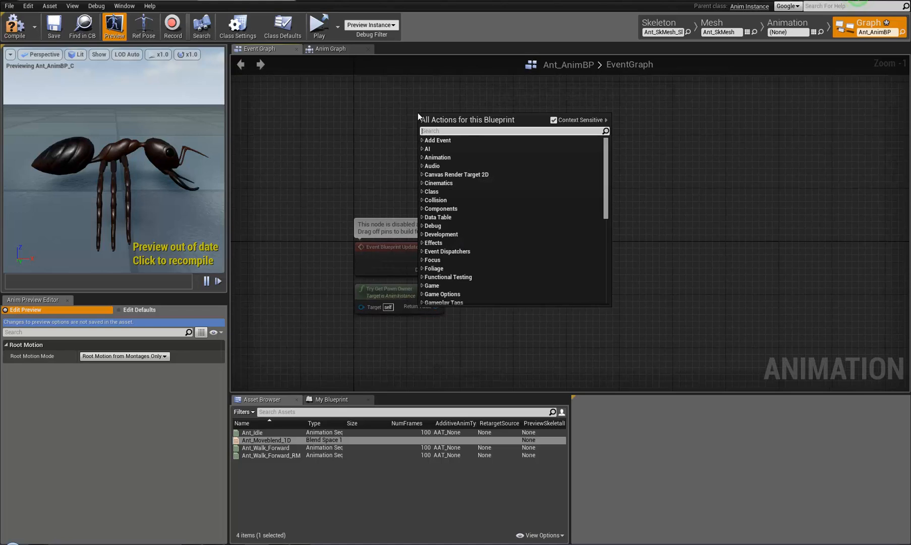
{"action": "type", "text": "event init"}
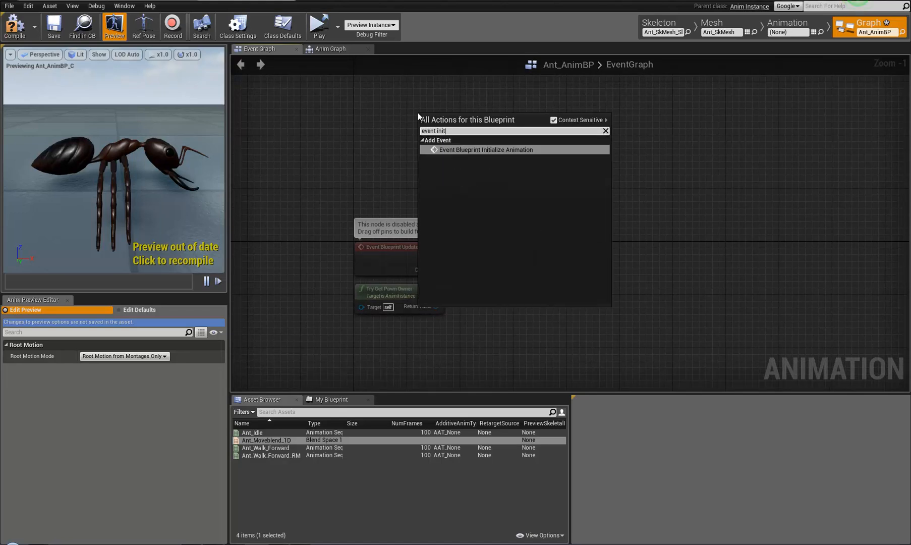
{"action": "left_click", "coordinate": [507, 151]}
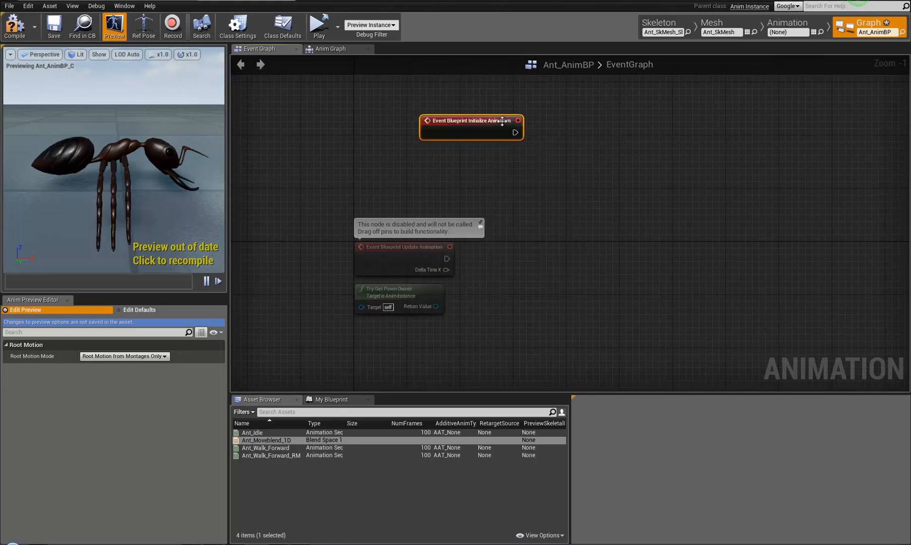
- Place a copy of Try Get Pawn Owner under the initialize event and cast its return value to Ant_Char_Bp, run by that event
{"action": "left_click", "coordinate": [455, 300]}
{"action": "left_click_drag", "start_coordinate": [456, 301], "coordinate": [442, 149]}
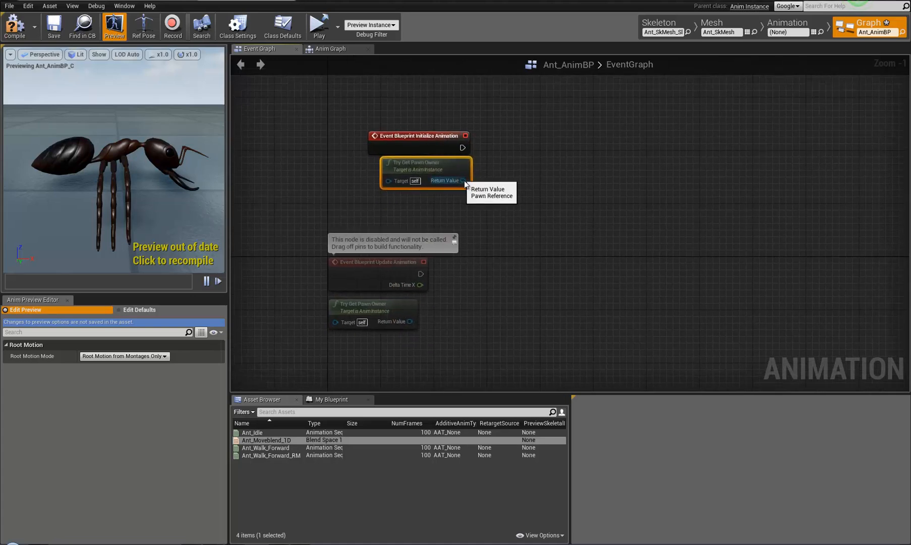
{"action": "left_click_drag", "start_coordinate": [464, 181], "coordinate": [518, 148]}
{"action": "type", "text": "cast"}
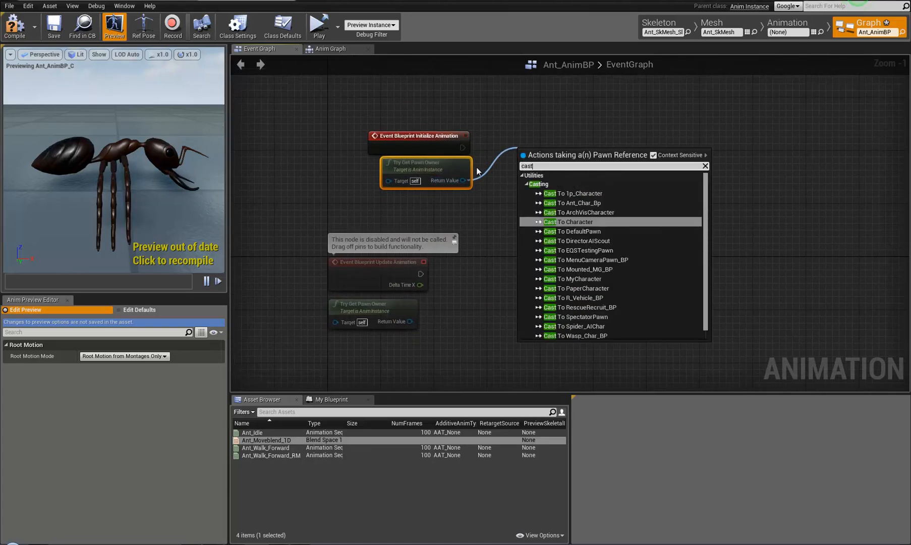
{"action": "type", "text": " to ant"}
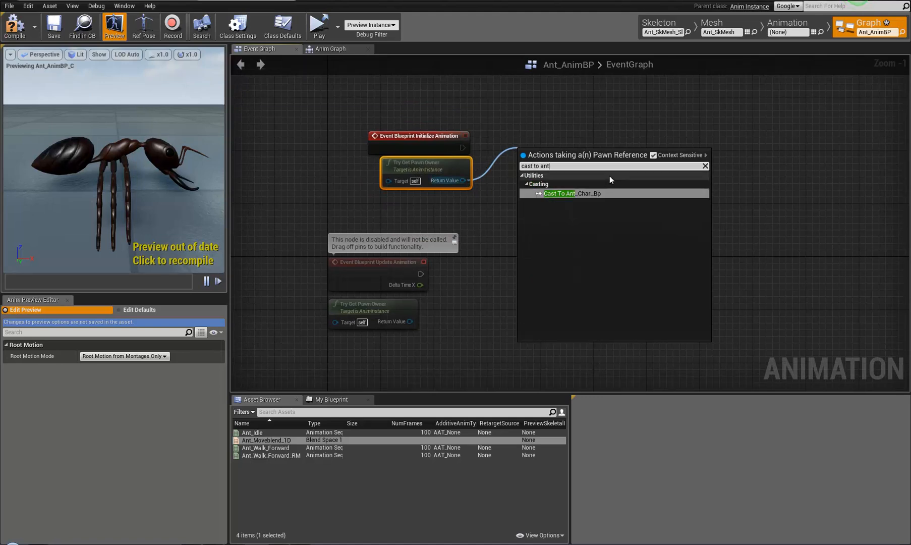
{"action": "left_click", "coordinate": [570, 193]}
{"action": "left_click_drag", "start_coordinate": [558, 154], "coordinate": [520, 138]}
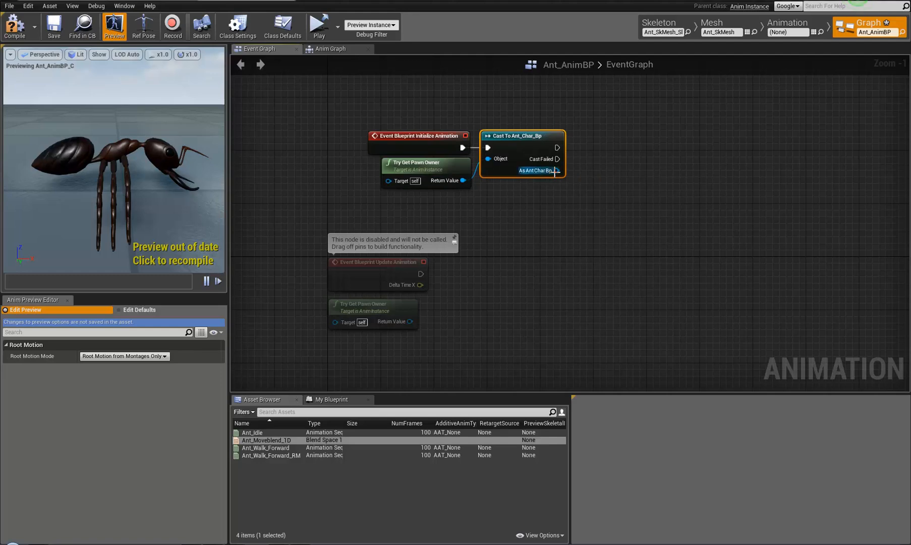
- Promote the cast's As Ant Char Bp output to a variable named Ant_Self_Char, with its Set node beside the cast
{"action": "left_click_drag", "start_coordinate": [612, 177], "coordinate": [590, 172]}
{"action": "left_click", "coordinate": [628, 191]}
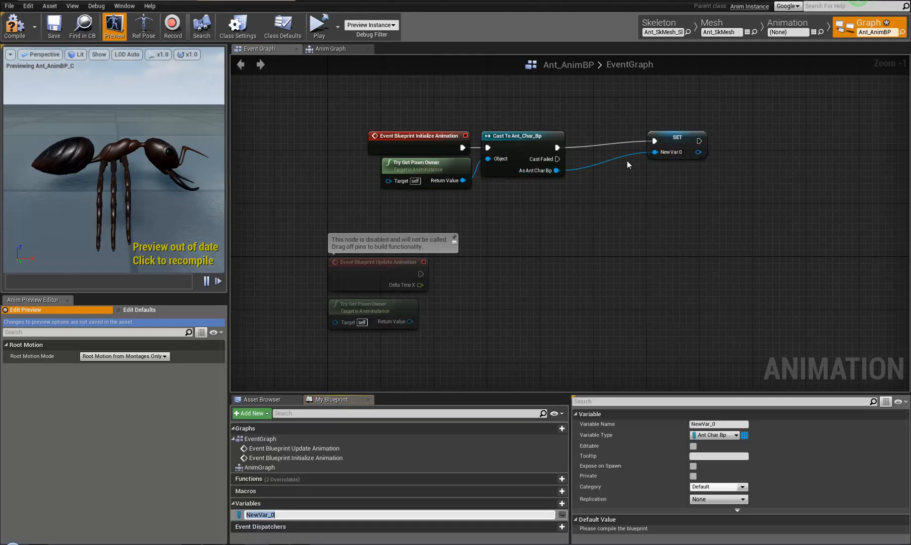
{"action": "left_click_drag", "start_coordinate": [683, 136], "coordinate": [621, 143]}
{"action": "left_click", "coordinate": [719, 424]}
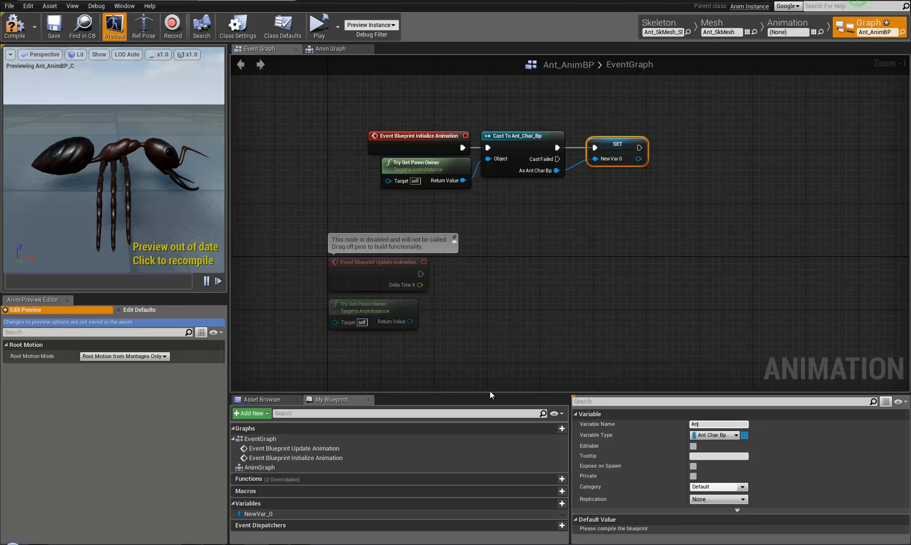
{"action": "type", "text": "Ant_Self_Char"}
{"action": "key", "text": "Return"}
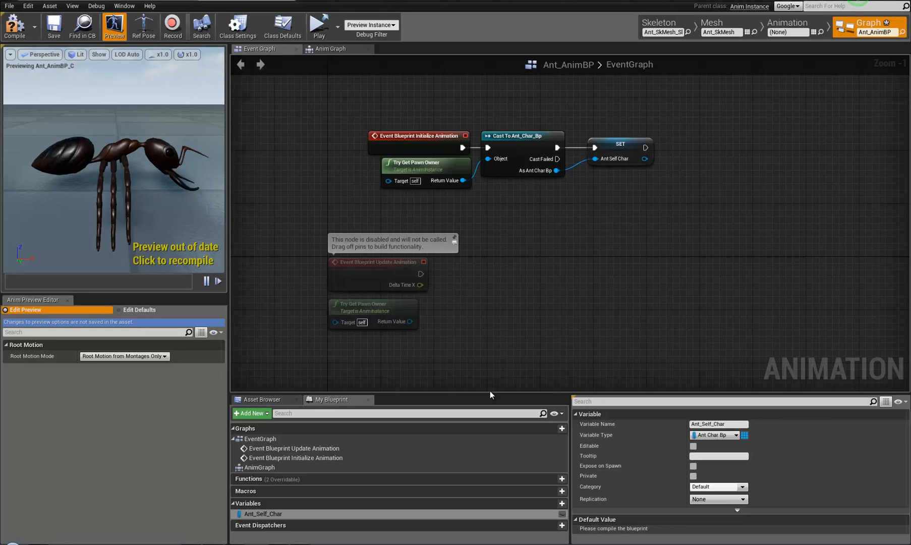
- Delete the unused Try Get Pawn Owner node below the Event Blueprint Update Animation node
{"action": "right_click_drag", "start_coordinate": [529, 274], "coordinate": [577, 256]}
{"action": "left_click", "coordinate": [422, 291]}
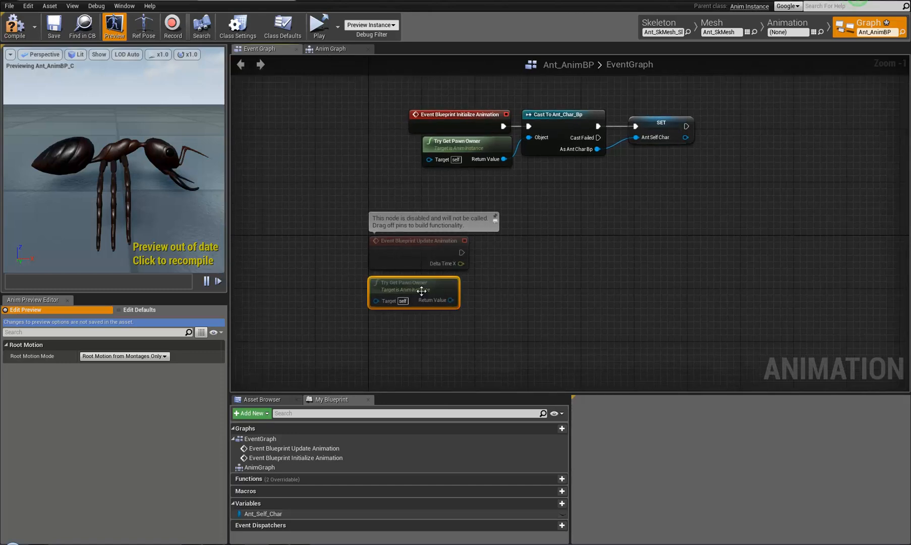
{"action": "key", "text": "Delete"}
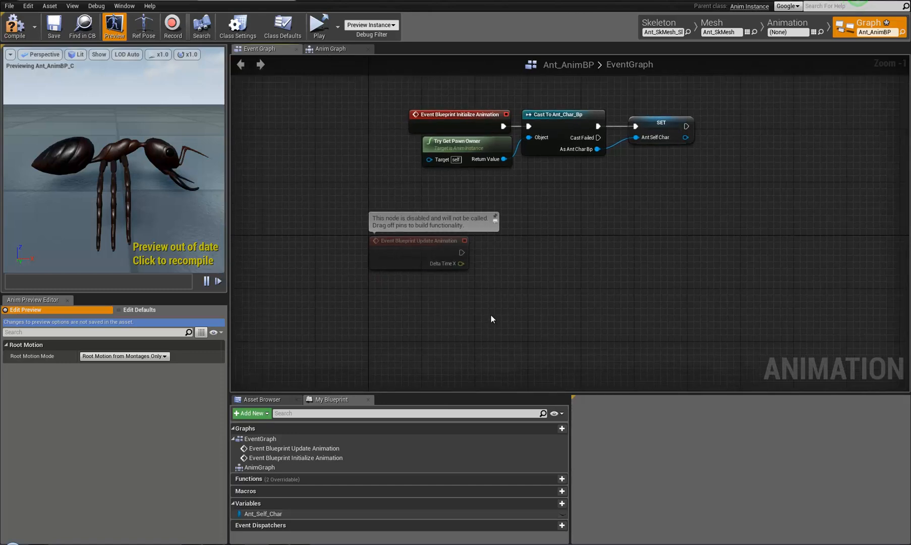
- Below the update event, get Ant_Self_Char, feed it into a Get Velocity node and pass the velocity to a VectorLength node
{"action": "right_click_drag", "start_coordinate": [492, 319], "coordinate": [450, 290]}
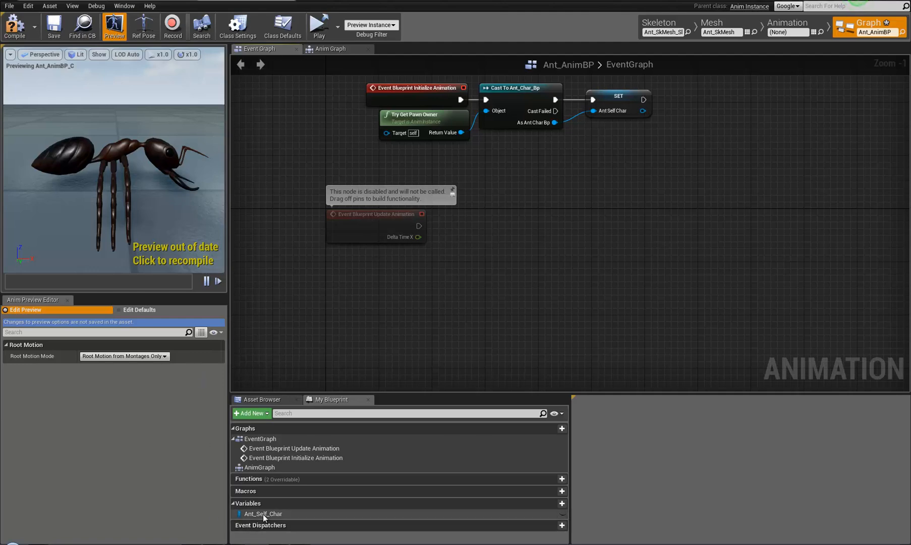
{"action": "left_click_drag", "start_coordinate": [263, 514], "coordinate": [449, 280]}
{"action": "type", "text": "get velocity"}
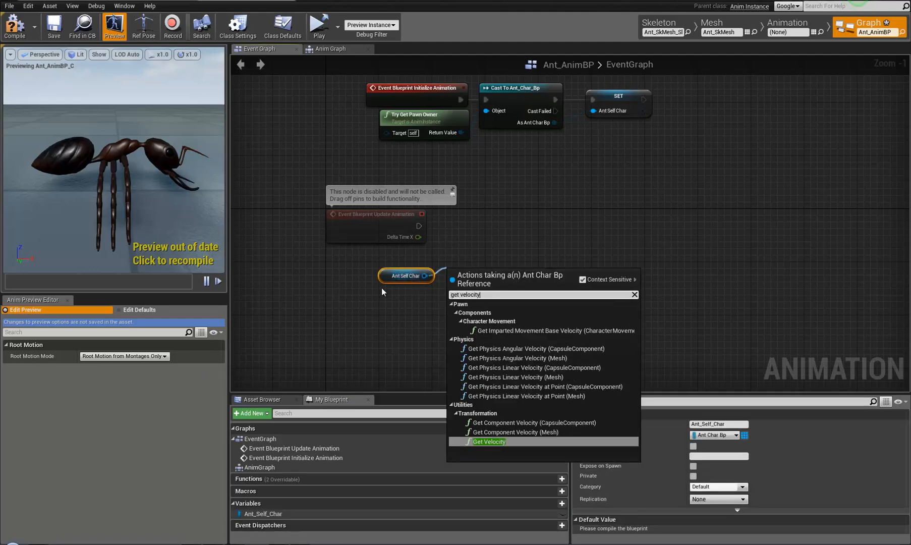
{"action": "left_click", "coordinate": [506, 442]}
{"action": "left_click_drag", "start_coordinate": [517, 291], "coordinate": [570, 264]}
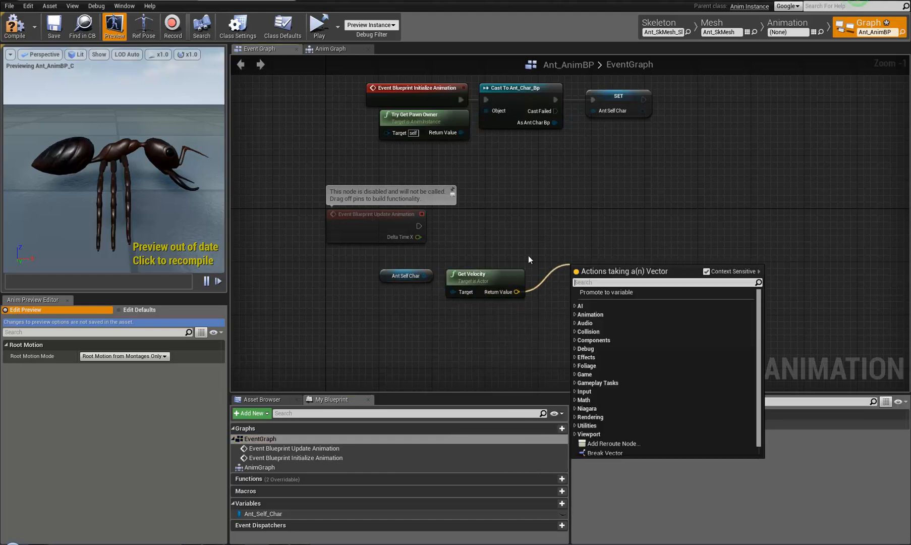
{"action": "type", "text": "length"}
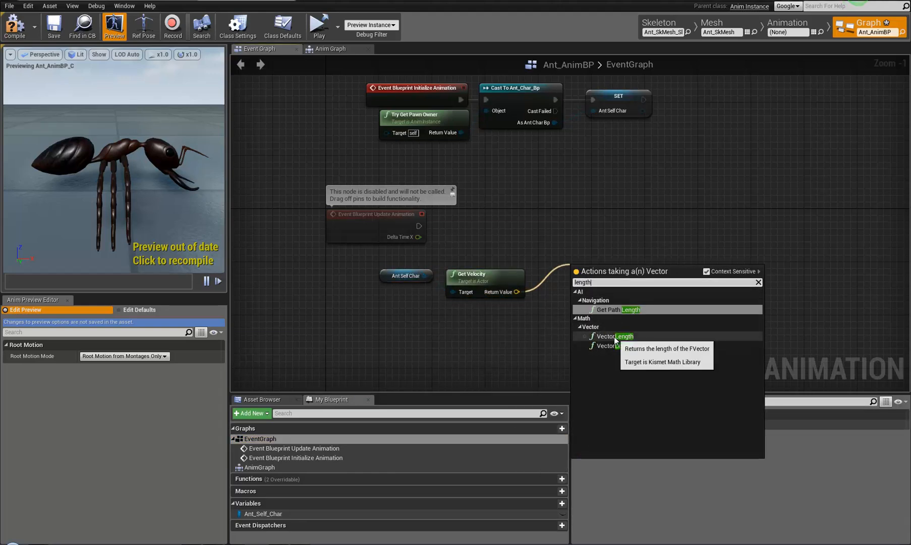
{"action": "left_click", "coordinate": [617, 336]}
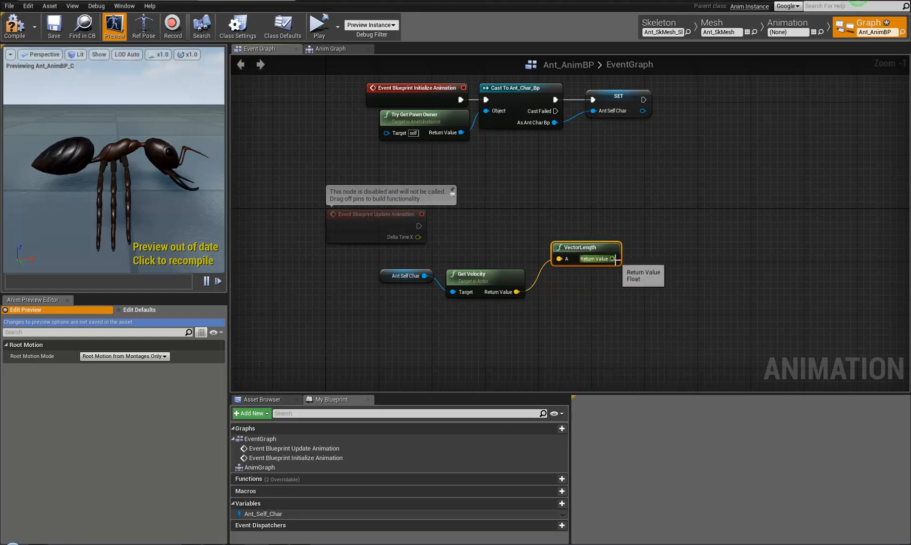
- Promote the VectorLength output to a variable named FWD_Speed, run its Set node from Event Blueprint Update Animation, and compile
{"action": "left_click_drag", "start_coordinate": [614, 259], "coordinate": [647, 234]}
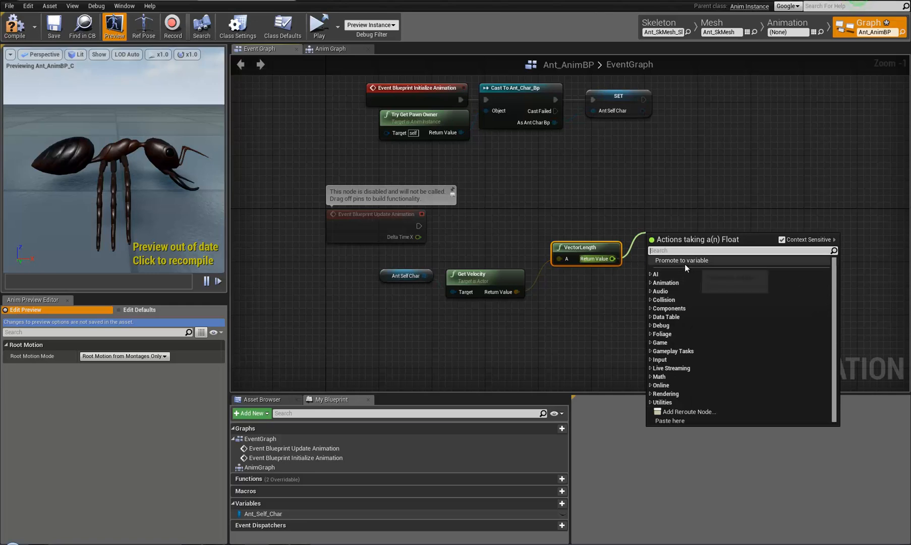
{"action": "left_click", "coordinate": [685, 264]}
{"action": "left_click_drag", "start_coordinate": [733, 250], "coordinate": [693, 210]}
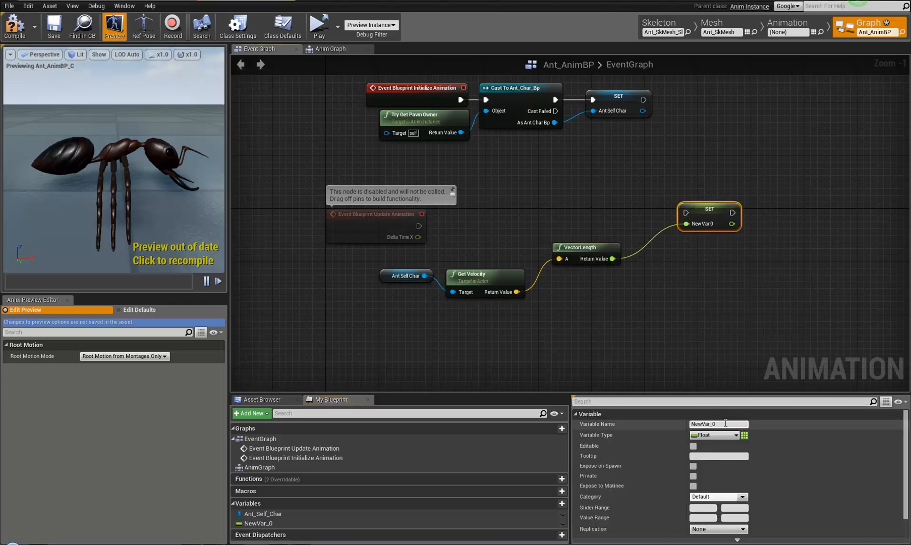
{"action": "left_click", "coordinate": [719, 424]}
{"action": "type", "text": "FWD_Speed"}
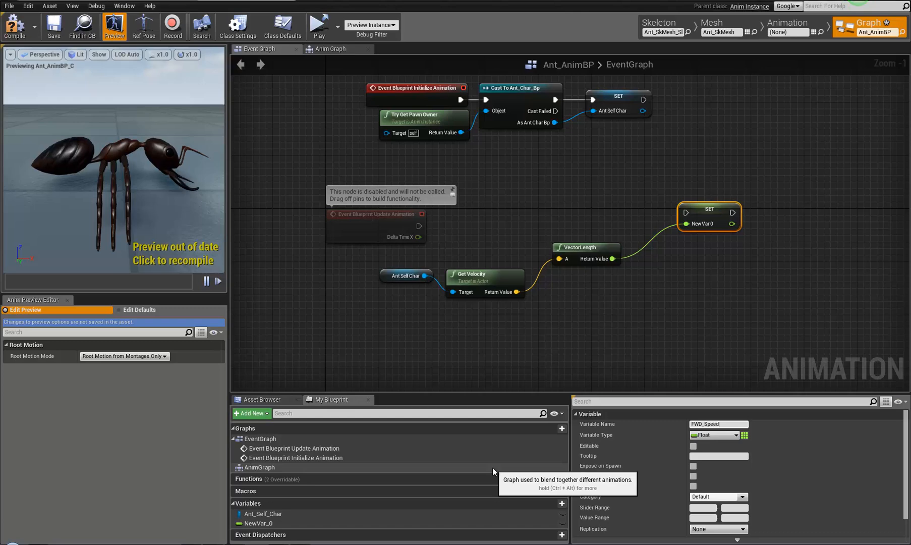
{"action": "key", "text": "Return"}
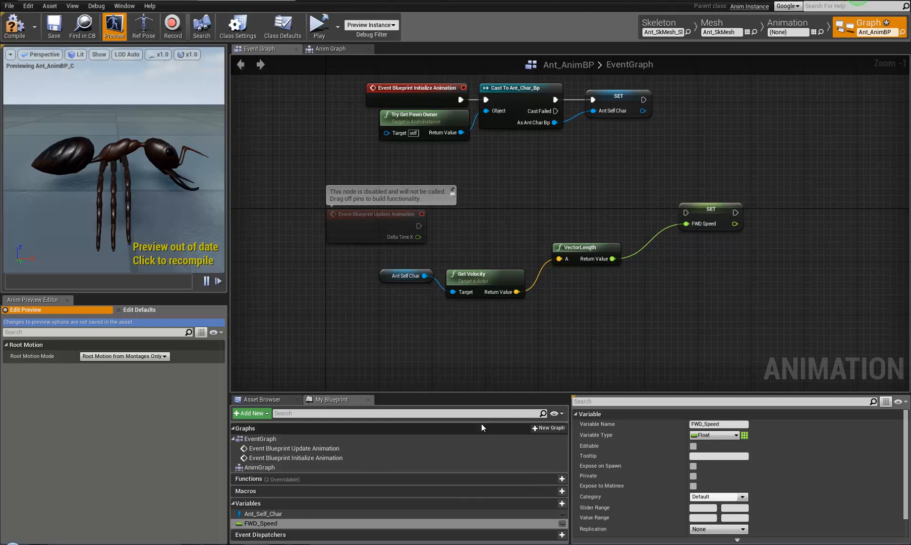
{"action": "left_click_drag", "start_coordinate": [419, 226], "coordinate": [640, 248]}
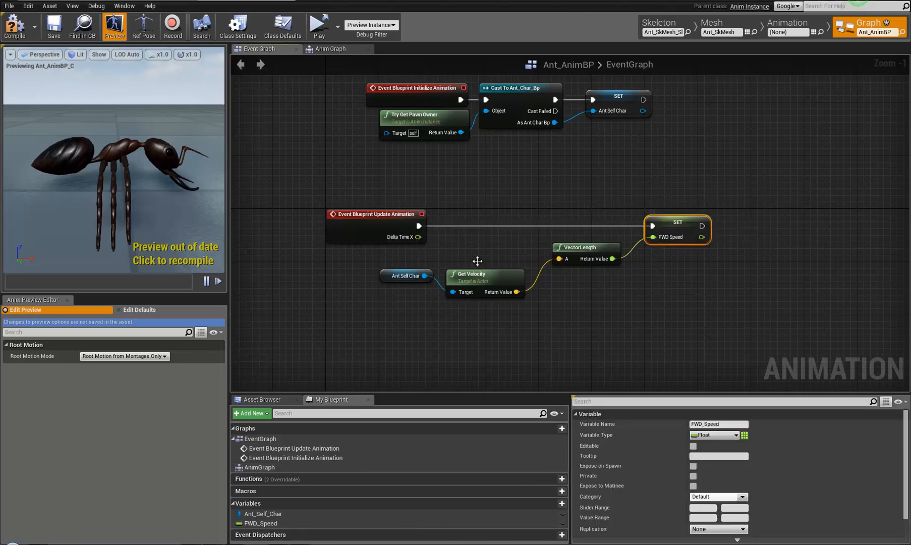
{"action": "key", "text": "F7"}
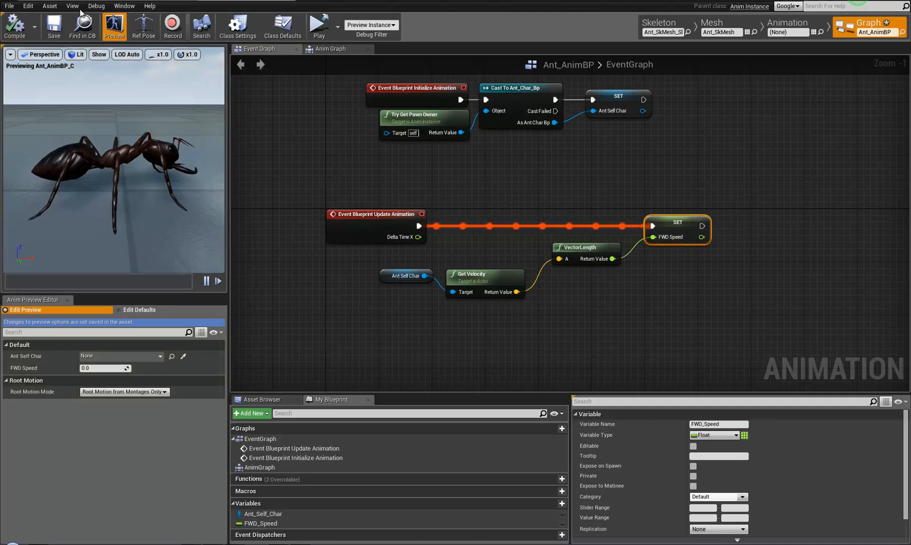
- In the AnimGraph, feed the FWD_Speed variable into the Velocity input of the Ant_Moveblend_1D player and compile
{"action": "left_click", "coordinate": [334, 49]}
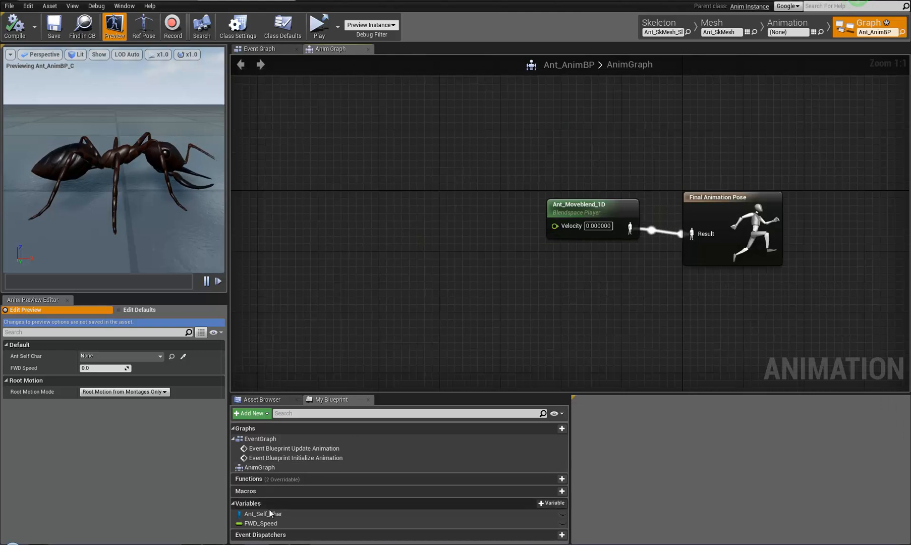
{"action": "left_click_drag", "start_coordinate": [261, 523], "coordinate": [621, 222]}
{"action": "left_click", "coordinate": [583, 208], "text": "shift"}
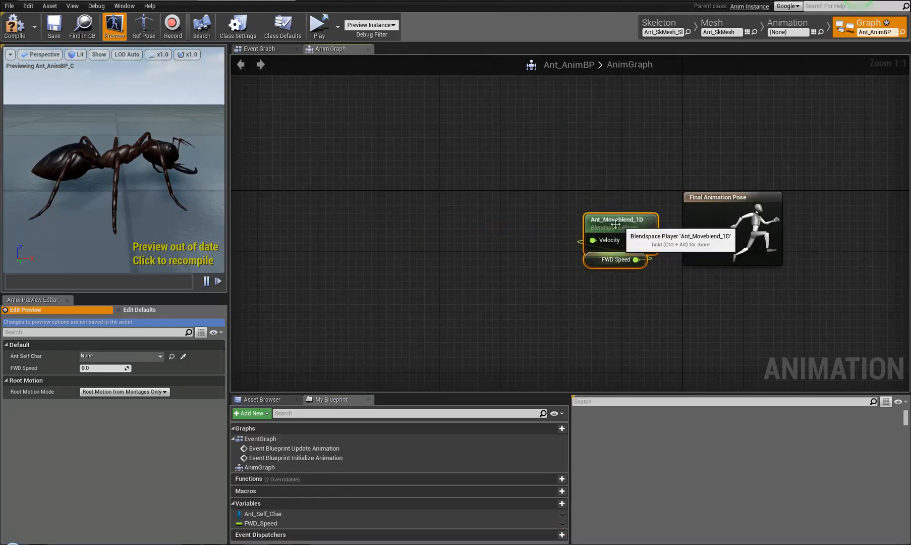
{"action": "left_click", "coordinate": [29, 34]}
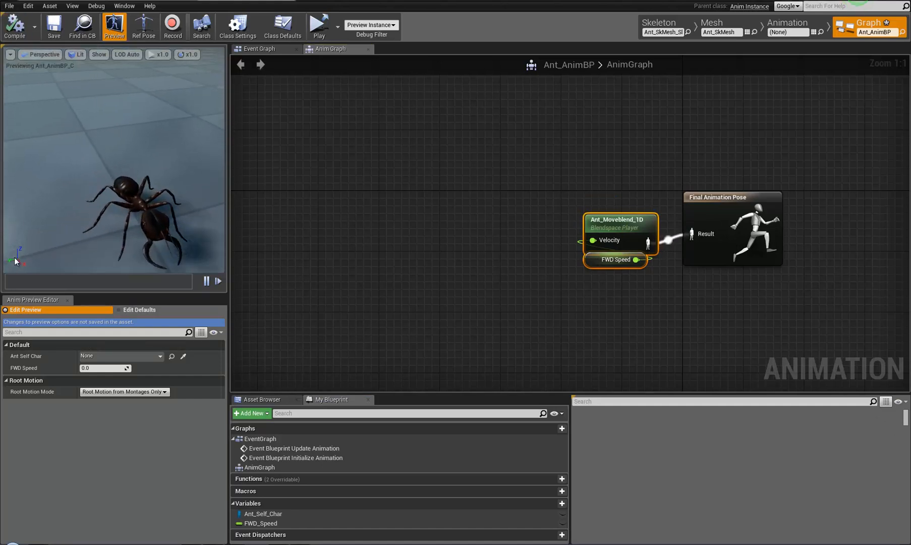
{"action": "left_click_drag", "start_coordinate": [48, 227], "coordinate": [43, 183]}
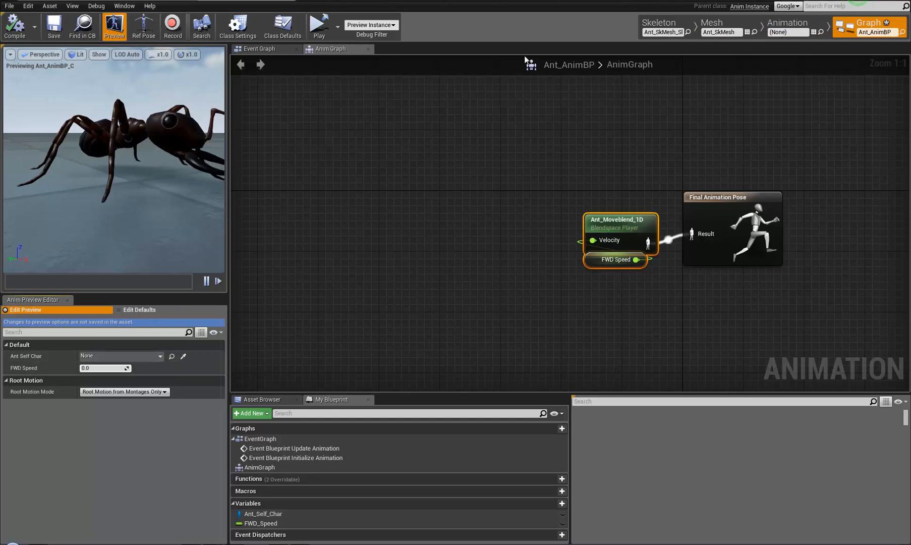
- In the Event Graph, tuck Try Get Pawn Owner under the initialize event and align Ant Self Char and Get Velocity in front of VectorLength
{"action": "left_click", "coordinate": [261, 51]}
{"action": "right_click_drag", "start_coordinate": [398, 175], "coordinate": [411, 236]}
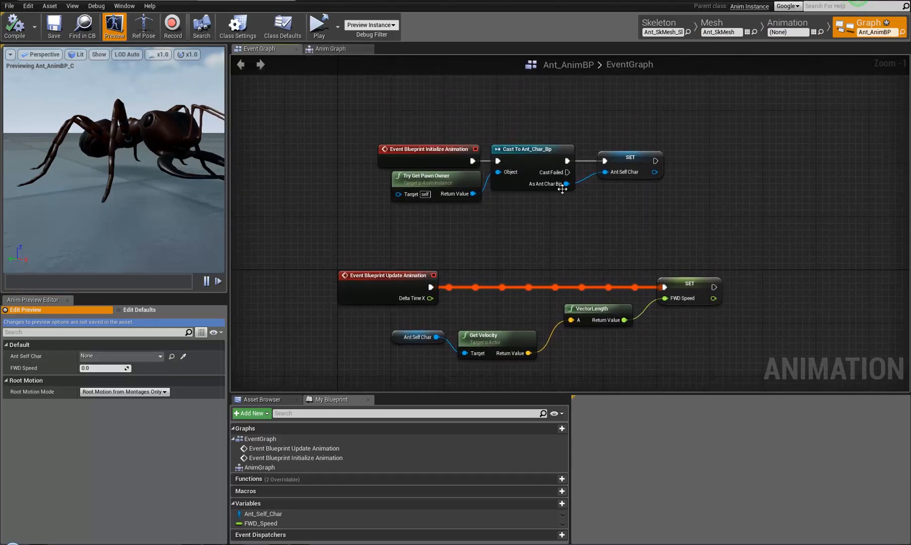
{"action": "left_click_drag", "start_coordinate": [685, 114], "coordinate": [359, 232]}
{"action": "right_click_drag", "start_coordinate": [466, 316], "coordinate": [469, 283]}
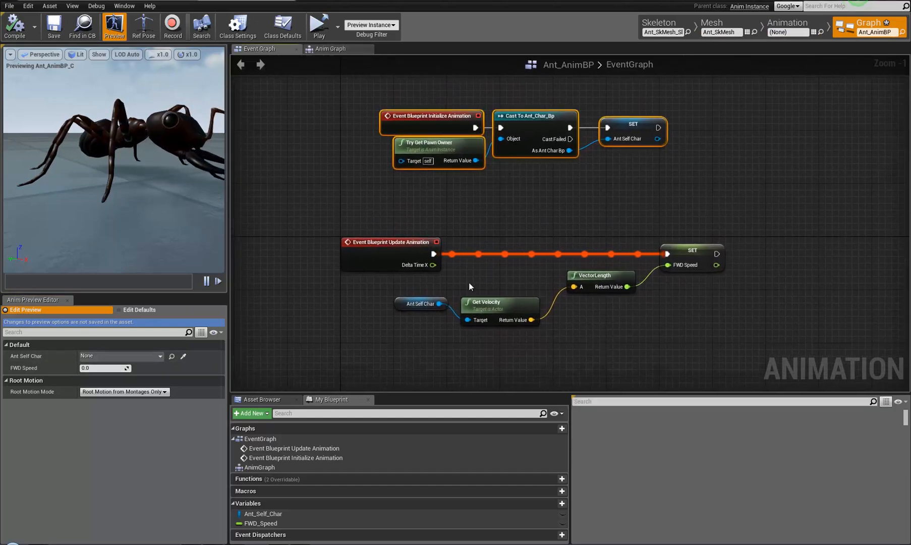
{"action": "left_click", "coordinate": [445, 151]}
{"action": "left_click_drag", "start_coordinate": [445, 152], "coordinate": [411, 278]}
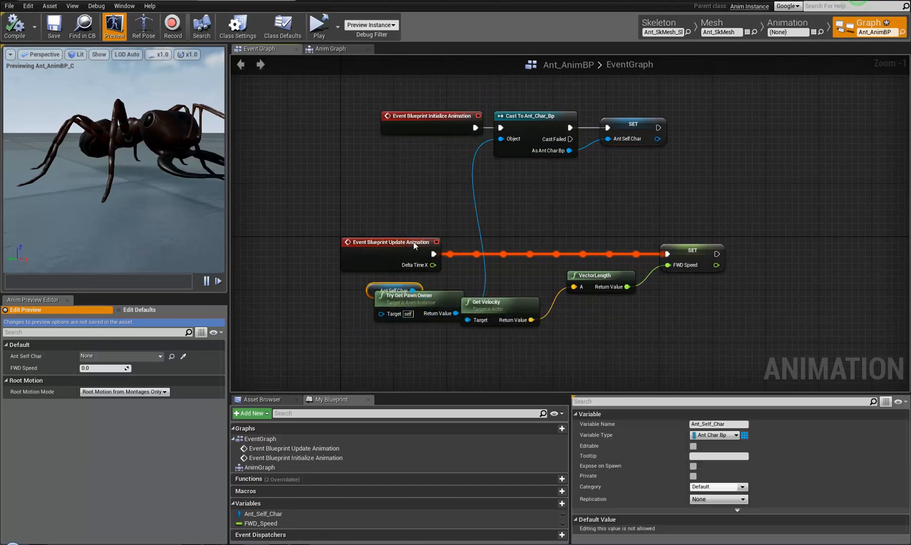
{"action": "left_click_drag", "start_coordinate": [427, 171], "coordinate": [444, 147]}
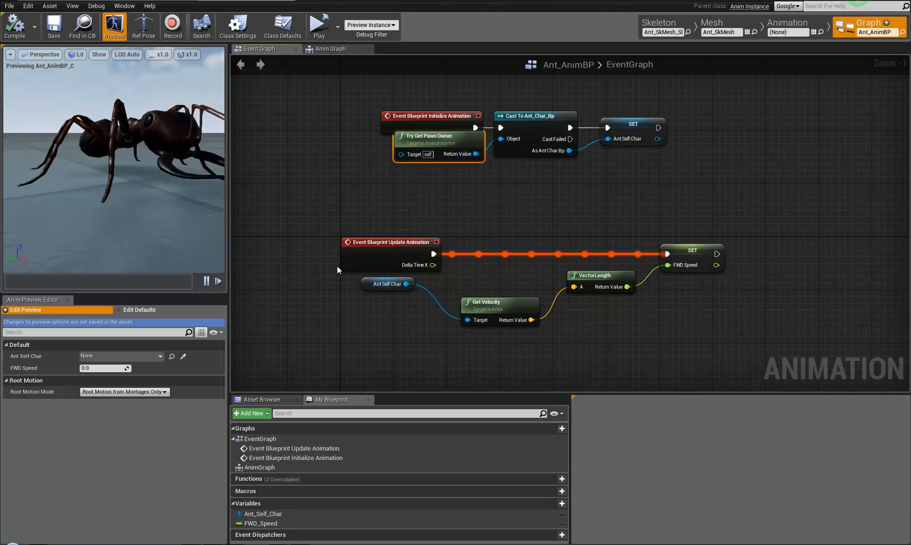
{"action": "left_click_drag", "start_coordinate": [302, 342], "coordinate": [813, 197]}
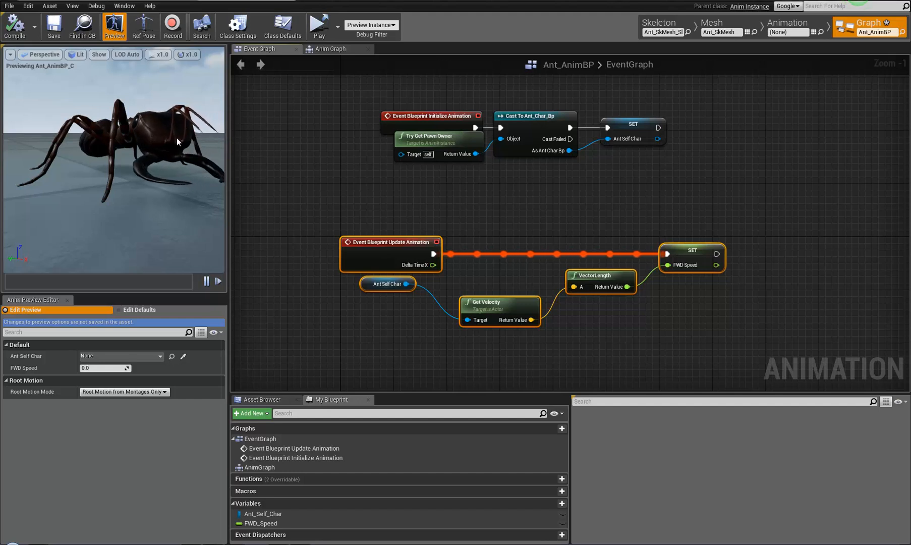
{"action": "left_click_drag", "start_coordinate": [376, 202], "coordinate": [827, 84]}
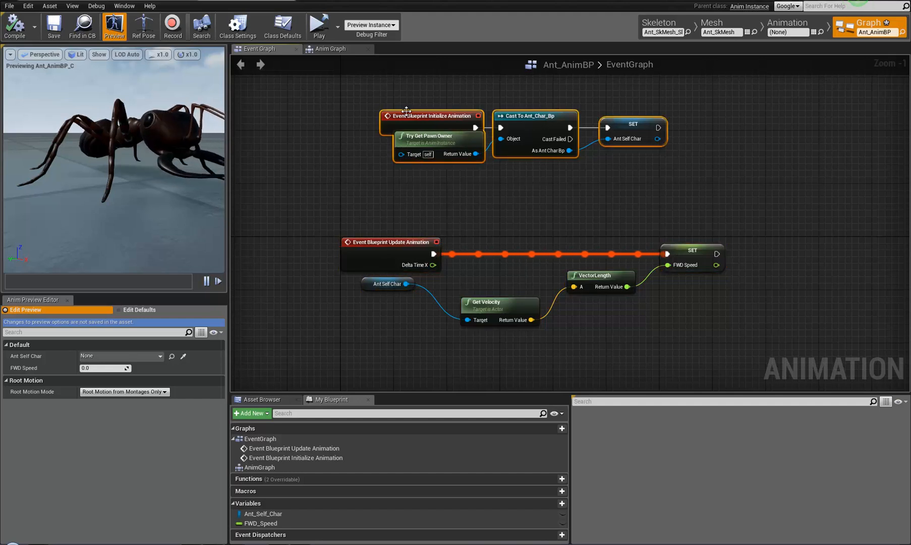
{"action": "left_click_drag", "start_coordinate": [366, 283], "coordinate": [410, 319]}
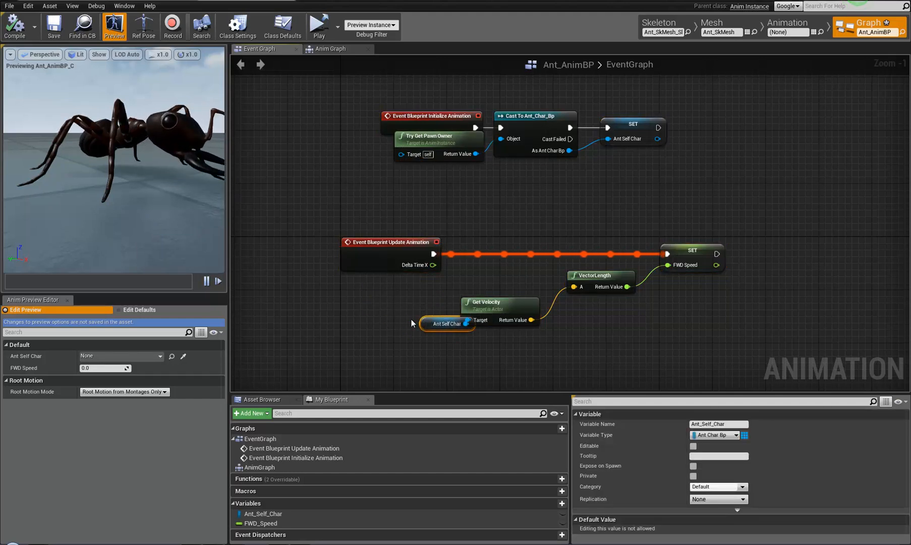
{"action": "left_click_drag", "start_coordinate": [511, 297], "coordinate": [531, 269]}
- Switch to the Ant_Char_Bp blueprint, assign Ant_AnimBP as the Mesh component's animation blueprint, and compile
{"action": "left_click", "coordinate": [148, 31]}
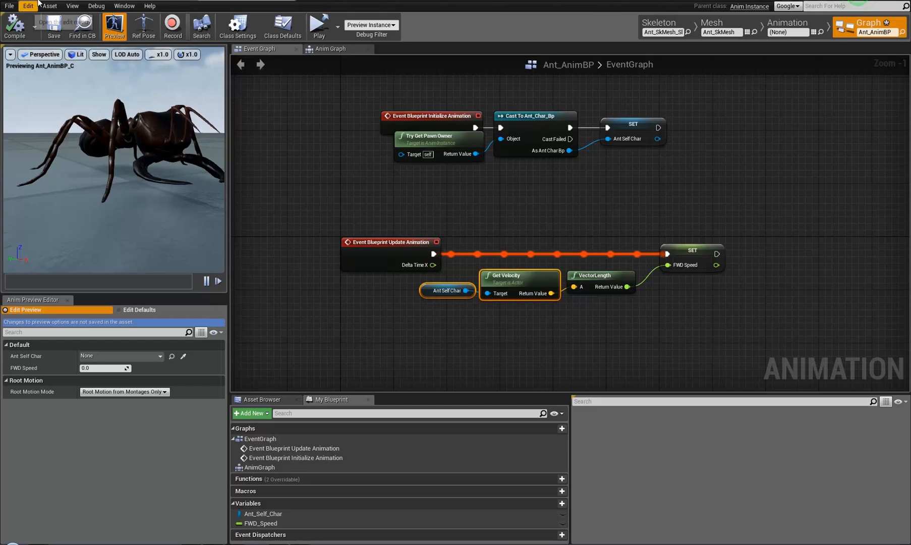
{"action": "left_click", "coordinate": [148, 2]}
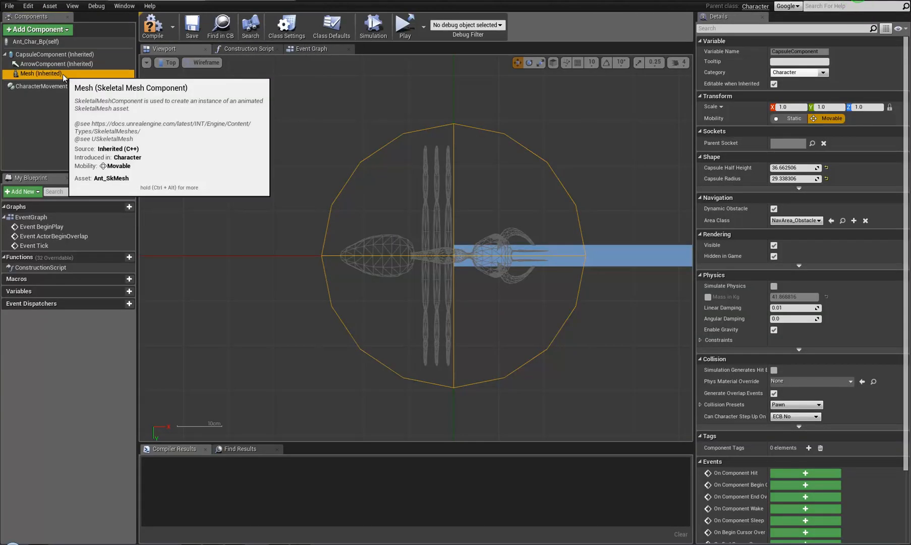
{"action": "left_click", "coordinate": [40, 73]}
{"action": "left_click", "coordinate": [802, 190]}
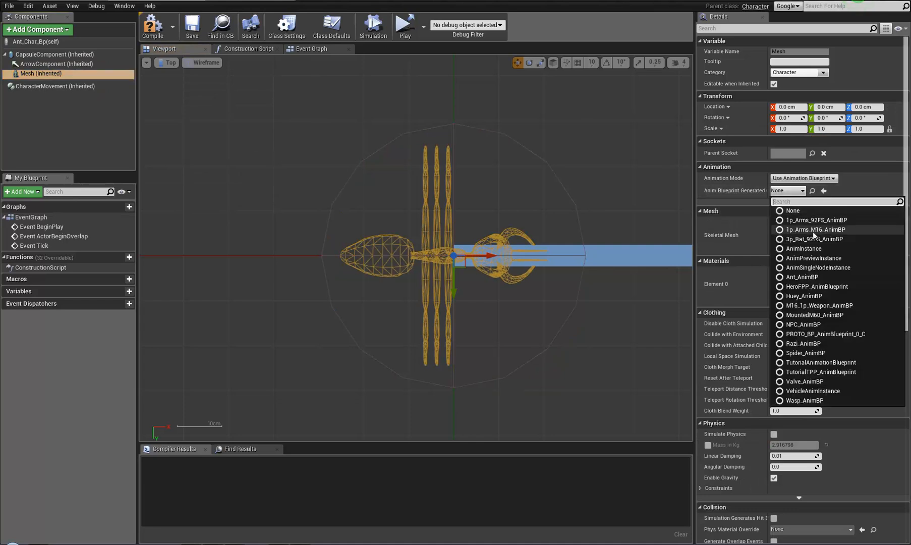
{"action": "left_click", "coordinate": [802, 277]}
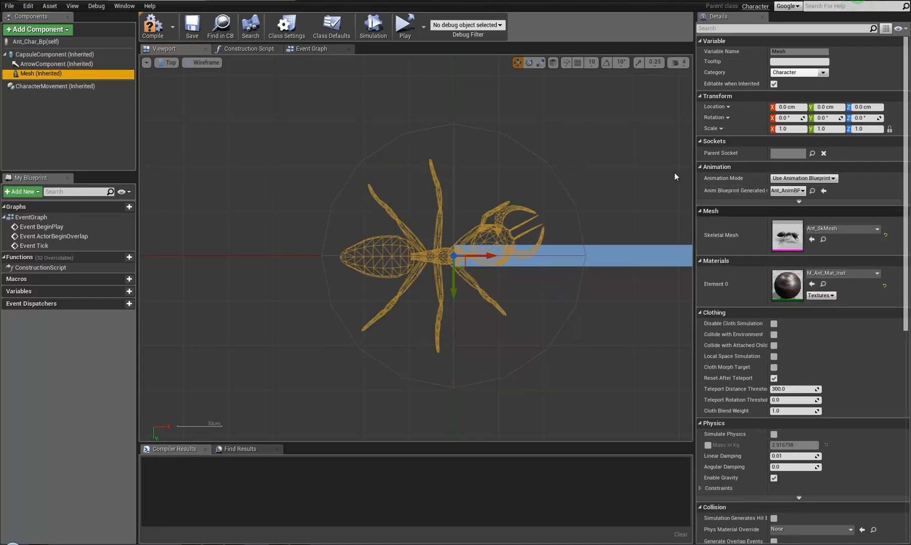
{"action": "left_click", "coordinate": [152, 25]}
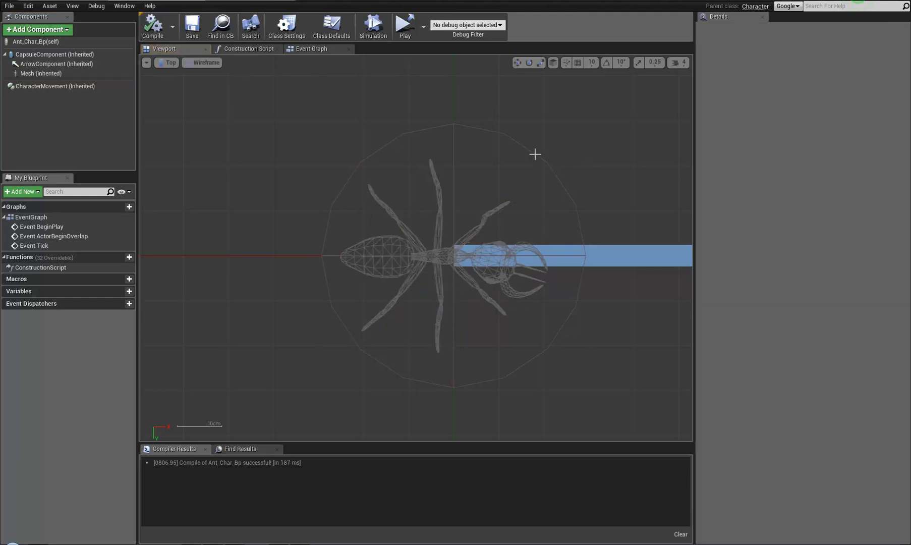
- Reduce the capsule radius to about 22.66 and shift the ant mesh forward to an X location of about 5.38 cm
{"action": "left_click", "coordinate": [512, 161]}
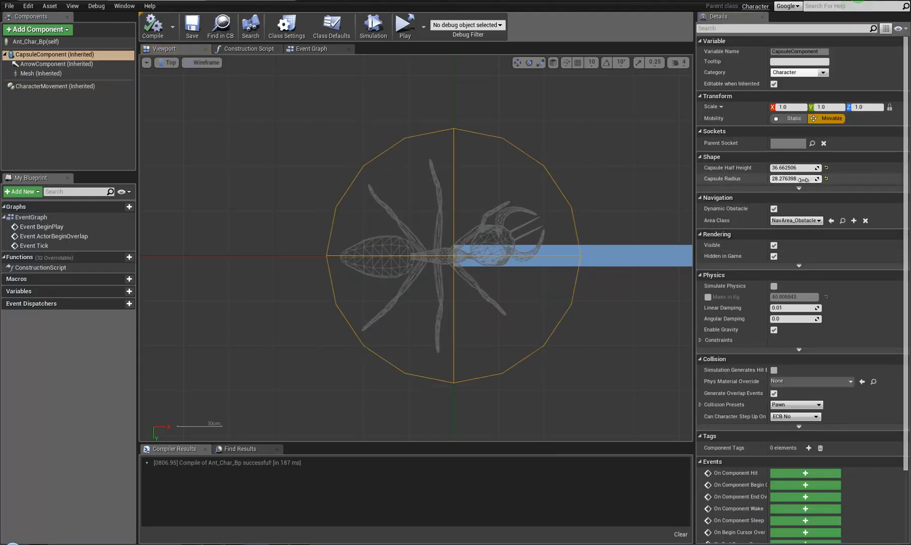
{"action": "left_click_drag", "start_coordinate": [804, 180], "coordinate": [800, 181]}
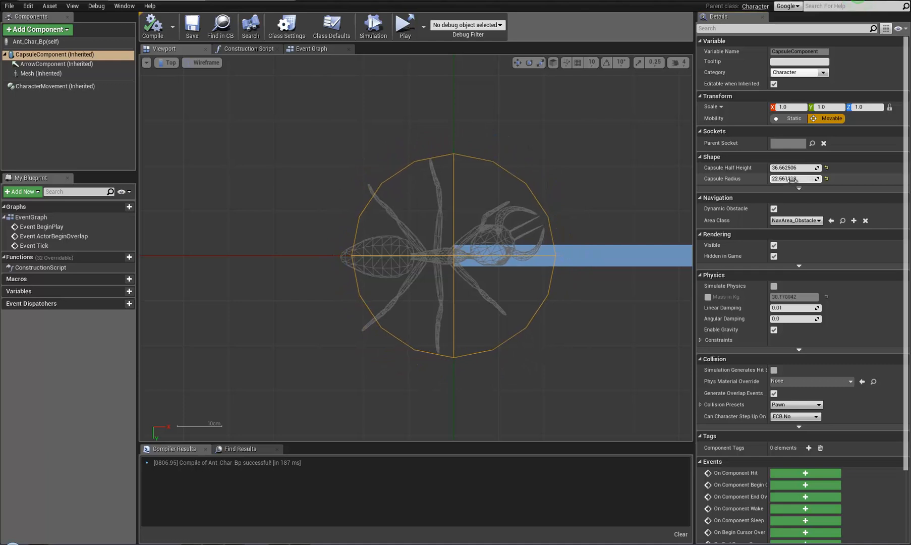
{"action": "left_click", "coordinate": [438, 249]}
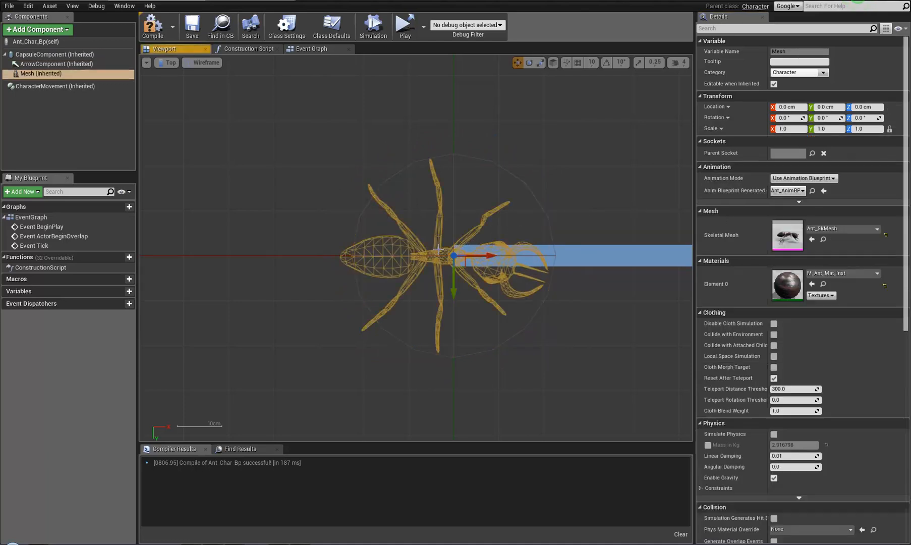
{"action": "left_click_drag", "start_coordinate": [477, 253], "coordinate": [511, 256]}
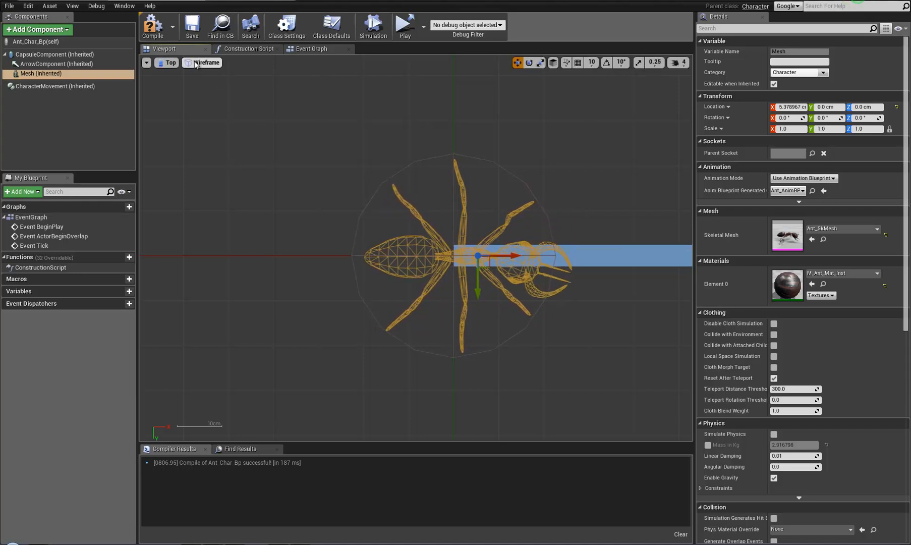
- In the perspective view, reduce the capsule component's half height to about 22.91
{"action": "left_click", "coordinate": [166, 62]}
{"action": "left_click", "coordinate": [174, 76]}
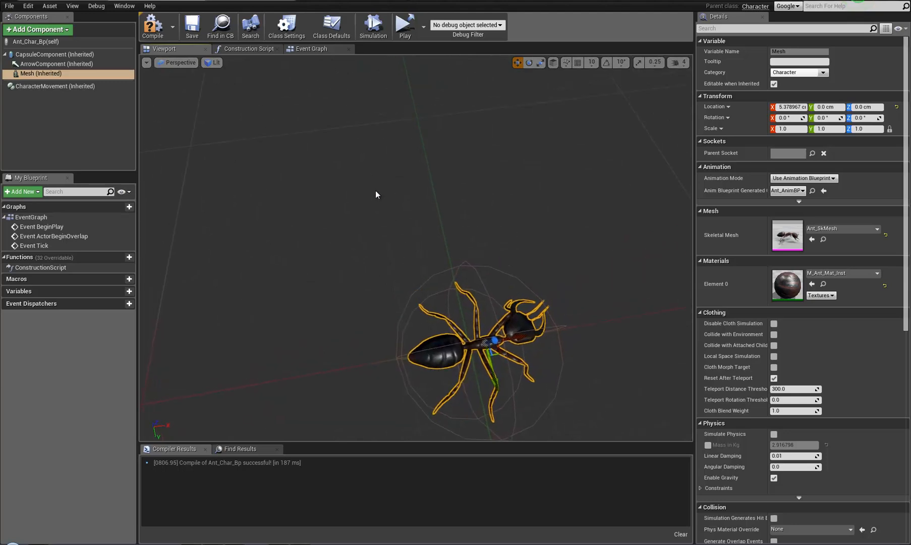
{"action": "right_click_drag", "start_coordinate": [375, 191], "coordinate": [364, 38]}
{"action": "key", "text": "s"}
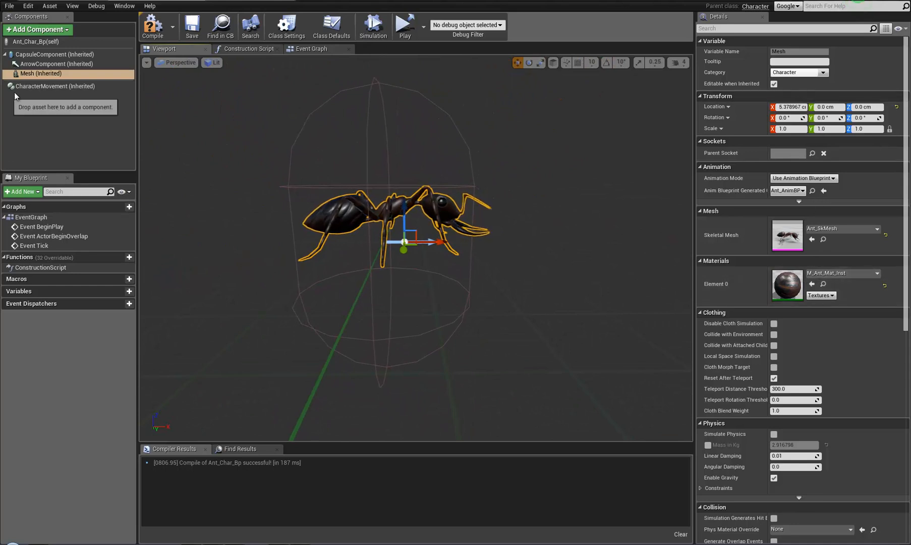
{"action": "left_click", "coordinate": [46, 54]}
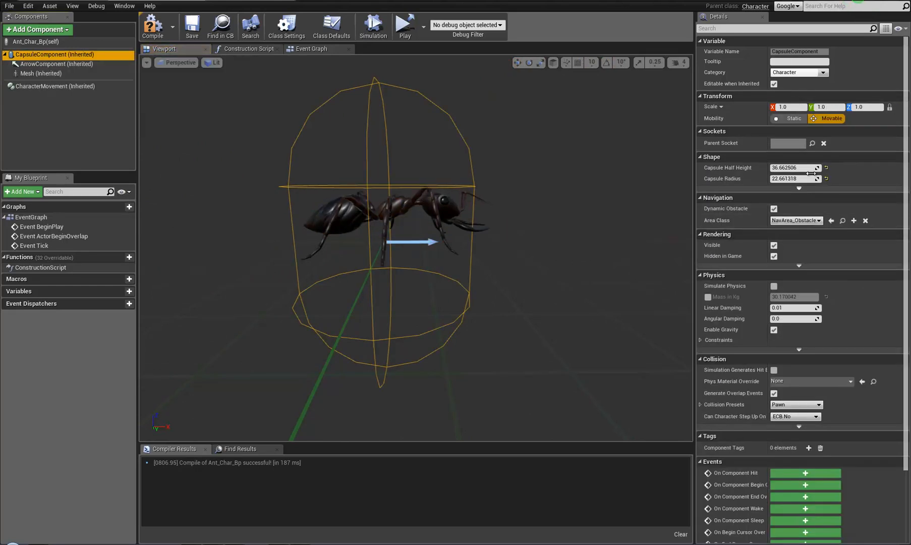
{"action": "left_click_drag", "start_coordinate": [808, 168], "coordinate": [789, 168]}
{"action": "left_click_drag", "start_coordinate": [407, 258], "coordinate": [404, 234]}
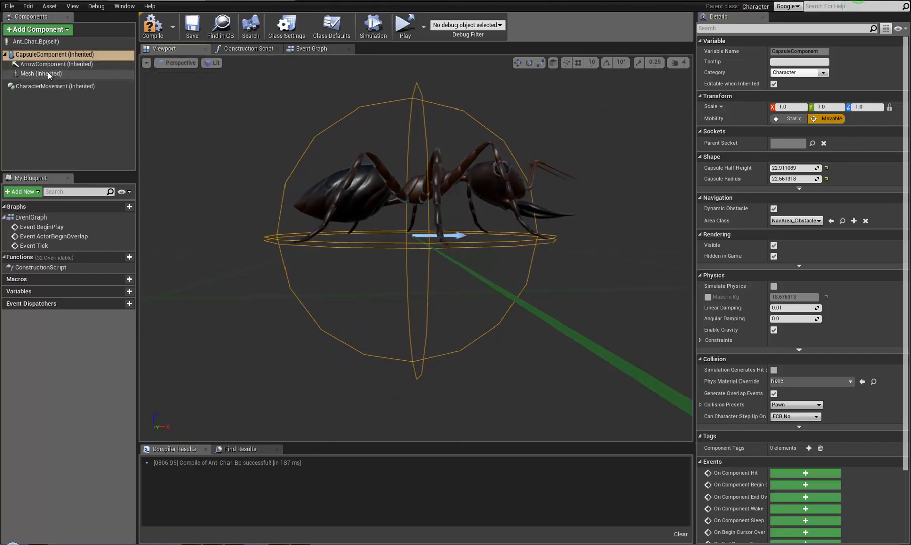
- Lower the ant mesh to a Z location of about -22.94 cm, using the left view to align its feet with the capsule's base
{"action": "left_click", "coordinate": [41, 73]}
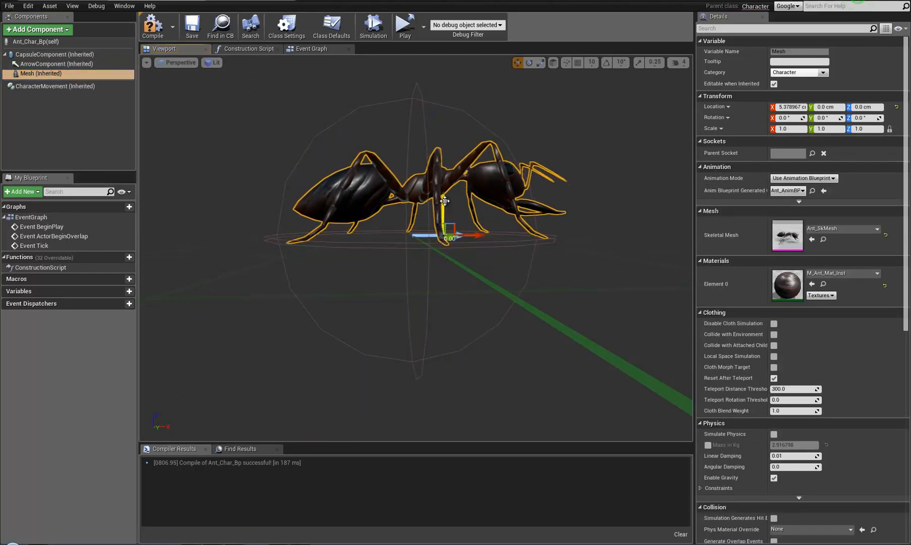
{"action": "left_click_drag", "start_coordinate": [445, 201], "coordinate": [444, 308]}
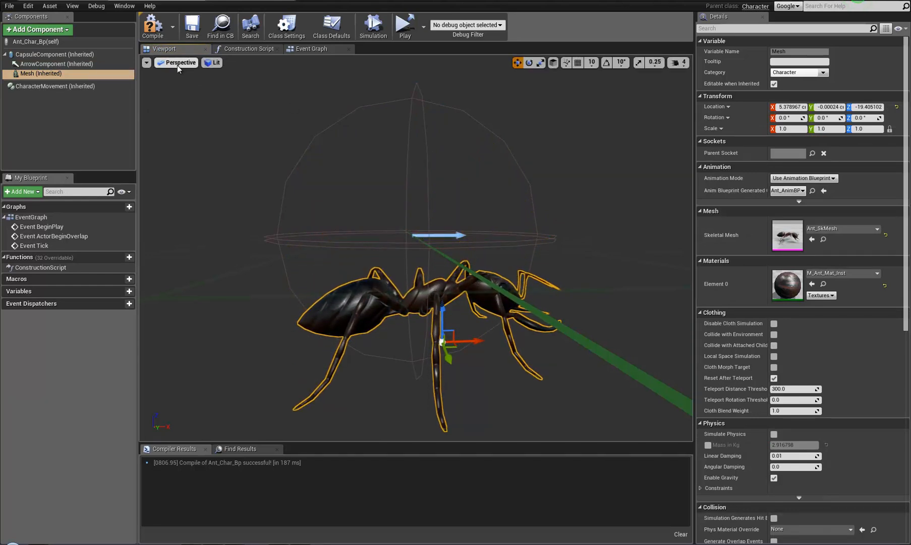
{"action": "left_click", "coordinate": [178, 63]}
{"action": "left_click", "coordinate": [180, 117]}
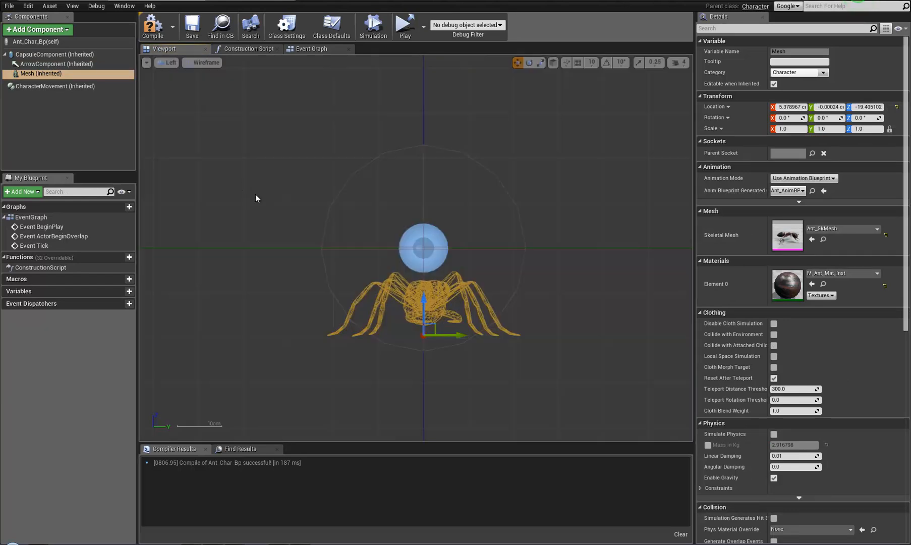
{"action": "scroll", "coordinate": [424, 258], "scroll_direction": "up", "scroll_amount": 3}
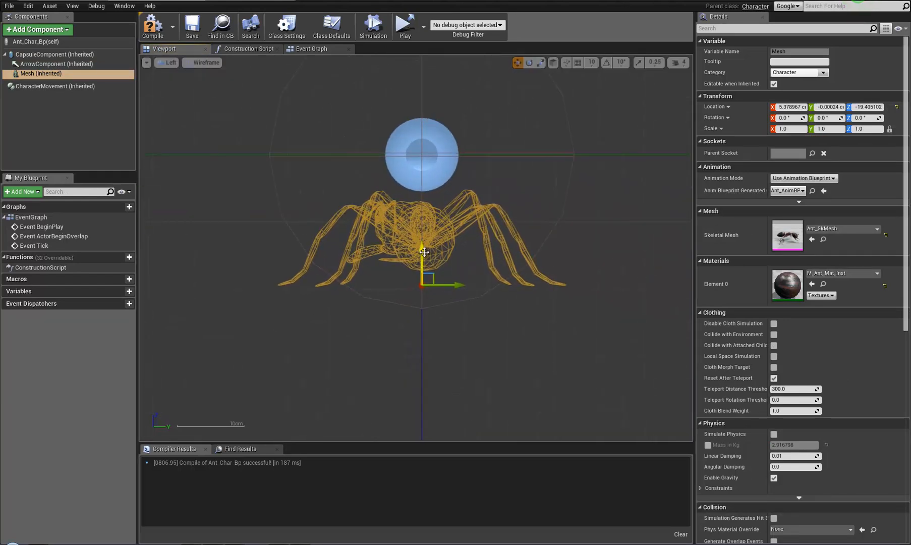
{"action": "left_click_drag", "start_coordinate": [424, 252], "coordinate": [424, 276]}
{"action": "scroll", "coordinate": [425, 304], "scroll_direction": "up", "scroll_amount": 3}
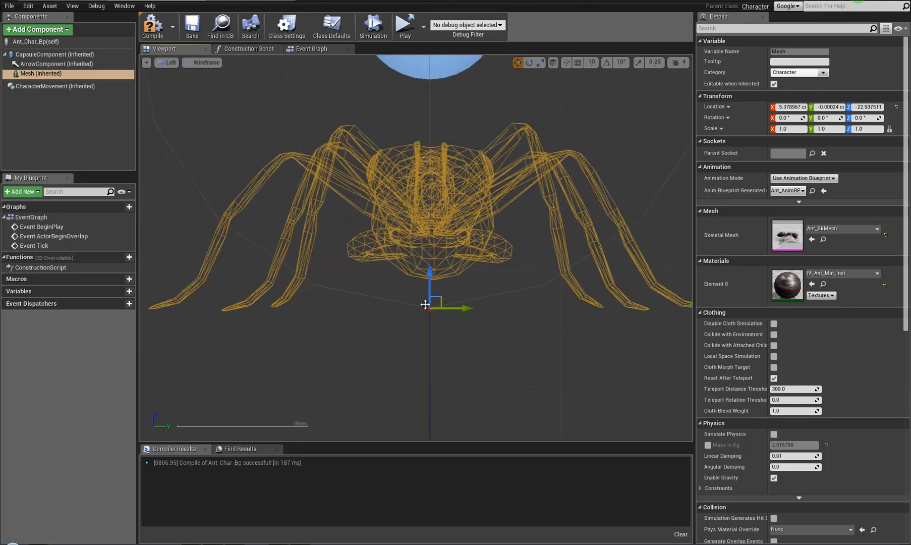
- Raise the ant mesh slightly to a Z location of about -22.80 cm in the left view
{"action": "scroll", "coordinate": [426, 303], "scroll_direction": "up", "scroll_amount": 1}
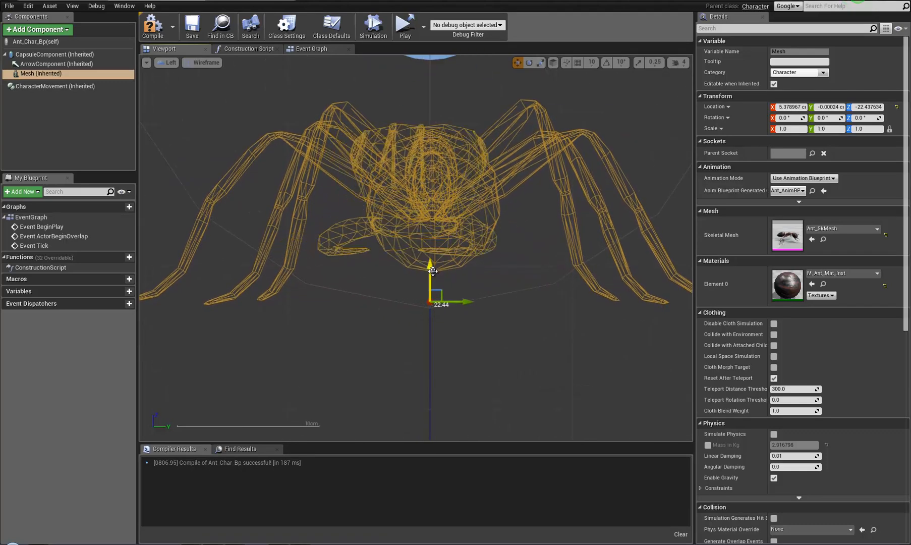
{"action": "left_click_drag", "start_coordinate": [430, 277], "coordinate": [433, 275]}
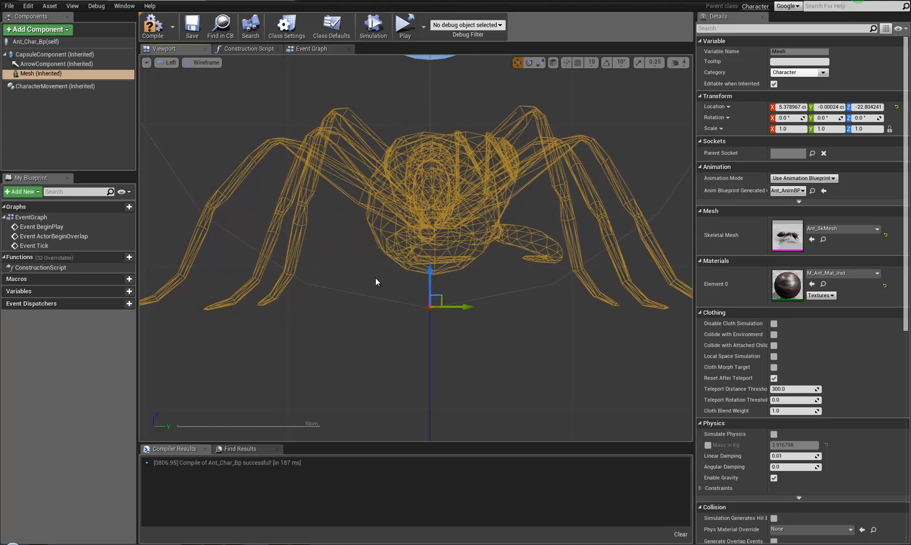
{"action": "scroll", "coordinate": [376, 282], "scroll_direction": "down", "scroll_amount": 5}
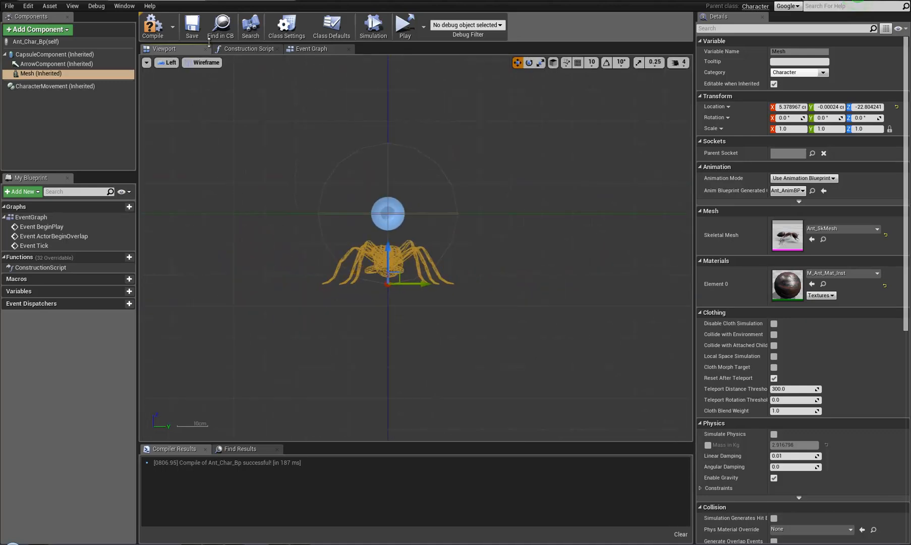
- Switch to the perspective view and inspect the ant mesh's fit against the capsule from several angles
{"action": "left_click", "coordinate": [177, 62]}
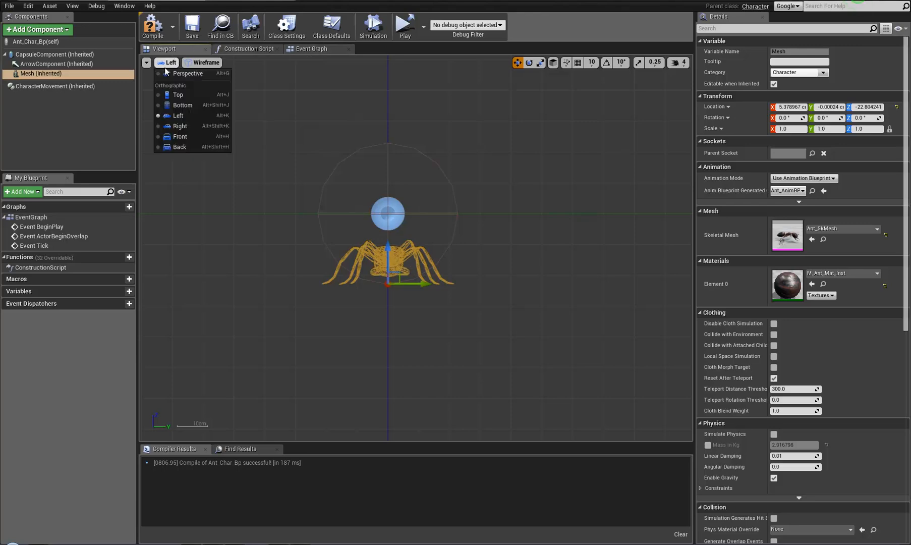
{"action": "left_click", "coordinate": [194, 82]}
{"action": "left_click_drag", "start_coordinate": [324, 258], "coordinate": [634, 389]}
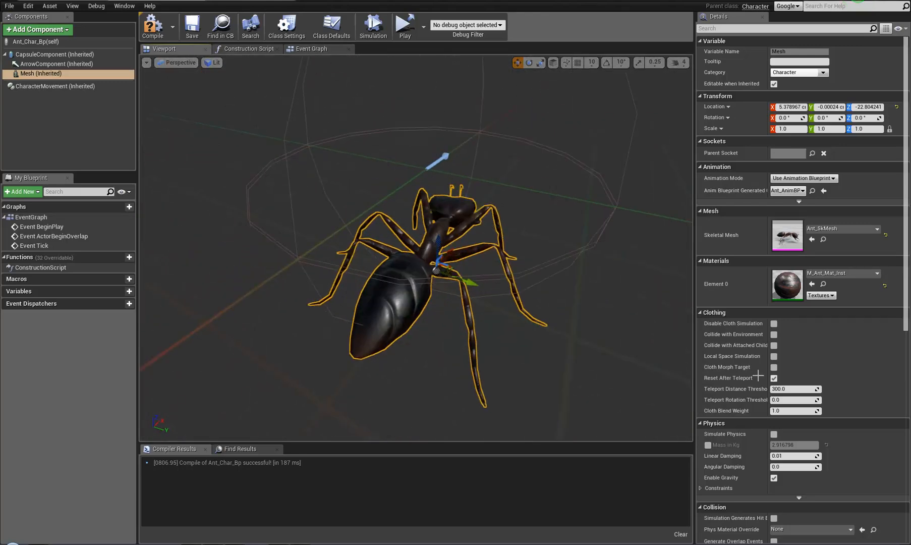
{"action": "left_click_drag", "start_coordinate": [759, 376], "coordinate": [313, 284]}
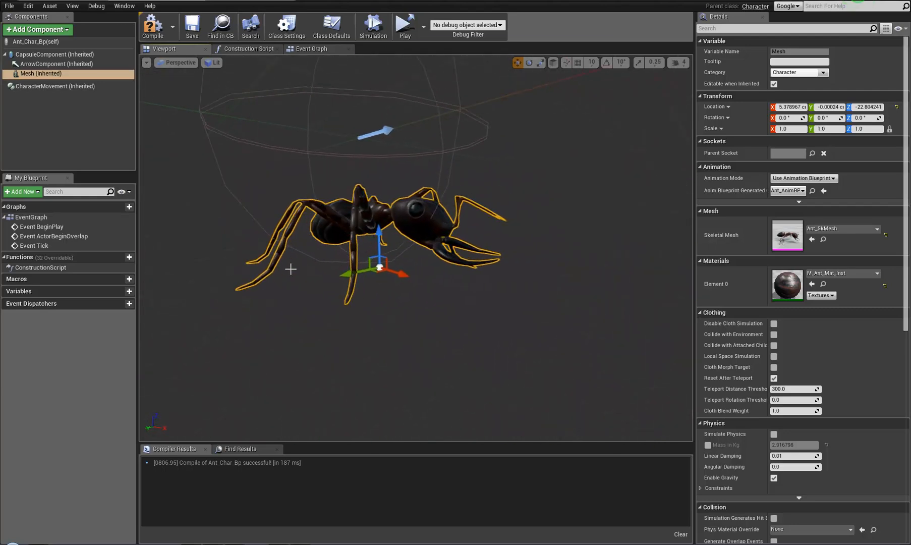
{"action": "right_click_drag", "start_coordinate": [263, 282], "coordinate": [262, 283]}
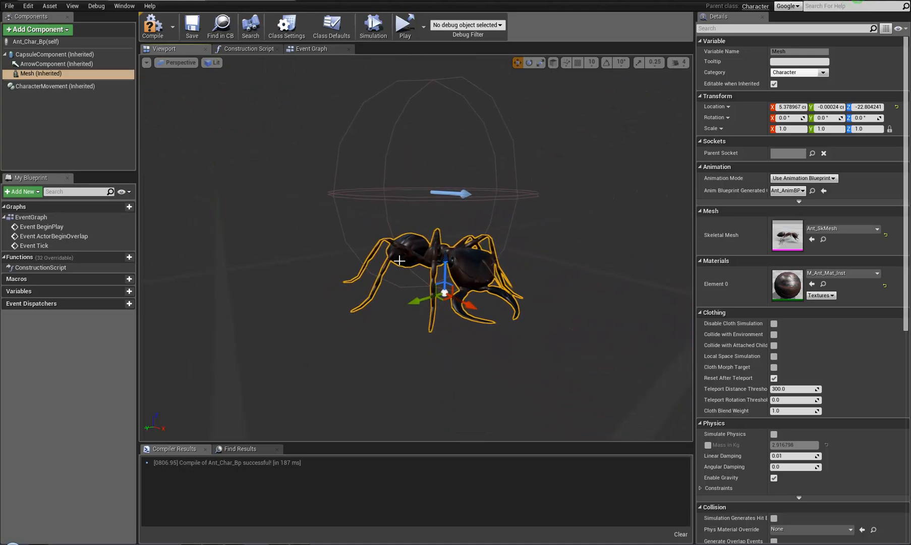
{"action": "right_click_drag", "start_coordinate": [359, 321], "coordinate": [348, 322]}
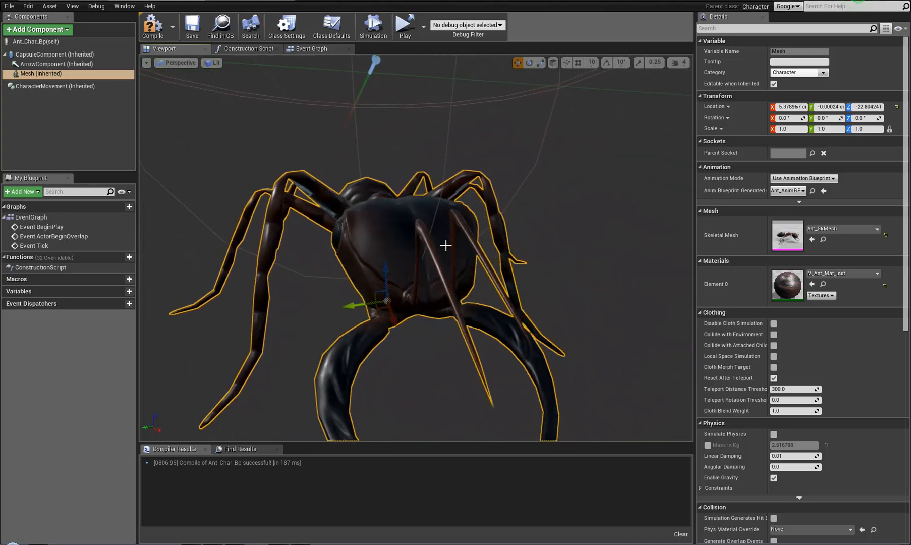
{"action": "right_click_drag", "start_coordinate": [408, 262], "coordinate": [404, 152]}
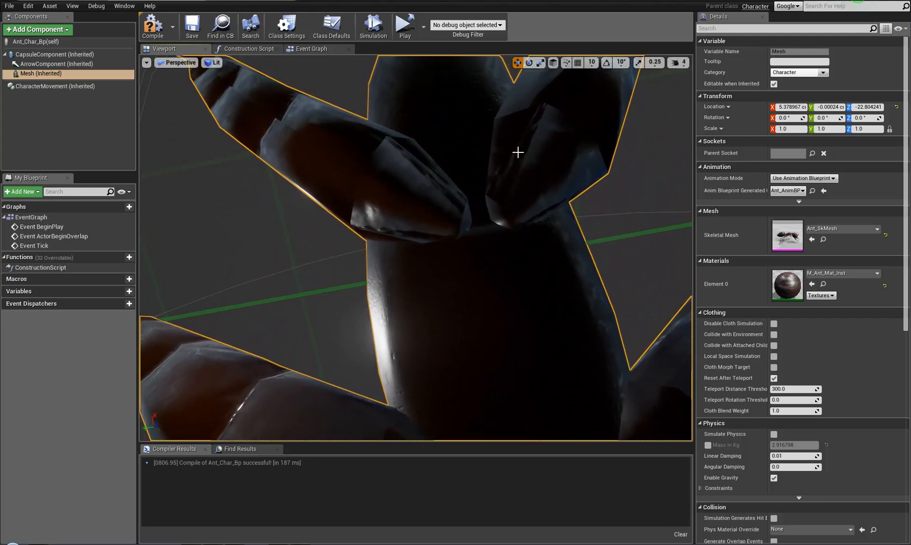
{"action": "right_click_drag", "start_coordinate": [381, 373], "coordinate": [474, 469]}
{"action": "right_click_drag", "start_coordinate": [162, 119], "coordinate": [161, 120]}
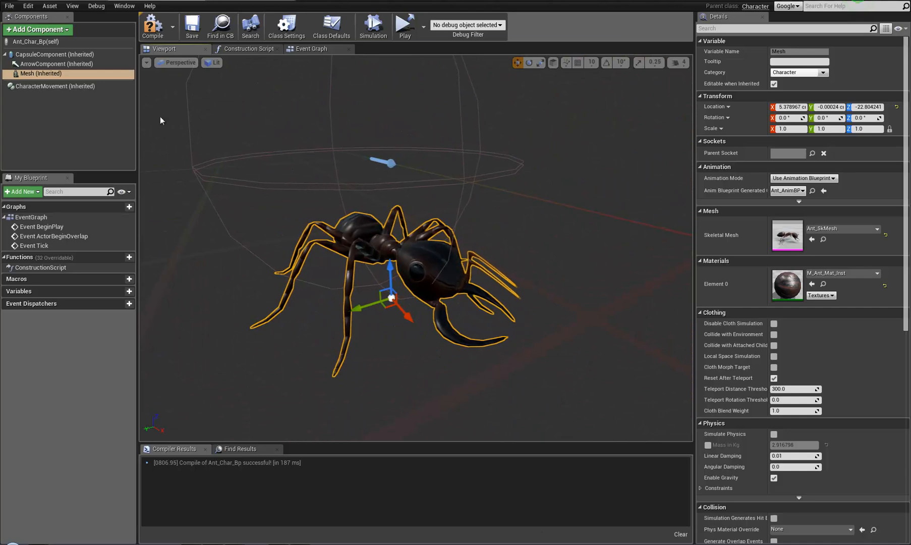
- Compile the ant character blueprint and show its event graph
{"action": "left_click", "coordinate": [153, 25]}
{"action": "left_click", "coordinate": [318, 49]}
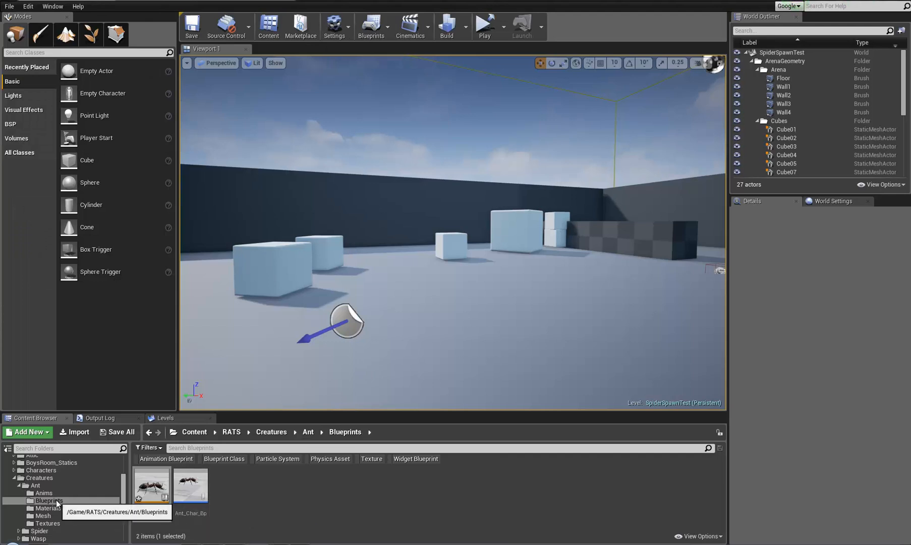
- Start a new Blueprint Class in the ant's Blueprints folder and search all parent classes for "ai_cont"
{"action": "right_click", "coordinate": [239, 499]}
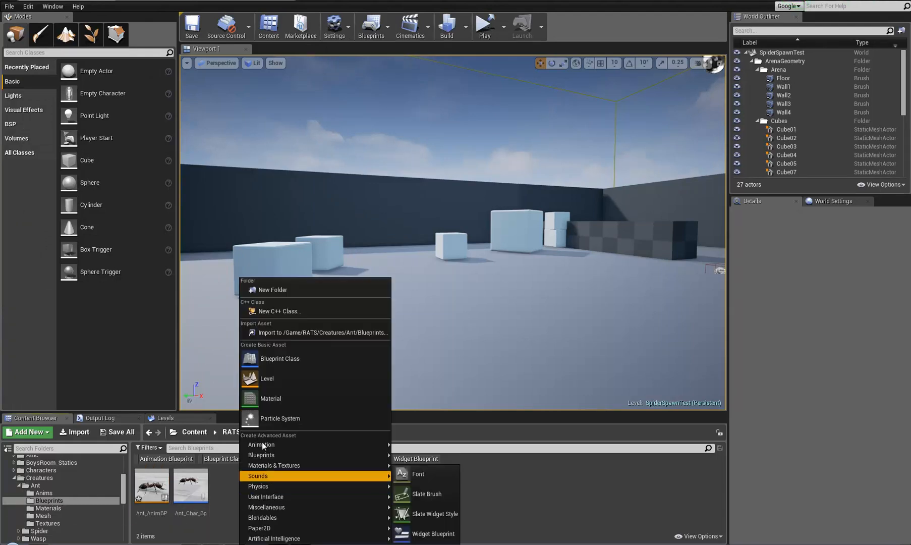
{"action": "left_click", "coordinate": [278, 361]}
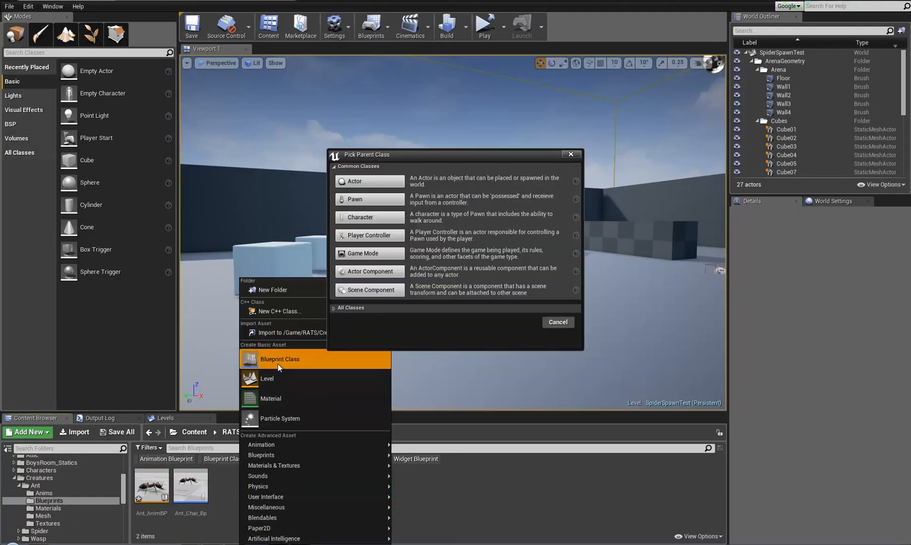
{"action": "left_click", "coordinate": [334, 307]}
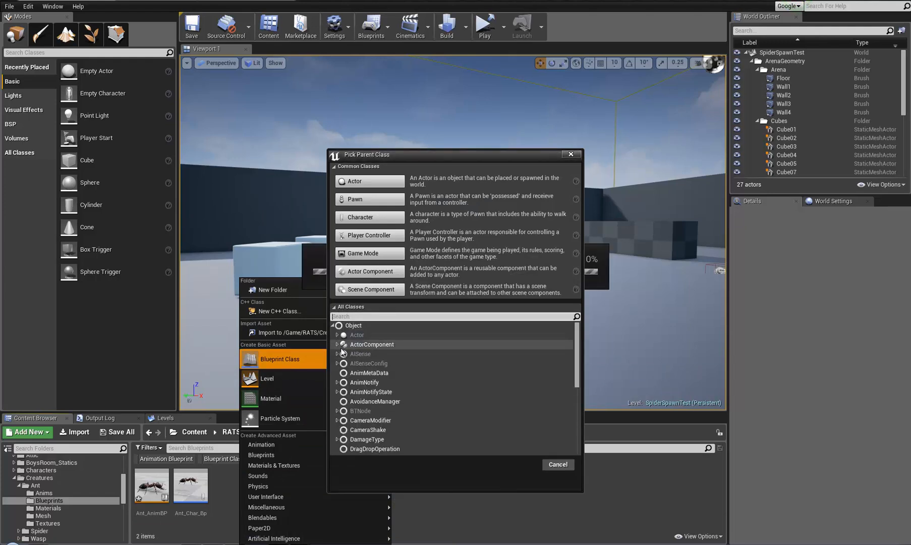
{"action": "scroll", "coordinate": [341, 363], "scroll_direction": "down", "scroll_amount": 3}
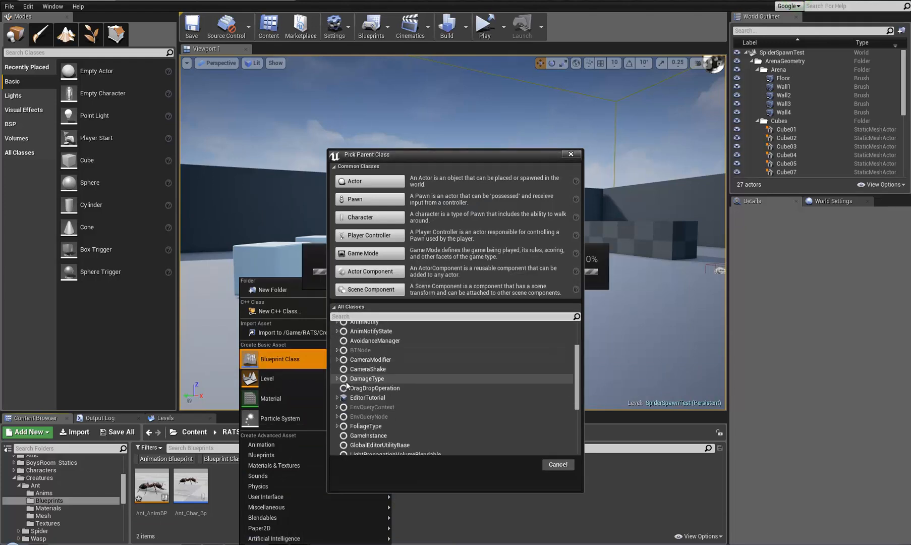
{"action": "scroll", "coordinate": [343, 361], "scroll_direction": "up", "scroll_amount": 3}
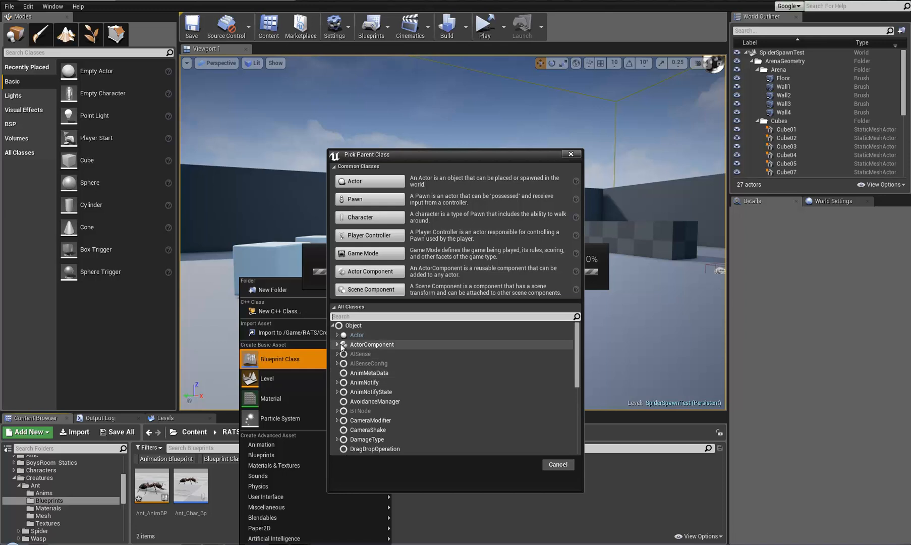
{"action": "left_click", "coordinate": [376, 316]}
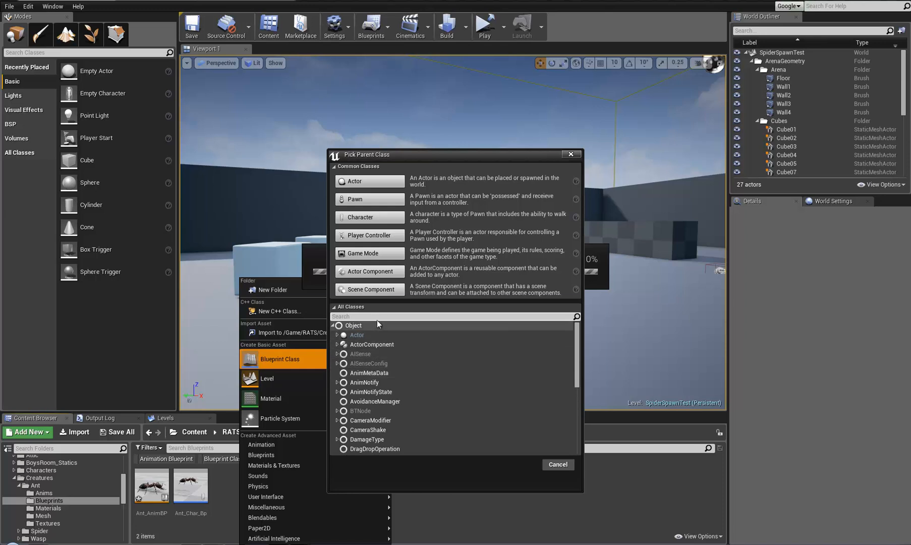
{"action": "type", "text": "ai"}
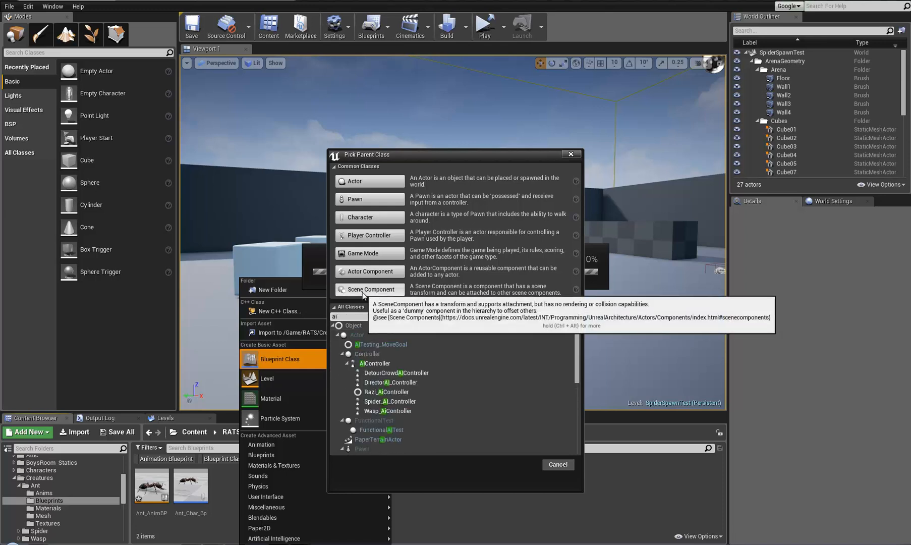
{"action": "type", "text": "_cont"}
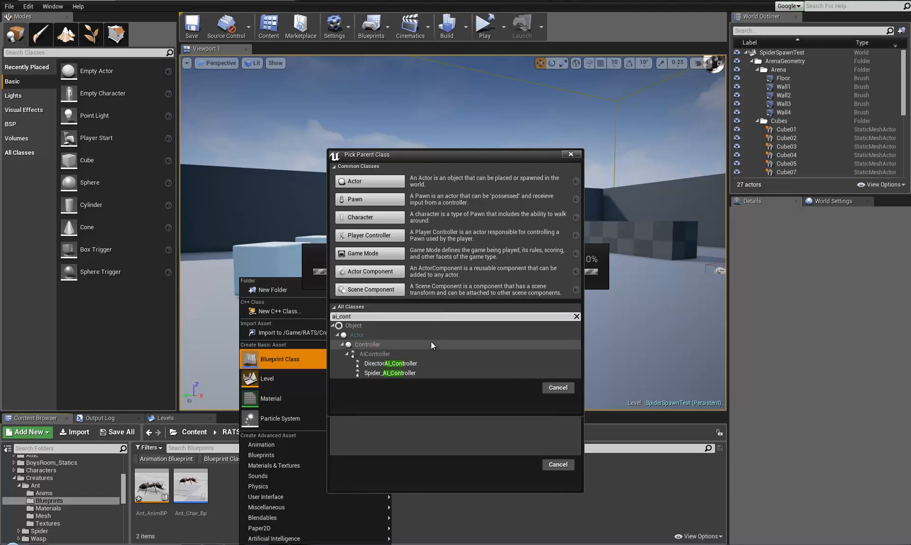
- Try to choose AIController as the parent class, checking its Spider_AI_Controller subclass and the Controller class
{"action": "left_click", "coordinate": [376, 355]}
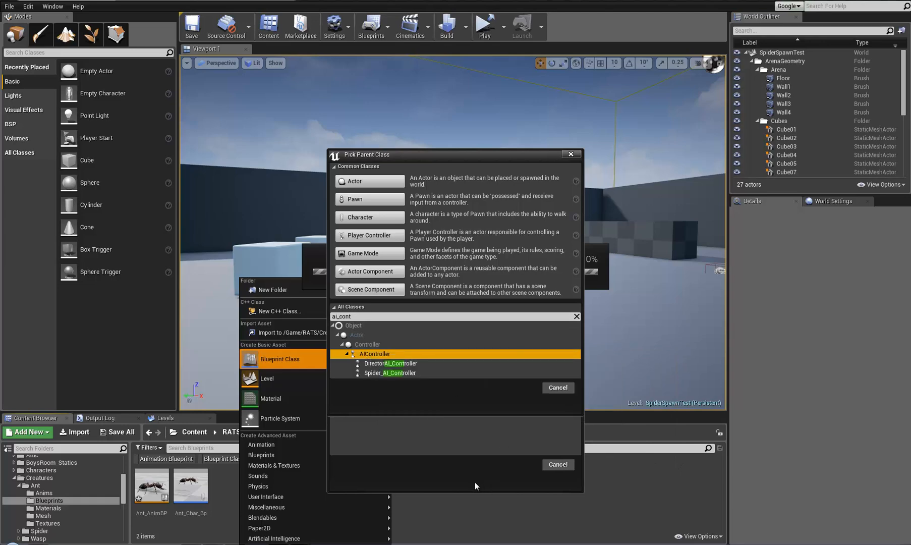
{"action": "double_click", "coordinate": [387, 355]}
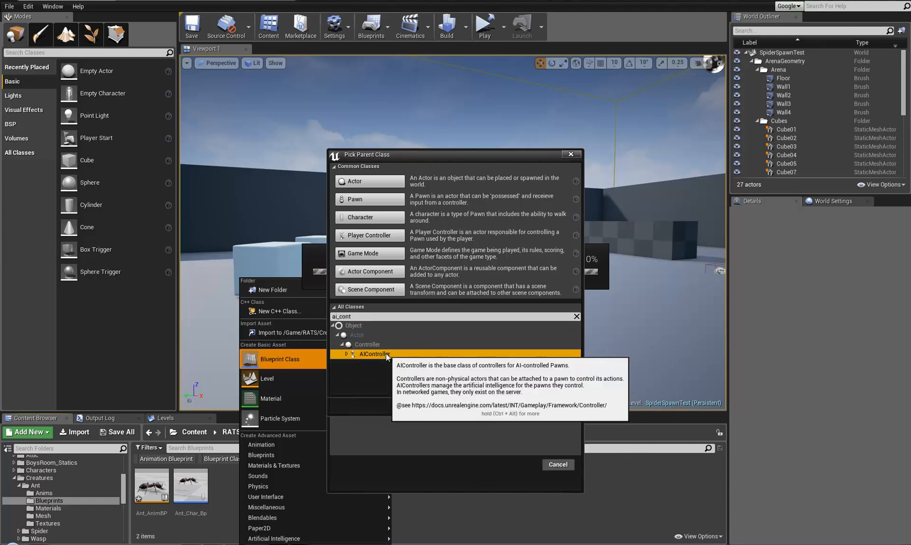
{"action": "left_click", "coordinate": [405, 317]}
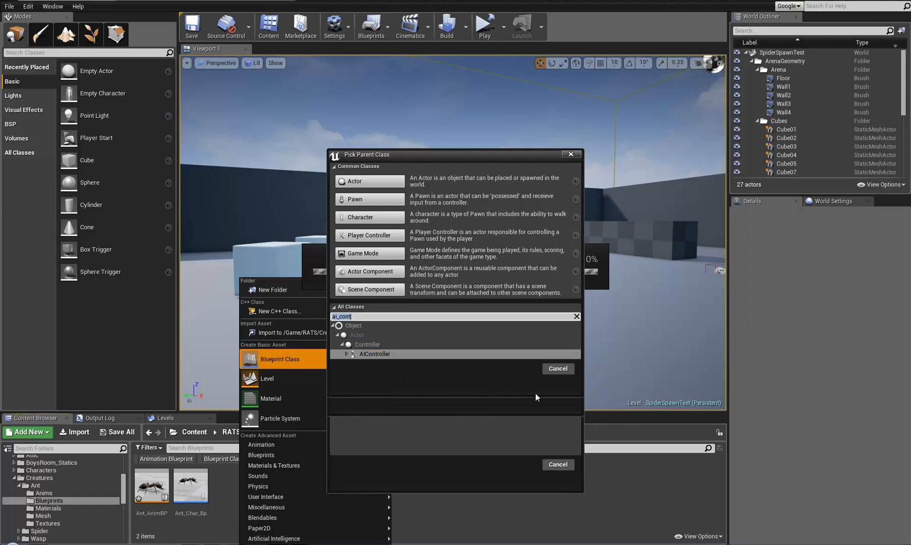
{"action": "left_click", "coordinate": [349, 356]}
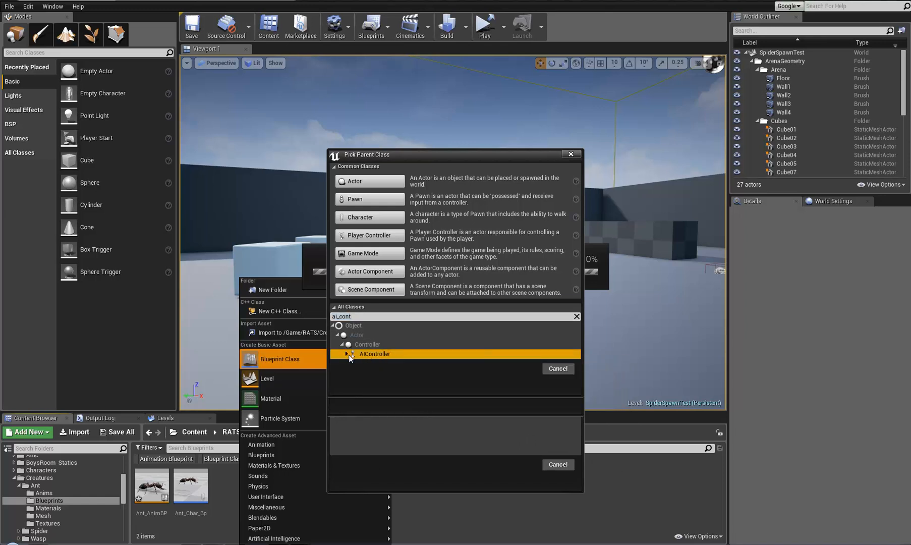
{"action": "left_click", "coordinate": [348, 354]}
{"action": "left_click", "coordinate": [373, 373]}
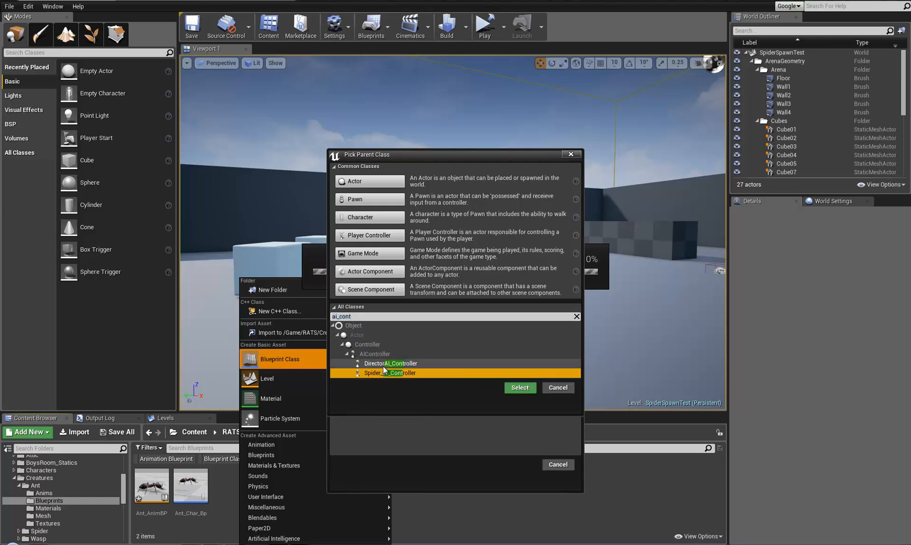
{"action": "left_click", "coordinate": [372, 345]}
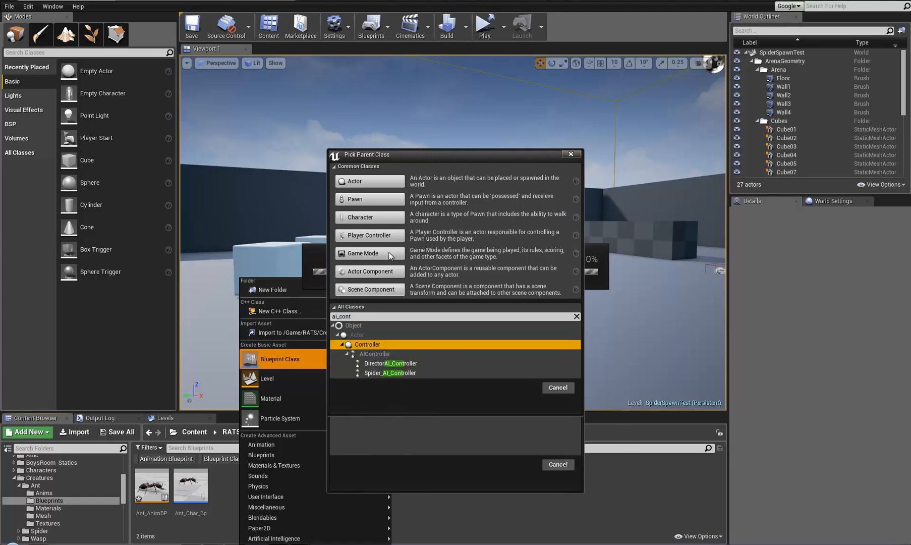
- Create the blueprint with Player Controller as its parent class and name it Ant_AI_Controller
{"action": "left_click", "coordinate": [392, 235]}
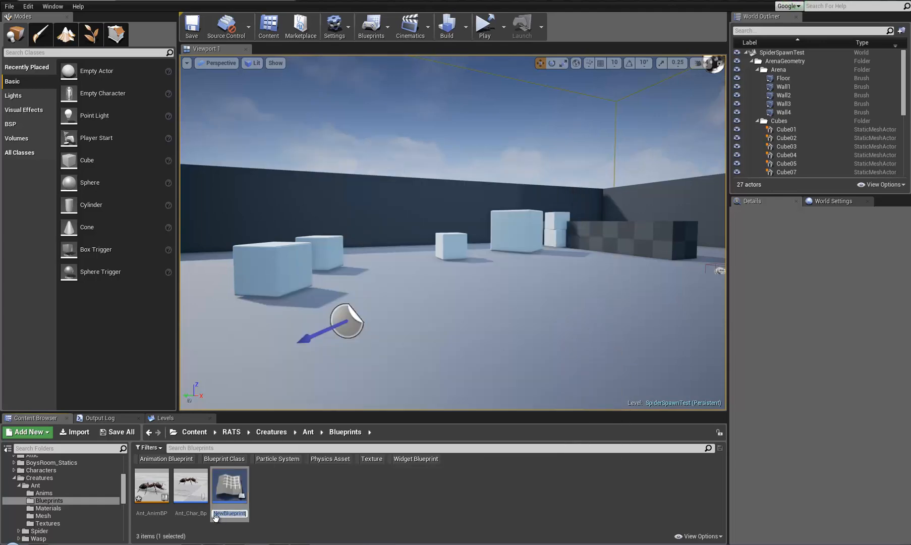
{"action": "type", "text": "Ant_"}
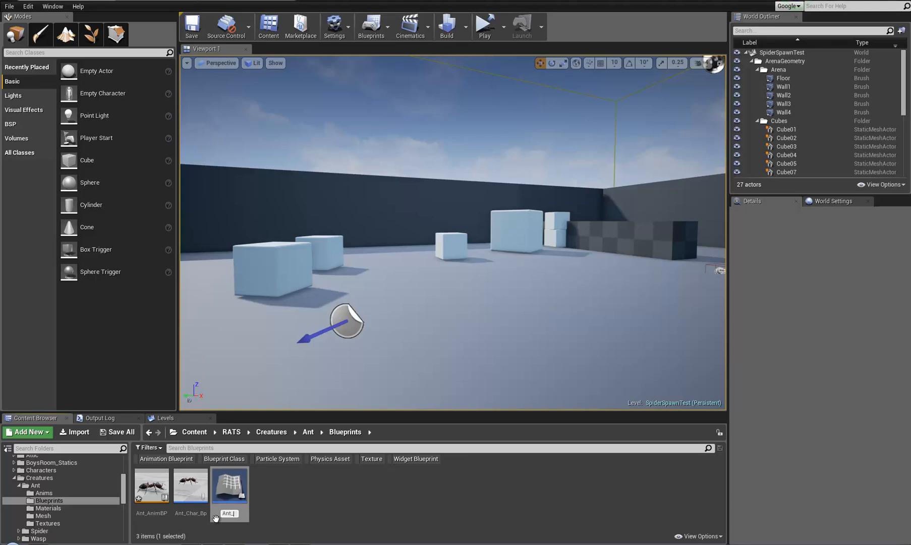
{"action": "type", "text": "AI_Controller"}
{"action": "key", "text": "Return"}
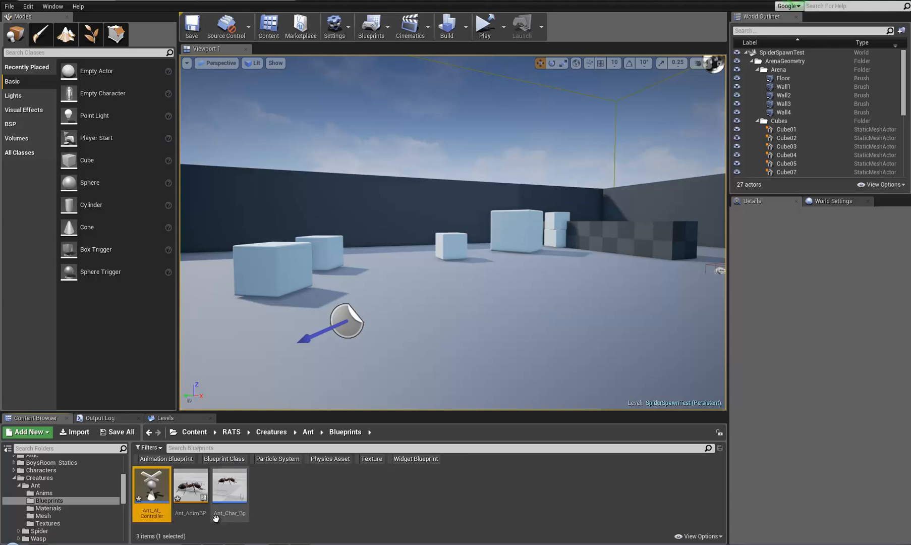
- Open Ant_Char_Bp, filter its details for "ai" to check the AI Controller Class setting, and return to the level editor
{"action": "double_click", "coordinate": [229, 487]}
{"action": "left_click", "coordinate": [31, 43]}
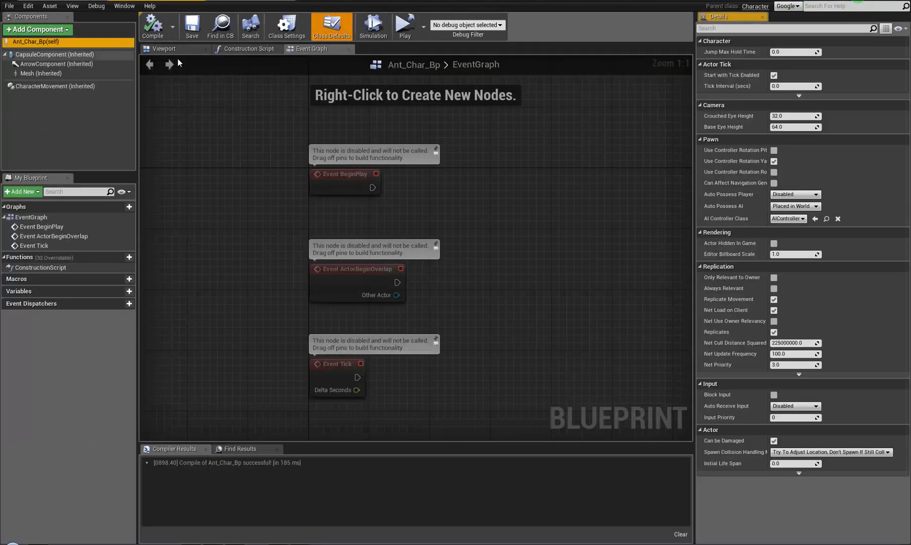
{"action": "left_click", "coordinate": [797, 28]}
{"action": "type", "text": "ai"}
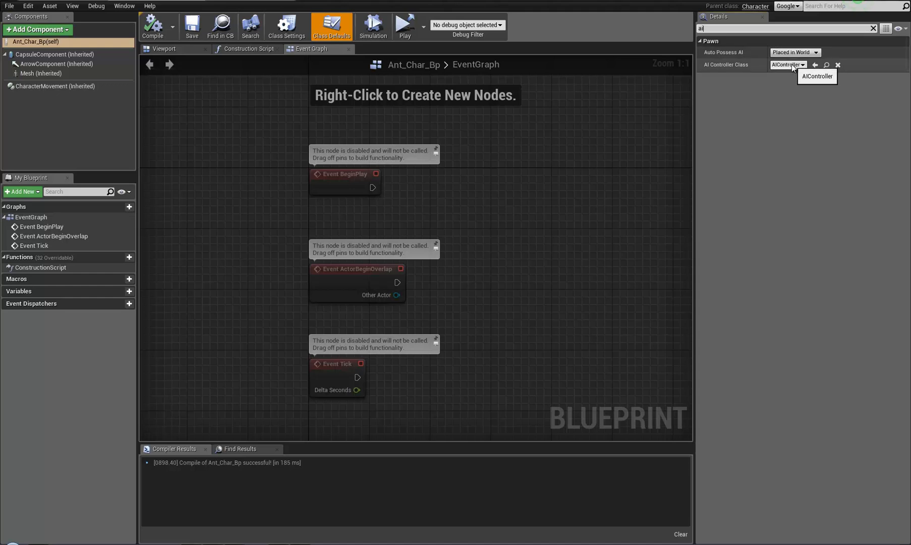
{"action": "left_click", "coordinate": [105, 1]}
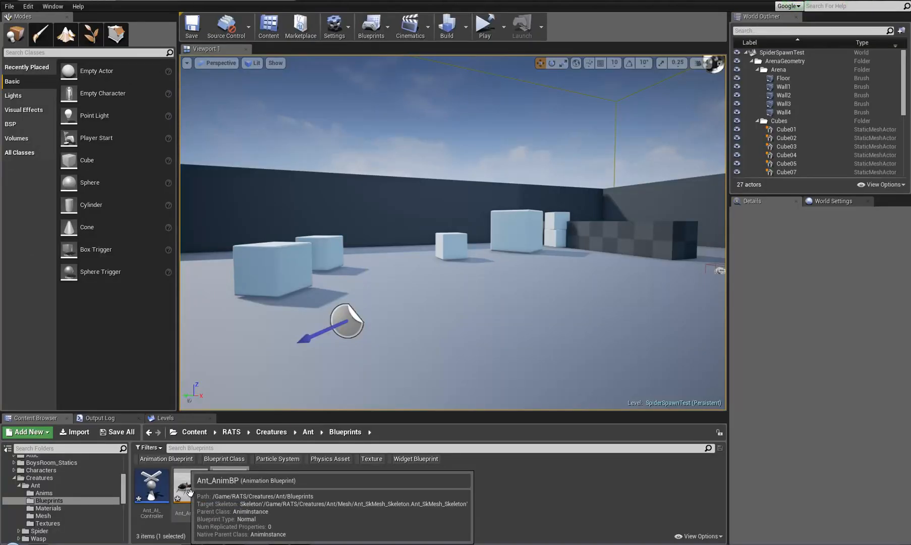
{"action": "right_click", "coordinate": [280, 492]}
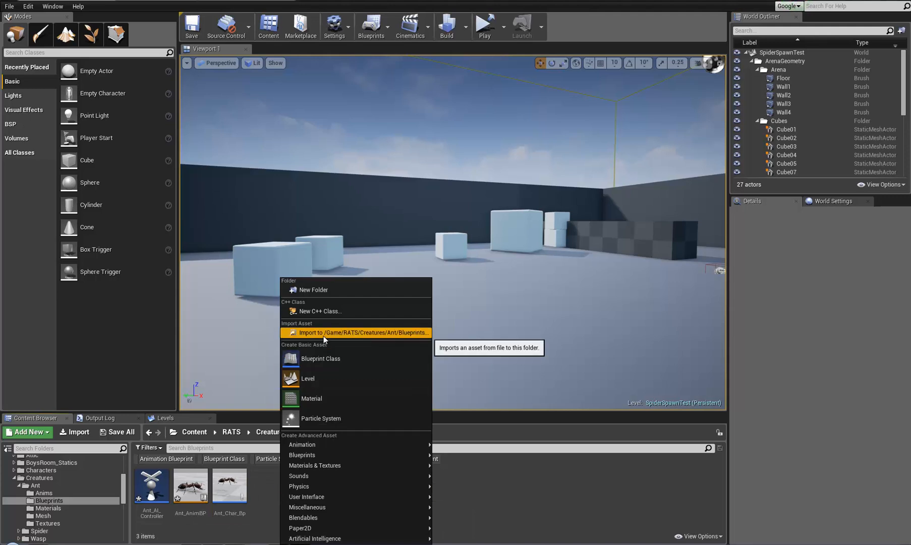
{"action": "left_click", "coordinate": [324, 357]}
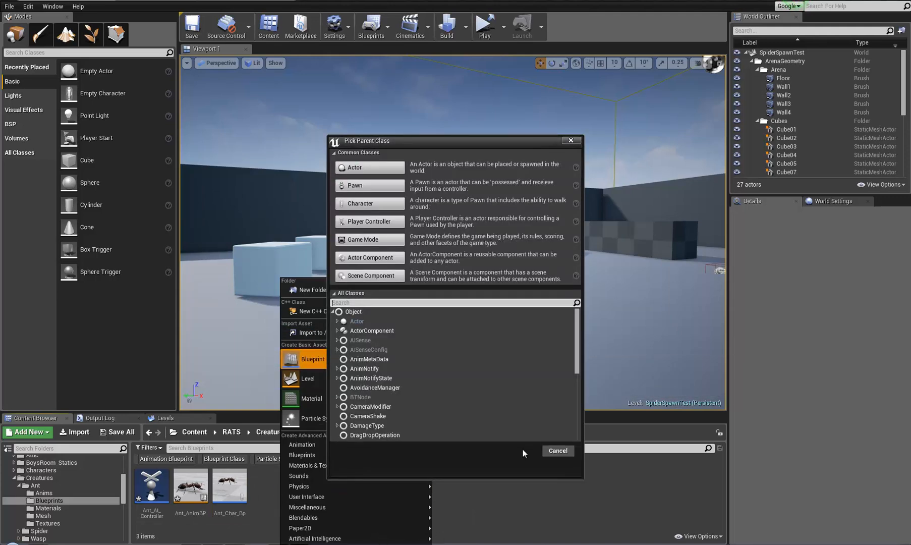
{"action": "left_click", "coordinate": [555, 451]}
- Start another Blueprint Class in the ant's Blueprints folder and search all parent classes for "aicontroller"
{"action": "right_click", "coordinate": [269, 477]}
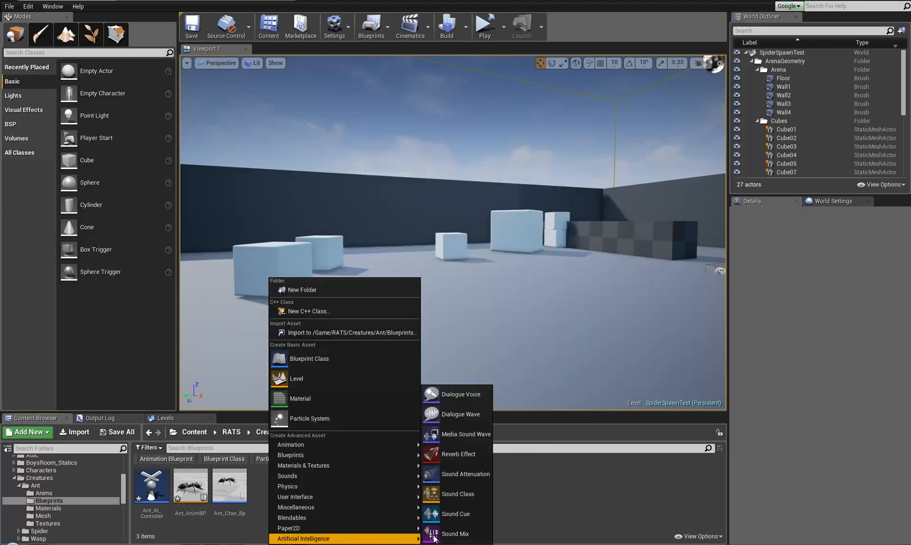
{"action": "mouse_move", "coordinate": [420, 539]}
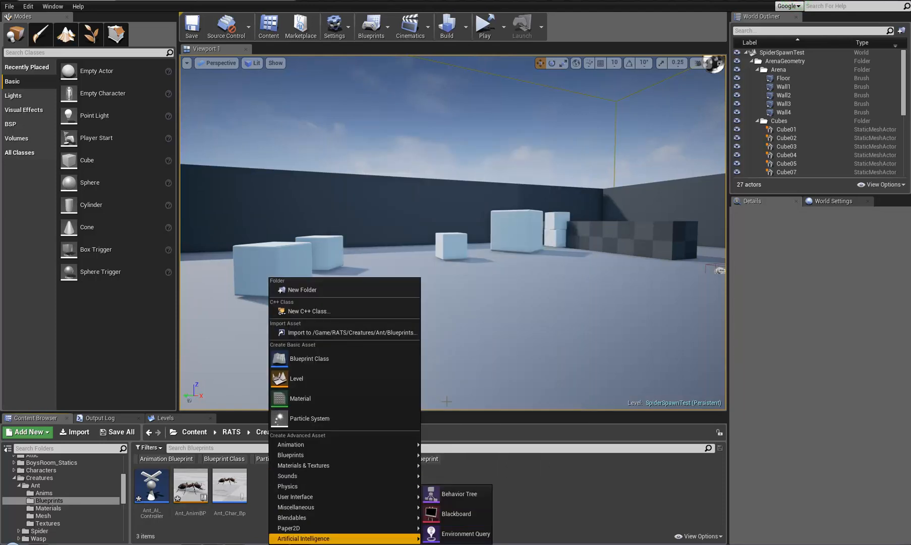
{"action": "right_click", "coordinate": [460, 471]}
{"action": "mouse_move", "coordinate": [498, 539]}
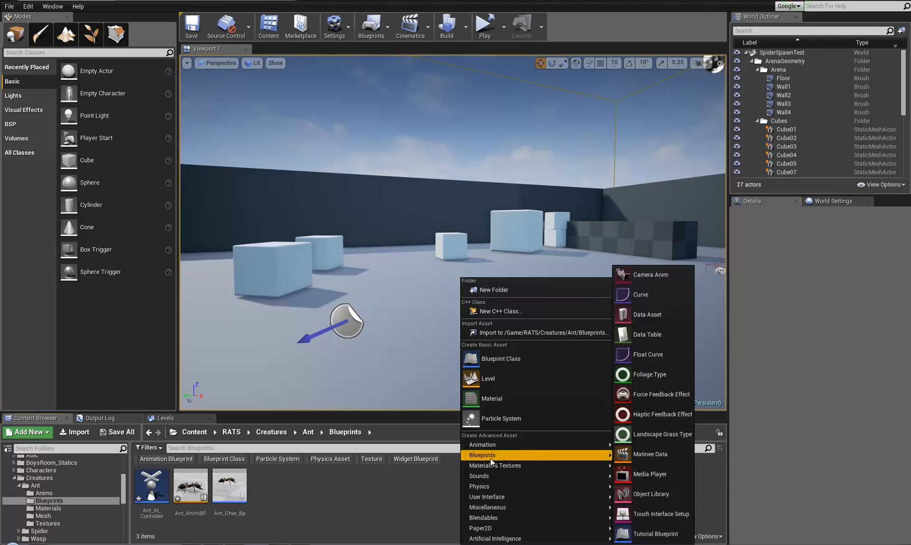
{"action": "mouse_move", "coordinate": [488, 441]}
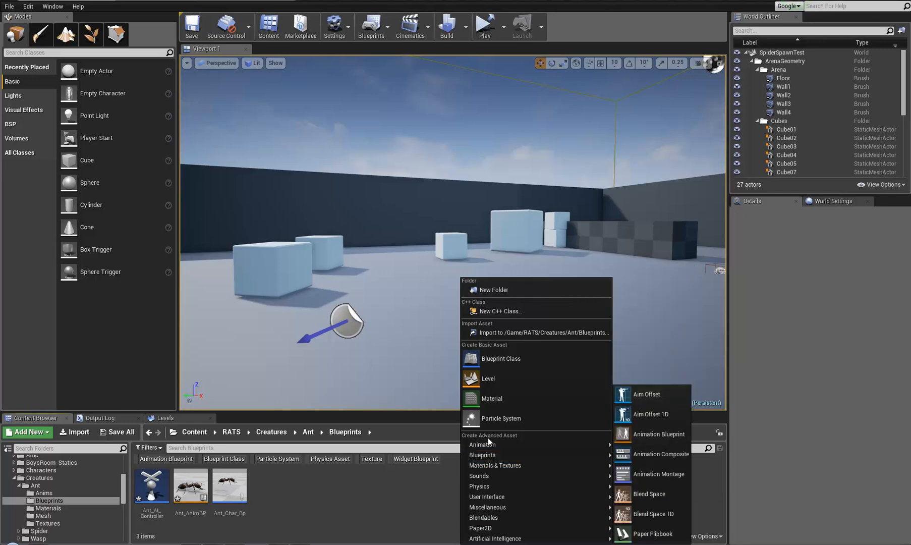
{"action": "left_click", "coordinate": [509, 360]}
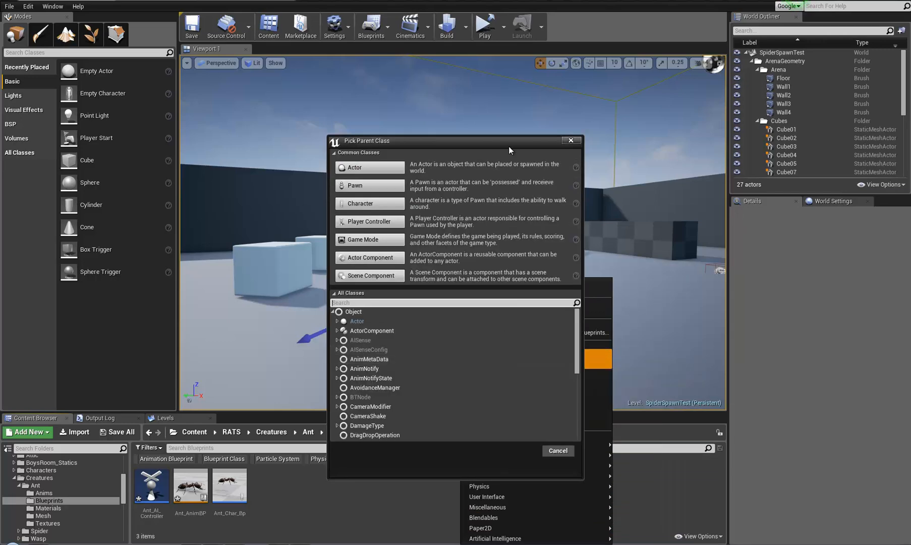
{"action": "left_click_drag", "start_coordinate": [508, 146], "coordinate": [500, 60]}
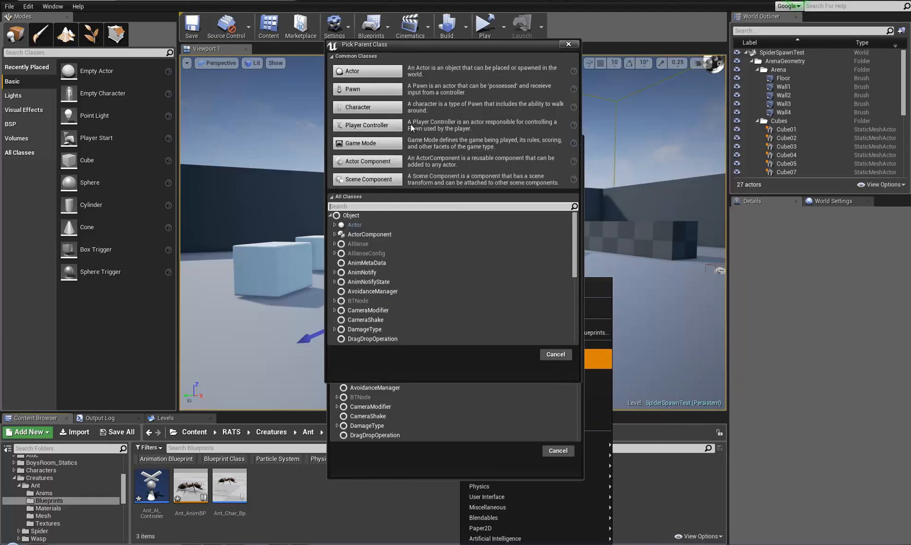
{"action": "type", "text": "a"}
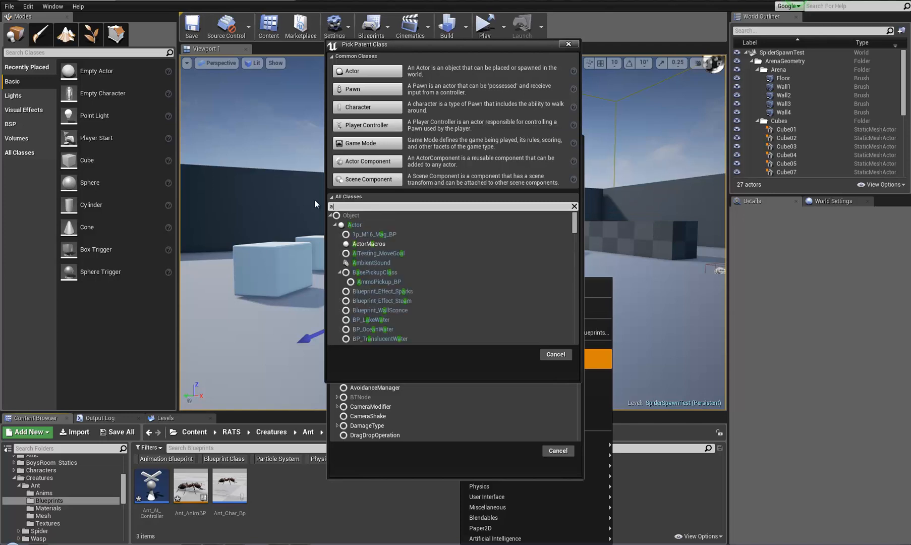
{"action": "type", "text": "icontroller"}
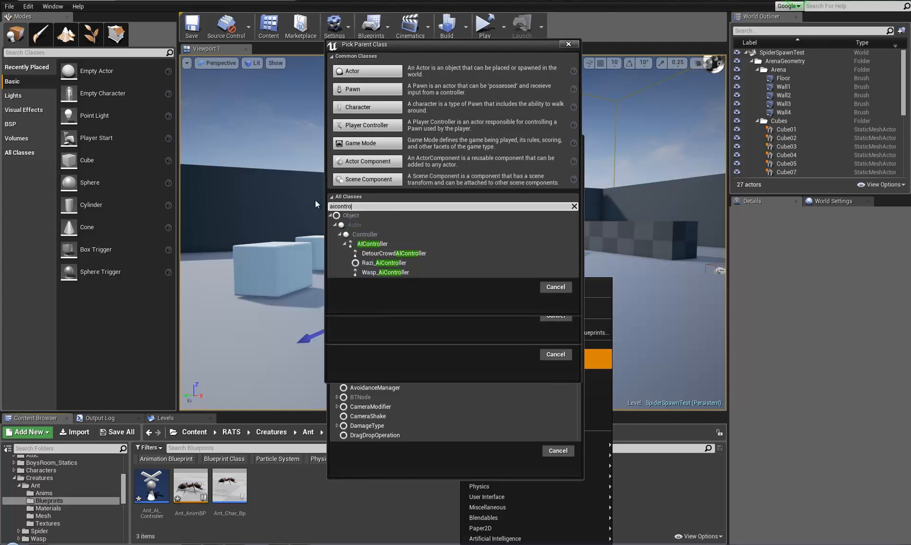
- Create the blueprint with AIController as its parent class and name it Ant_AI
{"action": "left_click", "coordinate": [390, 244]}
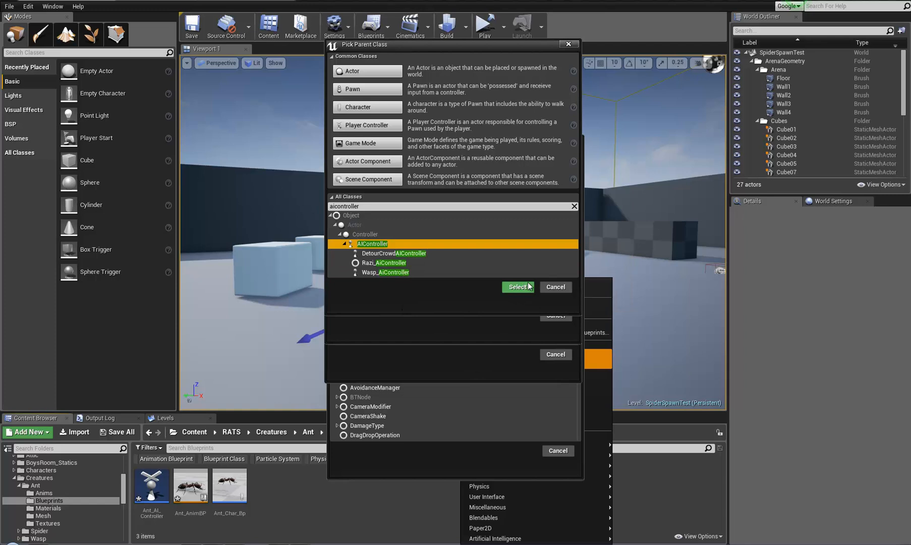
{"action": "left_click", "coordinate": [518, 286]}
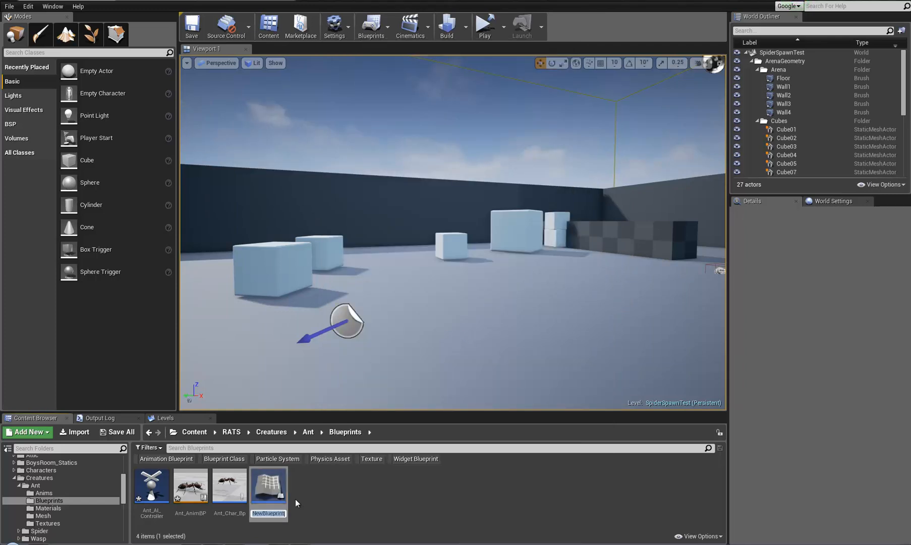
{"action": "type", "text": "Ant_"}
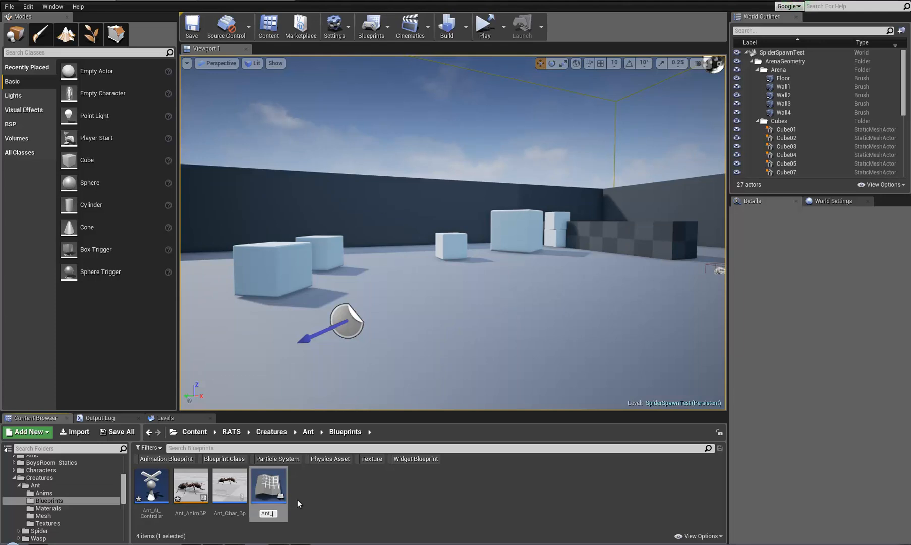
{"action": "type", "text": "AI"}
{"action": "key", "text": "Return"}
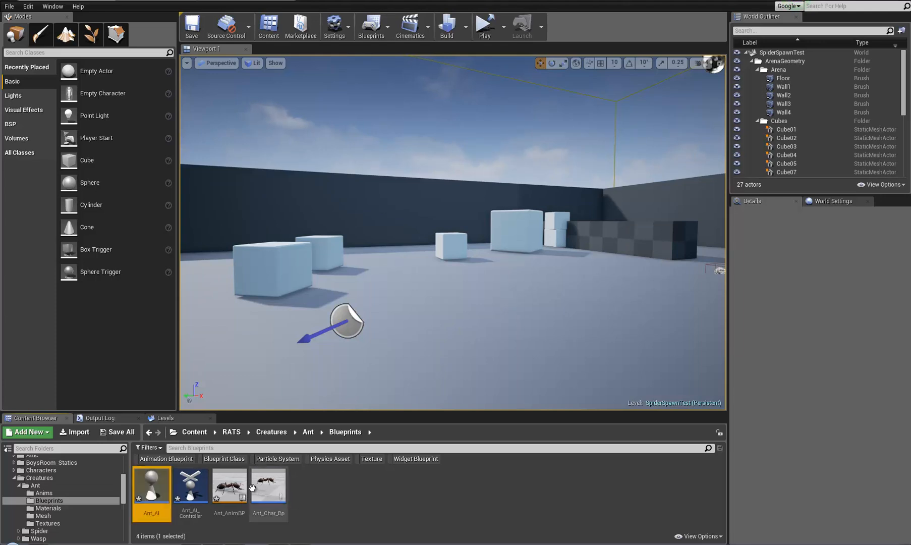
- Delete the Player Controller-based Ant_AI_Controller blueprint from the ant's Blueprints folder
{"action": "right_click", "coordinate": [193, 492]}
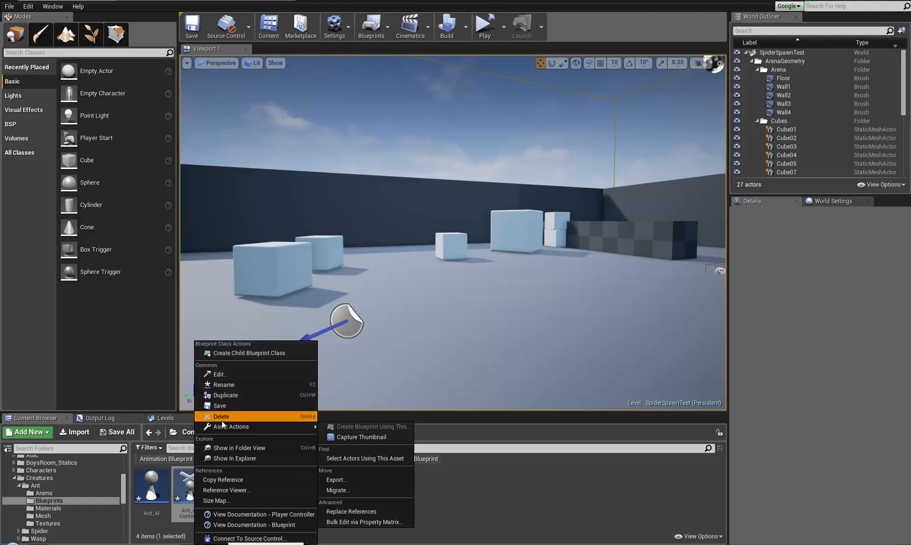
{"action": "left_click", "coordinate": [222, 418]}
{"action": "left_click", "coordinate": [426, 437]}
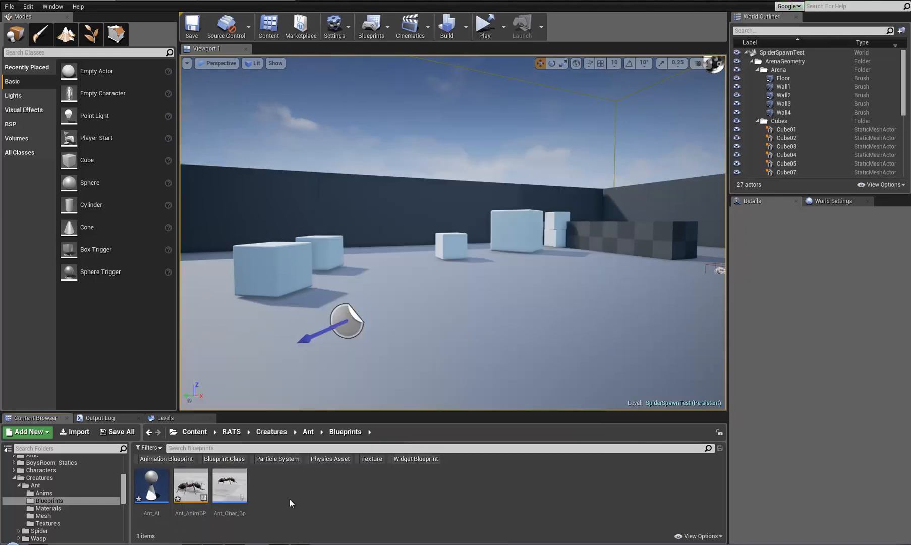
- Rename the Ant_AI blueprint as Ant_AI_Controller
{"action": "left_click", "coordinate": [160, 492]}
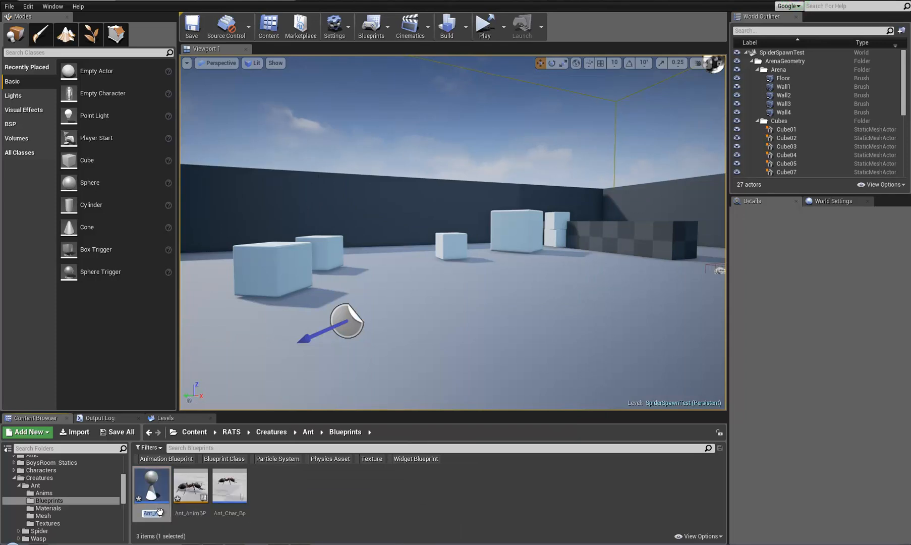
{"action": "left_click", "coordinate": [160, 513]}
{"action": "type", "text": "_Controller"}
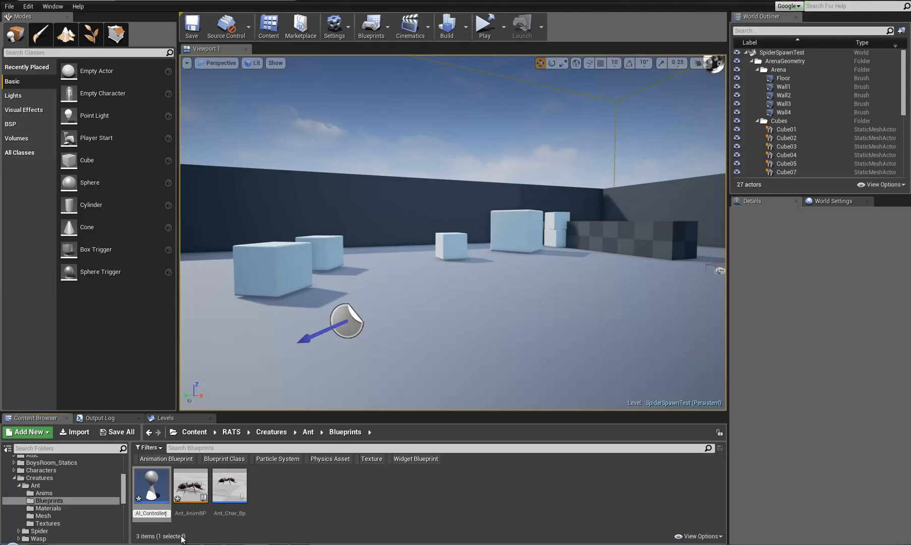
{"action": "key", "text": "Return"}
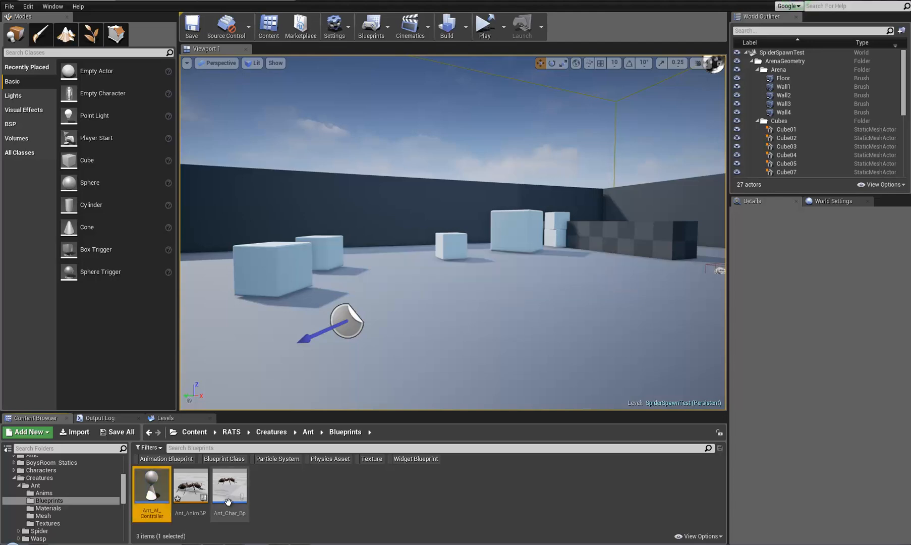
{"action": "double_click", "coordinate": [170, 487]}
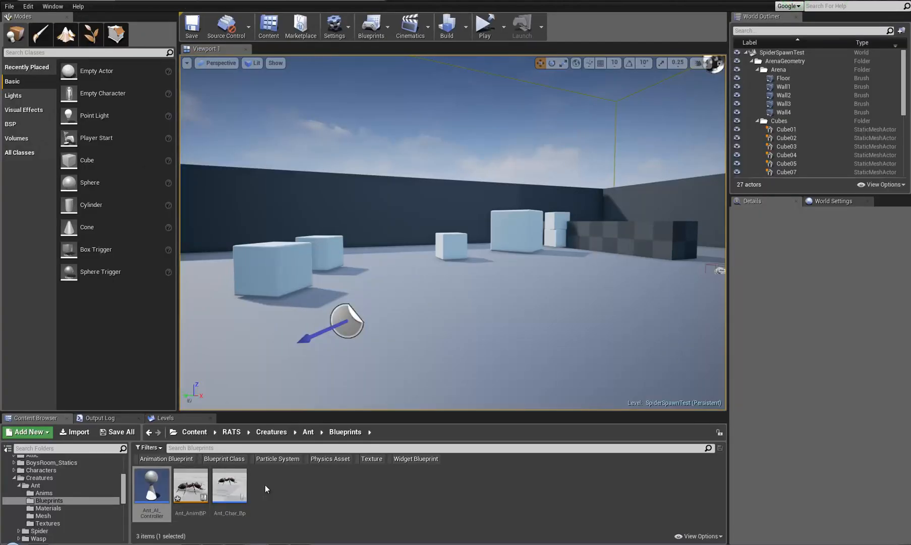
{"action": "right_click", "coordinate": [265, 485]}
{"action": "mouse_move", "coordinate": [282, 486]}
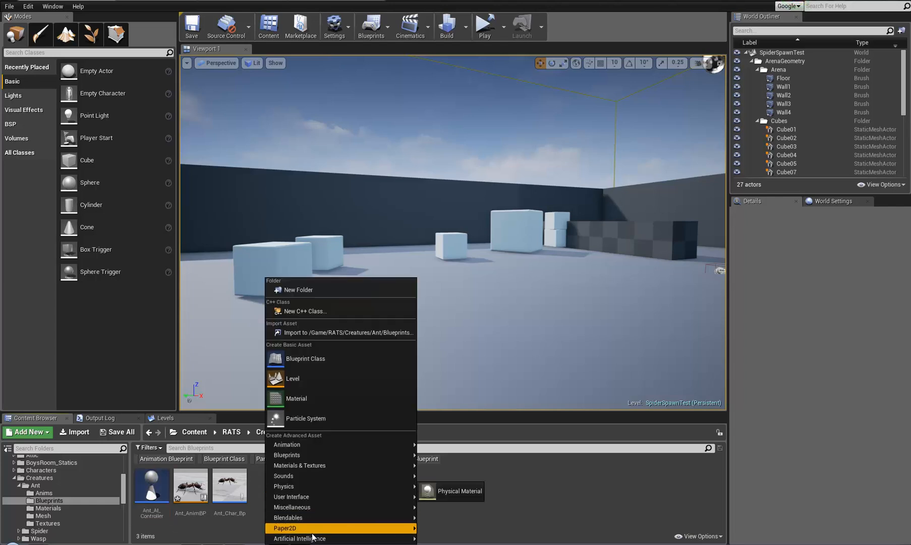
{"action": "right_click", "coordinate": [457, 463]}
{"action": "mouse_move", "coordinate": [532, 466]}
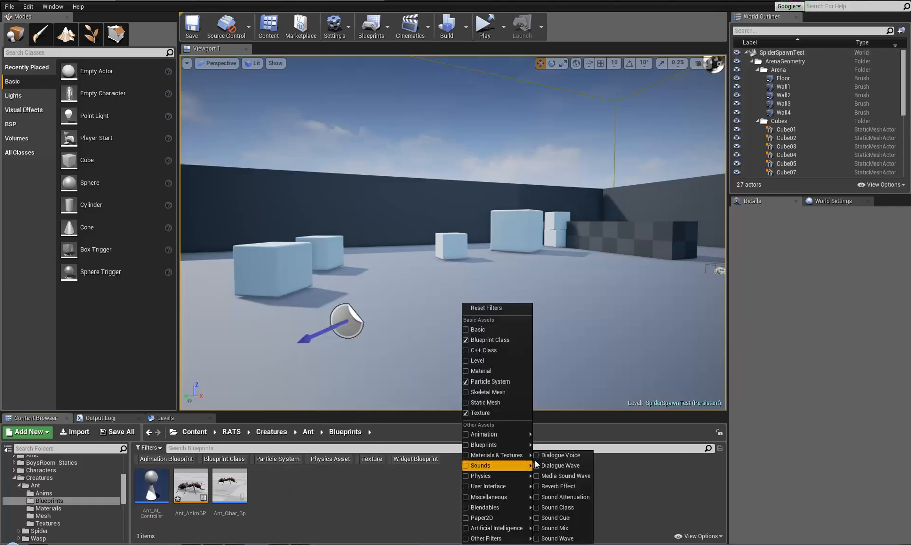
{"action": "mouse_move", "coordinate": [475, 530]}
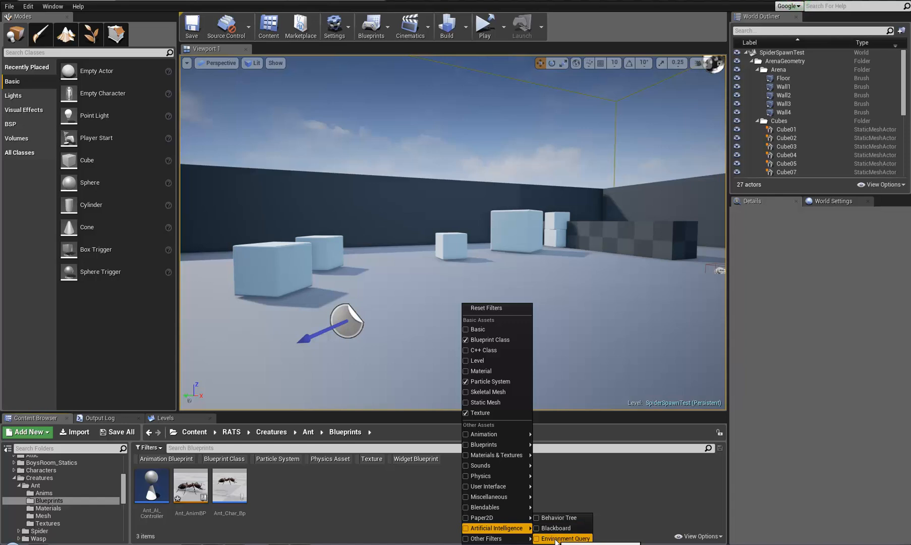
{"action": "left_click", "coordinate": [558, 518]}
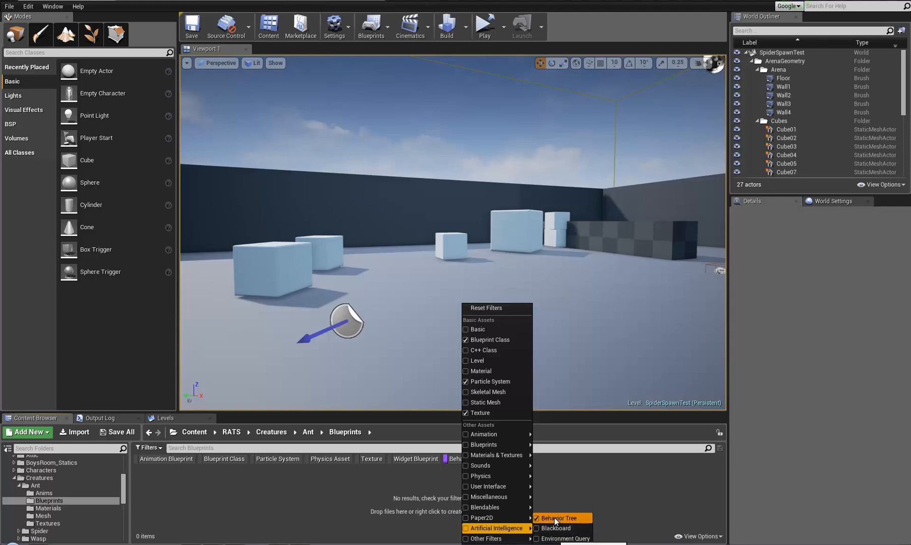
{"action": "left_click", "coordinate": [536, 517]}
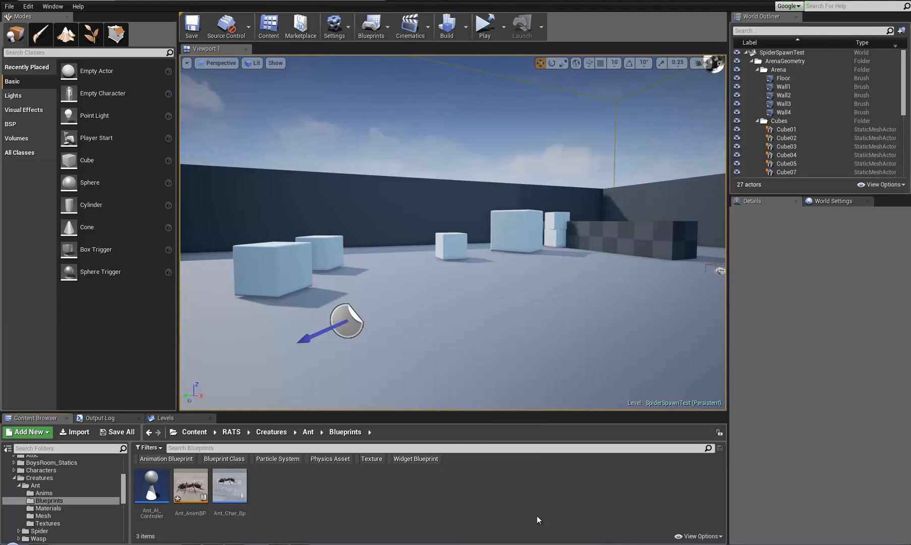
- Create an Artificial Intelligence Behavior Tree asset in the ant's Blueprints folder and name it Ant_BT
{"action": "right_click", "coordinate": [272, 484]}
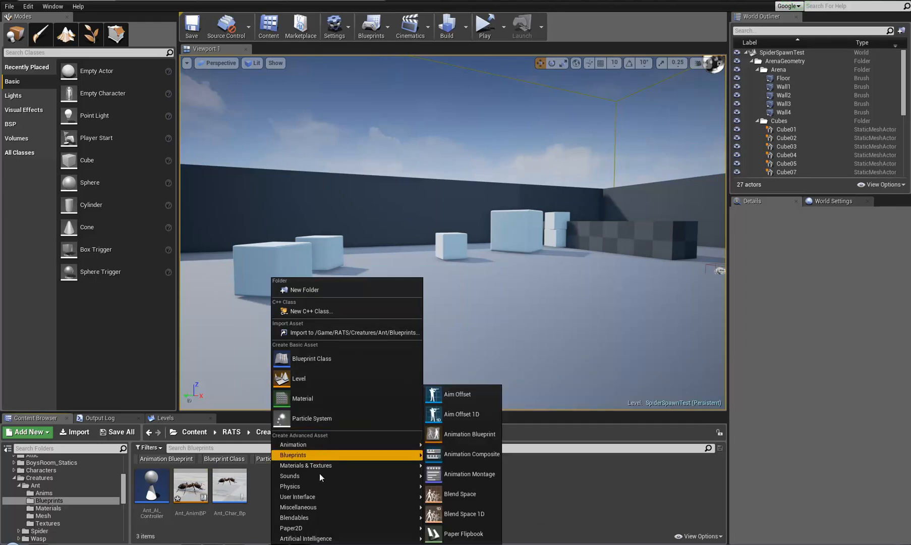
{"action": "mouse_move", "coordinate": [325, 539]}
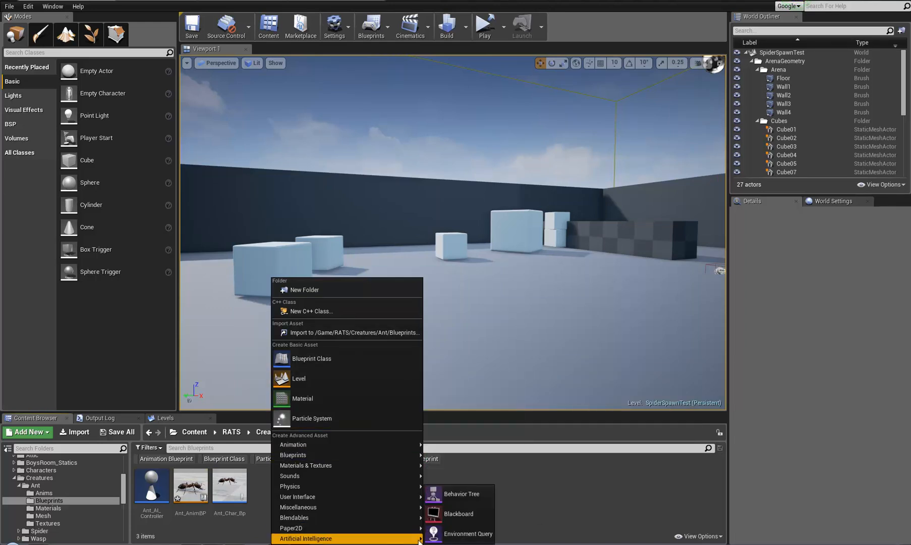
{"action": "left_click", "coordinate": [463, 490]}
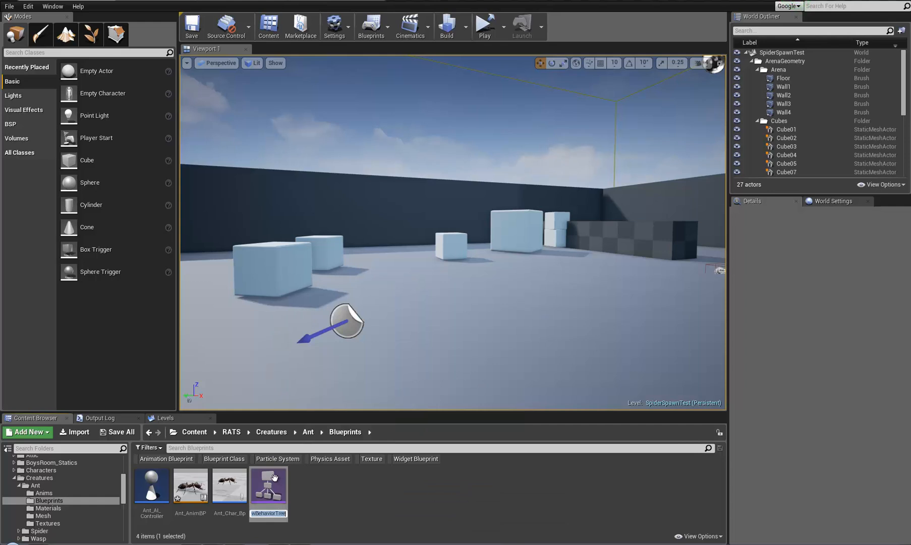
{"action": "type", "text": "Ant_BT"}
{"action": "key", "text": "Return"}
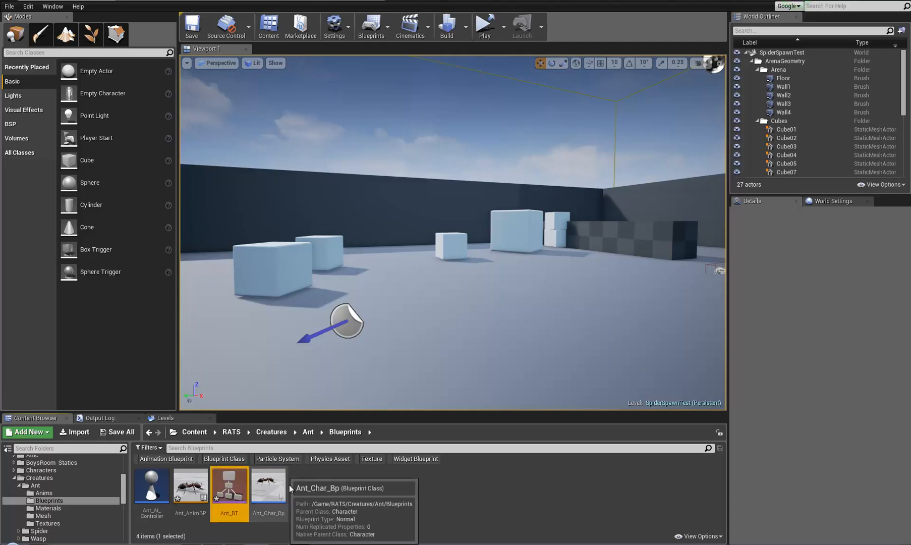
- Create an Artificial Intelligence Blackboard asset in the ant's Blueprints folder and name it Ant_BB
{"action": "right_click", "coordinate": [320, 483]}
{"action": "mouse_move", "coordinate": [383, 539]}
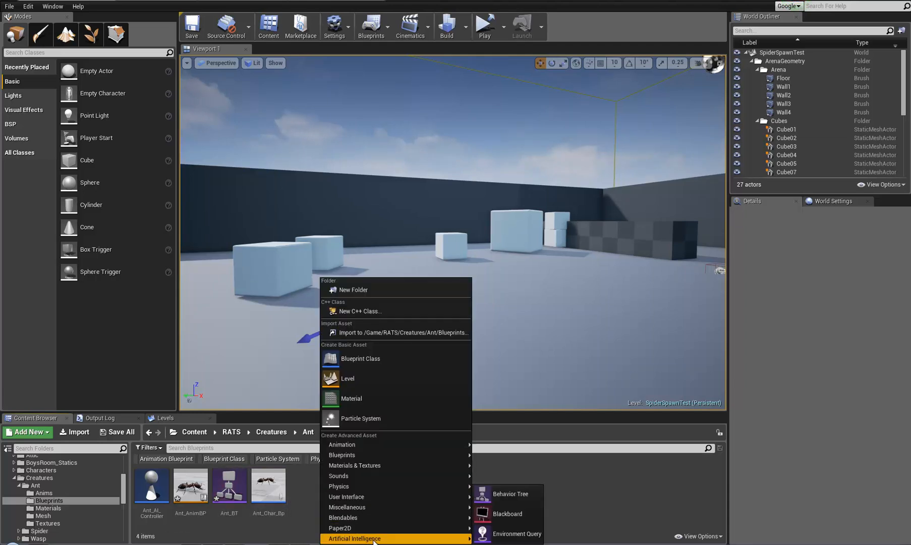
{"action": "left_click", "coordinate": [507, 515]}
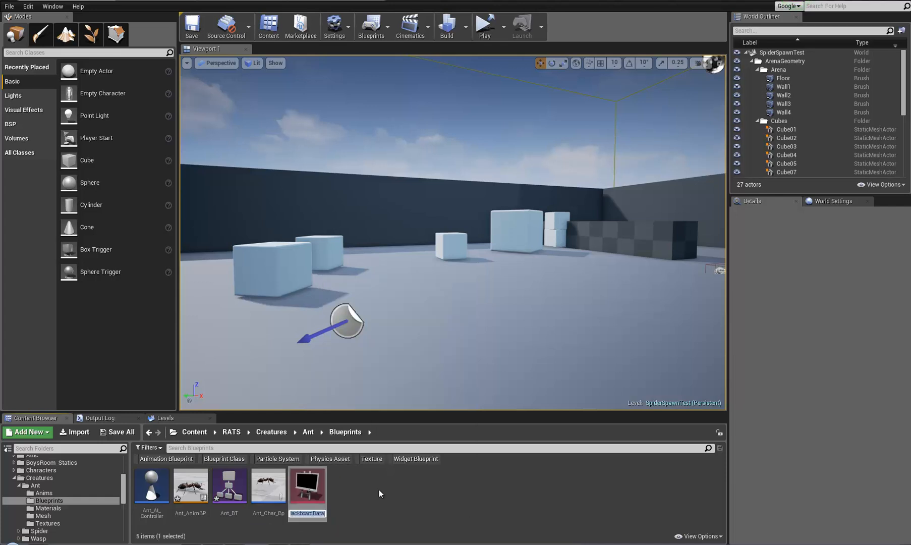
{"action": "type", "text": "Ant_BB"}
{"action": "key", "text": "Return"}
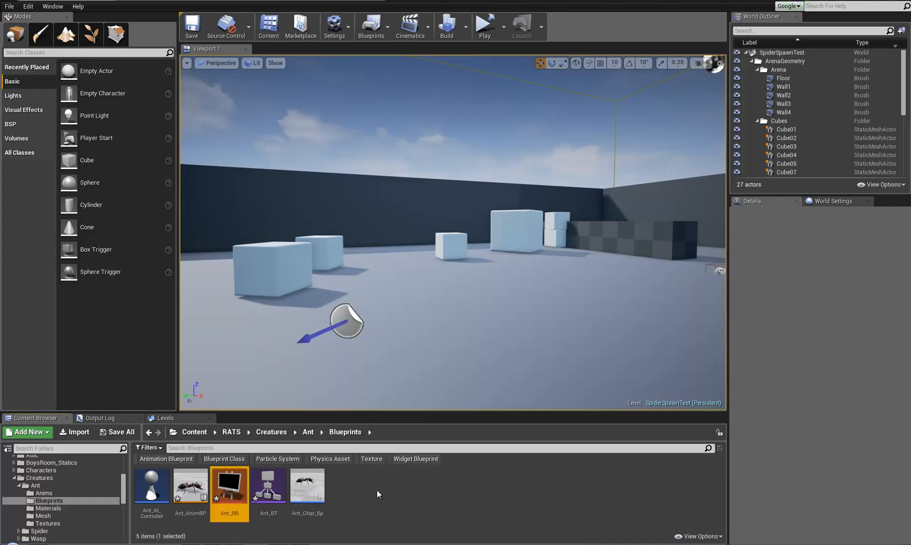
{"action": "left_click", "coordinate": [371, 493]}
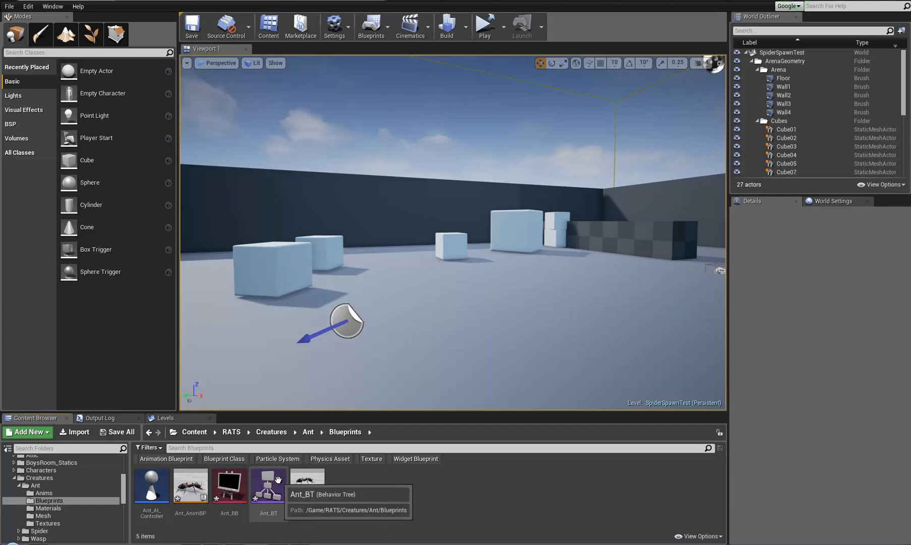
- Open the Ant_BB blackboard and add an Object key named TargetActor
{"action": "double_click", "coordinate": [226, 486]}
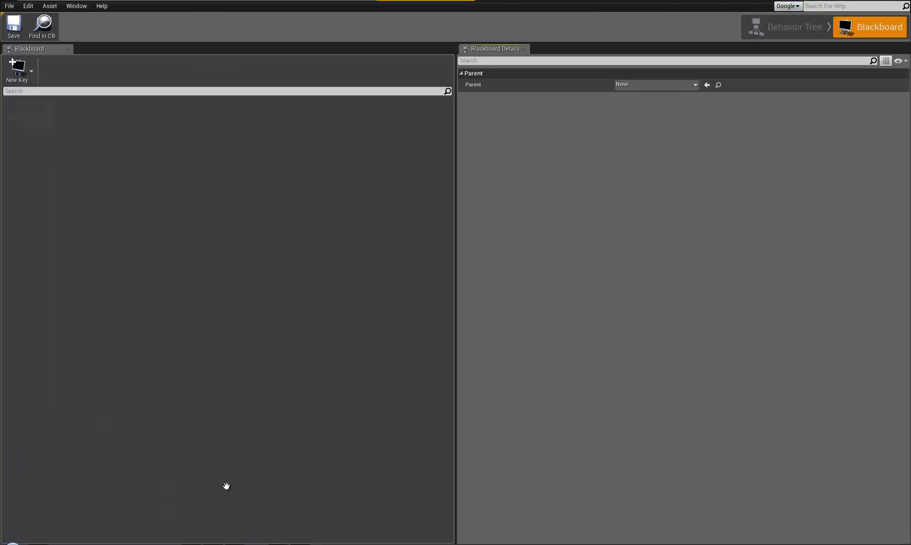
{"action": "left_click", "coordinate": [29, 76]}
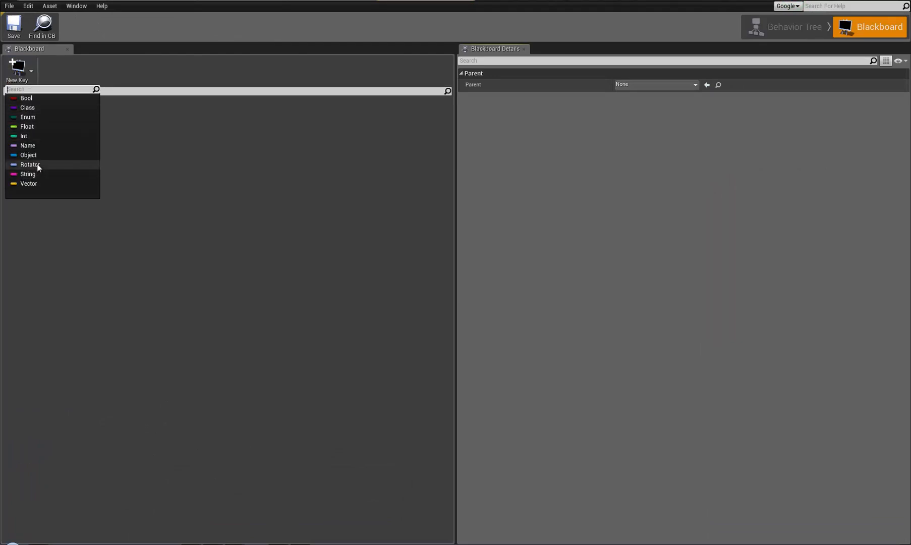
{"action": "left_click", "coordinate": [27, 154]}
{"action": "type", "text": "T"}
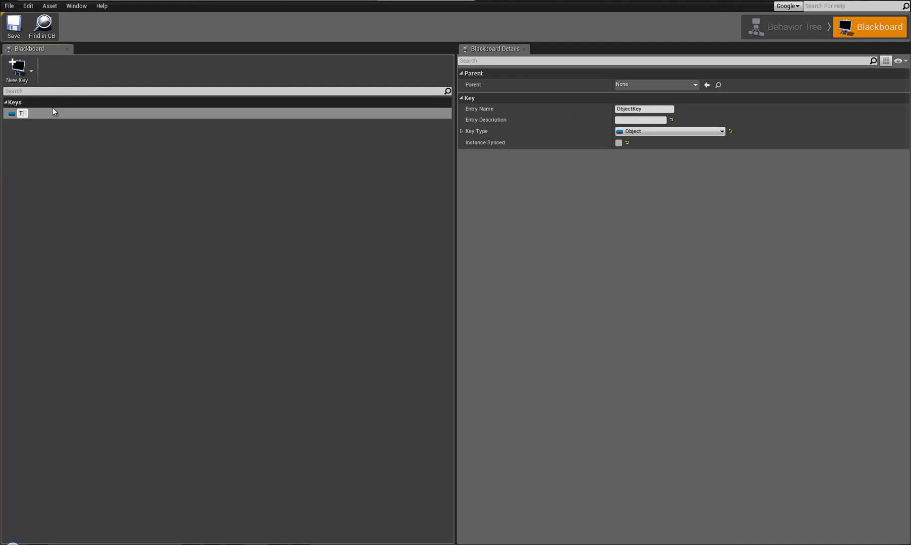
{"action": "type", "text": "argetActor"}
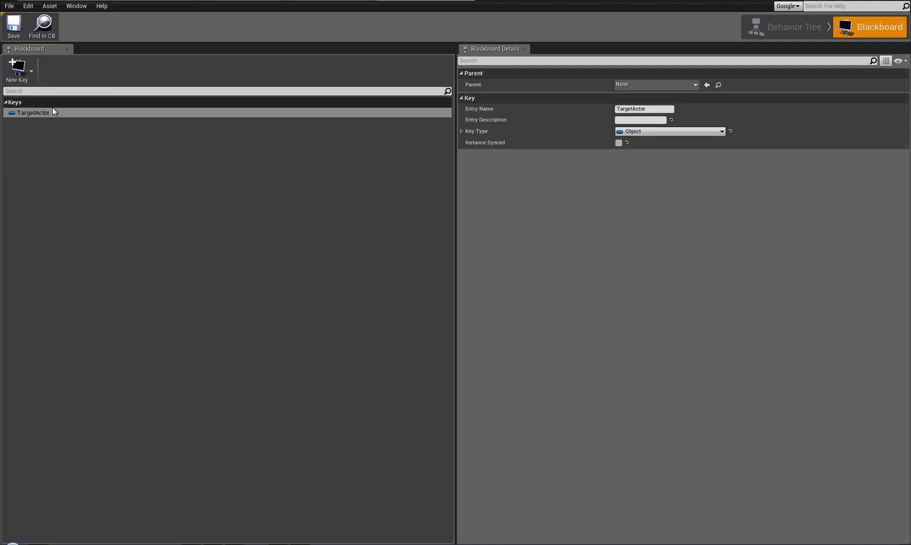
- Save the Ant_BB blackboard and open the Ant_BT behavior tree from the ant's Blueprints folder
{"action": "key", "text": "Return"}
{"action": "left_click", "coordinate": [15, 31]}
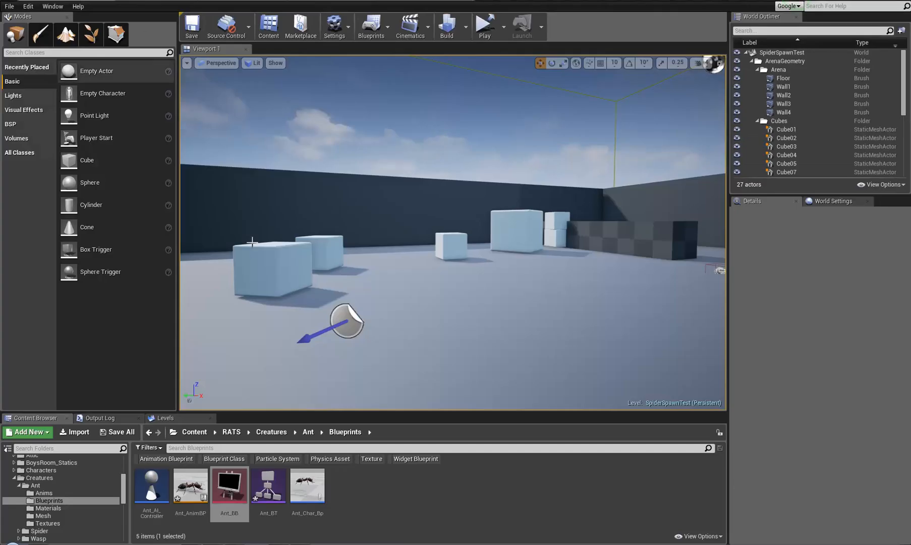
{"action": "left_click", "coordinate": [273, 492]}
{"action": "double_click", "coordinate": [273, 492]}
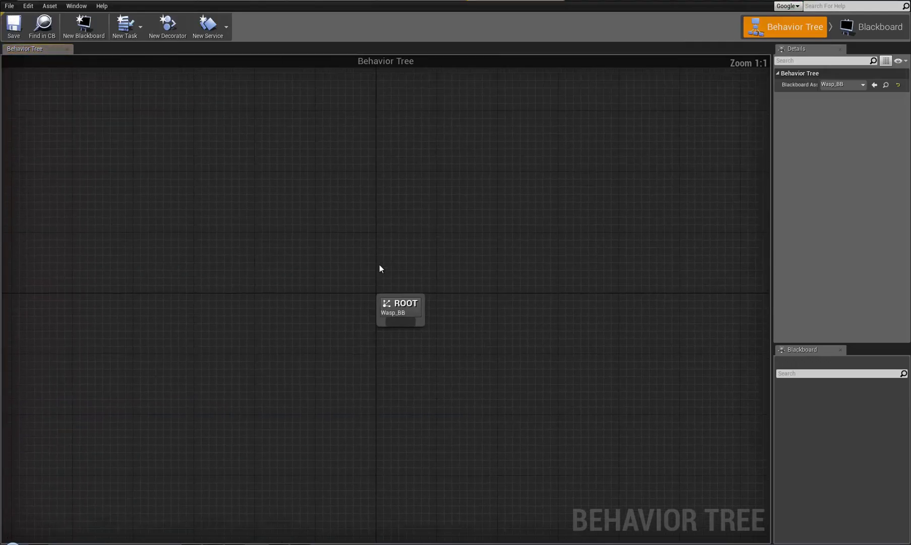
{"action": "right_click_drag", "start_coordinate": [434, 362], "coordinate": [419, 260]}
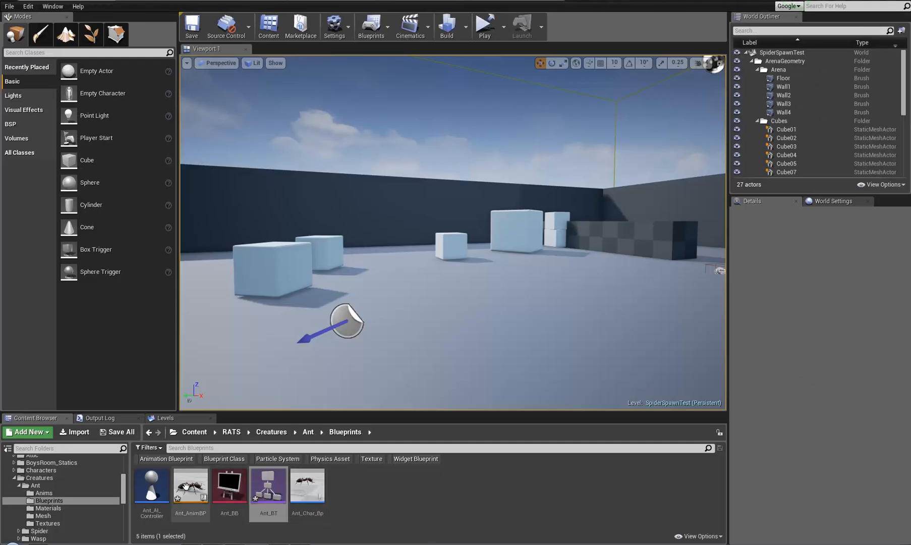
- Set the AI Controller Class of Ant_Char_Bp to Ant_AI_Controller and compile the blueprint
{"action": "double_click", "coordinate": [316, 488]}
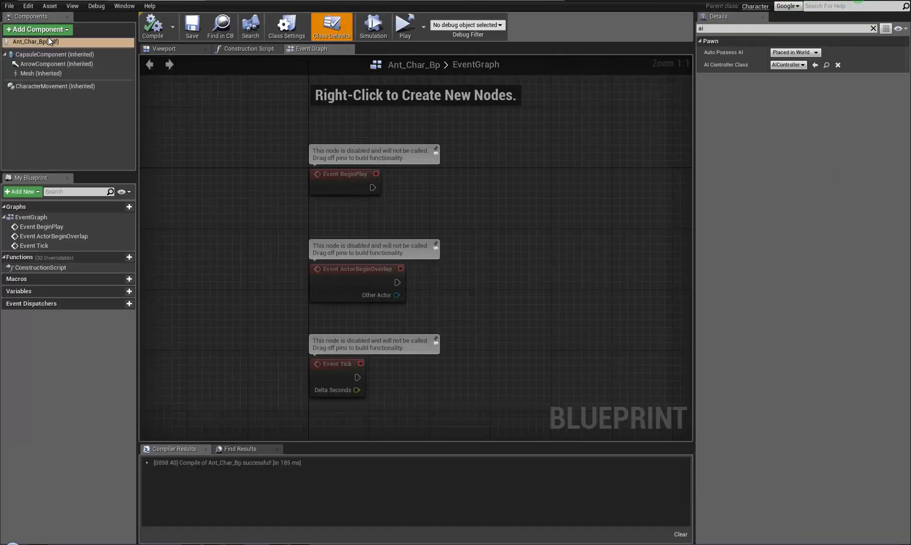
{"action": "left_click", "coordinate": [50, 41]}
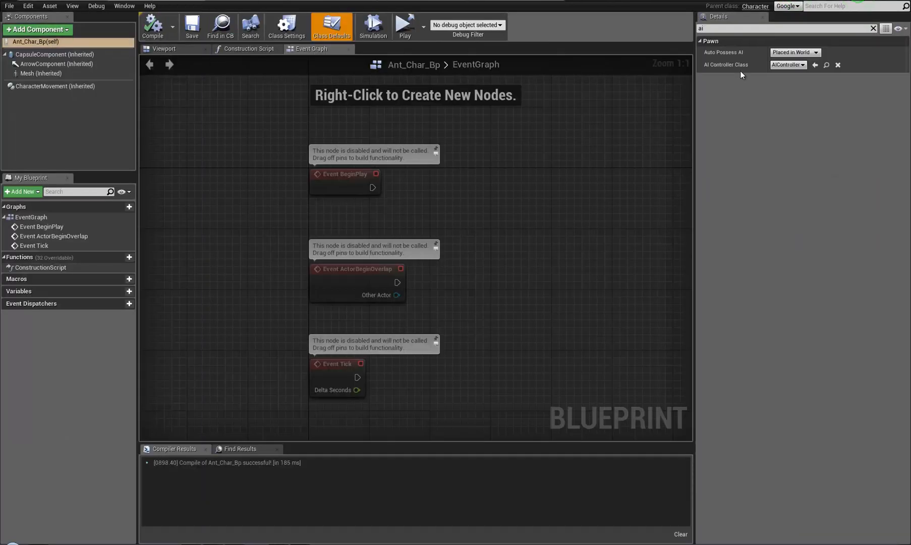
{"action": "left_click", "coordinate": [790, 64]}
{"action": "left_click", "coordinate": [801, 113]}
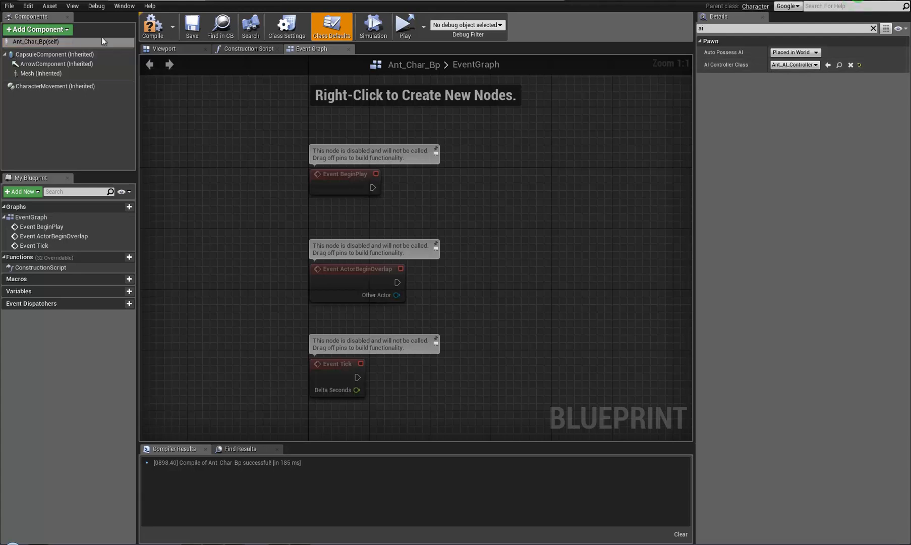
{"action": "left_click", "coordinate": [154, 26]}
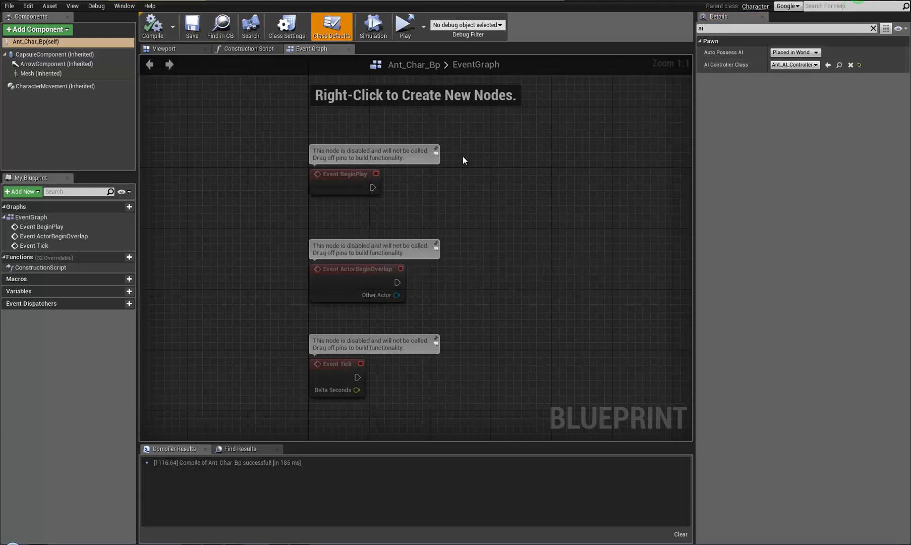
{"action": "right_click_drag", "start_coordinate": [523, 285], "coordinate": [437, 252]}
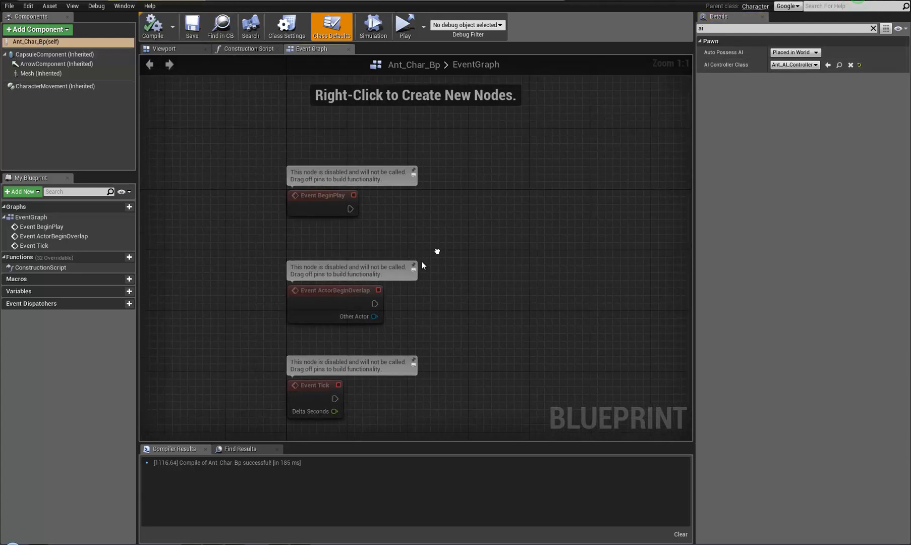
- Add a Run Behavior Tree node to the event graph of Ant_AI_Controller
{"action": "left_click", "coordinate": [347, 2]}
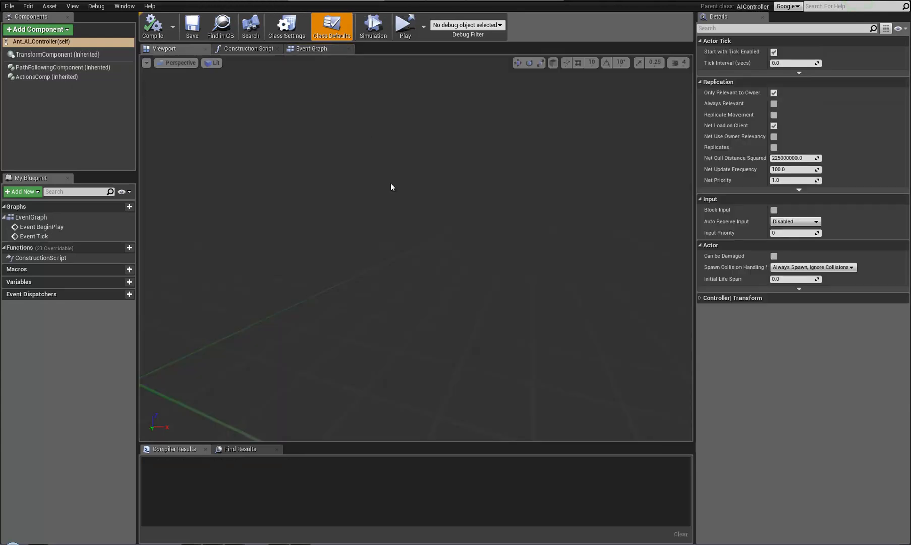
{"action": "left_click", "coordinate": [317, 50]}
{"action": "left_click", "coordinate": [177, 50]}
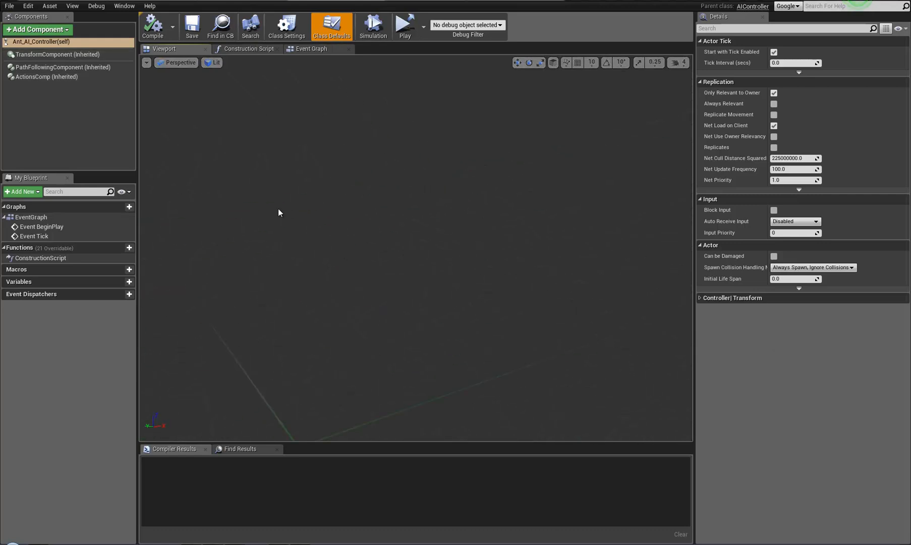
{"action": "left_click", "coordinate": [328, 50]}
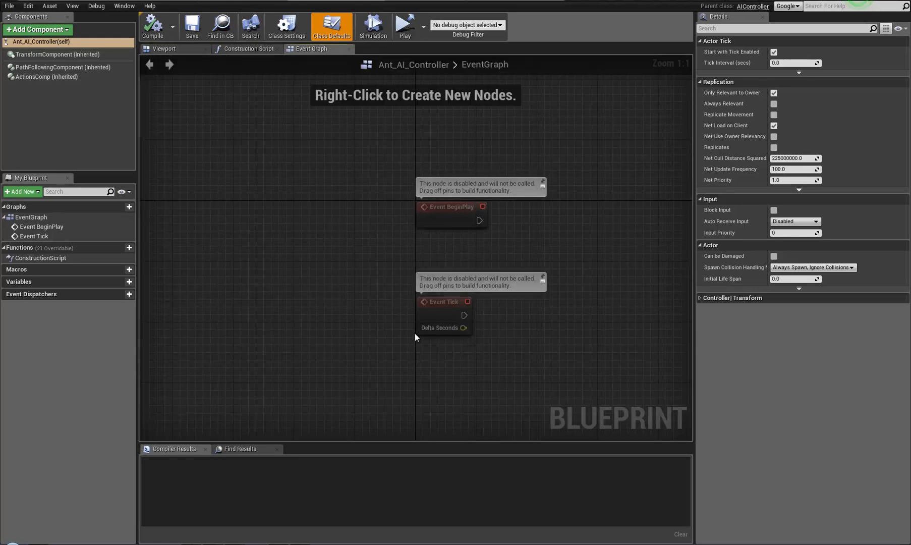
{"action": "right_click_drag", "start_coordinate": [239, 271], "coordinate": [221, 271]}
{"action": "right_click_drag", "start_coordinate": [430, 248], "coordinate": [390, 245]}
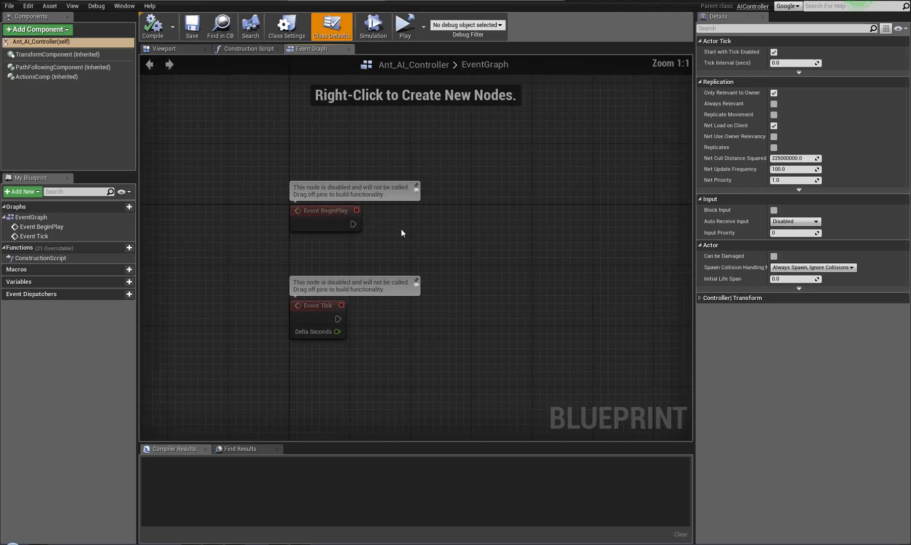
{"action": "right_click", "coordinate": [403, 229]}
{"action": "type", "text": "run bl"}
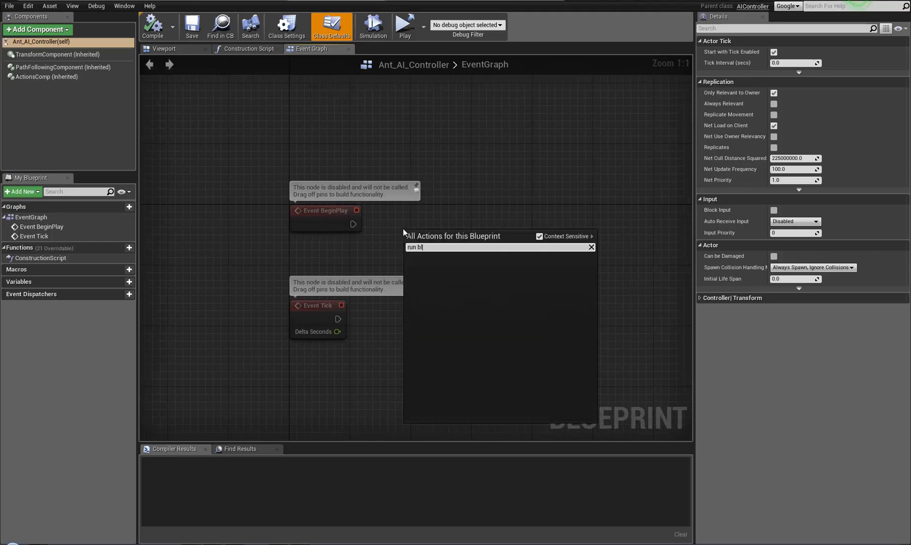
{"action": "left_click", "coordinate": [477, 263]}
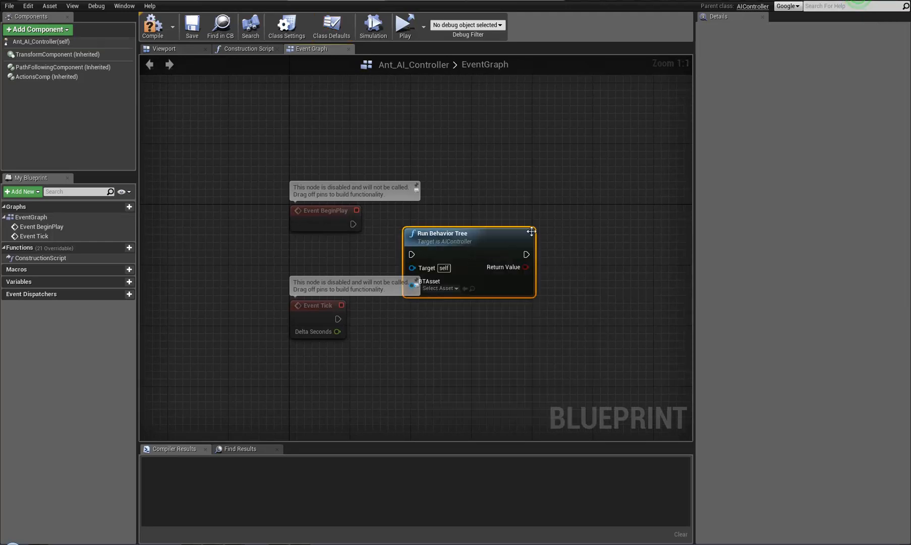
- Add a Use Blackboard node to the Ant_AI_Controller event graph
{"action": "right_click", "coordinate": [582, 249]}
{"action": "type", "text": "set black"}
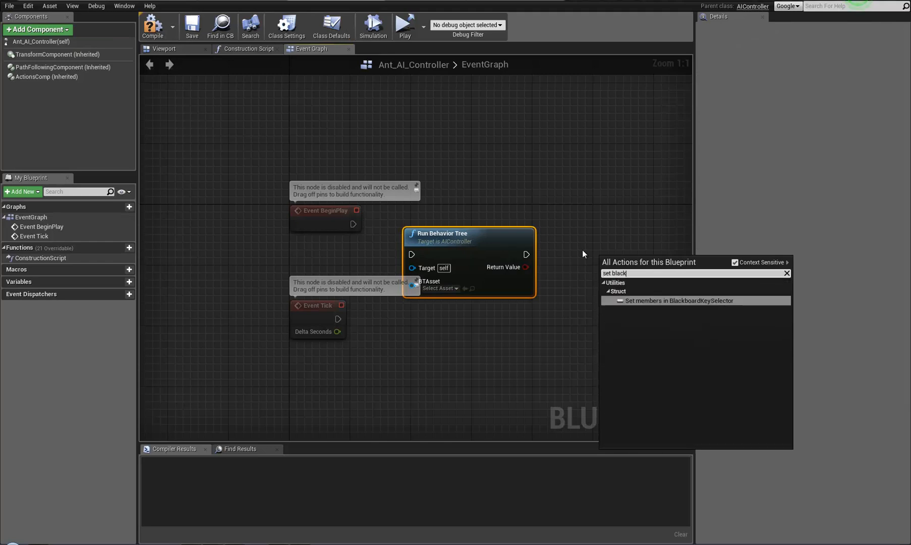
{"action": "left_click", "coordinate": [587, 229]}
{"action": "right_click", "coordinate": [588, 228]}
{"action": "type", "text": "blackboard"}
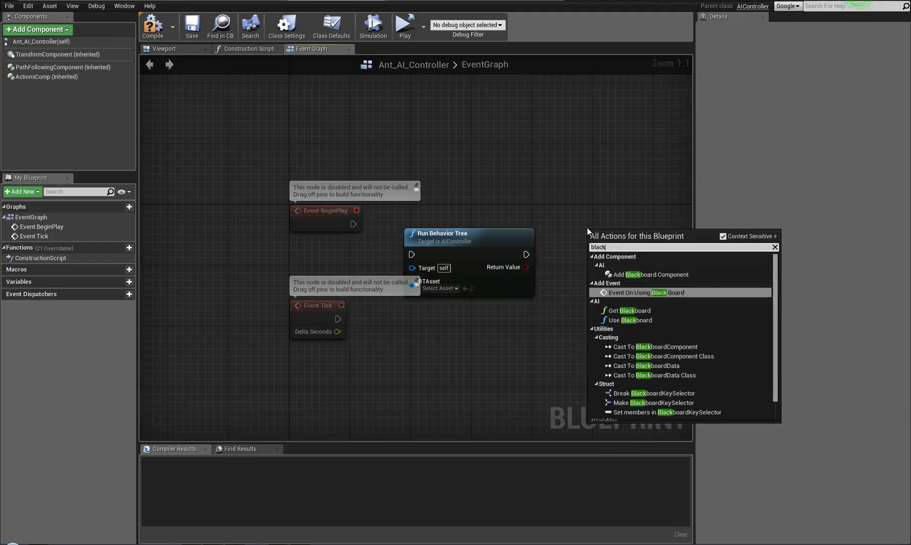
{"action": "left_click", "coordinate": [630, 320]}
- Line up the nodes in a row and wire execution from Event BeginPlay through Use Blackboard to Run Behavior Tree
{"action": "left_click_drag", "start_coordinate": [622, 230], "coordinate": [479, 163]}
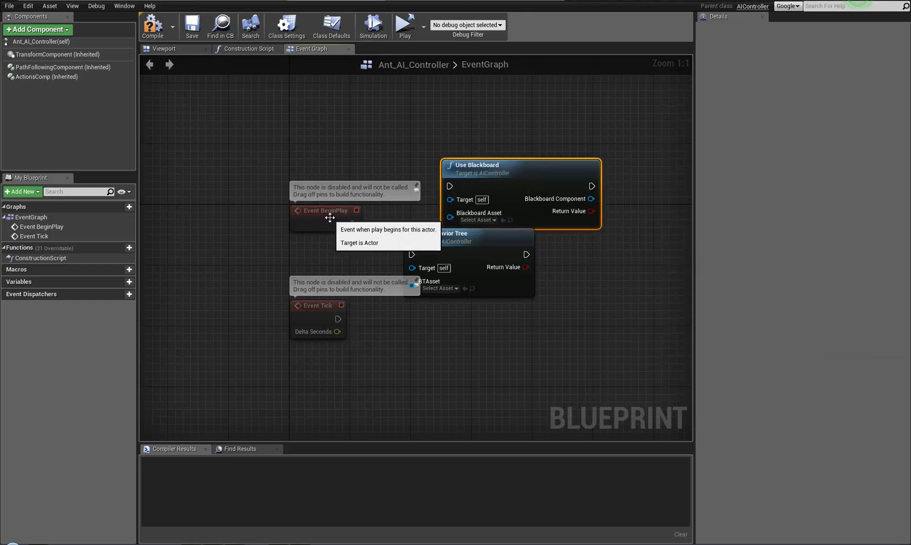
{"action": "left_click_drag", "start_coordinate": [328, 215], "coordinate": [305, 162]}
{"action": "left_click_drag", "start_coordinate": [454, 239], "coordinate": [656, 170]}
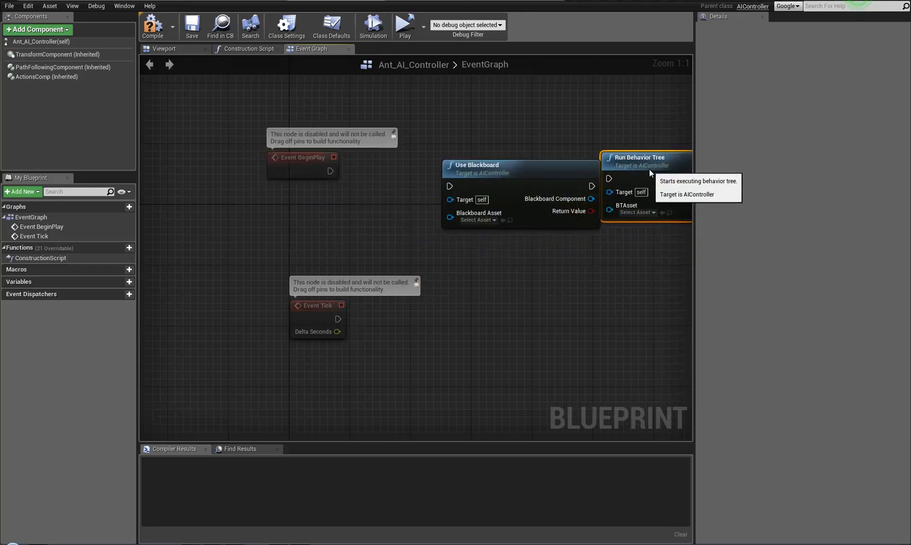
{"action": "left_click_drag", "start_coordinate": [551, 246], "coordinate": [635, 162]}
{"action": "left_click_drag", "start_coordinate": [480, 168], "coordinate": [397, 153]}
{"action": "left_click_drag", "start_coordinate": [331, 171], "coordinate": [371, 171]}
{"action": "right_click_drag", "start_coordinate": [411, 259], "coordinate": [355, 256]}
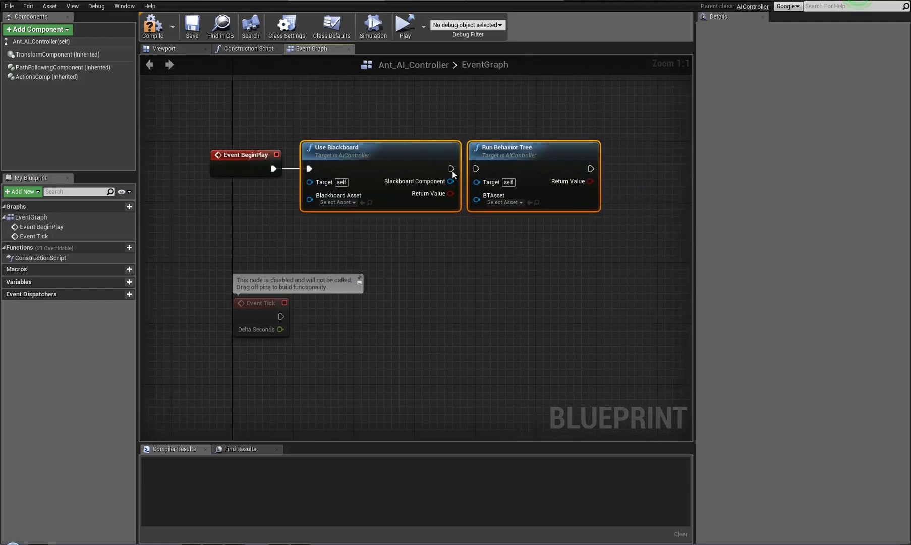
{"action": "left_click_drag", "start_coordinate": [451, 169], "coordinate": [474, 173]}
{"action": "right_click_drag", "start_coordinate": [416, 273], "coordinate": [420, 286]}
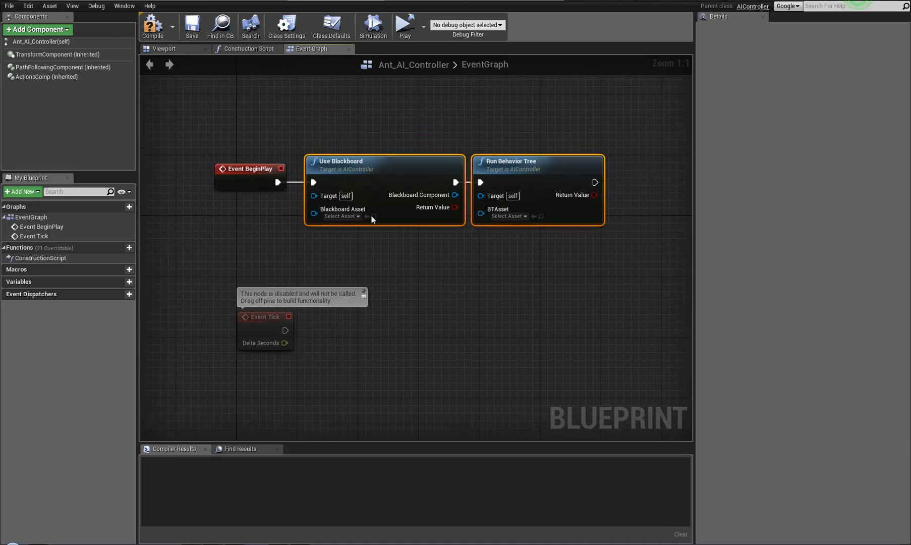
- Assign Ant_BB as the Use Blackboard node's Blackboard Asset and Ant_BT as the Run Behavior Tree node's BTAsset
{"action": "left_click", "coordinate": [342, 216]}
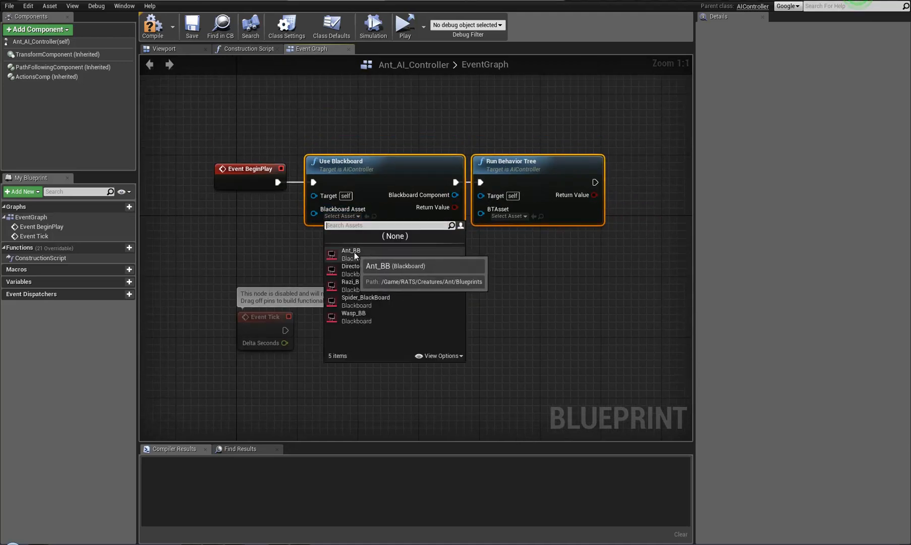
{"action": "left_click", "coordinate": [355, 253]}
{"action": "left_click", "coordinate": [525, 216]}
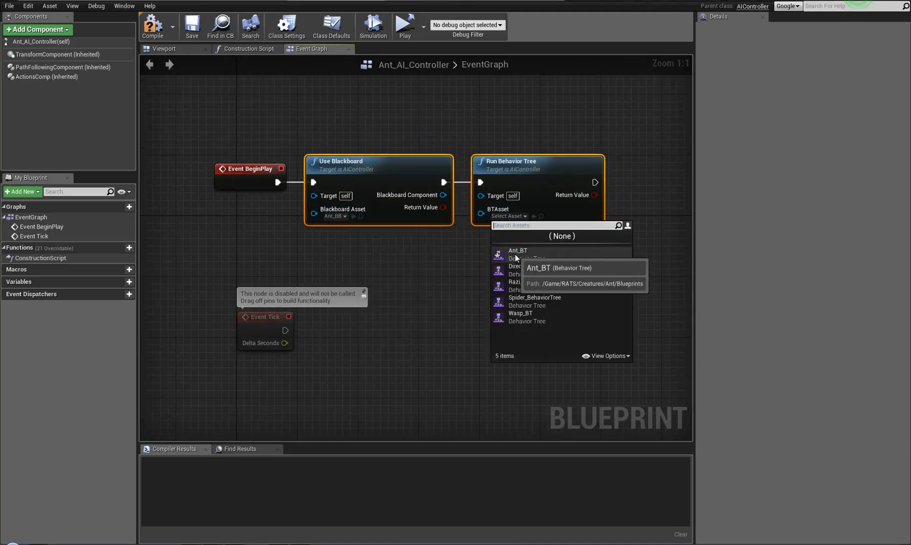
{"action": "left_click", "coordinate": [510, 253]}
{"action": "left_click", "coordinate": [532, 212]}
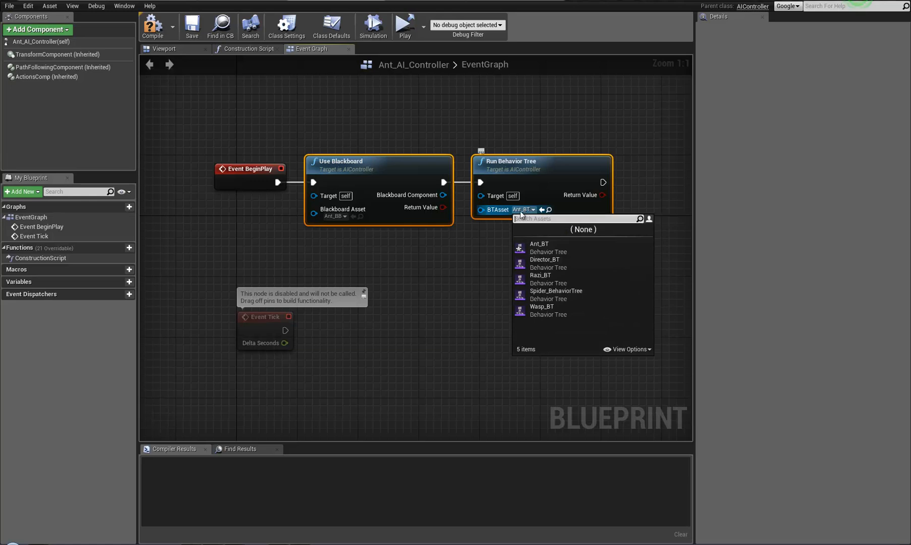
{"action": "left_click", "coordinate": [535, 167]}
{"action": "right_click_drag", "start_coordinate": [481, 272], "coordinate": [432, 266]}
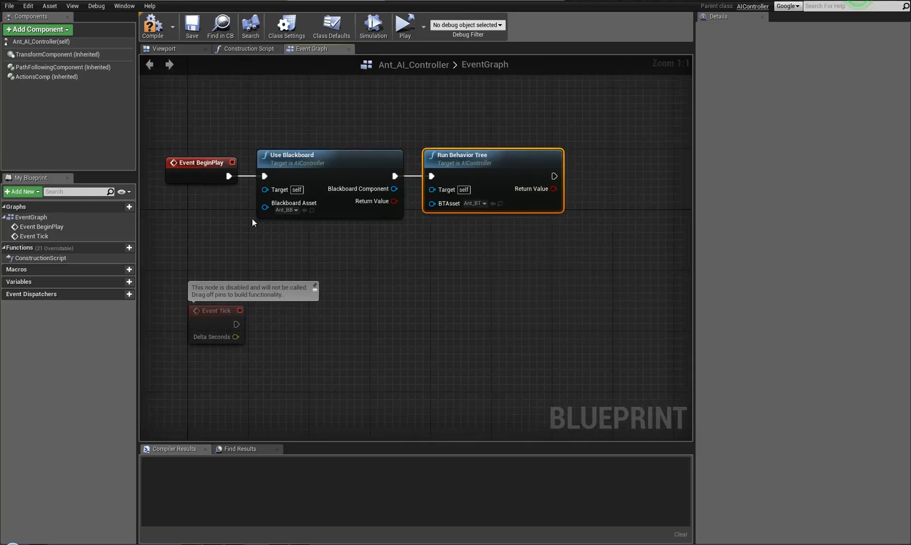
- Make room before Run Behavior Tree and promote Use Blackboard's Blackboard Component output to a variable named Ant_Blackboard
{"action": "left_click_drag", "start_coordinate": [188, 248], "coordinate": [589, 109]}
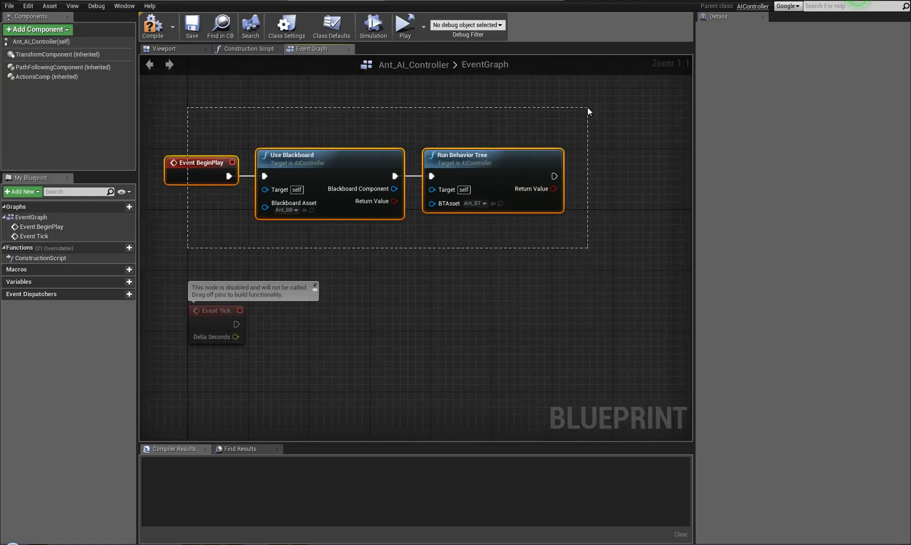
{"action": "left_click", "coordinate": [473, 162]}
{"action": "left_click_drag", "start_coordinate": [472, 163], "coordinate": [624, 162]}
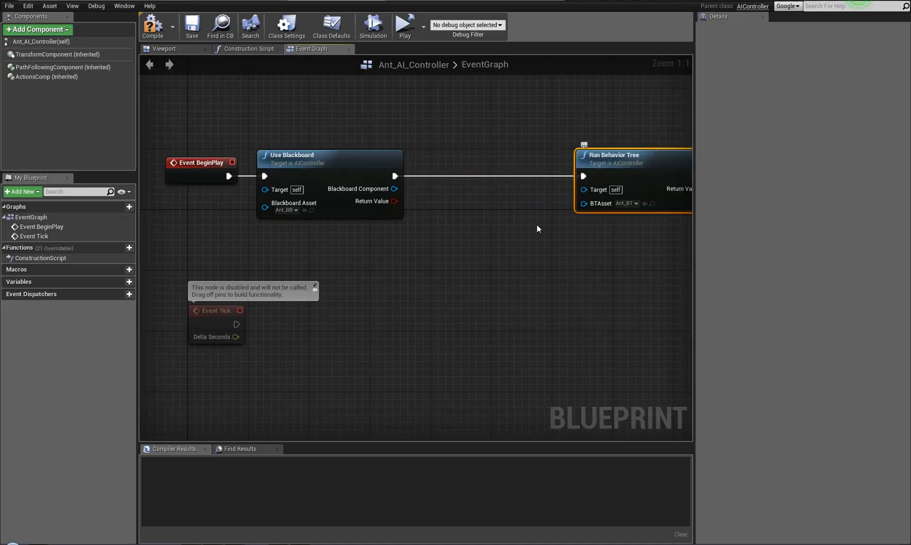
{"action": "right_click_drag", "start_coordinate": [535, 224], "coordinate": [496, 221]}
{"action": "left_click_drag", "start_coordinate": [355, 186], "coordinate": [392, 226]}
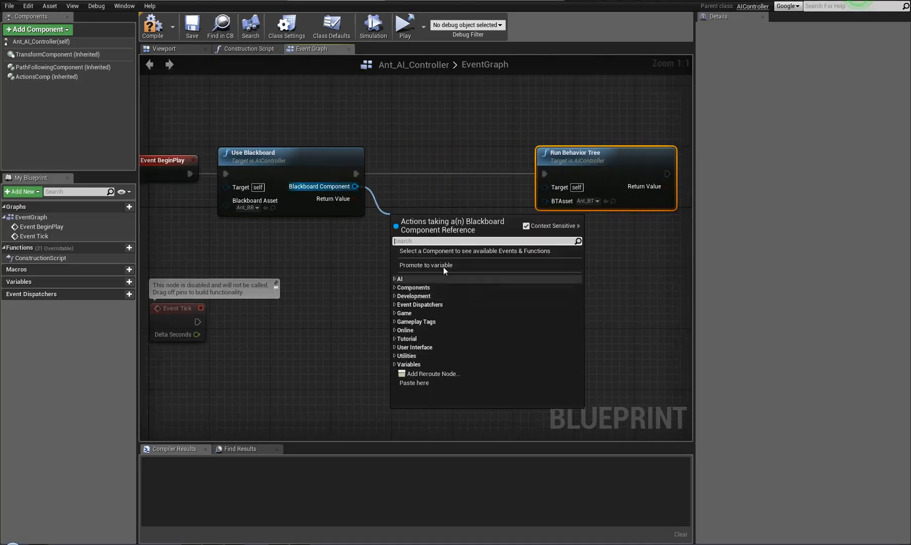
{"action": "left_click", "coordinate": [444, 266]}
{"action": "left_click_drag", "start_coordinate": [446, 154], "coordinate": [432, 192]}
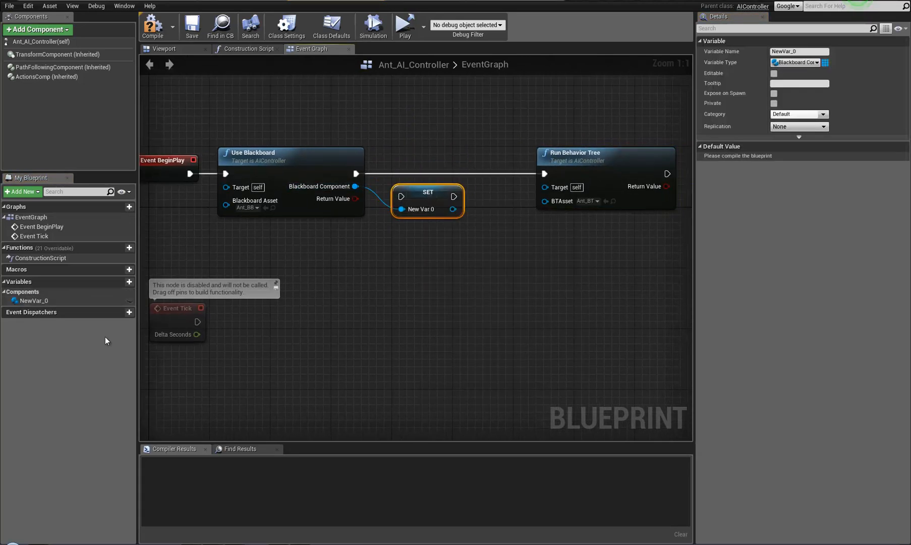
{"action": "left_click_drag", "start_coordinate": [813, 52], "coordinate": [660, 50]}
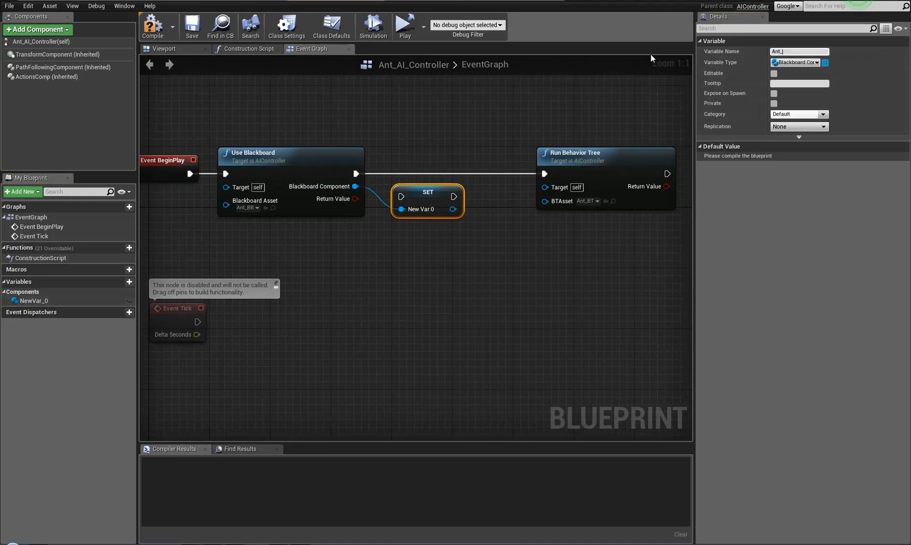
{"action": "key", "text": "Return"}
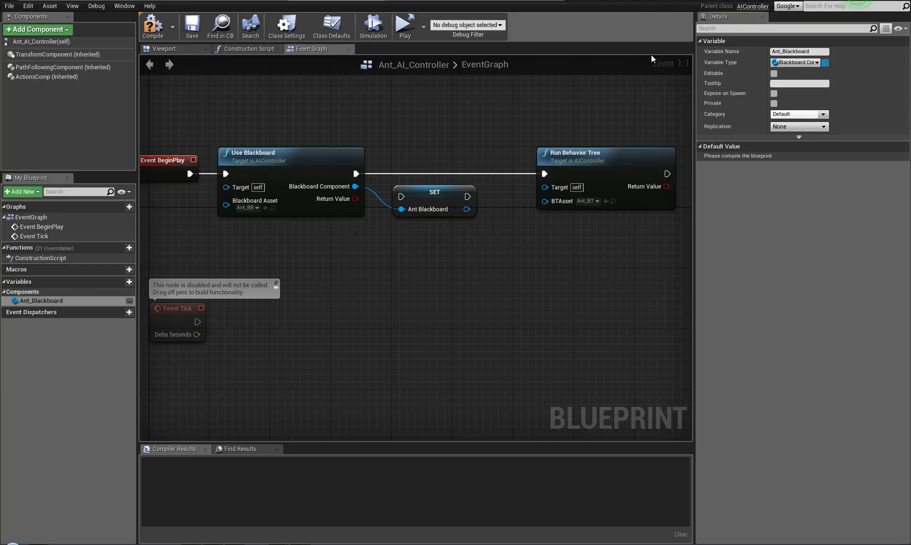
- Wire and align the Ant_Blackboard SET node between Use Blackboard and Run Behavior Tree, and compile the controller blueprint
{"action": "right_click_drag", "start_coordinate": [469, 290], "coordinate": [344, 296]}
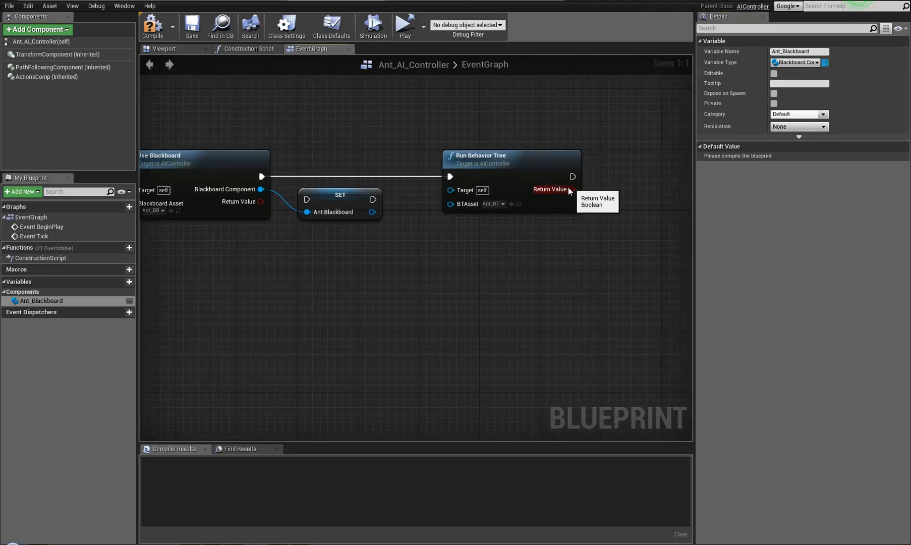
{"action": "right_click_drag", "start_coordinate": [417, 247], "coordinate": [487, 249]}
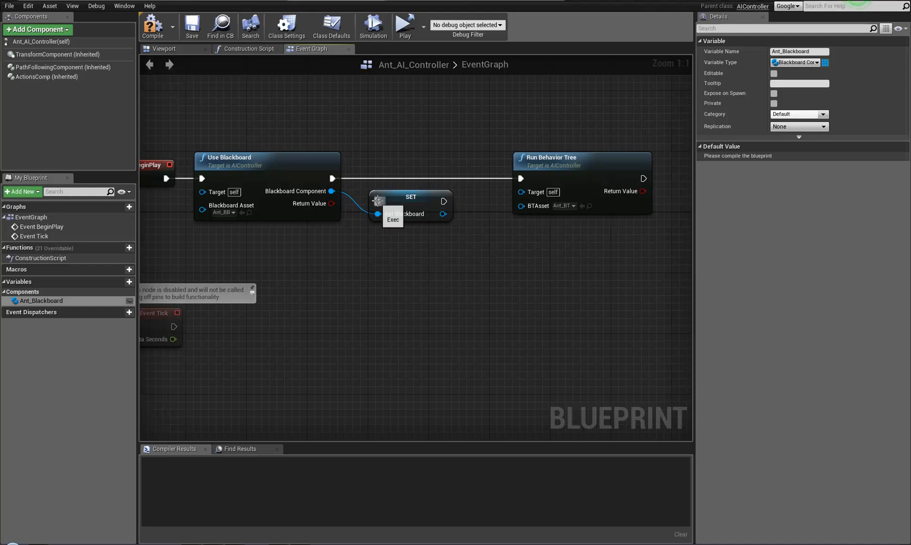
{"action": "left_click_drag", "start_coordinate": [377, 201], "coordinate": [331, 179]}
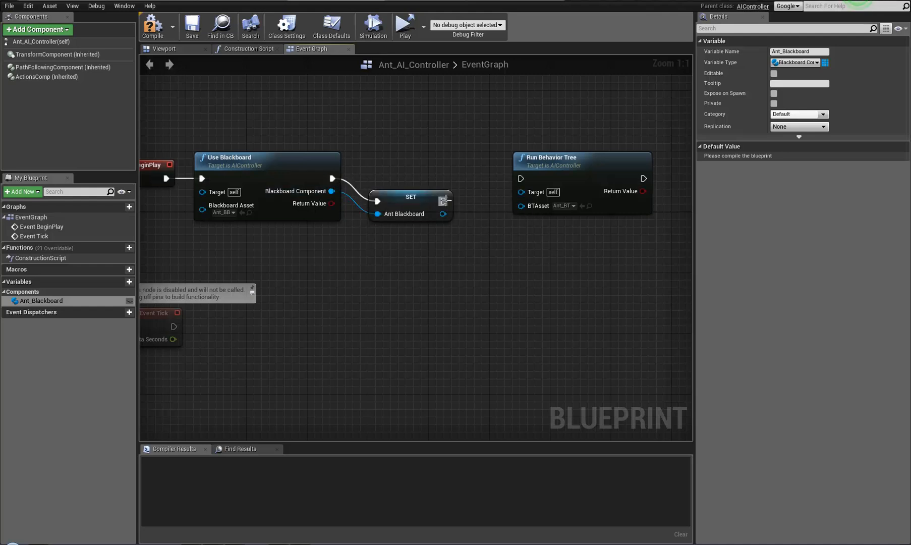
{"action": "left_click_drag", "start_coordinate": [446, 199], "coordinate": [522, 179]}
{"action": "left_click_drag", "start_coordinate": [410, 202], "coordinate": [410, 180]}
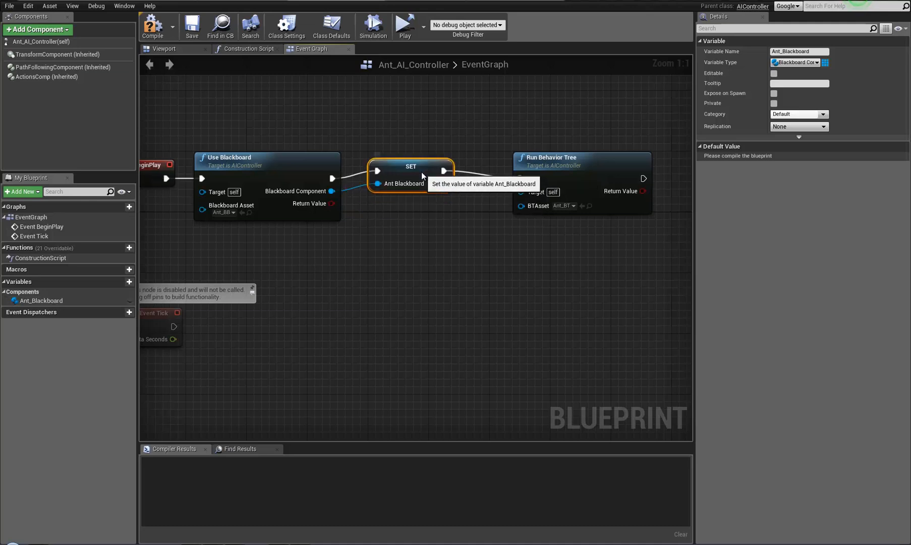
{"action": "left_click", "coordinate": [153, 25]}
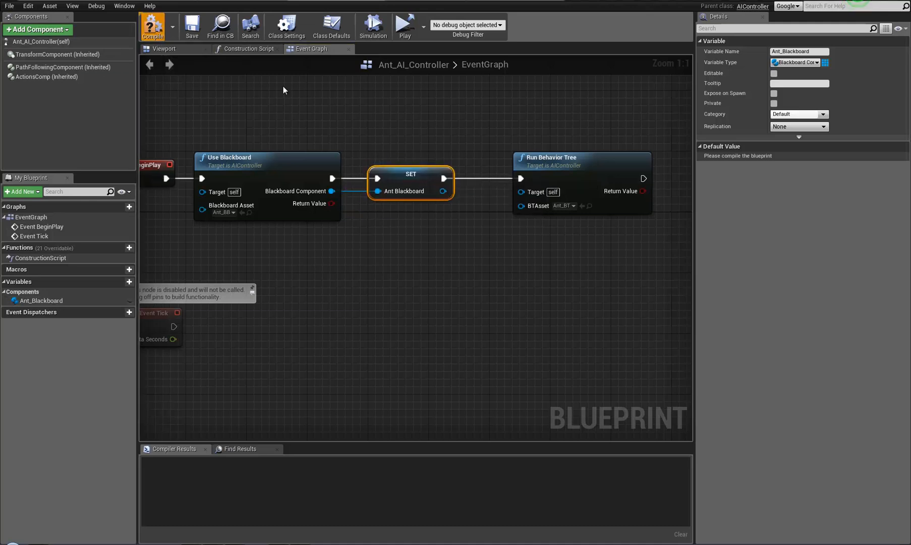
- Space the Ant_Blackboard SET and Run Behavior Tree nodes evenly after Use Blackboard and compile the controller blueprint
{"action": "mouse_move", "coordinate": [582, 157]}
{"action": "left_mouse_down"}
{"action": "mouse_move", "coordinate": [544, 156]}
{"action": "mouse_move", "coordinate": [567, 128]}
{"action": "mouse_move", "coordinate": [642, 127]}
{"action": "mouse_move", "coordinate": [577, 157]}
{"action": "mouse_move", "coordinate": [590, 150]}
{"action": "mouse_move", "coordinate": [594, 157]}
{"action": "left_mouse_up"}
{"action": "left_click_drag", "start_coordinate": [411, 176], "coordinate": [431, 184]}
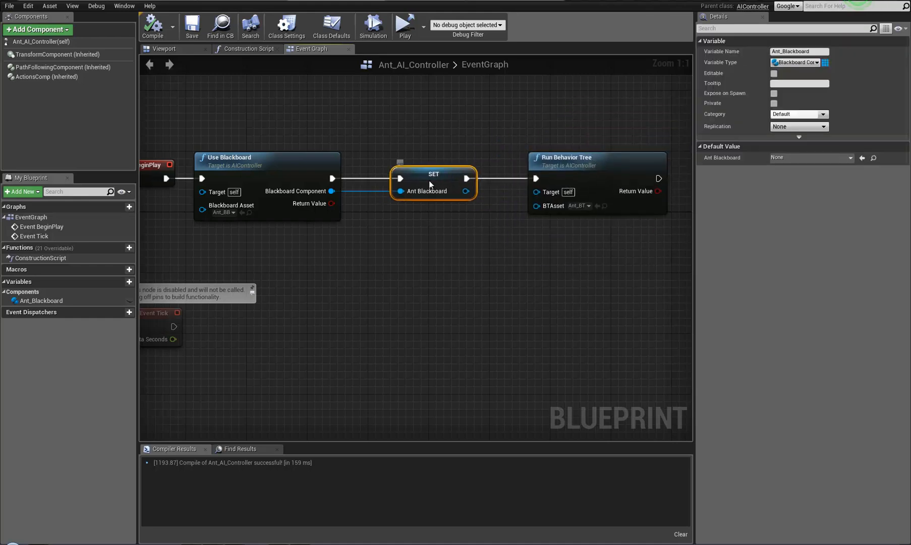
{"action": "left_click", "coordinate": [602, 159]}
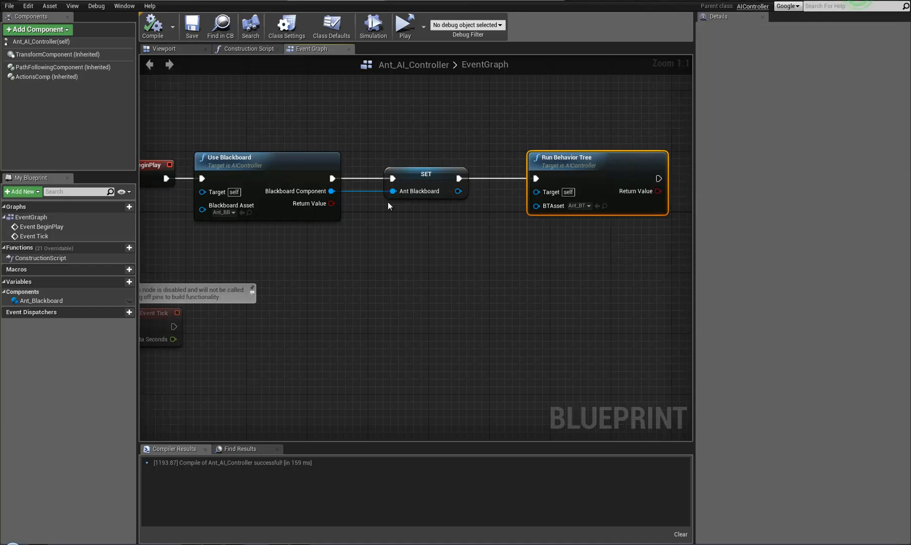
{"action": "right_click_drag", "start_coordinate": [308, 239], "coordinate": [266, 259]}
{"action": "left_click_drag", "start_coordinate": [520, 175], "coordinate": [501, 179]}
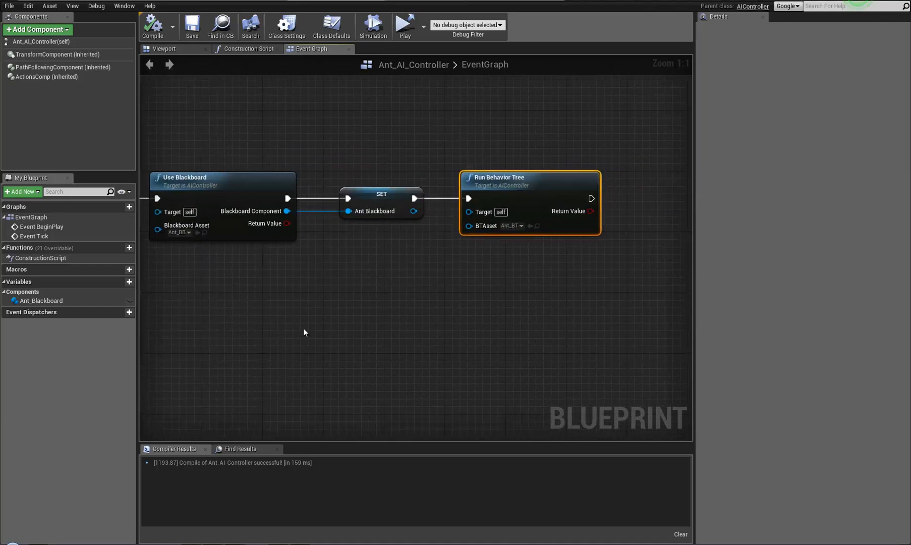
{"action": "right_click_drag", "start_coordinate": [279, 326], "coordinate": [394, 315]}
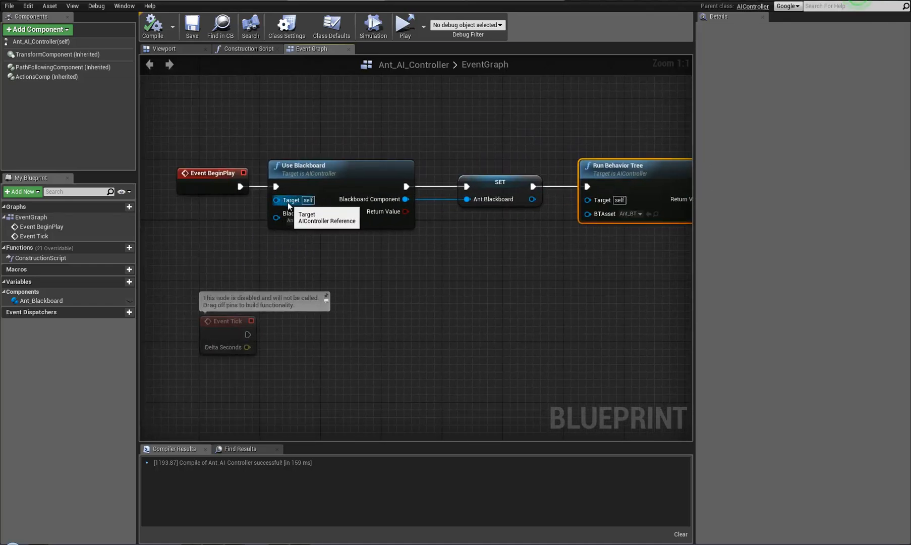
{"action": "left_click", "coordinate": [161, 25]}
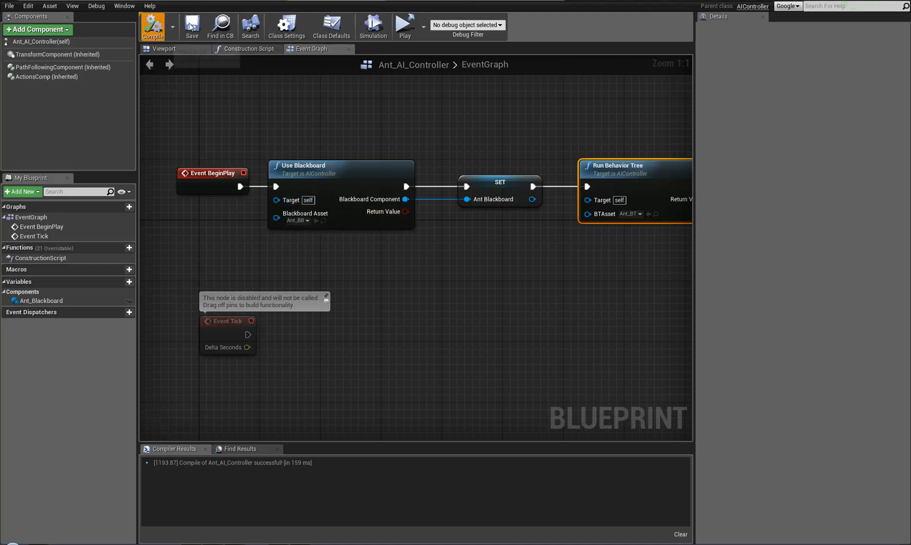
- Examine the Ant_BB blackboard and the ant behavior tree, comparing the Blackboard and Behavior Tree modes and returning to the tree
{"action": "left_click", "coordinate": [517, 3]}
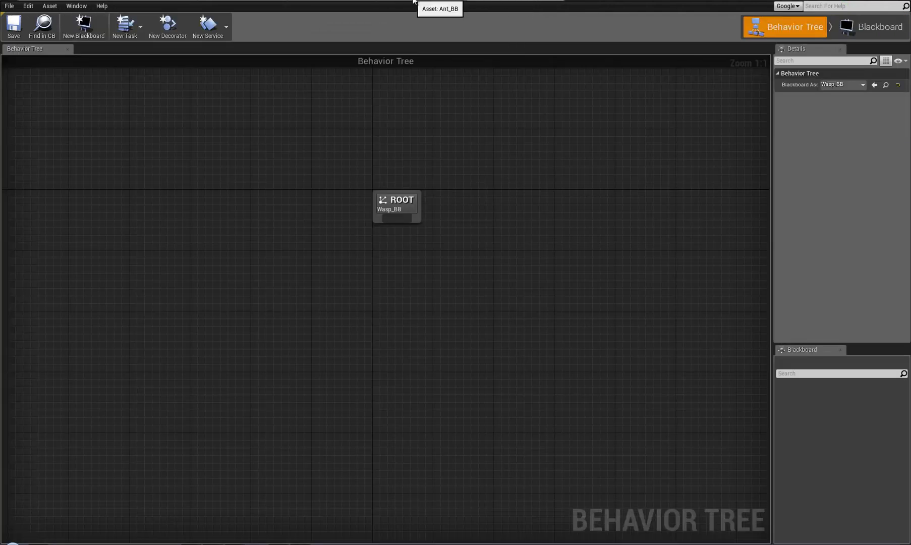
{"action": "left_click", "coordinate": [412, 1]}
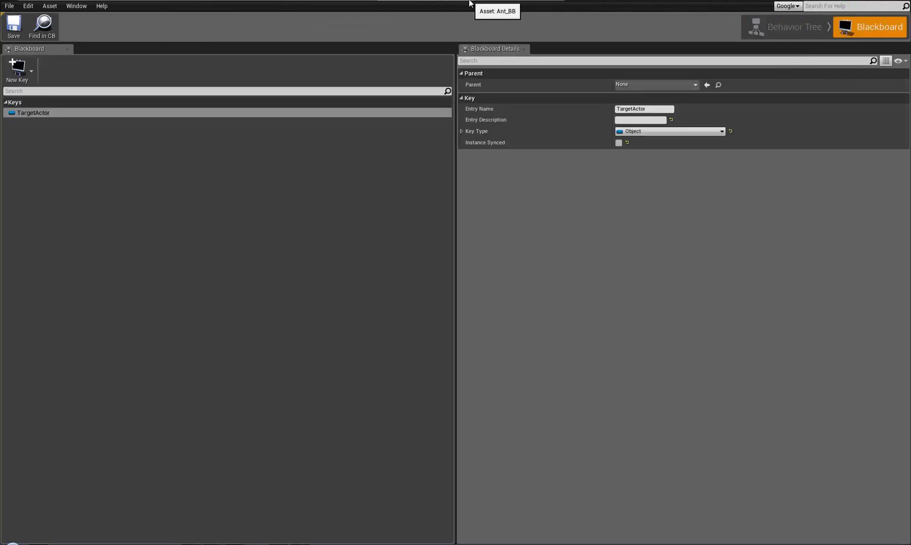
{"action": "left_click", "coordinate": [467, 2]}
{"action": "left_click", "coordinate": [437, 1]}
{"action": "left_click", "coordinate": [860, 29]}
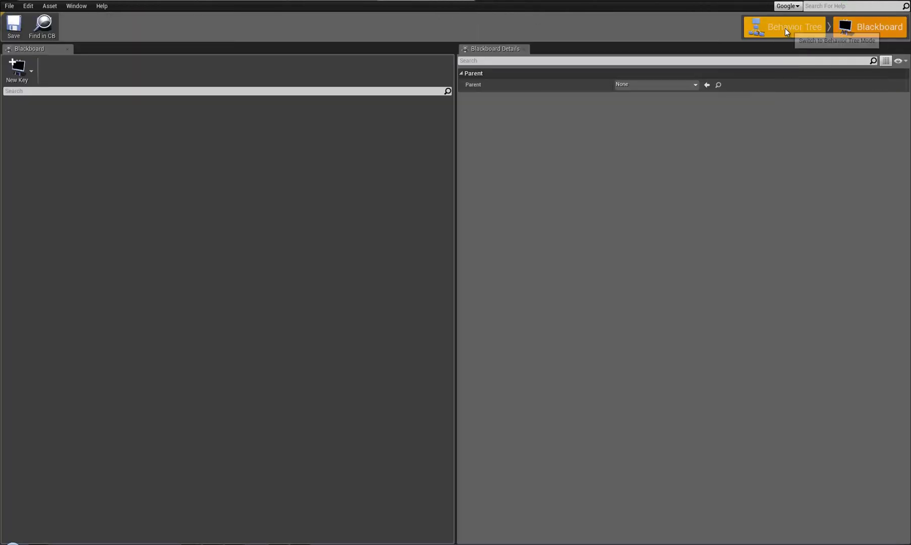
{"action": "left_click", "coordinate": [786, 28]}
{"action": "left_click", "coordinate": [858, 28]}
{"action": "left_click", "coordinate": [788, 28]}
{"action": "left_click", "coordinate": [859, 24]}
{"action": "left_click", "coordinate": [785, 28]}
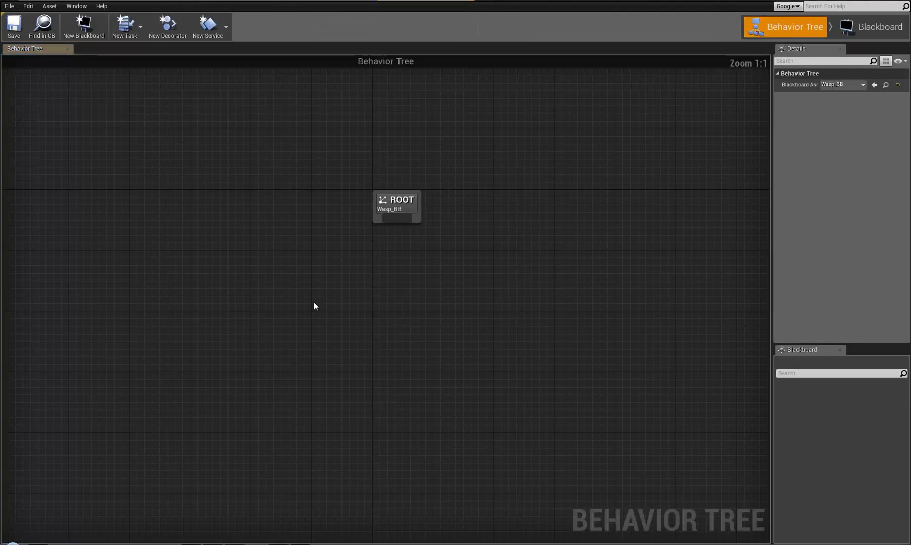
- Add a Selector composite under ROOT and a Sequence composite under the Selector, placed below it and slightly to the right
{"action": "left_click_drag", "start_coordinate": [373, 209], "coordinate": [365, 291]}
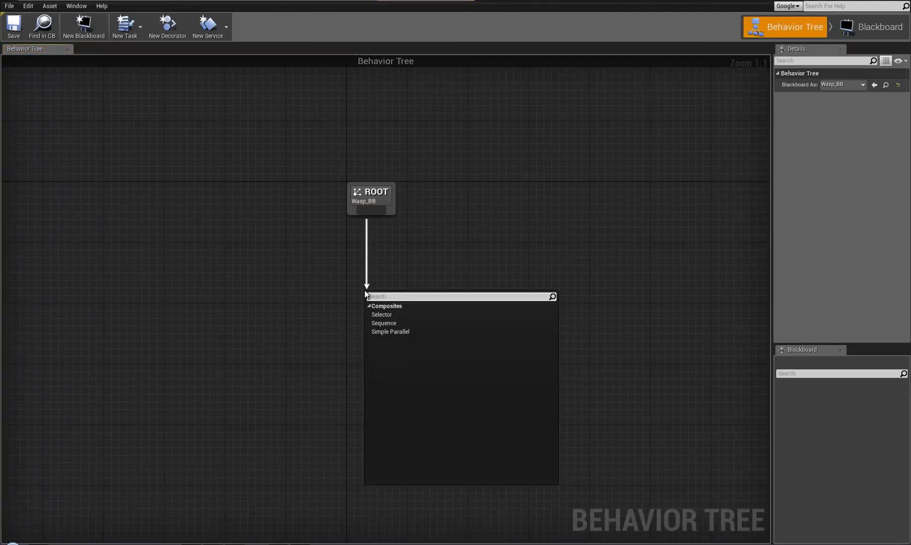
{"action": "left_click", "coordinate": [392, 315]}
{"action": "left_click_drag", "start_coordinate": [397, 304], "coordinate": [420, 379]}
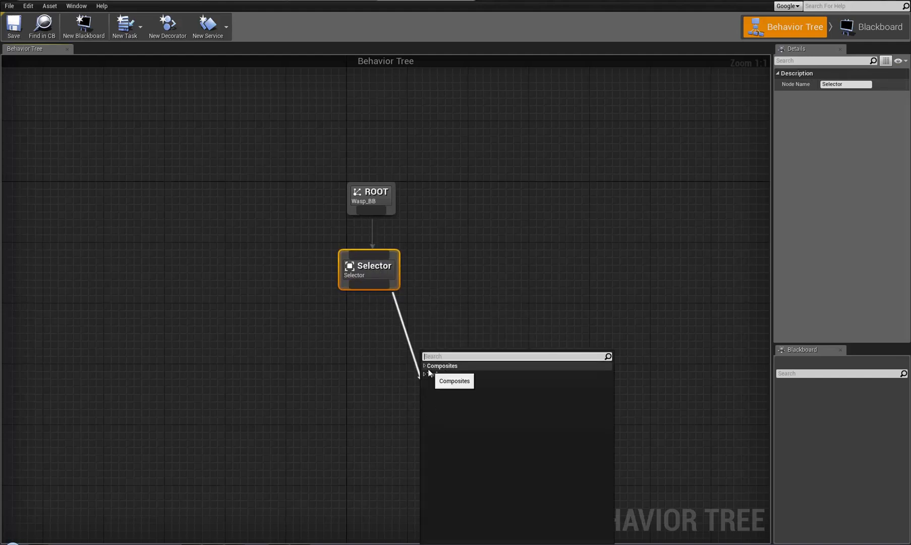
{"action": "left_click", "coordinate": [425, 374]}
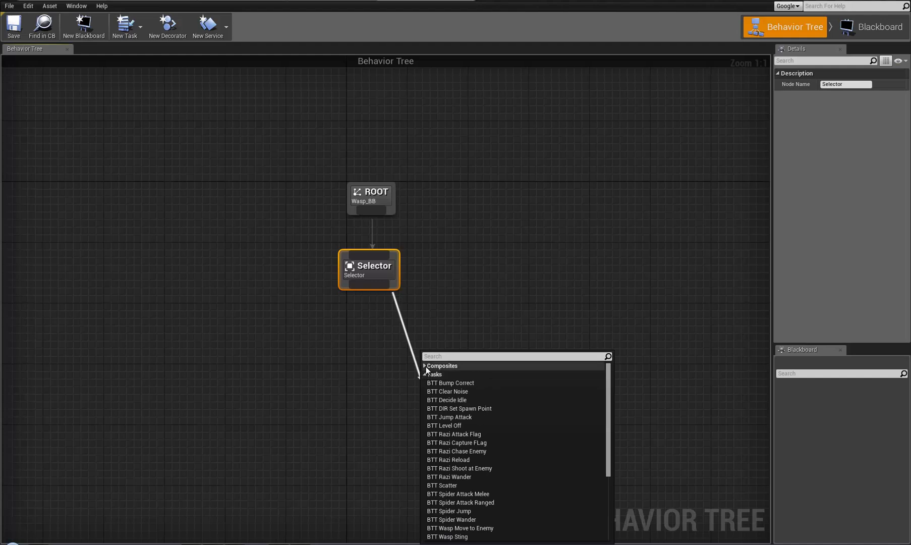
{"action": "left_click", "coordinate": [426, 366]}
{"action": "left_click", "coordinate": [428, 379]}
{"action": "right_click_drag", "start_coordinate": [426, 324], "coordinate": [426, 307]}
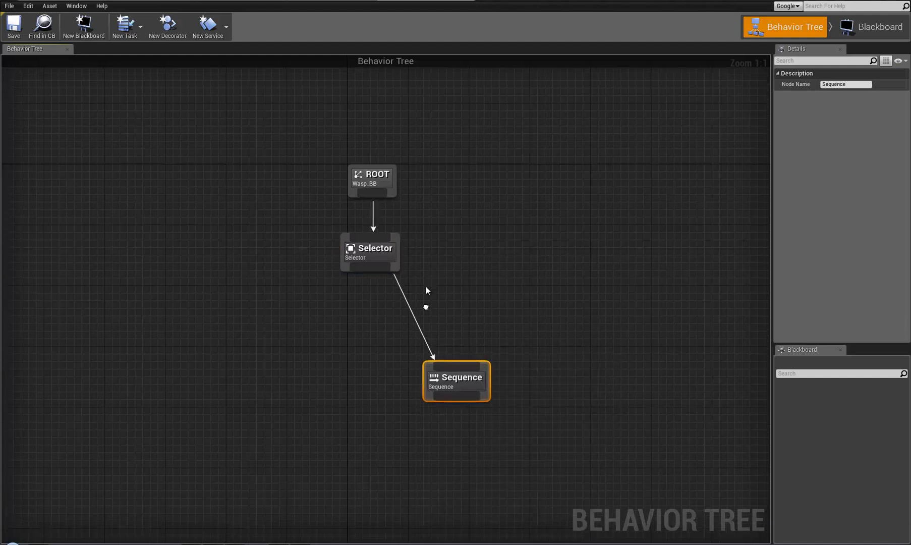
{"action": "left_click_drag", "start_coordinate": [453, 379], "coordinate": [442, 335]}
{"action": "right_click_drag", "start_coordinate": [439, 361], "coordinate": [429, 314]}
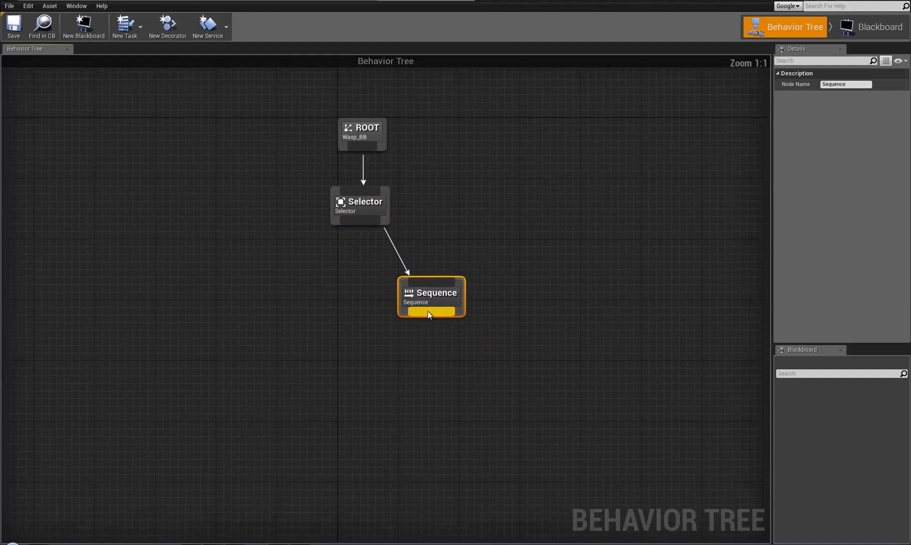
- Add a Wait task under the Sequence and place it below and to the right of that node
{"action": "left_click_drag", "start_coordinate": [428, 395], "coordinate": [428, 394]}
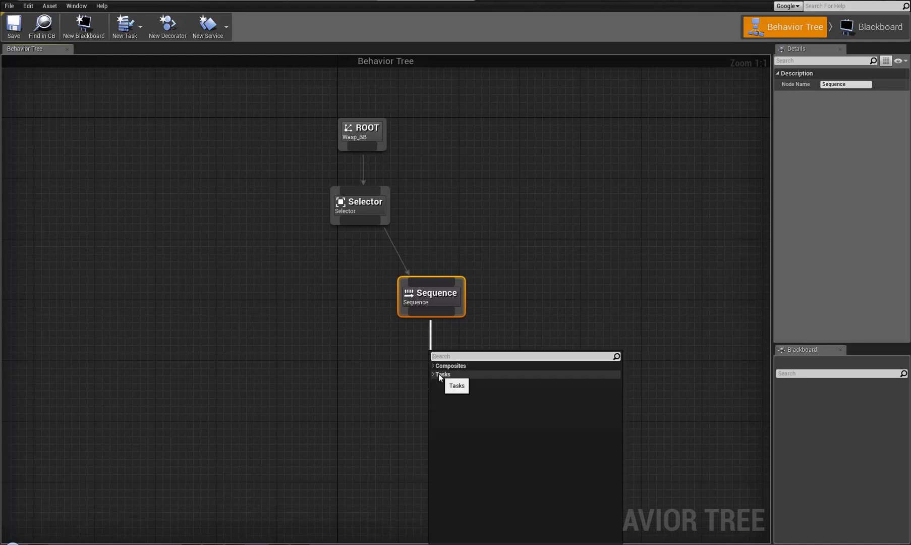
{"action": "left_click", "coordinate": [435, 374]}
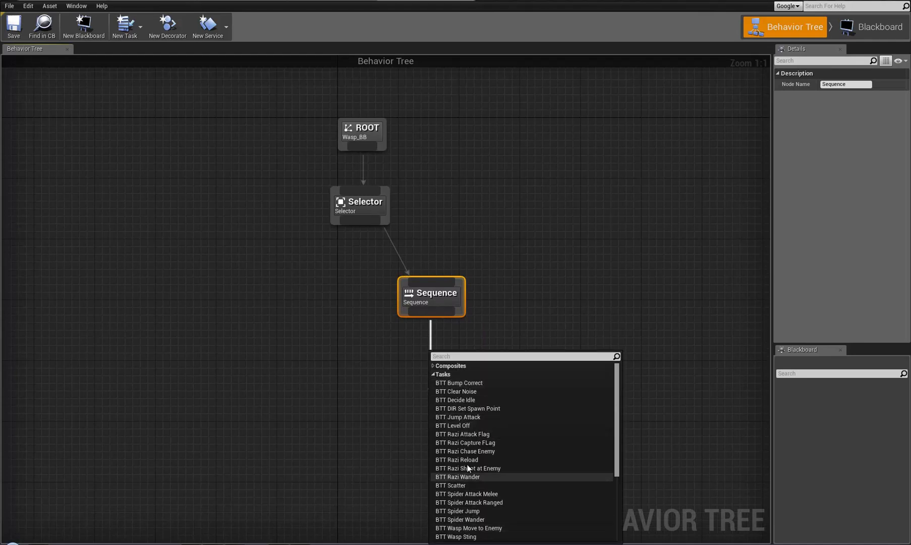
{"action": "scroll", "coordinate": [460, 505], "scroll_direction": "down", "scroll_amount": 5}
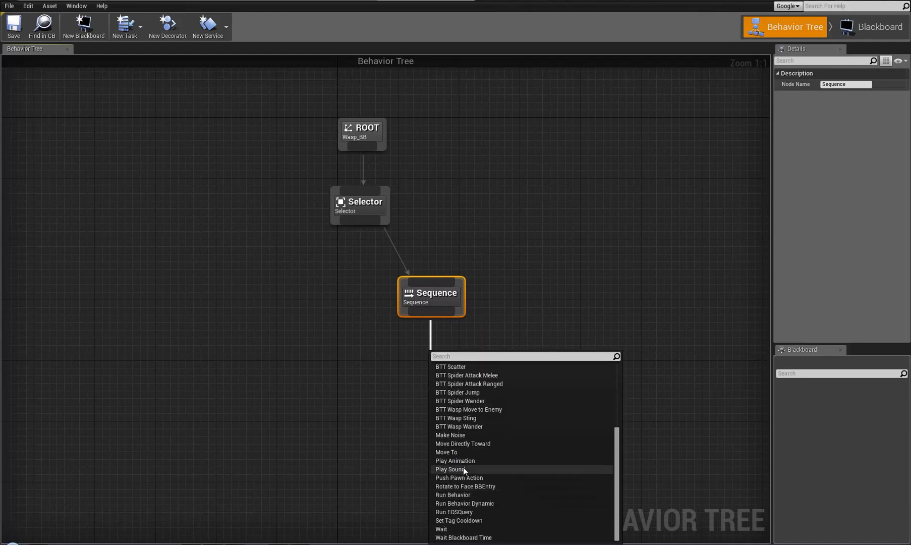
{"action": "left_click", "coordinate": [442, 529]}
{"action": "left_click_drag", "start_coordinate": [448, 405], "coordinate": [507, 374]}
{"action": "right_click_drag", "start_coordinate": [422, 329], "coordinate": [422, 303]}
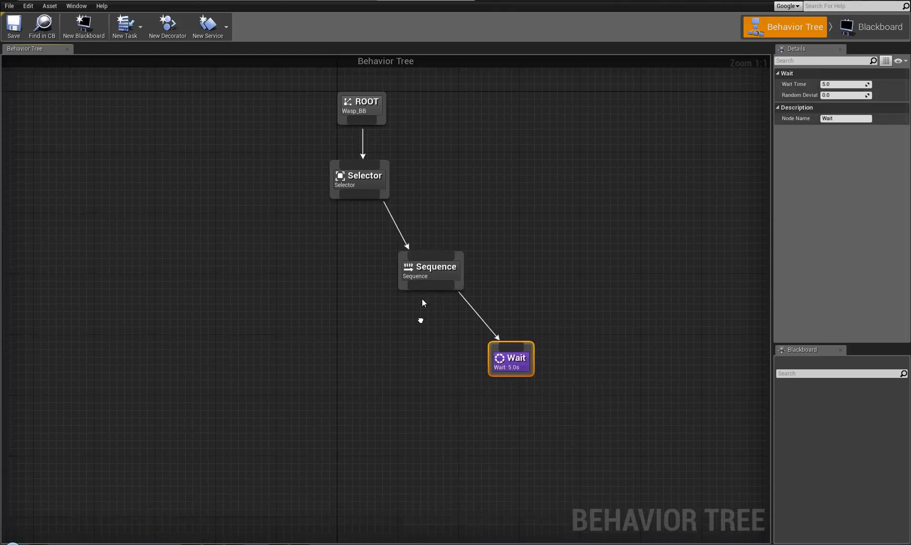
- Create a new behavior tree task based on BTTask_BlueprintBase and rename its asset BTT_Ant_Wander in the Ant Blueprints folder
{"action": "left_click", "coordinate": [141, 28]}
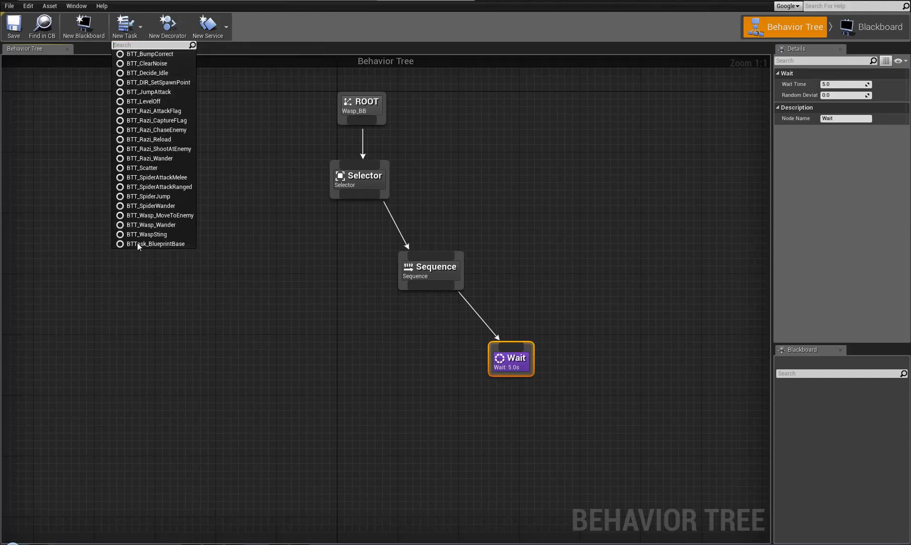
{"action": "left_click", "coordinate": [176, 244]}
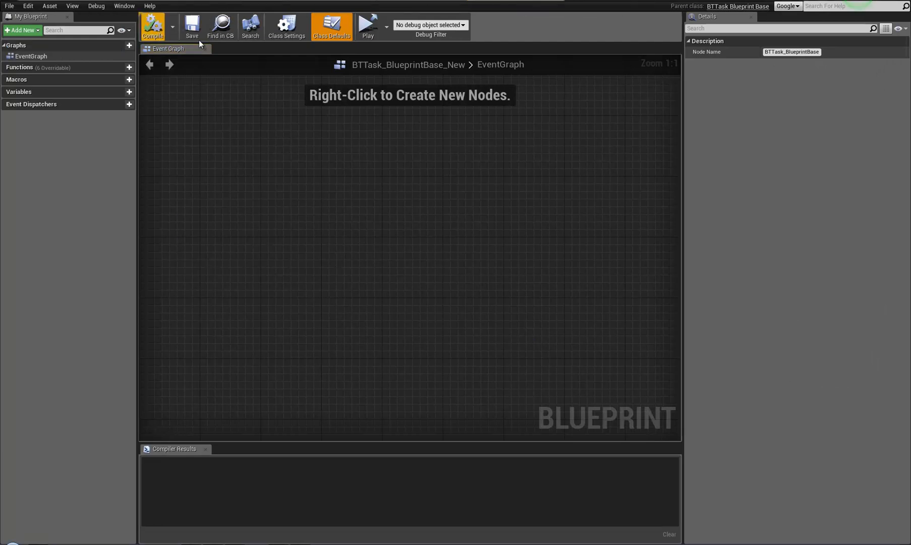
{"action": "left_click", "coordinate": [222, 30]}
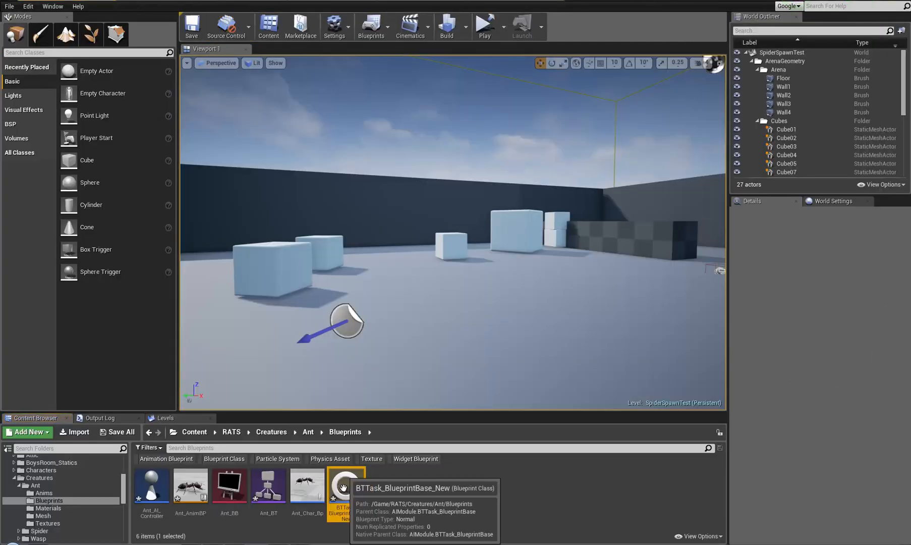
{"action": "left_click", "coordinate": [350, 514]}
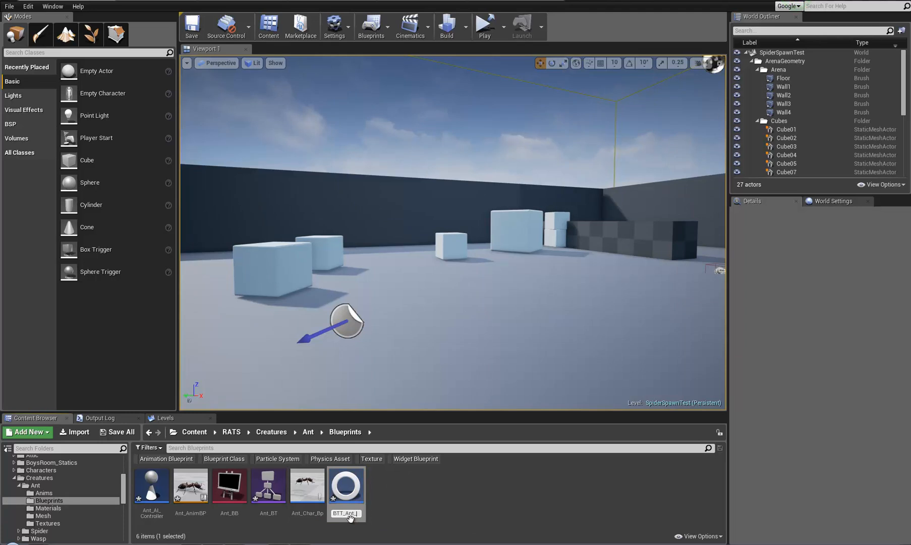
{"action": "type", "text": "BTT_Ant_Wander"}
{"action": "key", "text": "Return"}
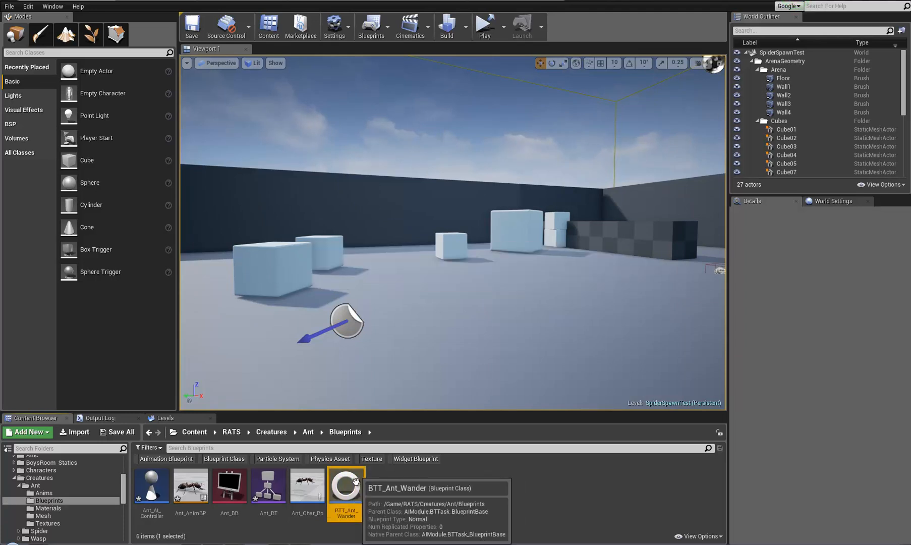
- Open the BTT_Ant_Wander blueprint and add an Event Receive Execute AI node to its event graph
{"action": "double_click", "coordinate": [356, 481]}
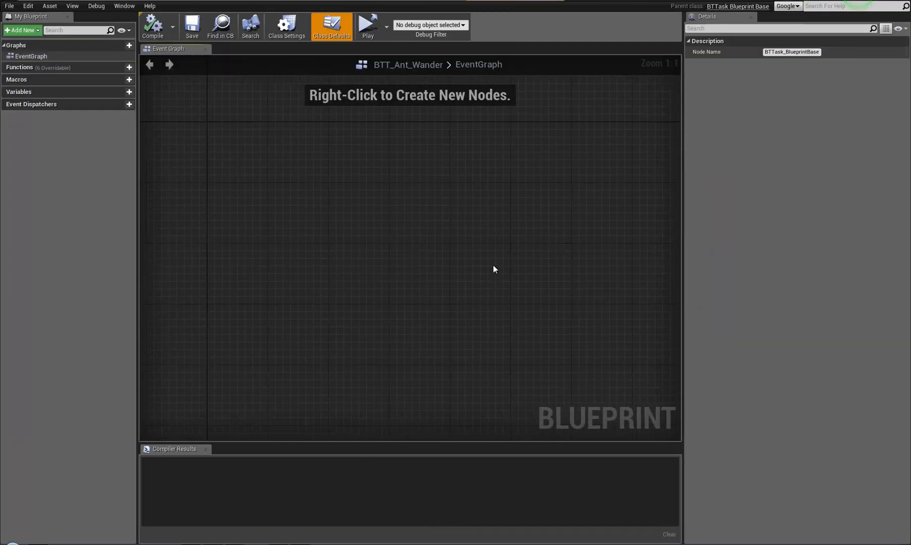
{"action": "scroll", "coordinate": [493, 265], "scroll_direction": "down", "scroll_amount": 4}
{"action": "right_click", "coordinate": [367, 221]}
{"action": "type", "text": "initi"}
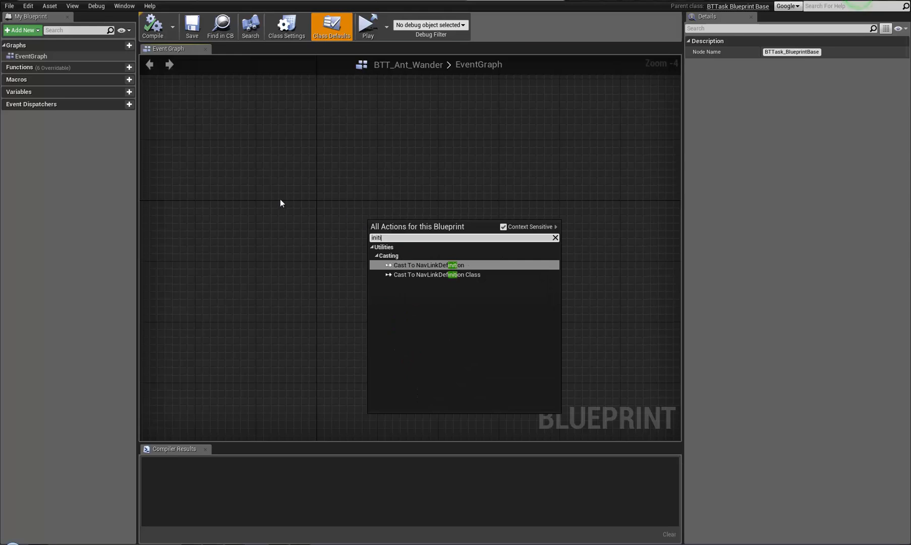
{"action": "left_click", "coordinate": [280, 200]}
{"action": "right_click", "coordinate": [277, 204]}
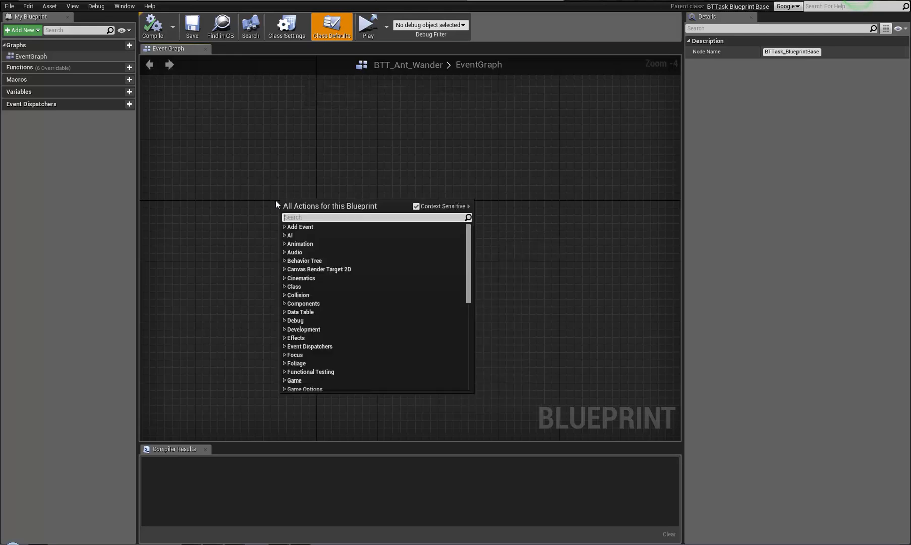
{"action": "type", "text": "receiv"}
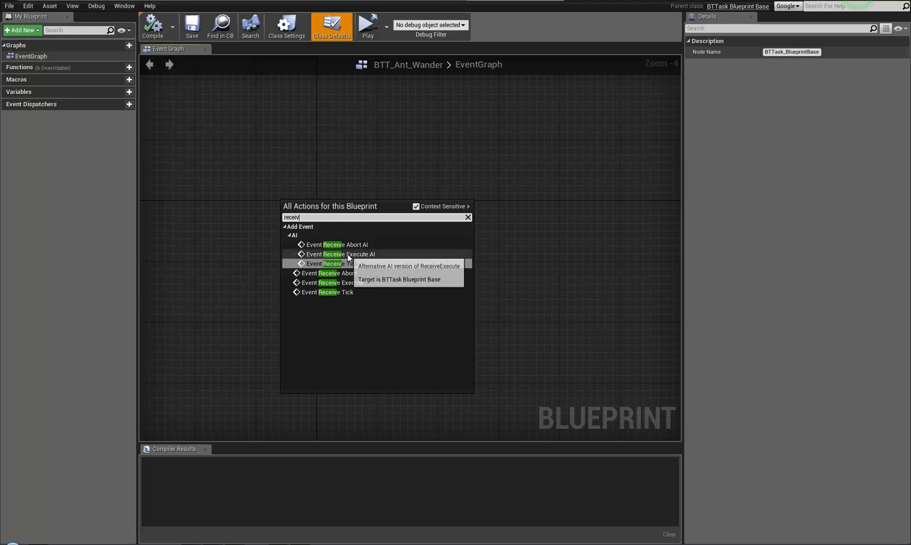
{"action": "left_click", "coordinate": [355, 254]}
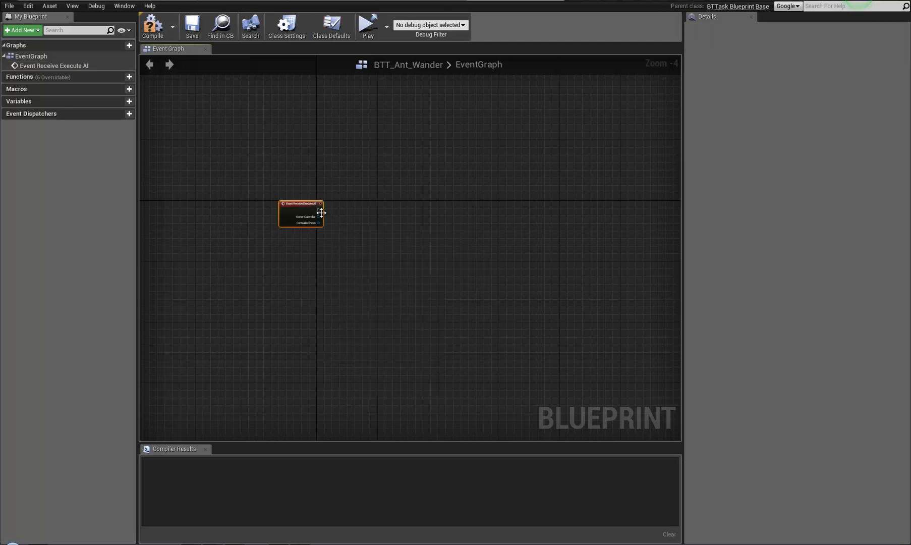
{"action": "scroll", "coordinate": [356, 256], "scroll_direction": "up", "scroll_amount": 4}
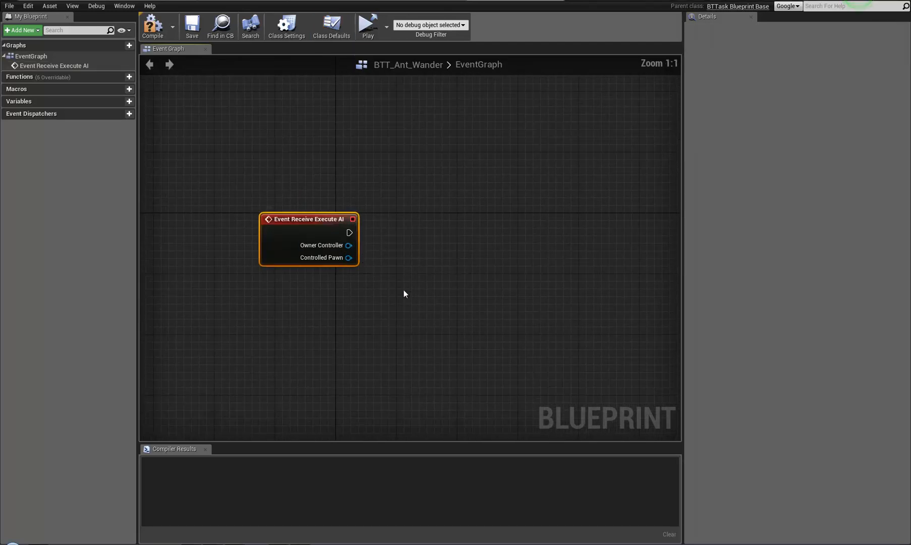
- Add a Get Random Reachable Point in Radius node and place it to the right of Event Receive Execute AI
{"action": "right_click_drag", "start_coordinate": [404, 293], "coordinate": [379, 263]}
{"action": "right_click", "coordinate": [364, 265]}
{"action": "type", "text": "get"}
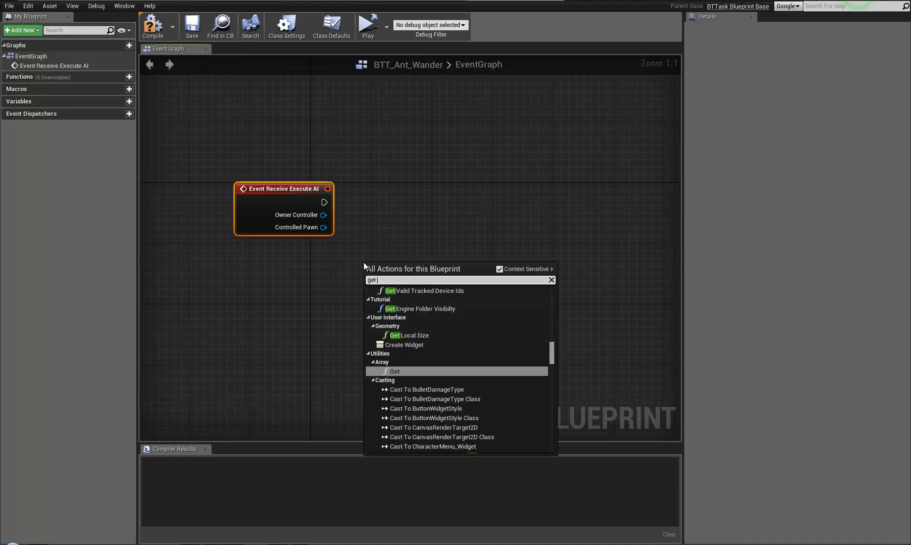
{"action": "type", "text": " random"}
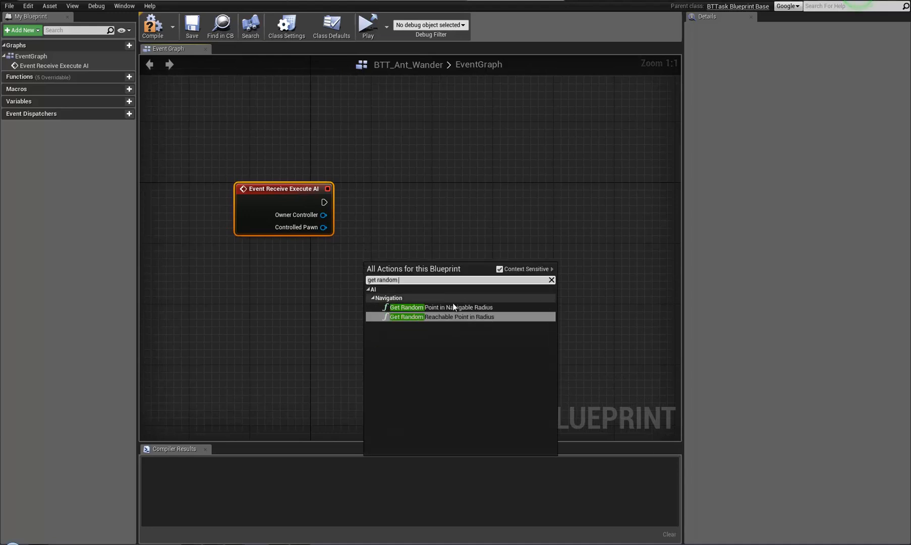
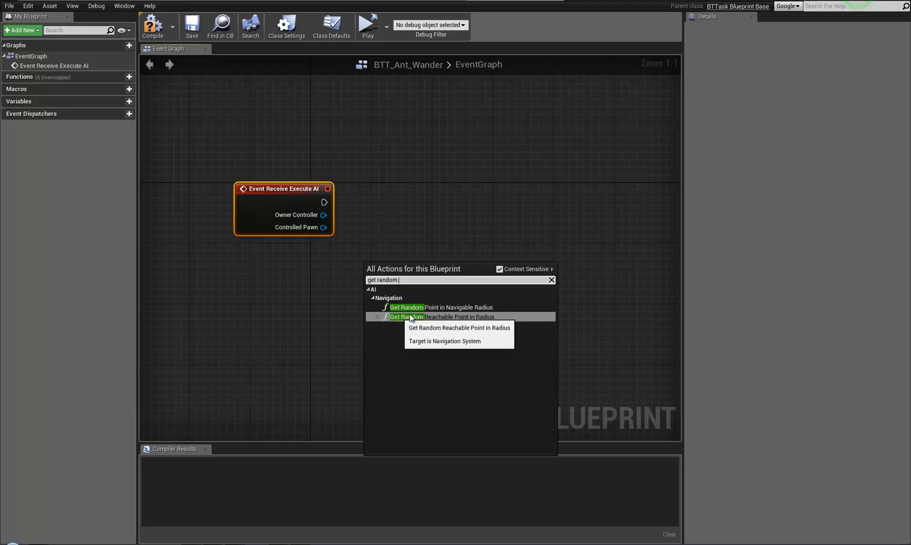
{"action": "left_click", "coordinate": [440, 317]}
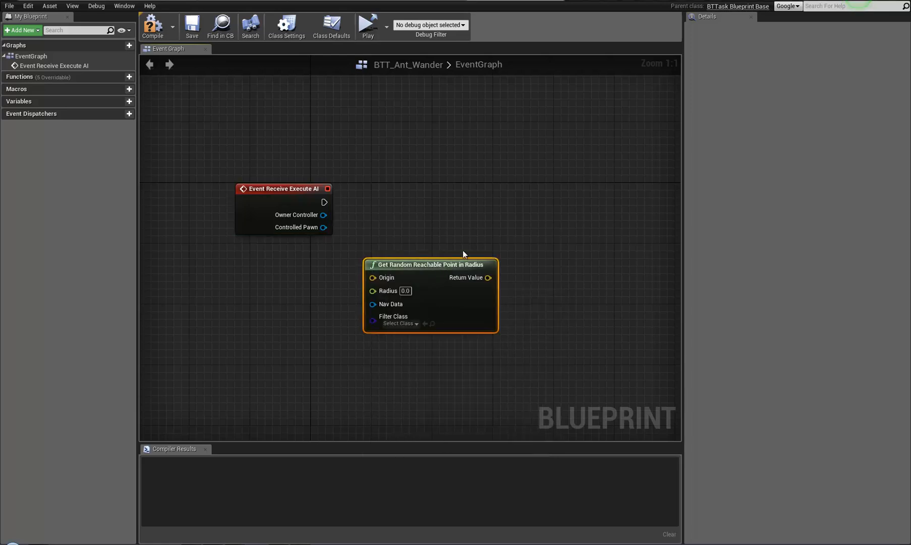
{"action": "left_click_drag", "start_coordinate": [462, 263], "coordinate": [507, 232]}
- Add a GetActorLocation node from the Controlled Pawn output of Event Receive Execute AI
{"action": "right_click", "coordinate": [320, 275]}
{"action": "left_click", "coordinate": [328, 233]}
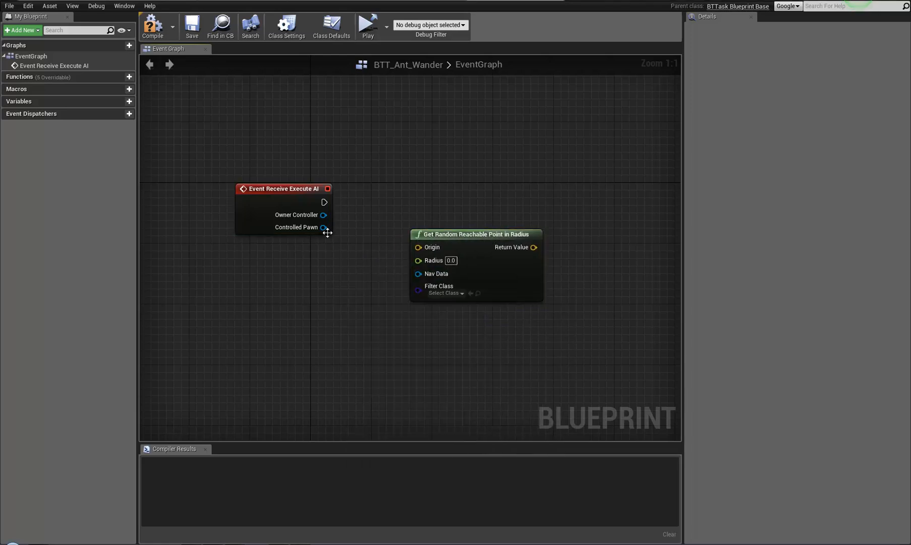
{"action": "left_click_drag", "start_coordinate": [325, 232], "coordinate": [239, 269]}
{"action": "type", "text": "get loc"}
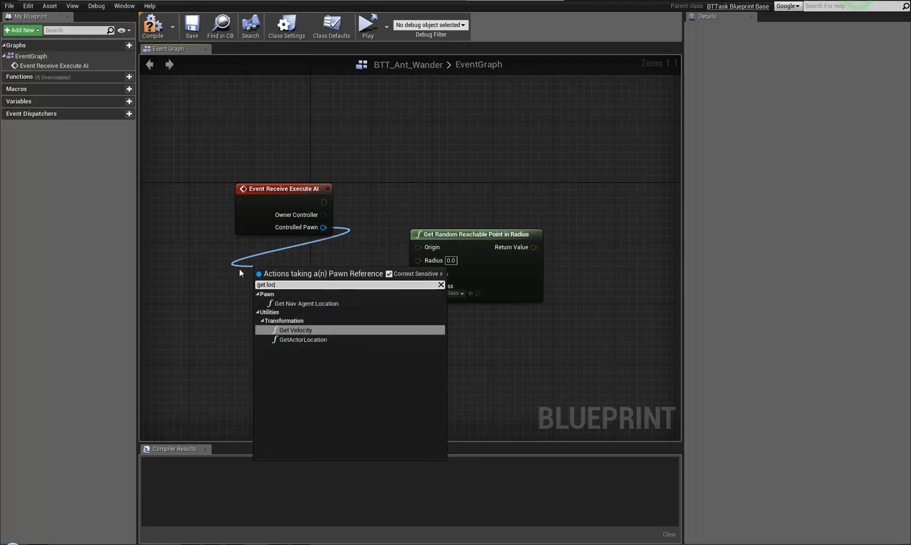
{"action": "type", "text": "ation"}
{"action": "left_click", "coordinate": [303, 330]}
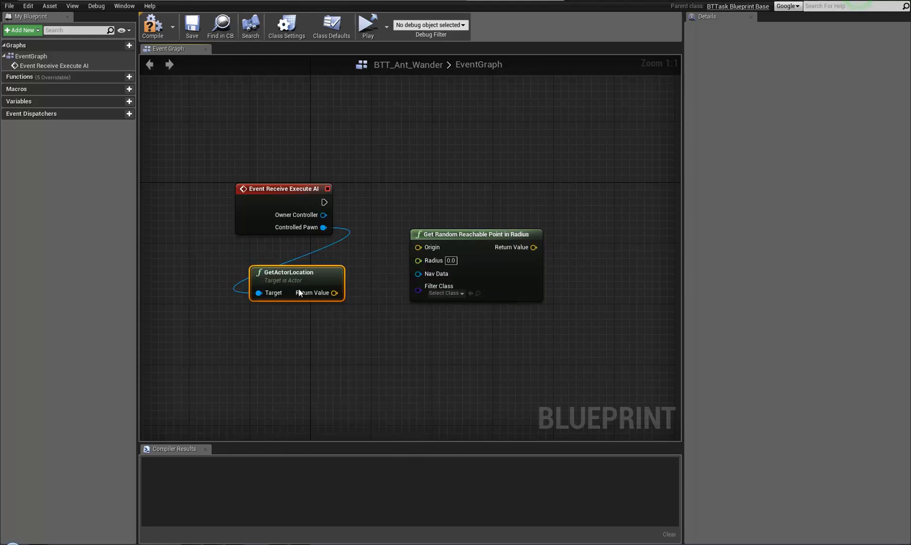
- Connect GetActorLocation's return value to the Origin of Get Random Reachable Point in Radius, set Radius to 1500, and bring the nodes closer together
{"action": "left_click_drag", "start_coordinate": [310, 251], "coordinate": [450, 263]}
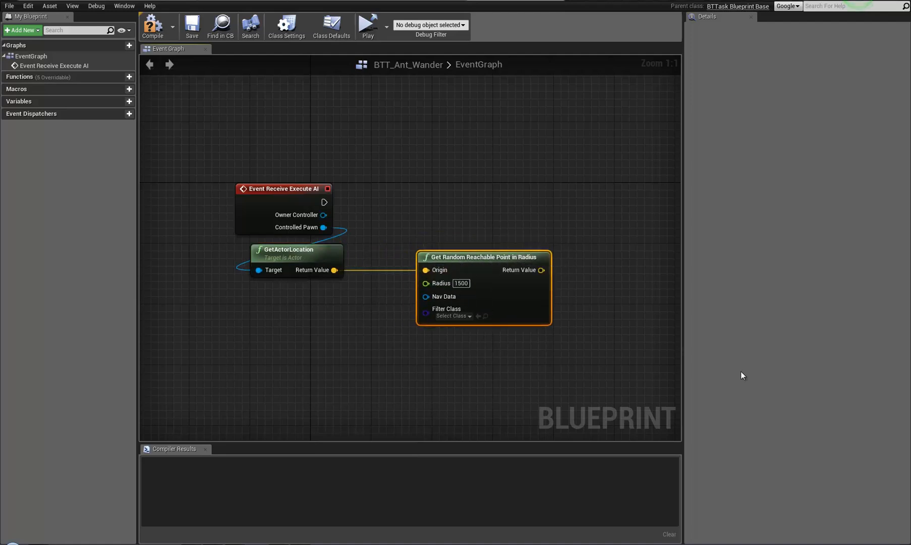
{"action": "left_click_drag", "start_coordinate": [518, 256], "coordinate": [487, 256]}
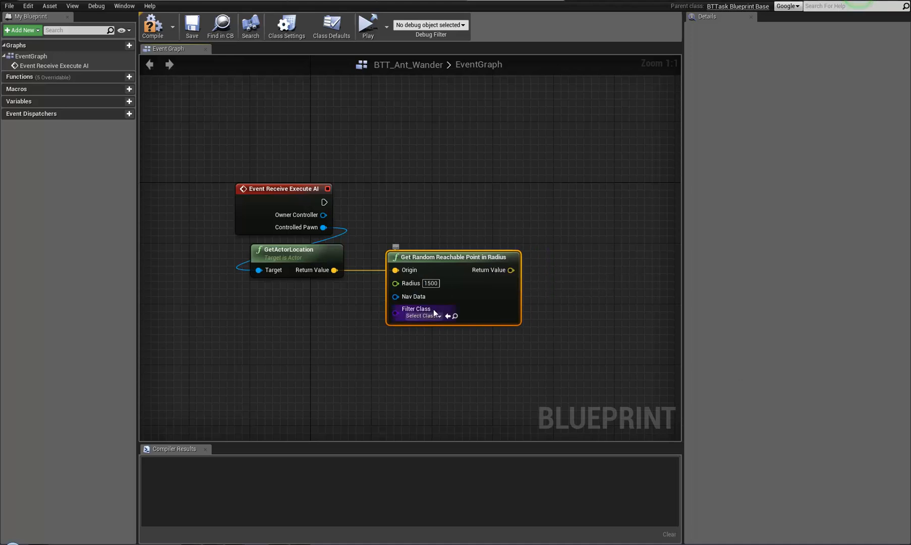
- Add an AI MoveTo node executed by the event, using Controlled Pawn as its Pawn and the random reachable point as its Destination
{"action": "right_click_drag", "start_coordinate": [417, 211], "coordinate": [357, 218]}
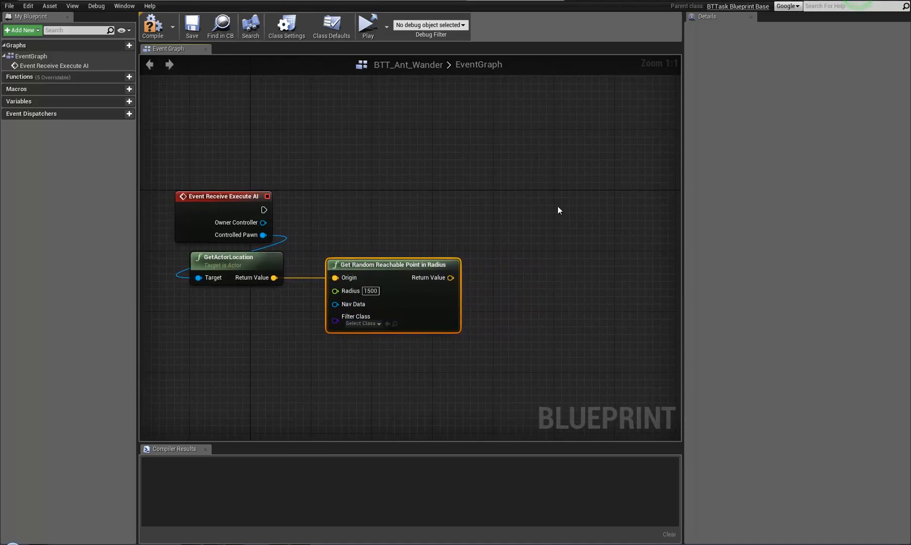
{"action": "right_click", "coordinate": [557, 206]}
{"action": "type", "text": "ai move"}
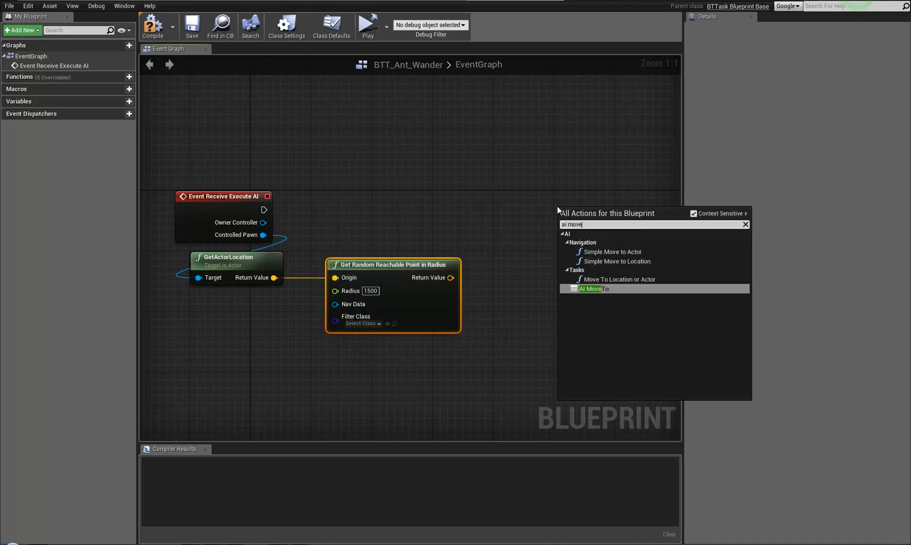
{"action": "left_click", "coordinate": [598, 288]}
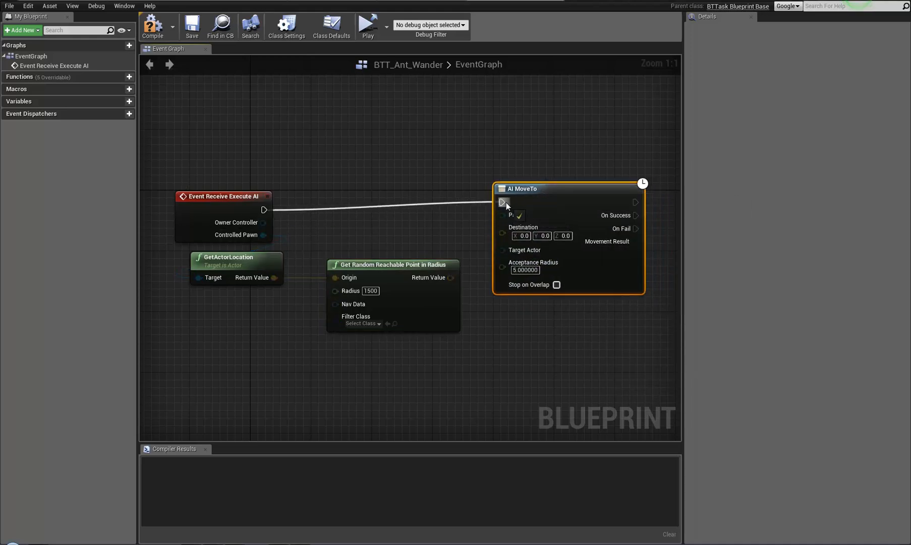
{"action": "left_click_drag", "start_coordinate": [451, 277], "coordinate": [493, 227]}
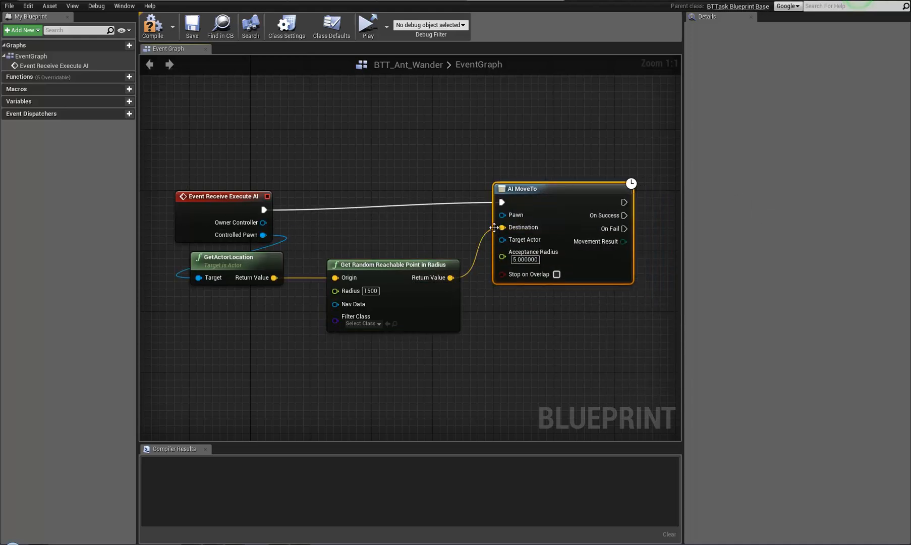
{"action": "left_click_drag", "start_coordinate": [270, 234], "coordinate": [502, 215]}
- Set AI MoveTo's Acceptance Radius to 50 and align the node with the event so their execution wire runs straight
{"action": "right_click_drag", "start_coordinate": [525, 314], "coordinate": [488, 321]}
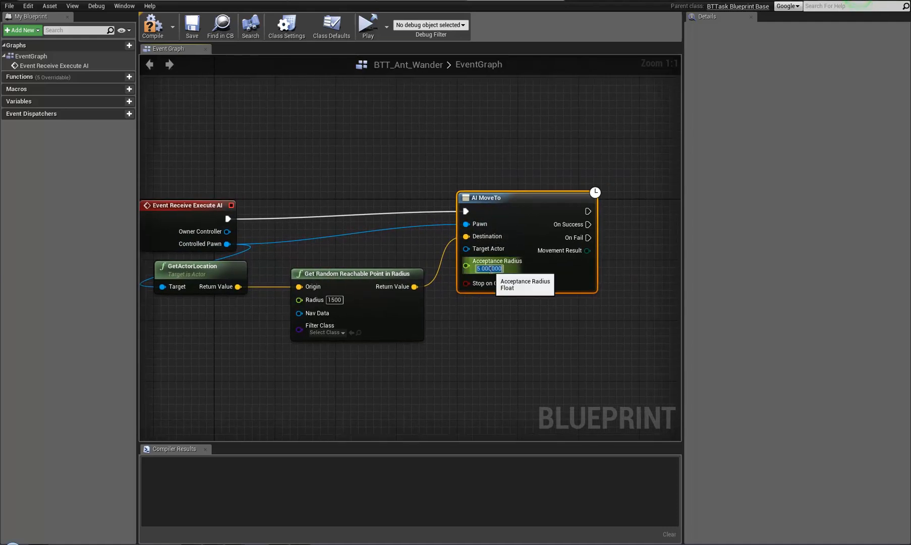
{"action": "type", "text": "50"}
{"action": "key", "text": "Return"}
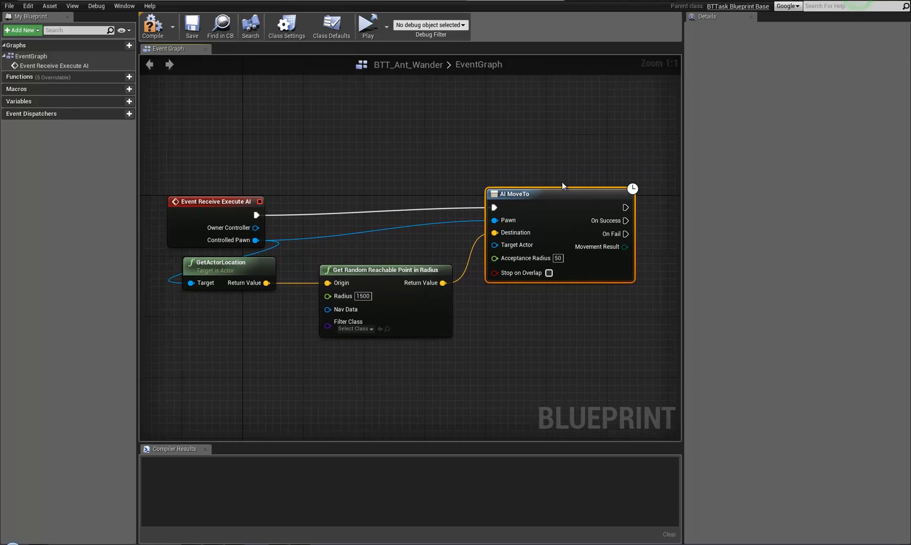
{"action": "right_click_drag", "start_coordinate": [564, 193], "coordinate": [507, 123]}
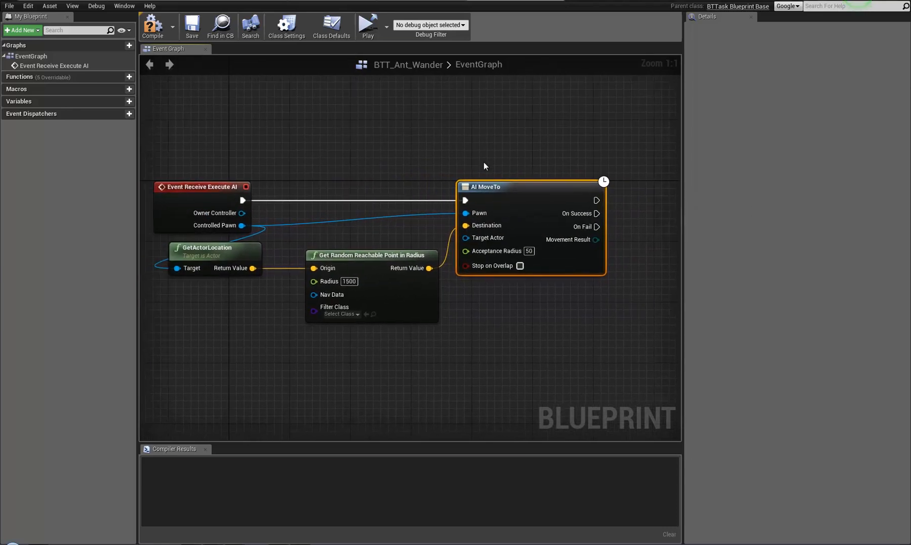
- Add a Finish Execute node and place it to the right of AI MoveTo
{"action": "scroll", "coordinate": [484, 309], "scroll_direction": "down", "scroll_amount": 1}
{"action": "right_click_drag", "start_coordinate": [484, 308], "coordinate": [383, 315]}
{"action": "scroll", "coordinate": [525, 244], "scroll_direction": "up", "scroll_amount": 1}
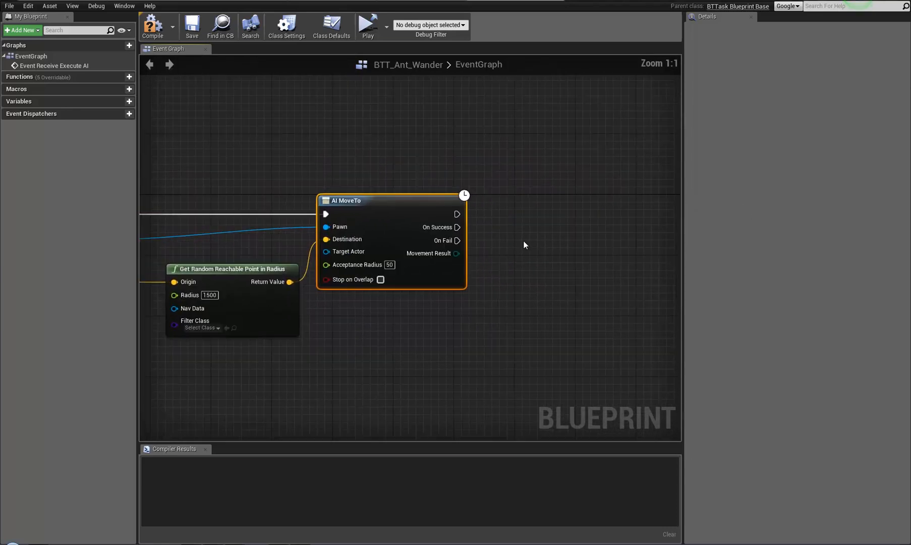
{"action": "right_click", "coordinate": [520, 228]}
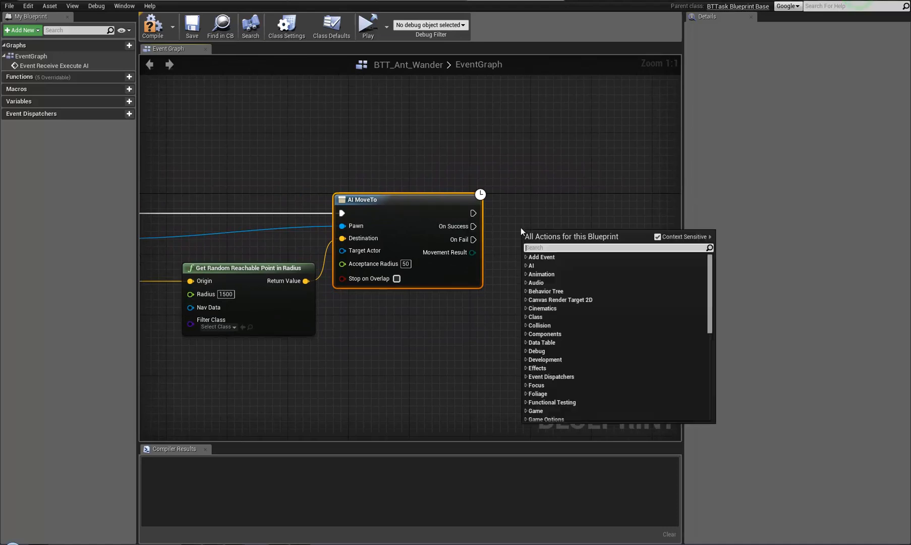
{"action": "type", "text": "seuc"}
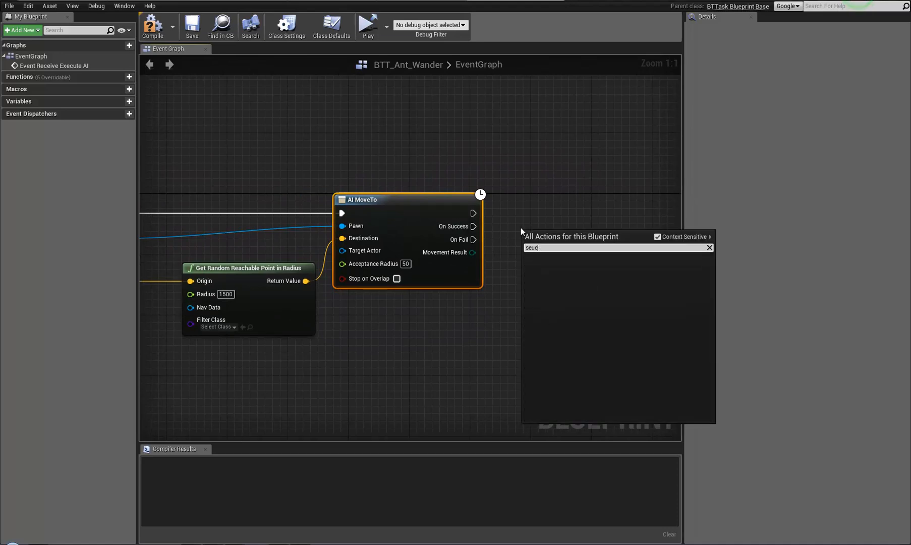
{"action": "key", "text": "BackSpace"}
{"action": "key", "text": "BackSpace"}
{"action": "key", "text": "BackSpace"}
{"action": "key", "text": "BackSpace"}
{"action": "type", "text": "finis"}
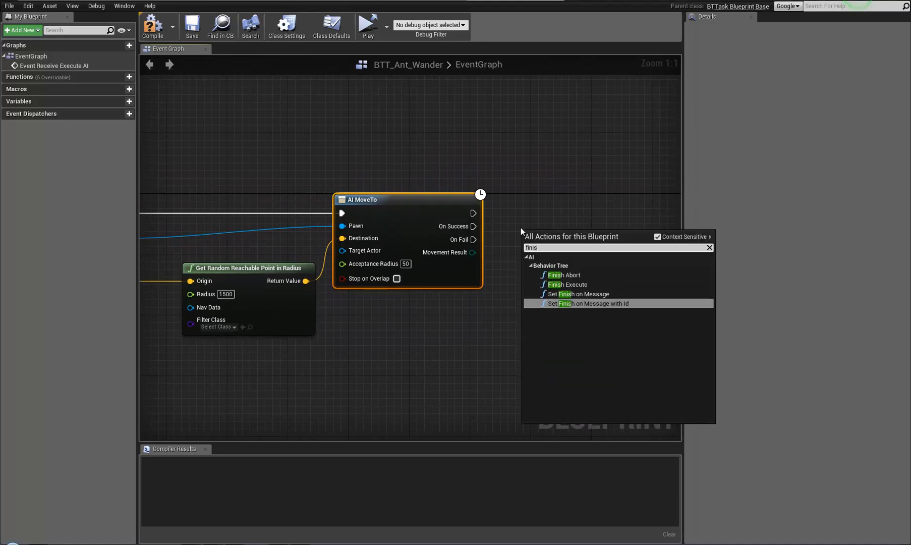
{"action": "left_click", "coordinate": [570, 284]}
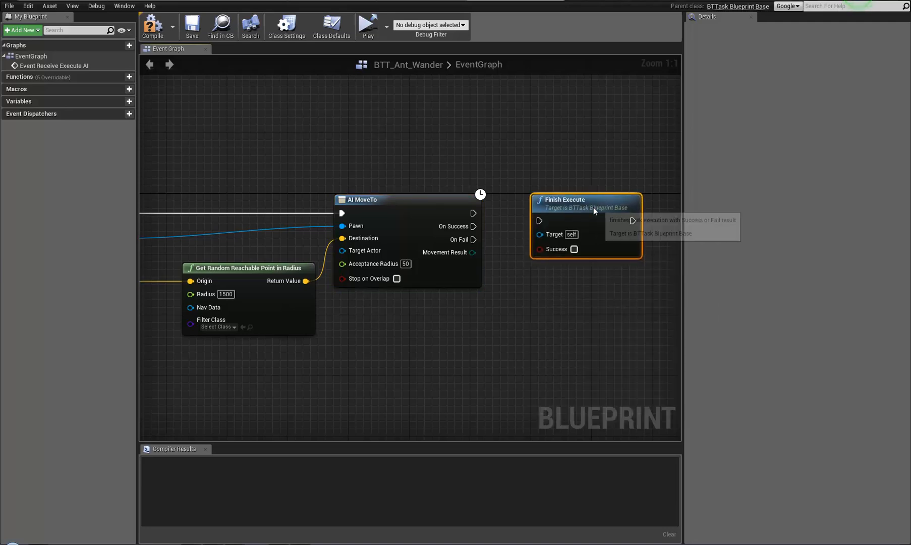
- Duplicate the Finish Execute node and place the copy below the original
{"action": "left_click", "coordinate": [606, 262]}
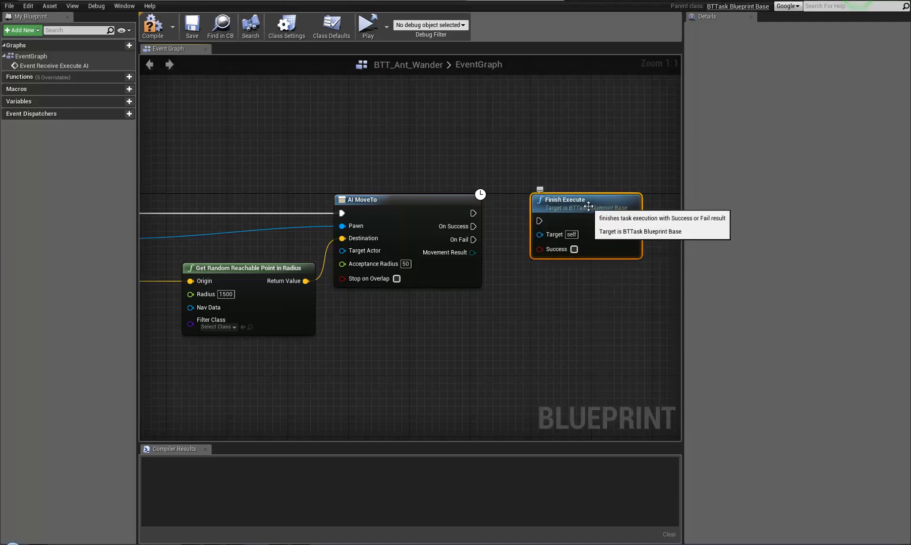
{"action": "key", "text": "ctrl+c"}
{"action": "key", "text": "ctrl+v"}
{"action": "left_click_drag", "start_coordinate": [629, 240], "coordinate": [560, 293]}
{"action": "right_click_drag", "start_coordinate": [268, 386], "coordinate": [399, 353]}
{"action": "scroll", "coordinate": [400, 353], "scroll_direction": "down", "scroll_amount": 2}
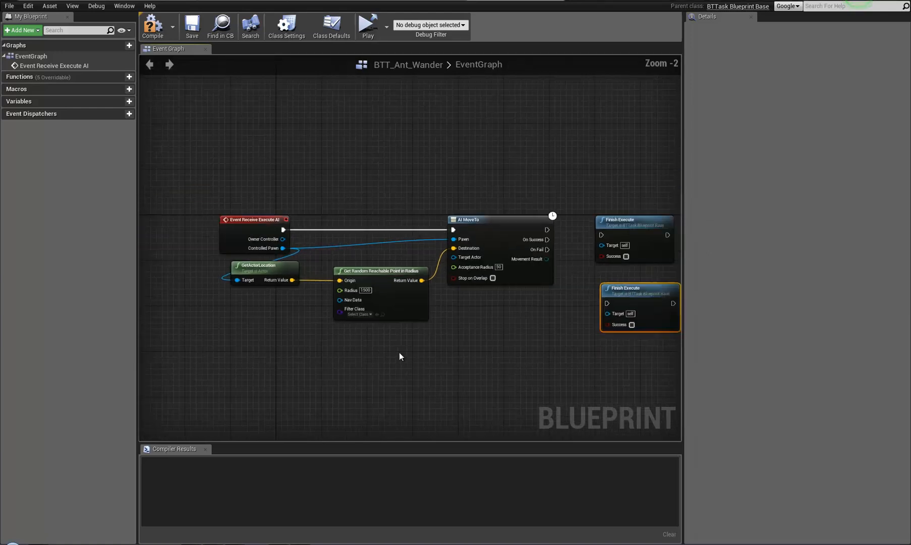
{"action": "scroll", "coordinate": [399, 356], "scroll_direction": "down", "scroll_amount": 2}
{"action": "left_click_drag", "start_coordinate": [470, 262], "coordinate": [481, 182]}
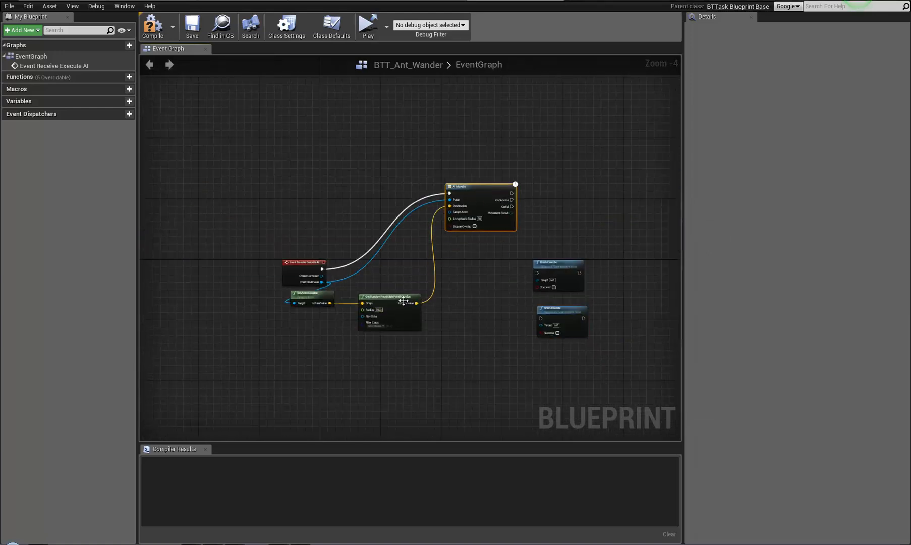
{"action": "key", "text": "ctrl+z"}
{"action": "left_click_drag", "start_coordinate": [403, 300], "coordinate": [409, 229]}
{"action": "key", "text": "ctrl+z"}
{"action": "left_click_drag", "start_coordinate": [330, 303], "coordinate": [349, 203]}
{"action": "key", "text": "ctrl+z"}
{"action": "key", "text": "ctrl+z"}
{"action": "left_click_drag", "start_coordinate": [304, 262], "coordinate": [304, 180]}
{"action": "key", "text": "ctrl+z"}
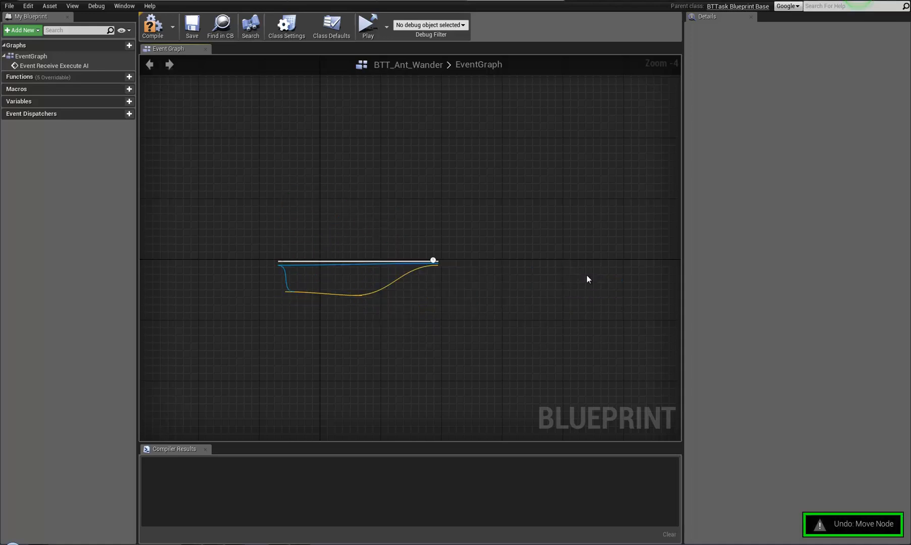
{"action": "left_click_drag", "start_coordinate": [566, 264], "coordinate": [573, 218]}
{"action": "key", "text": "ctrl+z"}
- Move the second Finish Execute node directly below the first and align their edges
{"action": "right_click_drag", "start_coordinate": [578, 292], "coordinate": [503, 279]}
{"action": "scroll", "coordinate": [503, 279], "scroll_direction": "up", "scroll_amount": 4}
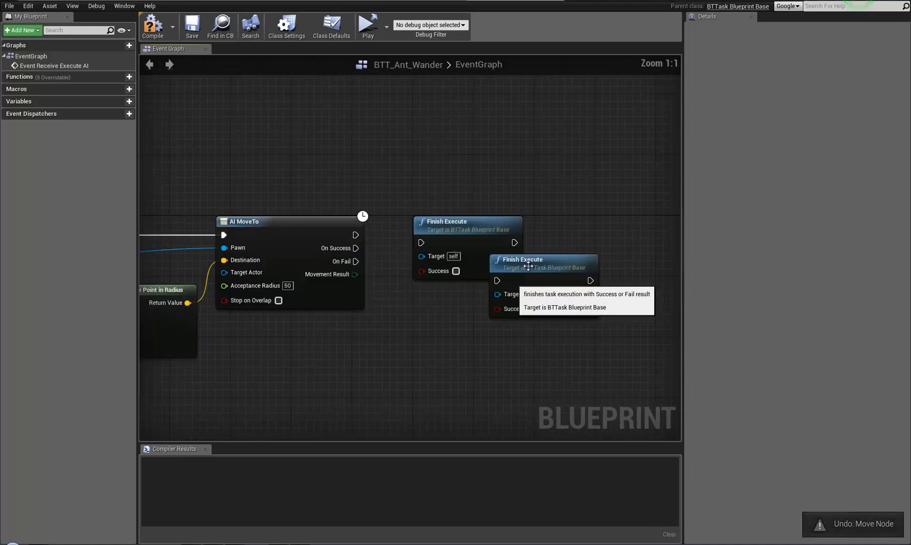
{"action": "left_click_drag", "start_coordinate": [538, 263], "coordinate": [464, 312]}
{"action": "right_click_drag", "start_coordinate": [396, 315], "coordinate": [430, 291]}
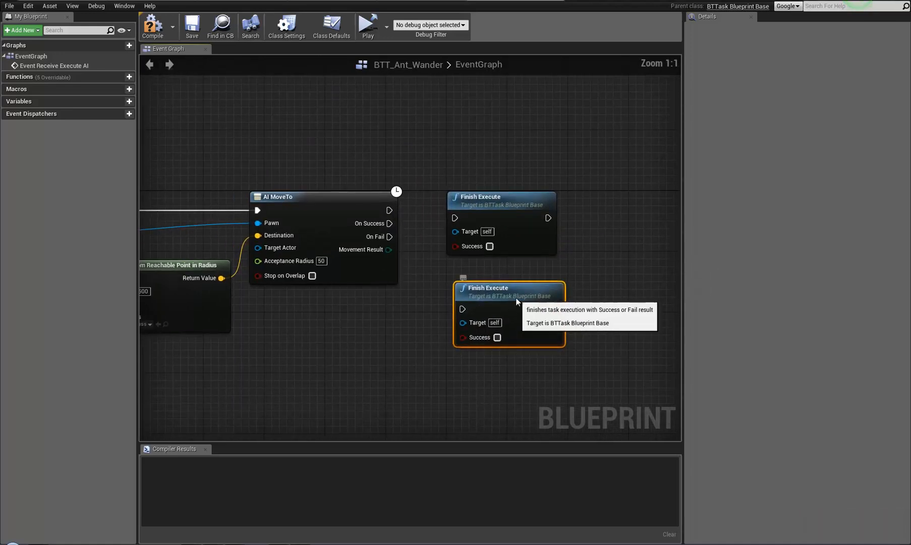
{"action": "left_click_drag", "start_coordinate": [515, 299], "coordinate": [505, 293]}
- Wire AI MoveTo's On Success to the upper Finish Execute with Success enabled, and On Fail to the lower Finish Execute
{"action": "left_click_drag", "start_coordinate": [390, 224], "coordinate": [453, 222]}
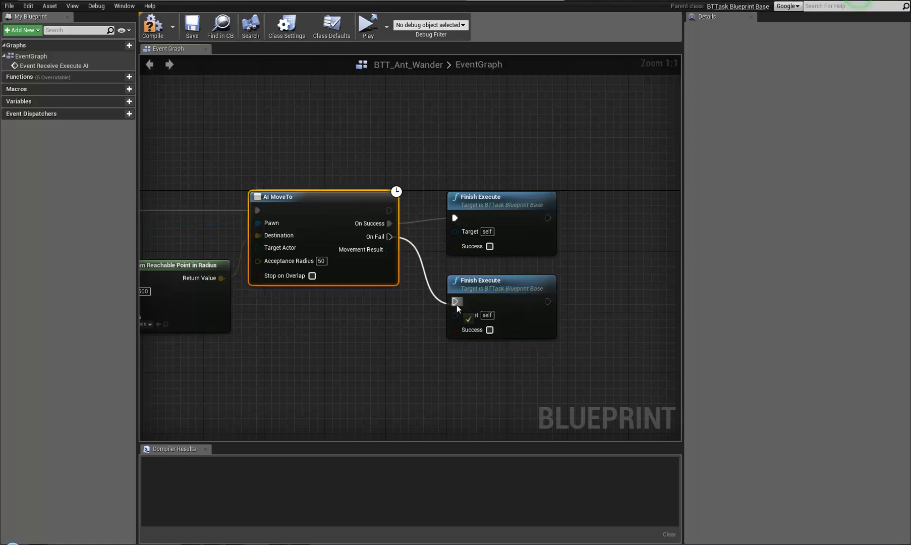
{"action": "left_click_drag", "start_coordinate": [456, 305], "coordinate": [457, 303]}
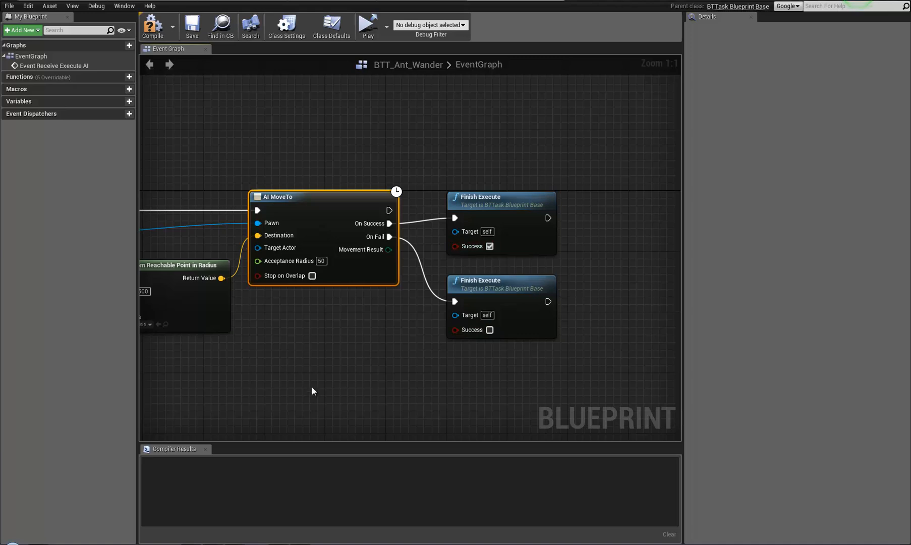
- Compile the BTT_Ant_Wander blueprint
{"action": "right_click_drag", "start_coordinate": [312, 388], "coordinate": [322, 387]}
{"action": "right_click_drag", "start_coordinate": [477, 133], "coordinate": [484, 144]}
{"action": "left_click_drag", "start_coordinate": [494, 175], "coordinate": [565, 389]}
{"action": "right_click_drag", "start_coordinate": [604, 341], "coordinate": [500, 347]}
{"action": "right_click_drag", "start_coordinate": [307, 366], "coordinate": [499, 346]}
{"action": "scroll", "coordinate": [359, 357], "scroll_direction": "down", "scroll_amount": 3}
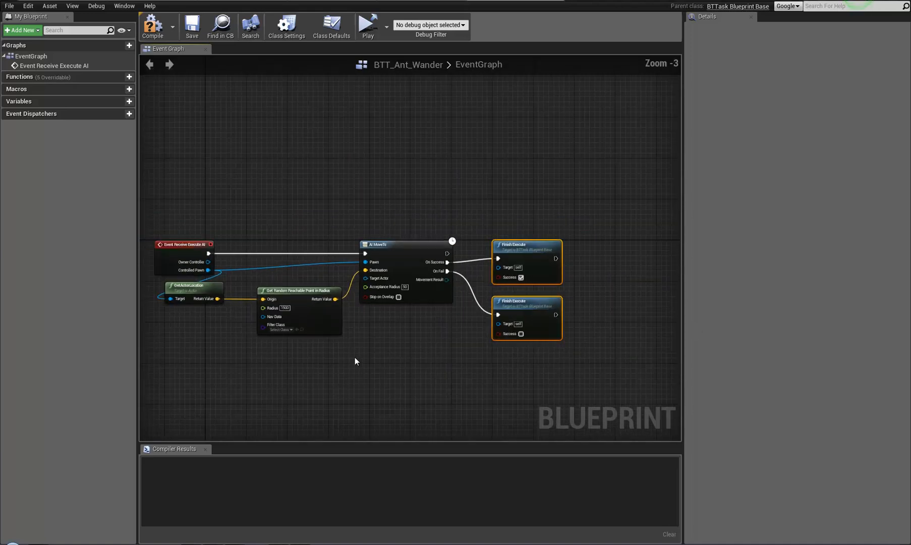
{"action": "right_click_drag", "start_coordinate": [355, 357], "coordinate": [438, 334]}
{"action": "left_click", "coordinate": [155, 39]}
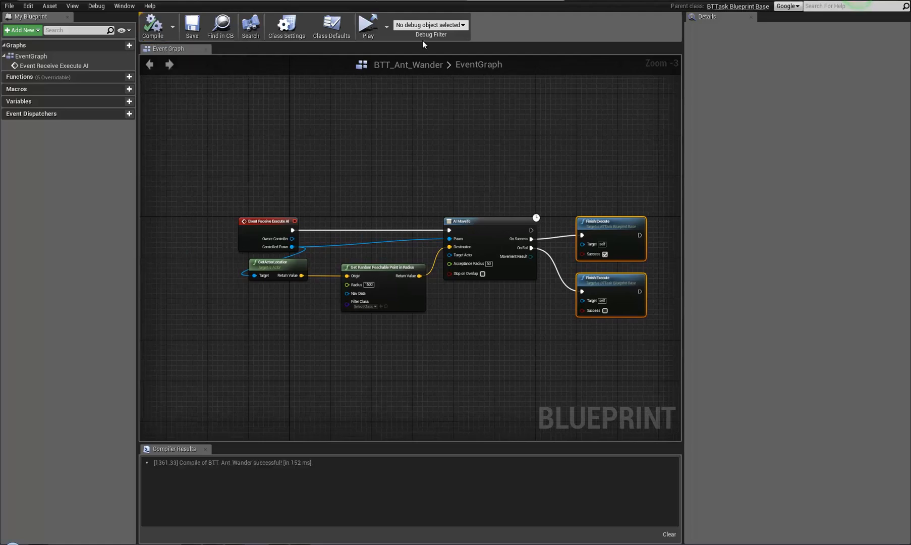
- Return to the ant's behavior tree and add the BTT Ant Wander task under the Sequence, to the left of Wait
{"action": "left_click", "coordinate": [421, 3]}
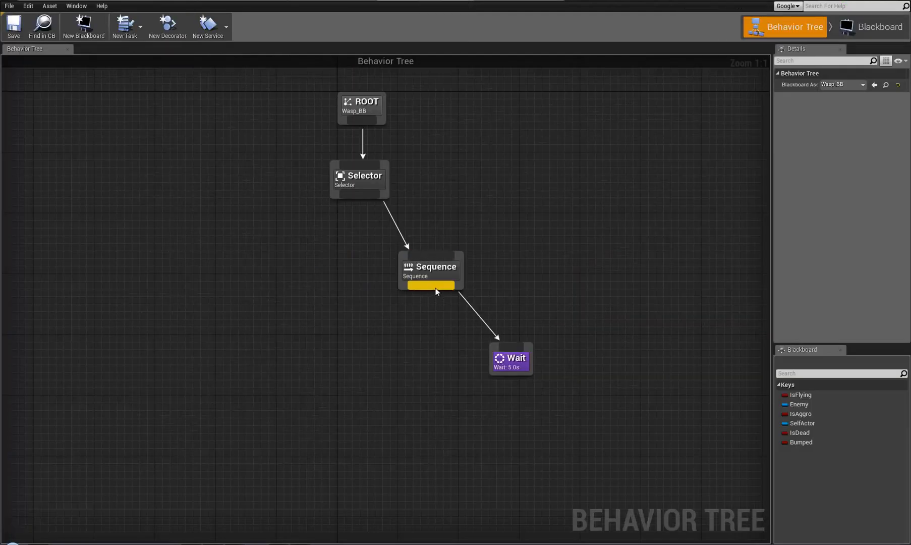
{"action": "left_click_drag", "start_coordinate": [433, 333], "coordinate": [433, 335]}
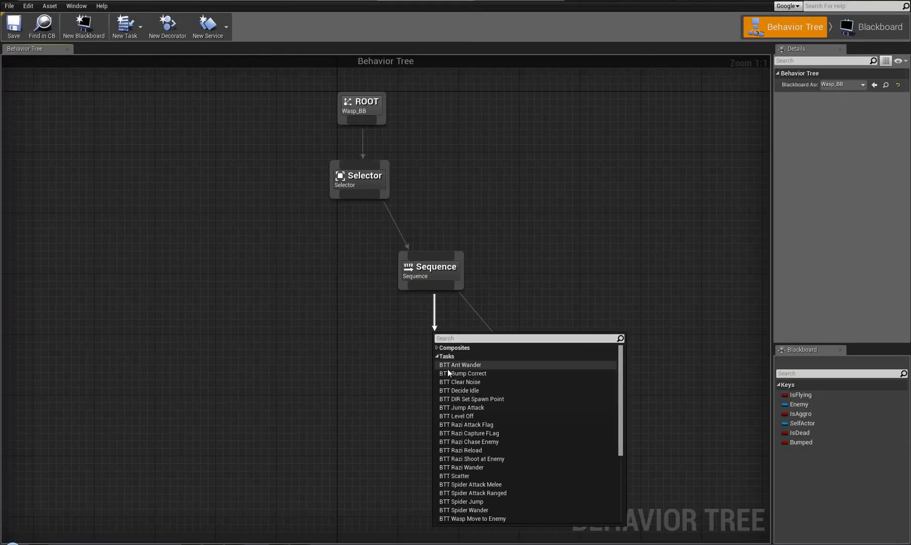
{"action": "left_click", "coordinate": [468, 366]}
{"action": "left_click_drag", "start_coordinate": [467, 365], "coordinate": [398, 376]}
- Set the Wait task's wait time to 10.0 seconds and its random deviation to 5.0
{"action": "left_click", "coordinate": [511, 372]}
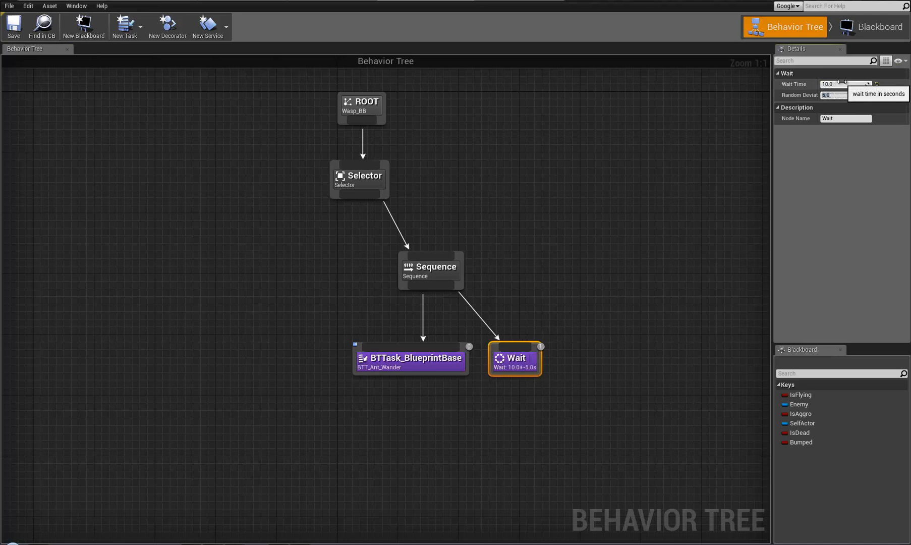
- Move the Sequence node with its BTT_Ant_Wander and Wait tasks so that the group sits directly beneath the Selector
{"action": "right_click_drag", "start_coordinate": [571, 284], "coordinate": [575, 248]}
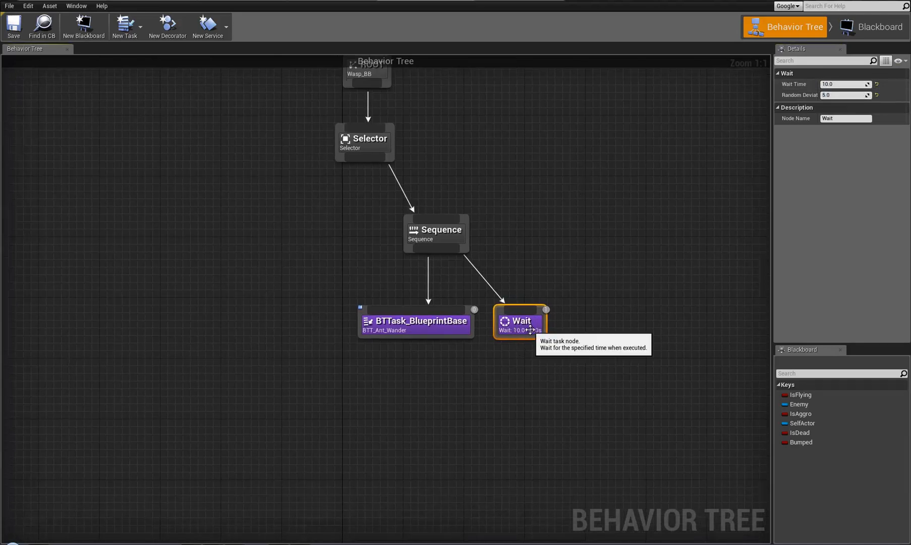
{"action": "right_click_drag", "start_coordinate": [408, 326], "coordinate": [451, 337]}
{"action": "right_click_drag", "start_coordinate": [371, 256], "coordinate": [378, 269]}
{"action": "left_click_drag", "start_coordinate": [427, 399], "coordinate": [700, 263]}
{"action": "left_click_drag", "start_coordinate": [502, 260], "coordinate": [422, 257]}
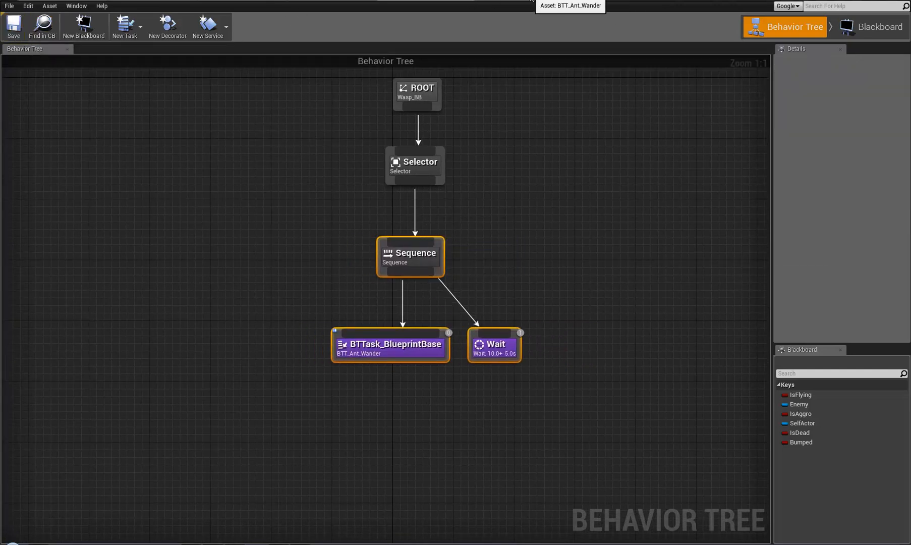
- Save the BTT_Ant_Wander task and the Ant_AnimBP animation blueprint
{"action": "left_click", "coordinate": [531, 0]}
{"action": "left_click", "coordinate": [191, 25]}
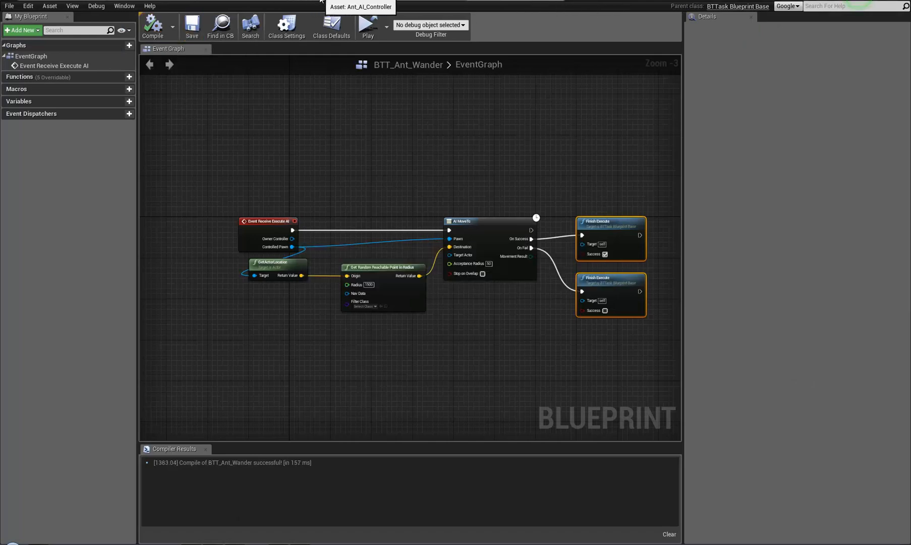
{"action": "left_click", "coordinate": [321, 1]}
{"action": "left_click", "coordinate": [235, 1]}
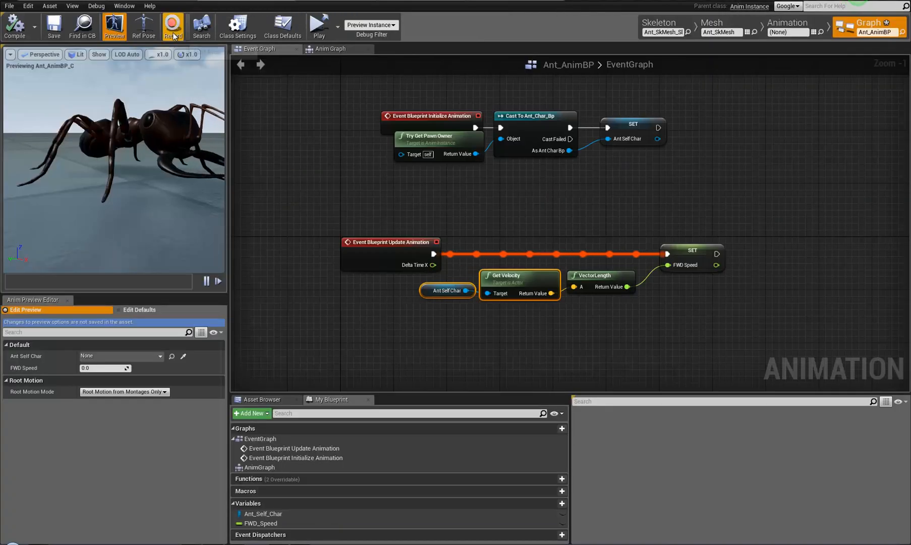
{"action": "left_click", "coordinate": [54, 25]}
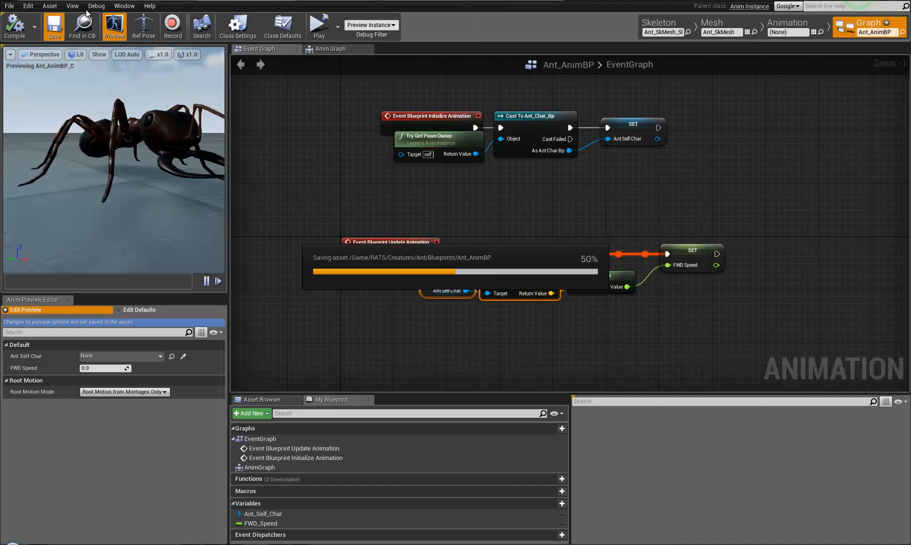
- Return to the SpiderSpawnTest level and place an Ant_Char_Bp character on the open floor
{"action": "left_click", "coordinate": [132, 1]}
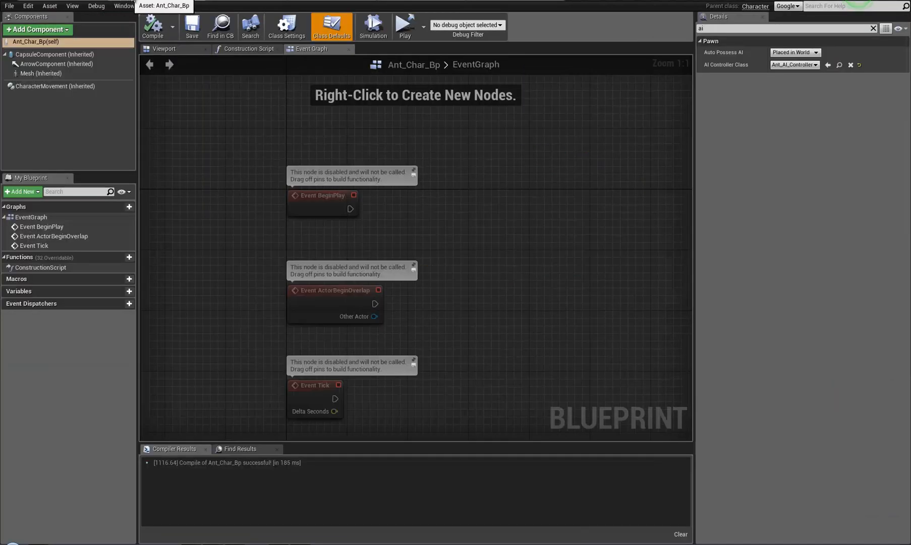
{"action": "left_click", "coordinate": [79, 1]}
{"action": "right_click_drag", "start_coordinate": [521, 289], "coordinate": [858, 323]}
{"action": "right_click_drag", "start_coordinate": [453, 232], "coordinate": [676, 235]}
{"action": "left_click_drag", "start_coordinate": [316, 514], "coordinate": [373, 328]}
- Deactivate the SpiderSpawner in the level by turning off its Active option
{"action": "left_click", "coordinate": [540, 203]}
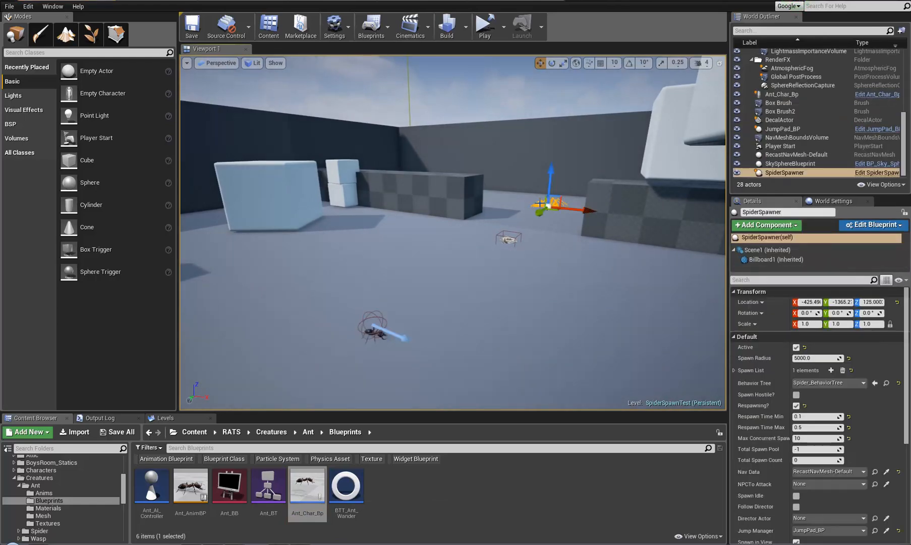
{"action": "left_click", "coordinate": [799, 348]}
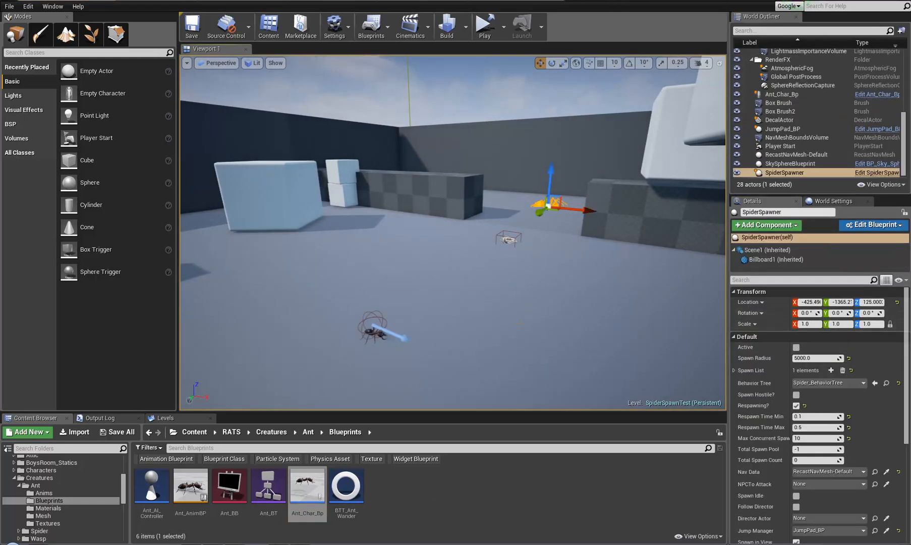
- Run the level in Simulate mode, examine the ant's movement and animation up close, and stop the simulation
{"action": "right_click_drag", "start_coordinate": [499, 119], "coordinate": [499, 140]}
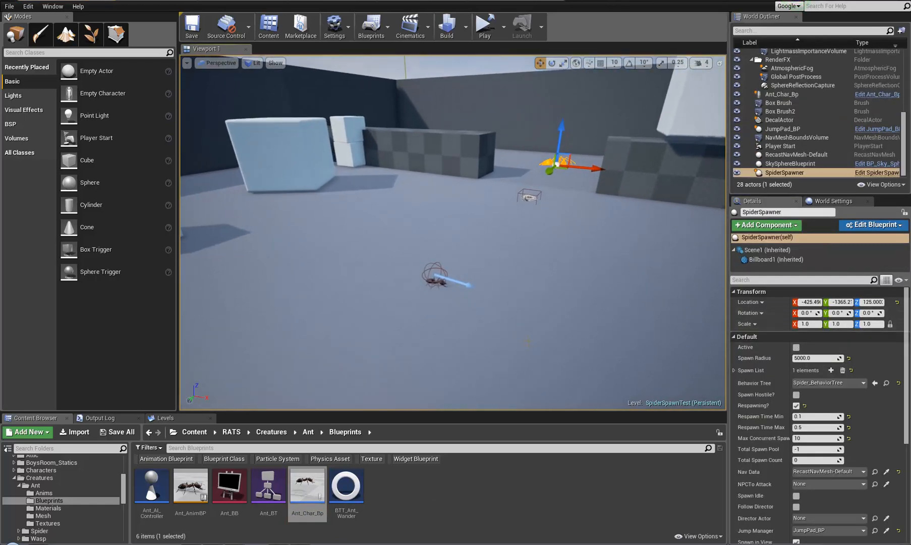
{"action": "left_click", "coordinate": [504, 29]}
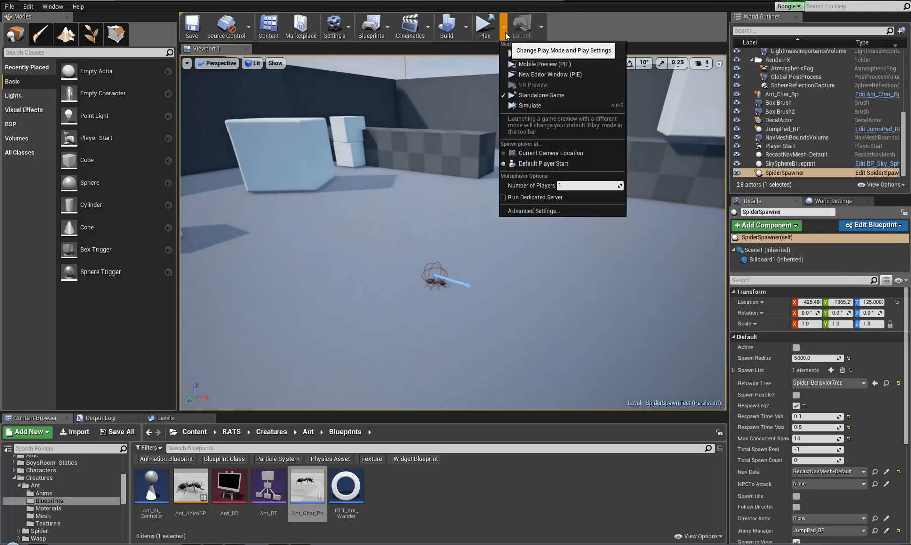
{"action": "left_click", "coordinate": [535, 106]}
{"action": "right_click_drag", "start_coordinate": [284, 298], "coordinate": [396, 293]}
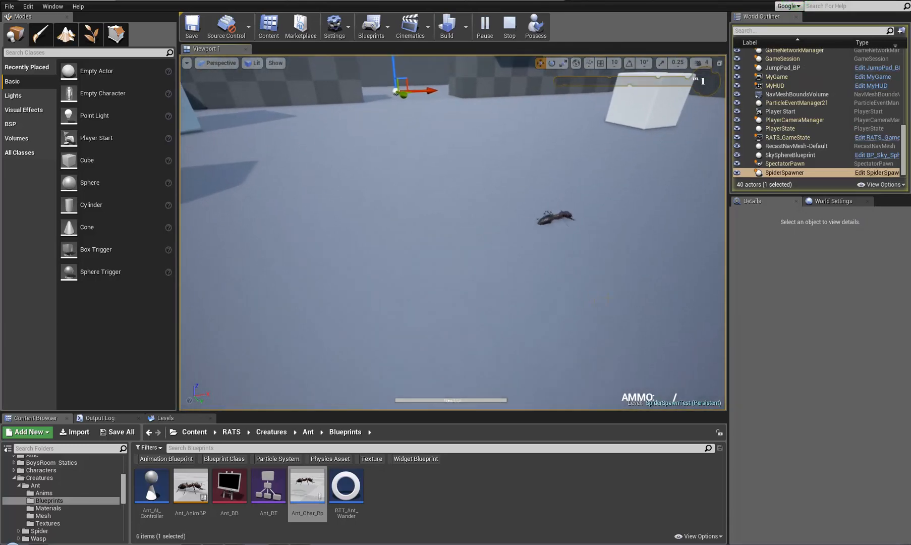
{"action": "right_click_drag", "start_coordinate": [602, 300], "coordinate": [692, 230]}
{"action": "key", "text": "w"}
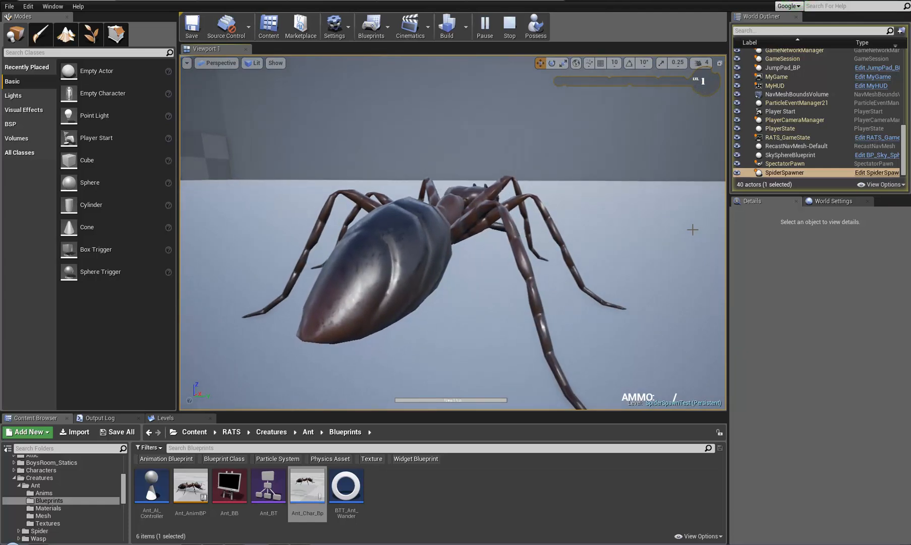
{"action": "right_click_drag", "start_coordinate": [693, 230], "coordinate": [697, 243]}
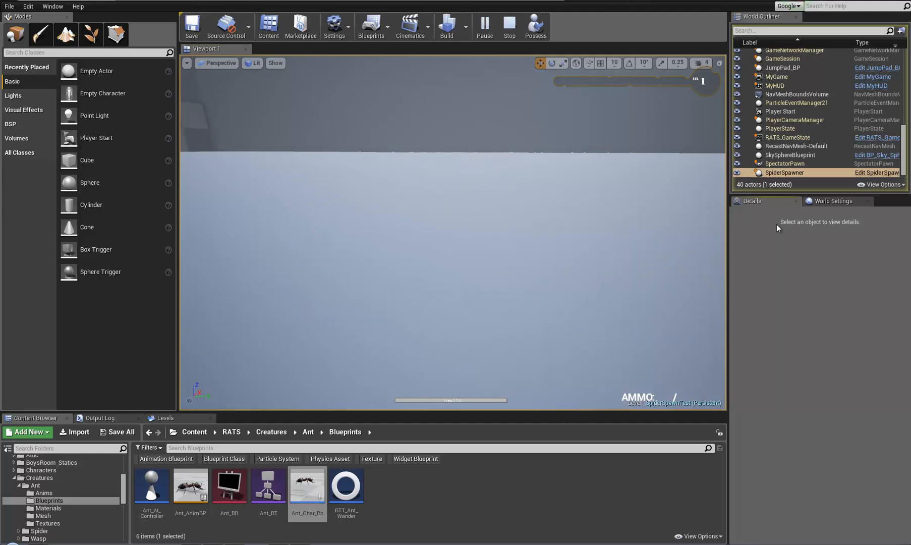
{"action": "right_click_drag", "start_coordinate": [397, 298], "coordinate": [314, 167]}
{"action": "left_click", "coordinate": [315, 164]}
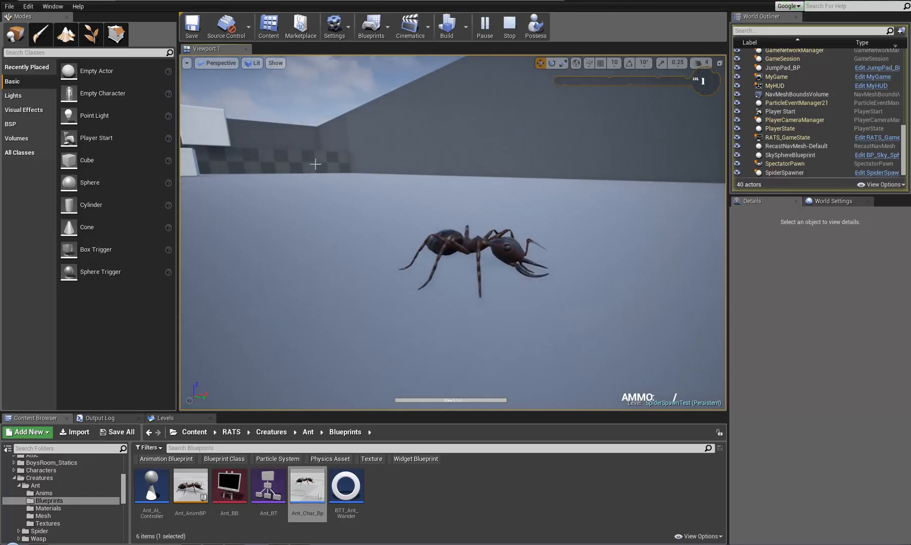
{"action": "left_click", "coordinate": [510, 25]}
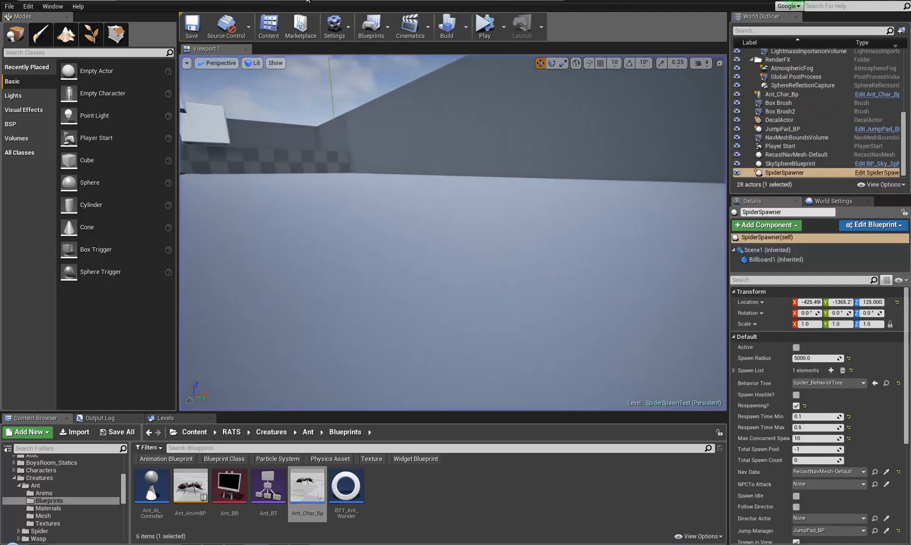
- In Ant_Char_Bp's CharacterMovement component, set Max Walk Speed to 100 and Max Walk Speed Crouched to 50, and compile the blueprint
{"action": "left_click", "coordinate": [150, 1]}
{"action": "left_click", "coordinate": [43, 86]}
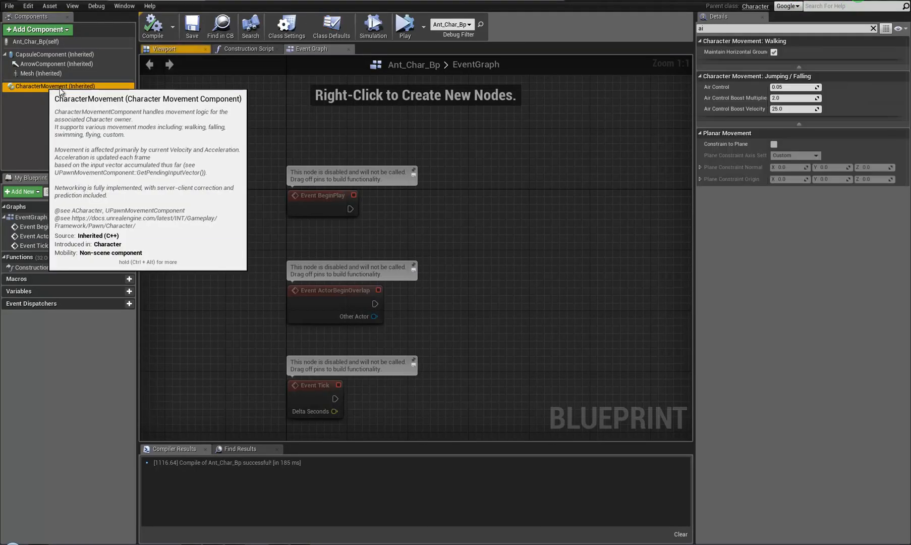
{"action": "left_click", "coordinate": [873, 29]}
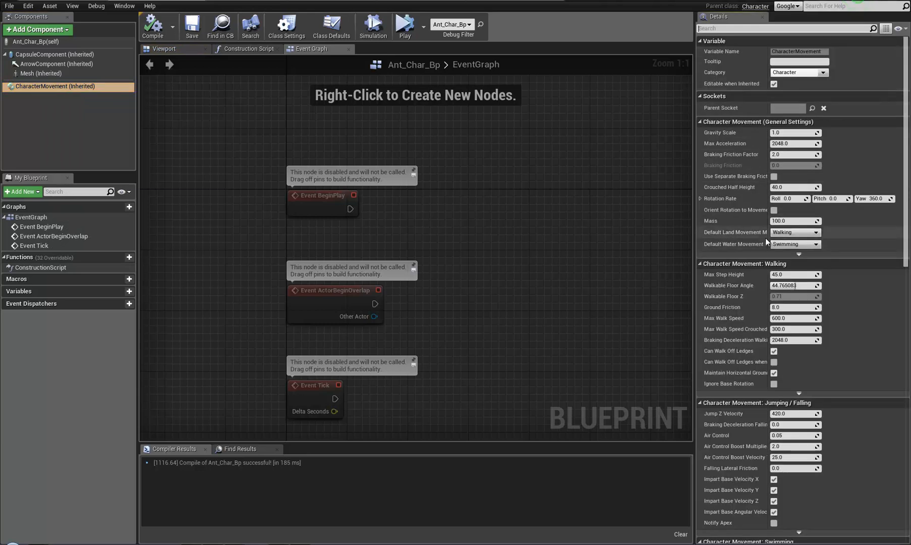
{"action": "left_click_drag", "start_coordinate": [768, 234], "coordinate": [786, 234]}
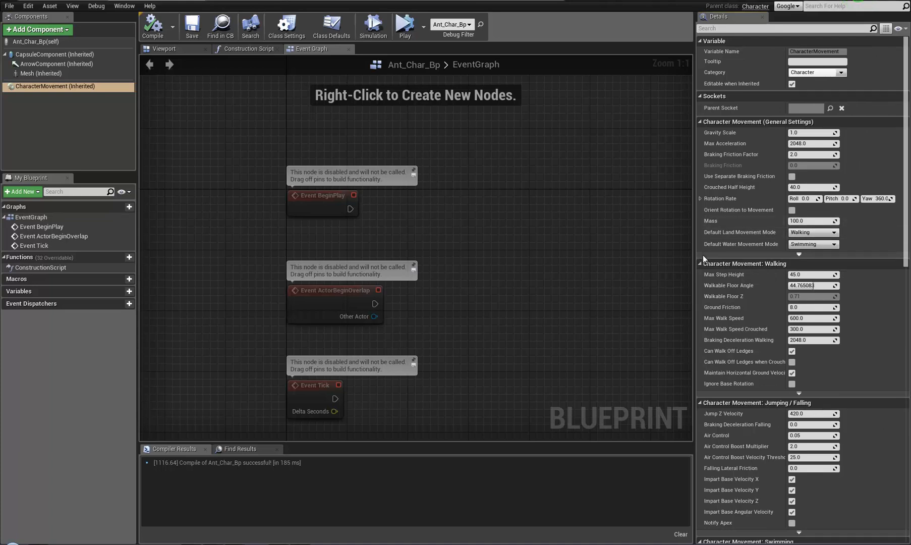
{"action": "left_click", "coordinate": [808, 318]}
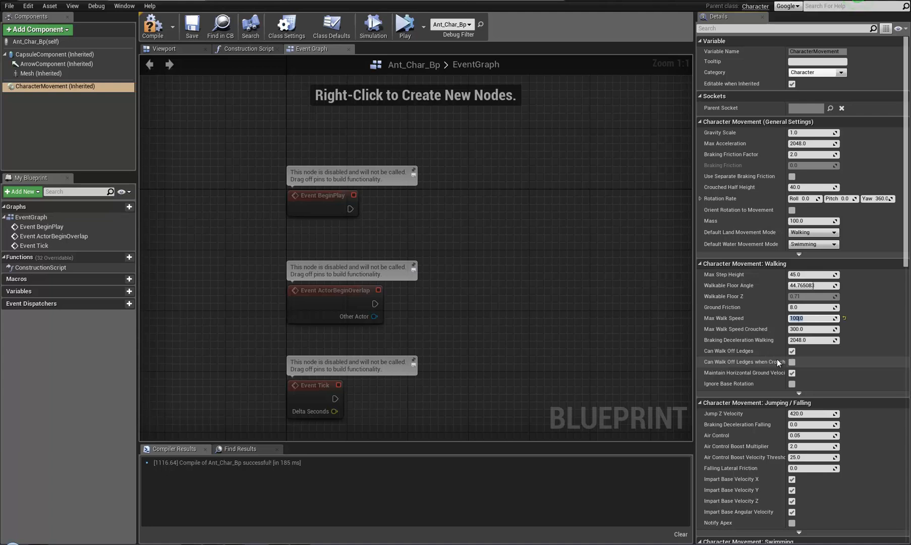
{"action": "left_click", "coordinate": [817, 328]}
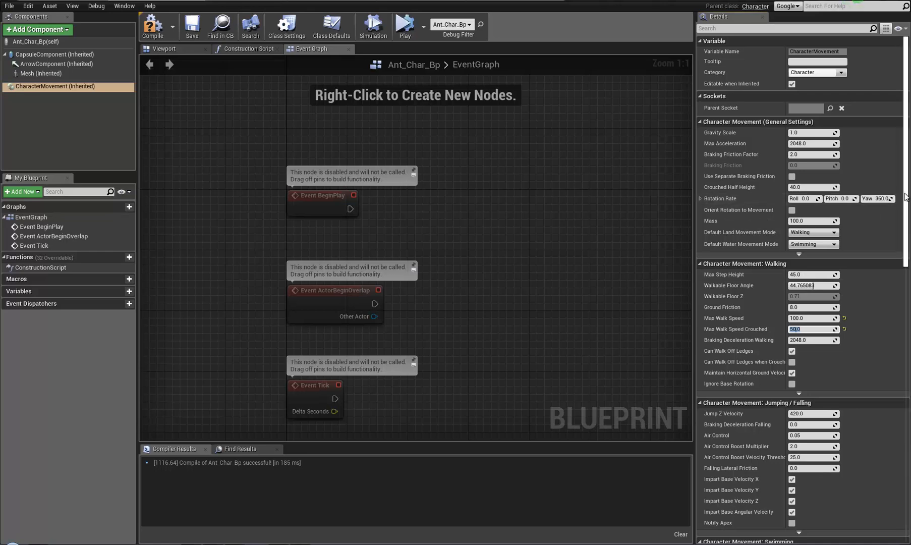
{"action": "left_click_drag", "start_coordinate": [906, 197], "coordinate": [877, 155]}
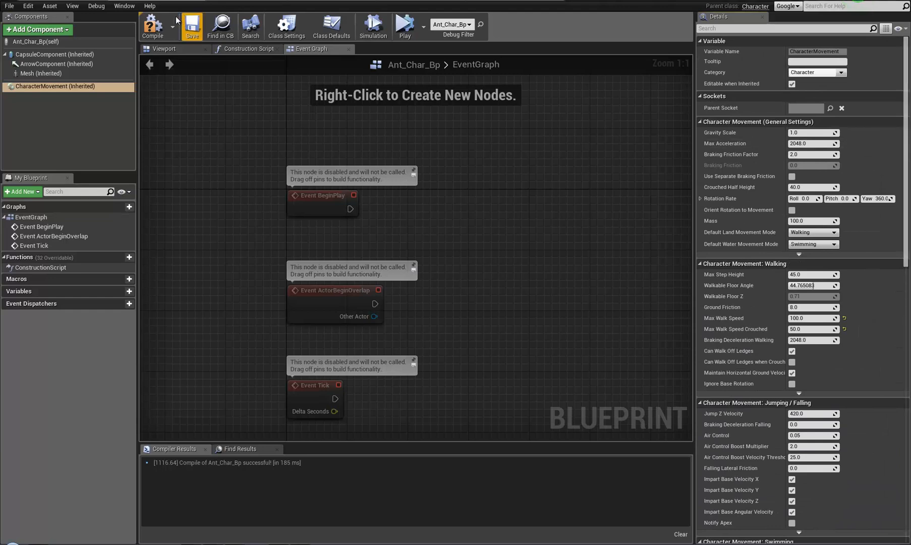
{"action": "left_click", "coordinate": [152, 23]}
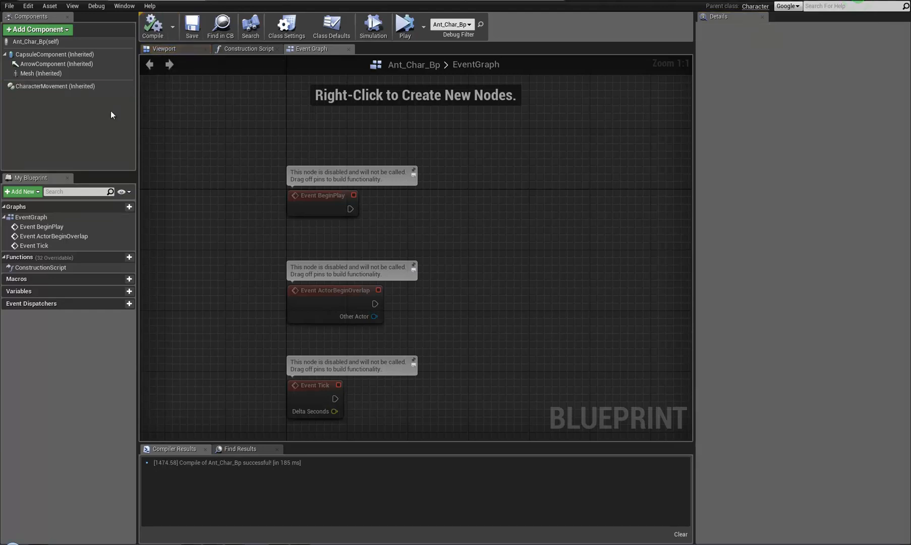
- Simulate the level again to check the ant's walking speed, and stop the simulation
{"action": "left_click", "coordinate": [55, 86]}
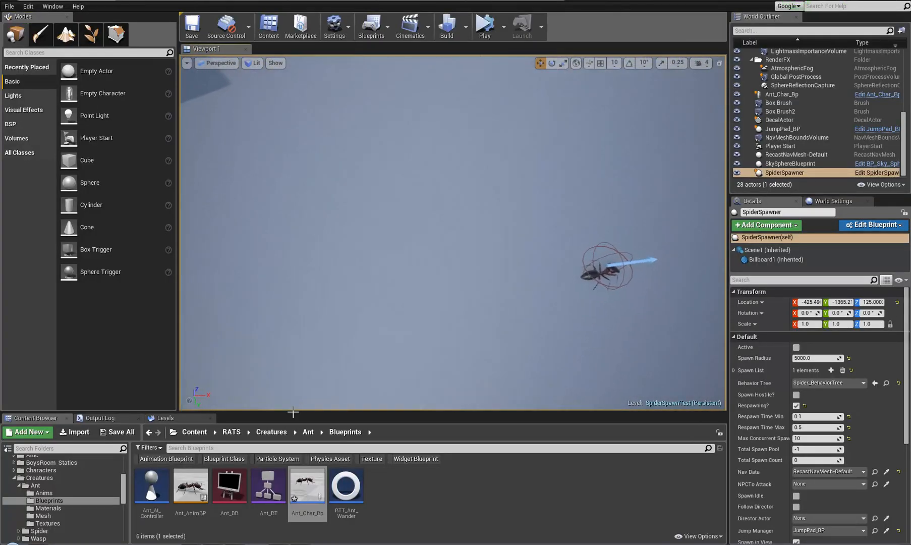
{"action": "left_click", "coordinate": [485, 25]}
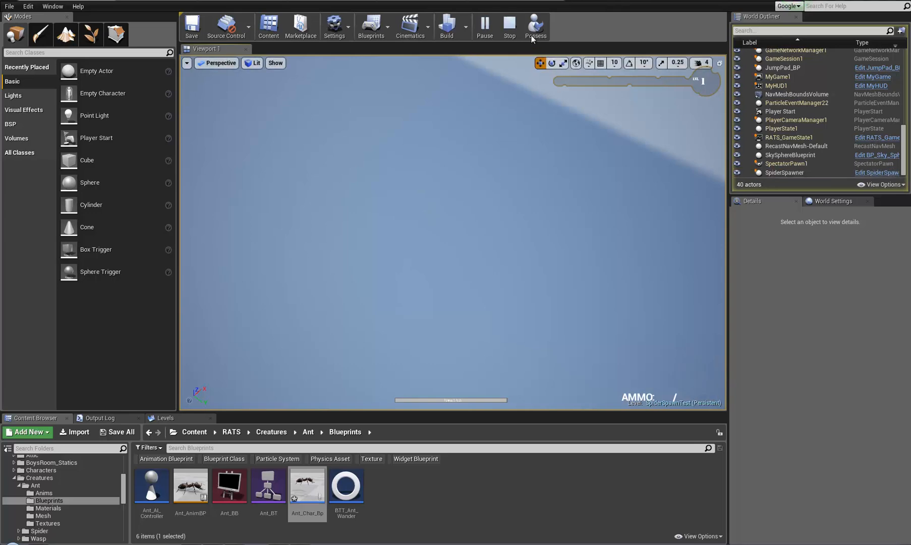
{"action": "left_click", "coordinate": [511, 27]}
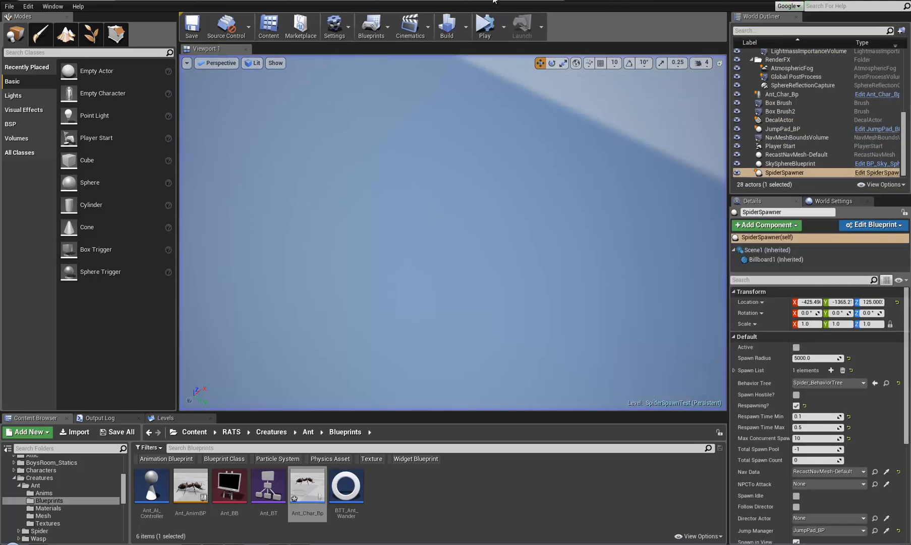
- Show all advanced details for the Ant_Char_Bp class defaults and look through its Pawn and Replication properties
{"action": "left_click", "coordinate": [168, 1]}
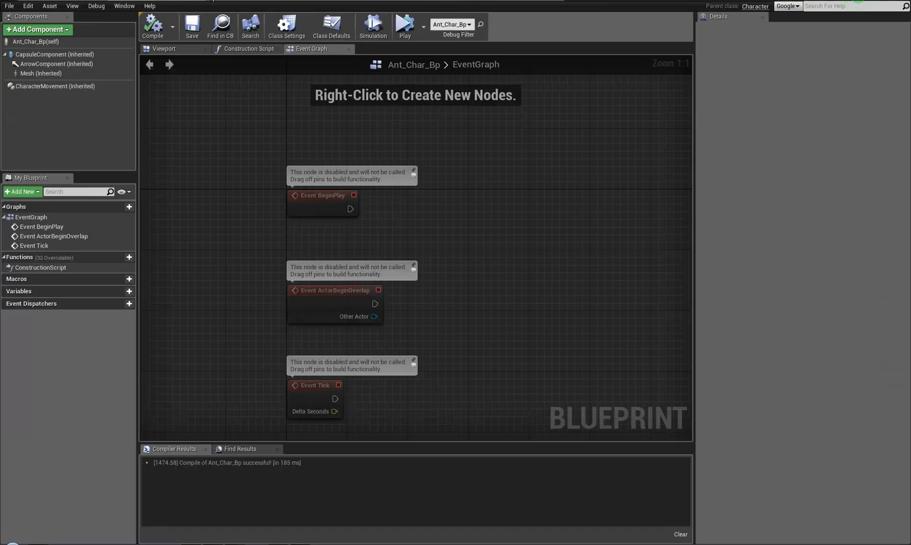
{"action": "left_click", "coordinate": [47, 41]}
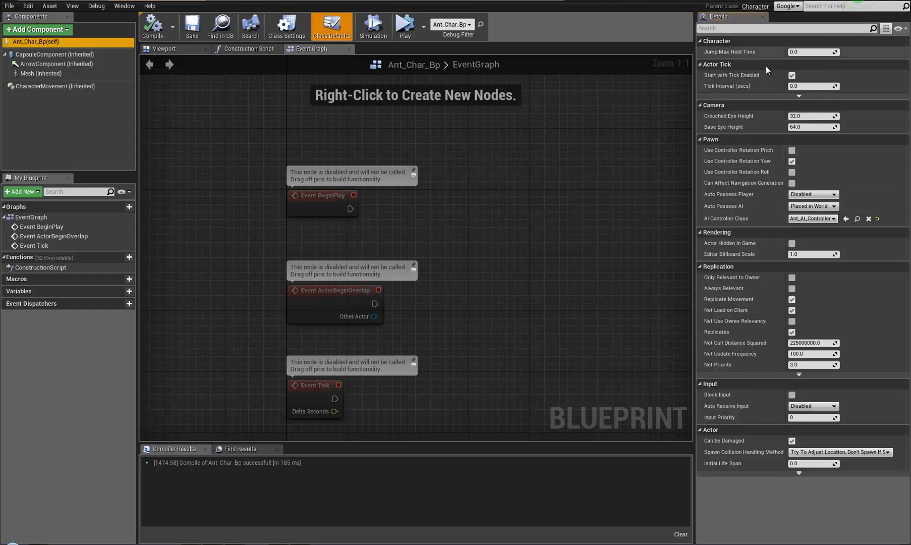
{"action": "left_click", "coordinate": [899, 28]}
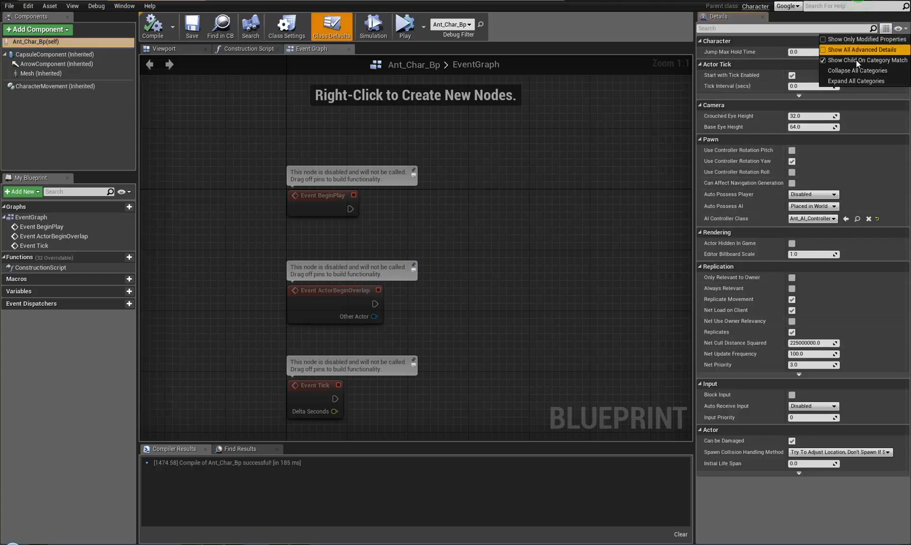
{"action": "left_click", "coordinate": [856, 54]}
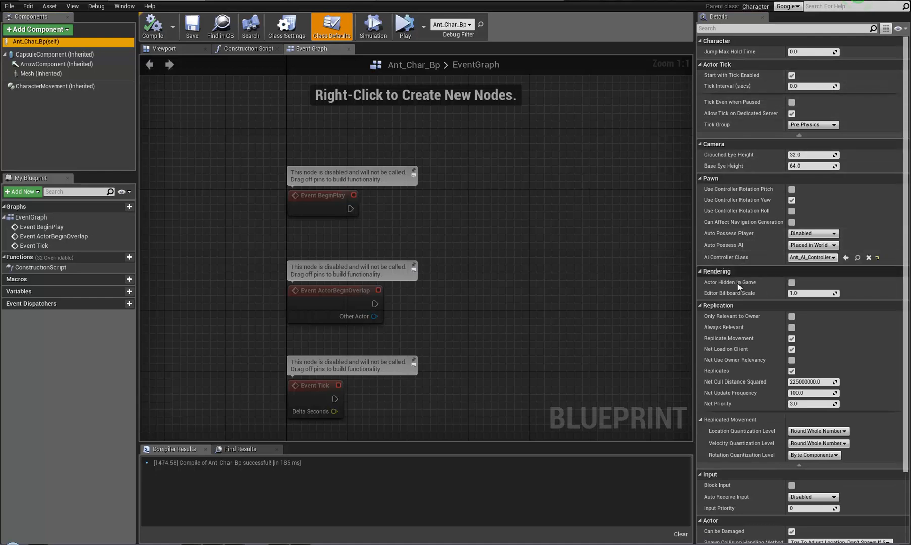
{"action": "scroll", "coordinate": [735, 380], "scroll_direction": "down", "scroll_amount": 3}
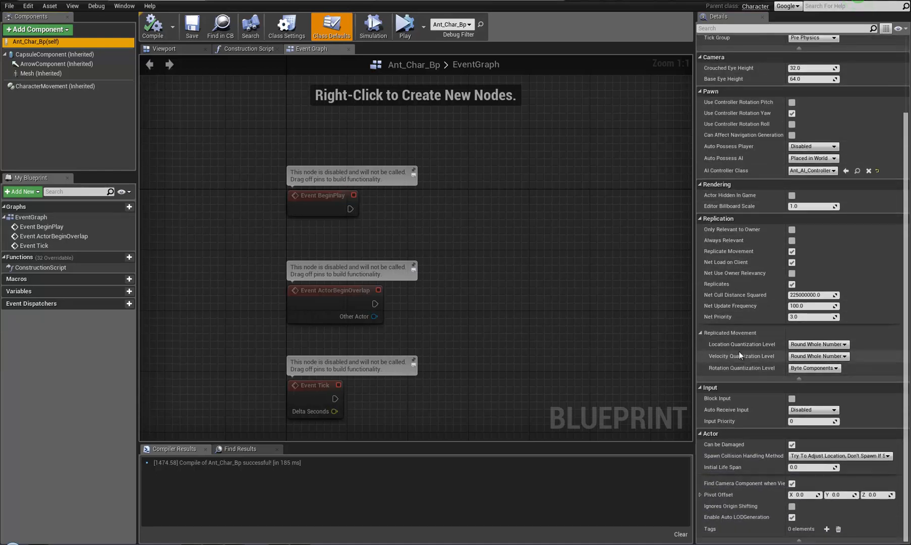
{"action": "scroll", "coordinate": [759, 181], "scroll_direction": "up", "scroll_amount": 3}
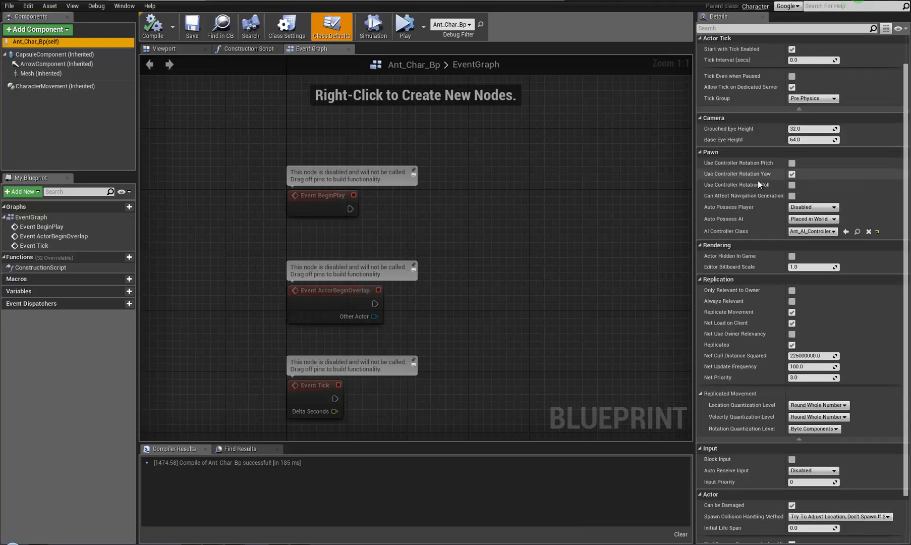
- Set the Rotation Rate yaw of Ant_Char_Bp's CharacterMovement component to 160
{"action": "left_click", "coordinate": [64, 87]}
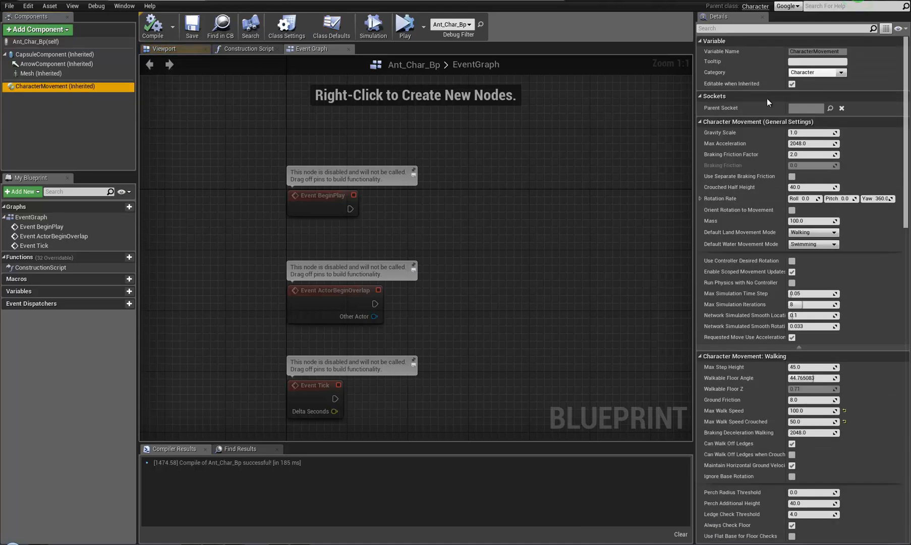
{"action": "left_click", "coordinate": [880, 198]}
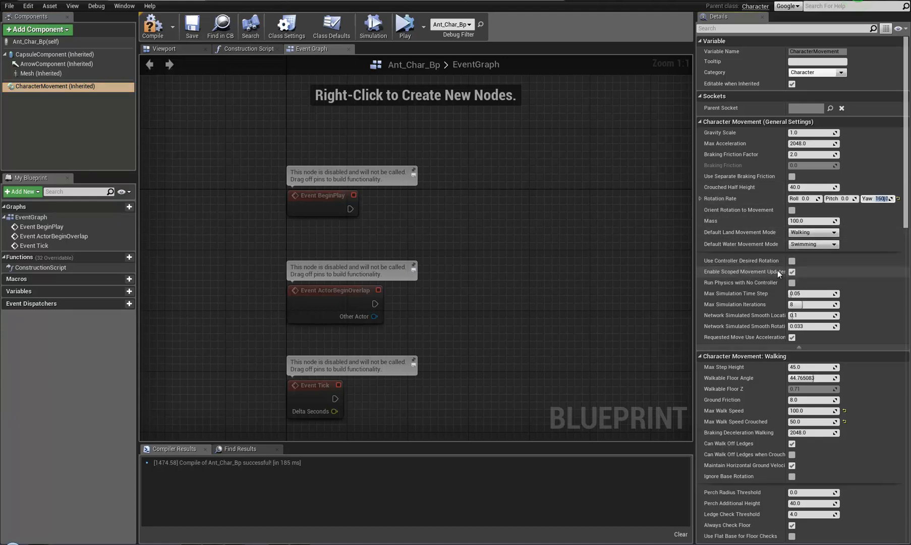
{"action": "left_click_drag", "start_coordinate": [785, 267], "coordinate": [804, 266]}
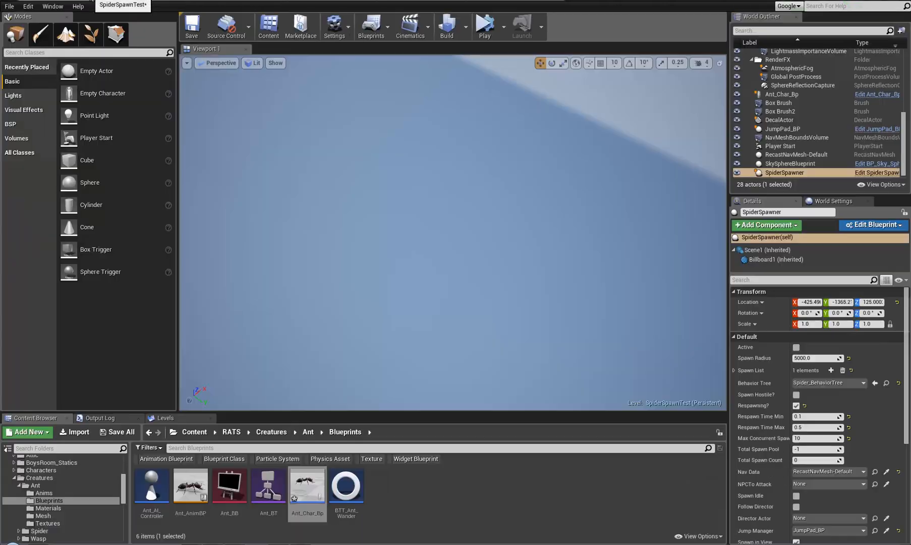
- Open the Spider_AIChar blueprint from the Spider creature's Blueprints folder and examine its CharacterMovement settings for reference
{"action": "left_click", "coordinate": [19, 530]}
{"action": "scroll", "coordinate": [56, 527], "scroll_direction": "down", "scroll_amount": 2}
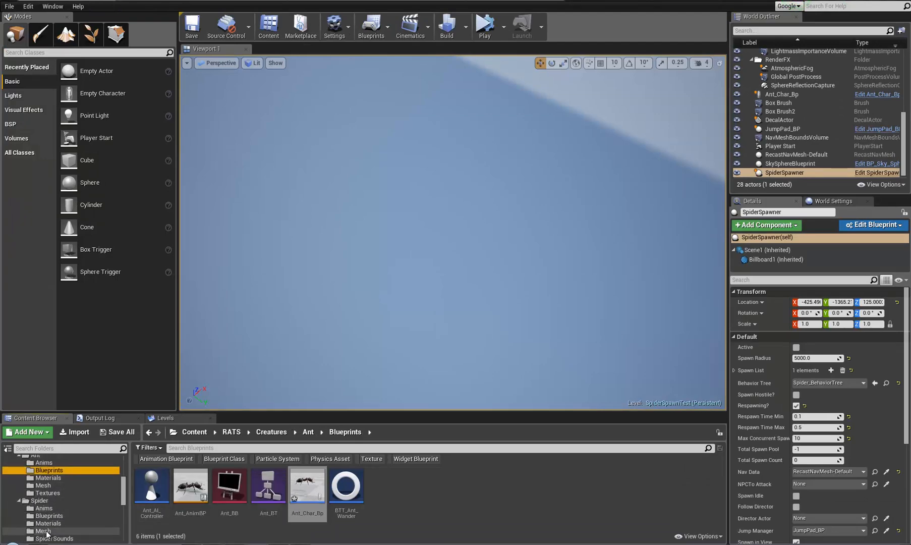
{"action": "left_click", "coordinate": [45, 531]}
{"action": "double_click", "coordinate": [152, 486]}
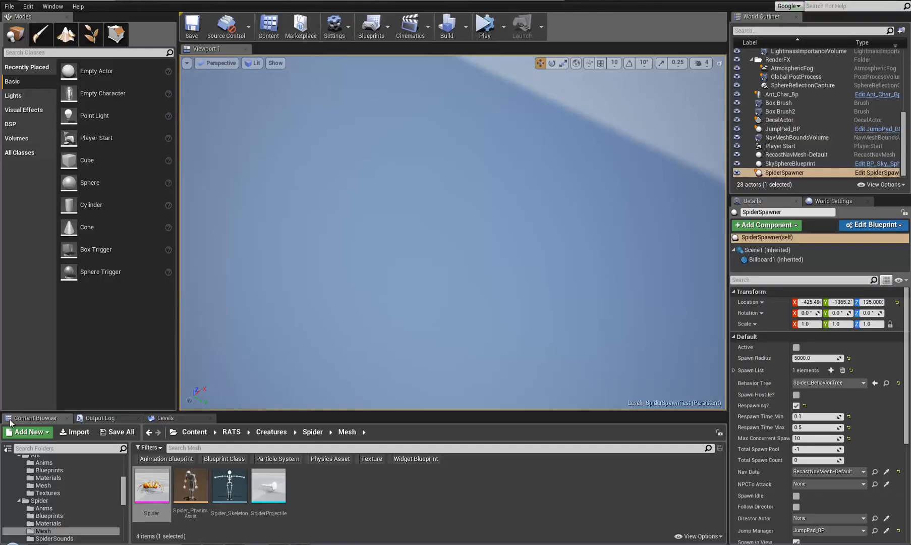
{"action": "left_click", "coordinate": [48, 516]}
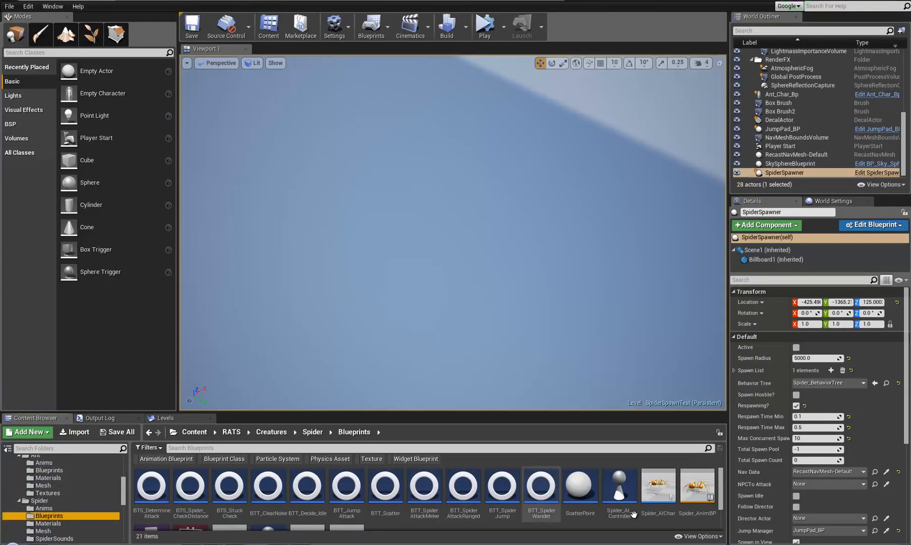
{"action": "double_click", "coordinate": [659, 487]}
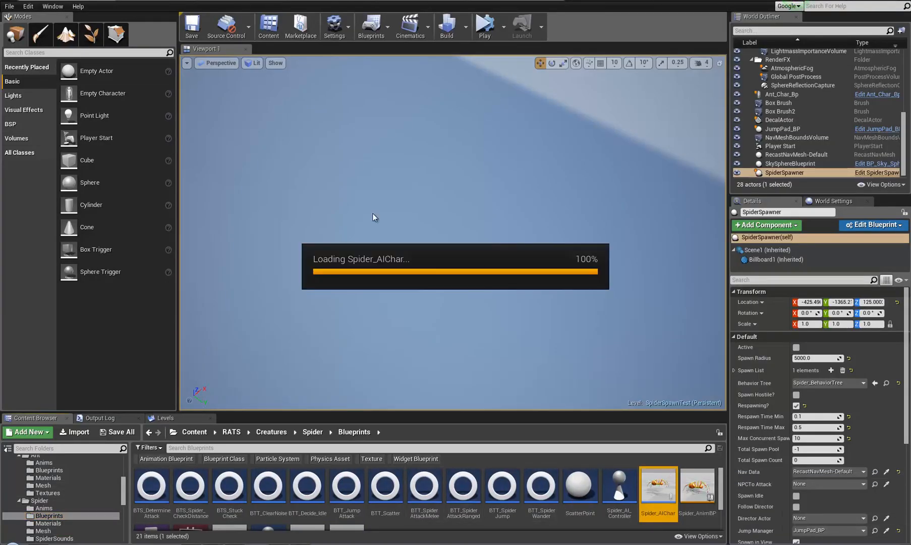
{"action": "left_click", "coordinate": [48, 86]}
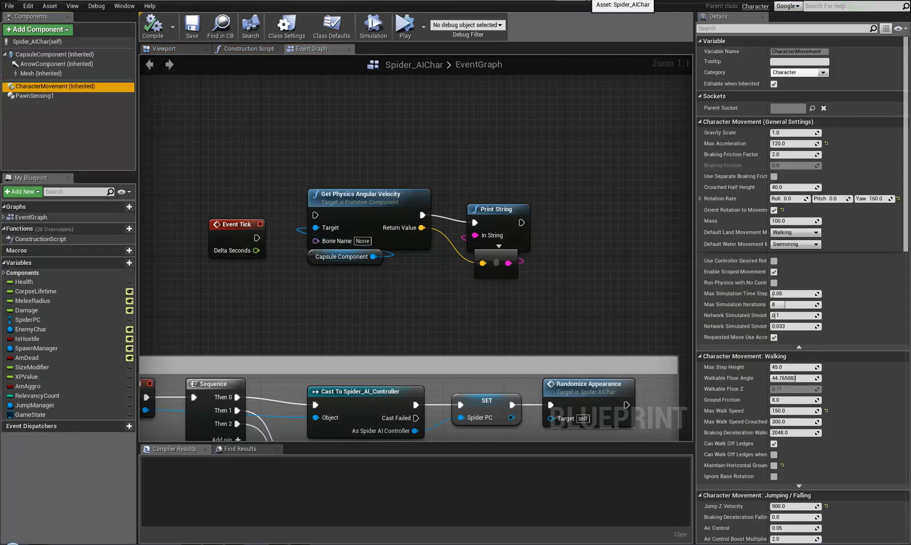
- Return to the Ant_Char_Bp blueprint and turn off Maintain Horizontal Ground Velocity in its CharacterMovement walking settings
{"action": "left_click", "coordinate": [589, 1]}
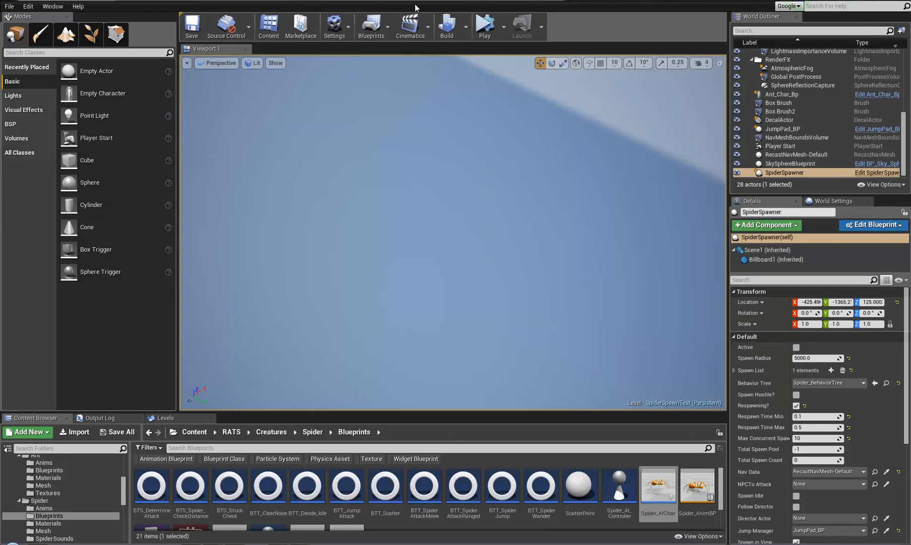
{"action": "left_click", "coordinate": [511, 1]}
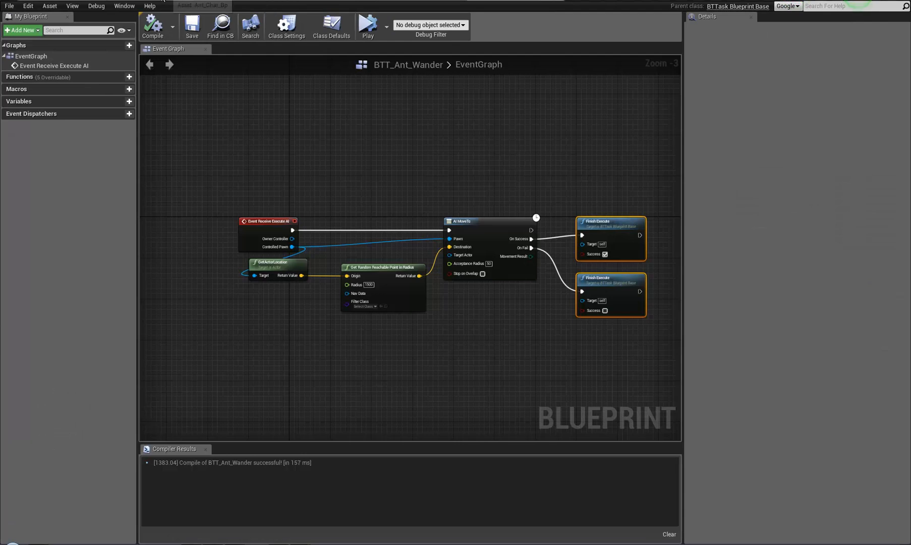
{"action": "left_click", "coordinate": [202, 1]}
{"action": "left_click", "coordinate": [51, 85]}
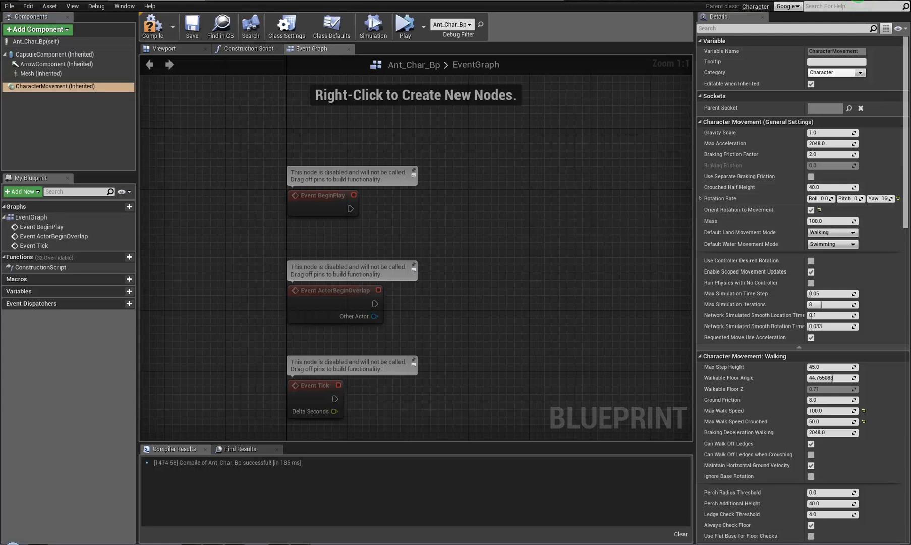
{"action": "scroll", "coordinate": [811, 285], "scroll_direction": "down", "scroll_amount": 5}
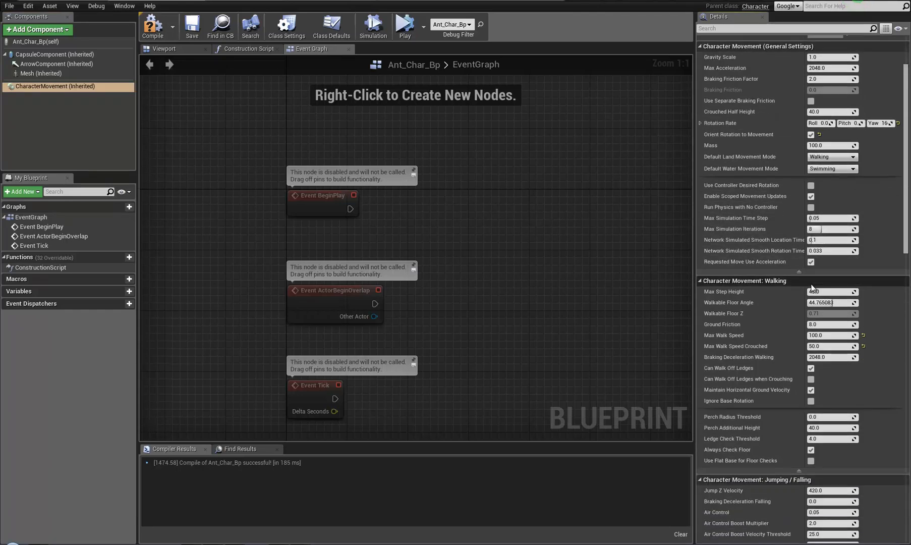
{"action": "scroll", "coordinate": [811, 285], "scroll_direction": "down", "scroll_amount": 2}
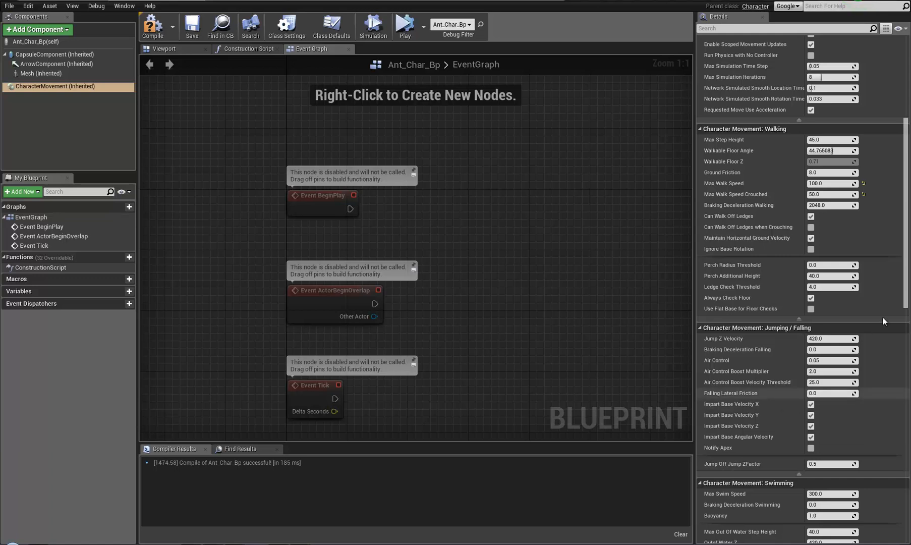
{"action": "left_click", "coordinate": [812, 238]}
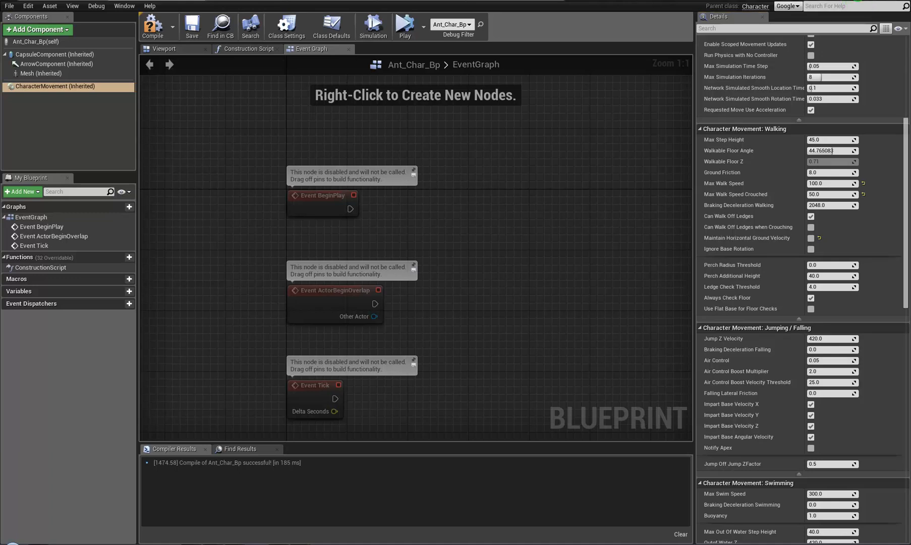
- Enable Use RVOAvoidance in the ant's CharacterMovement avoidance settings and set Avoidance Weight to 0.5
{"action": "scroll", "coordinate": [812, 379], "scroll_direction": "down", "scroll_amount": 10}
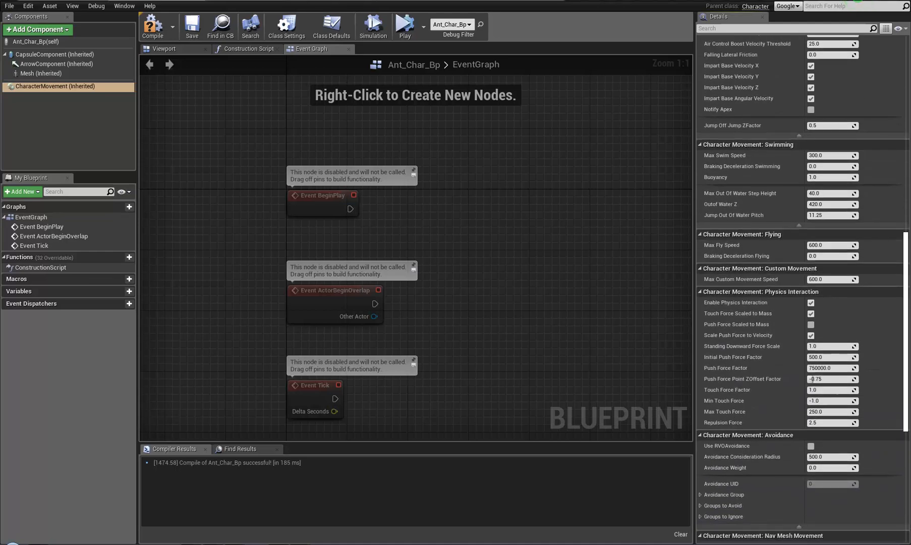
{"action": "scroll", "coordinate": [748, 376], "scroll_direction": "down", "scroll_amount": 4}
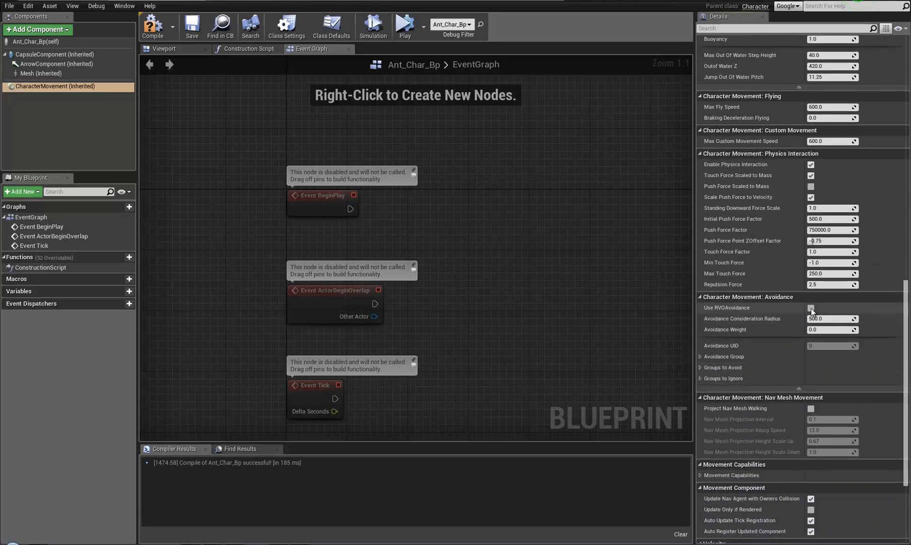
{"action": "left_click", "coordinate": [811, 309]}
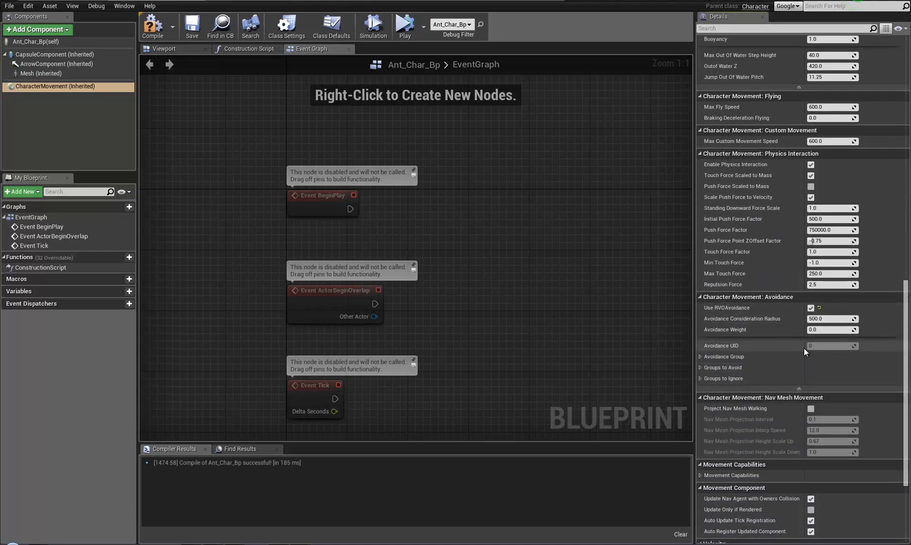
{"action": "left_click", "coordinate": [815, 330]}
{"action": "type", "text": "0"}
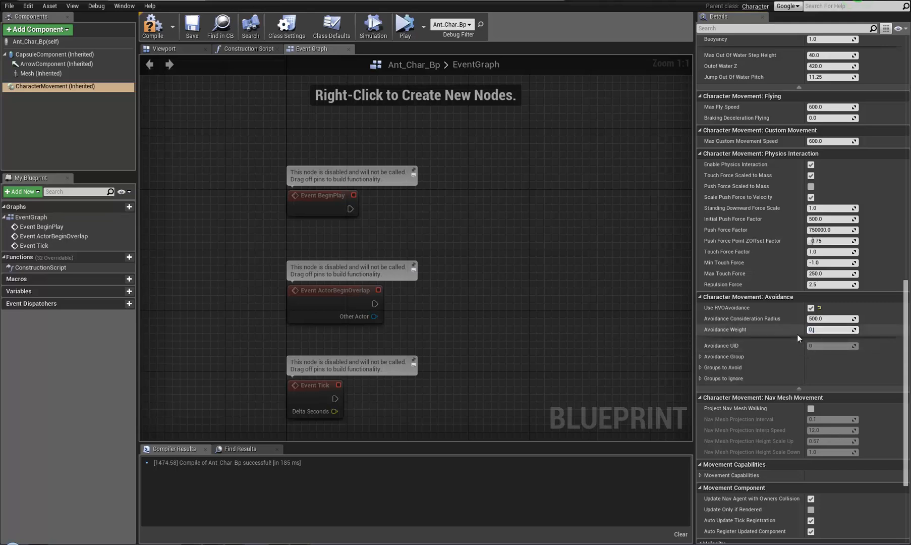
{"action": "type", "text": ".5"}
{"action": "key", "text": "Return"}
- Turn off Use Controller Rotation Yaw in the Pawn settings of the Ant_Char_Bp class defaults
{"action": "scroll", "coordinate": [895, 327], "scroll_direction": "down", "scroll_amount": 5}
{"action": "scroll", "coordinate": [896, 327], "scroll_direction": "up", "scroll_amount": 15}
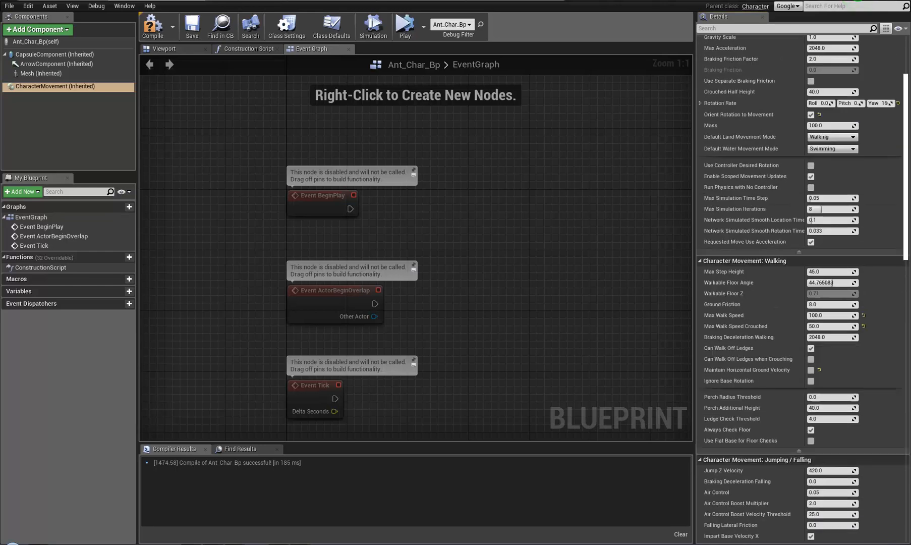
{"action": "scroll", "coordinate": [896, 327], "scroll_direction": "up", "scroll_amount": 5}
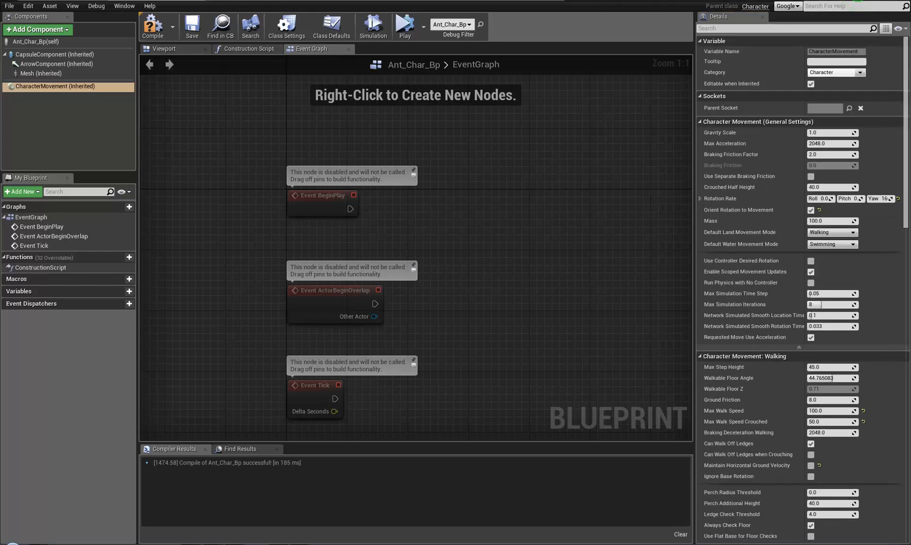
{"action": "left_click", "coordinate": [41, 40]}
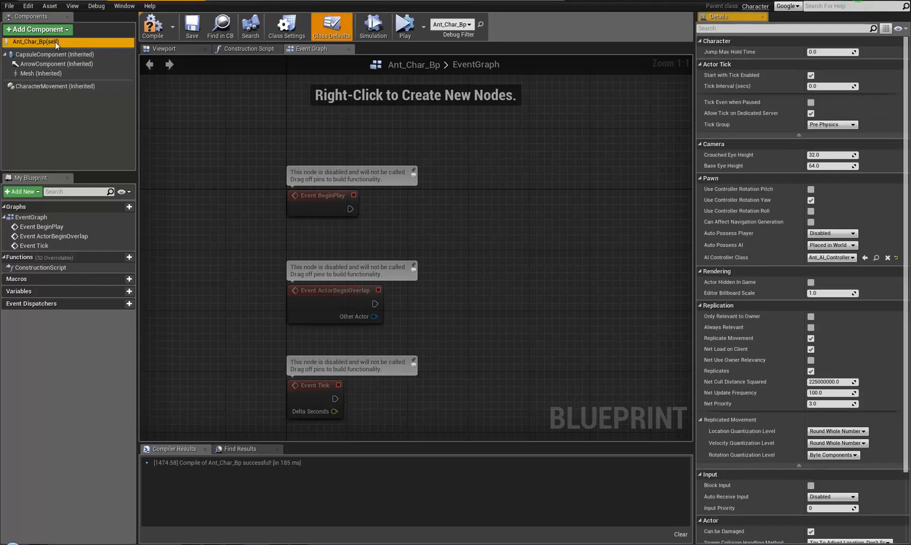
{"action": "left_click", "coordinate": [810, 200]}
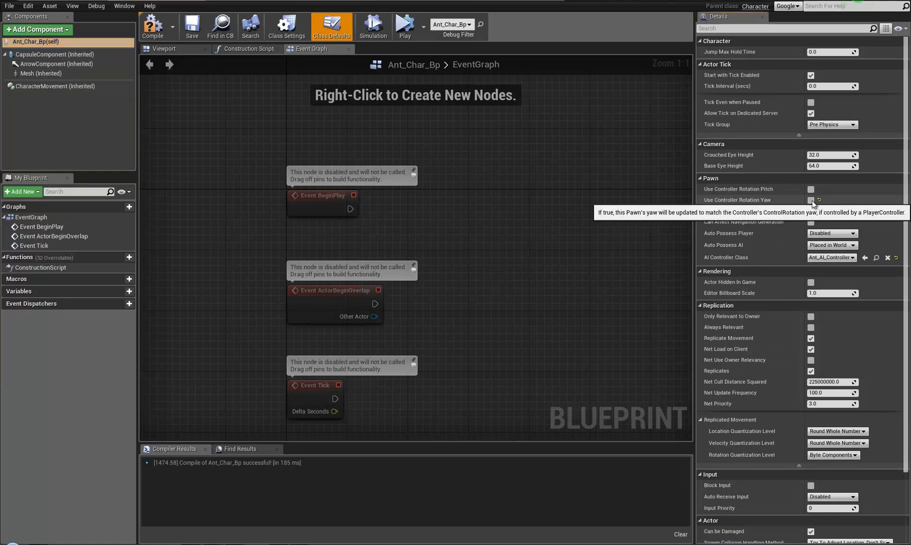
- Try the Placed in World or Spawned option for Auto Possess AI, and set it back to Placed in World
{"action": "left_click", "coordinate": [844, 245]}
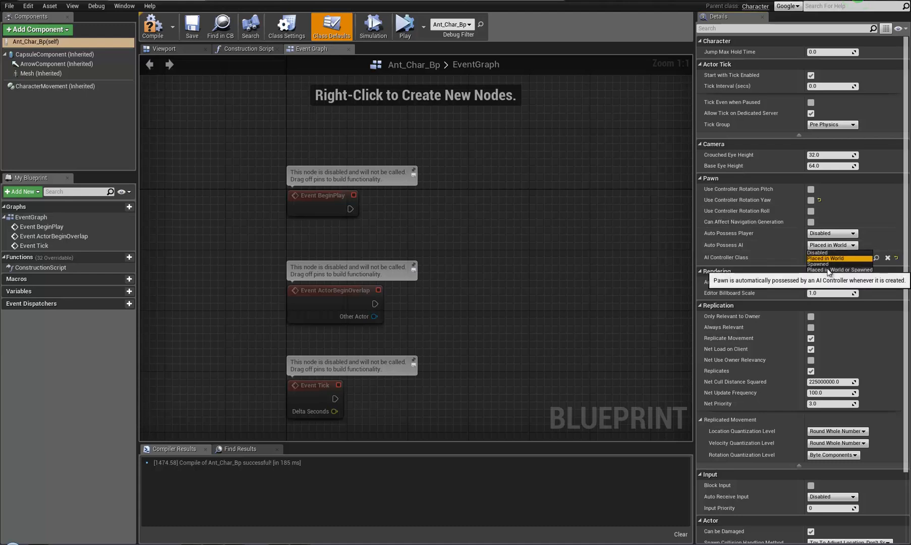
{"action": "left_click", "coordinate": [829, 270]}
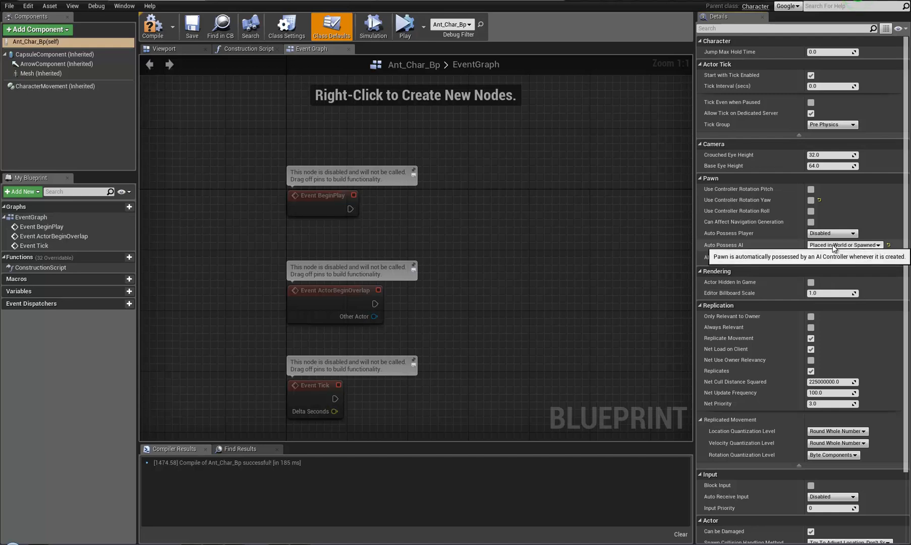
{"action": "left_click", "coordinate": [831, 245]}
{"action": "left_click", "coordinate": [825, 259]}
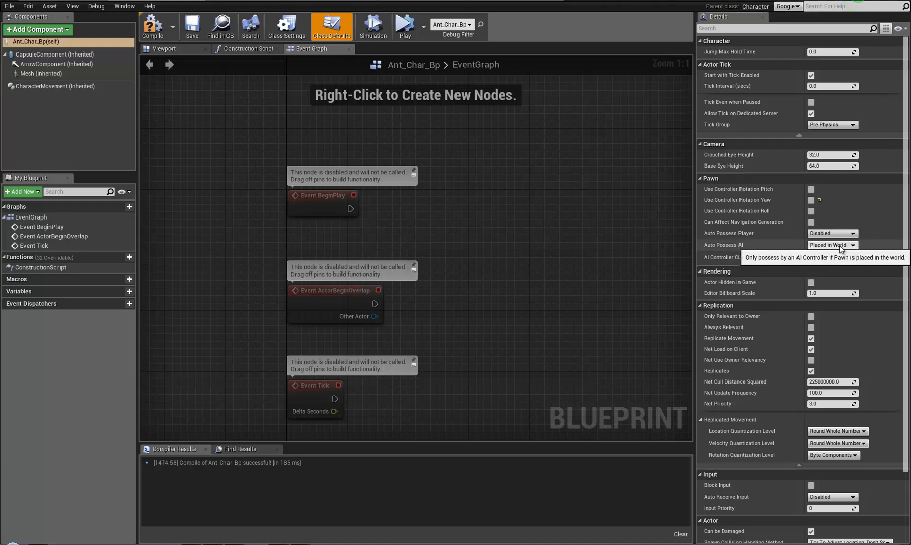
- Add a Spawn Default Controller node to the Ant_Char_Bp event graph, move it beside Event BeginPlay, and delete it
{"action": "right_click_drag", "start_coordinate": [496, 224], "coordinate": [485, 219]}
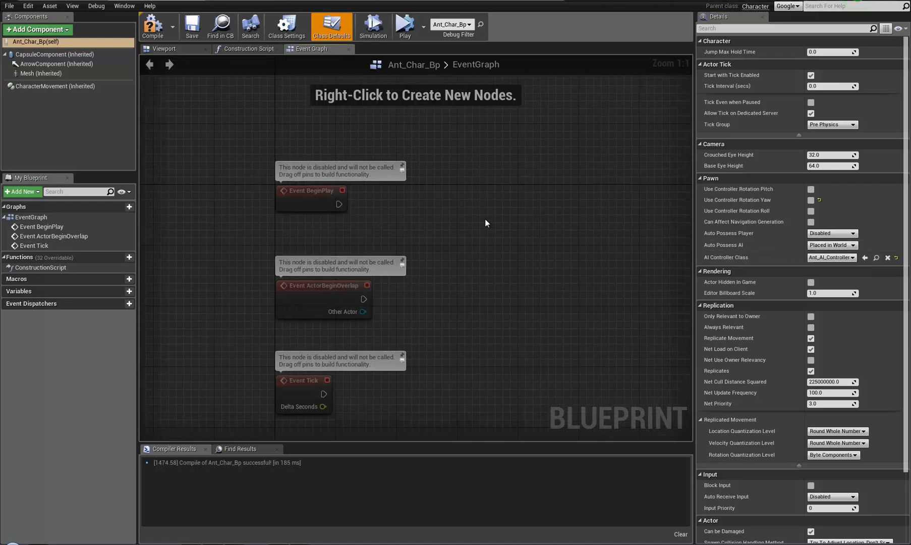
{"action": "right_click", "coordinate": [495, 218]}
{"action": "type", "text": "de"}
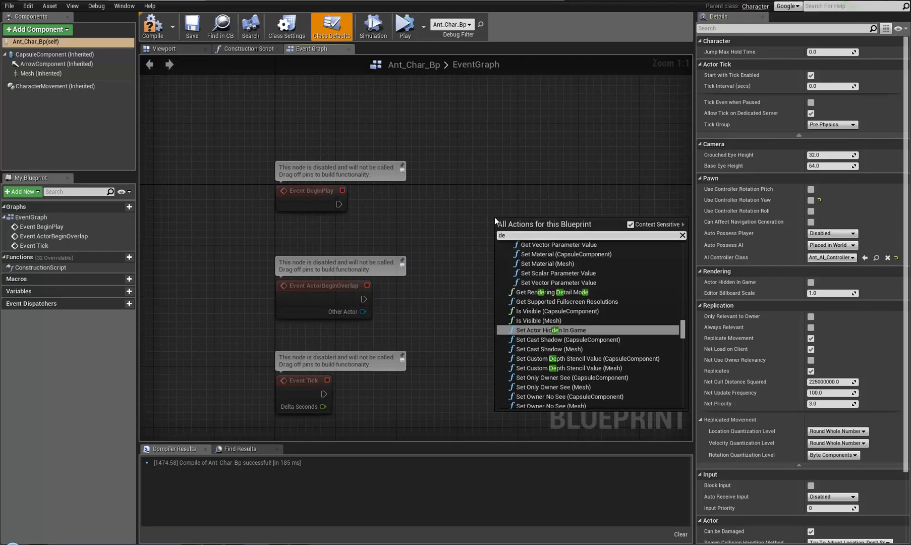
{"action": "type", "text": "fault contr"}
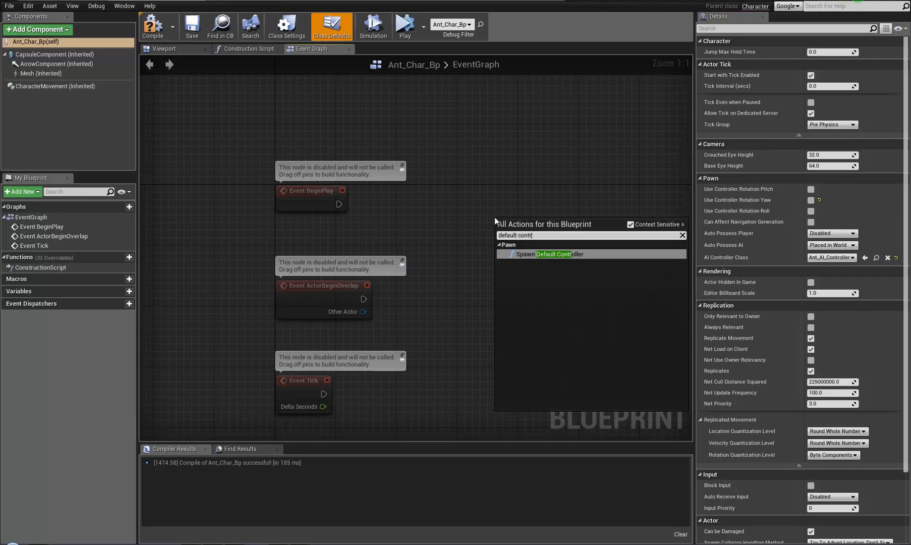
{"action": "left_click", "coordinate": [549, 259]}
{"action": "left_click_drag", "start_coordinate": [557, 219], "coordinate": [455, 211]}
{"action": "left_click_drag", "start_coordinate": [551, 185], "coordinate": [514, 163]}
{"action": "right_click_drag", "start_coordinate": [463, 216], "coordinate": [424, 211]}
{"action": "left_click_drag", "start_coordinate": [493, 123], "coordinate": [516, 145]}
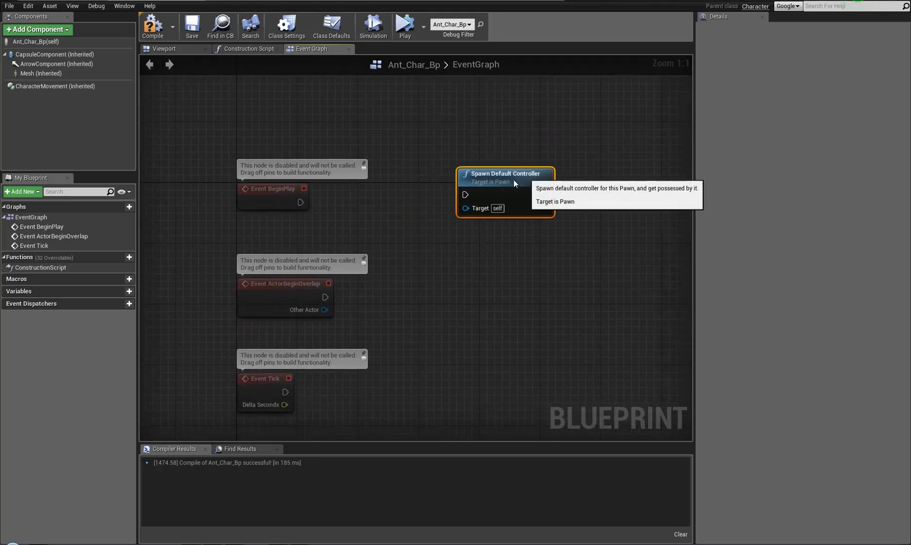
{"action": "key", "text": "Delete"}
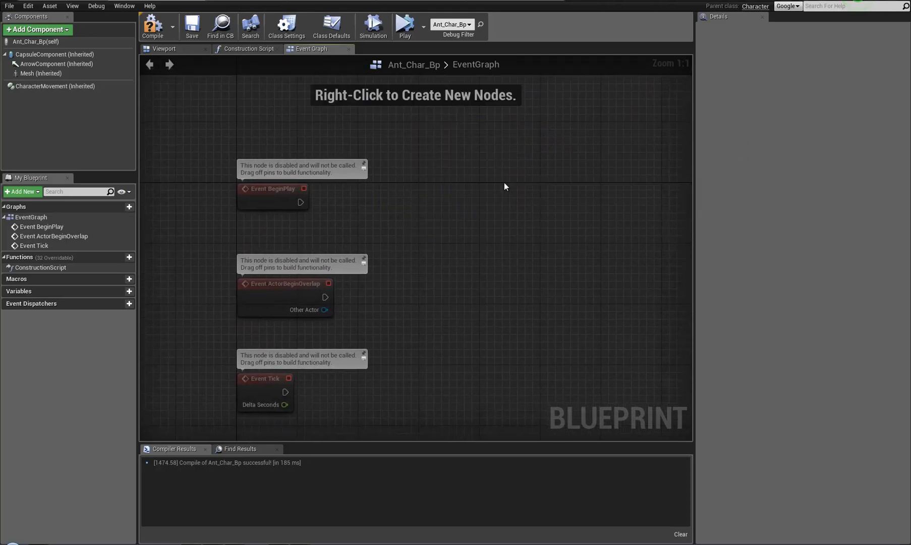
- Set Auto Possess AI of Ant_Char_Bp to Placed in World or Spawned and compile the blueprint
{"action": "left_click", "coordinate": [52, 40]}
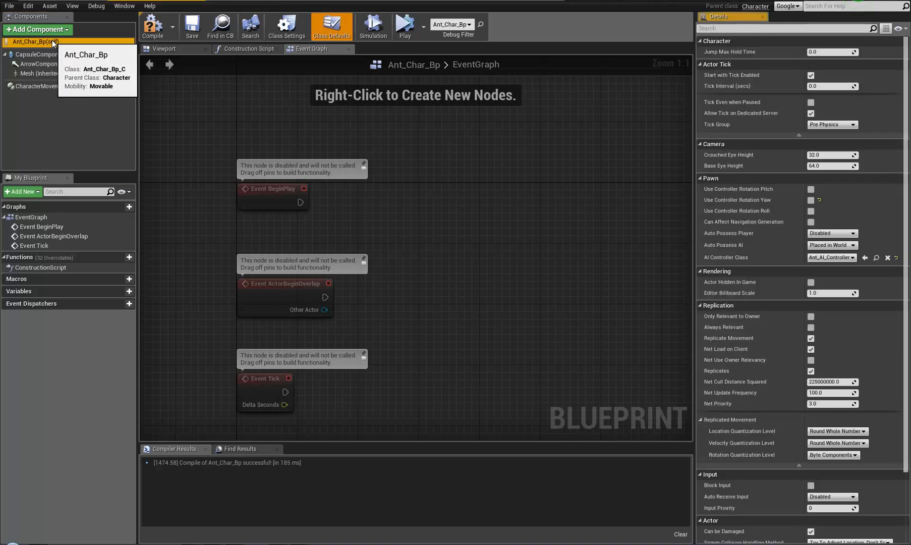
{"action": "left_click", "coordinate": [853, 247]}
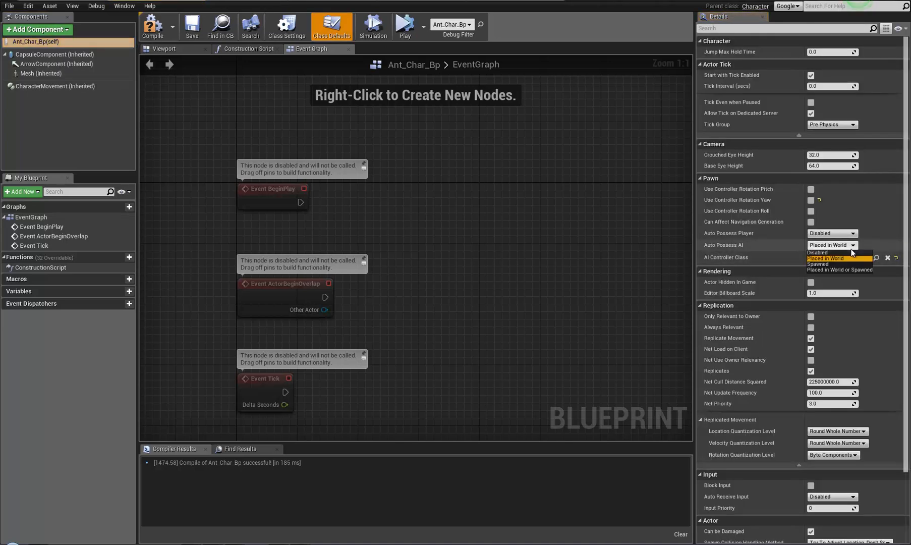
{"action": "left_click", "coordinate": [821, 270]}
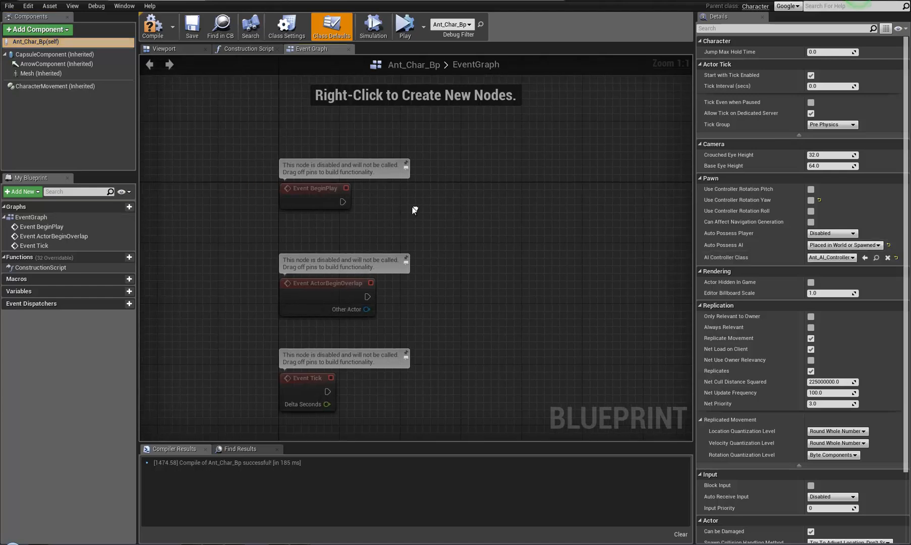
{"action": "key", "text": "F7"}
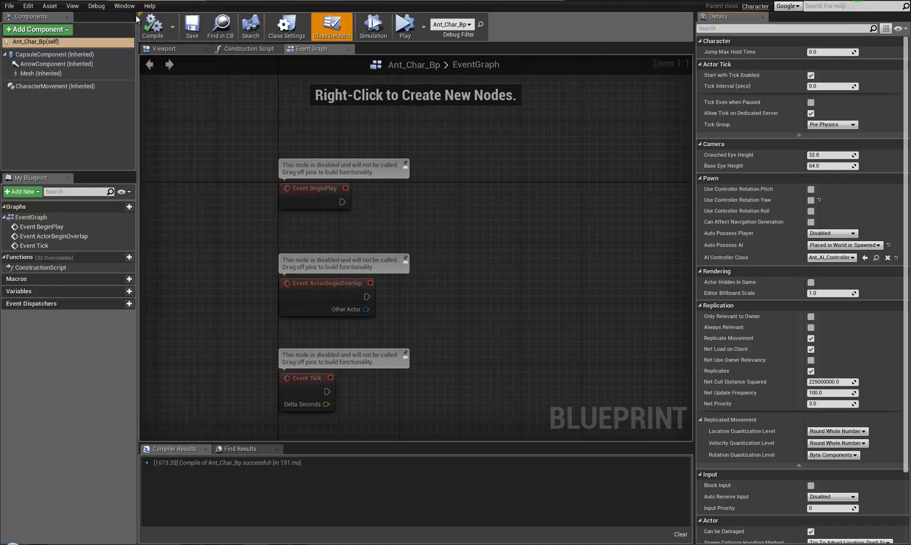
- Add a Spawn AI From Class node beside Event BeginPlay in the Ant_Char_Bp event graph with Ant_Char_Bp as its Pawn Class
{"action": "right_click_drag", "start_coordinate": [427, 221], "coordinate": [368, 234]}
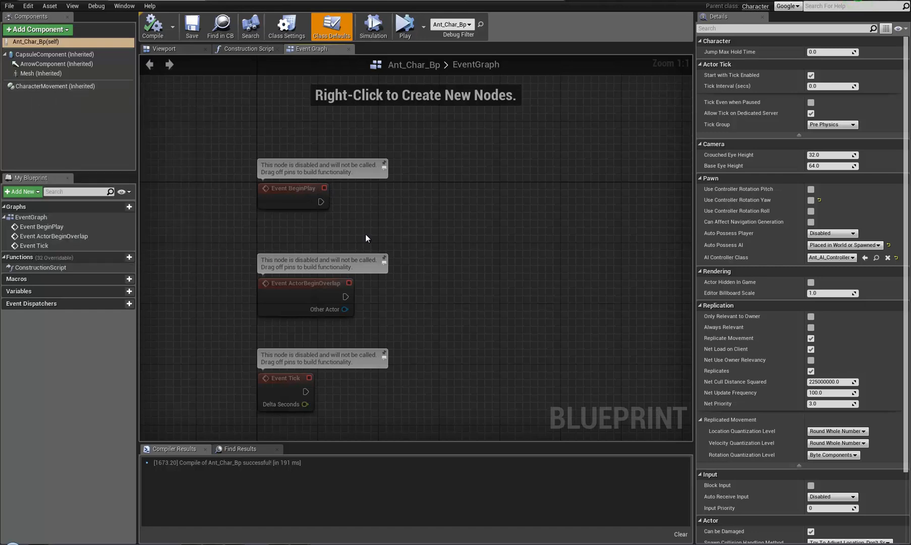
{"action": "mouse_move", "coordinate": [393, 225]}
{"action": "right_mouse_down"}
{"action": "mouse_move", "coordinate": [414, 211]}
{"action": "mouse_move", "coordinate": [395, 220]}
{"action": "right_mouse_up"}
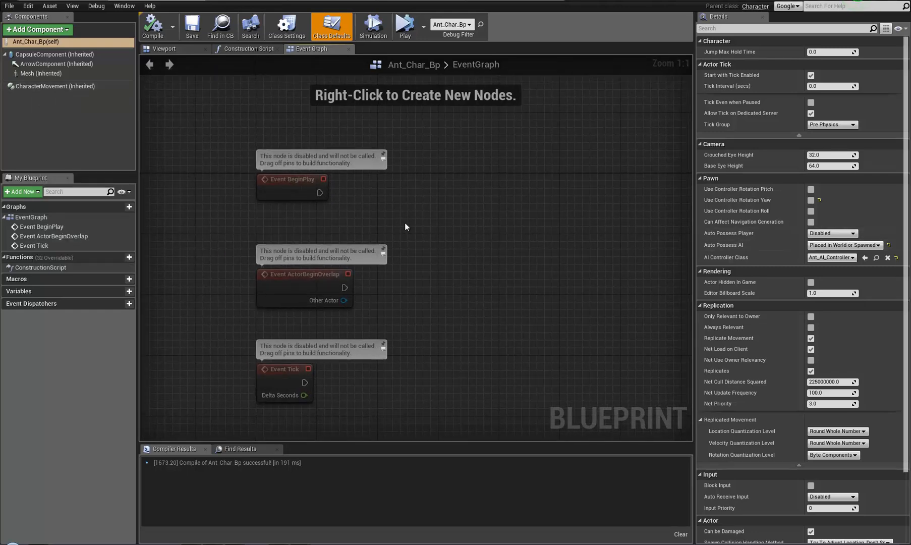
{"action": "right_click_drag", "start_coordinate": [391, 221], "coordinate": [388, 222]}
{"action": "right_click", "coordinate": [389, 196]}
{"action": "type", "text": "spa"}
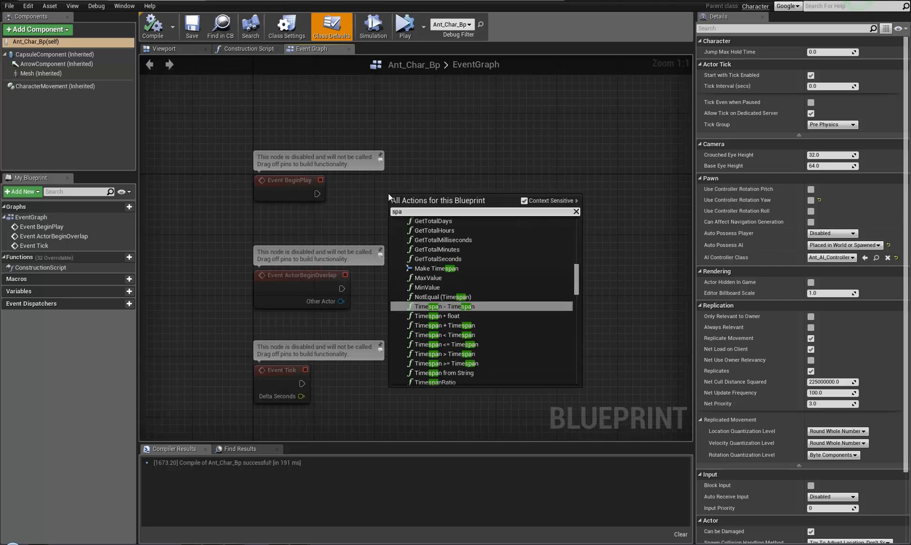
{"action": "type", "text": "wn ai"}
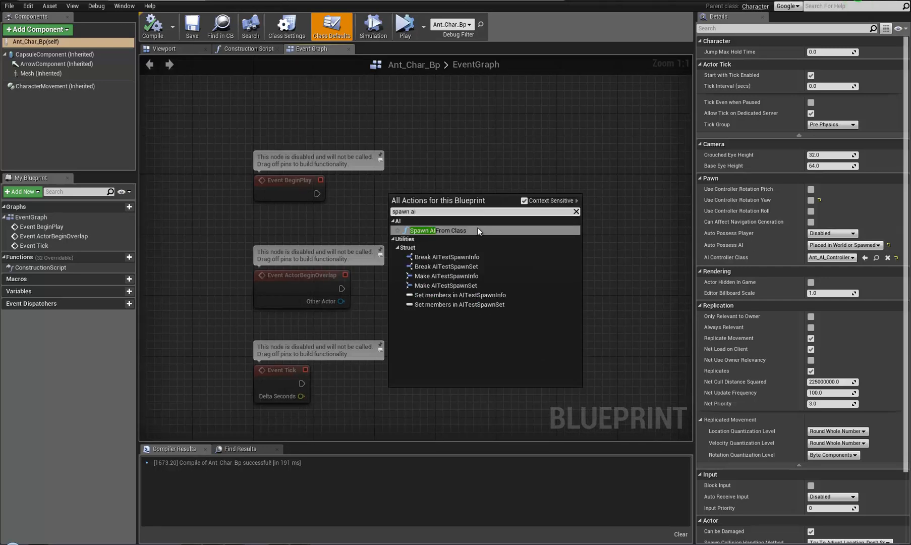
{"action": "left_click", "coordinate": [463, 230]}
{"action": "left_click_drag", "start_coordinate": [411, 202], "coordinate": [469, 163]}
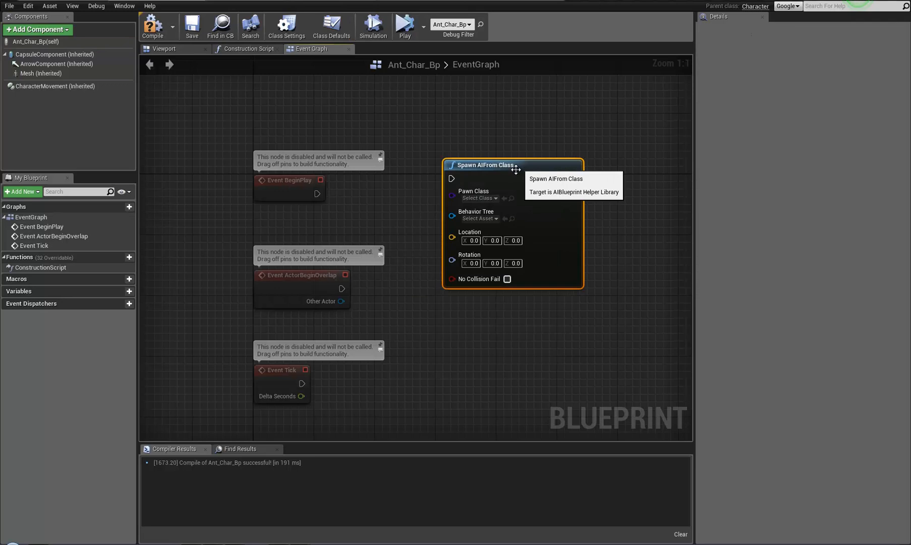
{"action": "left_click", "coordinate": [504, 197]}
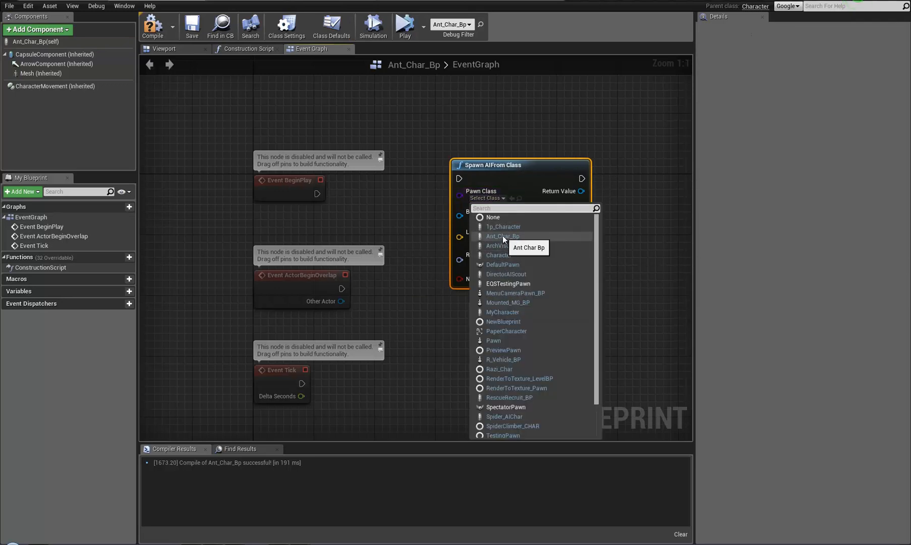
{"action": "left_click", "coordinate": [502, 235]}
{"action": "left_click_drag", "start_coordinate": [511, 166], "coordinate": [533, 158]}
{"action": "right_click_drag", "start_coordinate": [376, 201], "coordinate": [393, 197]}
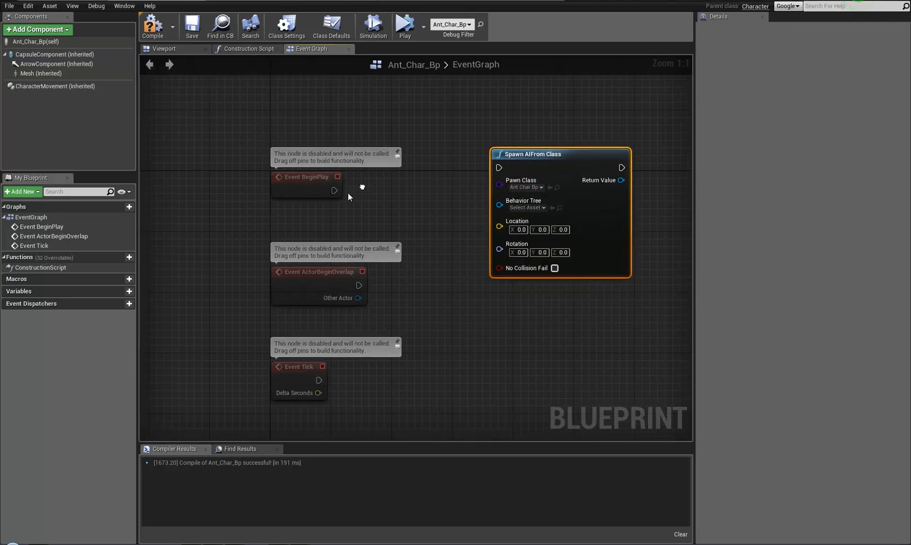
- Add a GetActorRotation node and feed its Return Value into a new Get Right Vector node
{"action": "right_click", "coordinate": [345, 222]}
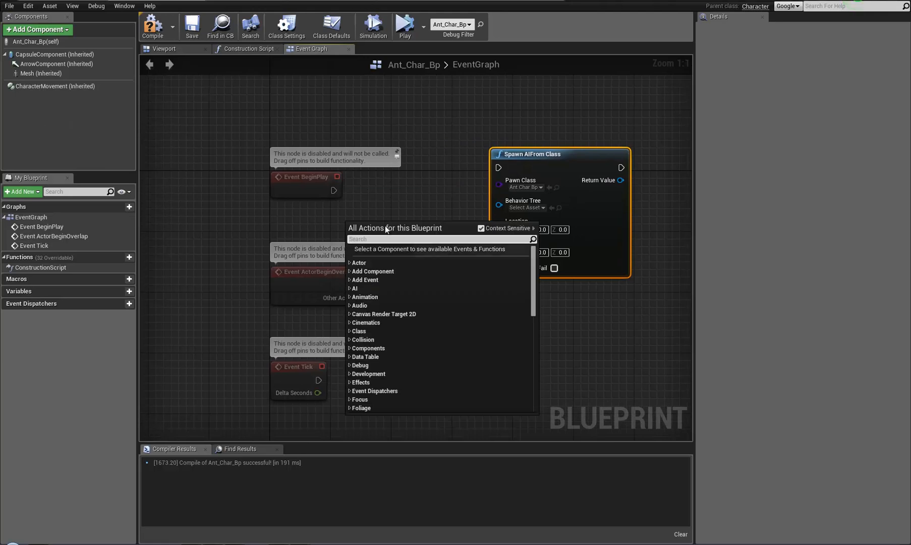
{"action": "type", "text": "get rot"}
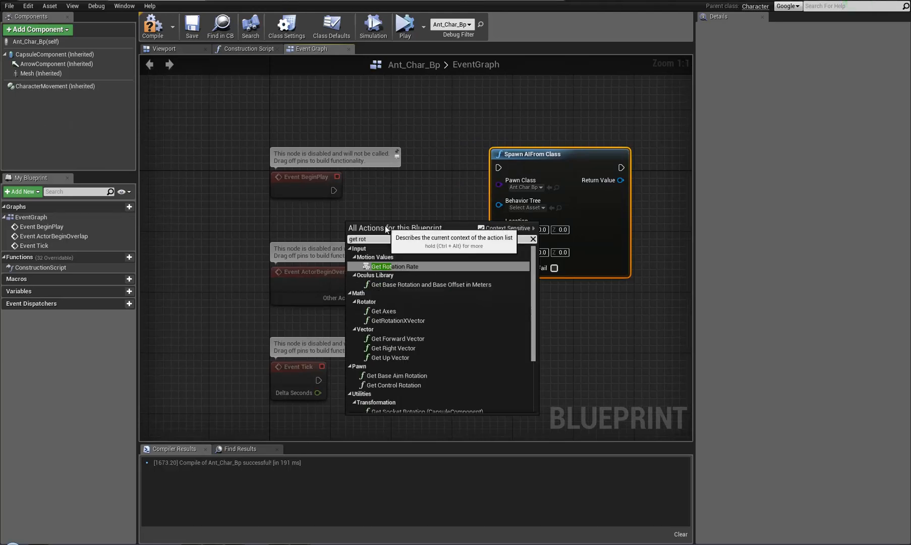
{"action": "type", "text": "ation"}
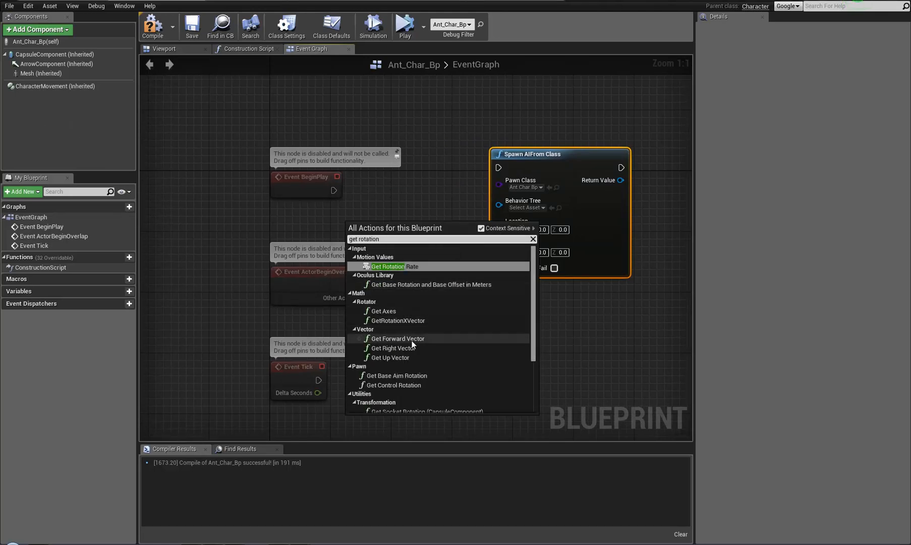
{"action": "scroll", "coordinate": [411, 340], "scroll_direction": "down", "scroll_amount": 1}
{"action": "scroll", "coordinate": [413, 340], "scroll_direction": "down", "scroll_amount": 2}
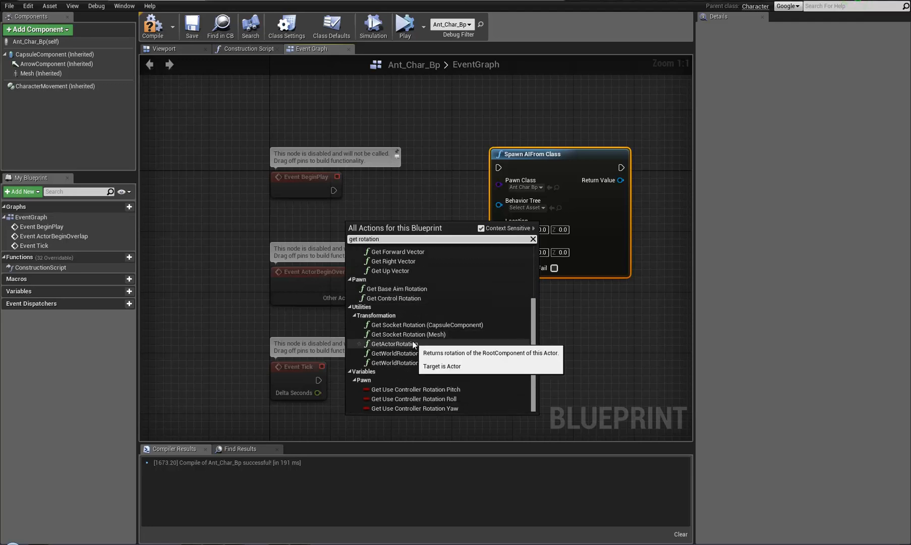
{"action": "left_click", "coordinate": [401, 343]}
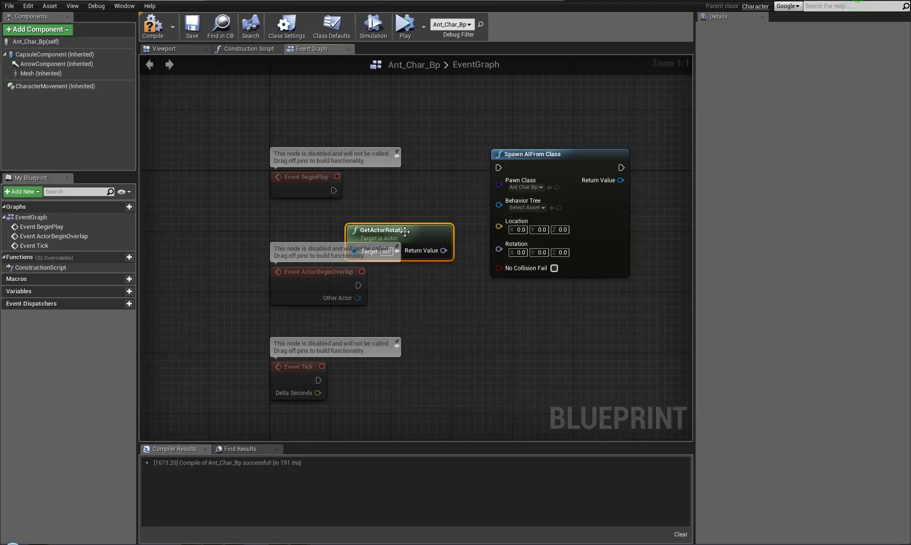
{"action": "left_click_drag", "start_coordinate": [405, 233], "coordinate": [405, 213]}
{"action": "type", "text": "get right vec"}
{"action": "key", "text": "Return"}
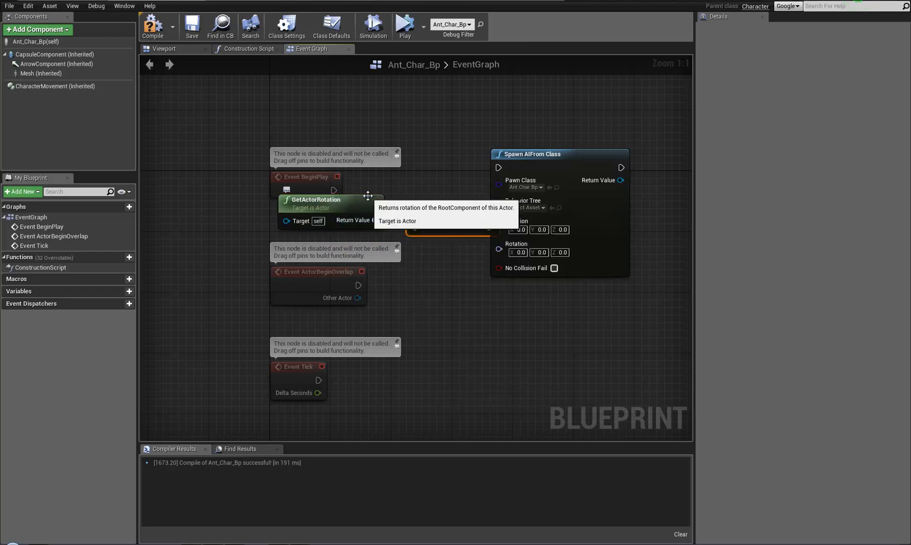
- Rearrange the Spawn AI From Class and Event BeginPlay nodes to make room around the rotation nodes
{"action": "left_click_drag", "start_coordinate": [540, 155], "coordinate": [667, 147]}
{"action": "right_click_drag", "start_coordinate": [570, 155], "coordinate": [533, 183]}
{"action": "left_click_drag", "start_coordinate": [290, 207], "coordinate": [295, 172]}
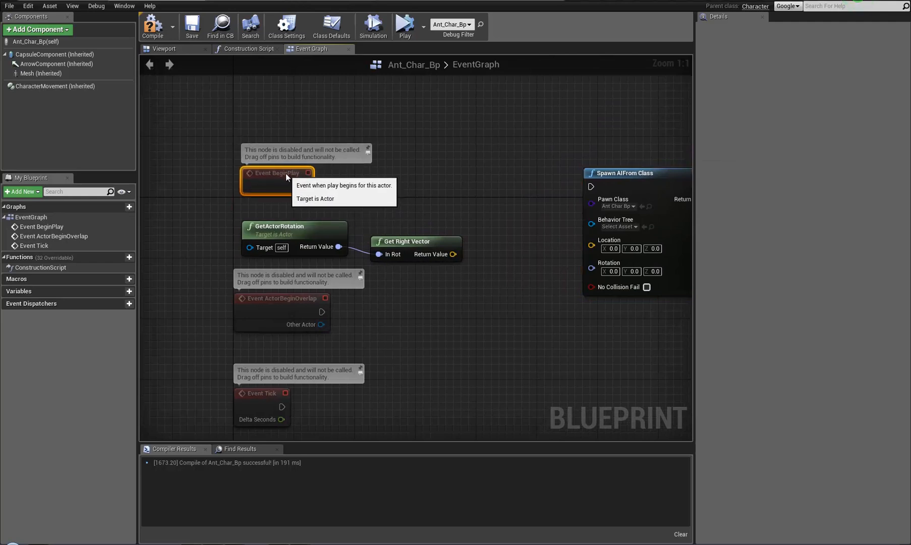
{"action": "left_click_drag", "start_coordinate": [577, 166], "coordinate": [551, 162]}
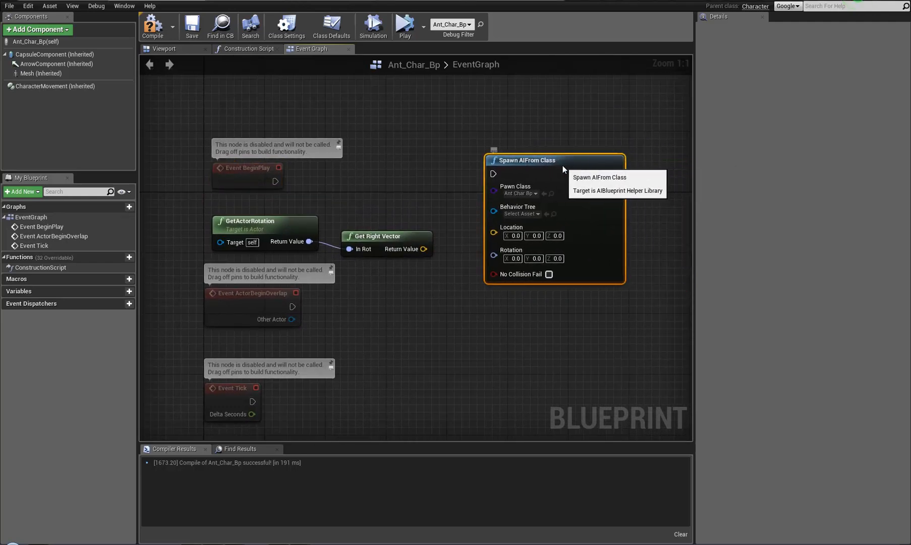
{"action": "right_click_drag", "start_coordinate": [386, 182], "coordinate": [399, 183]}
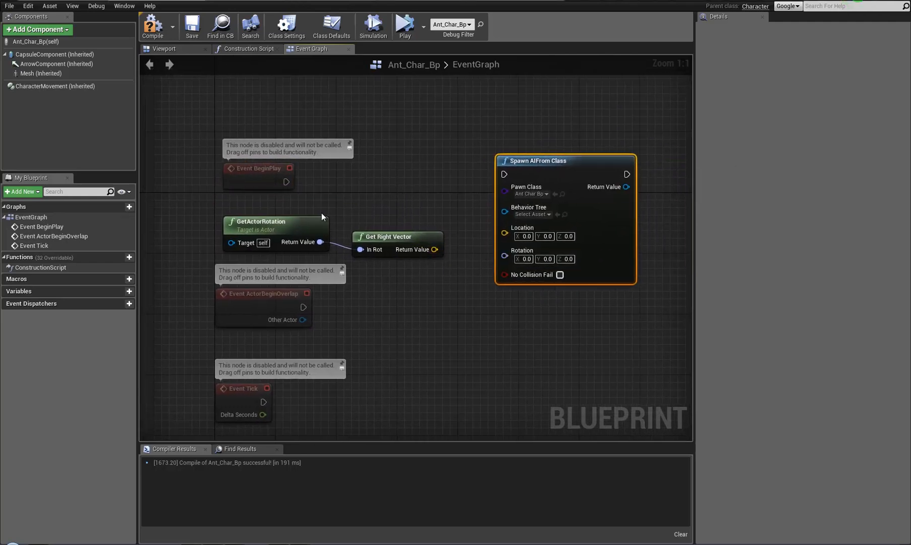
- Add a GetActorLocation node, feed it into a new vector + vector node, and move the Spawn AI From Class node farther away
{"action": "right_click", "coordinate": [290, 187]}
{"action": "type", "text": "get actor lcoation"}
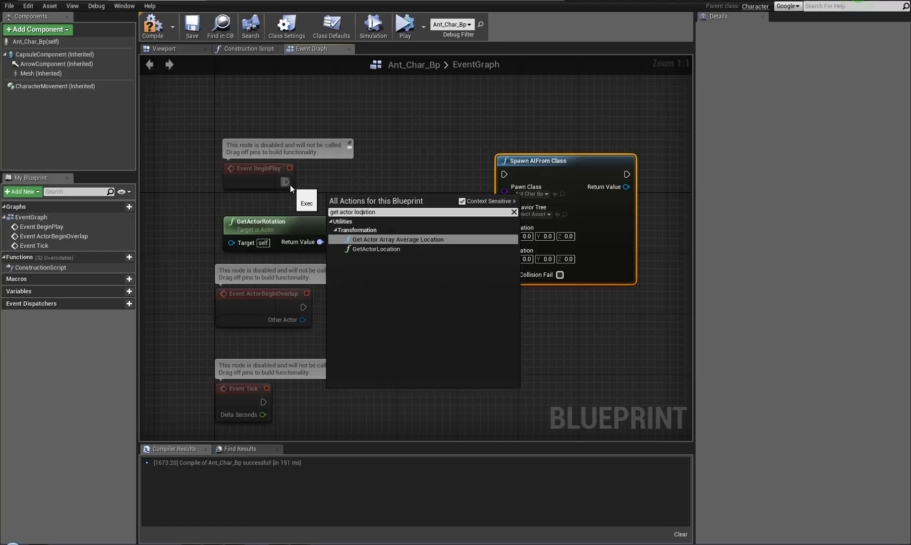
{"action": "key", "text": "Down"}
{"action": "key", "text": "Return"}
{"action": "left_click_drag", "start_coordinate": [376, 198], "coordinate": [331, 175]}
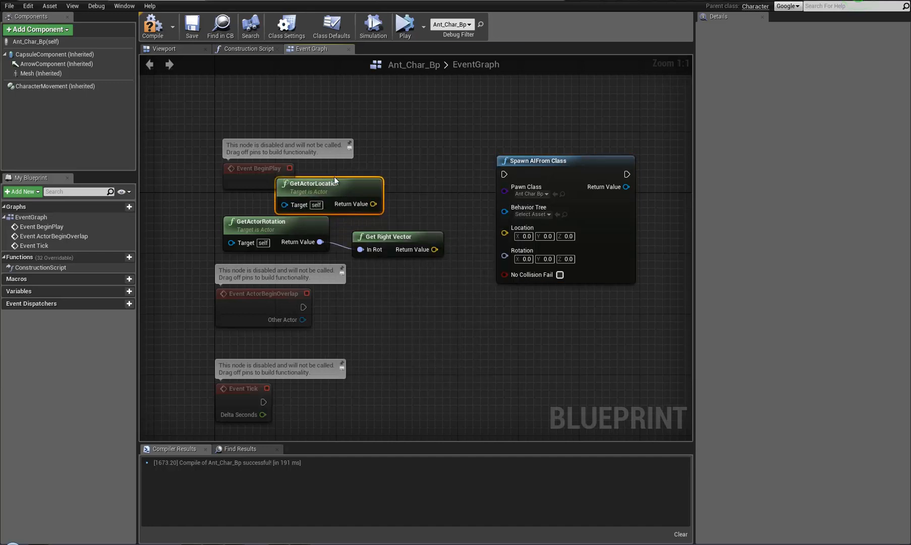
{"action": "left_click_drag", "start_coordinate": [381, 196], "coordinate": [428, 179]}
{"action": "type", "text": "+"}
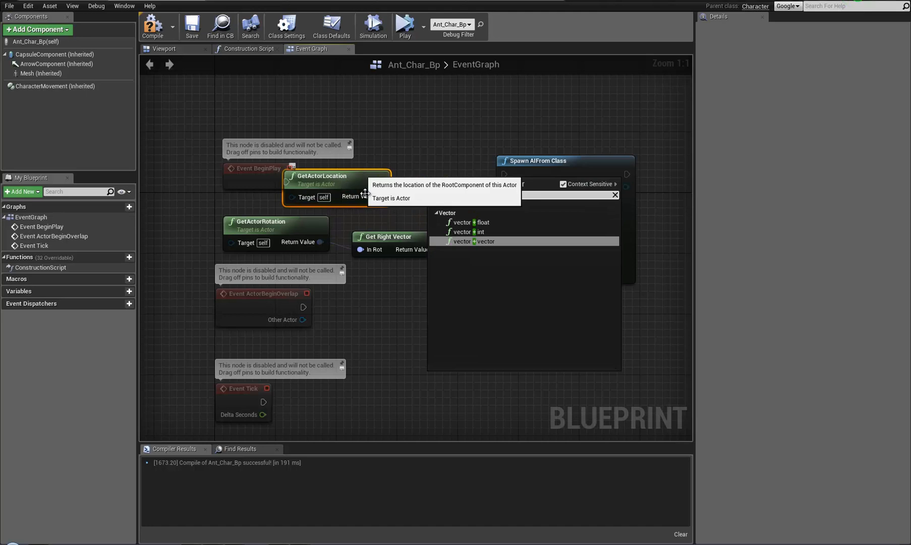
{"action": "left_click", "coordinate": [486, 241]}
{"action": "left_click_drag", "start_coordinate": [567, 160], "coordinate": [724, 156]}
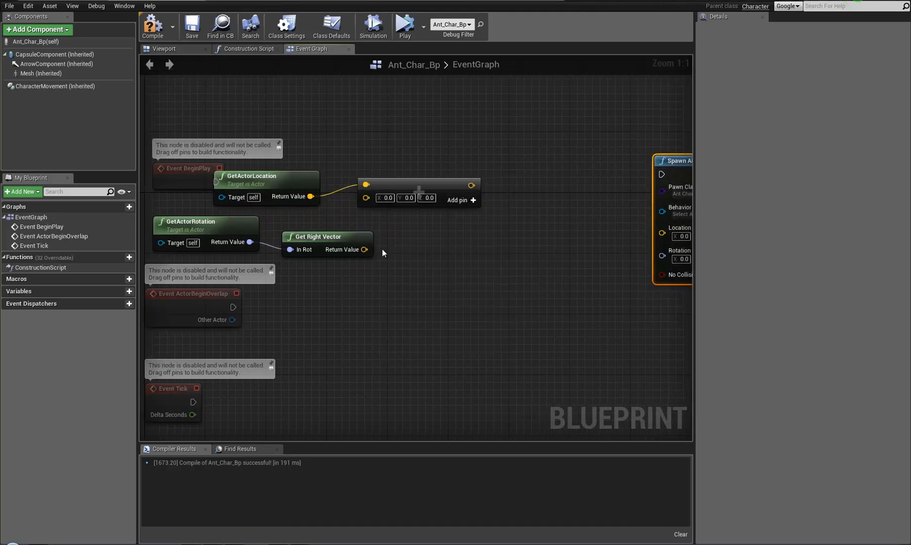
- Multiply the Get Right Vector output by a float value of 500
{"action": "left_click_drag", "start_coordinate": [364, 249], "coordinate": [414, 247]}
{"action": "type", "text": "+"}
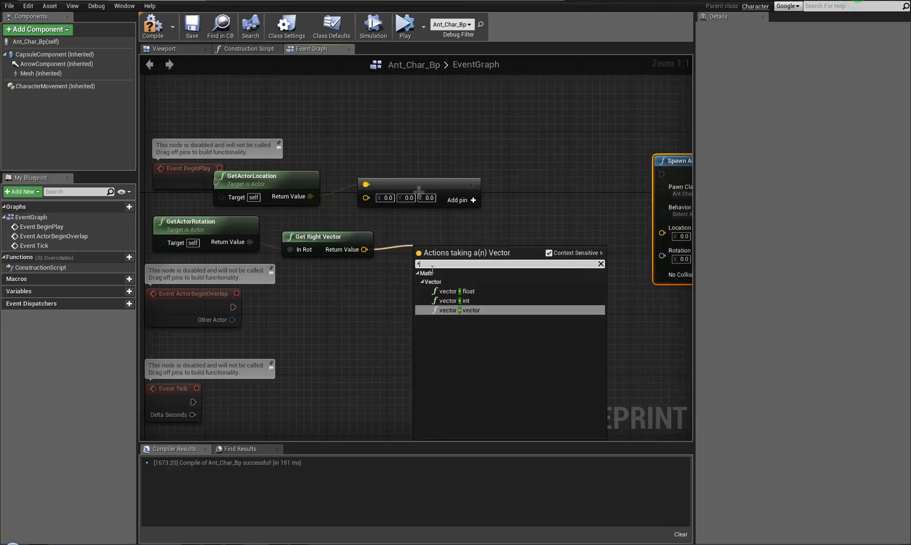
{"action": "left_click", "coordinate": [467, 291]}
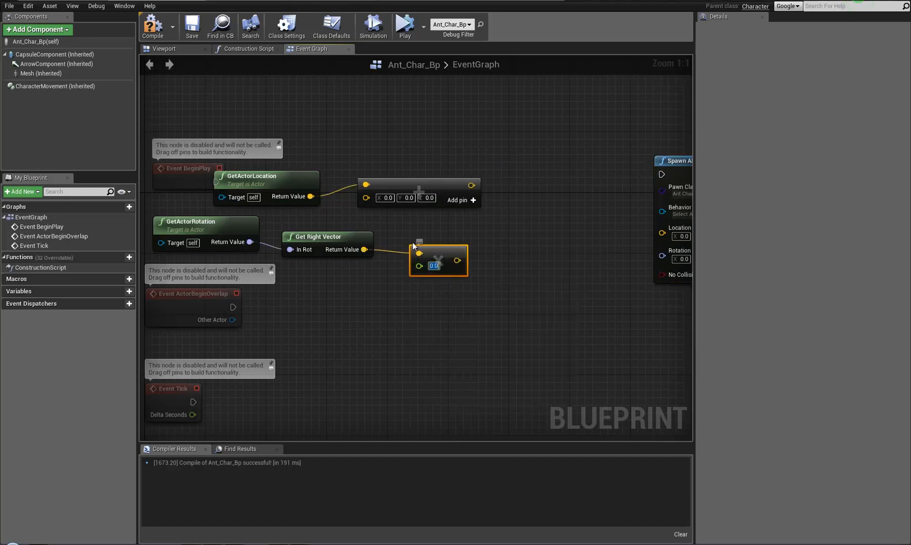
{"action": "right_click_drag", "start_coordinate": [505, 232], "coordinate": [456, 219]}
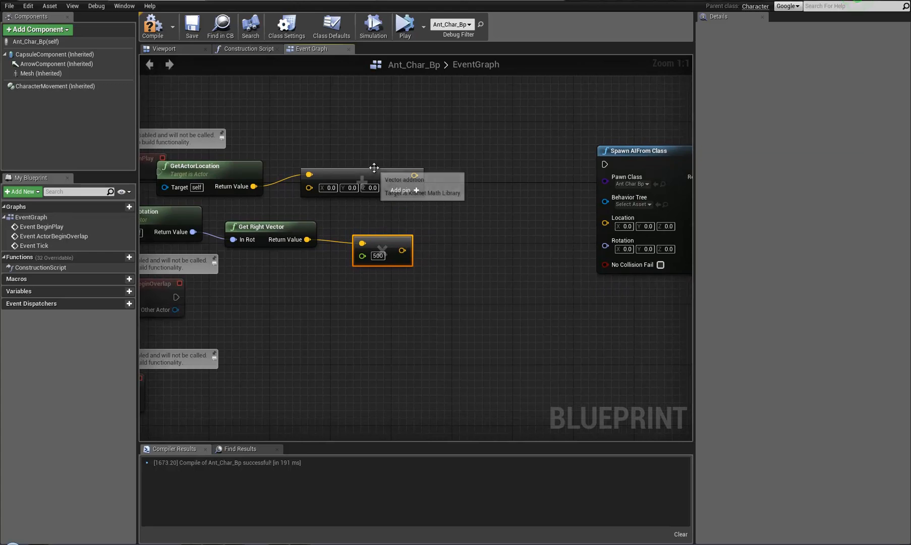
- Connect the multiplied vector to the addition node and the sum to the Location input of Spawn AI From Class
{"action": "left_click_drag", "start_coordinate": [372, 174], "coordinate": [431, 175]}
{"action": "left_click_drag", "start_coordinate": [362, 227], "coordinate": [605, 222]}
{"action": "right_click_drag", "start_coordinate": [474, 240], "coordinate": [447, 259]}
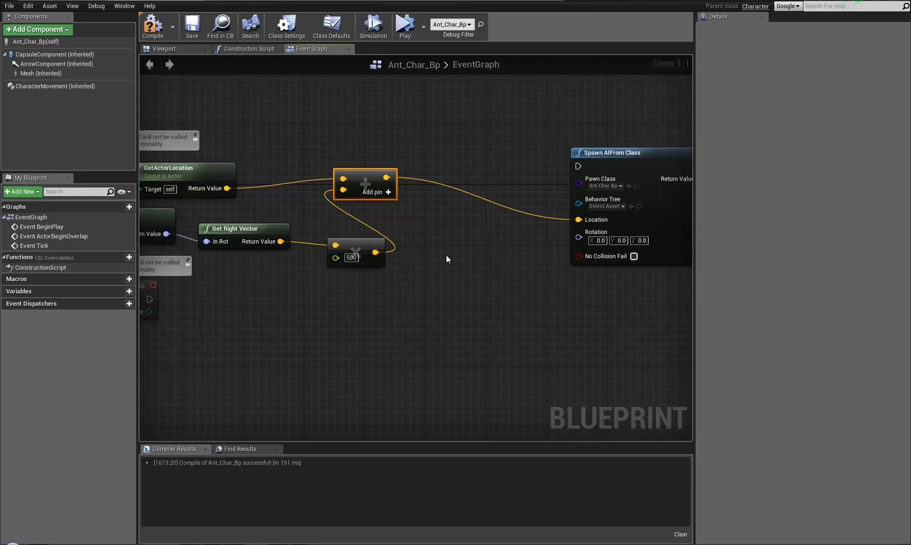
- Connect the GetActorRotation output to the Rotation input of Spawn AI From Class, and link Event BeginPlay to that node's execution input
{"action": "left_click", "coordinate": [192, 378]}
{"action": "right_click_drag", "start_coordinate": [213, 346], "coordinate": [244, 350]}
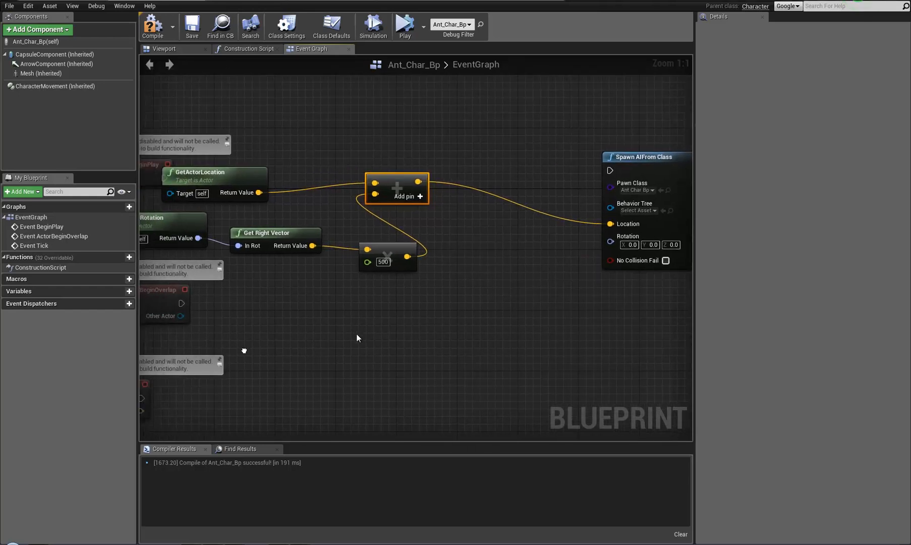
{"action": "scroll", "coordinate": [381, 324], "scroll_direction": "down", "scroll_amount": 2}
{"action": "left_click_drag", "start_coordinate": [243, 258], "coordinate": [557, 261]}
{"action": "left_click_drag", "start_coordinate": [555, 207], "coordinate": [323, 134]}
{"action": "right_click_drag", "start_coordinate": [497, 303], "coordinate": [388, 306]}
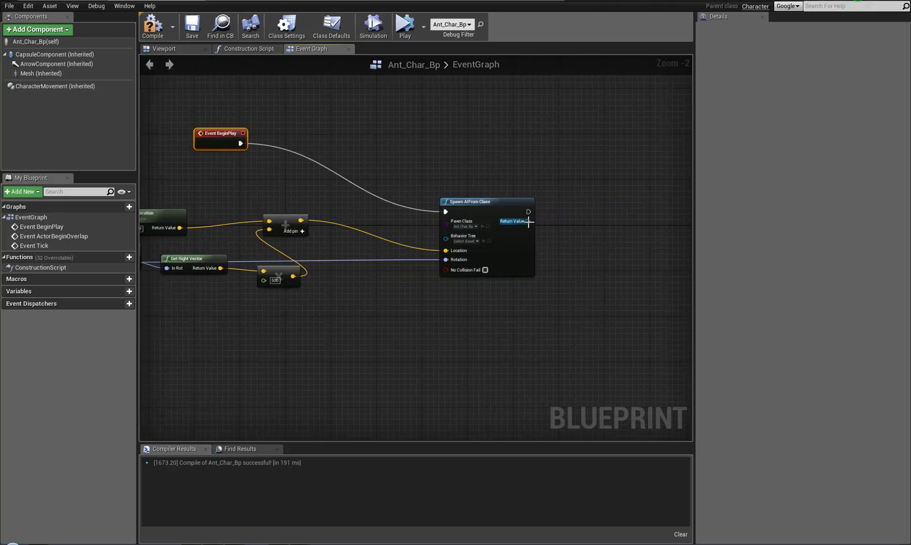
- Add a Spawn Default Controller node from the Return Value of Spawn AI From Class, move it alongside, and disconnect it
{"action": "left_click_drag", "start_coordinate": [528, 221], "coordinate": [557, 222]}
{"action": "type", "text": "spawn default"}
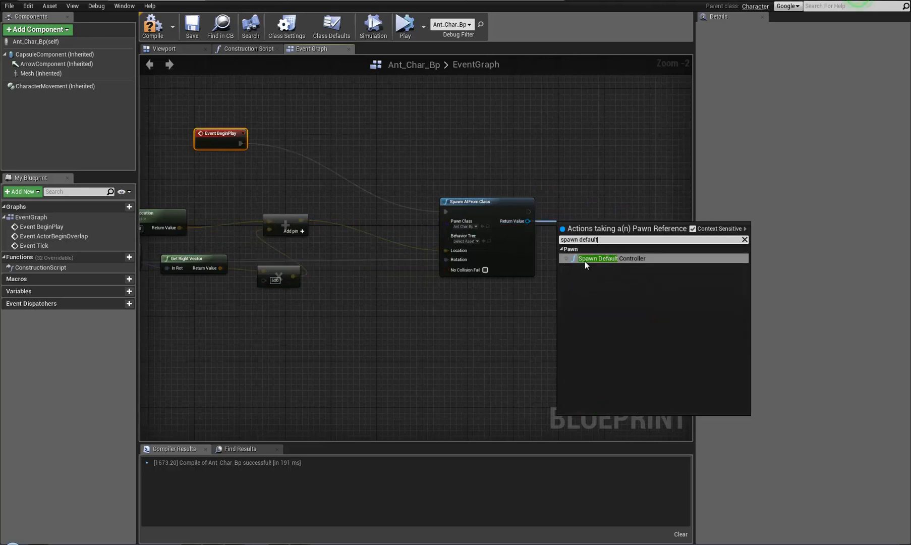
{"action": "left_click", "coordinate": [584, 259]}
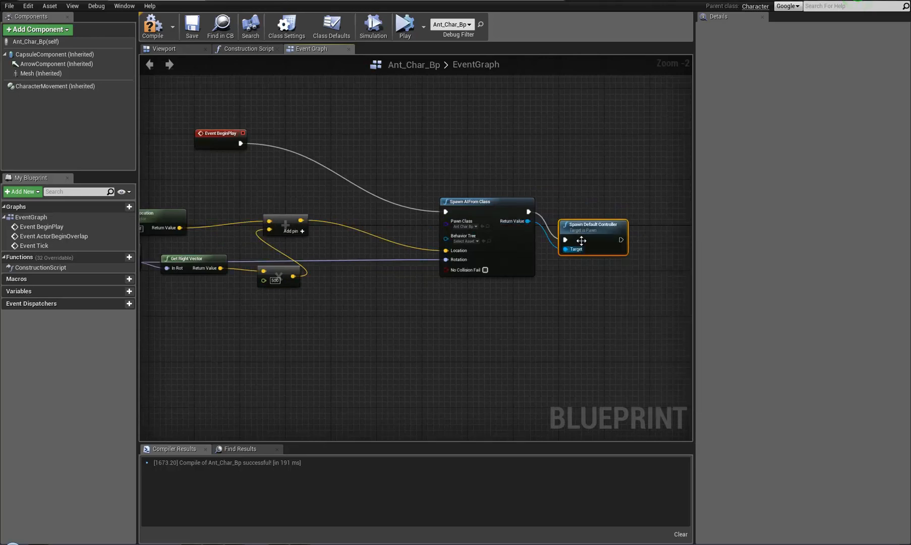
{"action": "left_click_drag", "start_coordinate": [582, 240], "coordinate": [588, 206]}
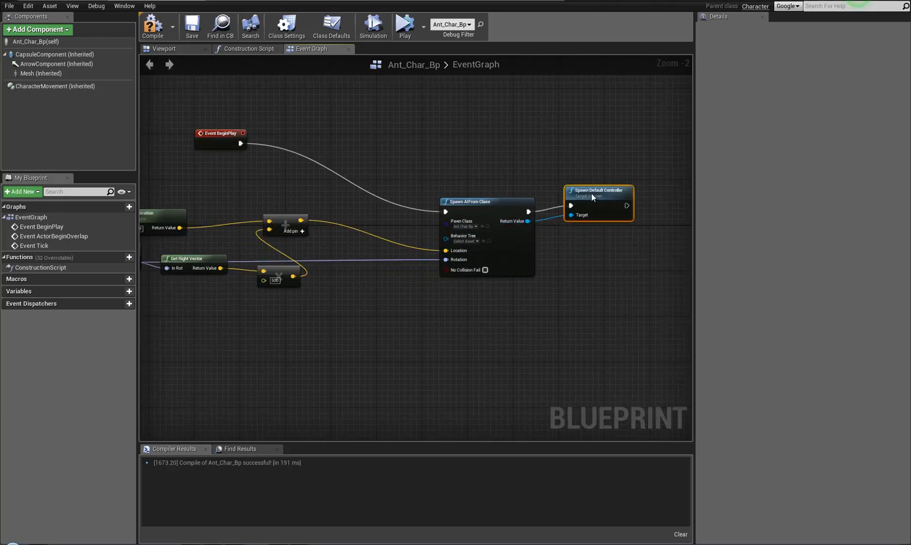
{"action": "left_click", "coordinate": [572, 215], "text": "alt"}
{"action": "right_click_drag", "start_coordinate": [338, 367], "coordinate": [405, 371]}
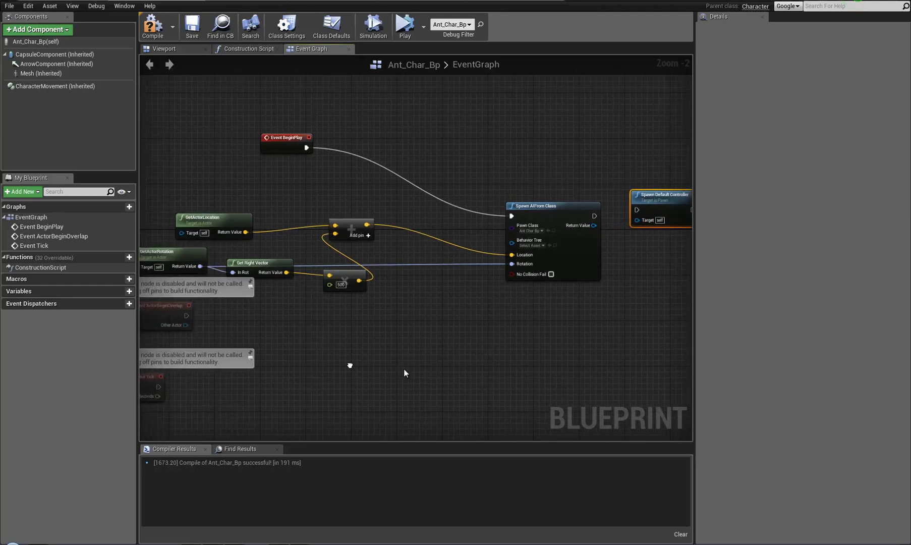
- Compile the blueprint and set the Behavior Tree of the Spawn AI From Class node to Ant_BT
{"action": "left_click", "coordinate": [153, 28]}
{"action": "scroll", "coordinate": [411, 157], "scroll_direction": "up", "scroll_amount": 2}
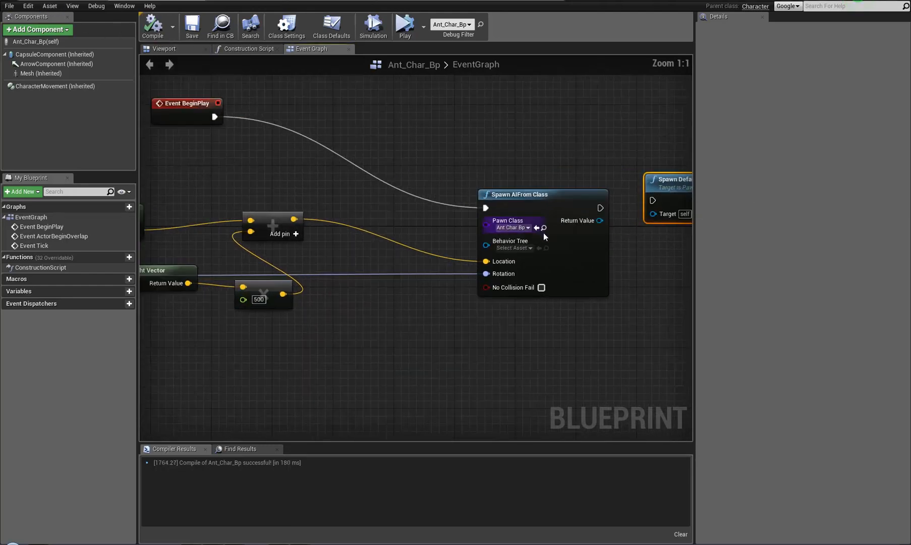
{"action": "left_click", "coordinate": [530, 248]}
{"action": "left_click", "coordinate": [525, 285]}
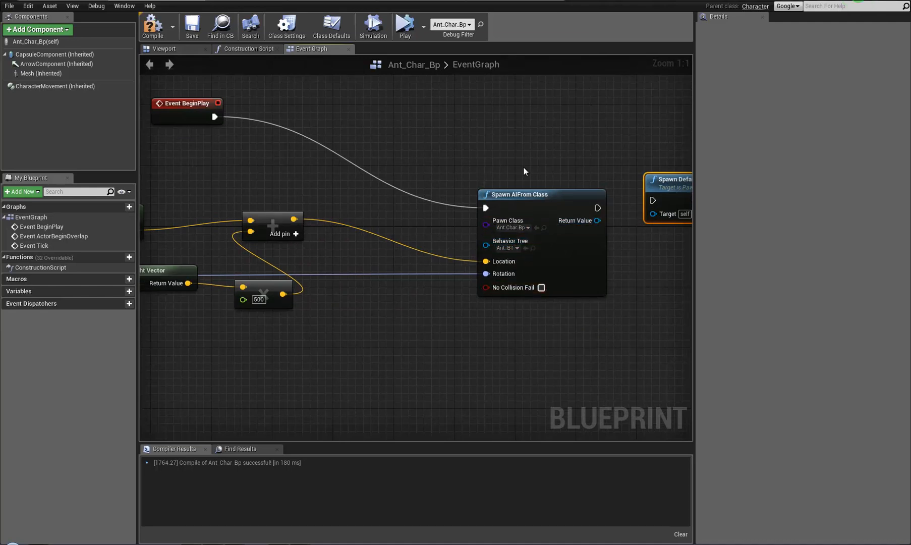
{"action": "right_click_drag", "start_coordinate": [524, 171], "coordinate": [497, 169]}
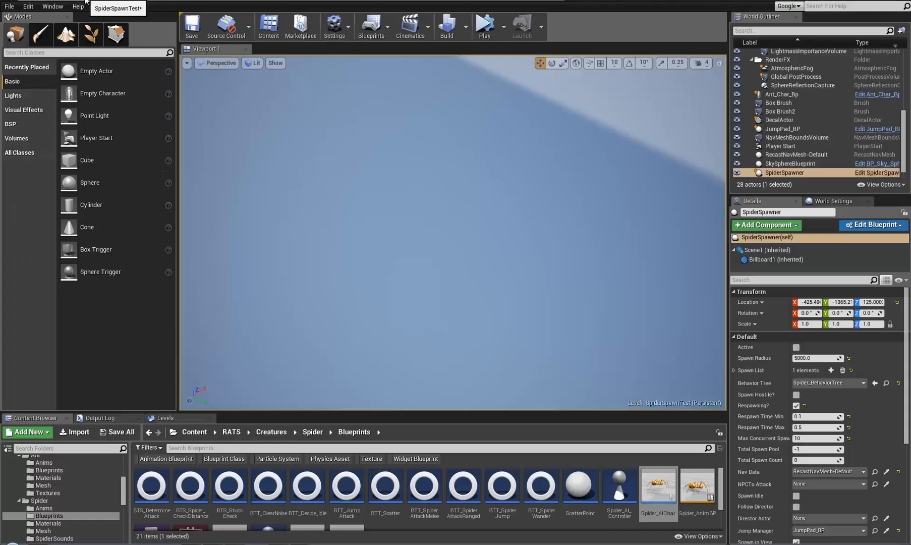
{"action": "right_click_drag", "start_coordinate": [477, 158], "coordinate": [608, 152]}
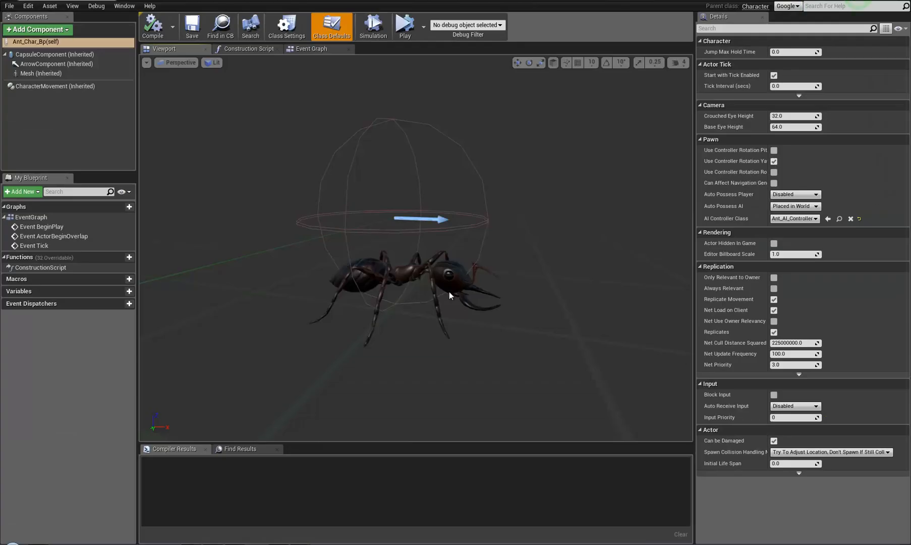
{"action": "left_click_drag", "start_coordinate": [449, 295], "coordinate": [468, 293]}
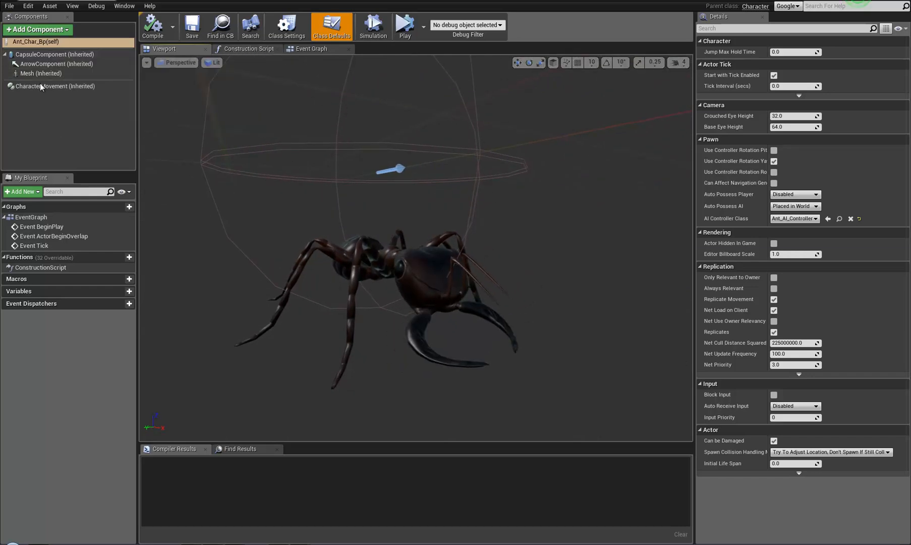
- Look over the ant character's mesh and its event graph, and go back to the level
{"action": "left_click_drag", "start_coordinate": [429, 276], "coordinate": [333, 273]}
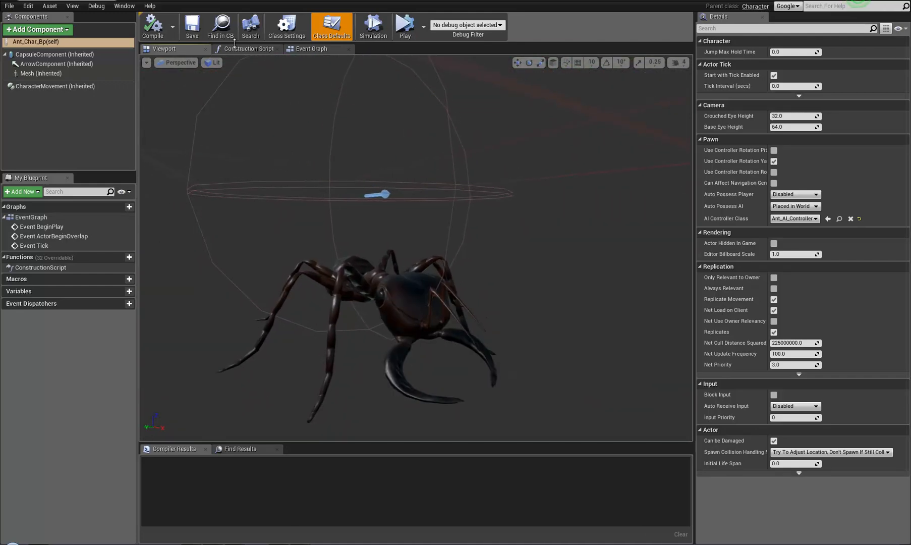
{"action": "left_click", "coordinate": [311, 49]}
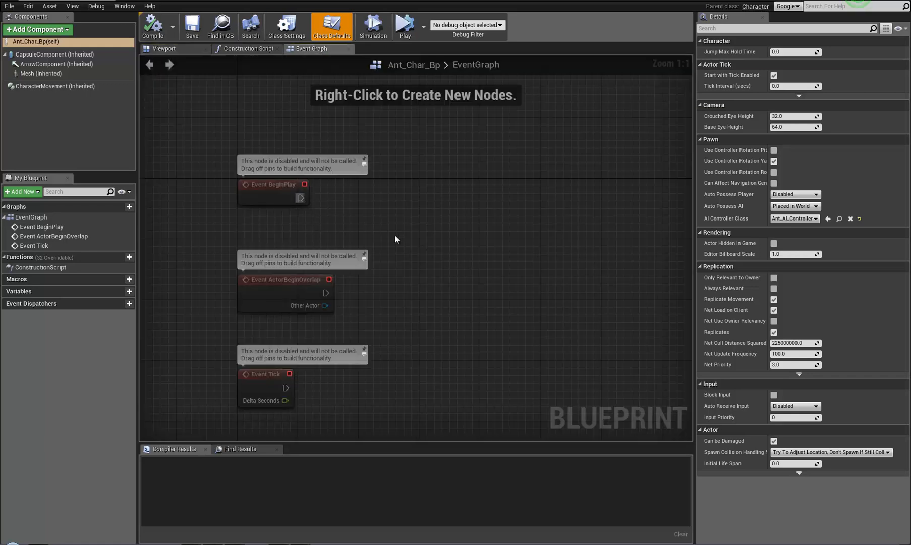
{"action": "right_click_drag", "start_coordinate": [396, 239], "coordinate": [421, 228]}
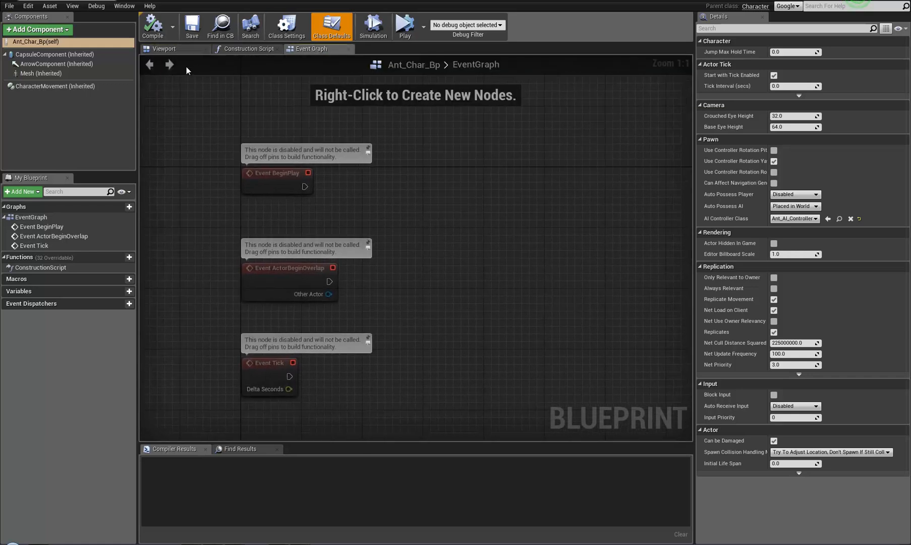
{"action": "left_click_drag", "start_coordinate": [87, 1], "coordinate": [172, 1]}
{"action": "left_click", "coordinate": [92, 1]}
- Place Ant_Char_Bp on the open arena floor and briefly simulate the level to test its wandering
{"action": "right_click_drag", "start_coordinate": [491, 274], "coordinate": [472, 295]}
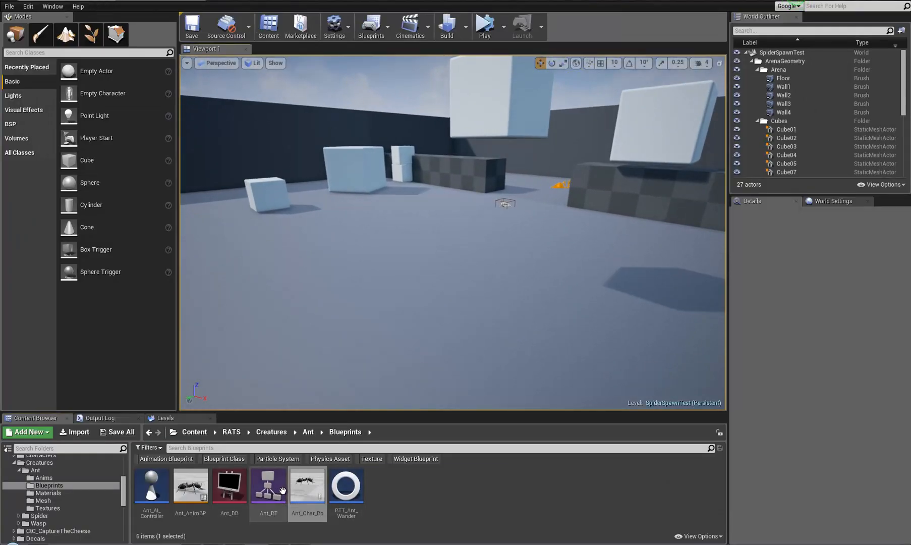
{"action": "left_click_drag", "start_coordinate": [307, 485], "coordinate": [400, 293]}
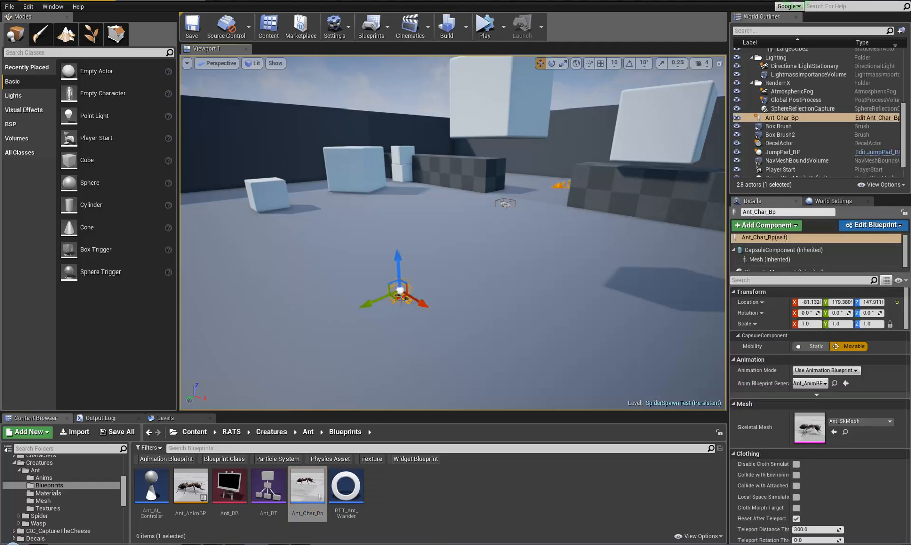
{"action": "left_click", "coordinate": [482, 30]}
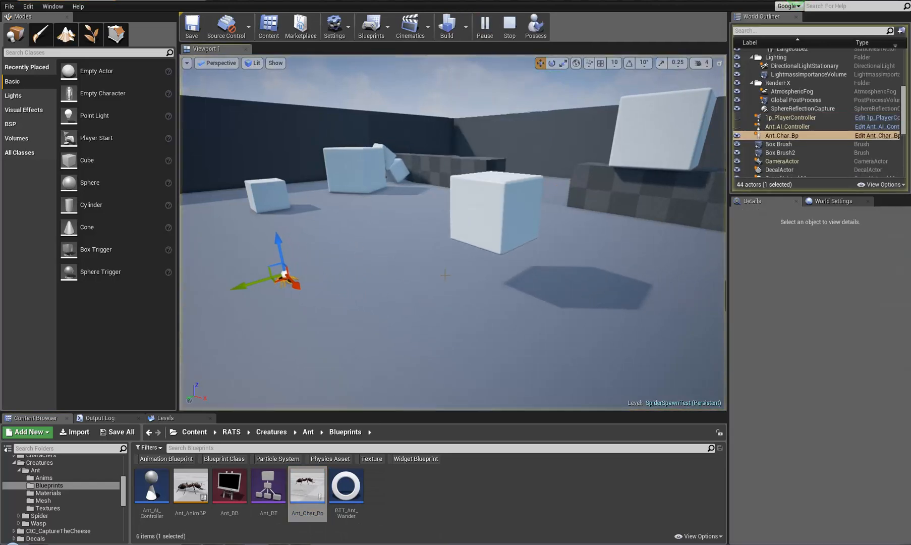
{"action": "left_click", "coordinate": [518, 35]}
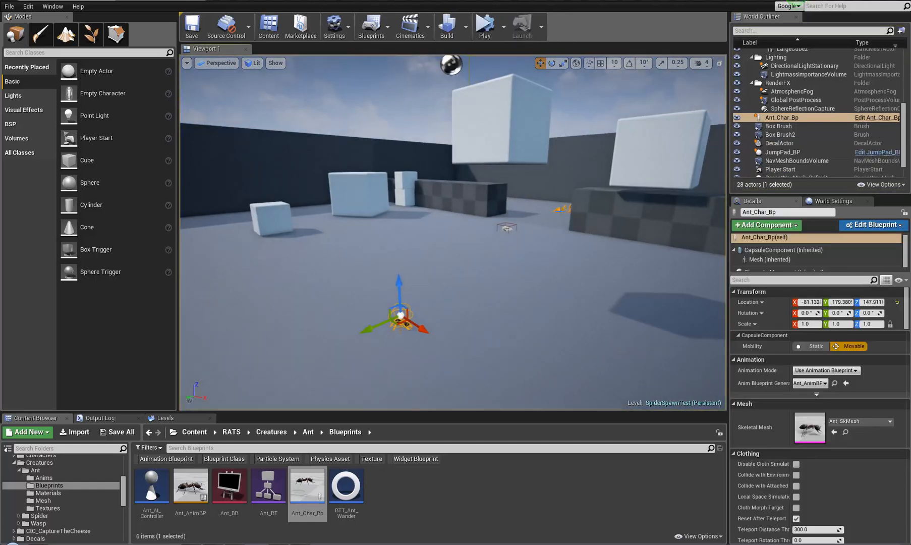
- Select the SpiderSpawner in the level and enable its Active option
{"action": "left_click", "coordinate": [564, 208]}
{"action": "left_click", "coordinate": [797, 347]}
{"action": "right_click_drag", "start_coordinate": [555, 283], "coordinate": [545, 281]}
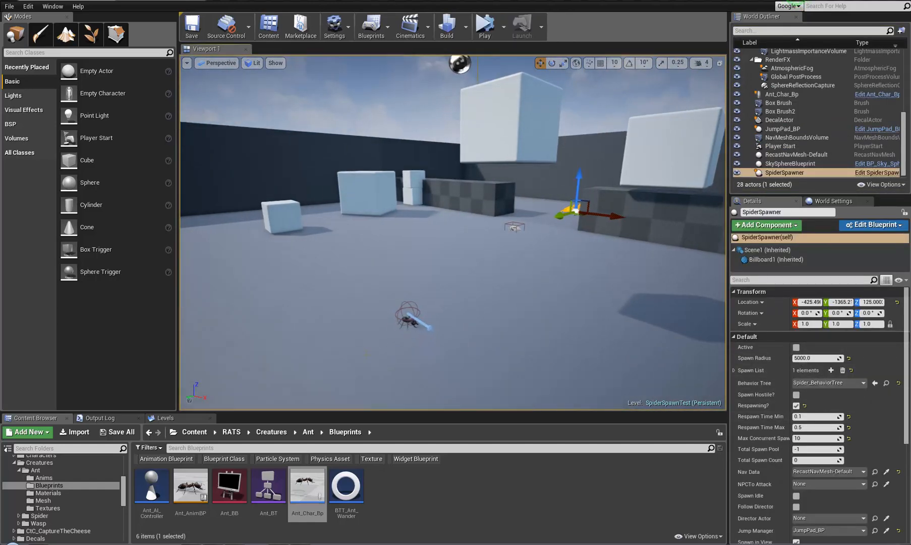
{"action": "right_click_drag", "start_coordinate": [367, 354], "coordinate": [314, 369]}
{"action": "right_click_drag", "start_coordinate": [470, 309], "coordinate": [614, 325]}
{"action": "left_click", "coordinate": [797, 349]}
{"action": "right_click_drag", "start_coordinate": [665, 348], "coordinate": [707, 380]}
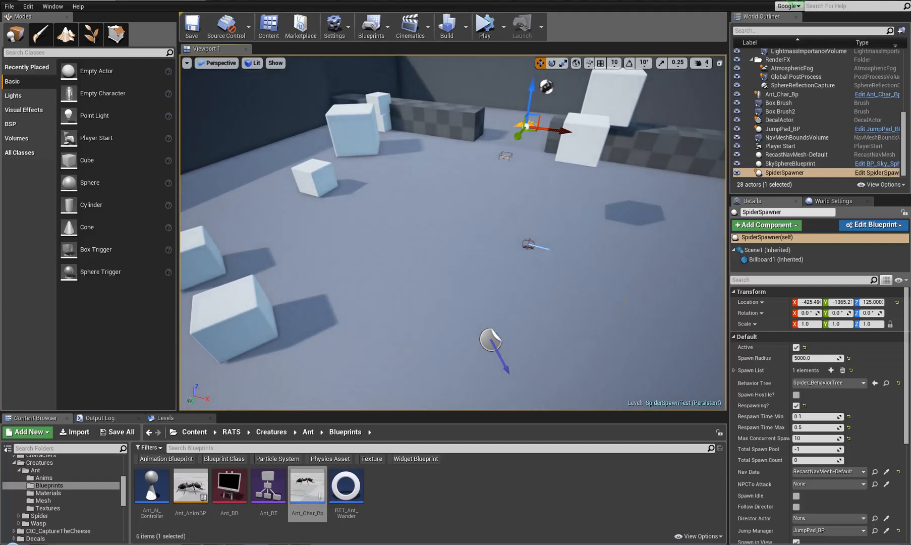
- Simulate the level, compare the movement of a spawned spider with that of the ant up close, and stop the simulation
{"action": "left_click", "coordinate": [485, 25]}
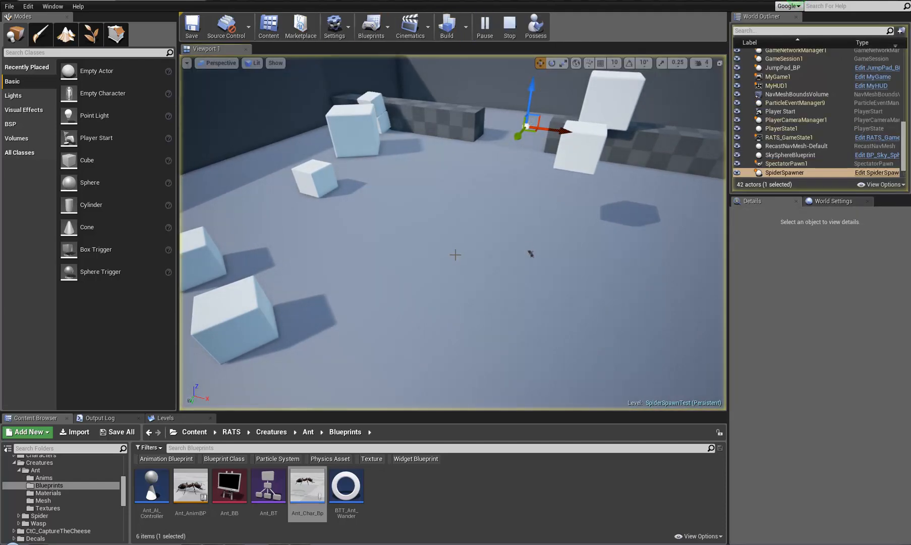
{"action": "right_click_drag", "start_coordinate": [455, 255], "coordinate": [415, 258]}
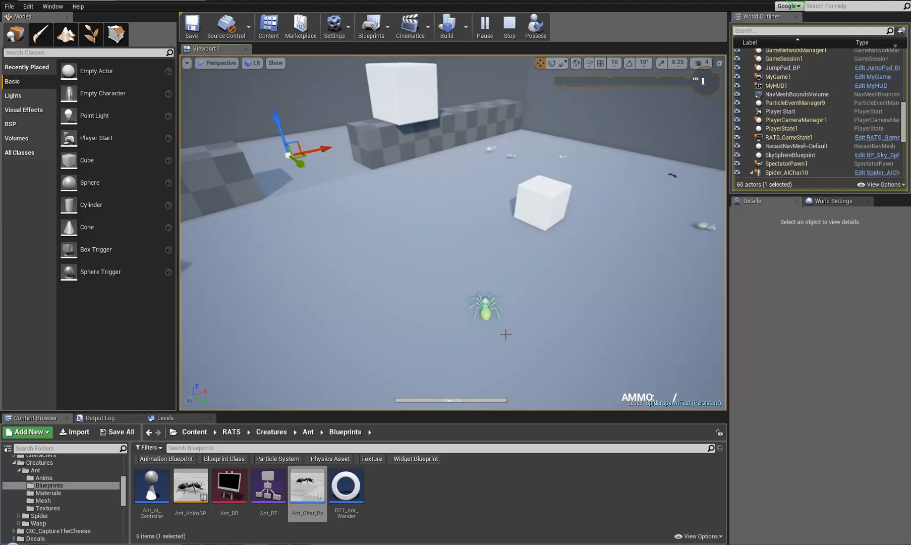
{"action": "right_click_drag", "start_coordinate": [486, 315], "coordinate": [510, 363]}
{"action": "key", "text": "w"}
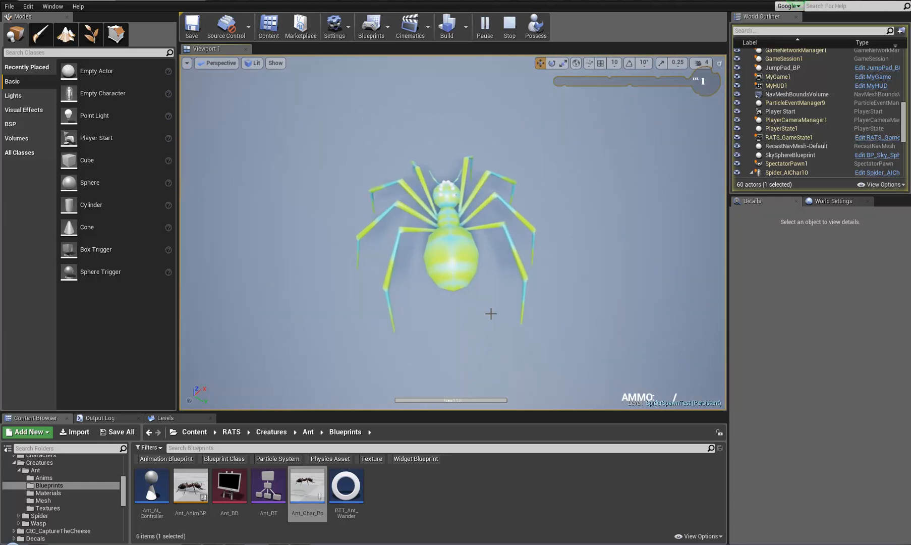
{"action": "right_click_drag", "start_coordinate": [587, 331], "coordinate": [710, 338]}
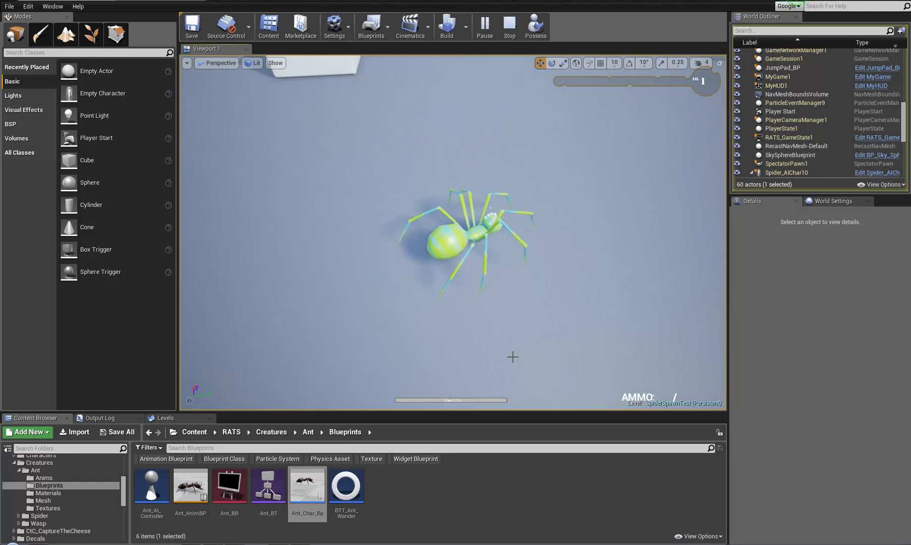
{"action": "right_click_drag", "start_coordinate": [470, 291], "coordinate": [257, 281]}
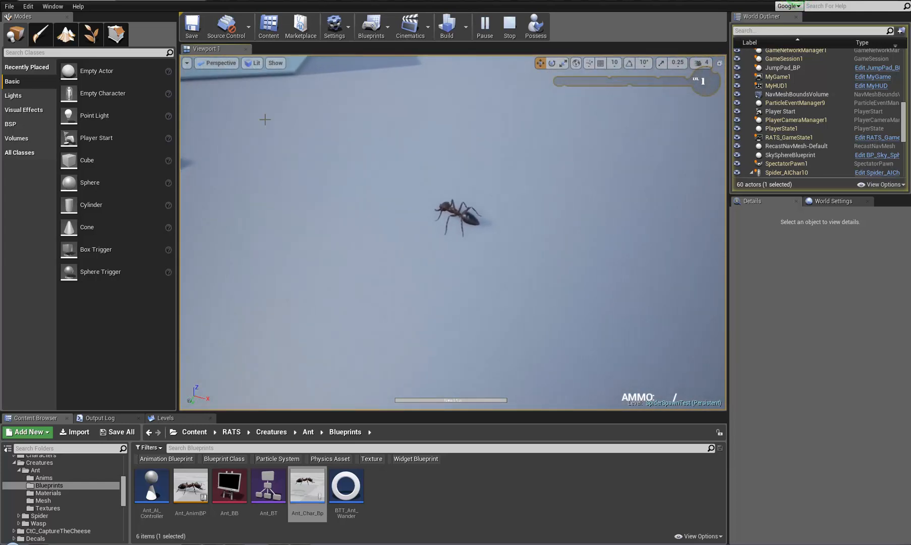
{"action": "left_click", "coordinate": [506, 31]}
- Display the CharacterMovement component's settings in the Ant_Char_Bp blueprint and widen the area showing them
{"action": "left_click", "coordinate": [151, 2]}
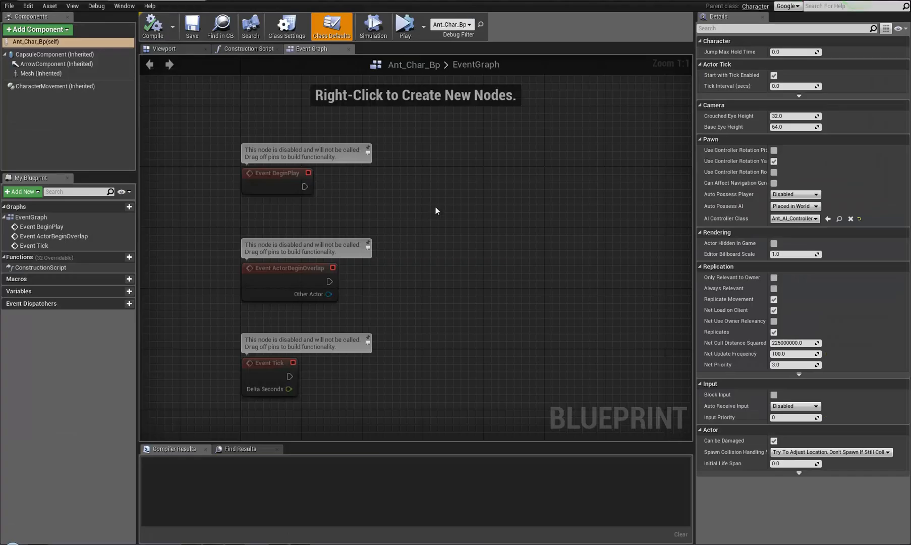
{"action": "left_click", "coordinate": [76, 87]}
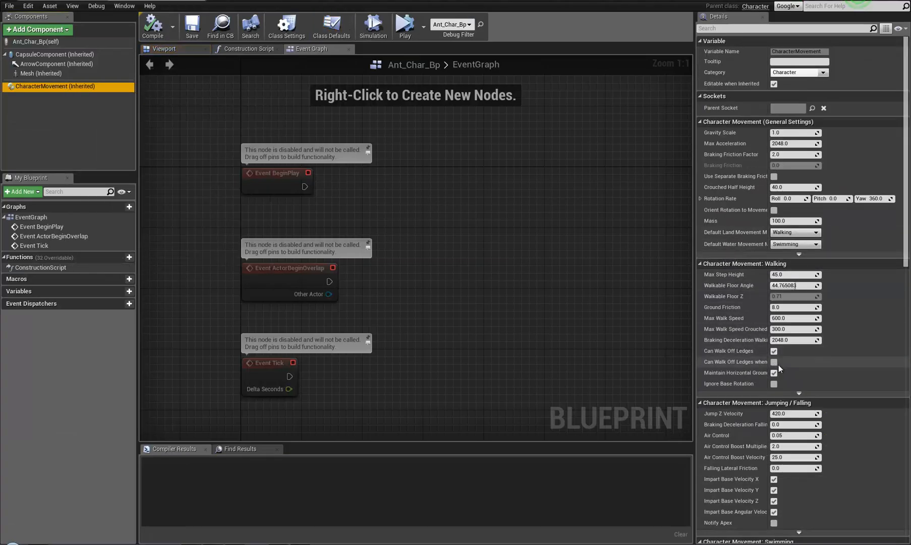
{"action": "left_click_drag", "start_coordinate": [693, 333], "coordinate": [637, 325]}
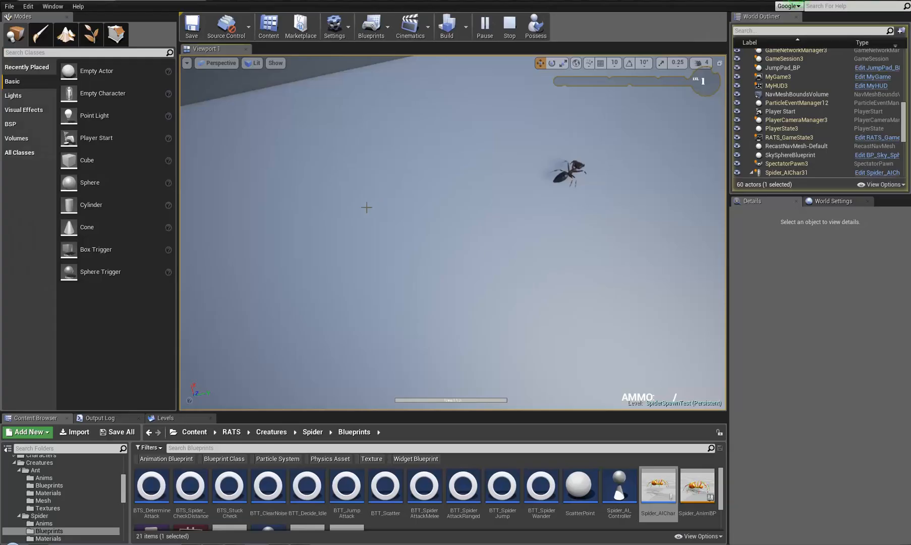
- Follow the ant along the arena wall in the running simulation and examine its walking and turning up close
{"action": "right_click_drag", "start_coordinate": [473, 182], "coordinate": [539, 53]}
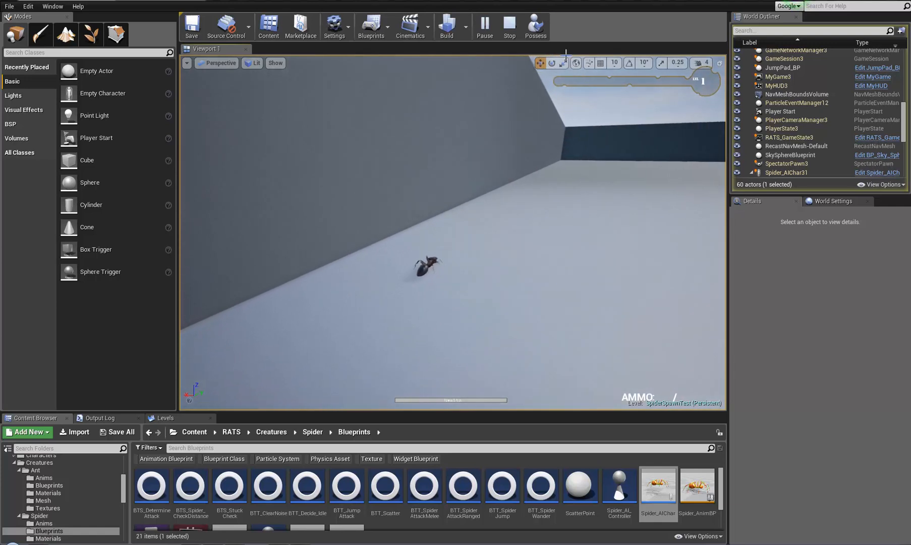
{"action": "right_click_drag", "start_coordinate": [566, 54], "coordinate": [482, 105]}
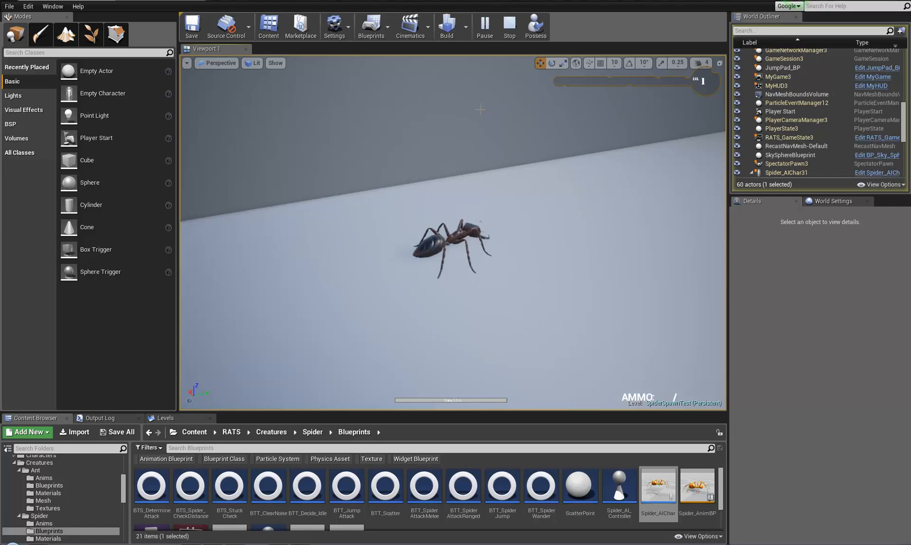
{"action": "right_click_drag", "start_coordinate": [506, 347], "coordinate": [534, 289]}
- Possess the player character and walk across the arena to the ant to observe it at close range
{"action": "left_click", "coordinate": [535, 25]}
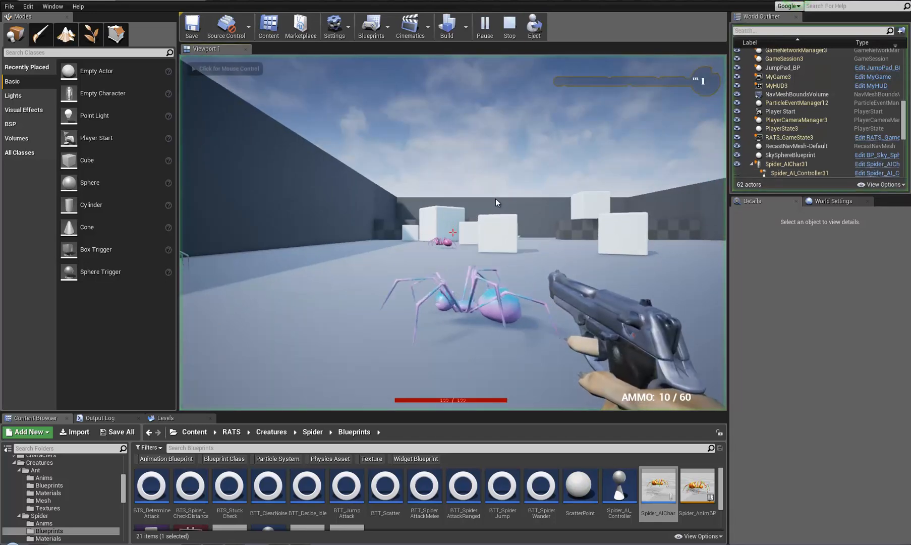
{"action": "key", "text": "w"}
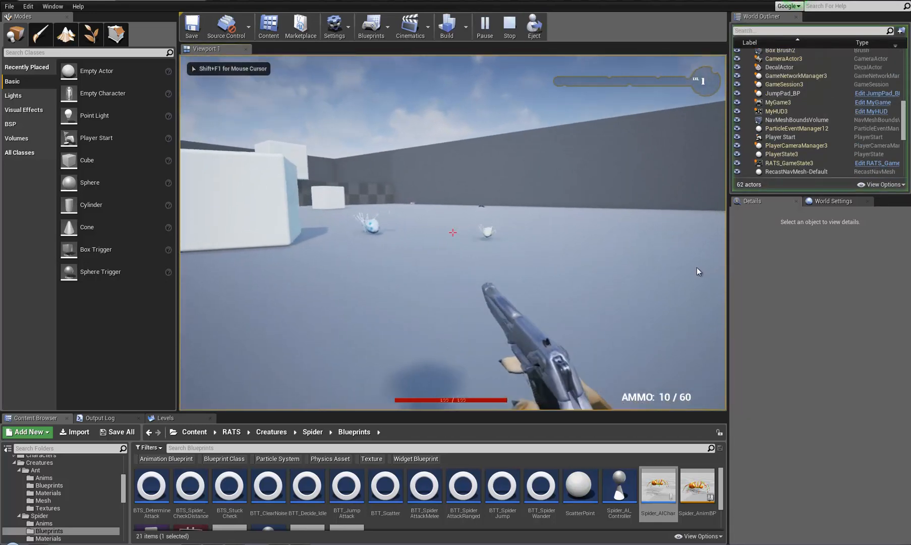
{"action": "key", "text": "w"}
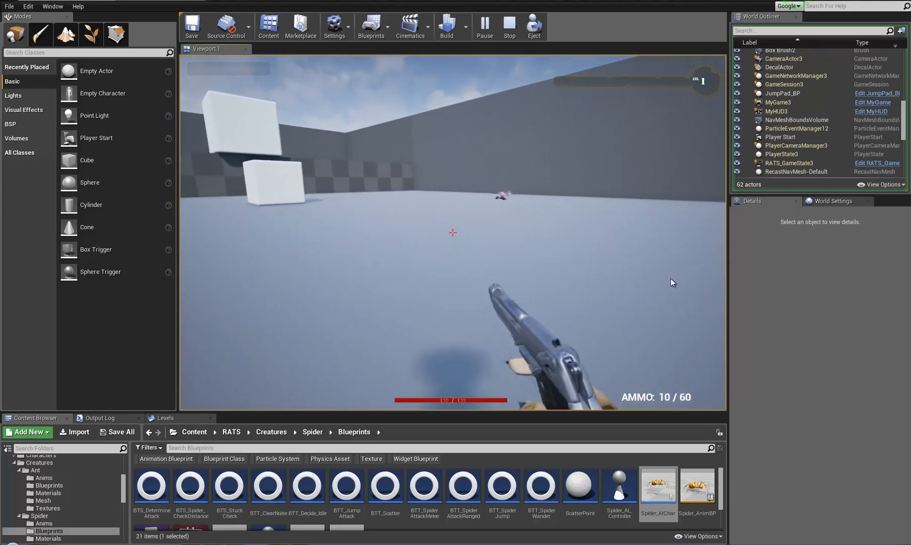
{"action": "key", "text": "w"}
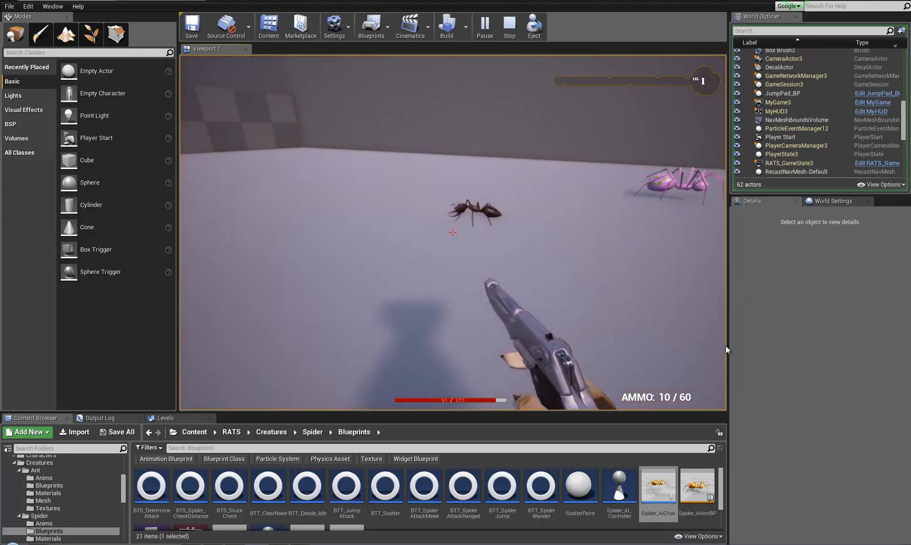
{"action": "key", "text": "s"}
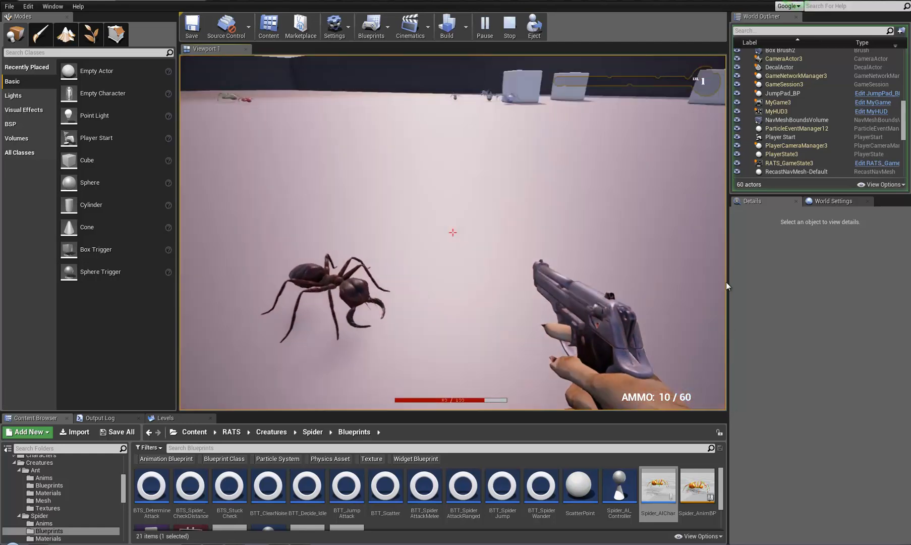
{"action": "key", "text": "s"}
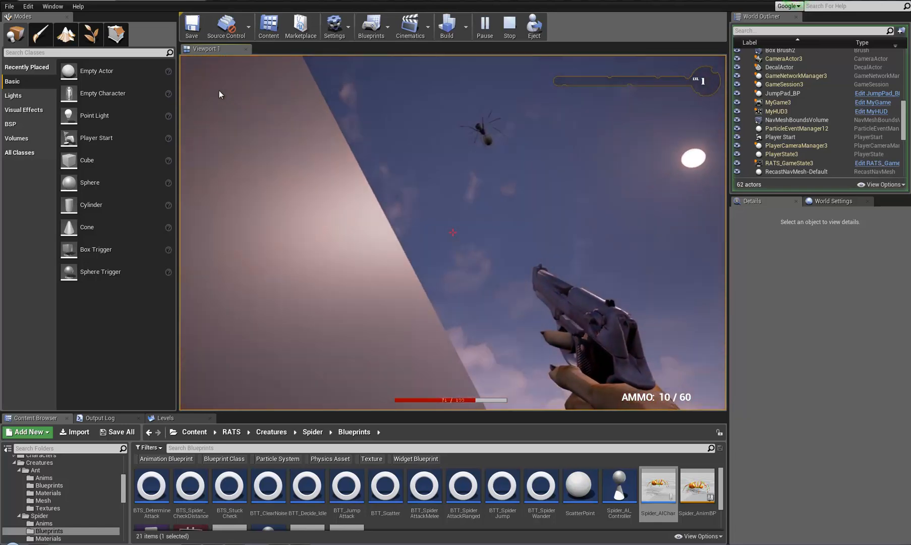
- Back away from the spiders as the player, fire one shot at a spider and jump
{"action": "key", "text": "s"}
{"action": "key", "text": "s"}
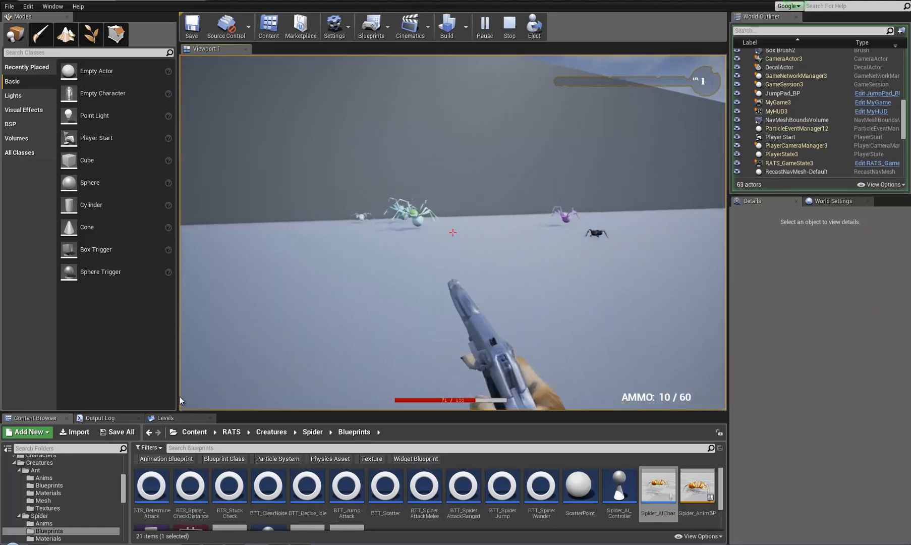
{"action": "key", "text": "s"}
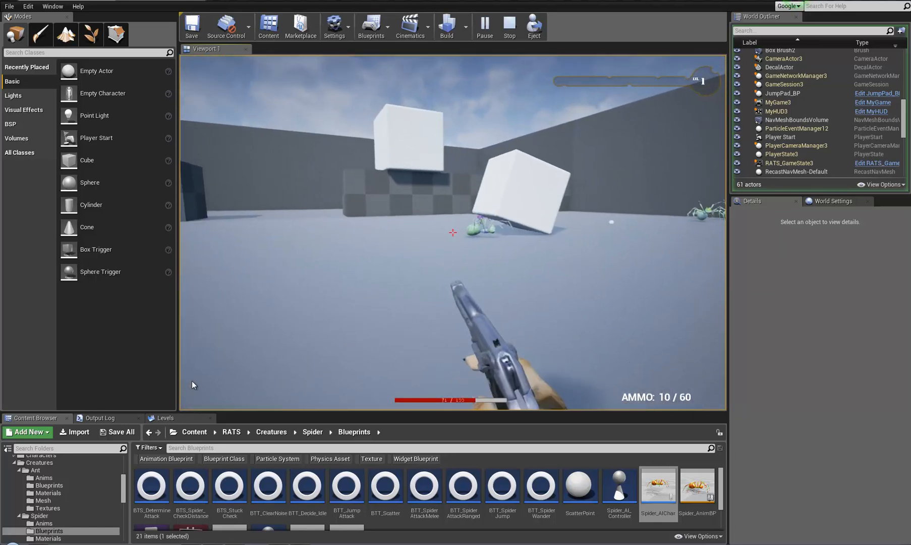
{"action": "left_click", "coordinate": [397, 345]}
{"action": "key", "text": "s"}
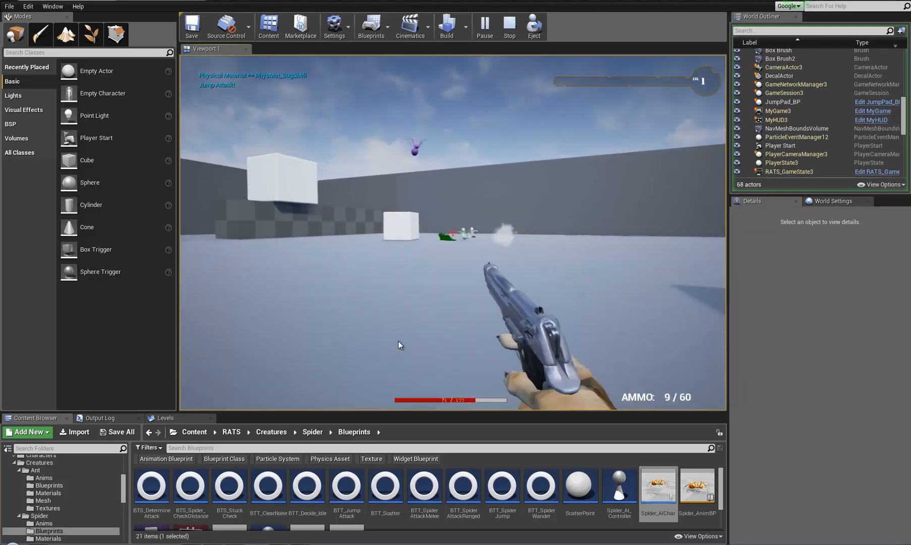
{"action": "key", "text": "space"}
{"action": "key", "text": "s"}
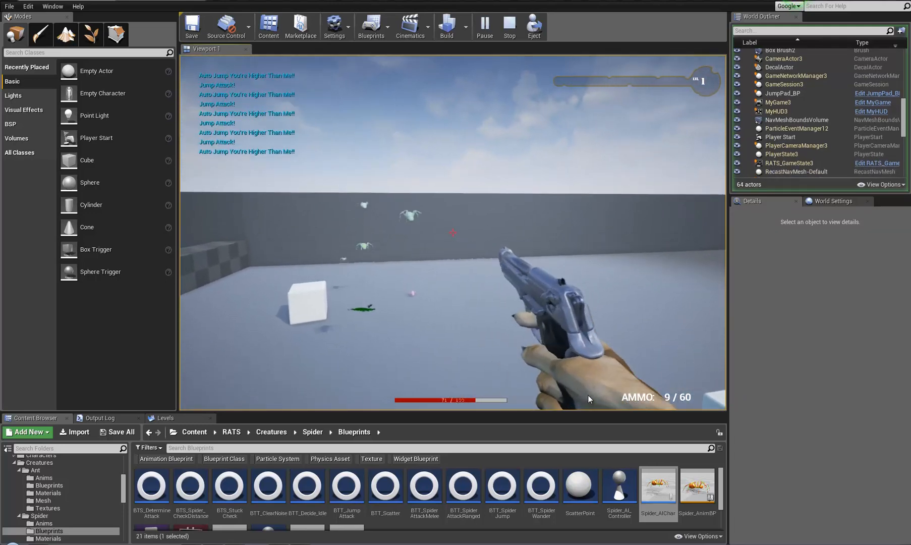
- Run past the cubes onto the checkered ledge as the player and observe how the spiders pursue and attack
{"action": "key", "text": "w"}
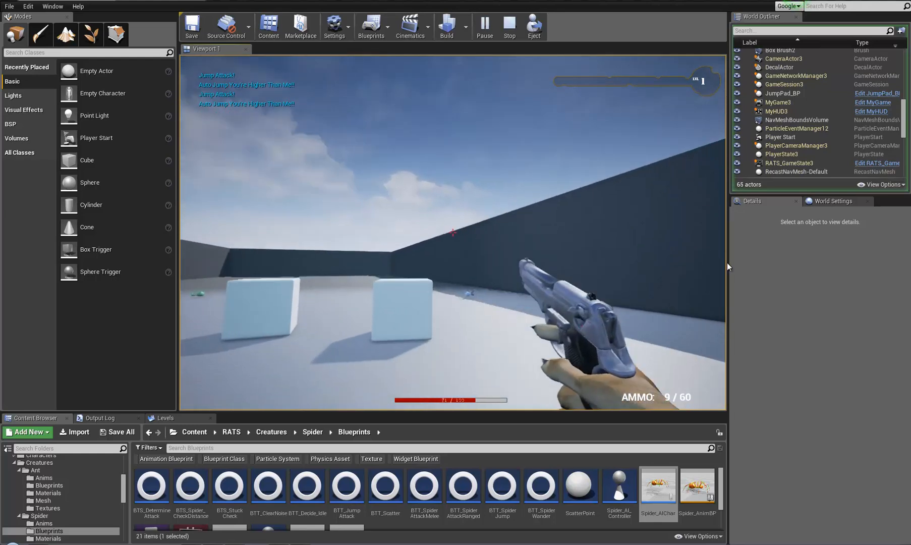
{"action": "key", "text": "w"}
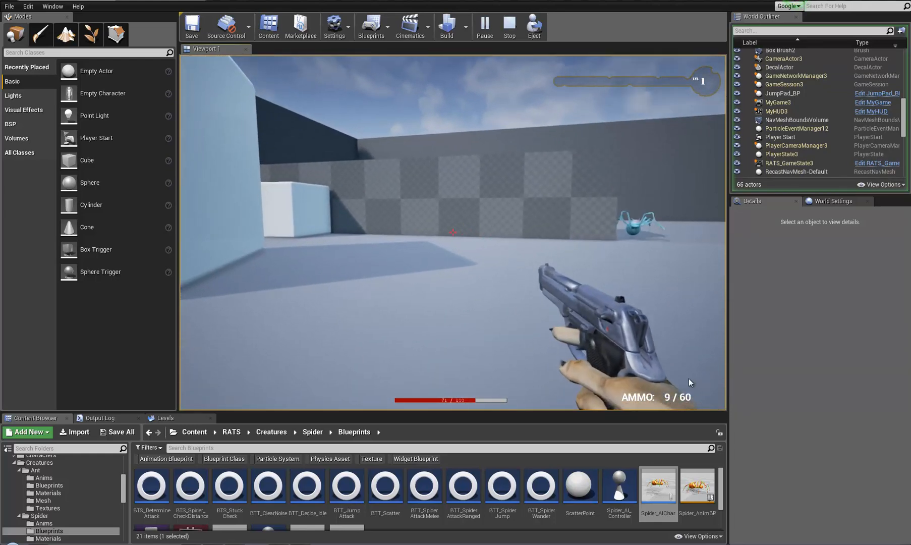
{"action": "key", "text": "w"}
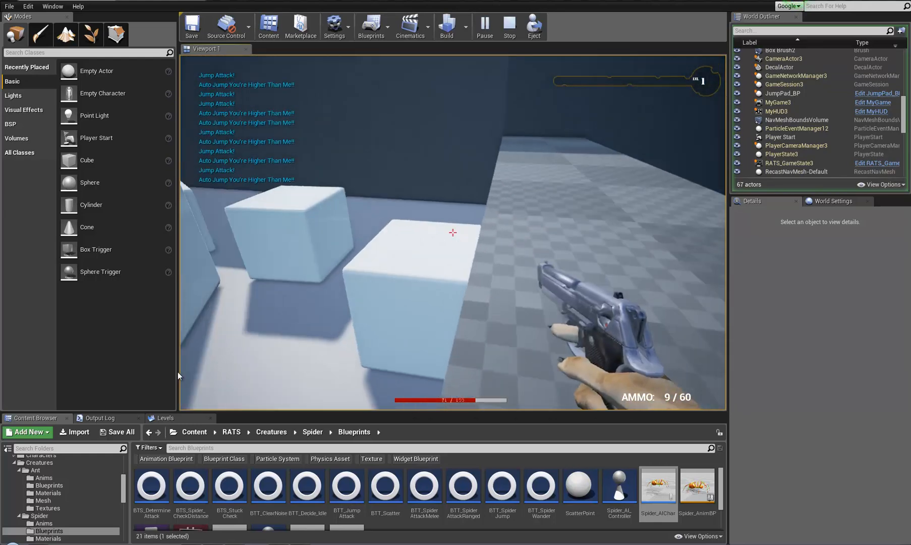
{"action": "key", "text": "s"}
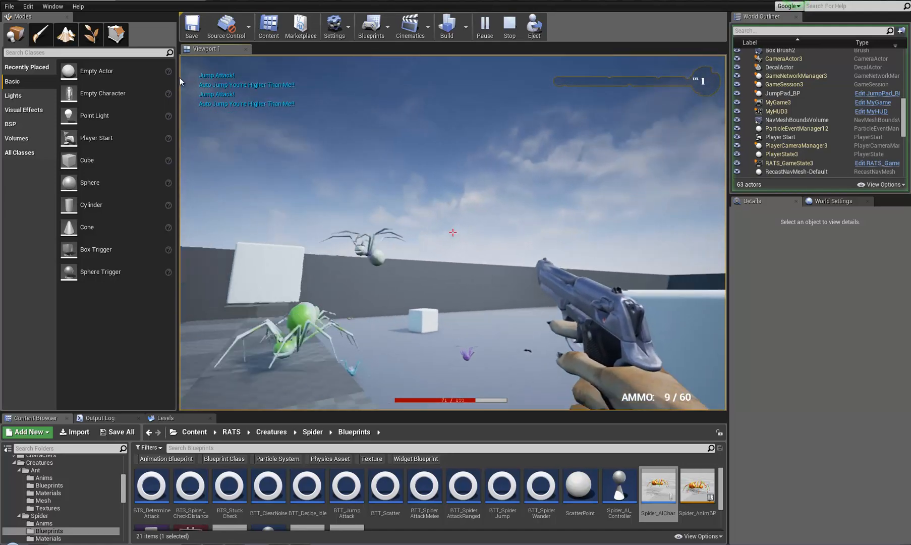
{"action": "key", "text": "s"}
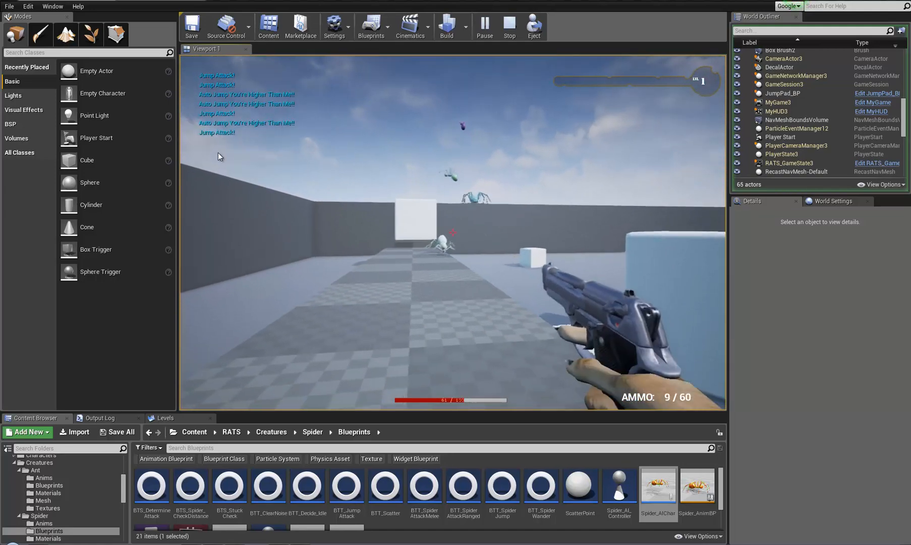
{"action": "key", "text": "s"}
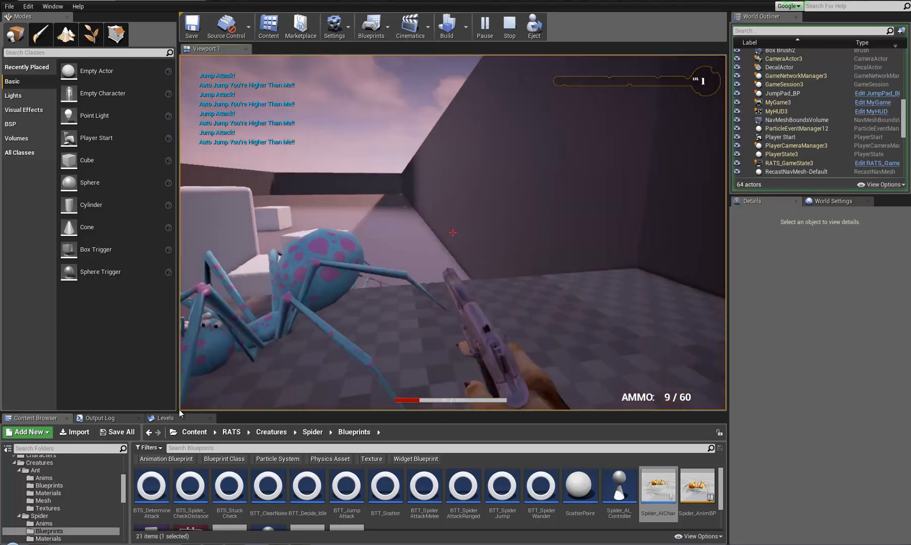
- Run and jump across the white cubes as the player and observe how the spiders chase and jump-attack
{"action": "key", "text": "w"}
{"action": "key", "text": "w"}
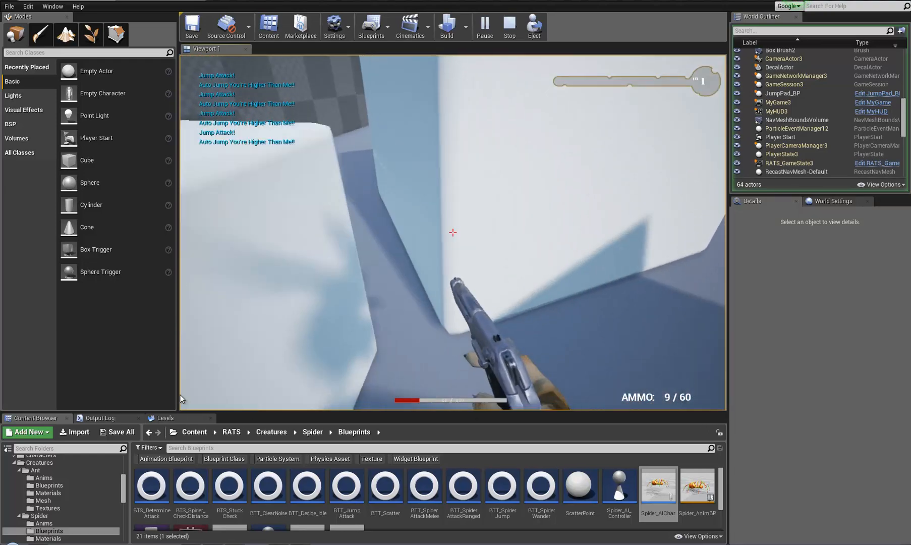
{"action": "key", "text": "space"}
{"action": "key", "text": "w"}
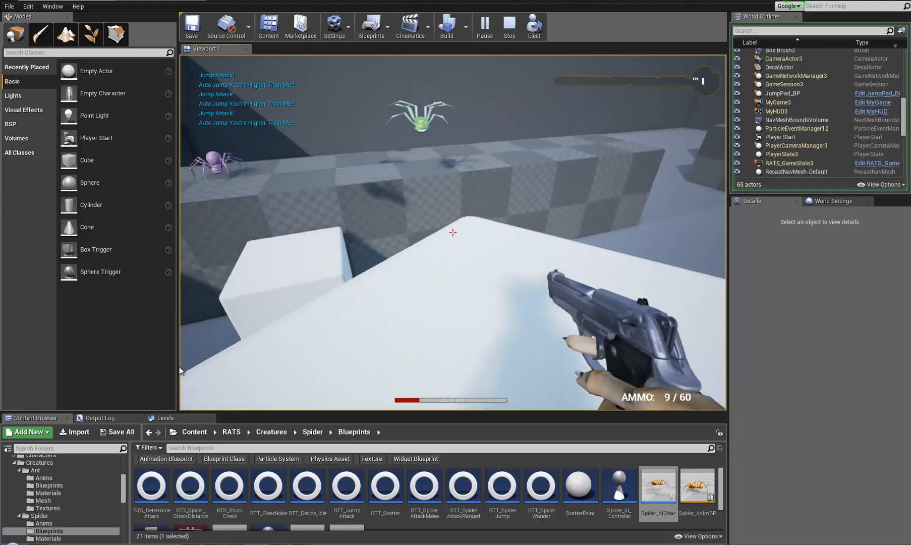
{"action": "key", "text": "space"}
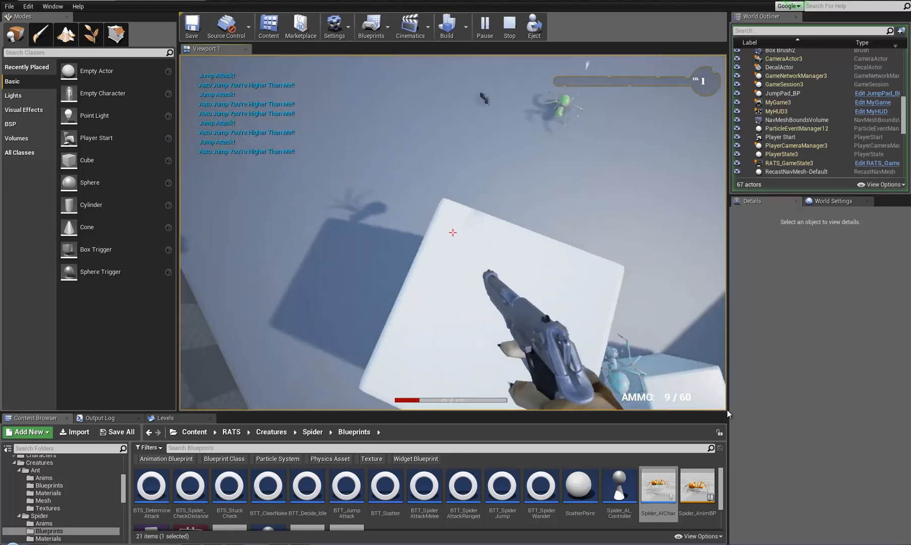
{"action": "key", "text": "w"}
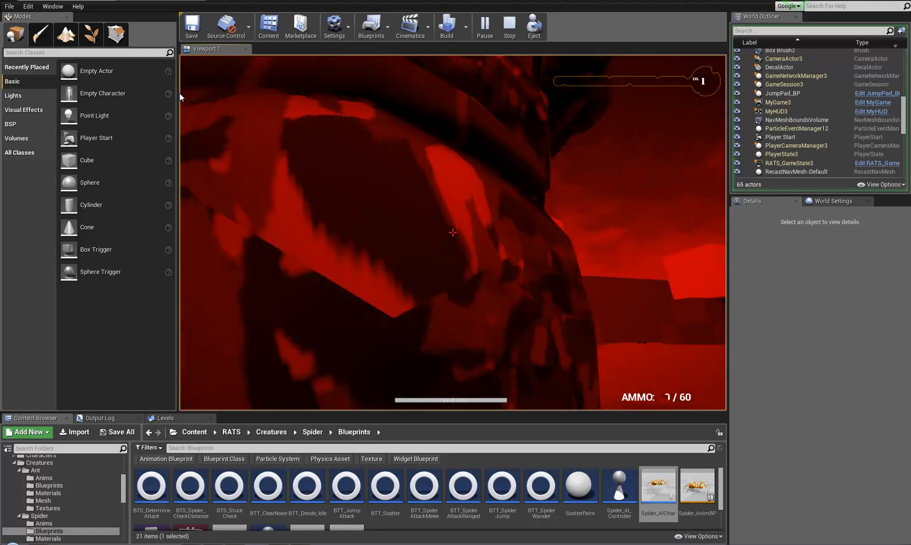
- End the play session and view the placed ant up close in the level
{"action": "key", "text": "Escape"}
{"action": "right_click_drag", "start_coordinate": [419, 235], "coordinate": [443, 216]}
{"action": "key", "text": "w"}
{"action": "right_click_drag", "start_coordinate": [433, 274], "coordinate": [454, 283]}
{"action": "right_click_drag", "start_coordinate": [700, 412], "coordinate": [428, 237]}
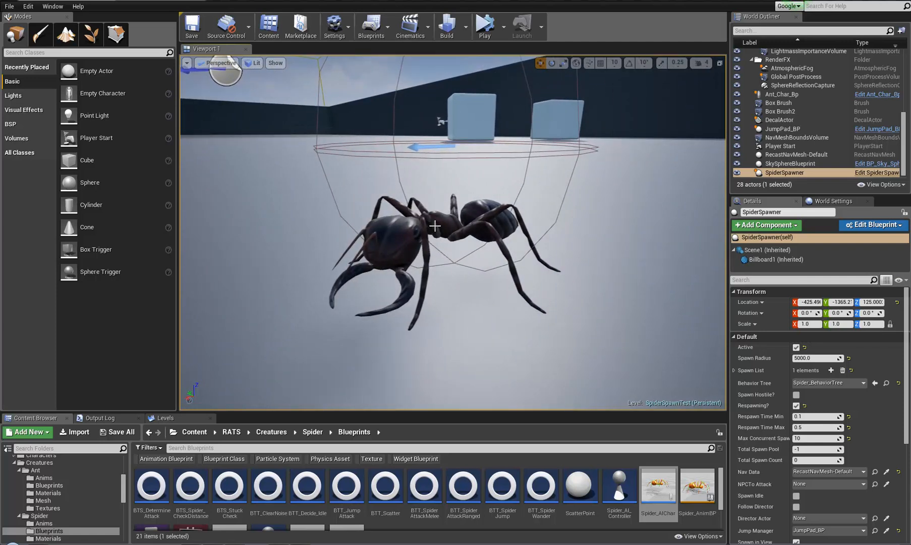
- Set the Max Walk Speed of Ant_Char_Bp's CharacterMovement component to 20 and compile the blueprint
{"action": "left_click", "coordinate": [164, 1]}
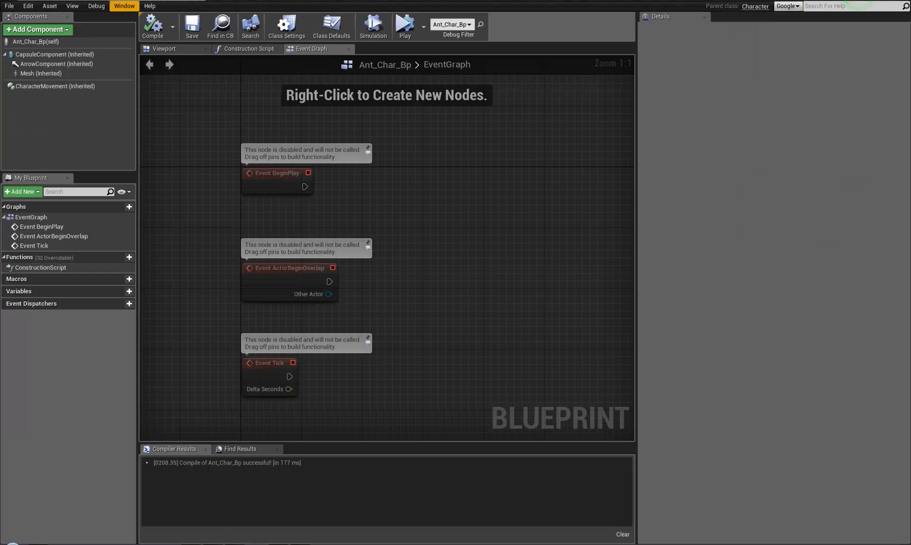
{"action": "left_click", "coordinate": [100, 2]}
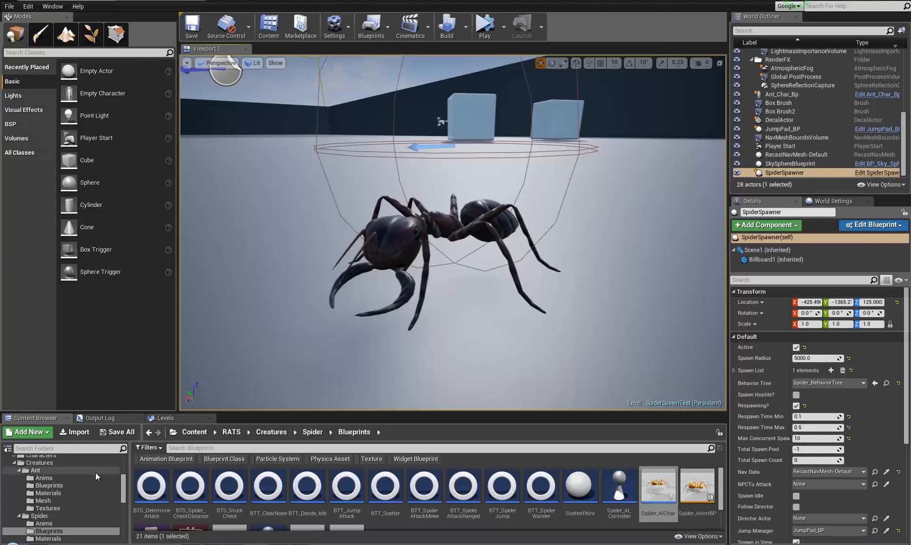
{"action": "left_click", "coordinate": [49, 485]}
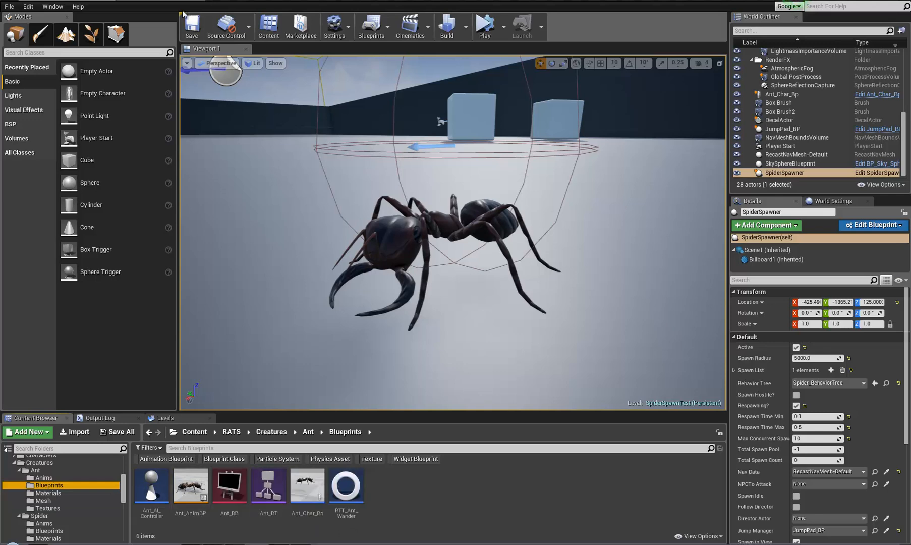
{"action": "left_click", "coordinate": [167, 1]}
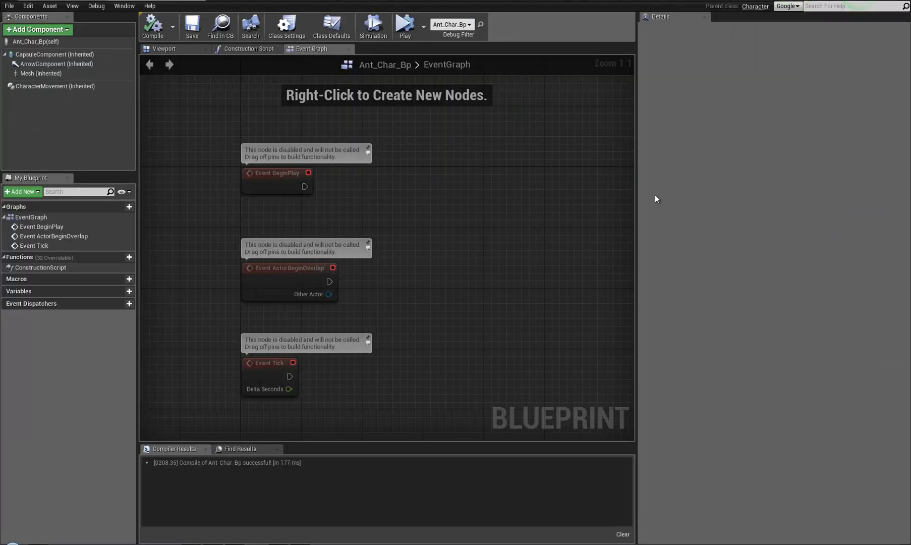
{"action": "left_click", "coordinate": [59, 85]}
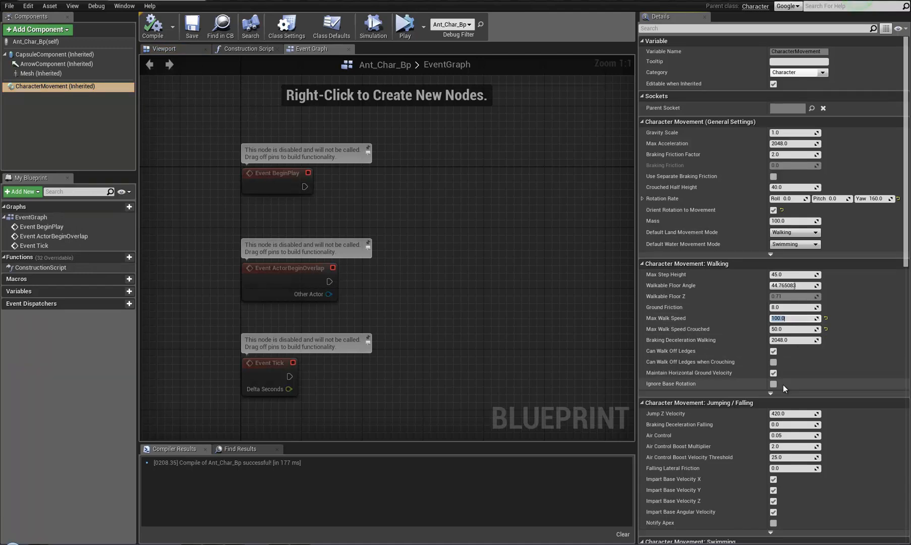
{"action": "type", "text": "20"}
{"action": "key", "text": "Tab"}
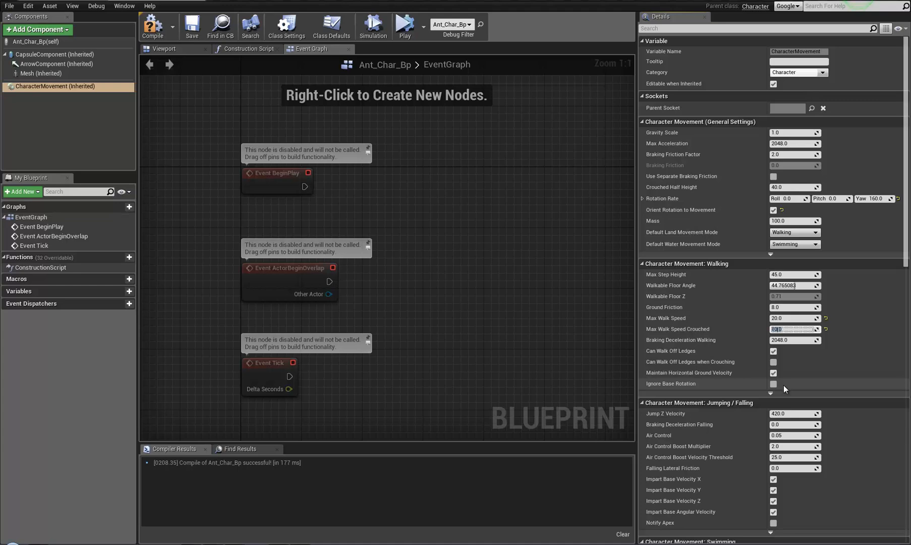
{"action": "left_click", "coordinate": [165, 23]}
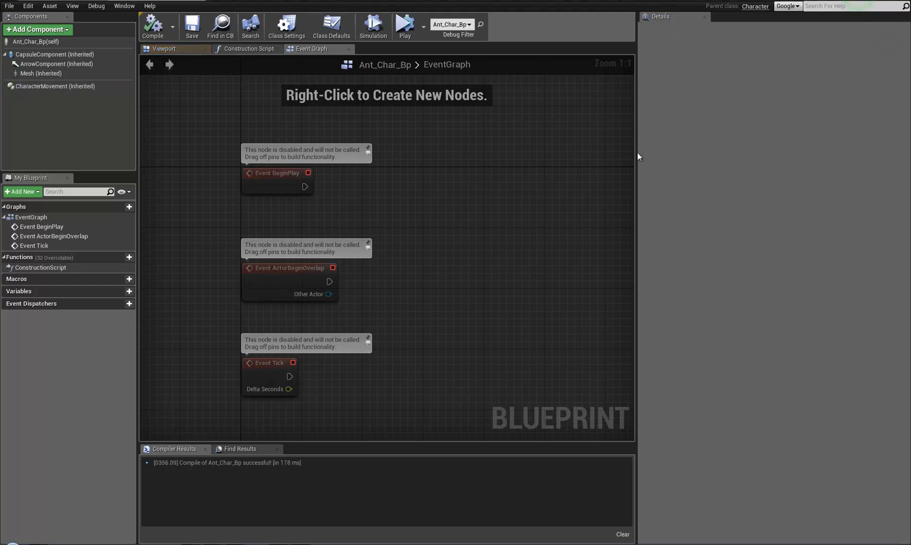
- Locate the ant's animation blueprint from its Mesh component and open the Ant_Moveblend_1D blend space
{"action": "left_click", "coordinate": [30, 74]}
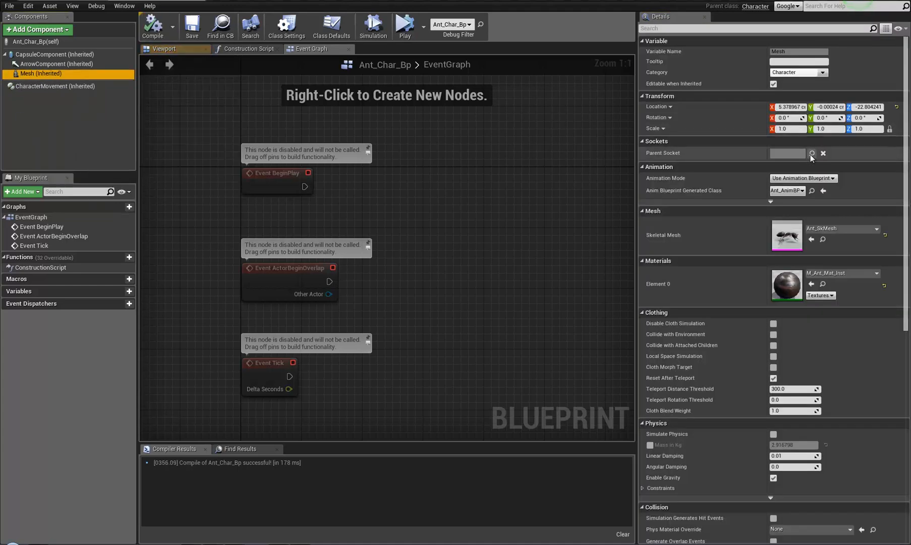
{"action": "left_click", "coordinate": [812, 191]}
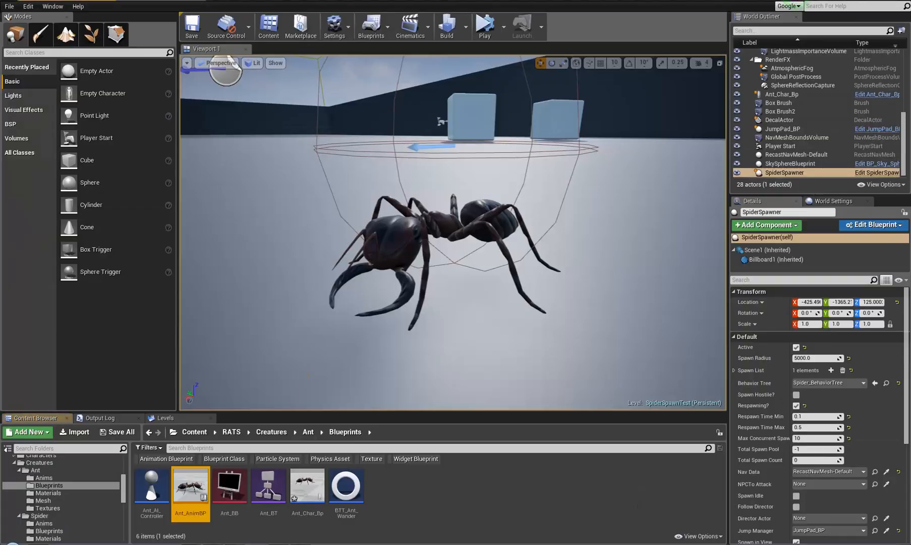
{"action": "double_click", "coordinate": [200, 490]}
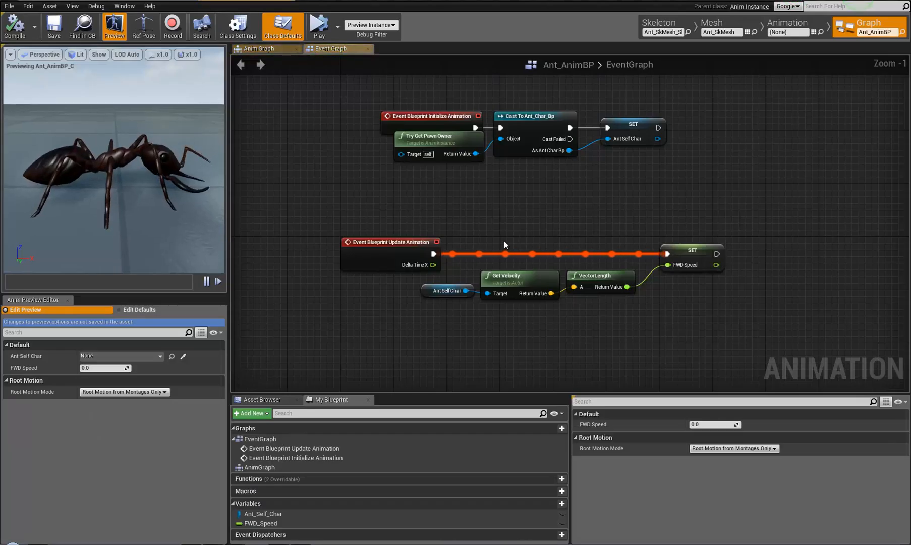
{"action": "left_click", "coordinate": [787, 22]}
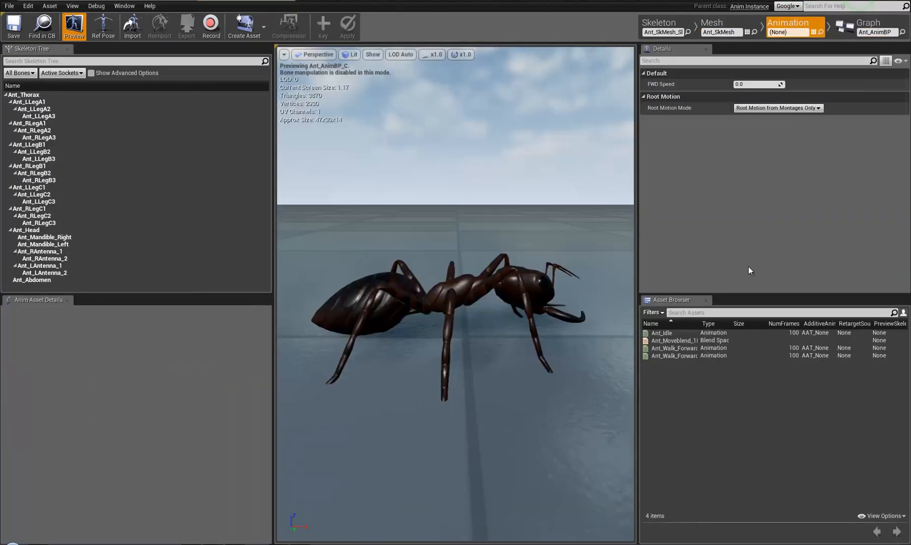
{"action": "left_click", "coordinate": [670, 341]}
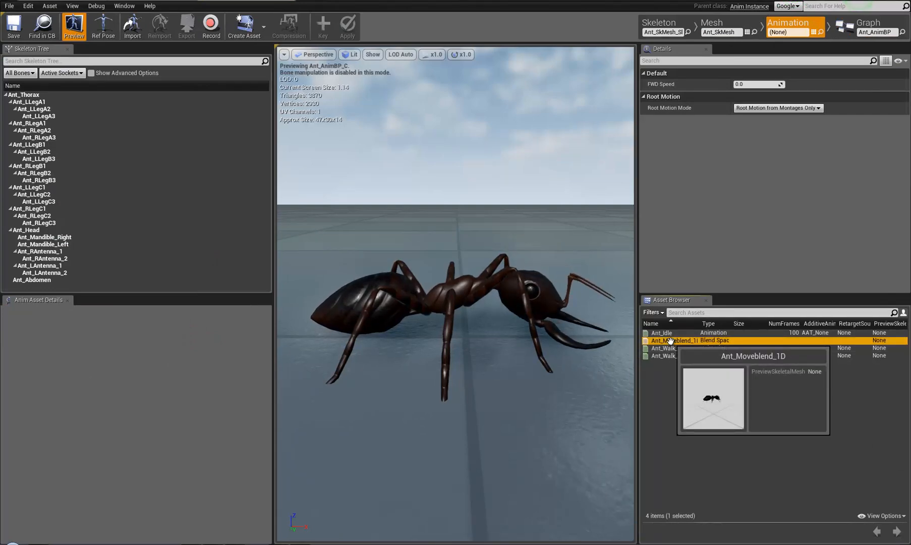
{"action": "double_click", "coordinate": [670, 341]}
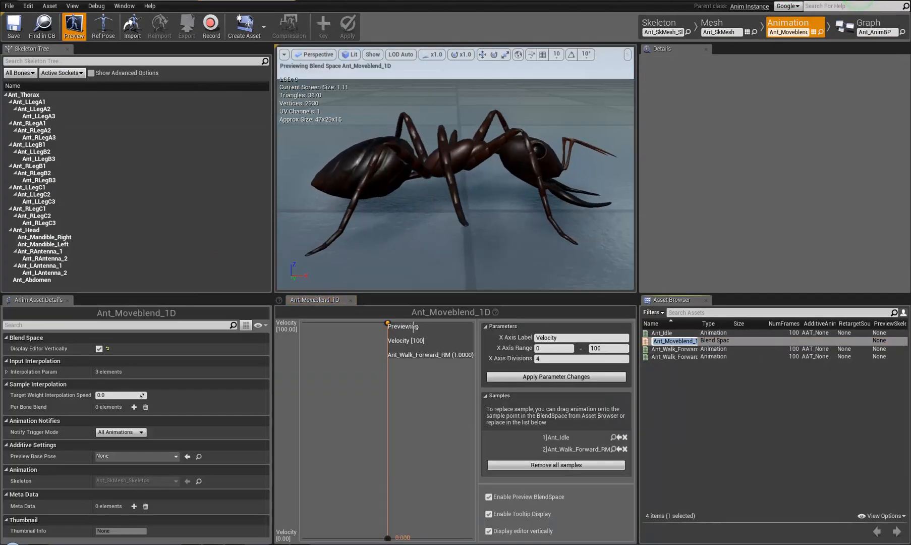
- Delete the walk sample, limit the blend space's velocity range to 0–10, and place Ant_Walk_Forward_RM at velocity 10
{"action": "right_click", "coordinate": [387, 323]}
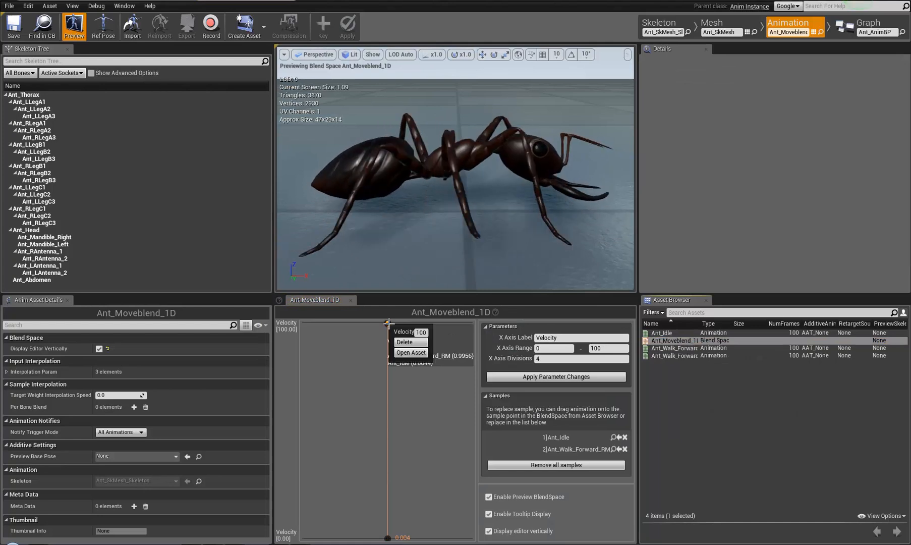
{"action": "left_click", "coordinate": [404, 342]}
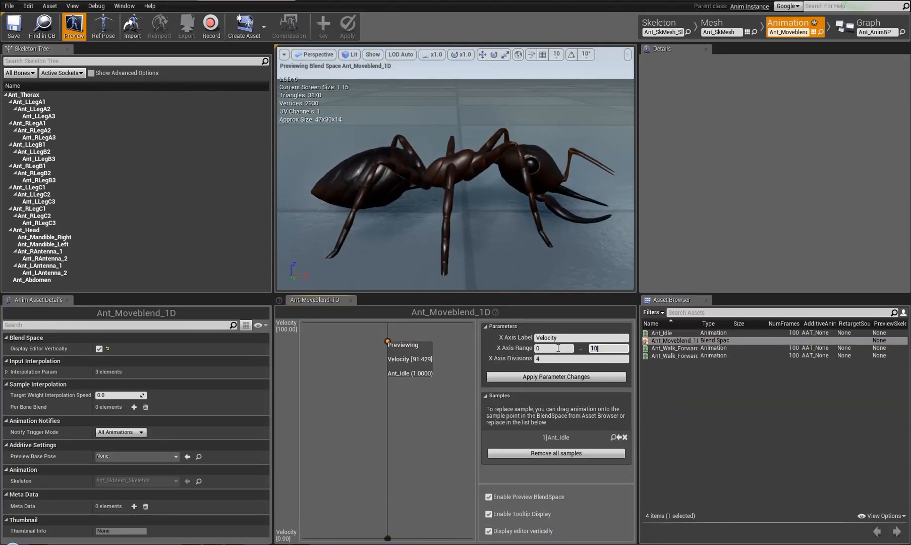
{"action": "left_click", "coordinate": [557, 378]}
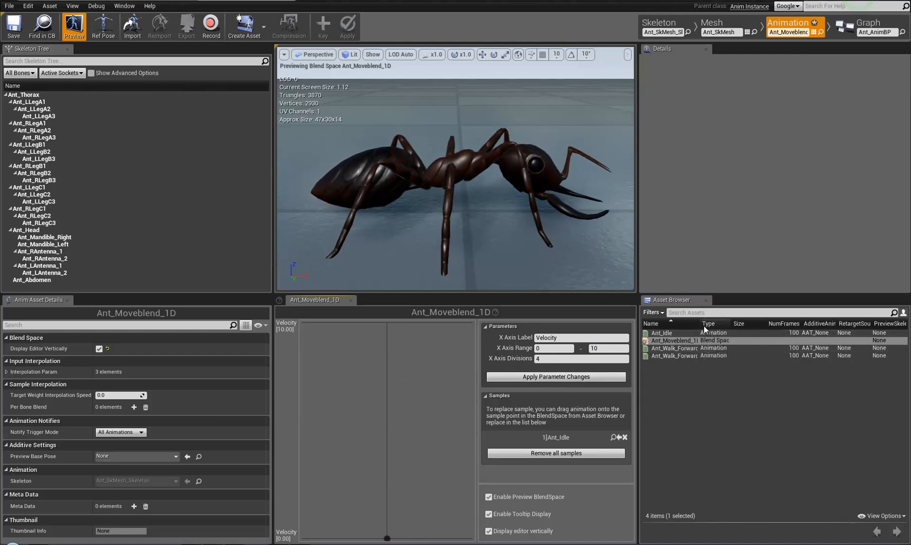
{"action": "left_click_drag", "start_coordinate": [692, 355], "coordinate": [462, 332]}
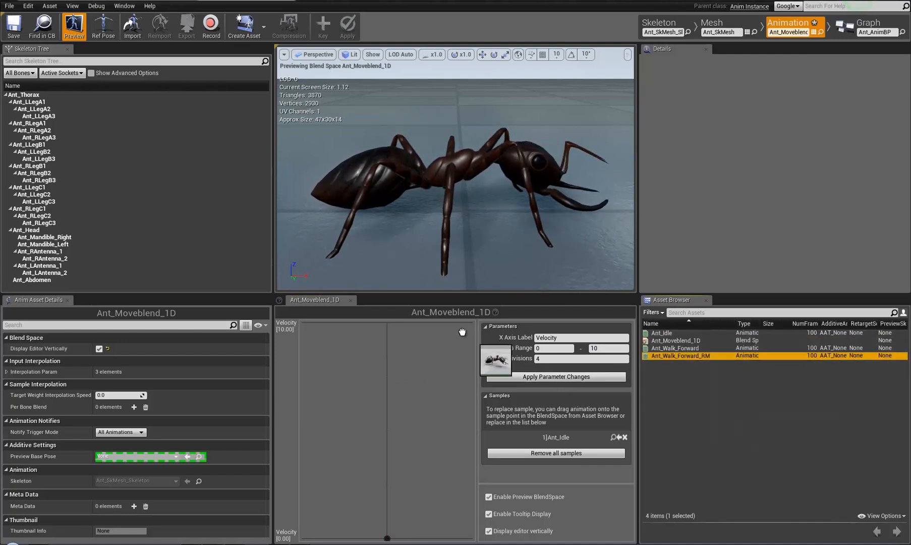
{"action": "left_click_drag", "start_coordinate": [400, 323], "coordinate": [397, 323]}
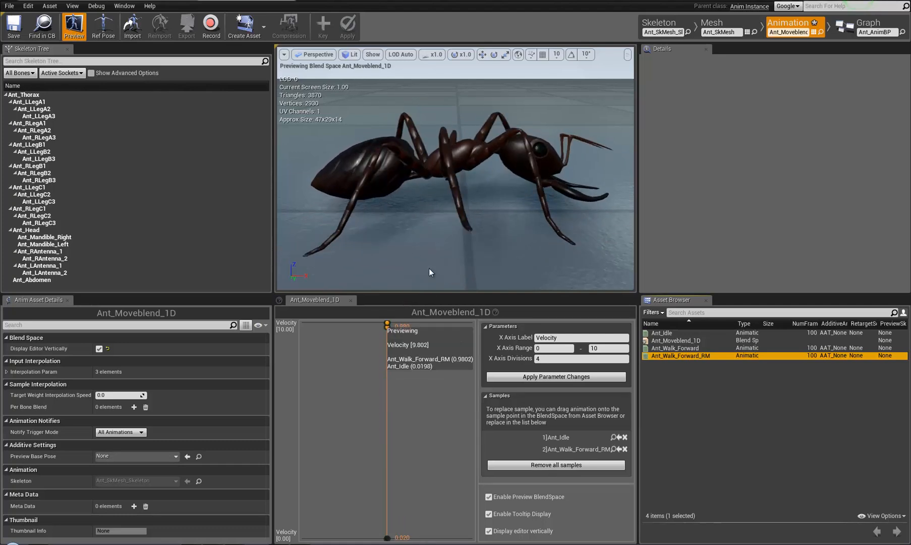
- Preview the Ant_Idle animation and save the edited Ant_Moveblend_1D blend space
{"action": "double_click", "coordinate": [668, 332]}
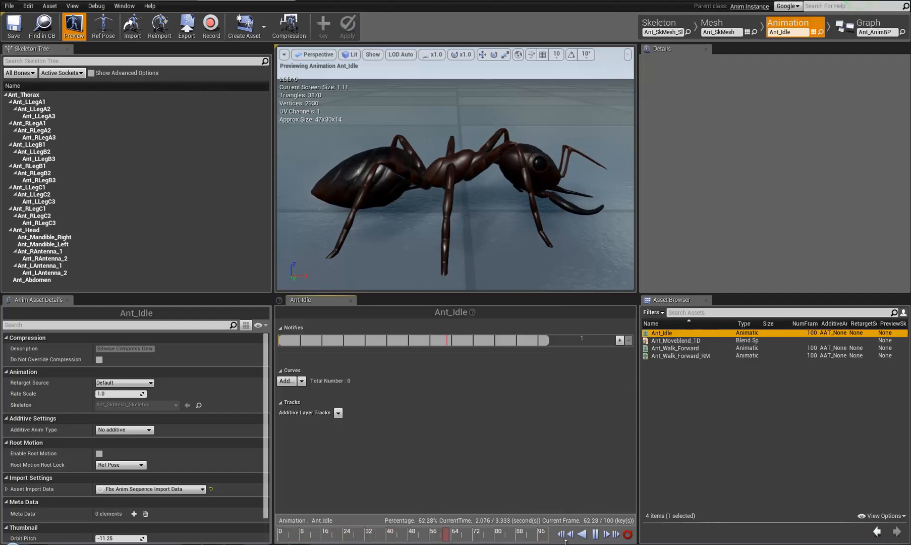
{"action": "double_click", "coordinate": [677, 341]}
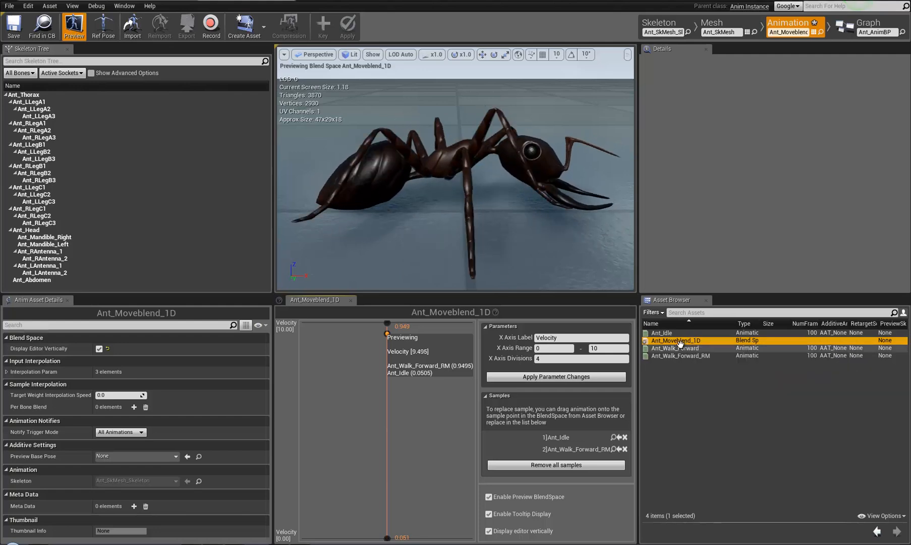
{"action": "right_click", "coordinate": [681, 341]}
{"action": "left_click", "coordinate": [711, 356]}
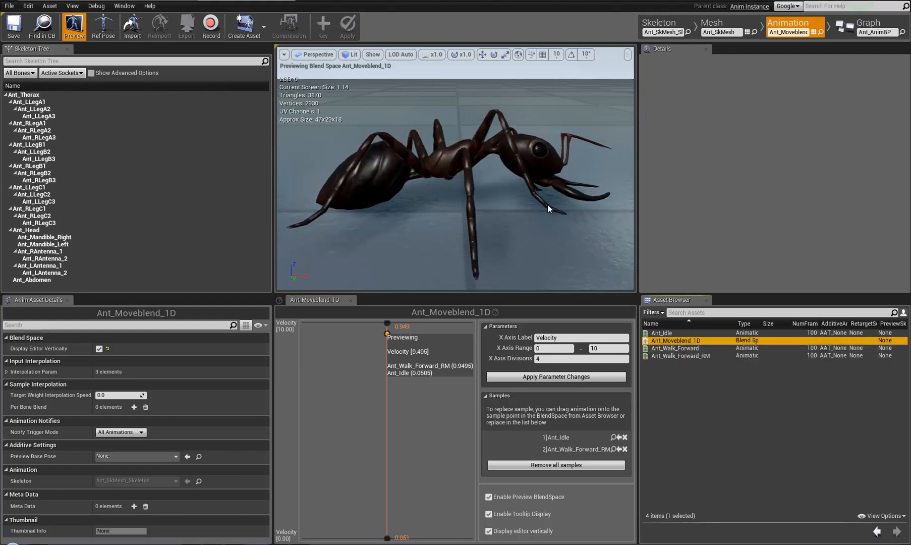
- Simulate the level, examine the ant's walk from several angles near the ground, and stop the simulation
{"action": "left_click", "coordinate": [103, 1]}
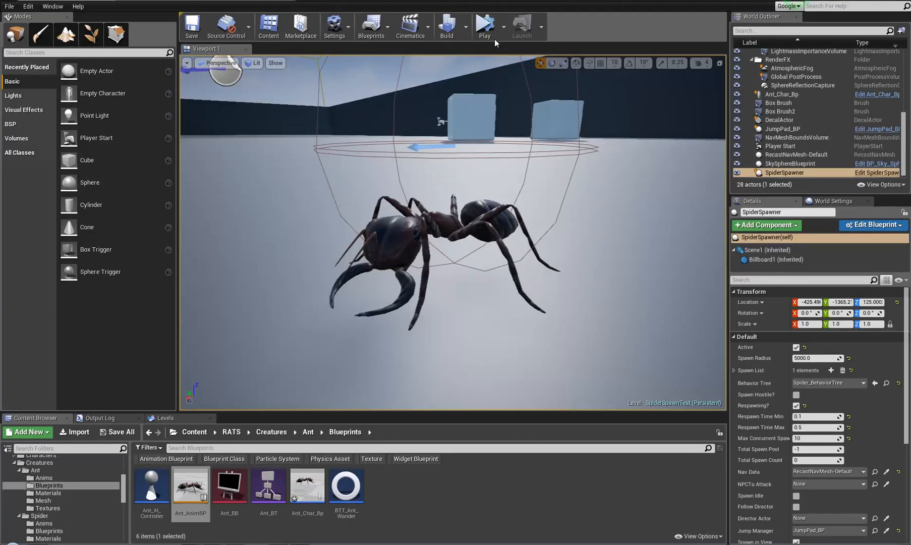
{"action": "left_click", "coordinate": [486, 28]}
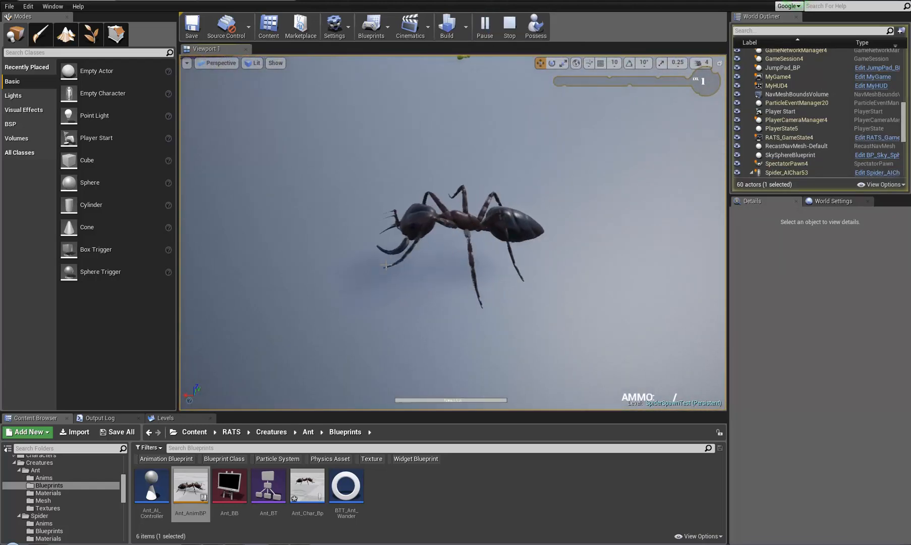
{"action": "right_click_drag", "start_coordinate": [386, 264], "coordinate": [665, 171]}
{"action": "key", "text": "d"}
{"action": "key", "text": "q"}
{"action": "key", "text": "e"}
{"action": "key", "text": "d"}
{"action": "left_click", "coordinate": [511, 38]}
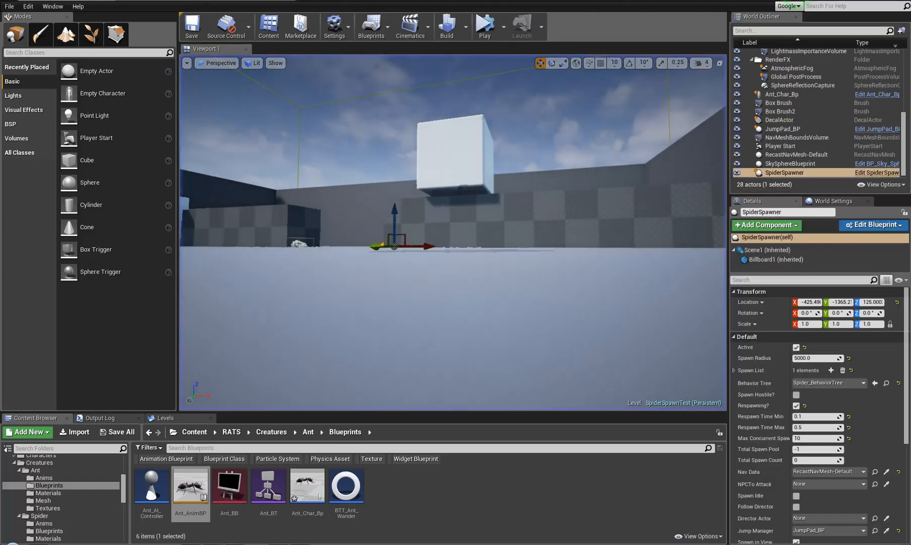
- In the right view of Ant_Char_Bp, lower the Mesh component to about Z -23.22 cm and centre it at Y 0
{"action": "left_click", "coordinate": [178, 3]}
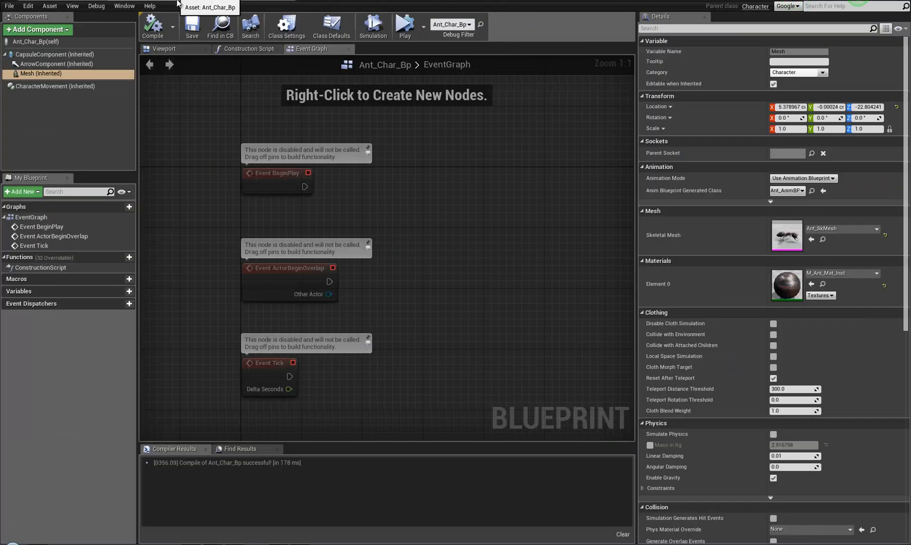
{"action": "left_click", "coordinate": [170, 50]}
{"action": "left_click", "coordinate": [83, 73]}
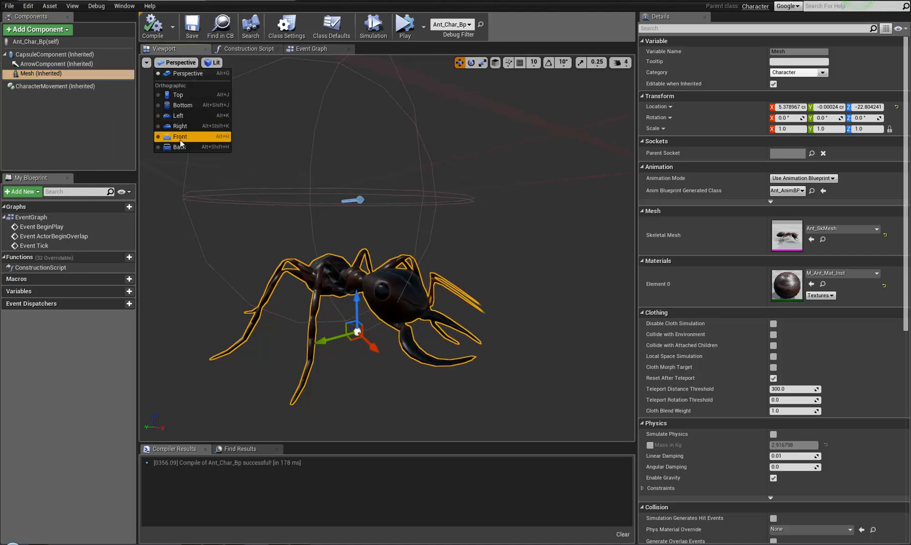
{"action": "left_click", "coordinate": [186, 127]}
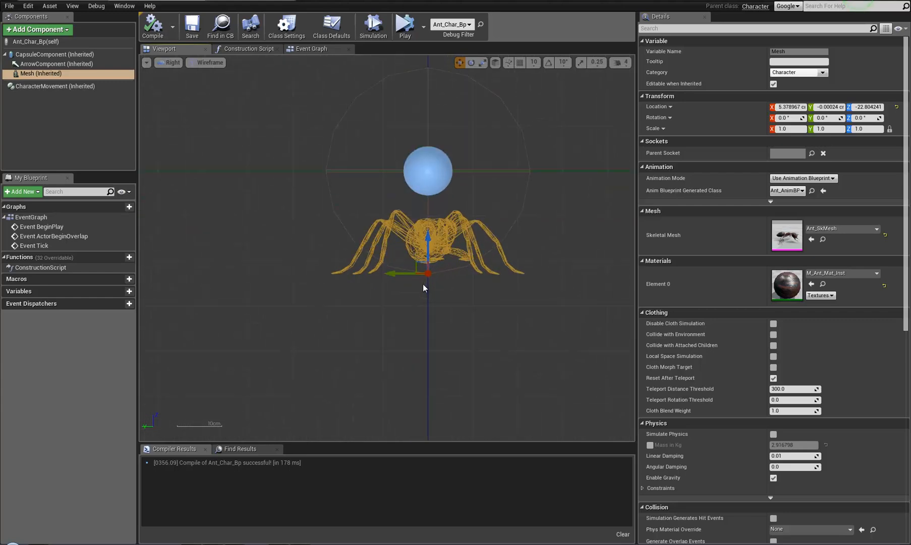
{"action": "scroll", "coordinate": [425, 285], "scroll_direction": "up", "scroll_amount": 4}
{"action": "right_click_drag", "start_coordinate": [412, 311], "coordinate": [409, 314]}
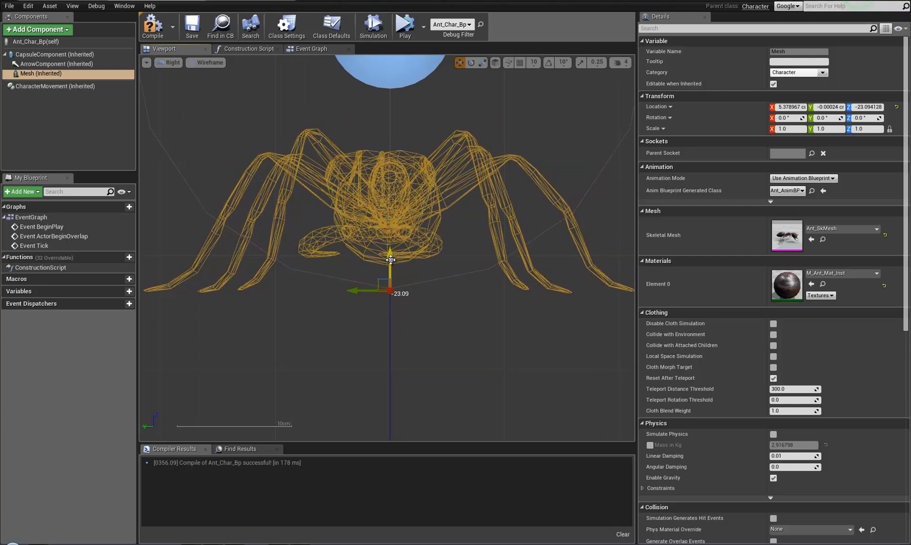
{"action": "left_click_drag", "start_coordinate": [357, 292], "coordinate": [414, 293]}
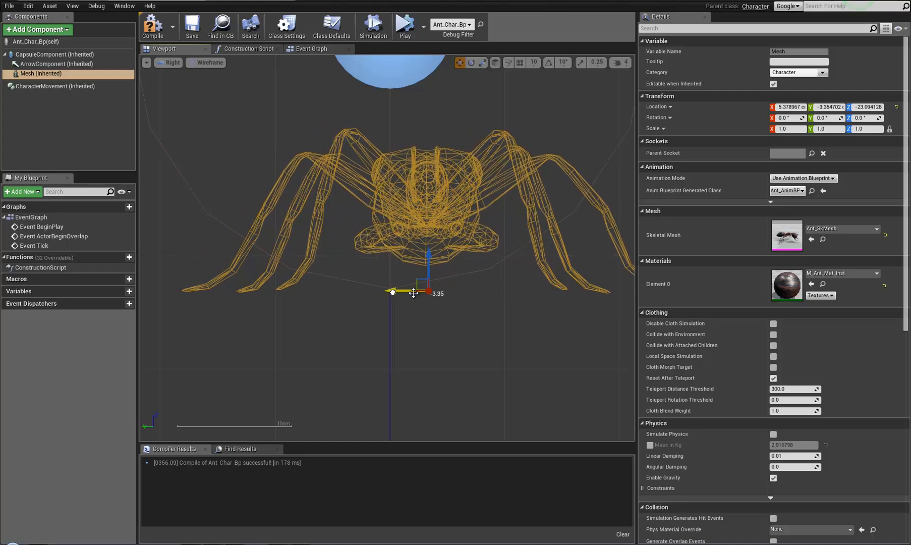
{"action": "left_click_drag", "start_coordinate": [413, 293], "coordinate": [388, 294]}
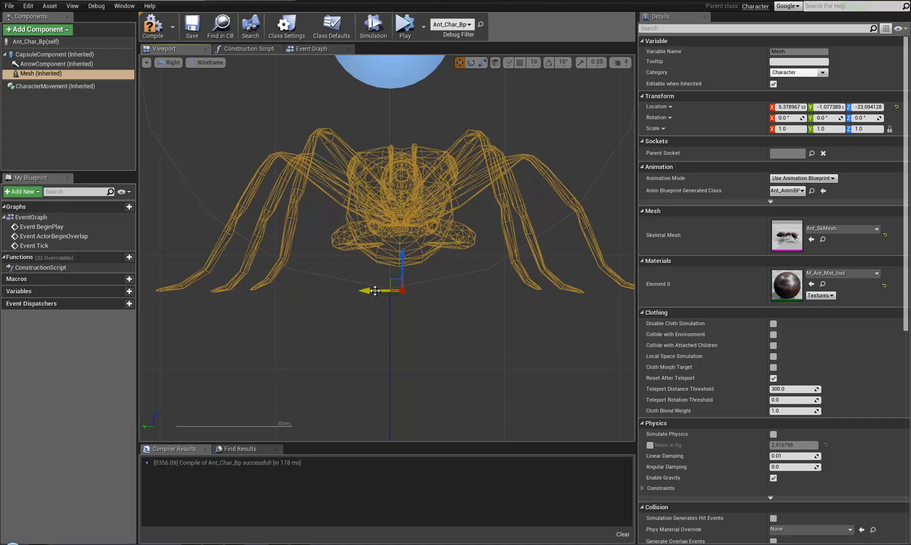
{"action": "left_click_drag", "start_coordinate": [374, 291], "coordinate": [383, 271]}
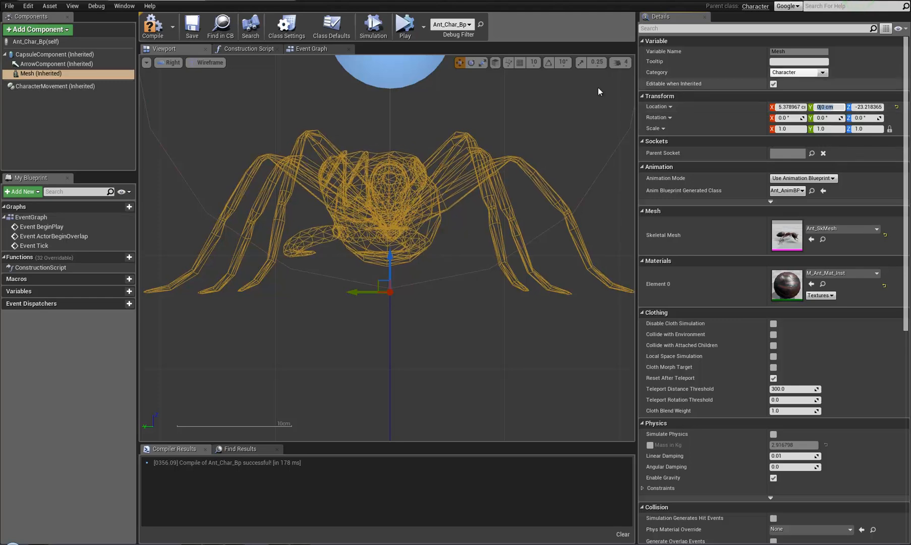
- Restore the lit perspective view, inspect the repositioned ant mesh against its capsule, and compile Ant_Char_Bp
{"action": "left_click", "coordinate": [177, 61]}
{"action": "left_click", "coordinate": [192, 73]}
{"action": "left_click", "coordinate": [173, 66]}
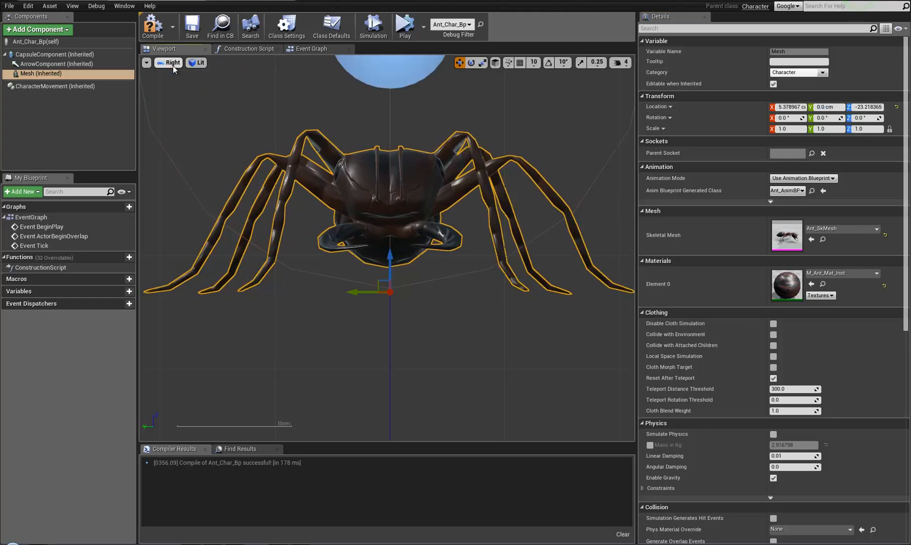
{"action": "left_click", "coordinate": [173, 67]}
{"action": "left_click", "coordinate": [186, 76]}
{"action": "right_click_drag", "start_coordinate": [399, 230], "coordinate": [428, 248]}
{"action": "key", "text": "f"}
{"action": "left_click_drag", "start_coordinate": [427, 248], "coordinate": [436, 247], "text": "alt"}
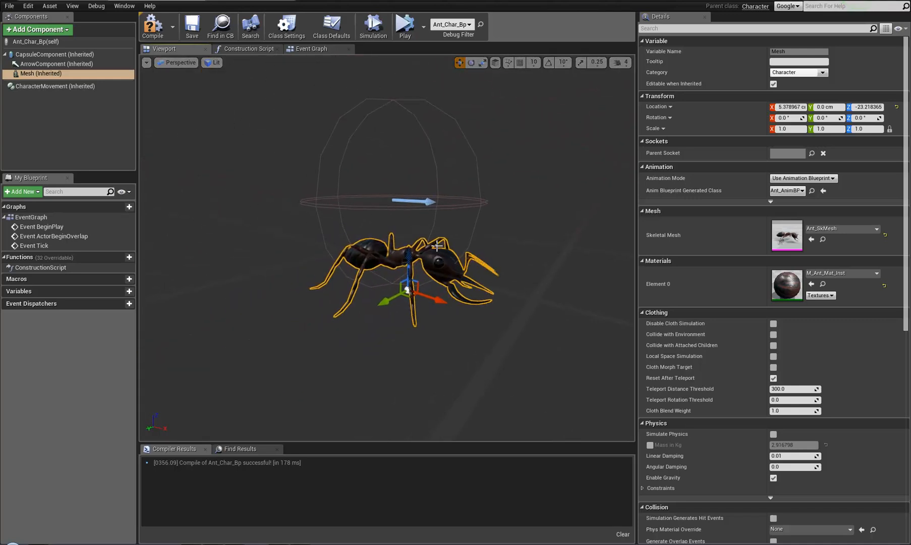
{"action": "mouse_move", "coordinate": [437, 246]}
{"action": "right_mouse_down"}
{"action": "mouse_move", "coordinate": [411, 247]}
{"action": "mouse_move", "coordinate": [424, 240]}
{"action": "right_mouse_up"}
{"action": "left_click", "coordinate": [153, 28]}
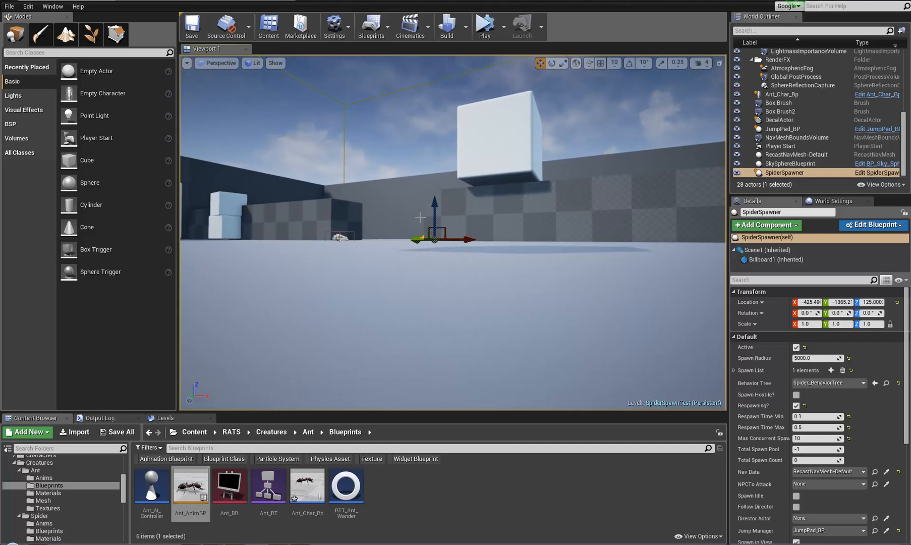
- Simulate the level, follow the walking ant to check its height above the floor, and stop the simulation
{"action": "right_click_drag", "start_coordinate": [420, 217], "coordinate": [2, 238]}
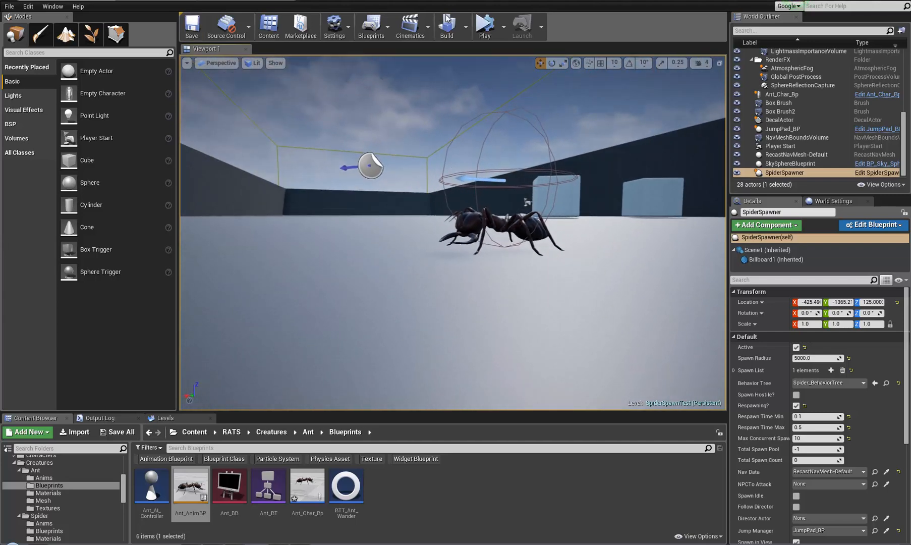
{"action": "key", "text": "alt+p"}
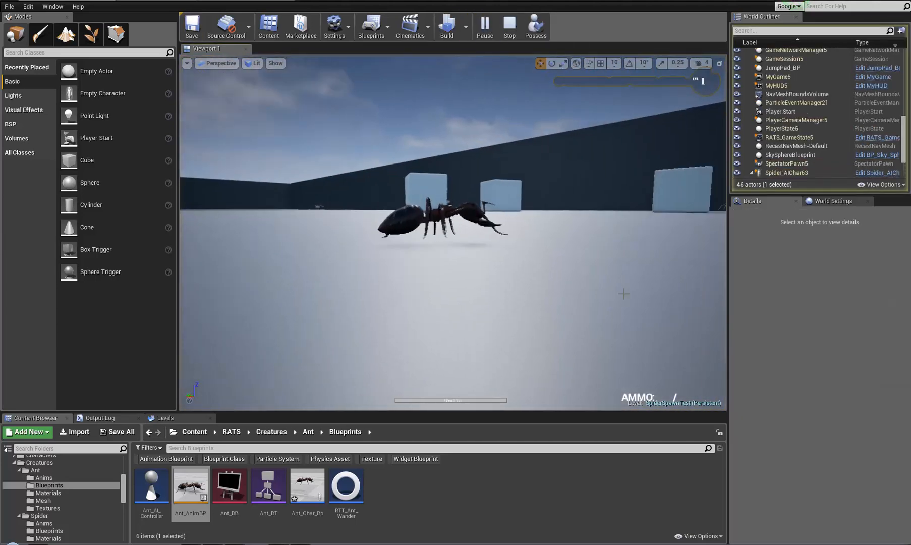
{"action": "right_click_drag", "start_coordinate": [628, 292], "coordinate": [552, 291]}
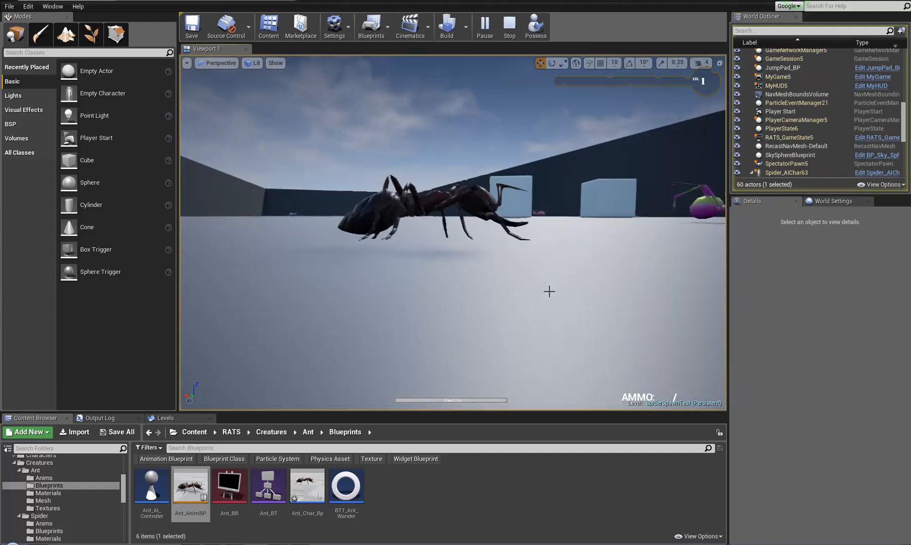
{"action": "right_click_drag", "start_coordinate": [543, 292], "coordinate": [502, 286]}
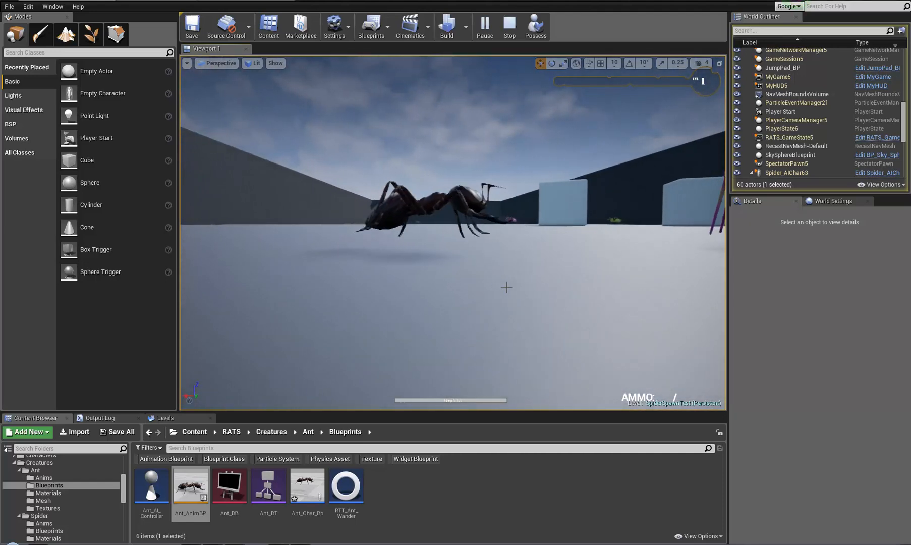
{"action": "right_click_drag", "start_coordinate": [507, 288], "coordinate": [433, 288]}
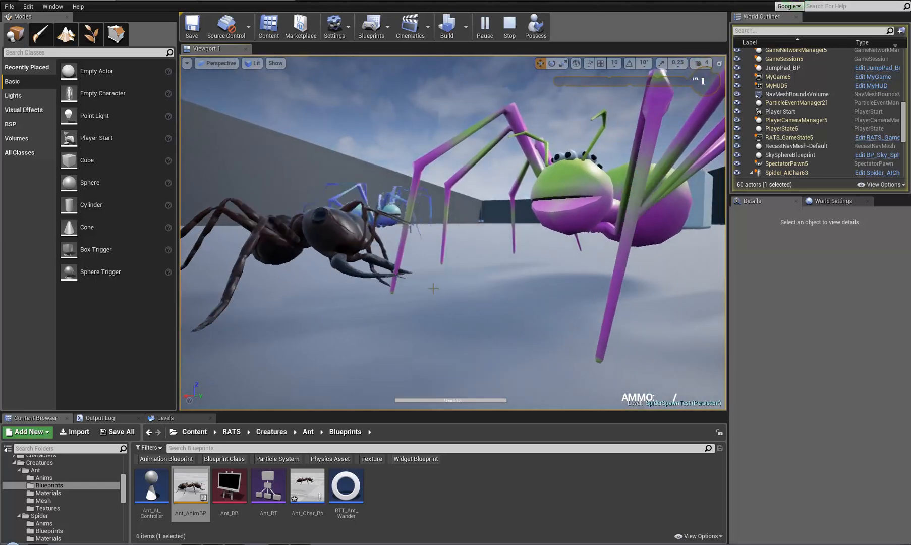
{"action": "right_click_drag", "start_coordinate": [433, 288], "coordinate": [194, 297]}
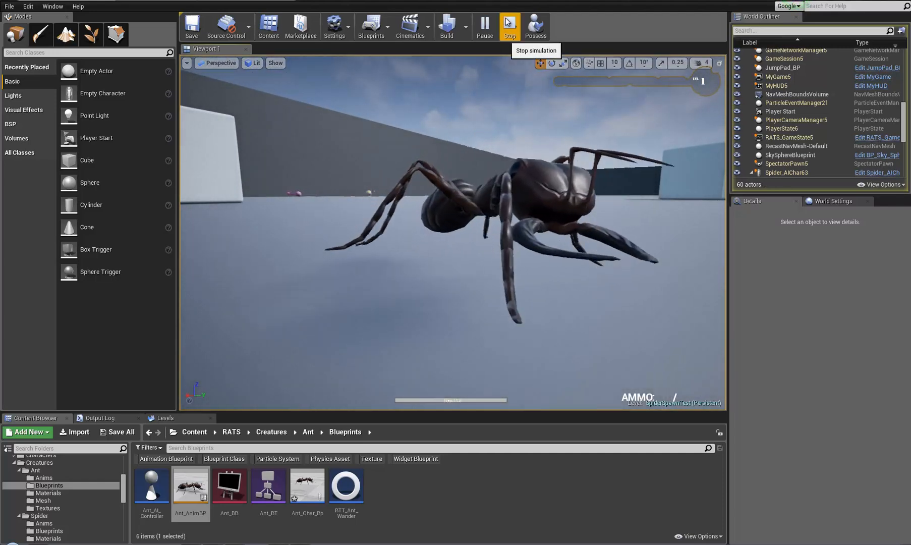
{"action": "right_click_drag", "start_coordinate": [425, 206], "coordinate": [568, 205]}
{"action": "key", "text": "s"}
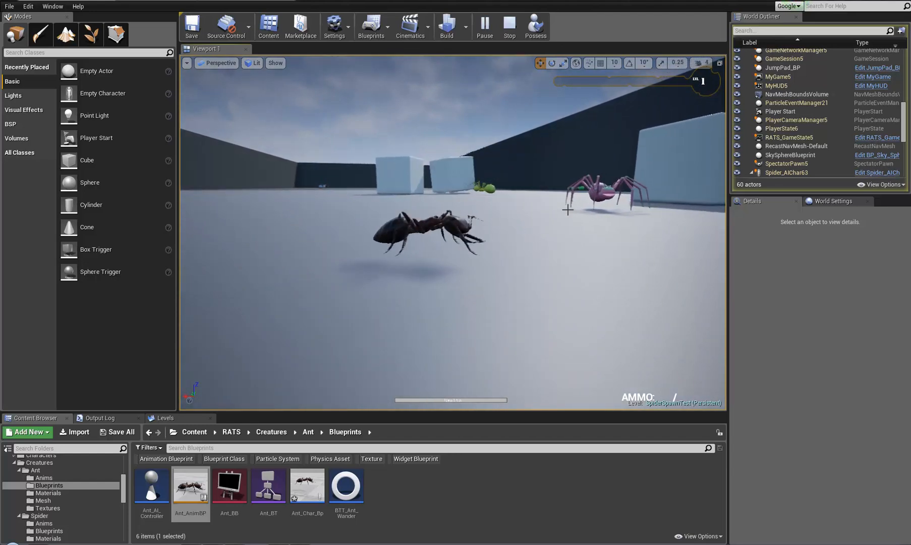
{"action": "left_click", "coordinate": [510, 28]}
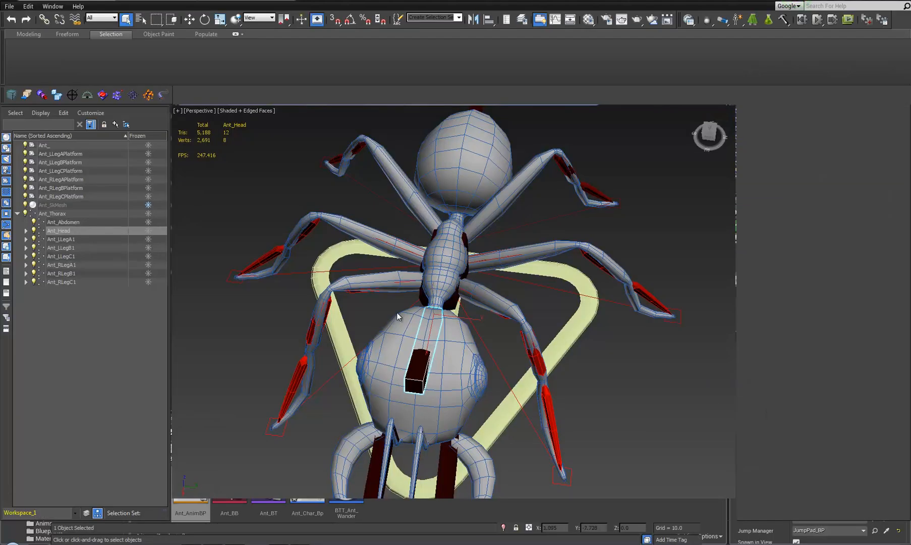
- Switch to 3ds Max and examine the ant rig's feet against the ground in the front view while scrubbing the Idle animation
{"action": "middle_click_drag", "start_coordinate": [397, 313], "coordinate": [352, 230], "text": "alt"}
{"action": "key", "text": "f"}
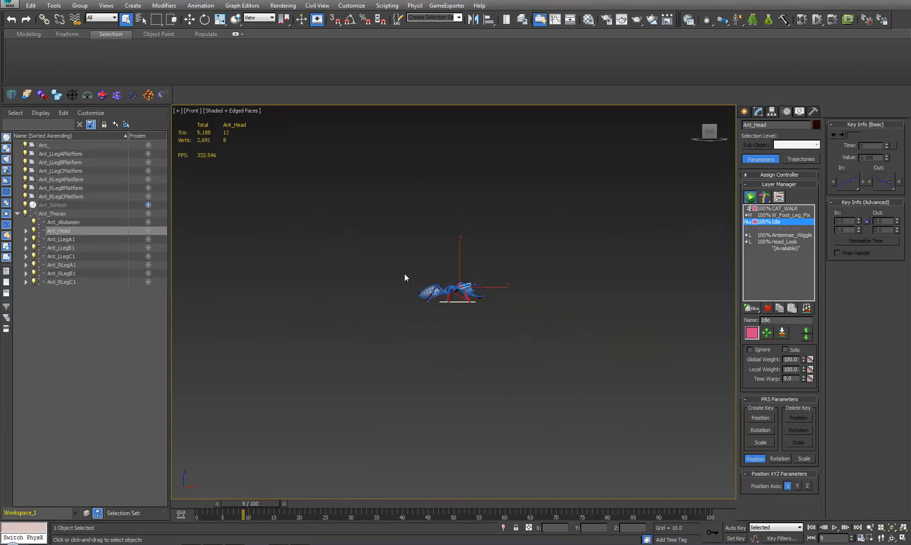
{"action": "key", "text": "z"}
{"action": "middle_click_drag", "start_coordinate": [458, 304], "coordinate": [482, 182]}
{"action": "scroll", "coordinate": [482, 182], "scroll_direction": "down", "scroll_amount": 5}
{"action": "scroll", "coordinate": [590, 260], "scroll_direction": "down", "scroll_amount": 6}
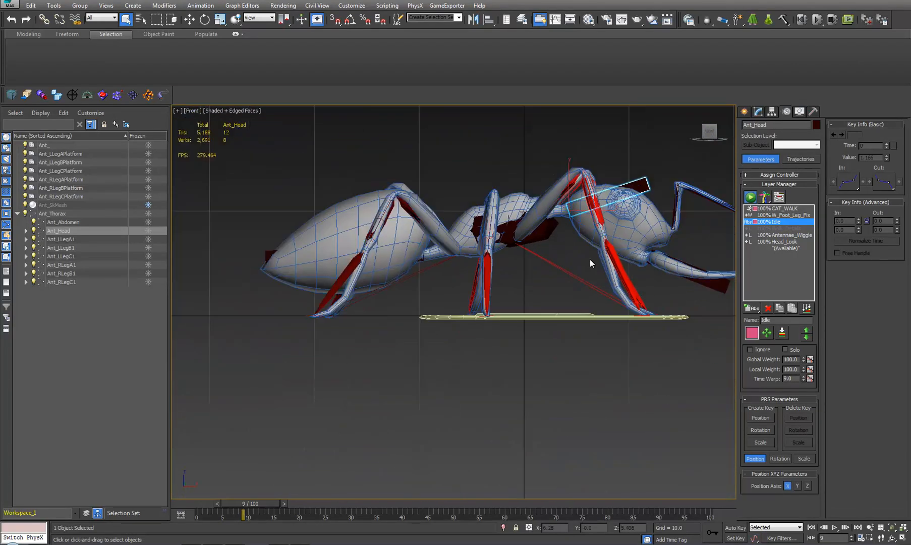
{"action": "scroll", "coordinate": [528, 293], "scroll_direction": "up", "scroll_amount": 2}
{"action": "scroll", "coordinate": [444, 331], "scroll_direction": "down", "scroll_amount": 2}
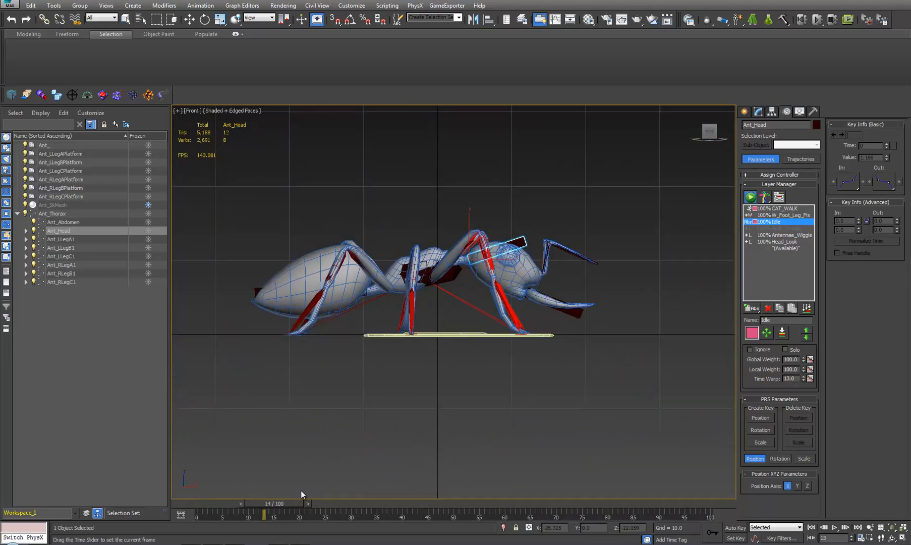
{"action": "left_click_drag", "start_coordinate": [301, 503], "coordinate": [717, 504]}
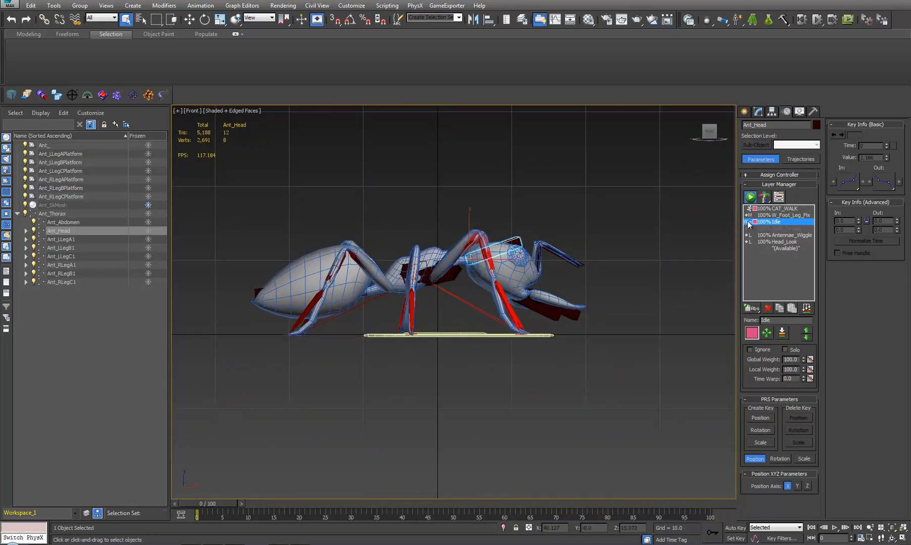
- Set the Idle animation layer to be ignored and review the ant's walk pose on the timeline
{"action": "left_click", "coordinate": [751, 350]}
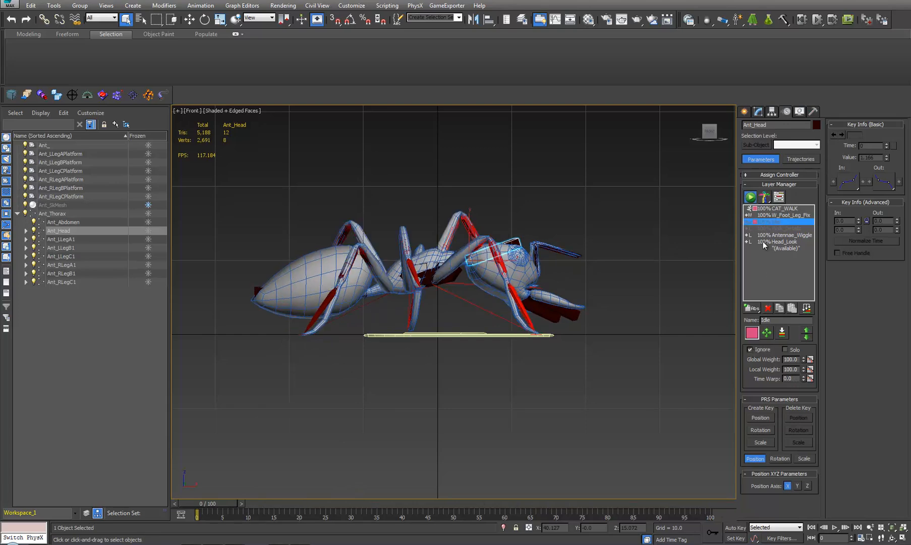
{"action": "left_click_drag", "start_coordinate": [225, 505], "coordinate": [177, 487]}
{"action": "left_click", "coordinate": [427, 281]}
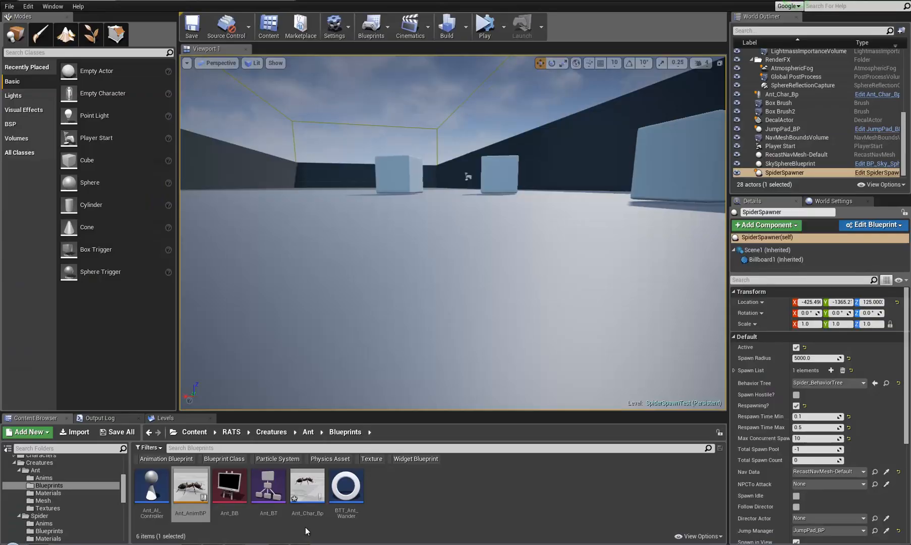
- Return to the Unreal editor, preview the Ant_Moveblend_1D blend space, and examine the ant's feet close to the floor
{"action": "left_click", "coordinate": [252, 1]}
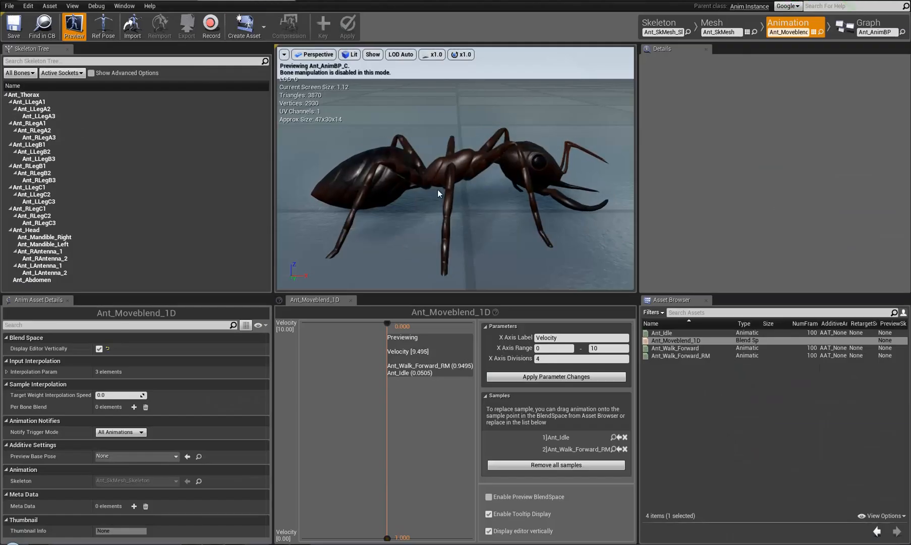
{"action": "left_click", "coordinate": [677, 341]}
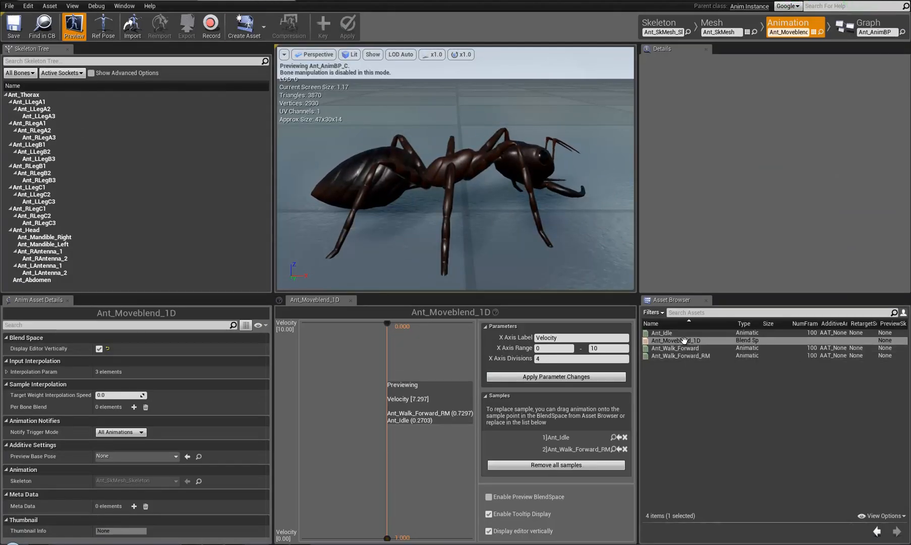
{"action": "middle_click_drag", "start_coordinate": [467, 186], "coordinate": [468, 191]}
{"action": "scroll", "coordinate": [460, 152], "scroll_direction": "down", "scroll_amount": 5}
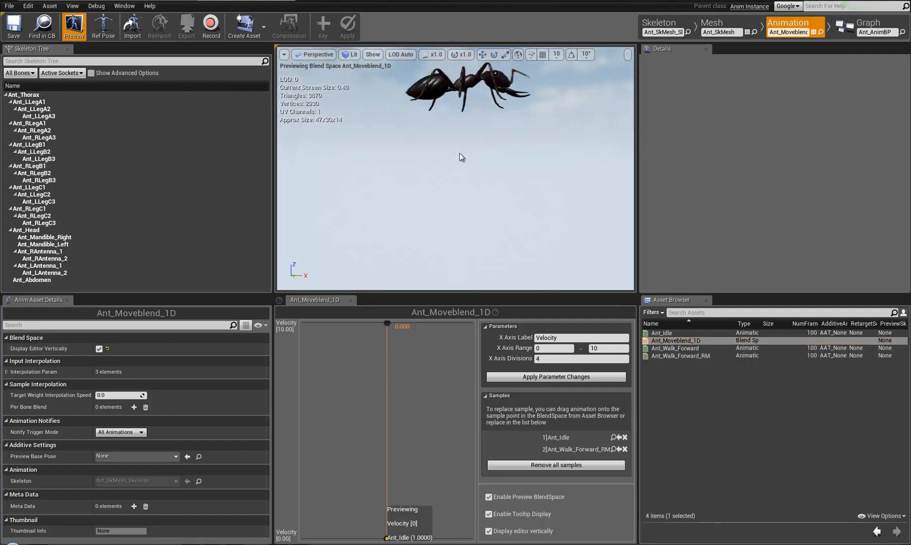
{"action": "middle_click_drag", "start_coordinate": [460, 153], "coordinate": [465, 165]}
{"action": "right_click_drag", "start_coordinate": [465, 165], "coordinate": [499, 208]}
{"action": "scroll", "coordinate": [466, 209], "scroll_direction": "up", "scroll_amount": 4}
{"action": "scroll", "coordinate": [478, 180], "scroll_direction": "up", "scroll_amount": 4}
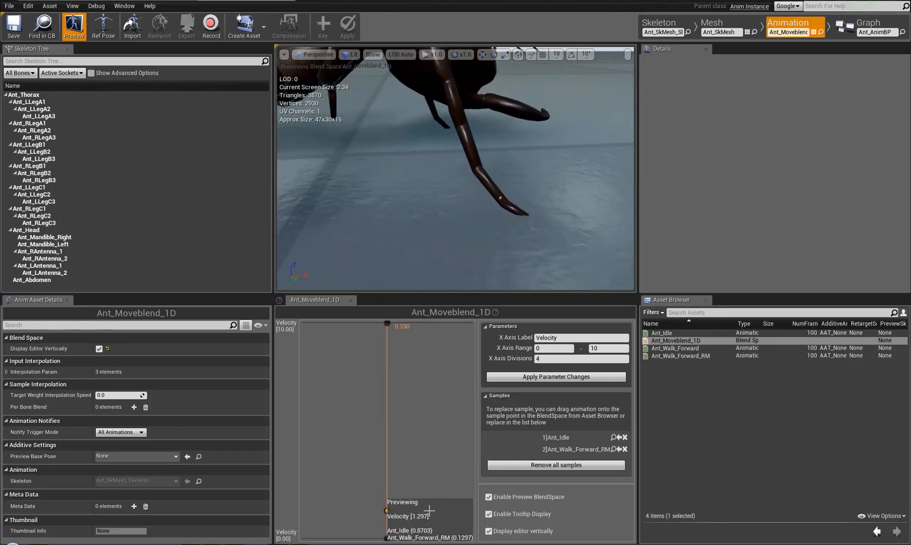
- Try Ant_Walk_Forward as the velocity 10 sample for comparison, and replace it with Ant_Walk_Forward_RM again
{"action": "mouse_move", "coordinate": [688, 348]}
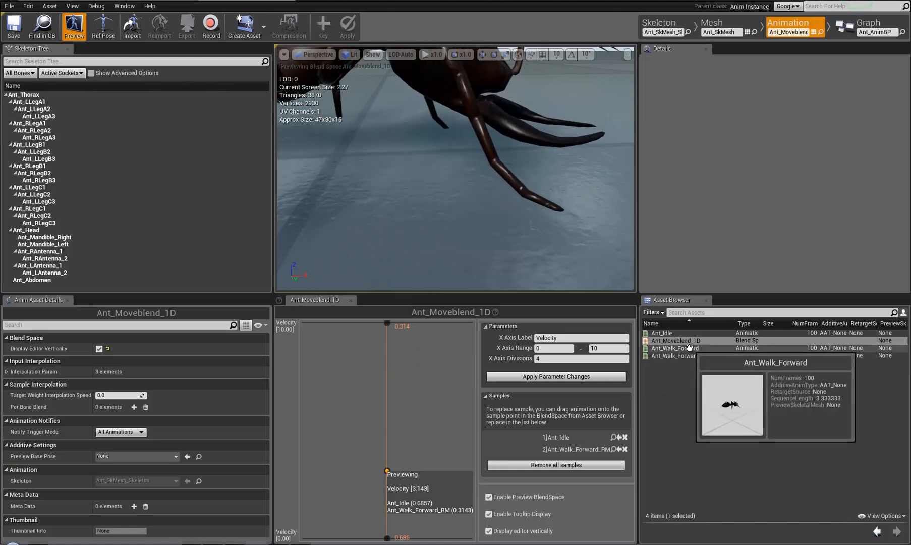
{"action": "left_click_drag", "start_coordinate": [688, 349], "coordinate": [387, 324]}
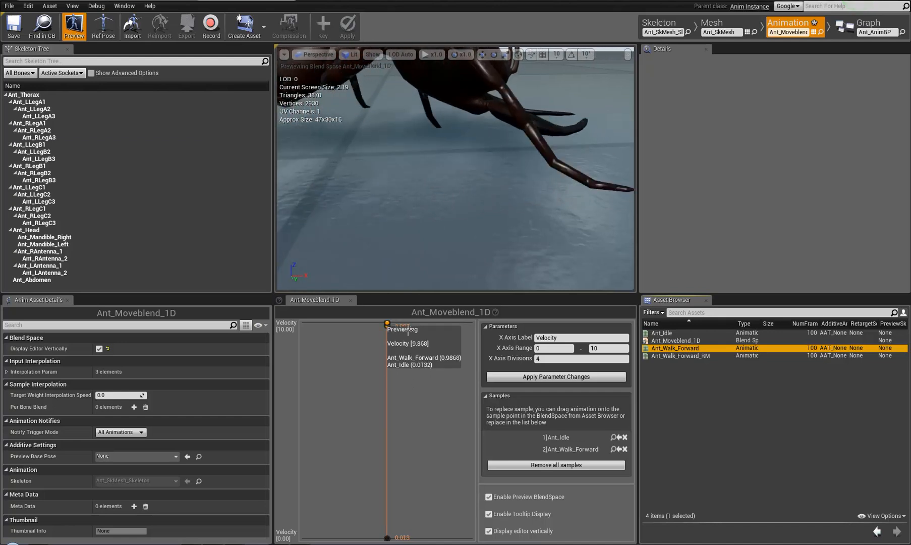
{"action": "mouse_move", "coordinate": [694, 356]}
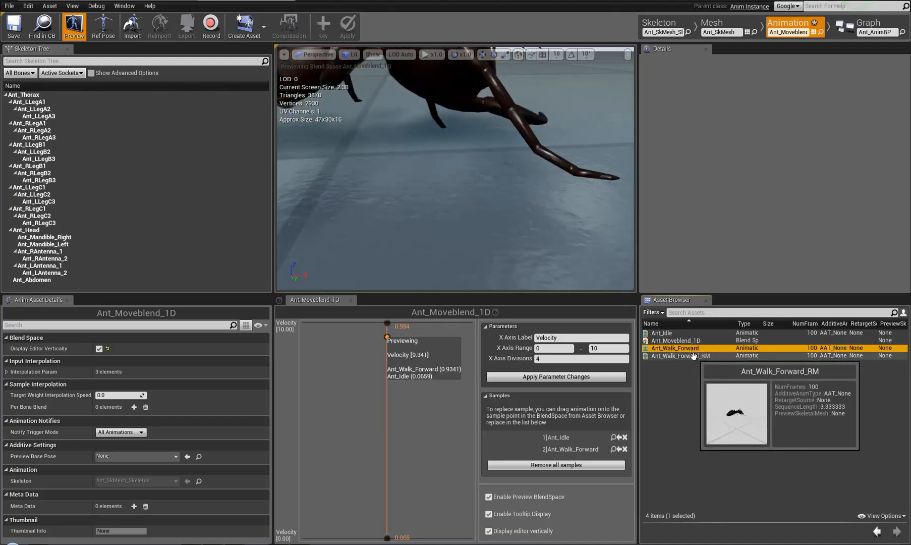
{"action": "left_click_drag", "start_coordinate": [694, 356], "coordinate": [387, 323]}
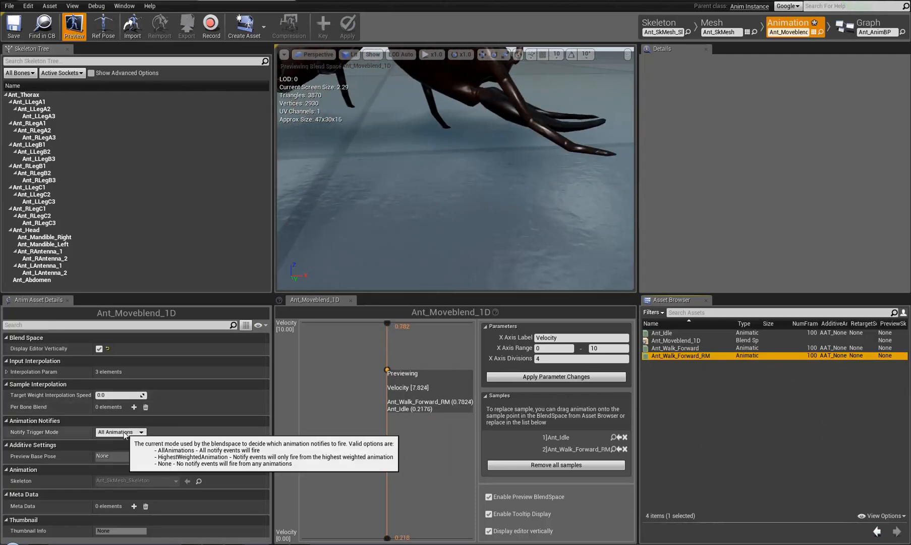
- Examine the whole ant's blended walk from the side in the preview, checking its feet against the floor
{"action": "right_click_drag", "start_coordinate": [452, 226], "coordinate": [350, 172]}
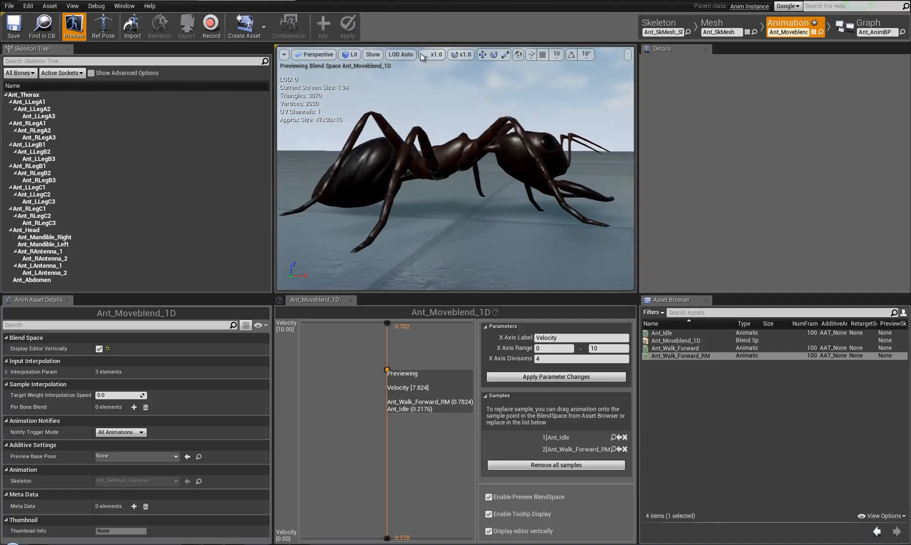
{"action": "mouse_move", "coordinate": [440, 172]}
{"action": "left_mouse_down"}
{"action": "mouse_move", "coordinate": [463, 200]}
{"action": "mouse_move", "coordinate": [534, 200]}
{"action": "mouse_move", "coordinate": [449, 182]}
{"action": "left_mouse_up"}
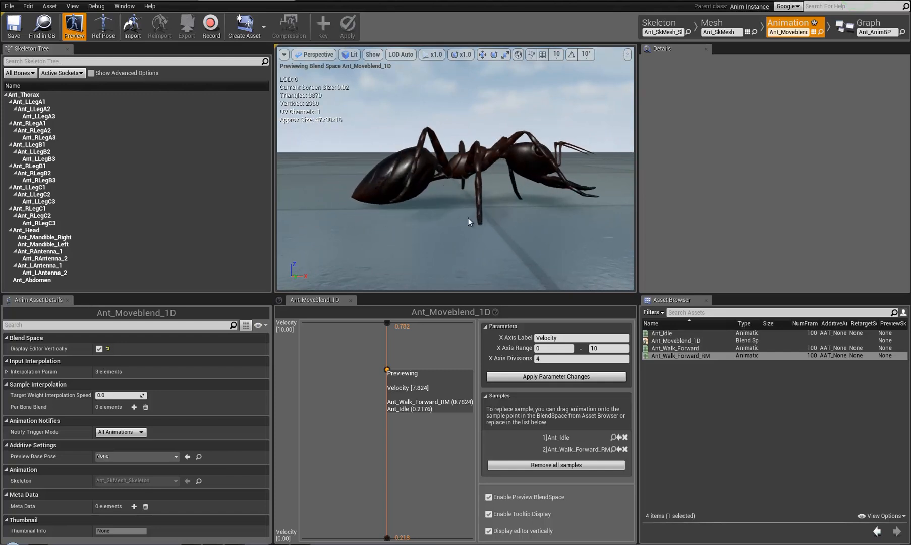
{"action": "right_click_drag", "start_coordinate": [468, 217], "coordinate": [484, 227]}
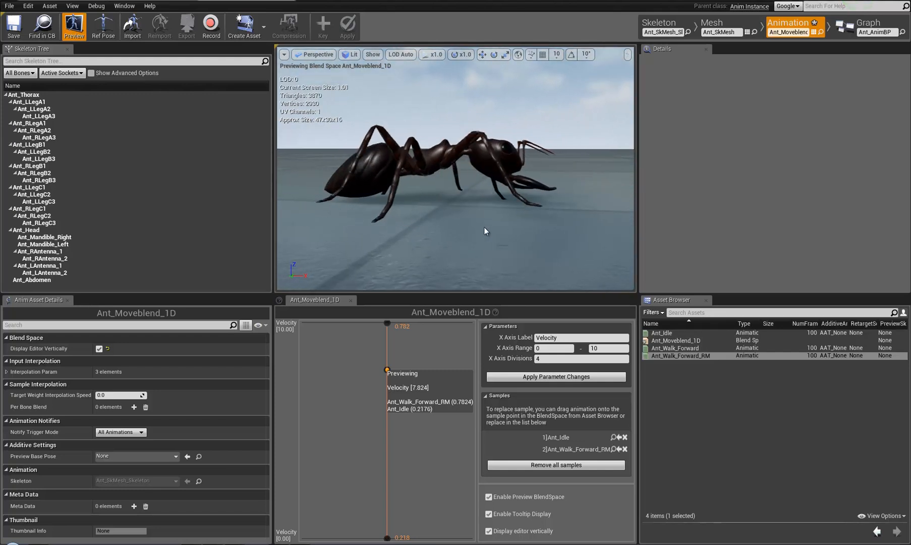
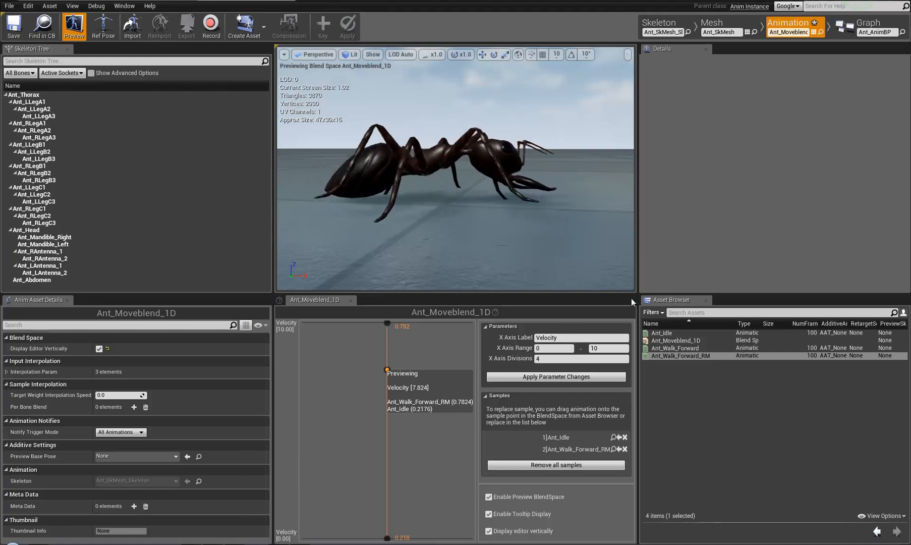
- Replace the blend space's velocity 10 sample with Ant_Walk_Forward, and save the blend space and the Ant_Char_Bp blueprint
{"action": "left_click", "coordinate": [676, 348]}
{"action": "left_click_drag", "start_coordinate": [676, 348], "coordinate": [387, 324]}
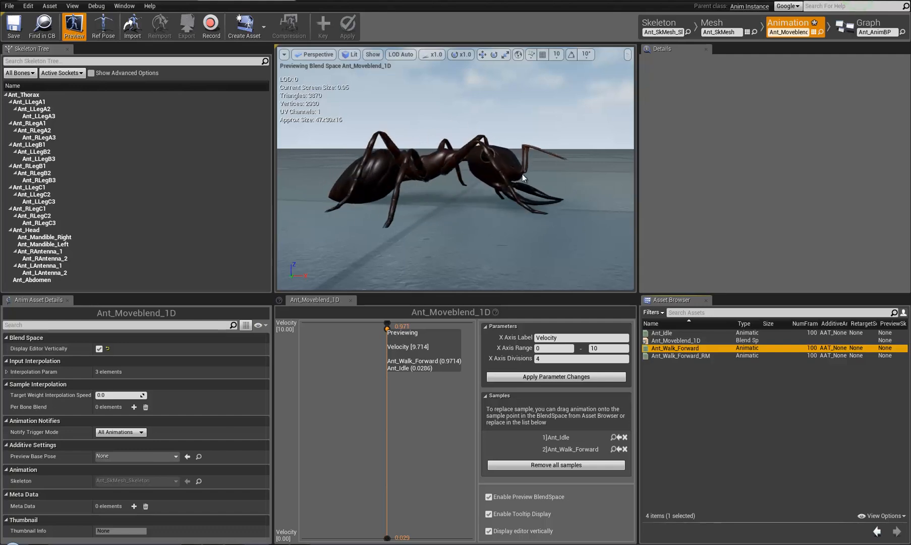
{"action": "left_click", "coordinate": [15, 23]}
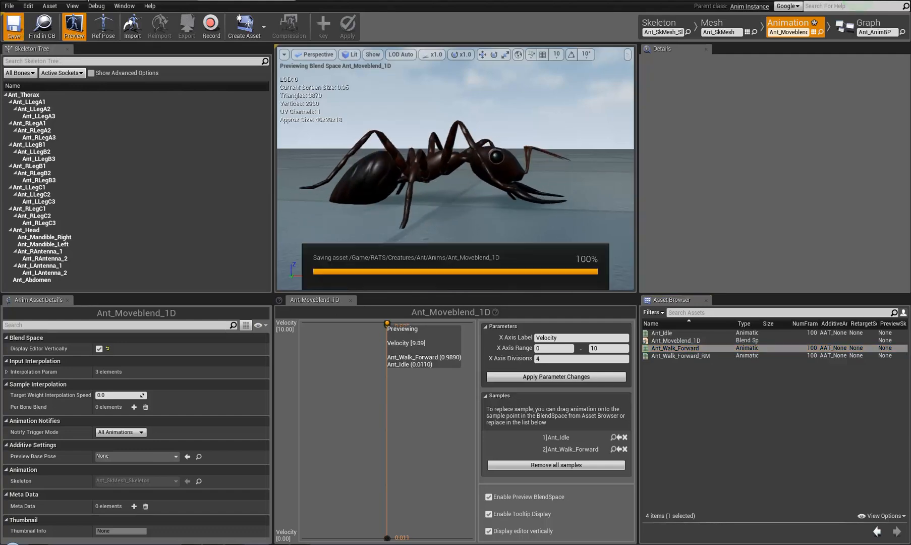
{"action": "left_click", "coordinate": [202, 6]}
{"action": "left_click", "coordinate": [191, 25]}
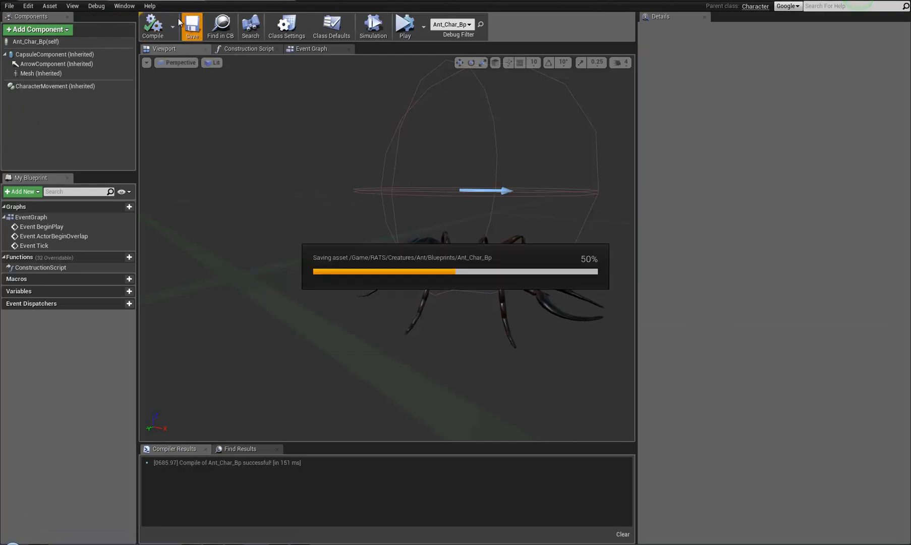
- Return to the level and select Ant_Char_Bp, framing it from the side near the floor
{"action": "left_click", "coordinate": [116, 6]}
{"action": "right_click_drag", "start_coordinate": [404, 187], "coordinate": [429, 195]}
{"action": "key", "text": "w"}
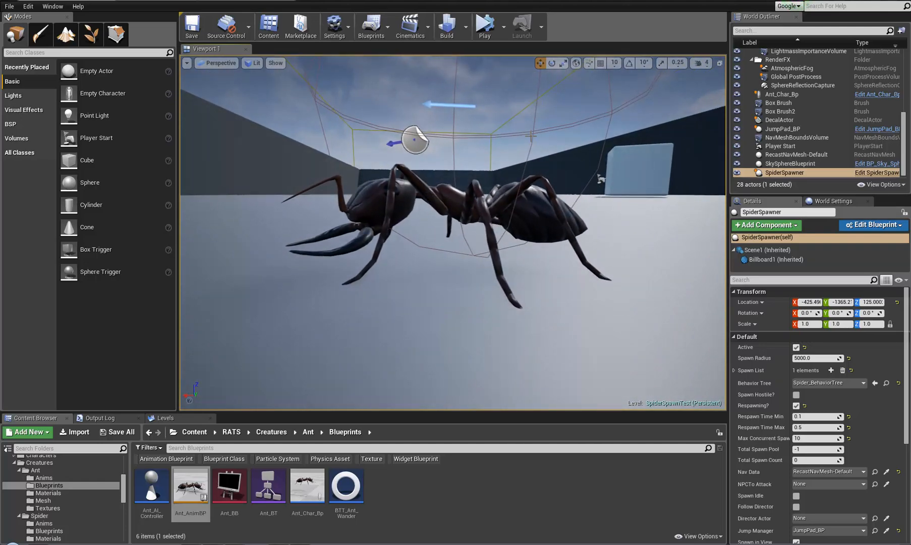
{"action": "left_click", "coordinate": [515, 190]}
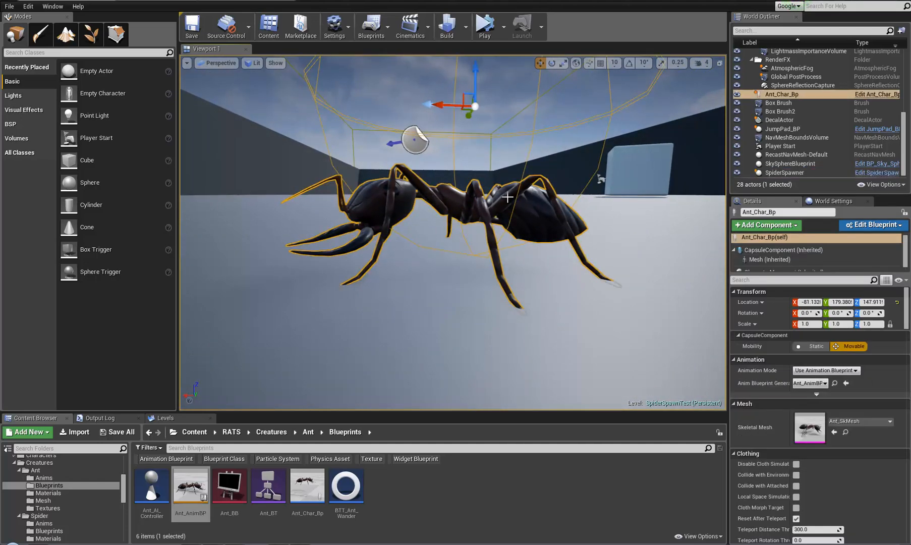
{"action": "right_click_drag", "start_coordinate": [482, 211], "coordinate": [497, 208]}
- Simulate the level, follow the wandering ant to check its walk against the floor, and stop the simulation
{"action": "left_click", "coordinate": [484, 25]}
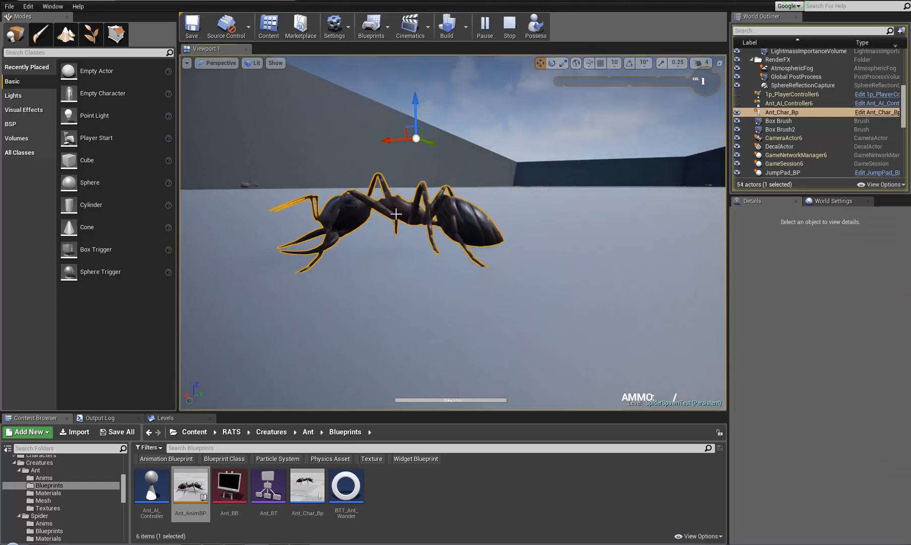
{"action": "right_click_drag", "start_coordinate": [396, 211], "coordinate": [331, 212]}
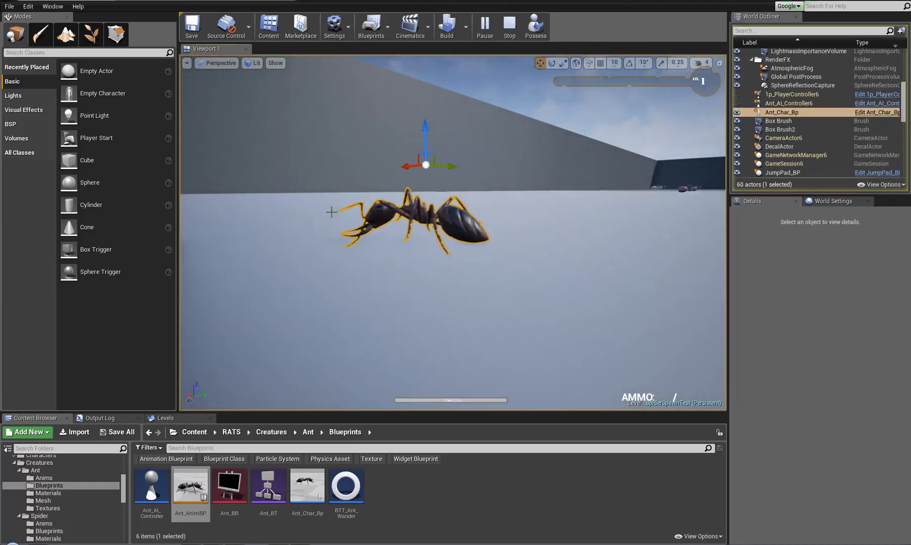
{"action": "right_click_drag", "start_coordinate": [331, 212], "coordinate": [286, 214]}
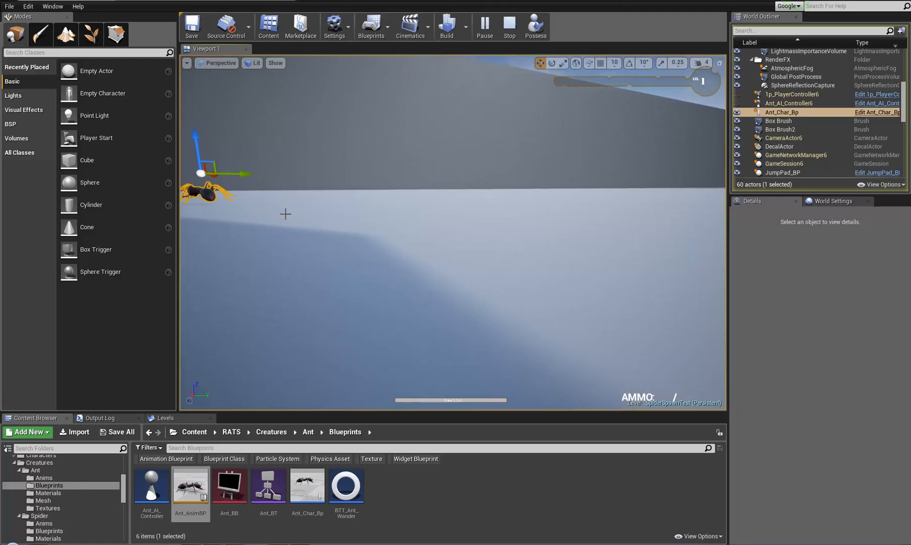
{"action": "right_click_drag", "start_coordinate": [525, 197], "coordinate": [509, 195]}
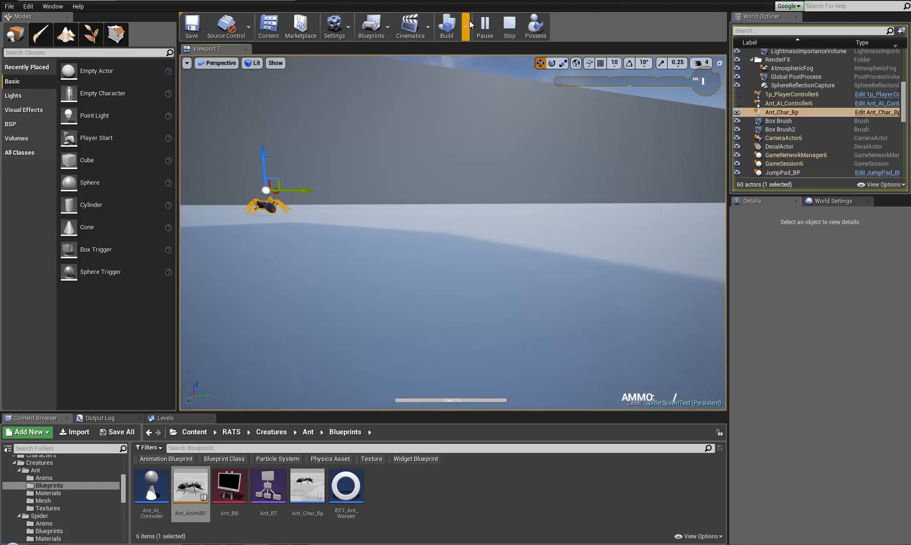
{"action": "left_click", "coordinate": [514, 26]}
{"action": "right_click_drag", "start_coordinate": [482, 267], "coordinate": [810, 268]}
{"action": "key", "text": "w"}
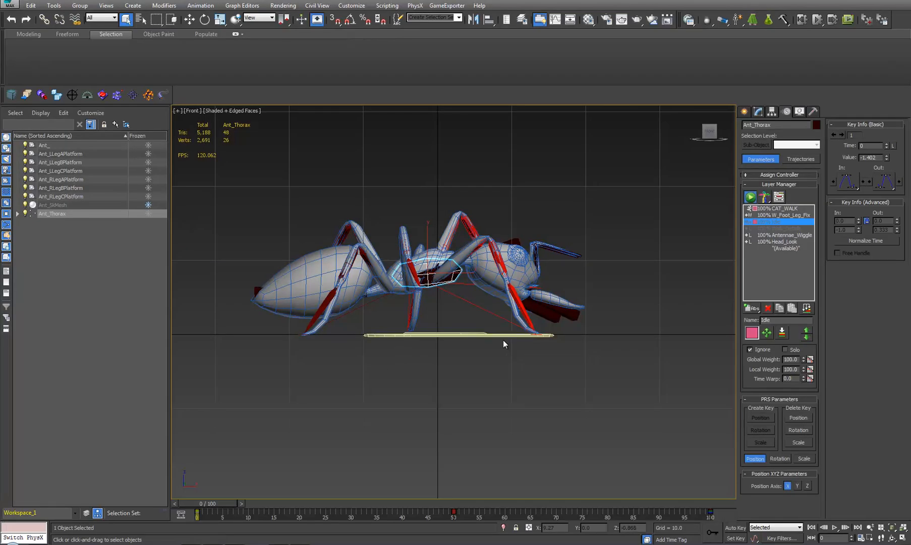
- Switch to 3ds Max, examine how far the ant walks from its base at frame 100, and return to frame 0
{"action": "middle_click_drag", "start_coordinate": [504, 340], "coordinate": [490, 365]}
{"action": "scroll", "coordinate": [531, 350], "scroll_direction": "down", "scroll_amount": 2}
{"action": "key", "text": "p"}
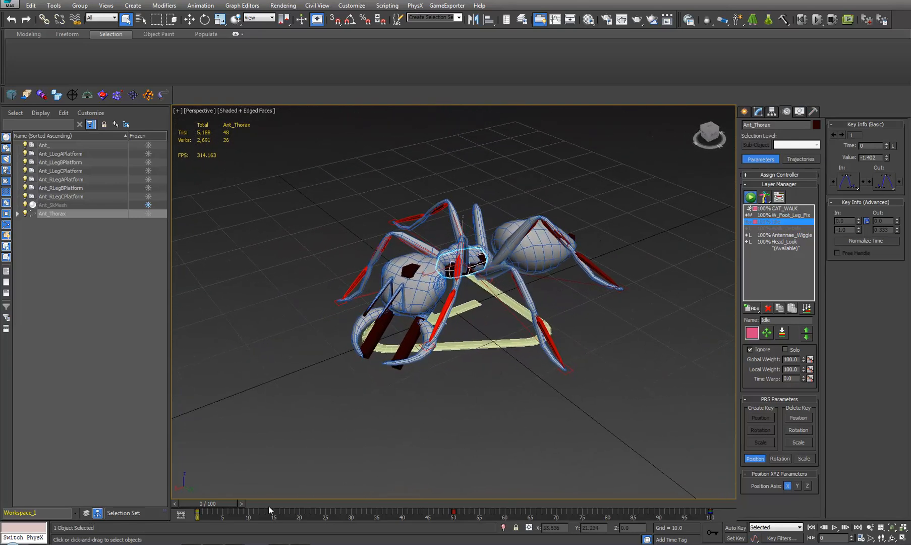
{"action": "left_click_drag", "start_coordinate": [217, 503], "coordinate": [710, 503]}
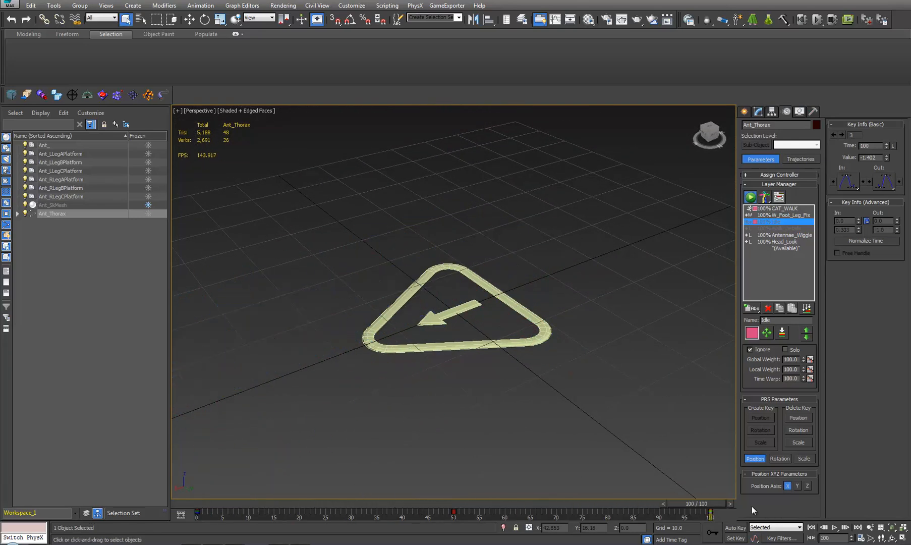
{"action": "middle_click_drag", "start_coordinate": [451, 409], "coordinate": [732, 328]}
{"action": "middle_click_drag", "start_coordinate": [422, 346], "coordinate": [625, 238]}
{"action": "scroll", "coordinate": [525, 265], "scroll_direction": "down", "scroll_amount": 4}
{"action": "middle_click_drag", "start_coordinate": [525, 265], "coordinate": [414, 326]}
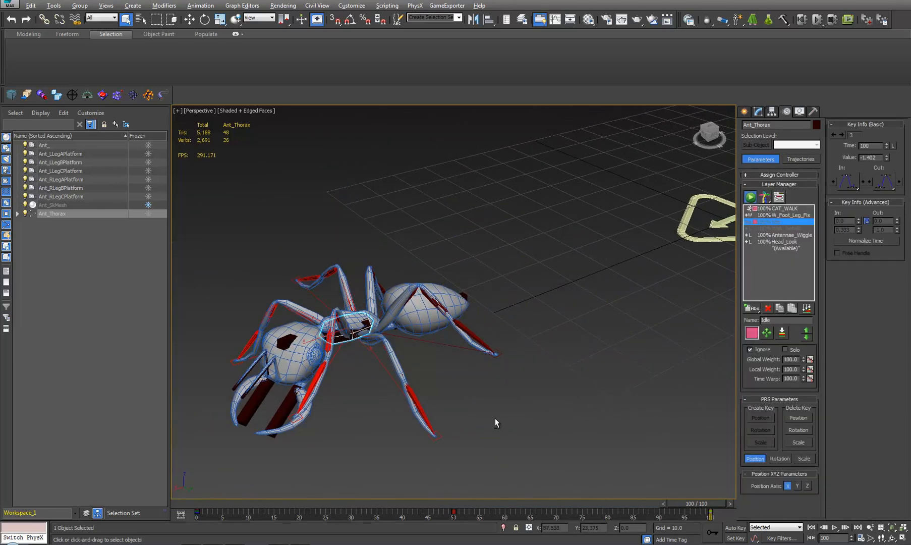
{"action": "middle_click_drag", "start_coordinate": [495, 419], "coordinate": [468, 400]}
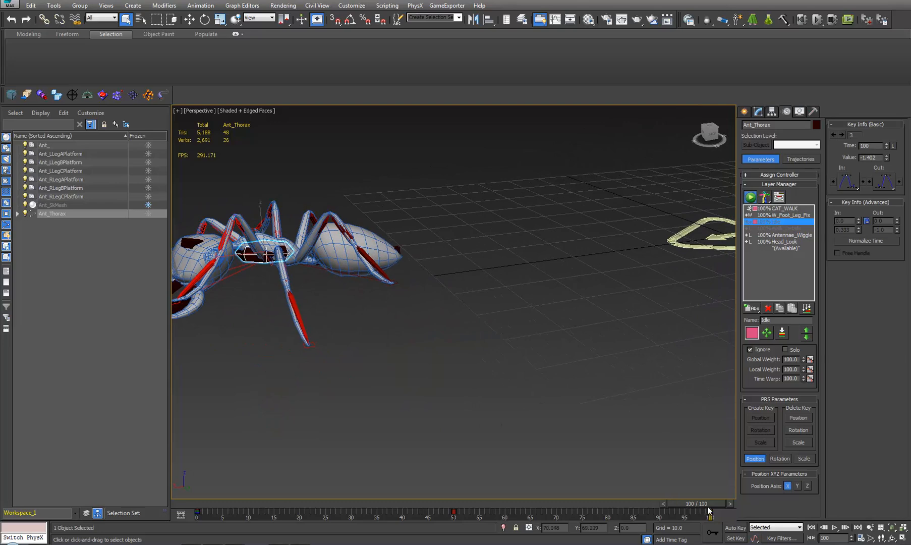
{"action": "left_click_drag", "start_coordinate": [709, 511], "coordinate": [161, 415]}
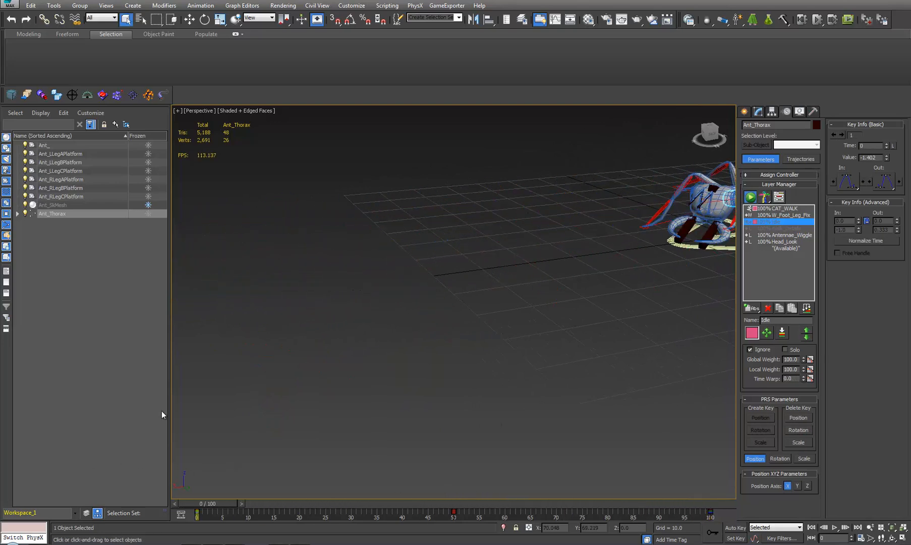
{"action": "key", "text": "z"}
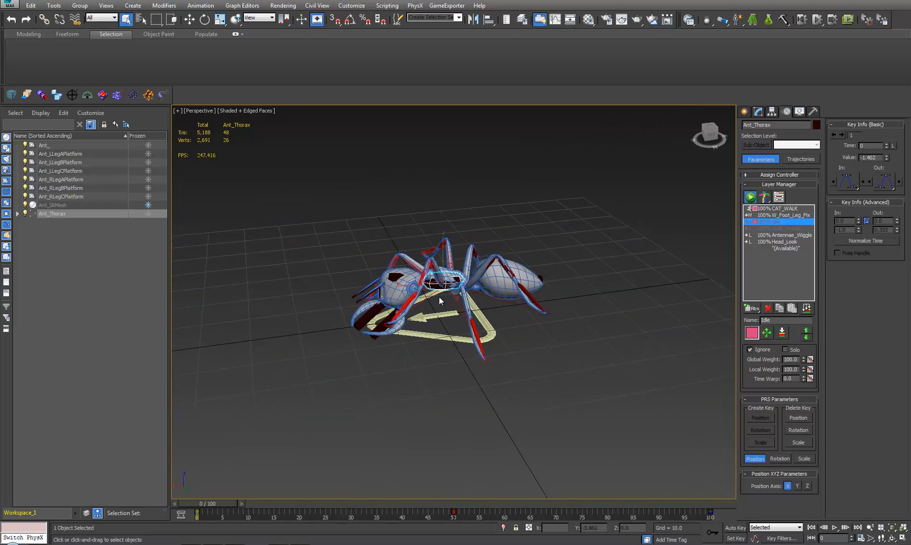
- Create a 3 × 3 × 3 box beside the ant and place it at the world origin
{"action": "scroll", "coordinate": [440, 301], "scroll_direction": "up", "scroll_amount": 3}
{"action": "left_click", "coordinate": [744, 111]}
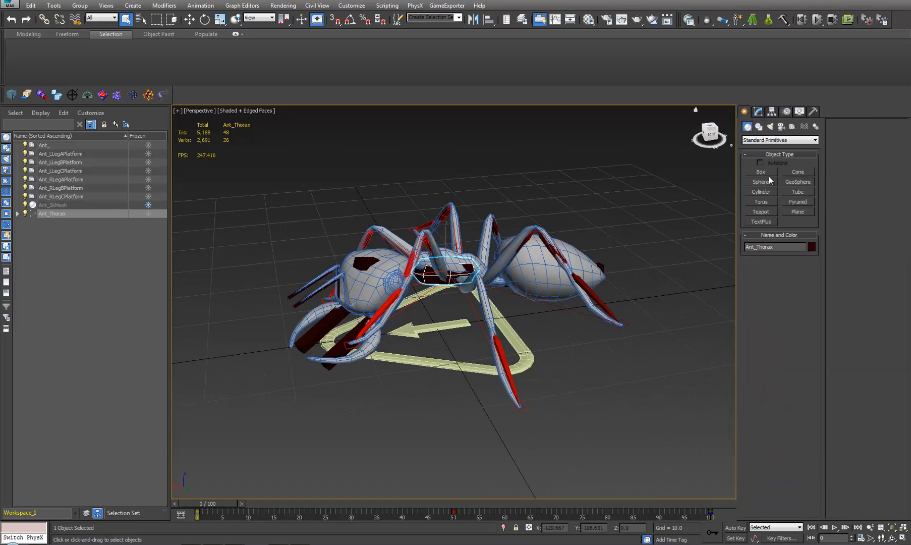
{"action": "left_click", "coordinate": [761, 173]}
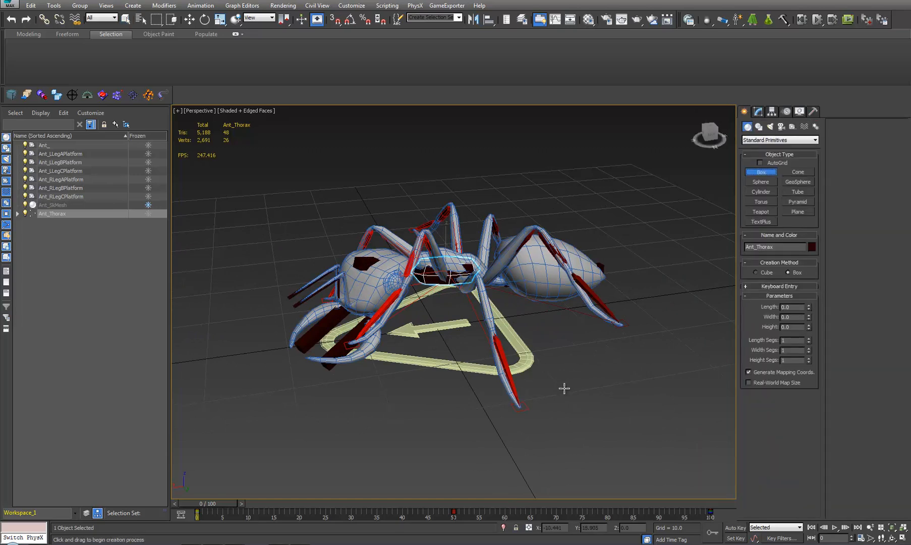
{"action": "left_click_drag", "start_coordinate": [496, 431], "coordinate": [502, 435]}
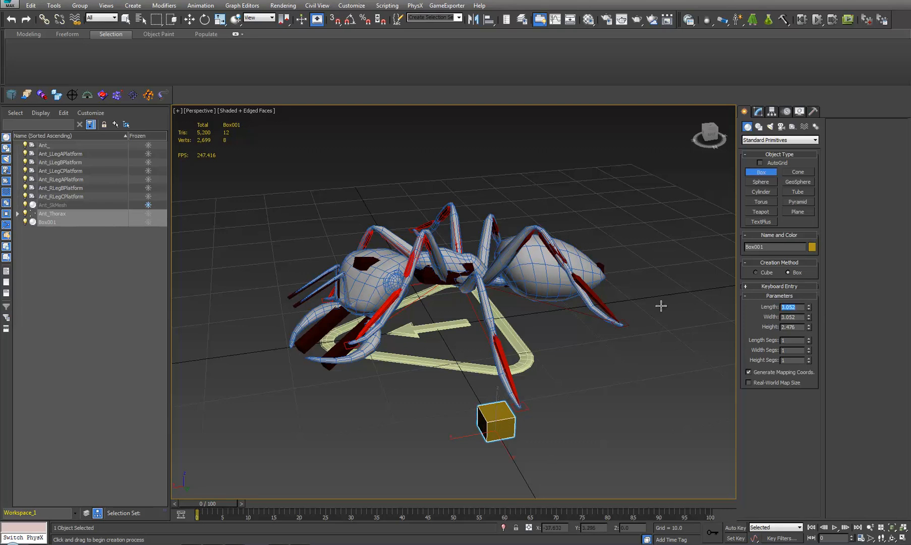
{"action": "middle_click_drag", "start_coordinate": [522, 463], "coordinate": [537, 444]}
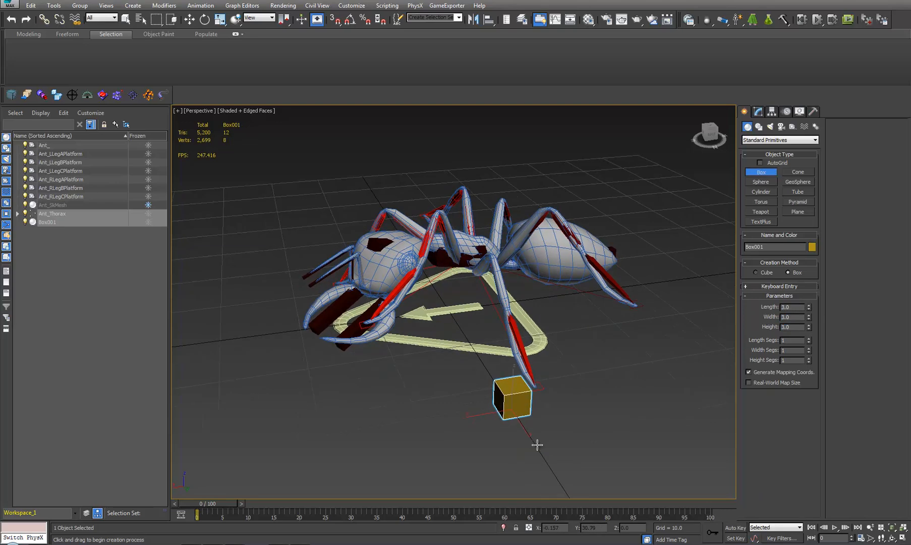
{"action": "key", "text": "w"}
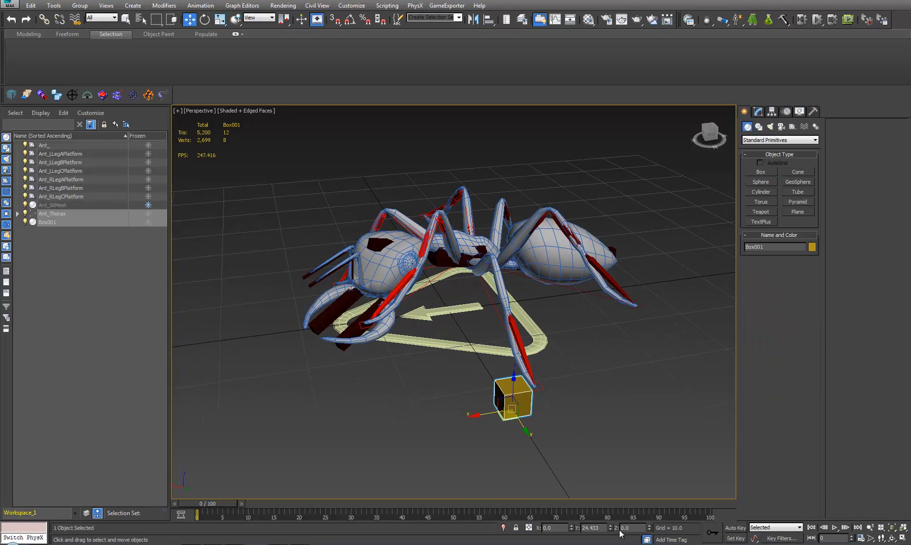
{"action": "right_click", "coordinate": [611, 528]}
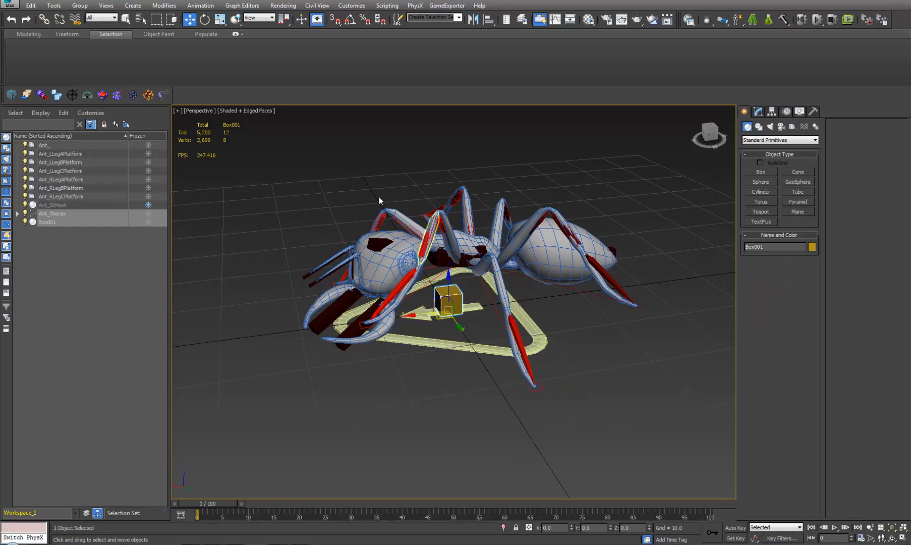
- Link the box to Ant_Thorax and advance to frame 100 so it travels with the walking ant
{"action": "left_click", "coordinate": [42, 21]}
{"action": "left_click_drag", "start_coordinate": [444, 286], "coordinate": [443, 260]}
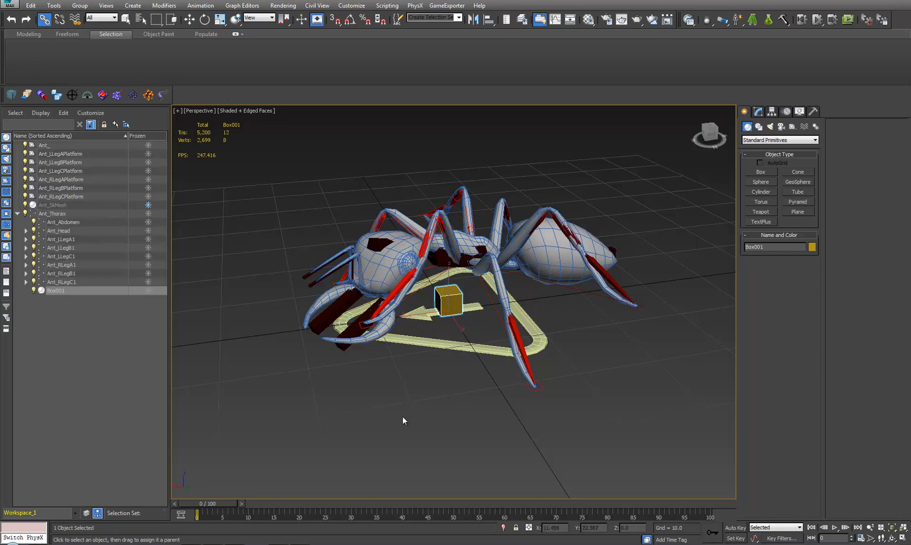
{"action": "scroll", "coordinate": [403, 419], "scroll_direction": "down", "scroll_amount": 3}
{"action": "left_click_drag", "start_coordinate": [210, 506], "coordinate": [799, 526]}
{"action": "middle_click_drag", "start_coordinate": [316, 395], "coordinate": [749, 331]}
{"action": "middle_click_drag", "start_coordinate": [396, 357], "coordinate": [405, 347], "text": "alt"}
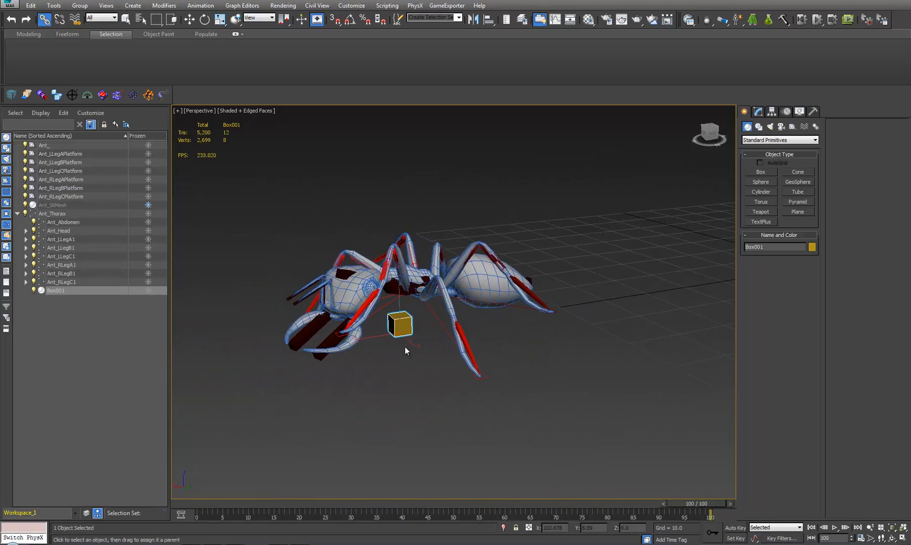
- Check the box's X position at frame 100 and unlink the box from Ant_Thorax
{"action": "key", "text": "w"}
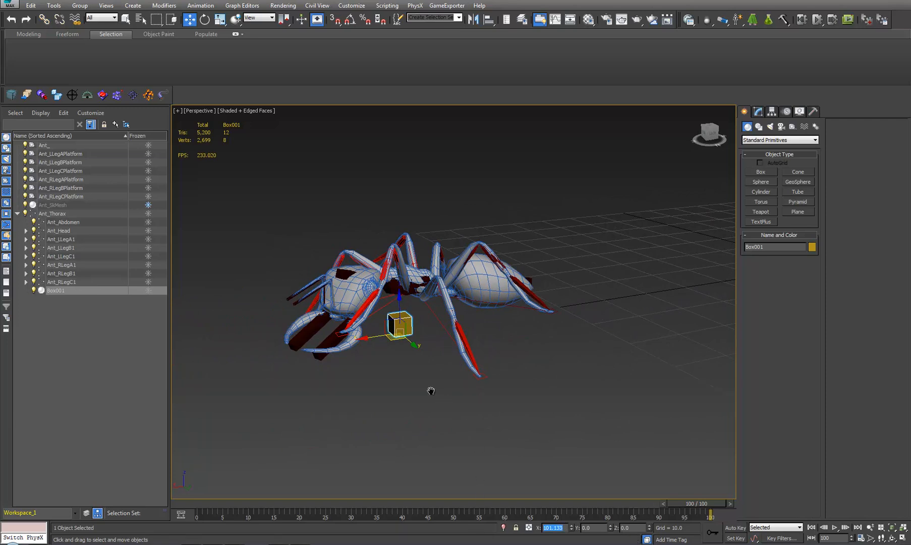
{"action": "middle_click_drag", "start_coordinate": [431, 391], "coordinate": [412, 388]}
{"action": "left_click", "coordinate": [60, 20]}
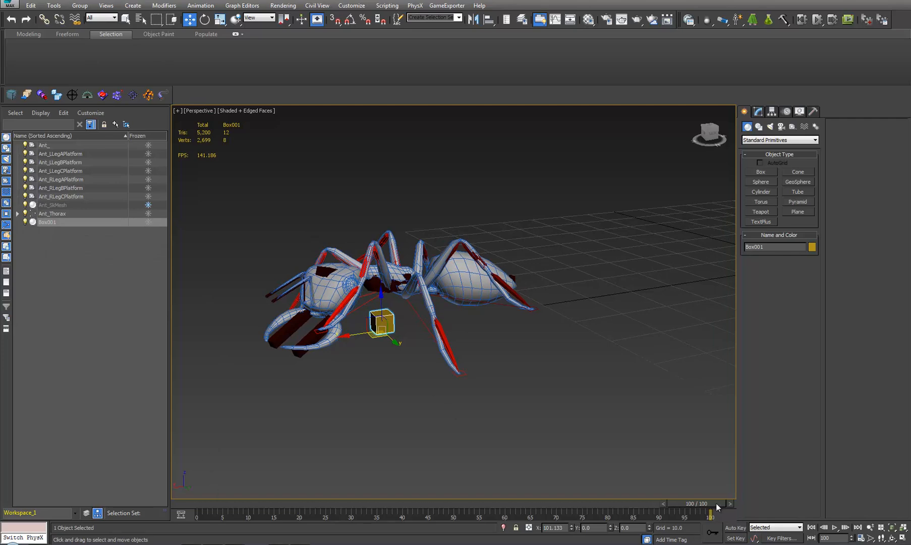
- Return to frame 0 and hide the Ant_ triangular base helper beneath the ant
{"action": "left_click_drag", "start_coordinate": [716, 503], "coordinate": [89, 511]}
{"action": "key", "text": "w"}
{"action": "middle_click_drag", "start_coordinate": [537, 301], "coordinate": [283, 330]}
{"action": "middle_click_drag", "start_coordinate": [503, 291], "coordinate": [398, 320]}
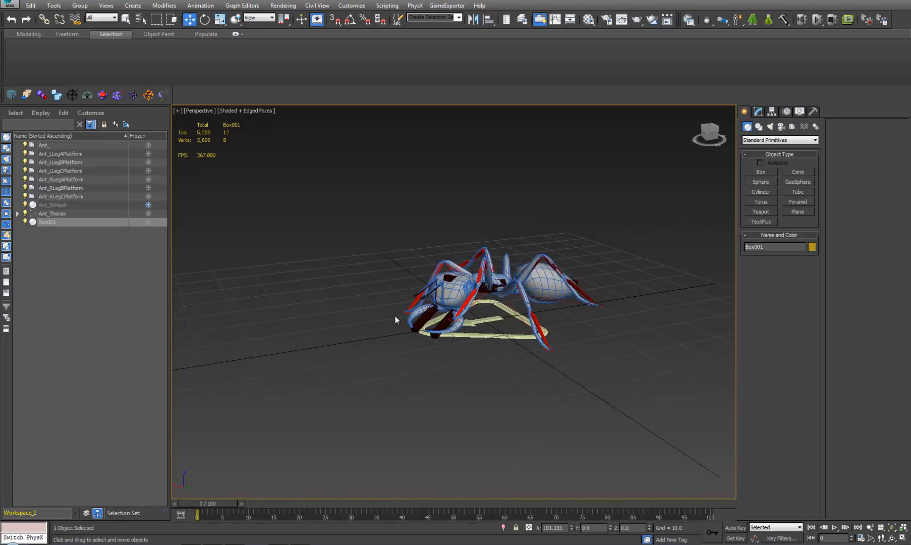
{"action": "scroll", "coordinate": [489, 299], "scroll_direction": "up", "scroll_amount": 3}
{"action": "middle_click_drag", "start_coordinate": [497, 328], "coordinate": [498, 340]}
{"action": "middle_click_drag", "start_coordinate": [551, 364], "coordinate": [572, 365]}
{"action": "scroll", "coordinate": [585, 372], "scroll_direction": "up", "scroll_amount": 3}
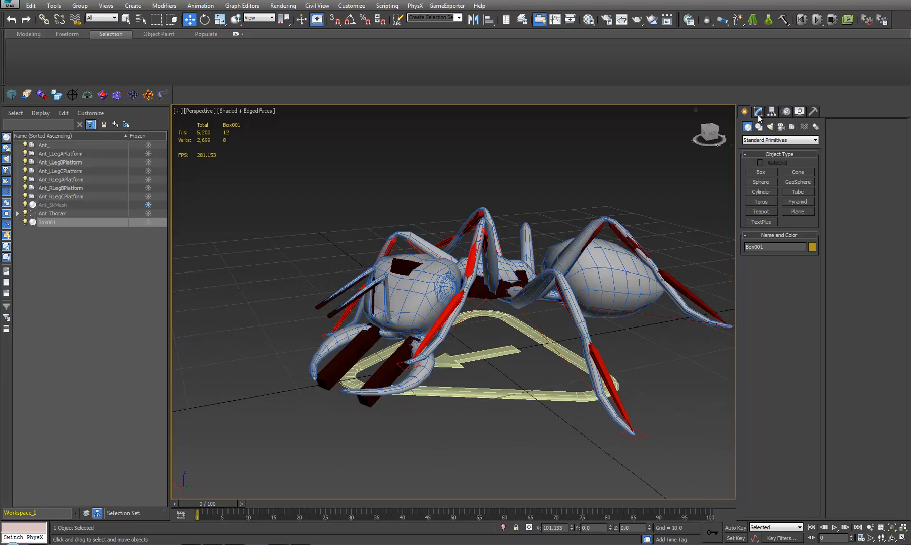
{"action": "left_click", "coordinate": [476, 355]}
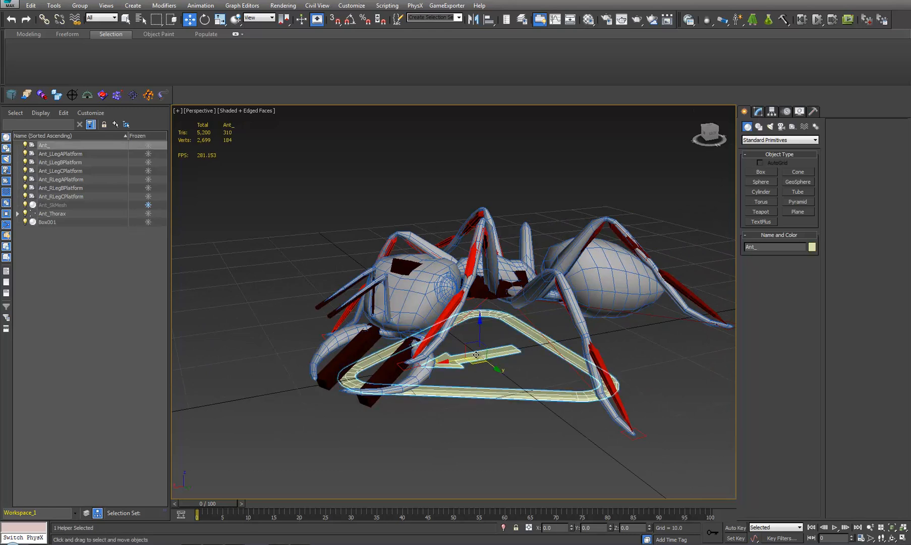
{"action": "left_click", "coordinate": [26, 146]}
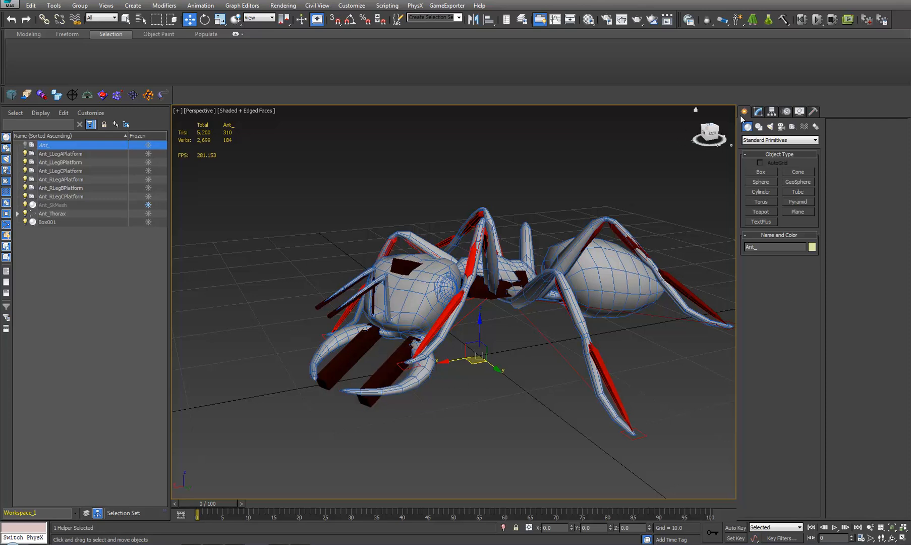
- Create a pyramid at the origin beneath the ant, with width 2, depth 2 and height 5
{"action": "left_click", "coordinate": [806, 202]}
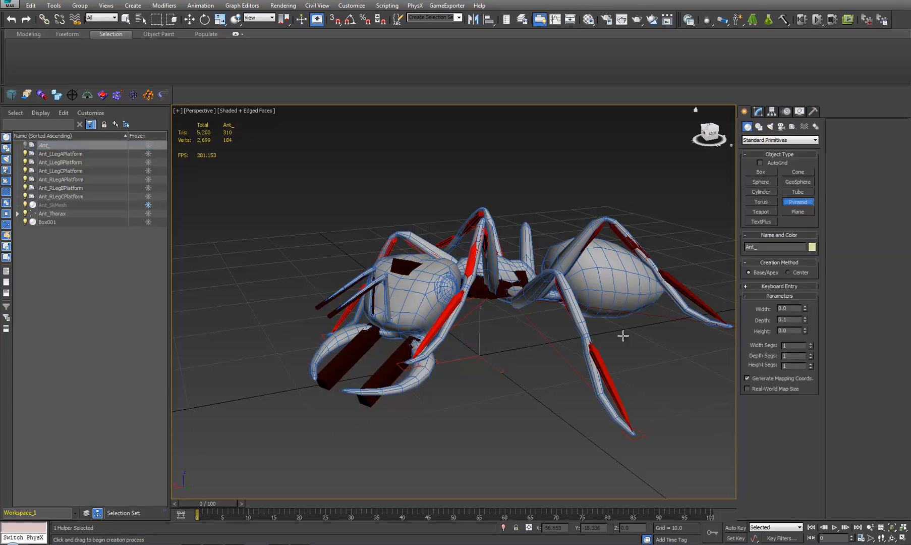
{"action": "left_click_drag", "start_coordinate": [480, 355], "coordinate": [487, 349]}
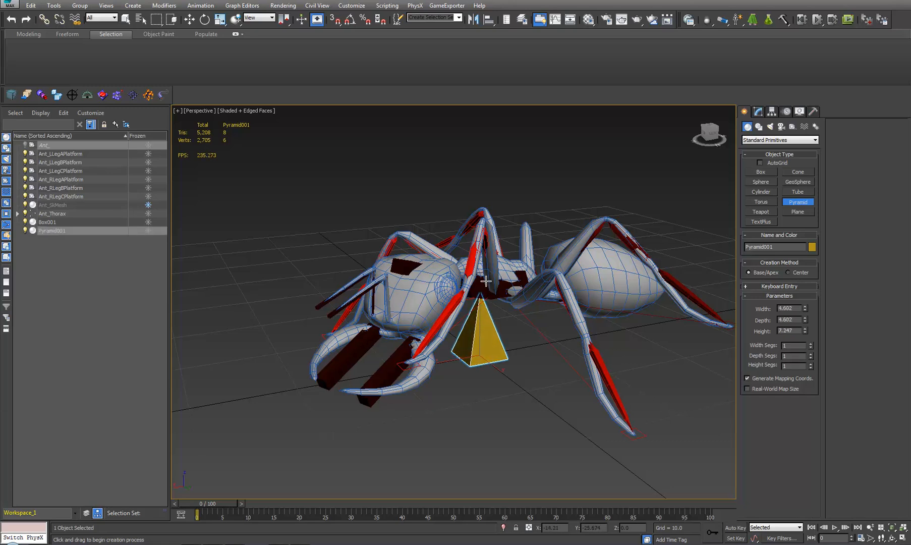
{"action": "type", "text": "2"}
{"action": "key", "text": "Tab"}
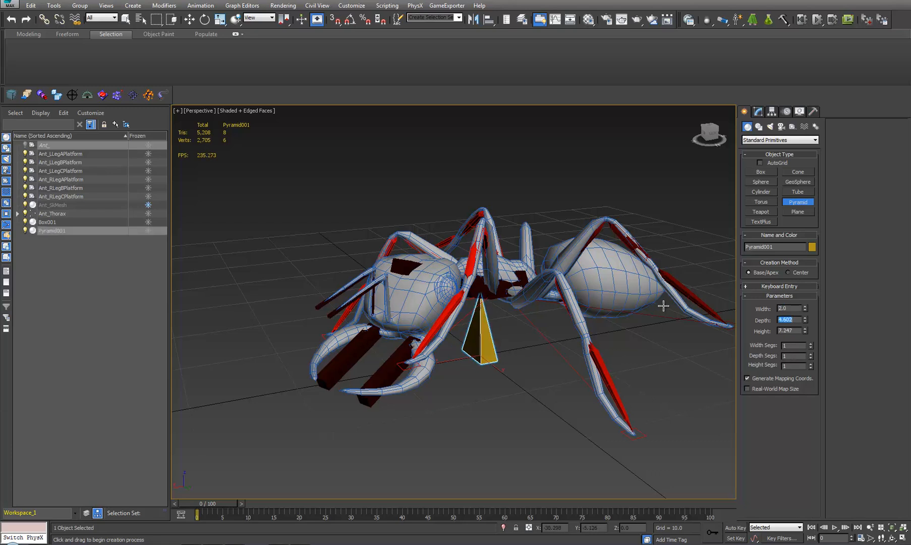
{"action": "type", "text": "2"}
{"action": "key", "text": "Tab"}
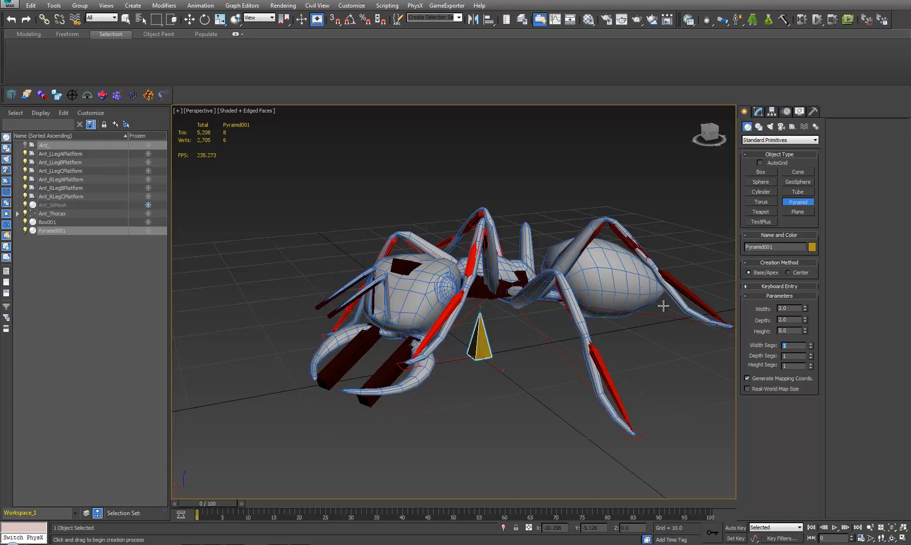
- Rotate only the pyramid's geometry, keeping its pivot fixed, so its tip points forward along the ant's heading
{"action": "middle_click_drag", "start_coordinate": [449, 353], "coordinate": [444, 350]}
{"action": "key", "text": "w"}
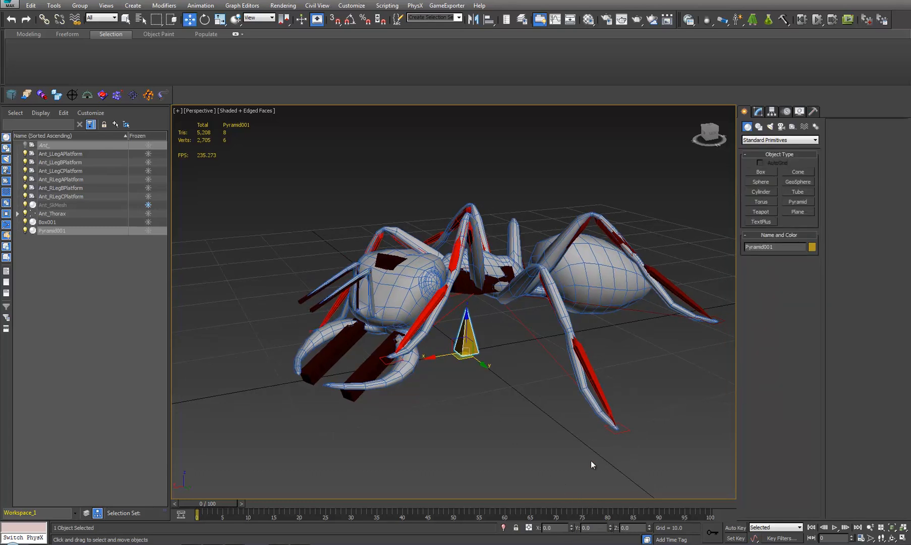
{"action": "middle_click_drag", "start_coordinate": [592, 465], "coordinate": [594, 454]}
{"action": "key", "text": "e"}
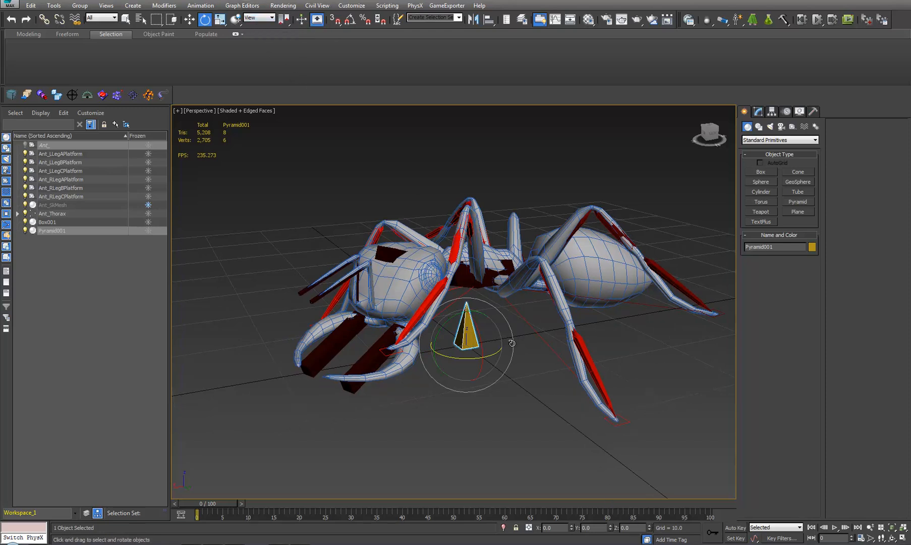
{"action": "middle_click_drag", "start_coordinate": [512, 343], "coordinate": [516, 344]}
{"action": "left_click", "coordinate": [773, 111]}
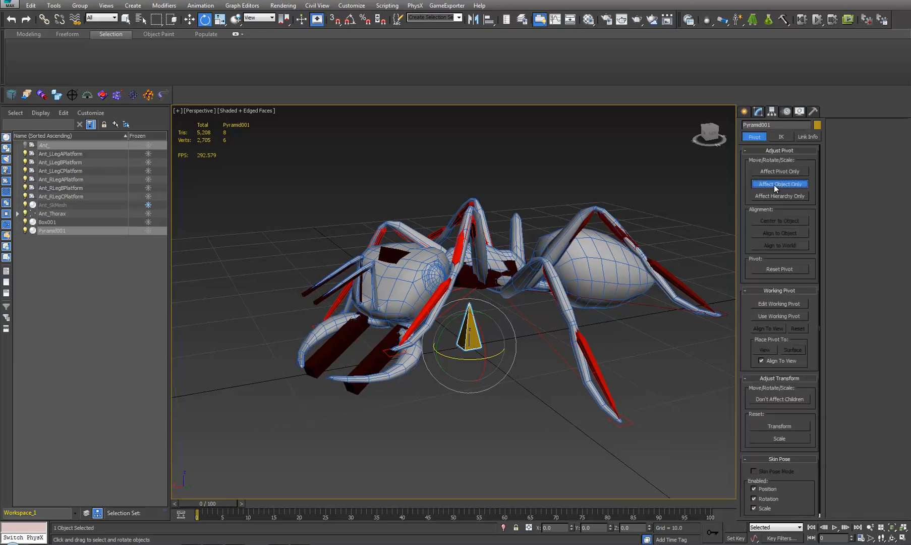
{"action": "left_click", "coordinate": [776, 187]}
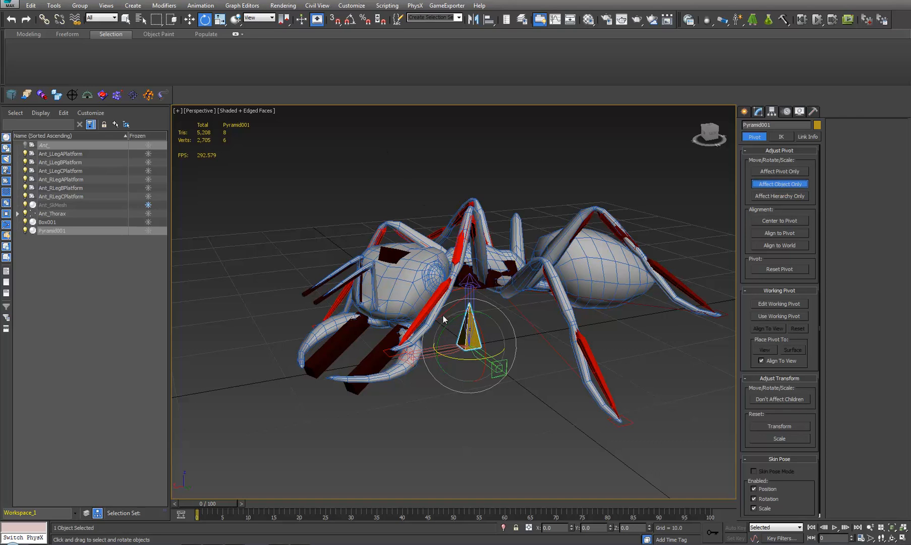
{"action": "left_click_drag", "start_coordinate": [458, 319], "coordinate": [422, 341]}
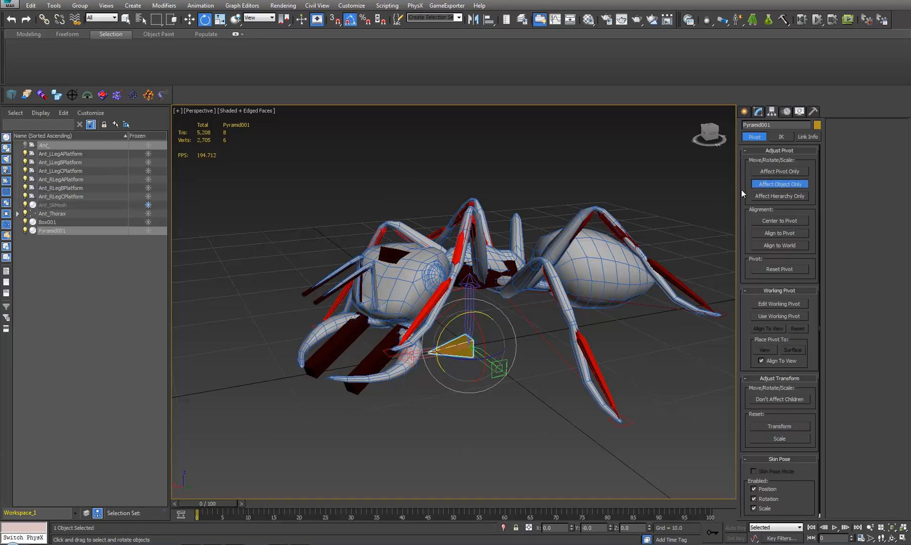
{"action": "left_click", "coordinate": [794, 186]}
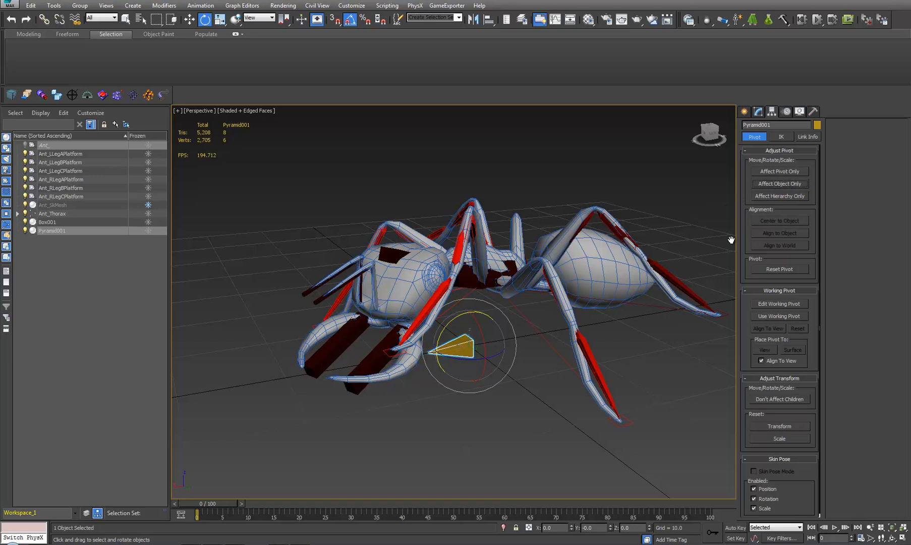
- Link Ant_Thorax to the pyramid as its parent
{"action": "left_click", "coordinate": [44, 19]}
{"action": "left_click", "coordinate": [466, 285]}
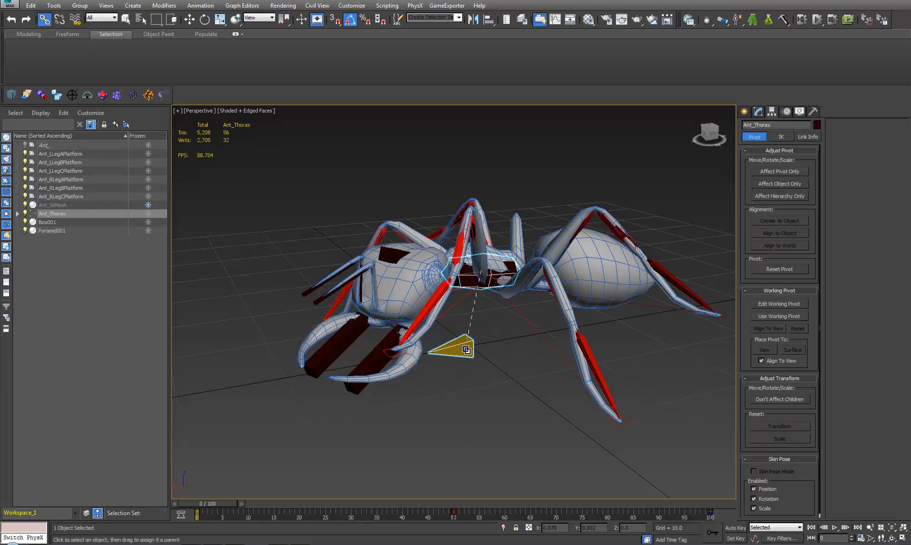
{"action": "left_click_drag", "start_coordinate": [466, 349], "coordinate": [466, 350]}
{"action": "mouse_move", "coordinate": [216, 504]}
{"action": "left_mouse_down"}
{"action": "mouse_move", "coordinate": [276, 504]}
{"action": "mouse_move", "coordinate": [215, 504]}
{"action": "left_mouse_up"}
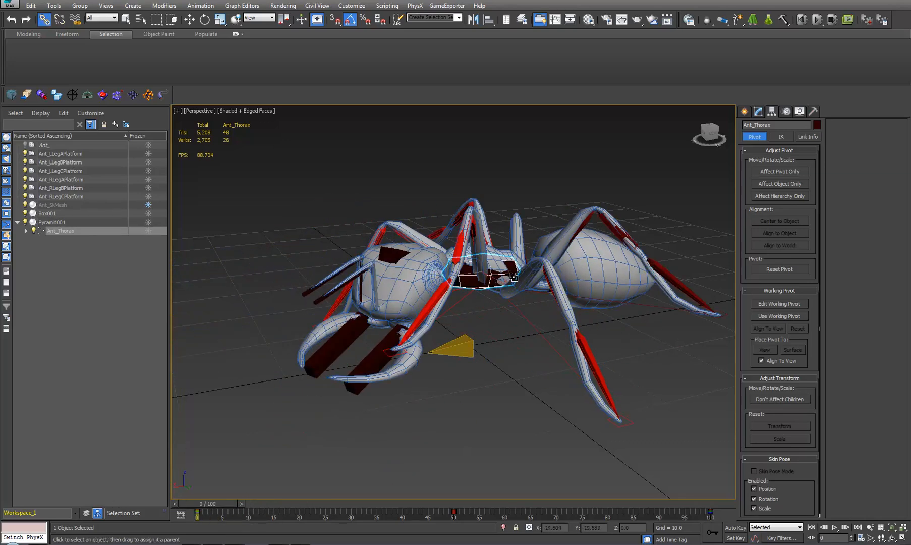
- Set the walk mode to Walk On Spot in the CAT_WALK layer's global CATMotion settings
{"action": "left_click", "coordinate": [787, 112]}
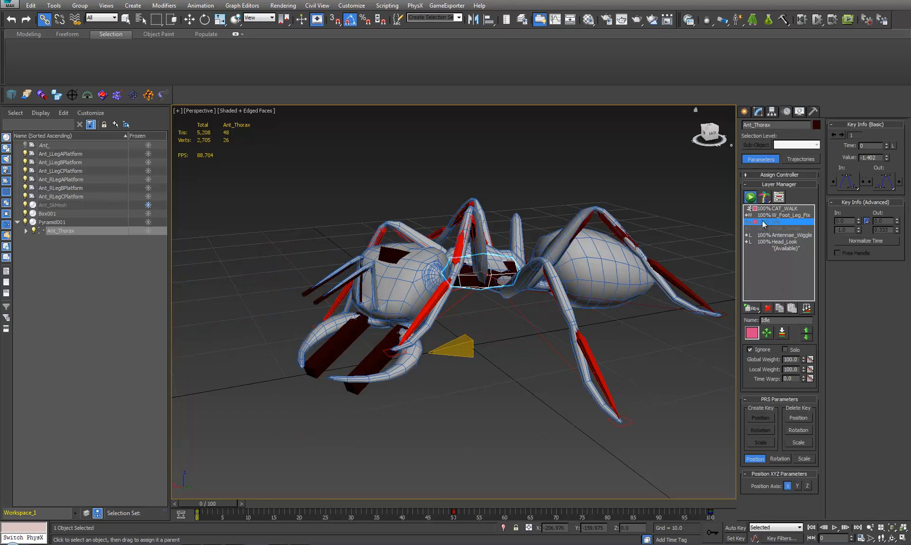
{"action": "left_click", "coordinate": [786, 209]}
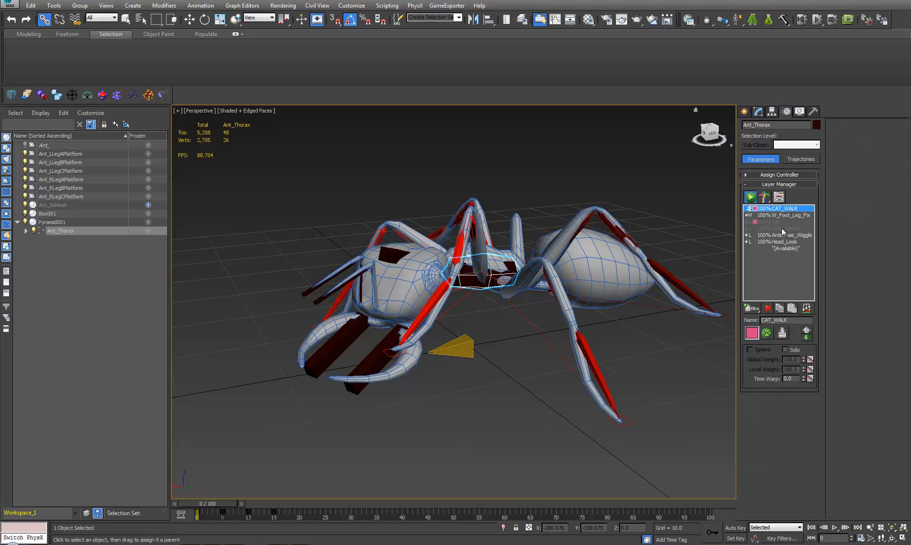
{"action": "left_click", "coordinate": [767, 334]}
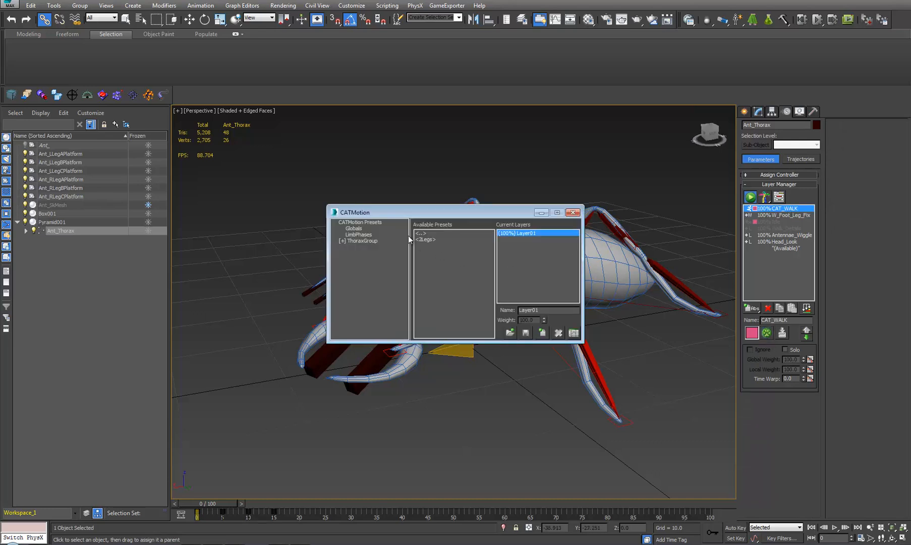
{"action": "left_click", "coordinate": [353, 229]}
{"action": "left_click", "coordinate": [550, 254]}
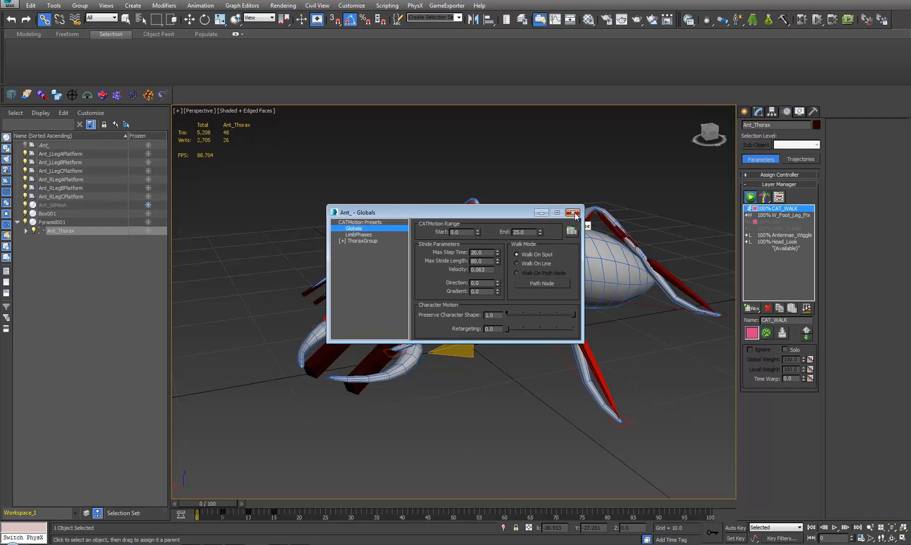
{"action": "left_click", "coordinate": [573, 212]}
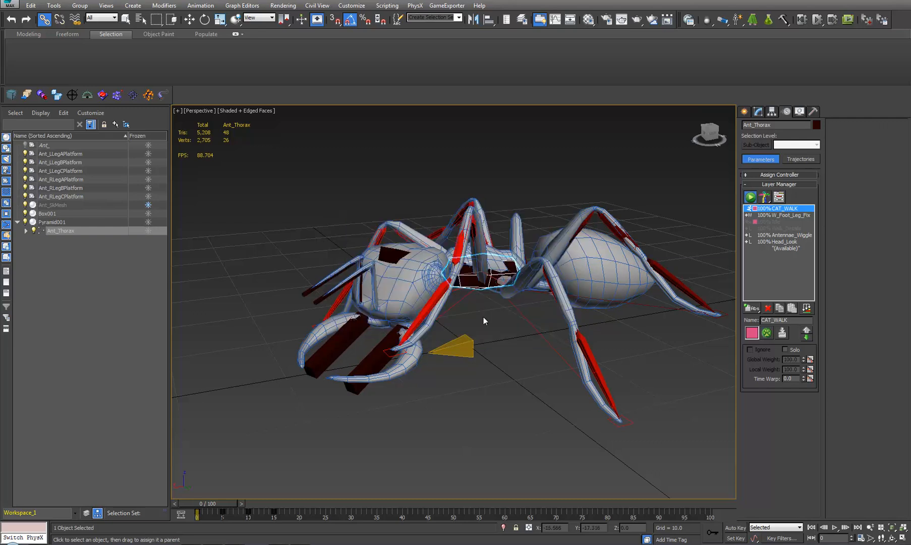
- Try moving the pyramid along X to test whether the linked ant follows, and undo the move
{"action": "left_click", "coordinate": [467, 338]}
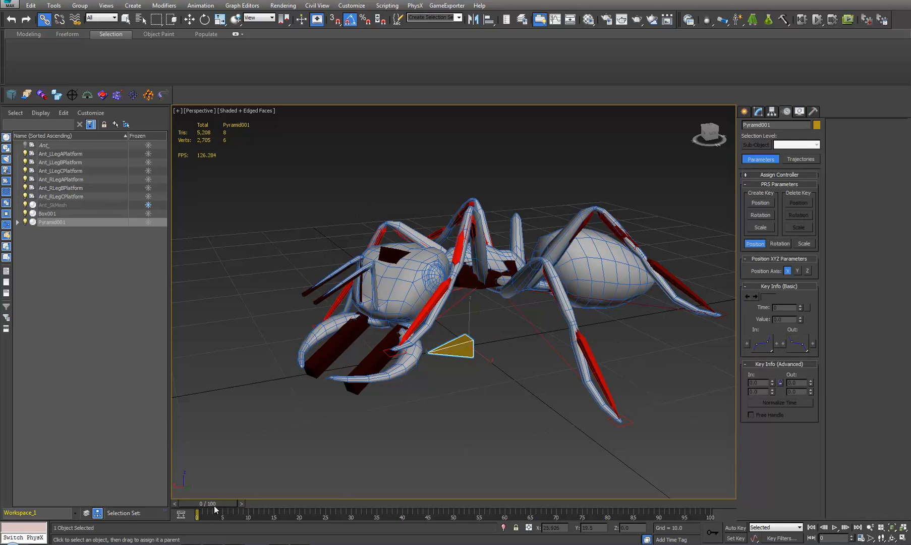
{"action": "left_click_drag", "start_coordinate": [215, 506], "coordinate": [186, 518]}
{"action": "middle_click_drag", "start_coordinate": [372, 424], "coordinate": [407, 389]}
{"action": "scroll", "coordinate": [408, 389], "scroll_direction": "down", "scroll_amount": 3}
{"action": "key", "text": "w"}
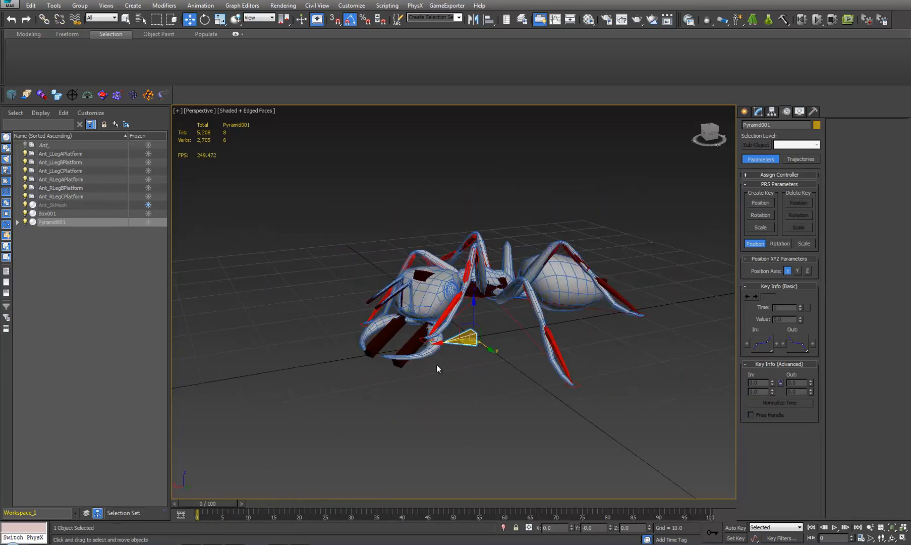
{"action": "left_click_drag", "start_coordinate": [443, 343], "coordinate": [464, 343]}
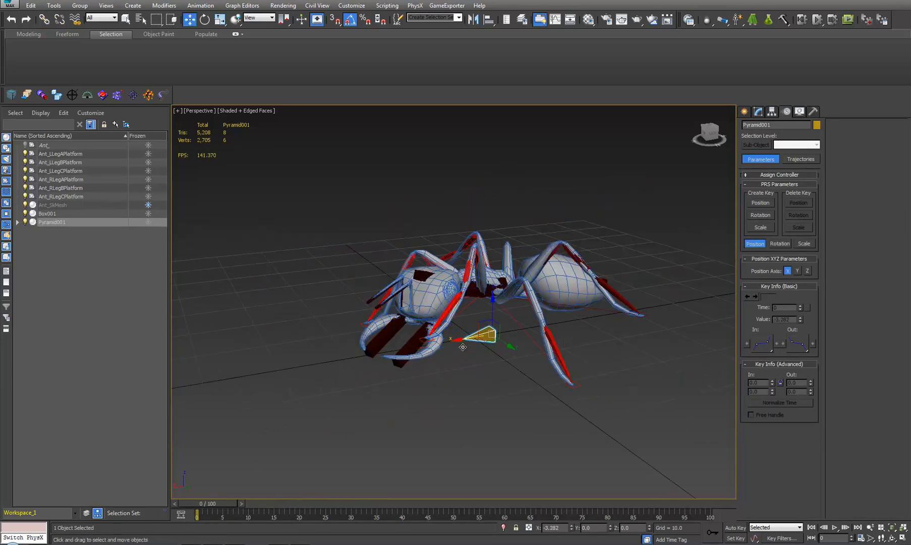
{"action": "key", "text": "ctrl+z"}
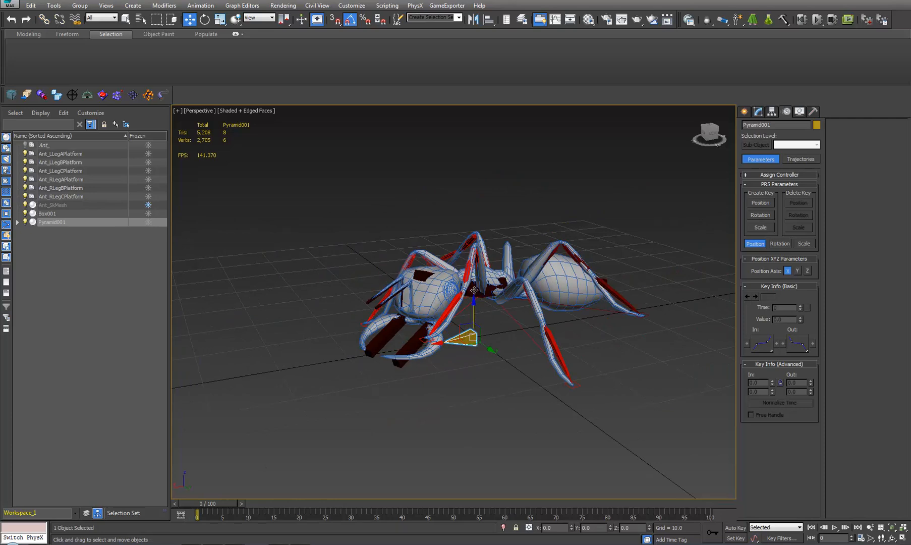
- Inspect the pyramid's child hierarchy and undo the linking of Ant_Thorax to it
{"action": "left_click", "coordinate": [17, 222]}
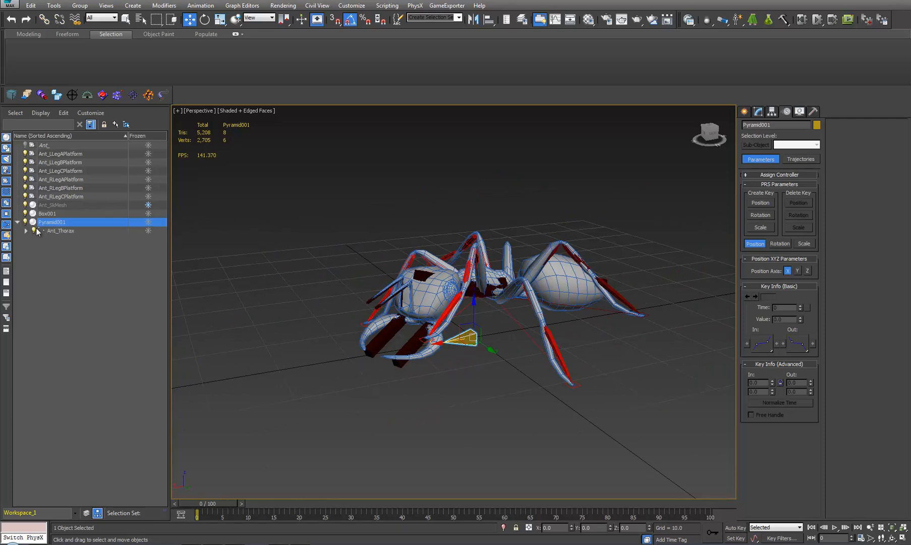
{"action": "left_click_drag", "start_coordinate": [474, 315], "coordinate": [487, 346]}
{"action": "scroll", "coordinate": [475, 294], "scroll_direction": "up", "scroll_amount": 4}
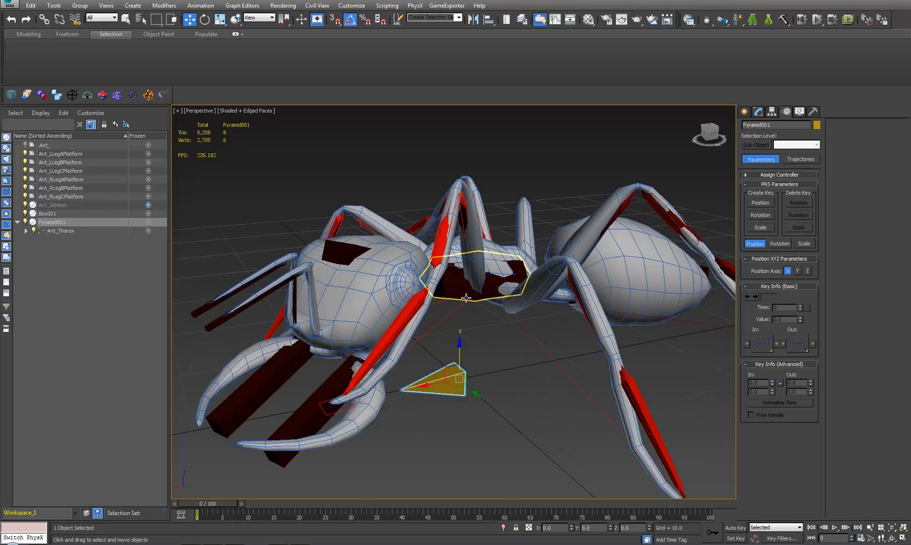
{"action": "left_click", "coordinate": [468, 290]}
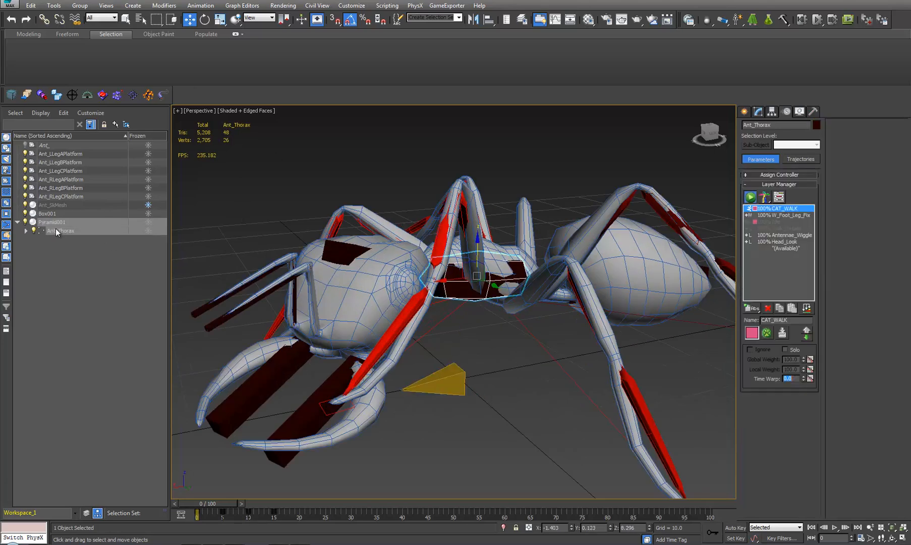
{"action": "key", "text": "ctrl+z"}
{"action": "key", "text": "ctrl+z"}
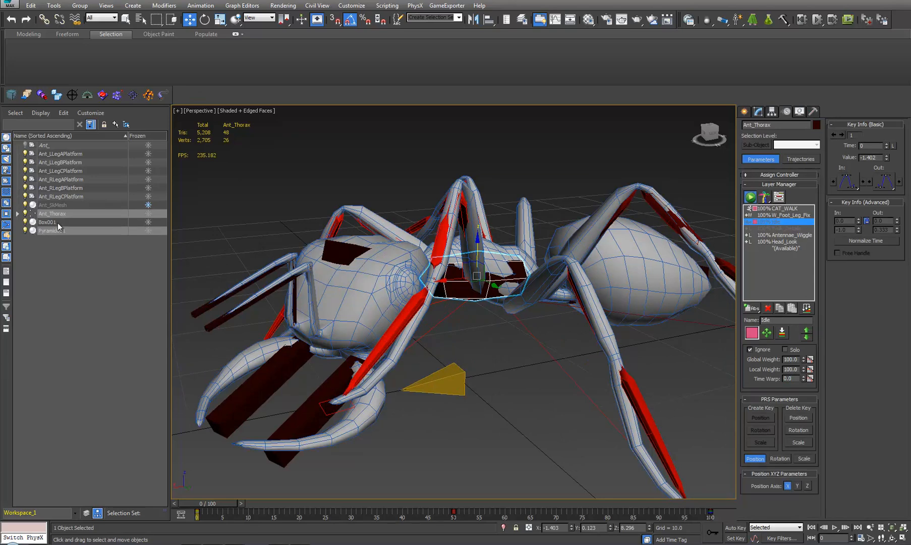
- Show the animation layer controllers under Ant_Thorax's LayerTrans transform
{"action": "left_click", "coordinate": [466, 291]}
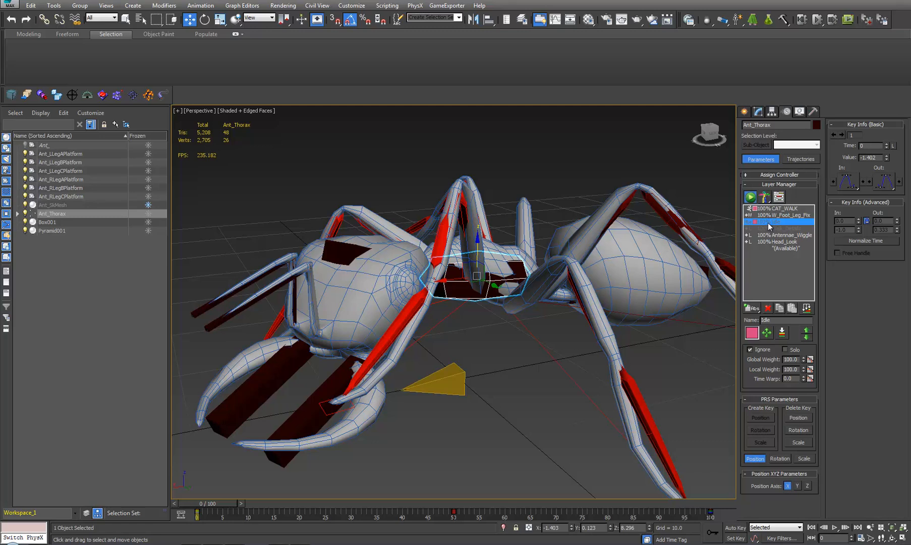
{"action": "left_click", "coordinate": [779, 208]}
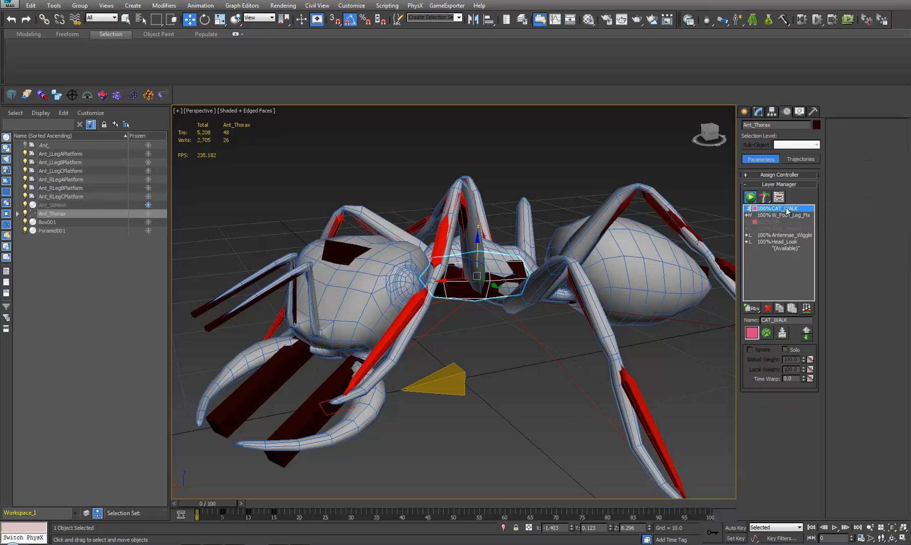
{"action": "left_click", "coordinate": [752, 173]}
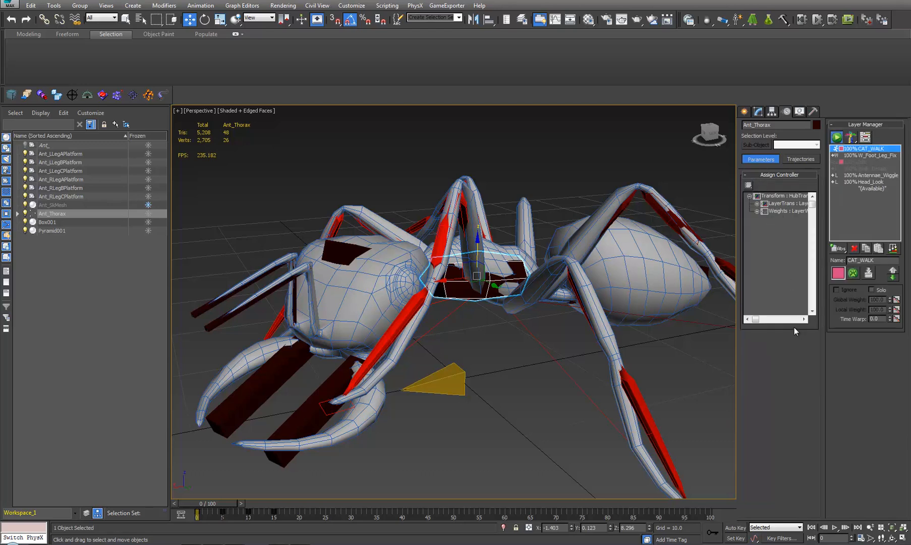
{"action": "left_click", "coordinate": [758, 204]}
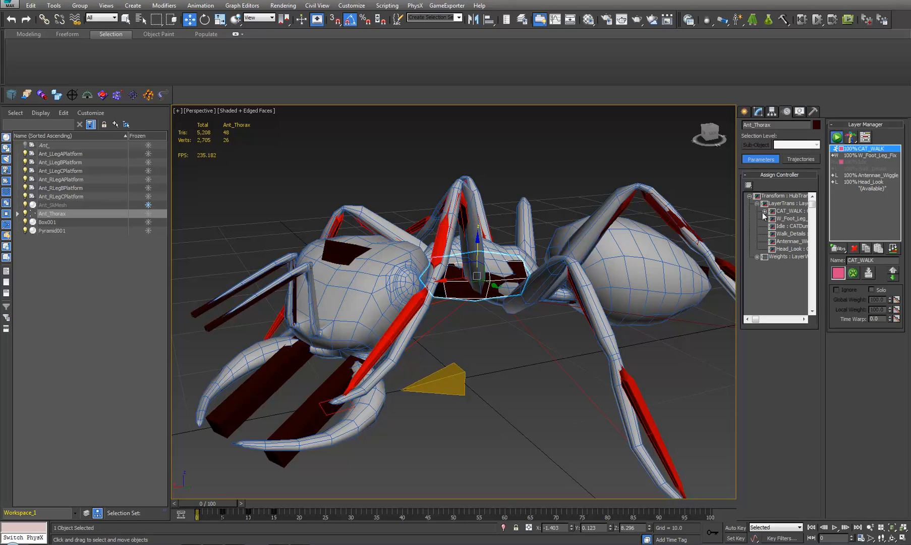
- Add an Adjustment World layer after Head_Look in the ant rig's layer list
{"action": "left_click", "coordinate": [852, 181]}
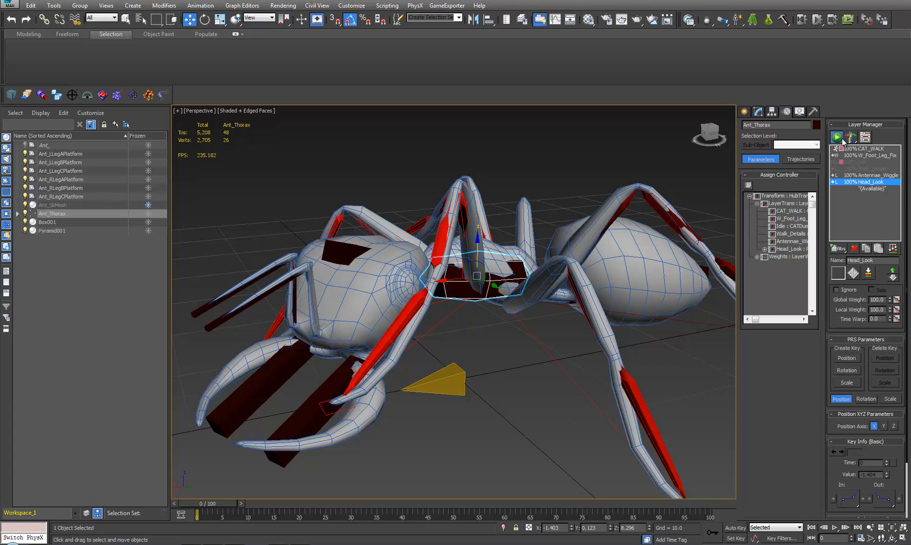
{"action": "left_click", "coordinate": [838, 248]}
{"action": "left_click_drag", "start_coordinate": [839, 250], "coordinate": [845, 285]}
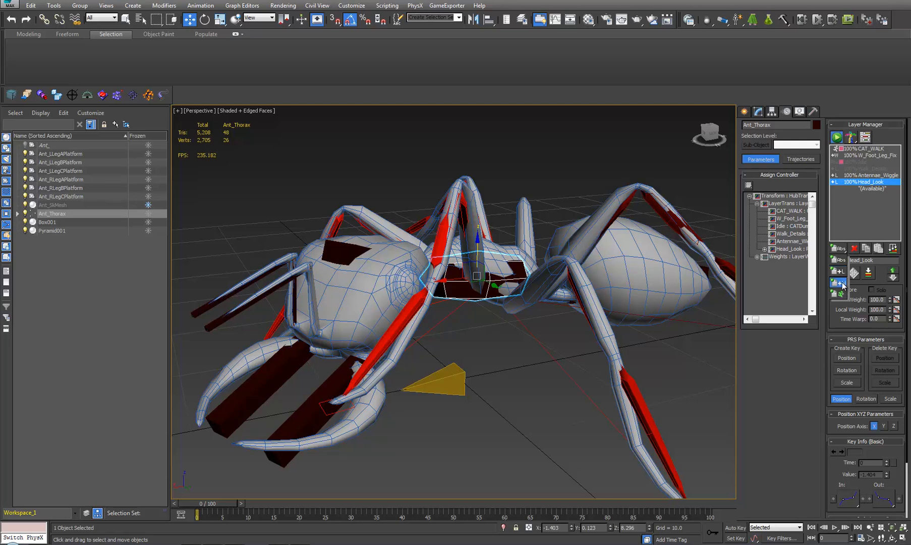
{"action": "left_click_drag", "start_coordinate": [843, 285], "coordinate": [842, 283]}
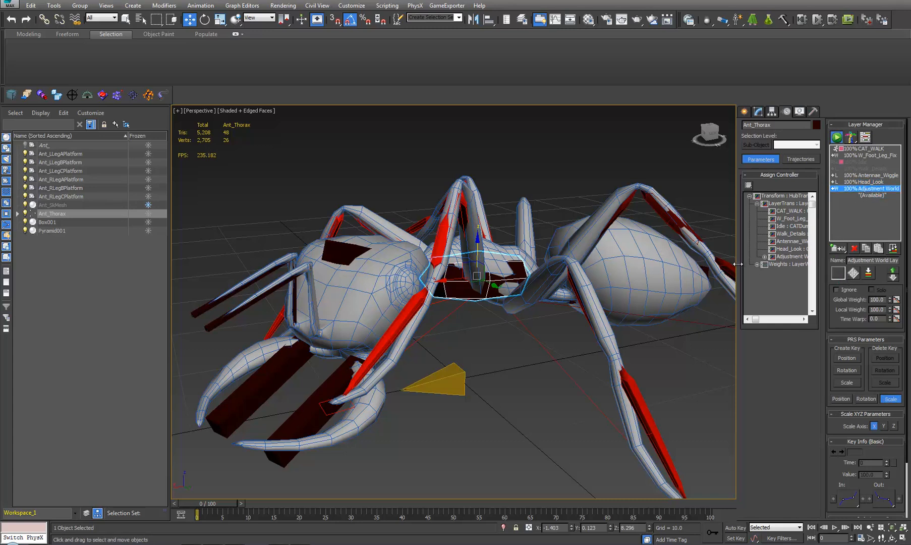
- Assign a Link Constraint controller to the adjustment layer in Ant_Thorax's transform
{"action": "left_click", "coordinate": [782, 203]}
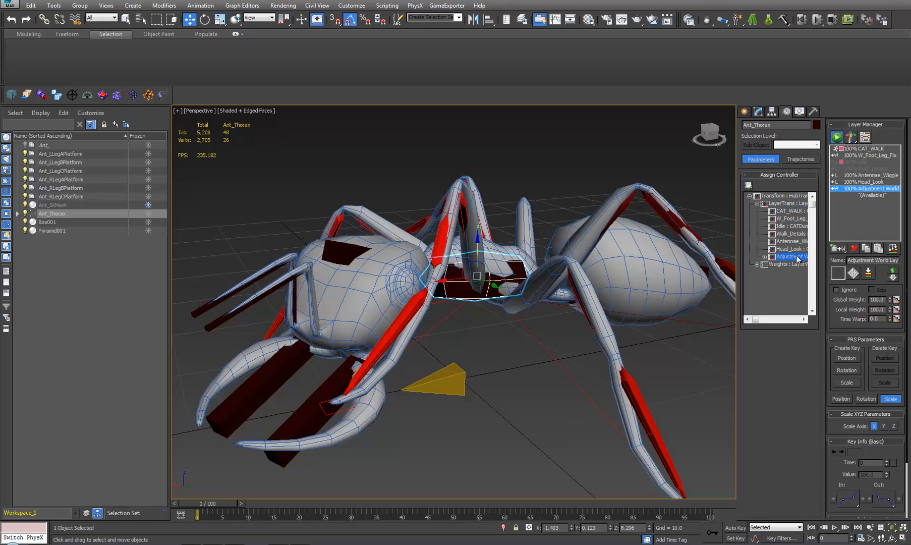
{"action": "left_click", "coordinate": [748, 187]}
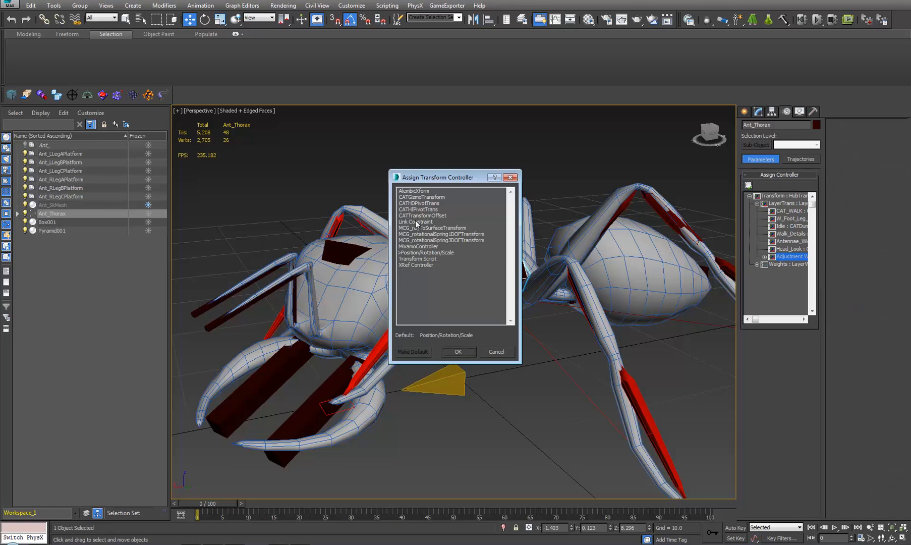
{"action": "left_click", "coordinate": [417, 222]}
{"action": "left_click", "coordinate": [452, 351]}
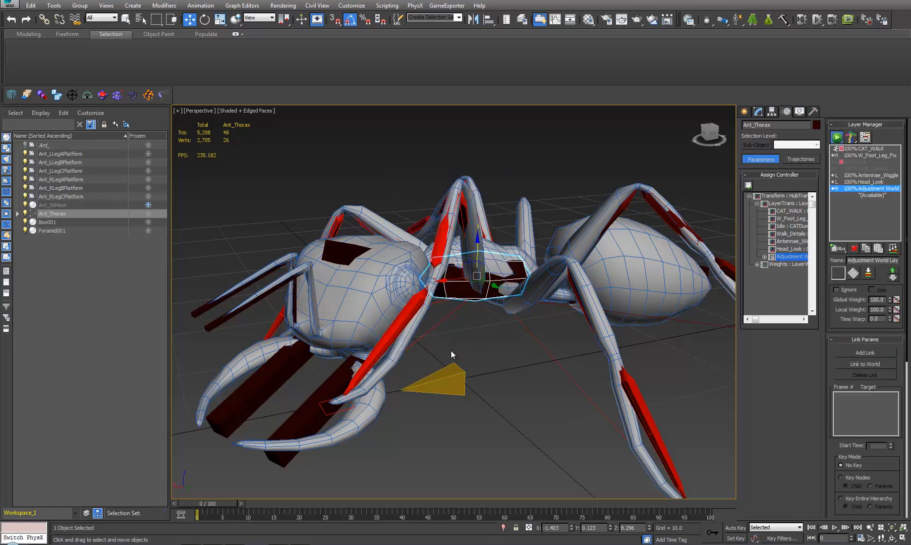
- Add the pyramid as the thorax constraint's link target at frame 0
{"action": "left_click", "coordinate": [871, 355]}
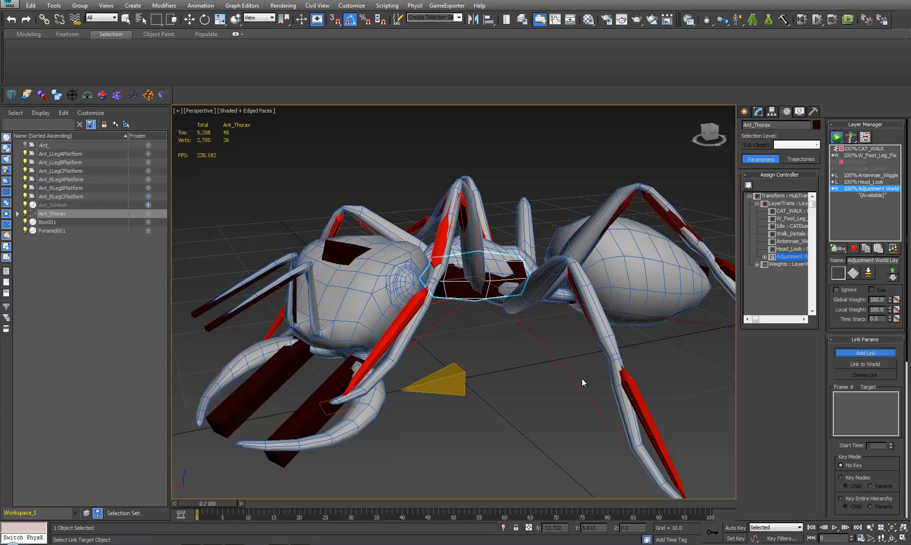
{"action": "left_click", "coordinate": [459, 376]}
{"action": "left_click", "coordinate": [858, 352]}
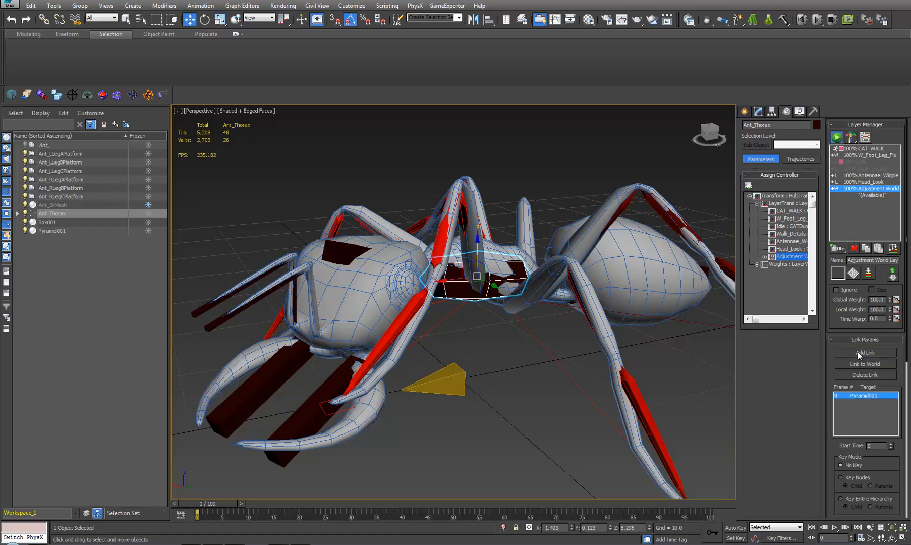
- Try moving the pyramid to test the thorax's link constraint, and cancel the move
{"action": "left_click", "coordinate": [442, 384]}
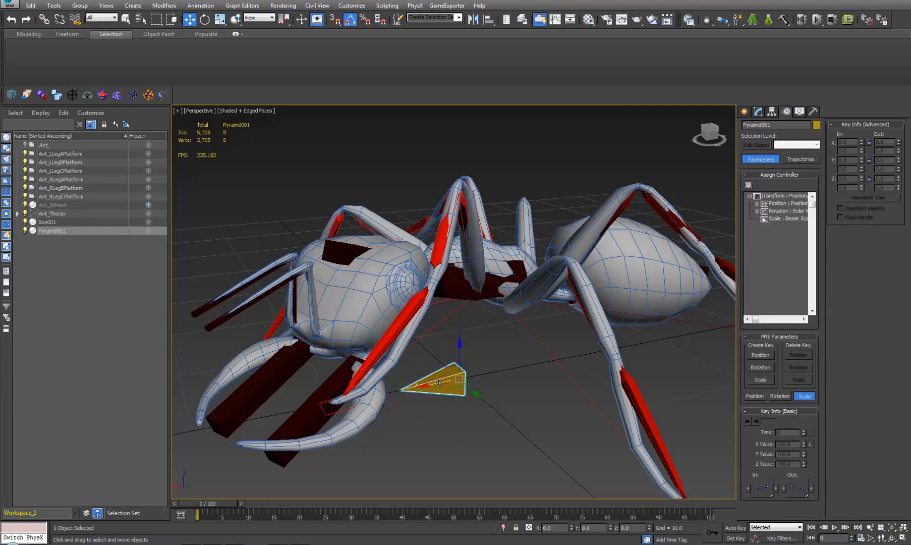
{"action": "left_click_drag", "start_coordinate": [437, 383], "coordinate": [548, 379]}
{"action": "right_click", "coordinate": [548, 379]}
{"action": "mouse_move", "coordinate": [548, 379]}
{"action": "middle_mouse_down", "text": "alt"}
{"action": "mouse_move", "coordinate": [543, 360]}
{"action": "mouse_move", "coordinate": [557, 374]}
{"action": "mouse_move", "coordinate": [550, 381]}
{"action": "middle_mouse_up", "text": "alt"}
- Assign a Link Constraint controller to the Adjustment World layer in Ant_LLegAPlatform's transform
{"action": "left_click", "coordinate": [511, 367]}
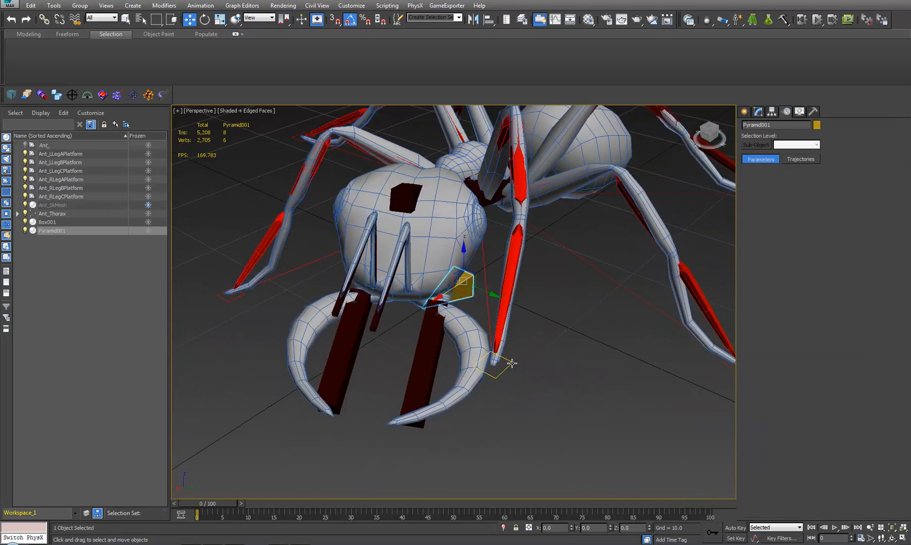
{"action": "middle_click_drag", "start_coordinate": [500, 364], "coordinate": [694, 350], "text": "alt"}
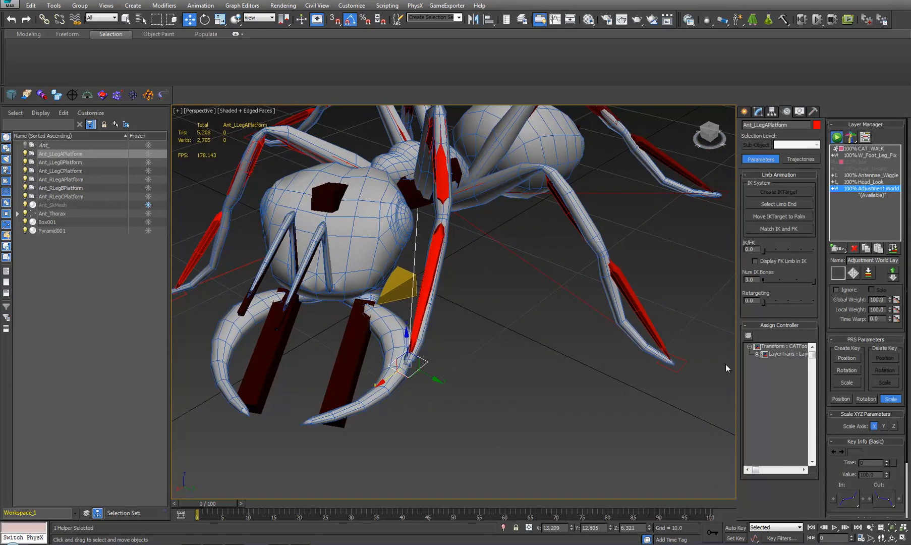
{"action": "middle_click_drag", "start_coordinate": [580, 353], "coordinate": [528, 367]}
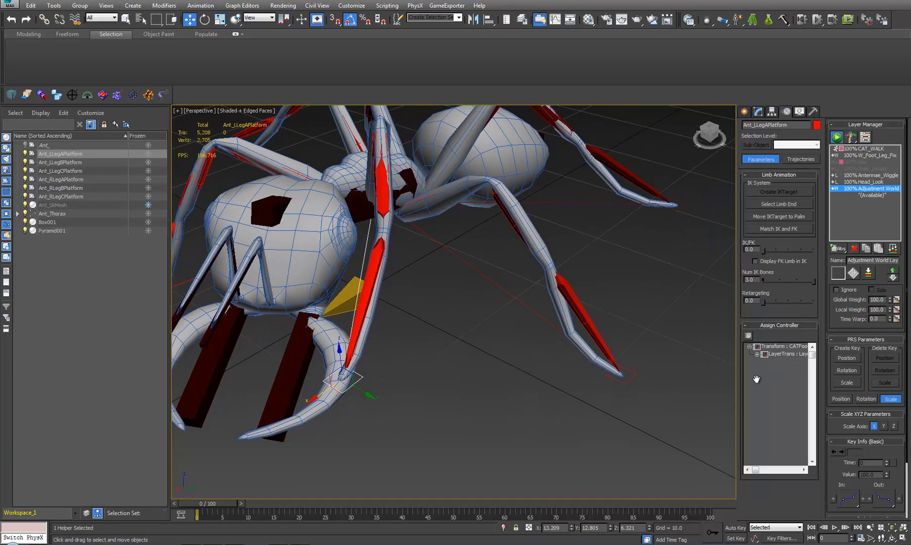
{"action": "middle_click_drag", "start_coordinate": [720, 376], "coordinate": [550, 353], "text": "alt"}
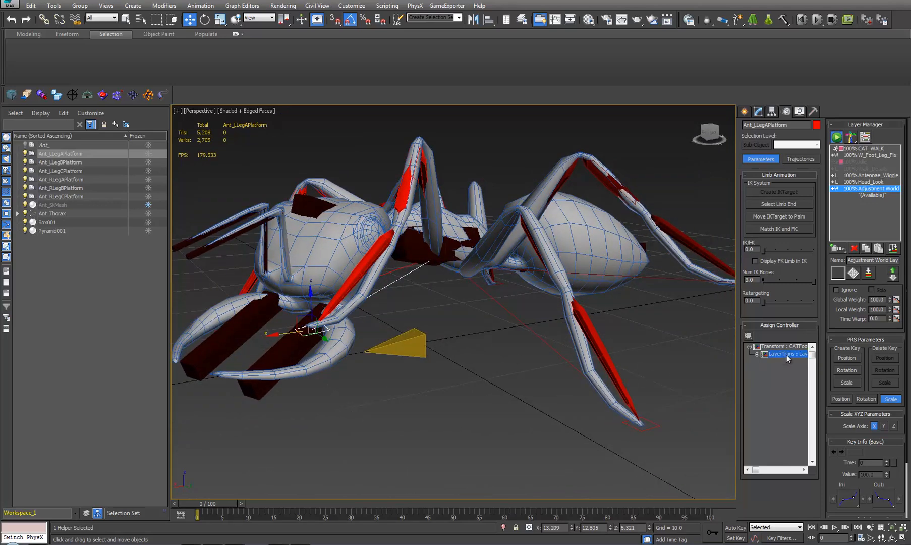
{"action": "left_click", "coordinate": [758, 354]}
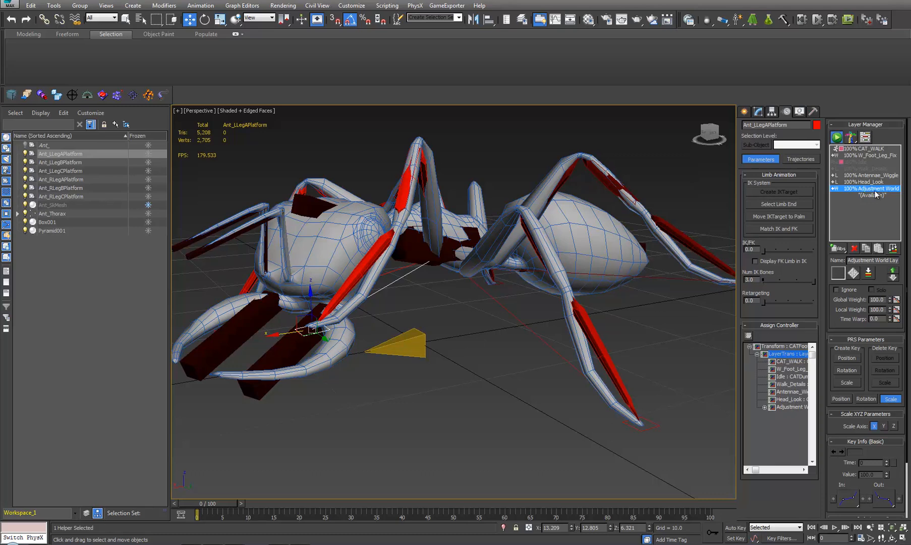
{"action": "left_click", "coordinate": [791, 407]}
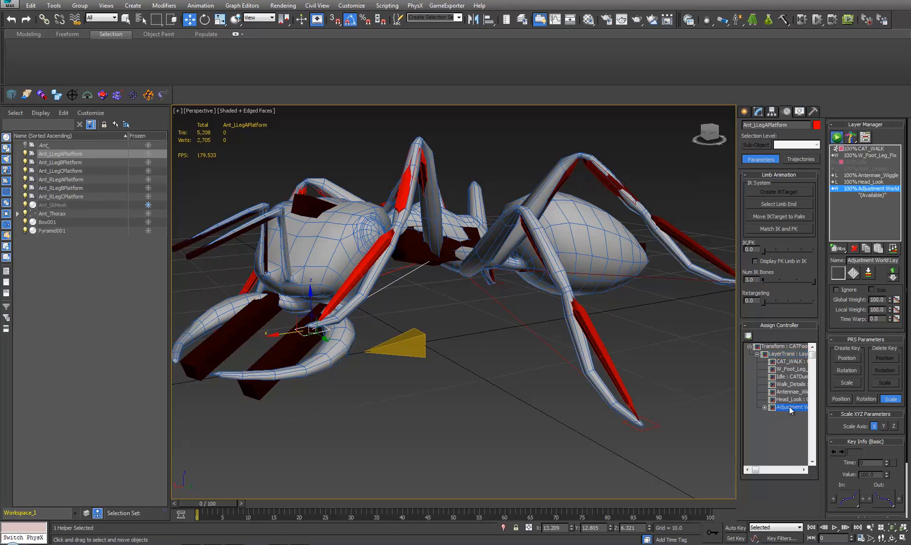
{"action": "left_click", "coordinate": [749, 336]}
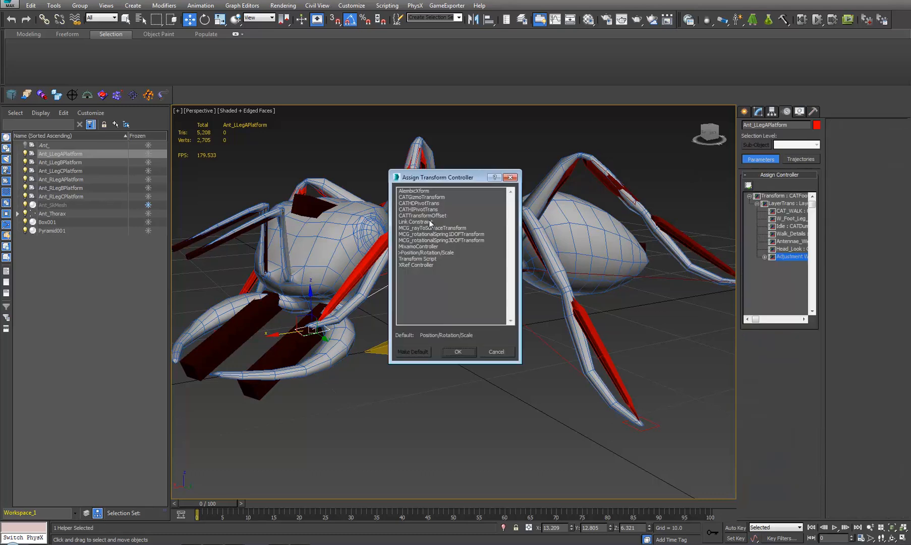
{"action": "left_click", "coordinate": [420, 217]}
{"action": "left_click", "coordinate": [416, 222]}
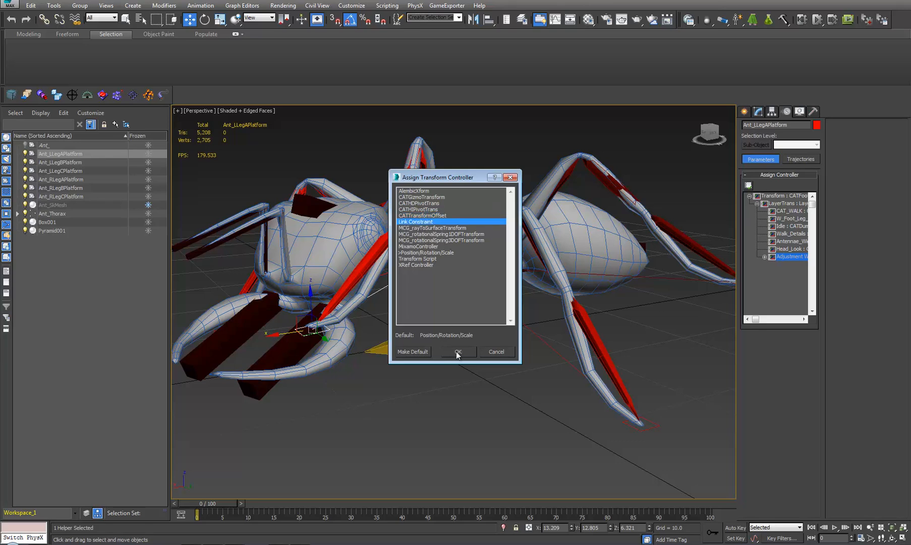
{"action": "left_click", "coordinate": [458, 352]}
- Add the pyramid as the link target of Ant_LLegAPlatform's constraint at frame 0
{"action": "left_click", "coordinate": [879, 353]}
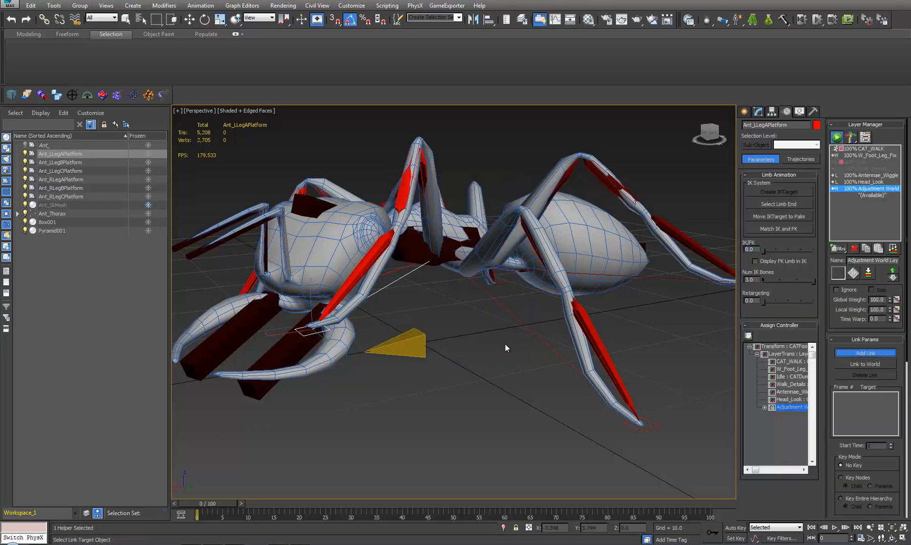
{"action": "left_click", "coordinate": [421, 342]}
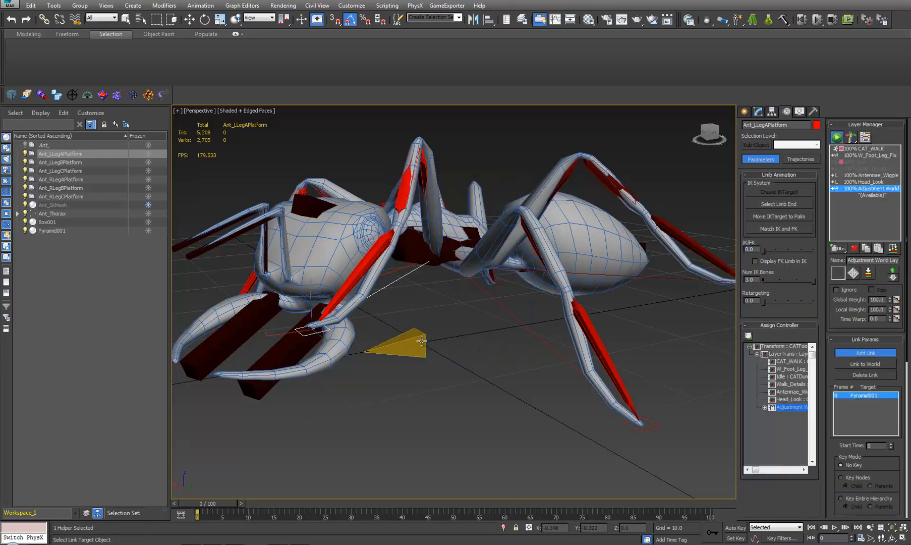
{"action": "left_click", "coordinate": [863, 353]}
{"action": "middle_click_drag", "start_coordinate": [525, 403], "coordinate": [500, 404], "text": "alt"}
{"action": "left_click_drag", "start_coordinate": [213, 500], "coordinate": [192, 510]}
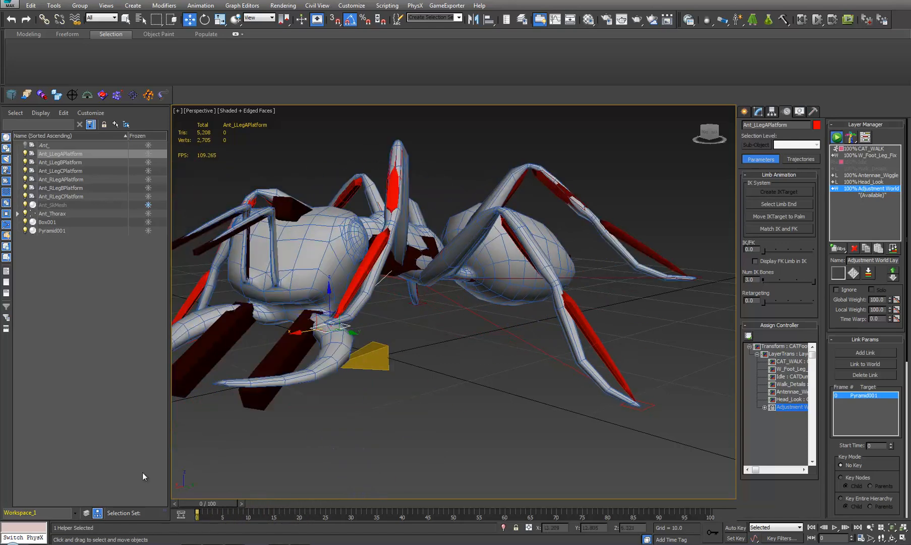
- Review the CATMotion global settings of Ant_Thorax's CAT_WALK layer, including the walk mode
{"action": "left_click", "coordinate": [406, 260]}
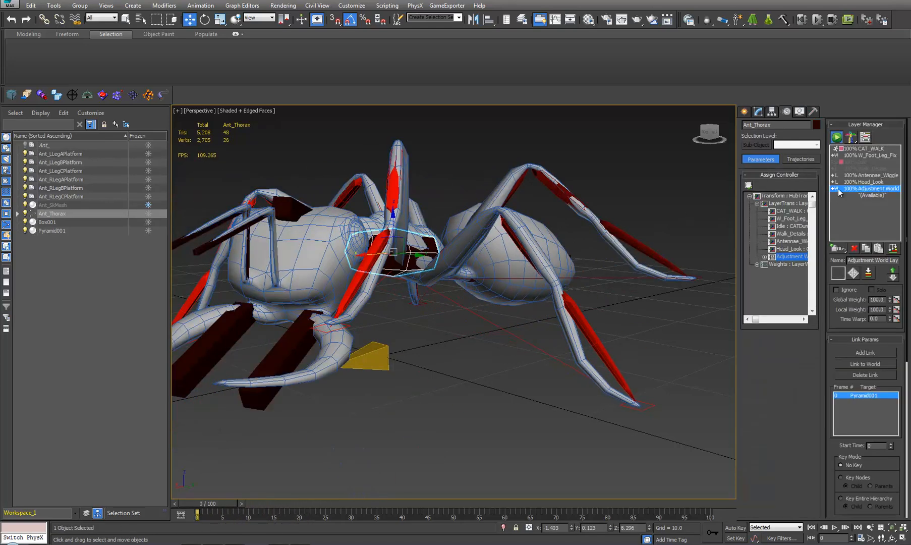
{"action": "left_click", "coordinate": [862, 149]}
{"action": "left_click", "coordinate": [853, 273]}
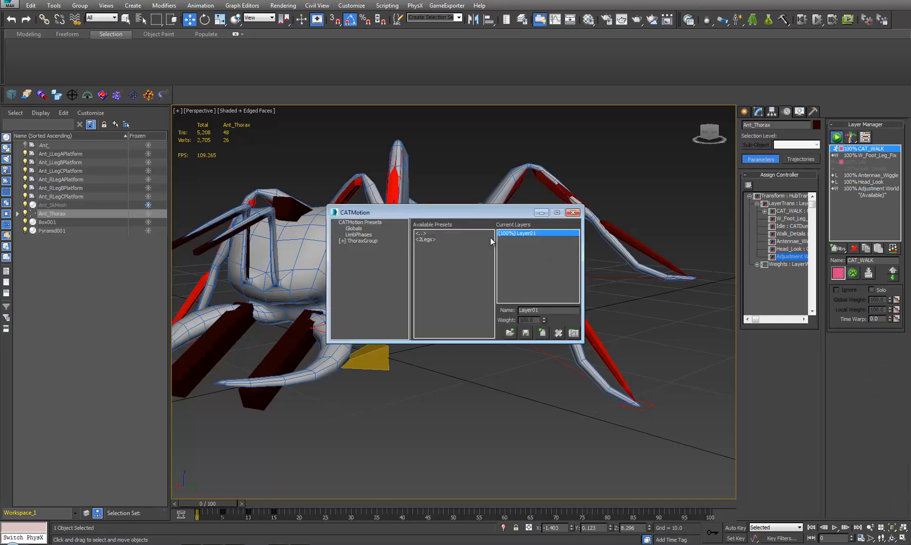
{"action": "left_click", "coordinate": [377, 228]}
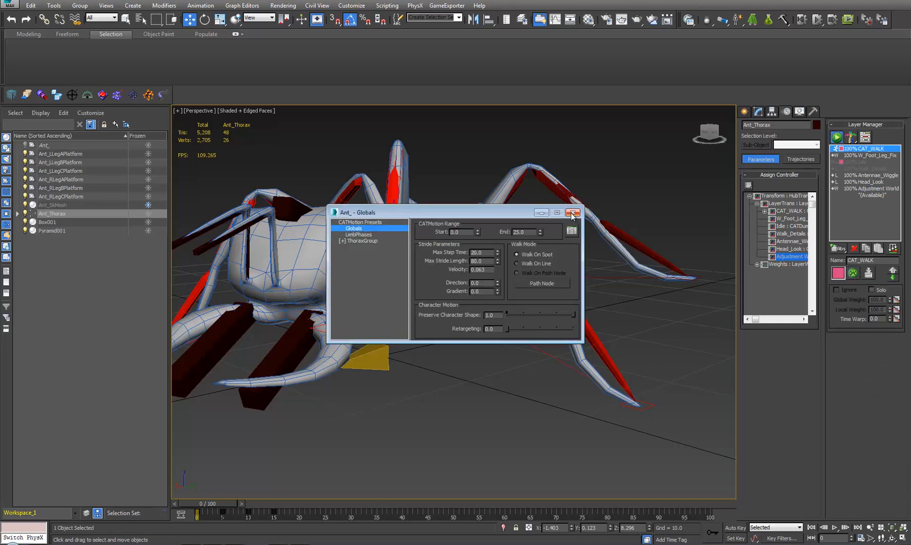
{"action": "left_click", "coordinate": [573, 213]}
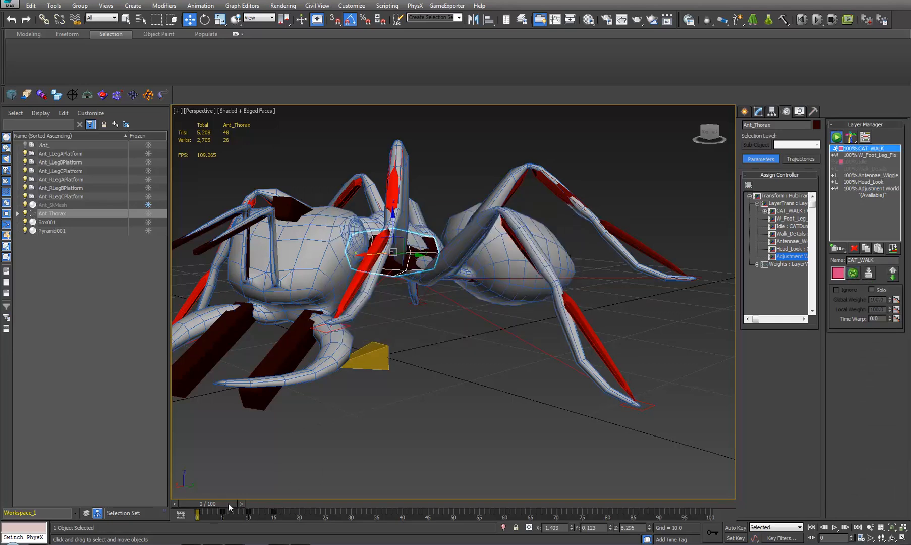
- Scrub the timeline and try moving the pyramid to test the link constraint on Ant_LLegAPlatform
{"action": "left_click_drag", "start_coordinate": [229, 504], "coordinate": [201, 503]}
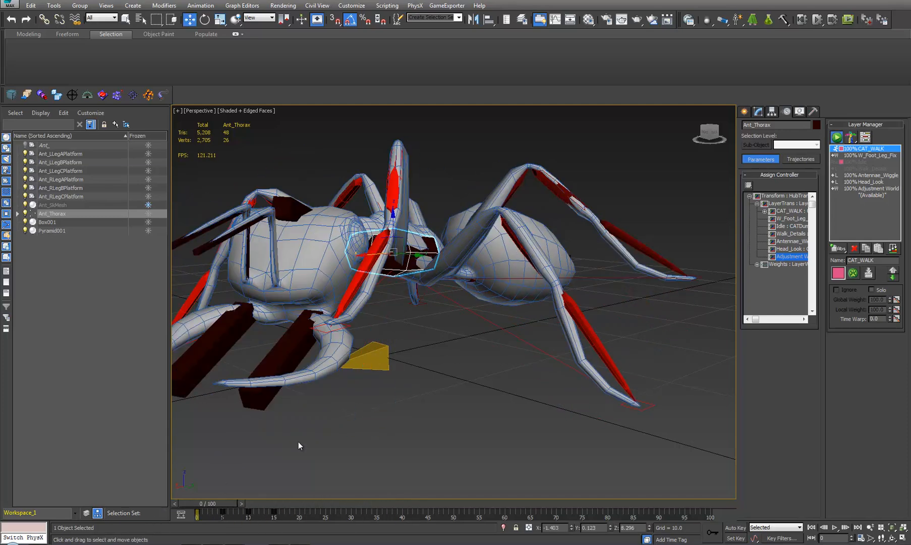
{"action": "left_click", "coordinate": [377, 357]}
{"action": "left_click_drag", "start_coordinate": [360, 361], "coordinate": [387, 395]}
{"action": "middle_click_drag", "start_coordinate": [427, 403], "coordinate": [477, 400]}
- Assign a Link Constraint controller to the Adjustment World layer in Ant_LLegBPlatform's transform
{"action": "left_click", "coordinate": [706, 398]}
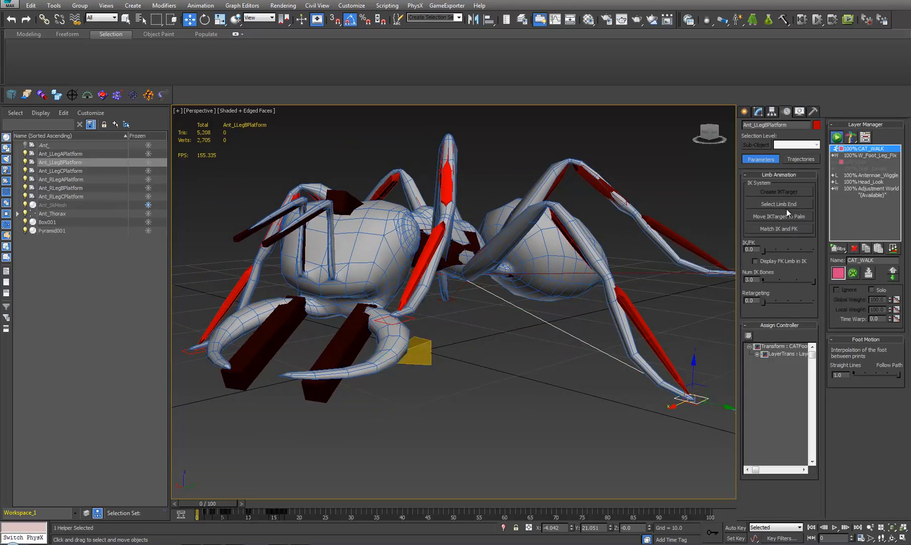
{"action": "left_click", "coordinate": [757, 354]}
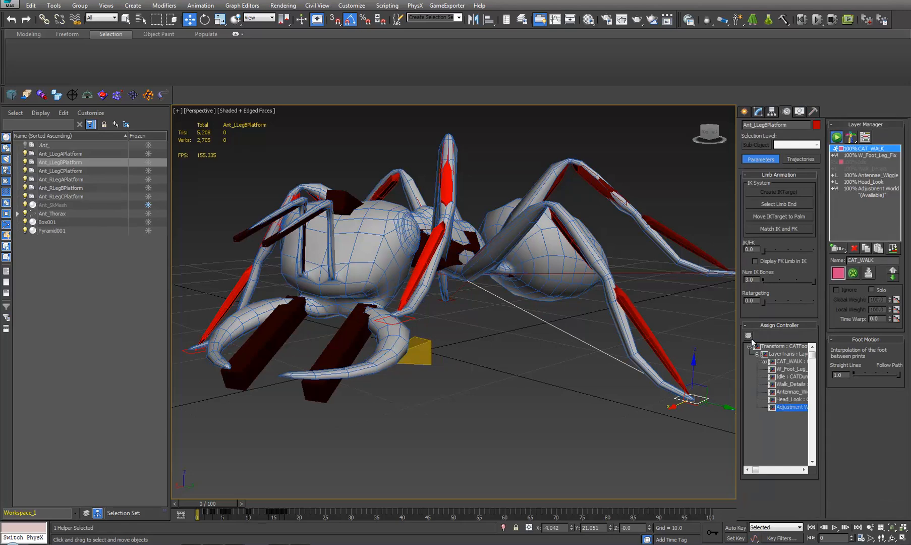
{"action": "middle_click_drag", "start_coordinate": [607, 393], "coordinate": [544, 387]}
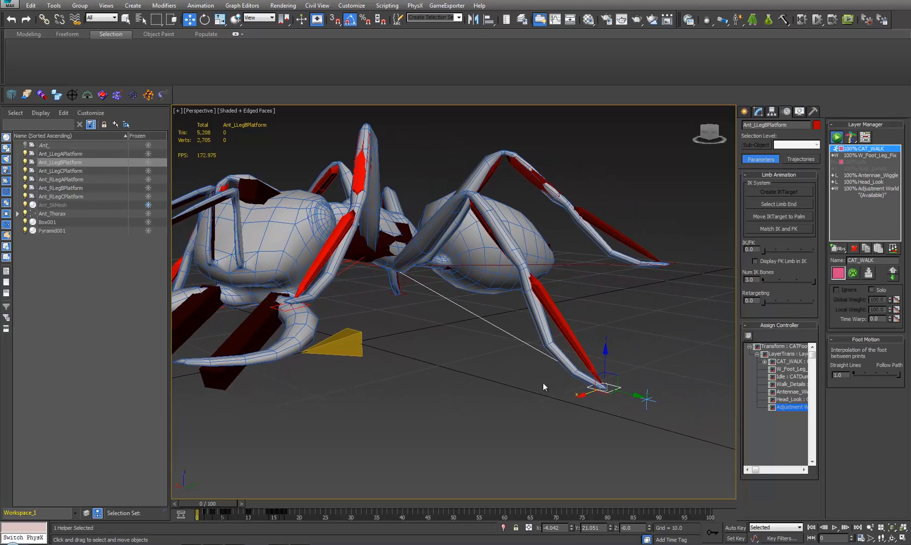
{"action": "left_click", "coordinate": [880, 188]}
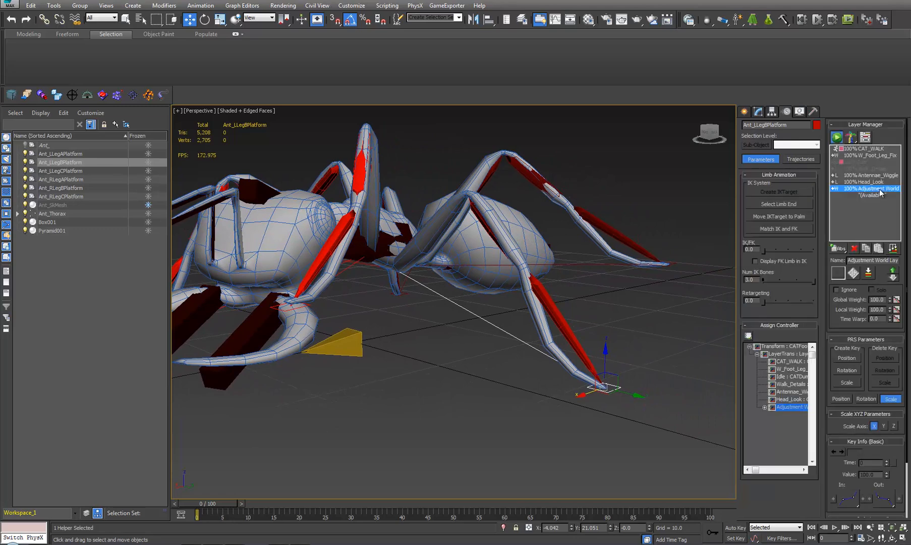
{"action": "left_click", "coordinate": [751, 337]}
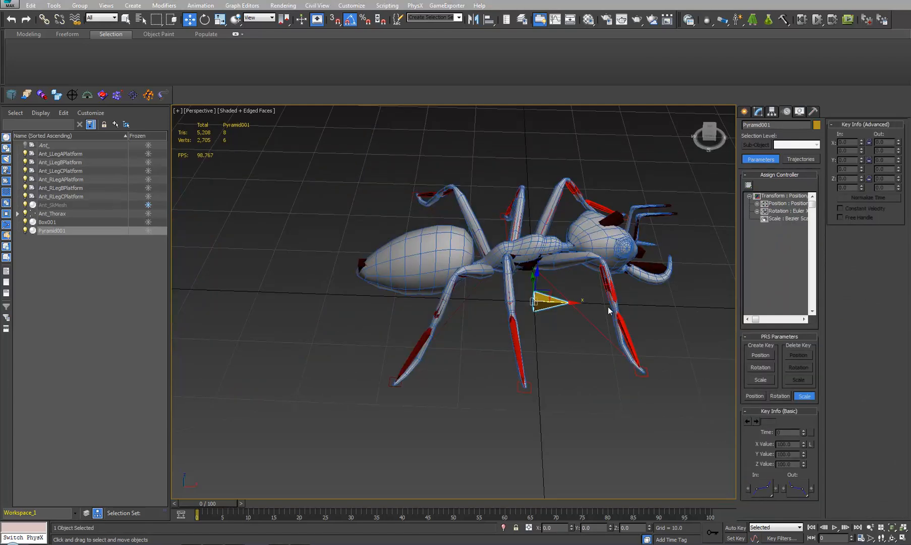
- Try moving the pyramid to test the constrained ant rig, and undo the move
{"action": "middle_click_drag", "start_coordinate": [610, 309], "coordinate": [555, 319], "text": "alt"}
{"action": "left_click_drag", "start_coordinate": [554, 319], "coordinate": [583, 252]}
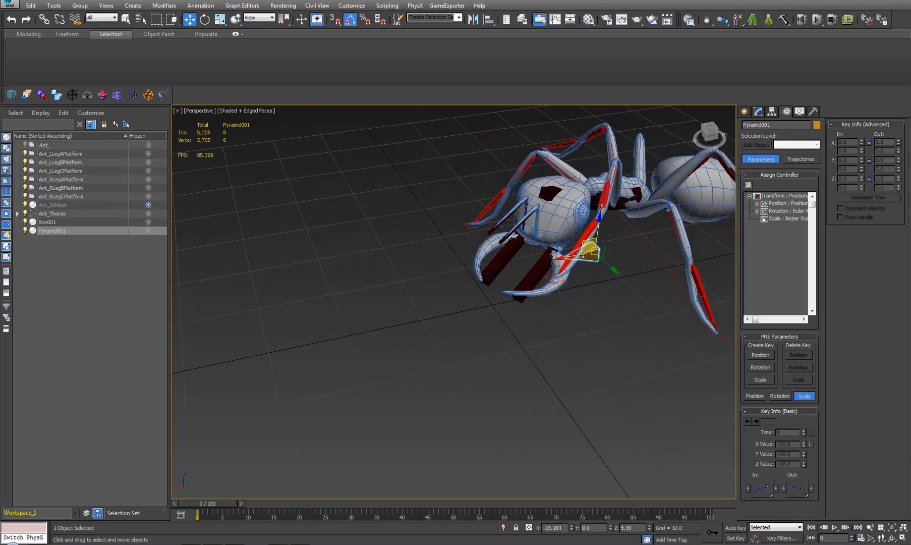
{"action": "key", "text": "ctrl+z"}
- Link Ant_Thorax to the pyramid as its parent, and check it under Pyramid001 in the hierarchy
{"action": "middle_click_drag", "start_coordinate": [496, 347], "coordinate": [528, 361]}
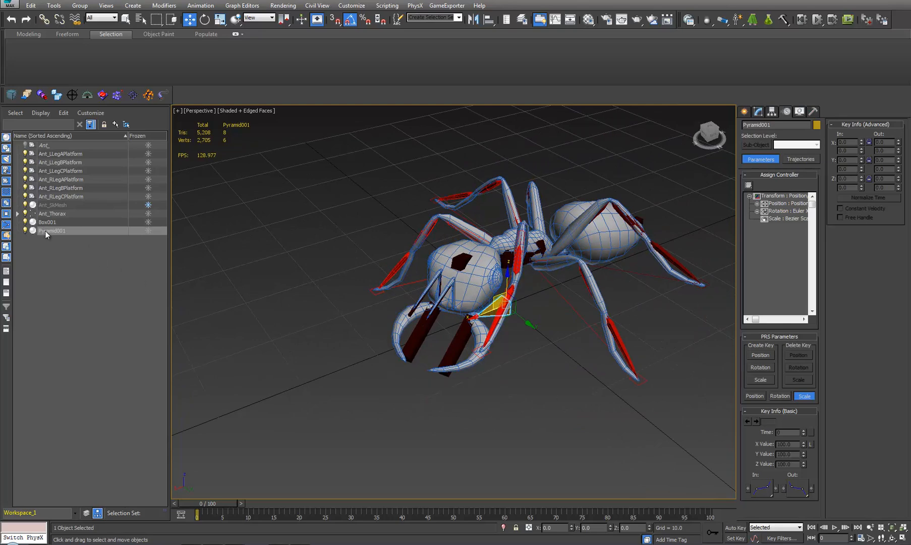
{"action": "mouse_move", "coordinate": [438, 324]}
{"action": "middle_mouse_down", "text": "alt"}
{"action": "mouse_move", "coordinate": [429, 319]}
{"action": "mouse_move", "coordinate": [450, 323]}
{"action": "middle_mouse_up", "text": "alt"}
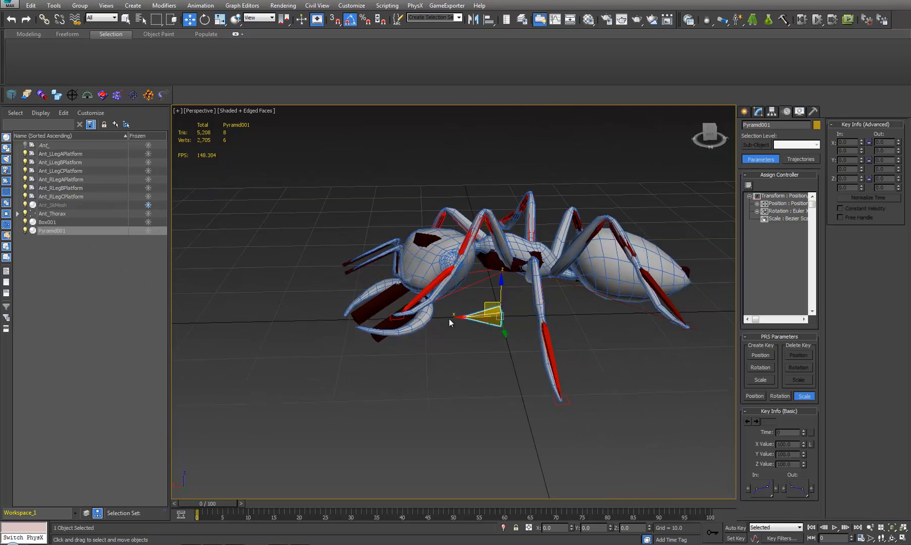
{"action": "left_click", "coordinate": [500, 270]}
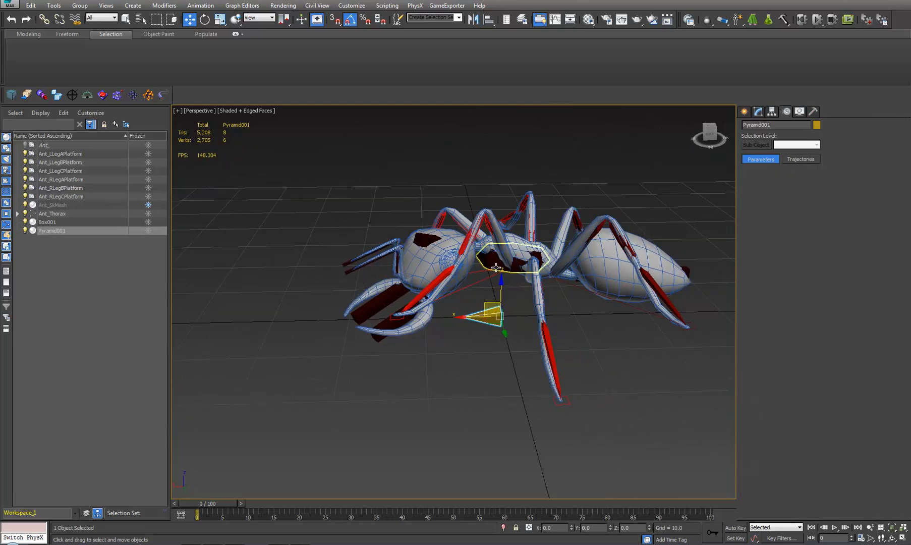
{"action": "left_click", "coordinate": [45, 19]}
{"action": "left_click_drag", "start_coordinate": [504, 266], "coordinate": [426, 296]}
{"action": "left_click", "coordinate": [496, 316]}
{"action": "key", "text": "w"}
{"action": "key", "text": "ctrl+z"}
{"action": "left_click", "coordinate": [18, 222]}
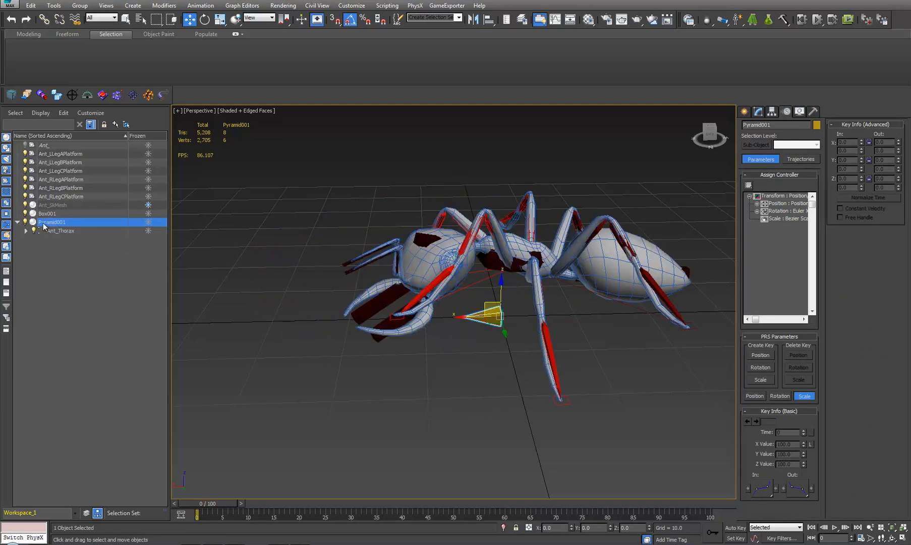
- Rename the pyramid as b_Root
{"action": "double_click", "coordinate": [782, 125]}
{"action": "type", "text": "b_"}
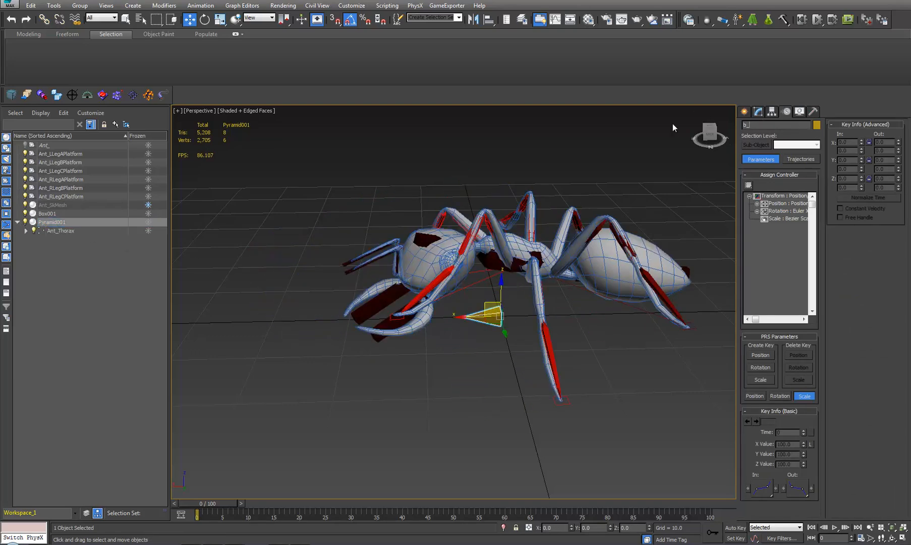
{"action": "type", "text": "Root"}
{"action": "key", "text": "Return"}
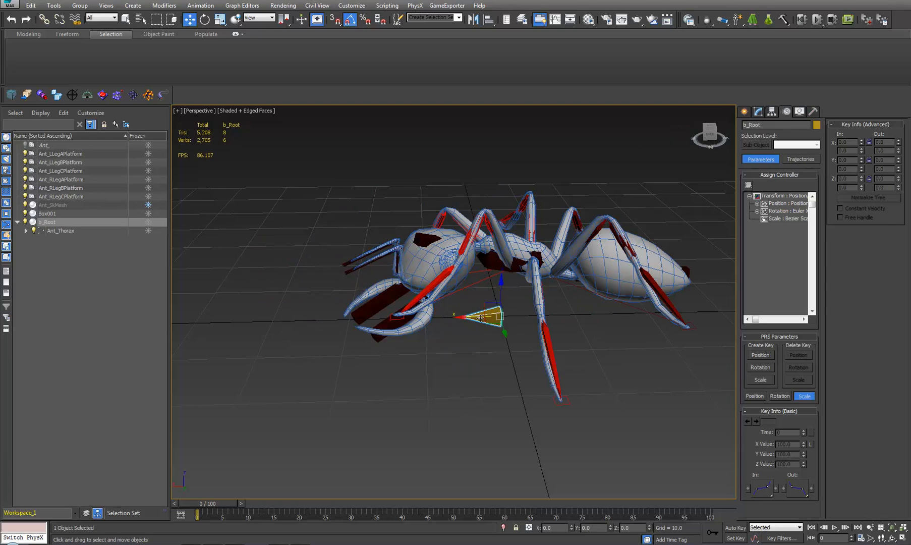
- Turn on automatic keying at frame 100 and align b_Root to Box001 in X position only, pivot point to pivot point
{"action": "middle_click_drag", "start_coordinate": [480, 318], "coordinate": [342, 482], "text": "alt"}
{"action": "scroll", "coordinate": [538, 335], "scroll_direction": "down", "scroll_amount": 6}
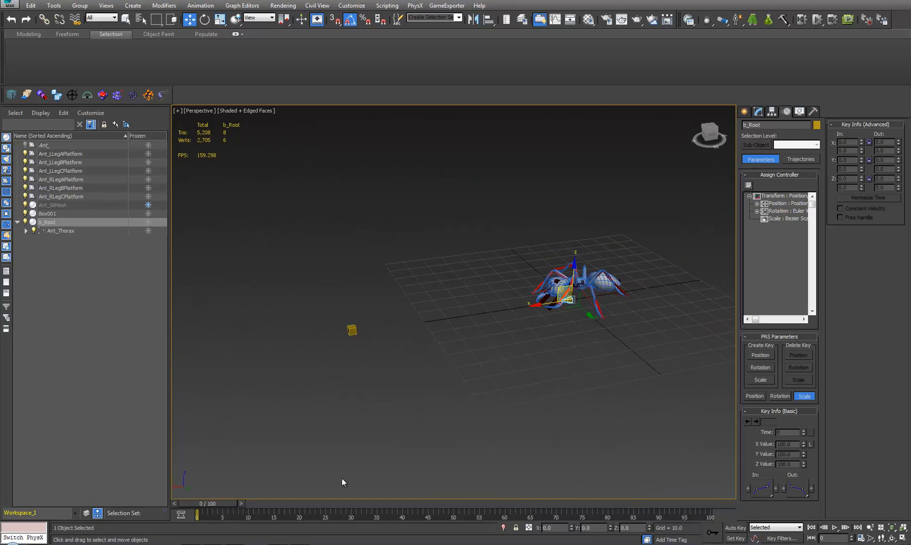
{"action": "left_click_drag", "start_coordinate": [233, 504], "coordinate": [763, 503]}
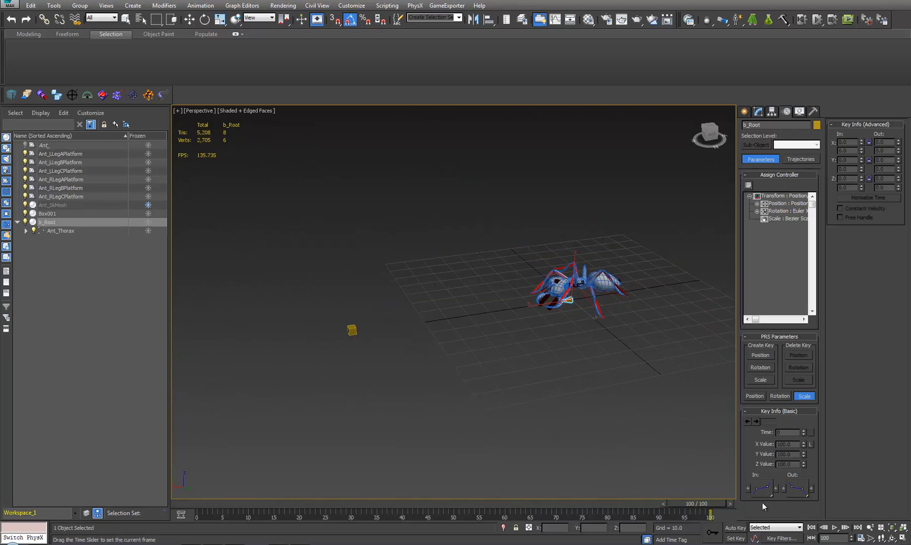
{"action": "left_click", "coordinate": [743, 528]}
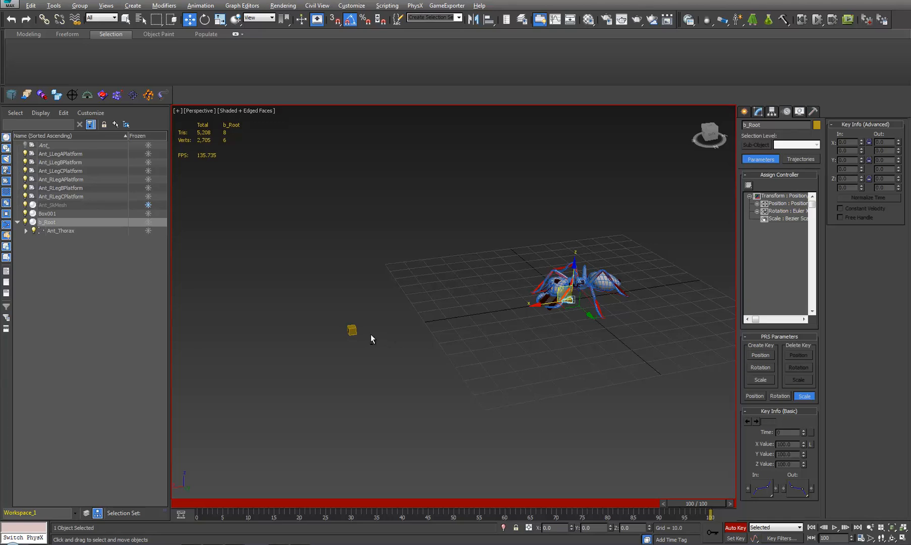
{"action": "key", "text": "alt+a"}
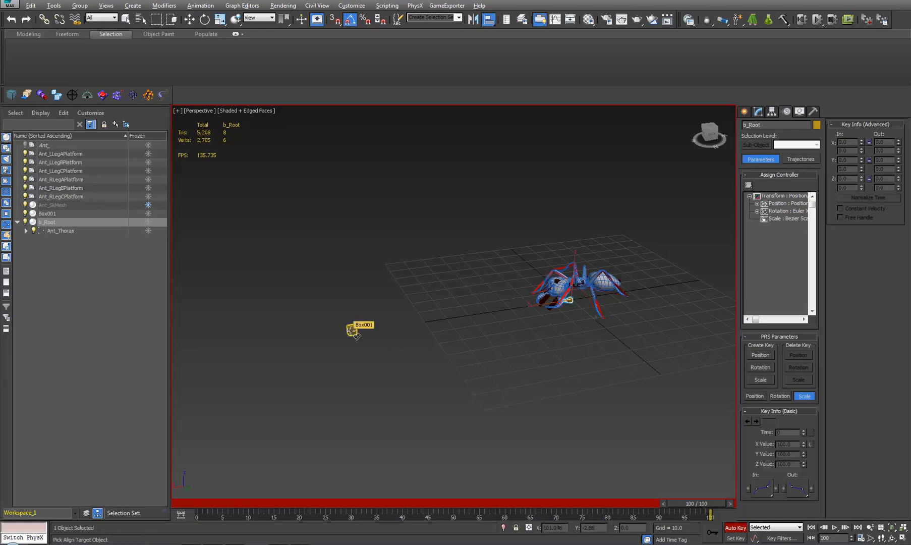
{"action": "left_click", "coordinate": [352, 330]}
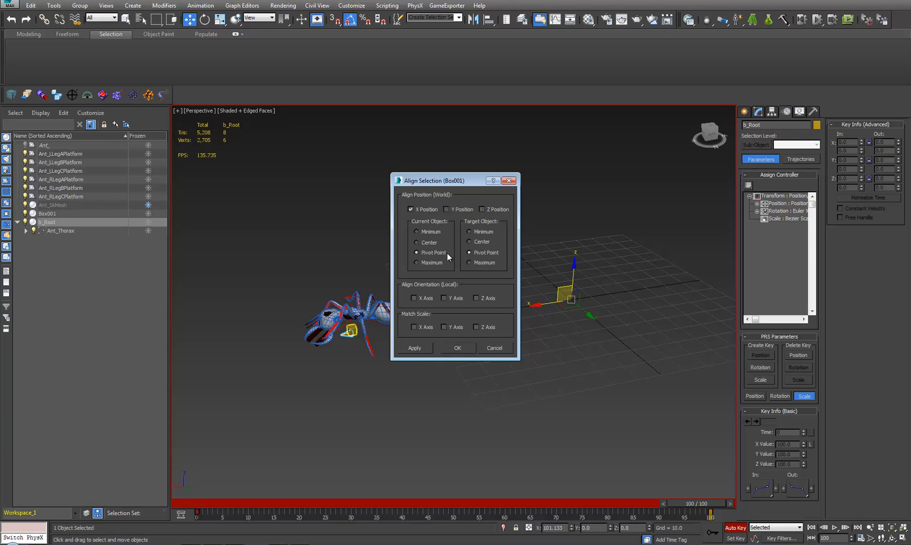
{"action": "left_click", "coordinate": [454, 346]}
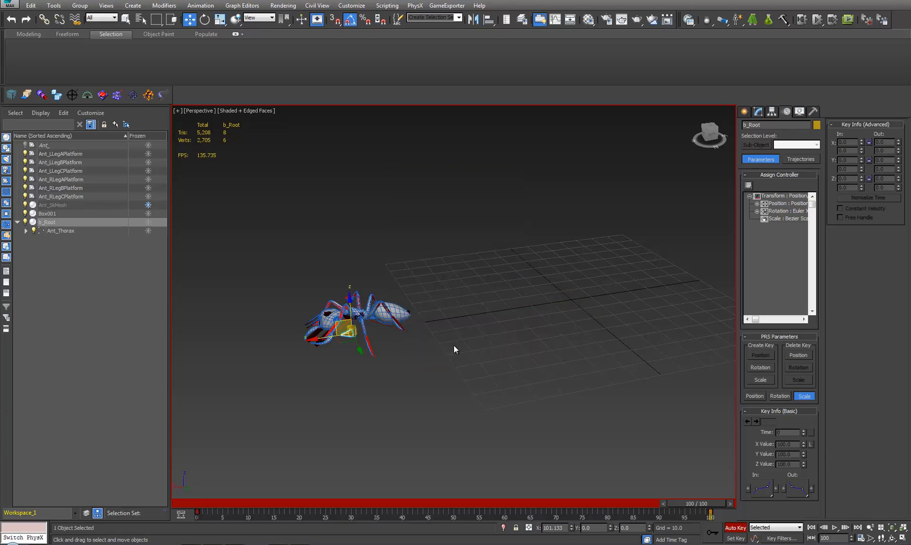
- Scrub through the root animation to examine how the ant's feet track its forward travel
{"action": "left_click_drag", "start_coordinate": [695, 505], "coordinate": [458, 500]}
{"action": "key", "text": "w"}
{"action": "scroll", "coordinate": [458, 328], "scroll_direction": "up", "scroll_amount": 10}
{"action": "key", "text": "w"}
{"action": "scroll", "coordinate": [535, 404], "scroll_direction": "down", "scroll_amount": 4}
{"action": "middle_click_drag", "start_coordinate": [601, 353], "coordinate": [419, 374]}
{"action": "left_click_drag", "start_coordinate": [471, 507], "coordinate": [217, 482]}
{"action": "key", "text": "w"}
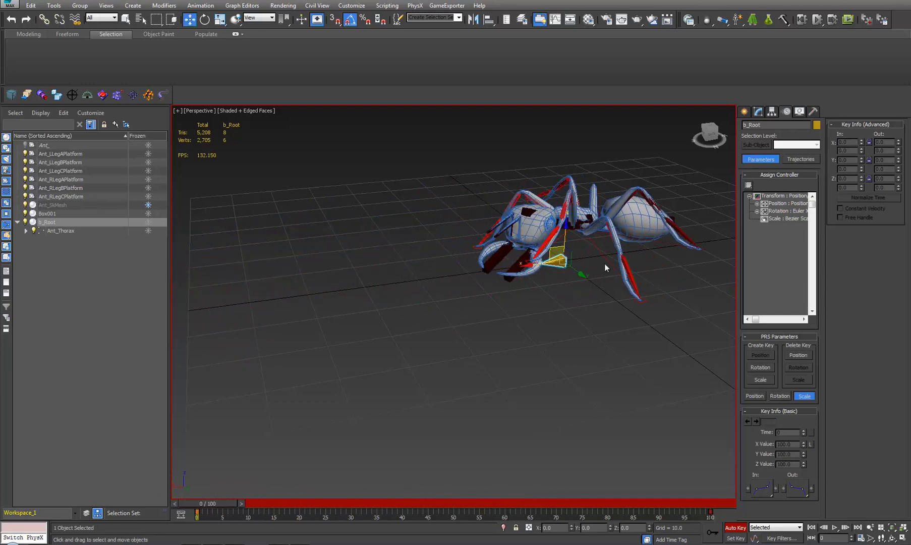
- Open b_Root in the Curve Editor and frame its X Position curve across frames 0 to 100
{"action": "right_click", "coordinate": [572, 302]}
{"action": "left_click", "coordinate": [590, 375]}
{"action": "left_click", "coordinate": [121, 107]}
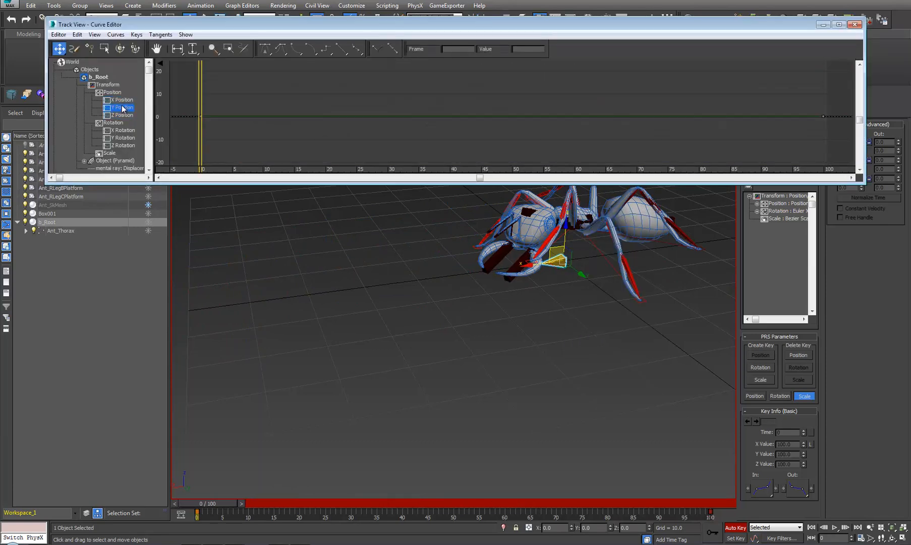
{"action": "left_click", "coordinate": [123, 100]}
{"action": "middle_click_drag", "start_coordinate": [338, 120], "coordinate": [311, 96]}
{"action": "scroll", "coordinate": [318, 97], "scroll_direction": "down", "scroll_amount": 2}
{"action": "scroll", "coordinate": [438, 144], "scroll_direction": "down", "scroll_amount": 3}
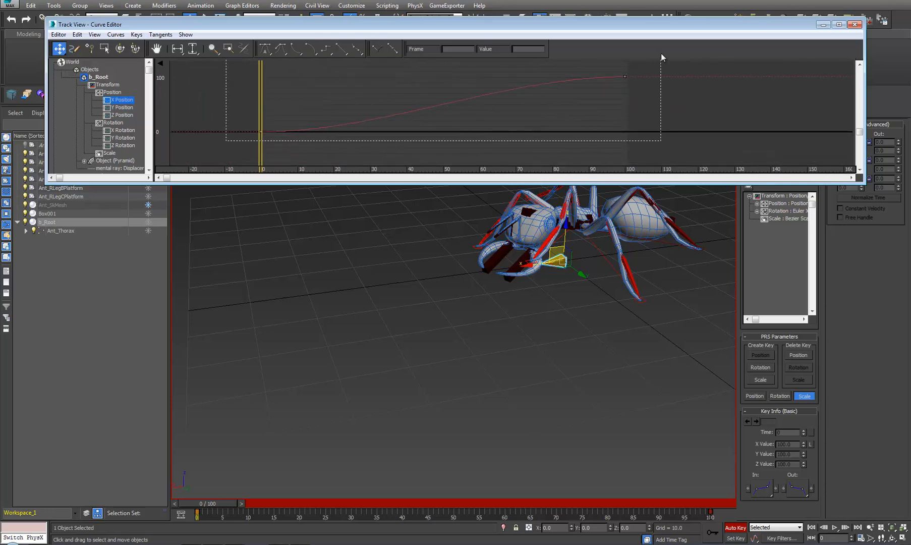
- Close the Curve Editor and scrub the timeline to preview b_Root's motion, ending at frame 0
{"action": "left_click", "coordinate": [854, 24]}
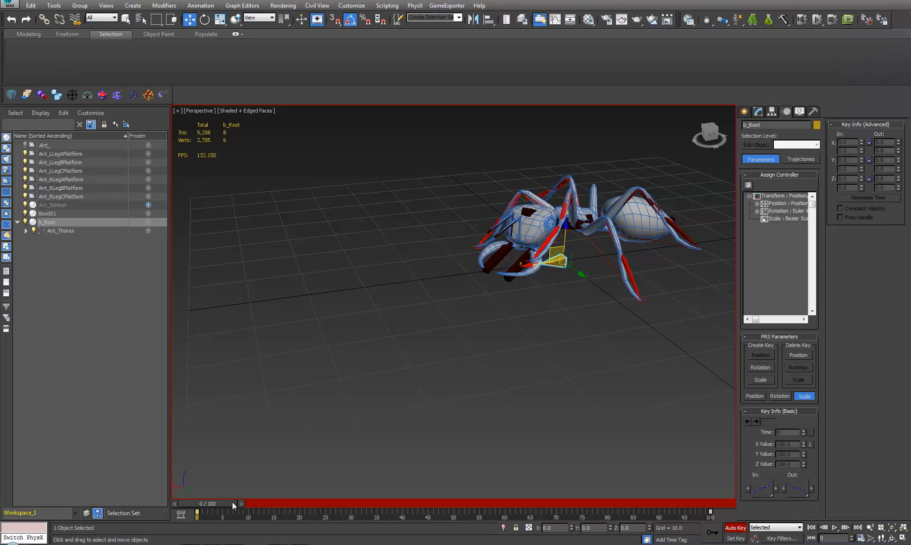
{"action": "mouse_move", "coordinate": [232, 502]}
{"action": "left_mouse_down"}
{"action": "mouse_move", "coordinate": [432, 505]}
{"action": "mouse_move", "coordinate": [593, 523]}
{"action": "mouse_move", "coordinate": [243, 512]}
{"action": "left_mouse_up"}
{"action": "key", "text": "w"}
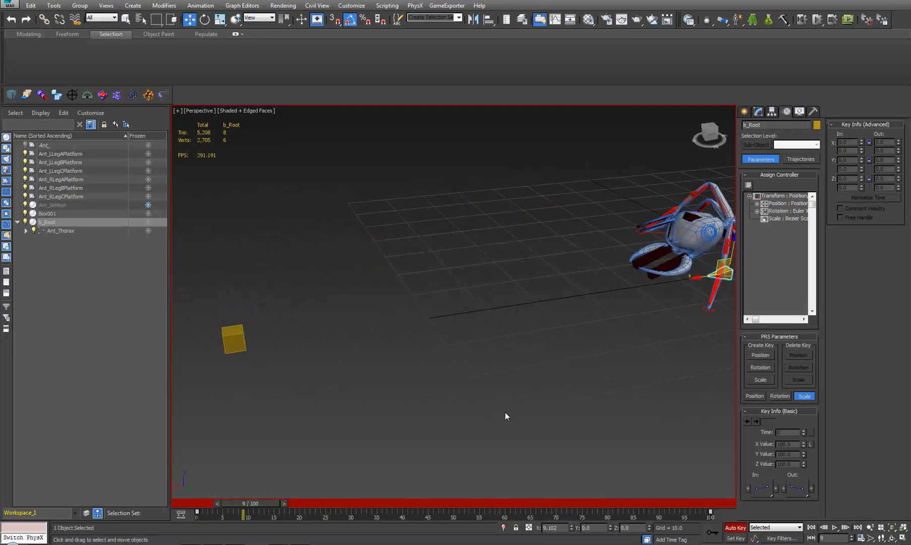
{"action": "scroll", "coordinate": [505, 413], "scroll_direction": "down", "scroll_amount": 3}
{"action": "middle_click_drag", "start_coordinate": [589, 366], "coordinate": [495, 367]}
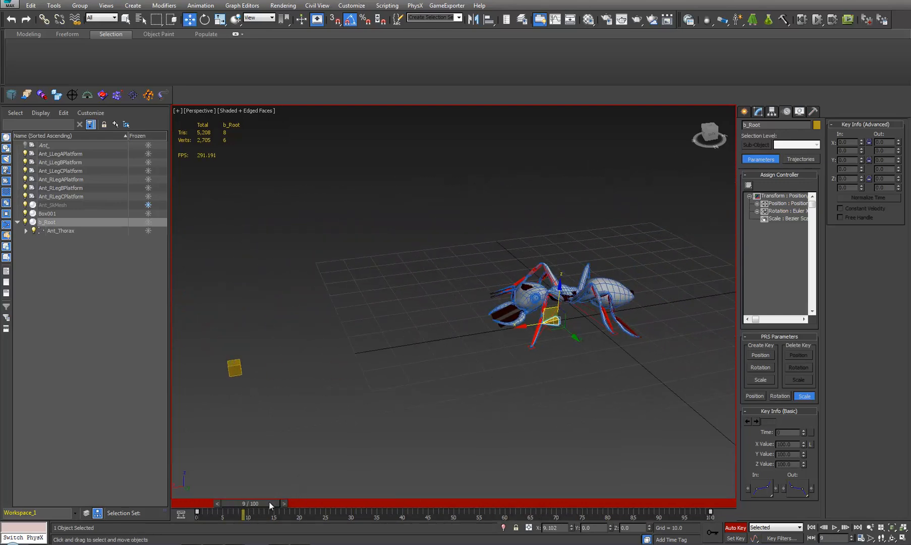
{"action": "left_click_drag", "start_coordinate": [269, 502], "coordinate": [191, 498]}
{"action": "key", "text": "w"}
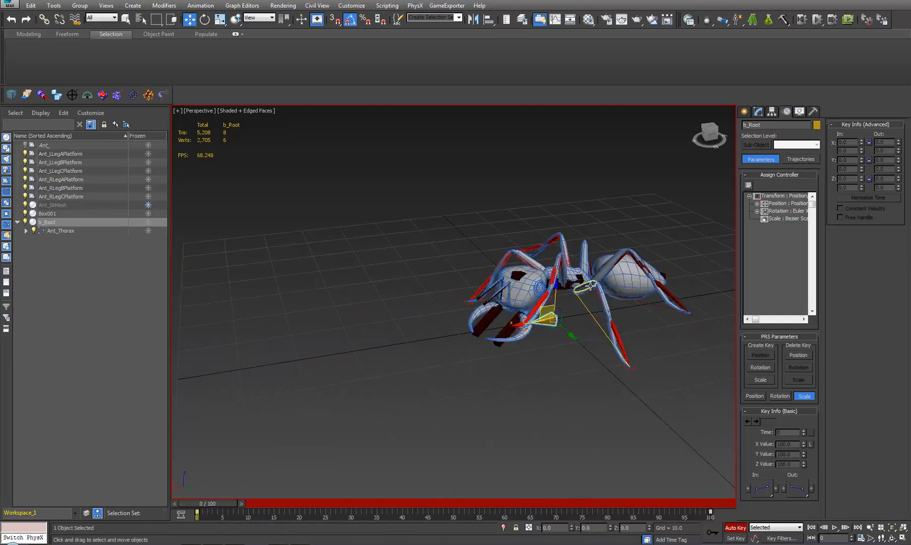
- Select the Ant_Thorax bone and turn off Auto Key
{"action": "scroll", "coordinate": [590, 286], "scroll_direction": "up", "scroll_amount": 10}
{"action": "scroll", "coordinate": [544, 271], "scroll_direction": "down", "scroll_amount": 8}
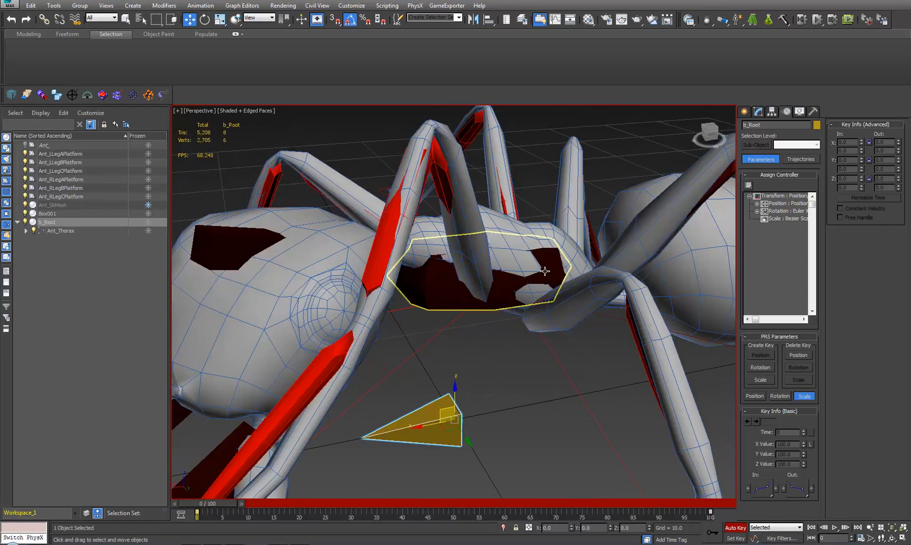
{"action": "left_click", "coordinate": [543, 270]}
{"action": "scroll", "coordinate": [543, 273], "scroll_direction": "down", "scroll_amount": 3}
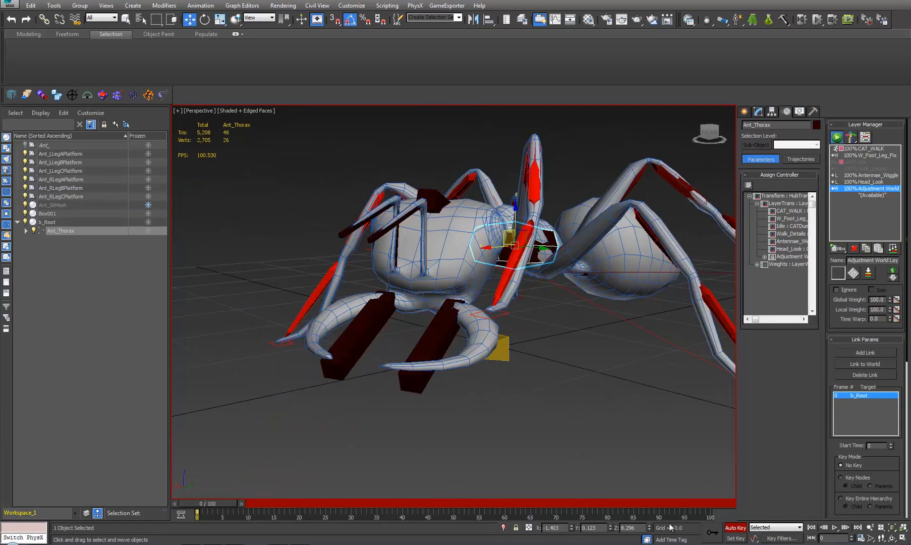
{"action": "left_click", "coordinate": [727, 528]}
{"action": "middle_click_drag", "start_coordinate": [572, 373], "coordinate": [544, 368]}
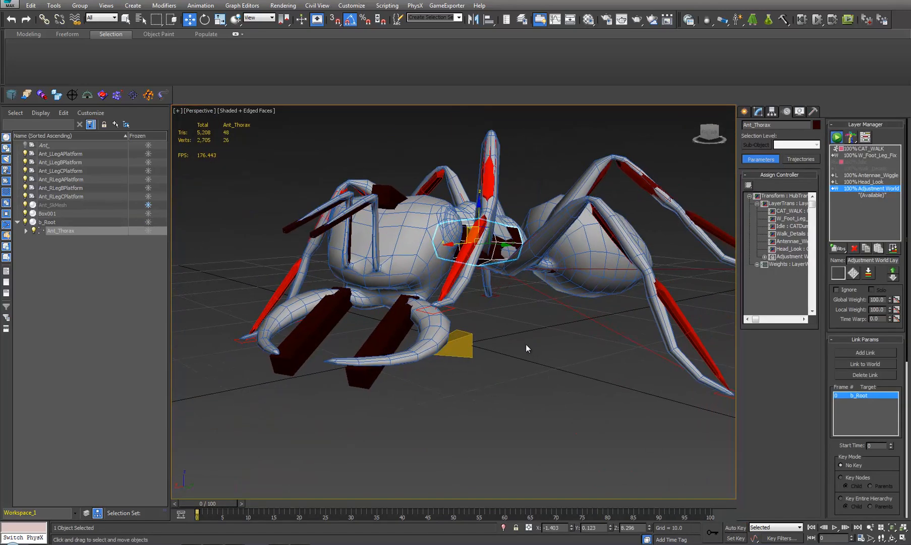
{"action": "middle_click_drag", "start_coordinate": [515, 336], "coordinate": [484, 360]}
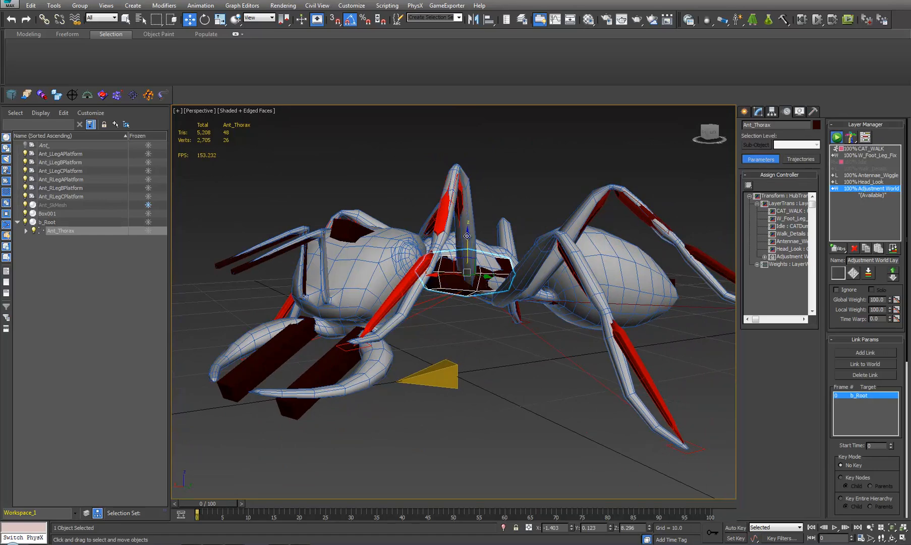
{"action": "mouse_move", "coordinate": [467, 235]}
{"action": "left_mouse_down"}
{"action": "mouse_move", "coordinate": [466, 123]}
{"action": "mouse_move", "coordinate": [454, 260]}
{"action": "mouse_move", "coordinate": [421, 65]}
{"action": "mouse_move", "coordinate": [400, 266]}
{"action": "mouse_move", "coordinate": [421, 23]}
{"action": "mouse_move", "coordinate": [476, 251]}
{"action": "left_mouse_up"}
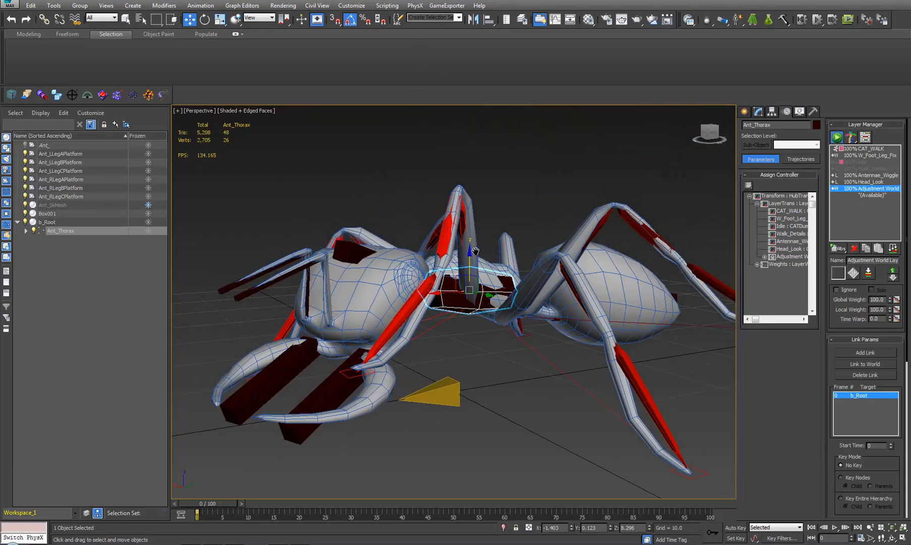
- Select b_Root with its whole bone hierarchy and add the ant's skin mesh to the selection
{"action": "double_click", "coordinate": [442, 383]}
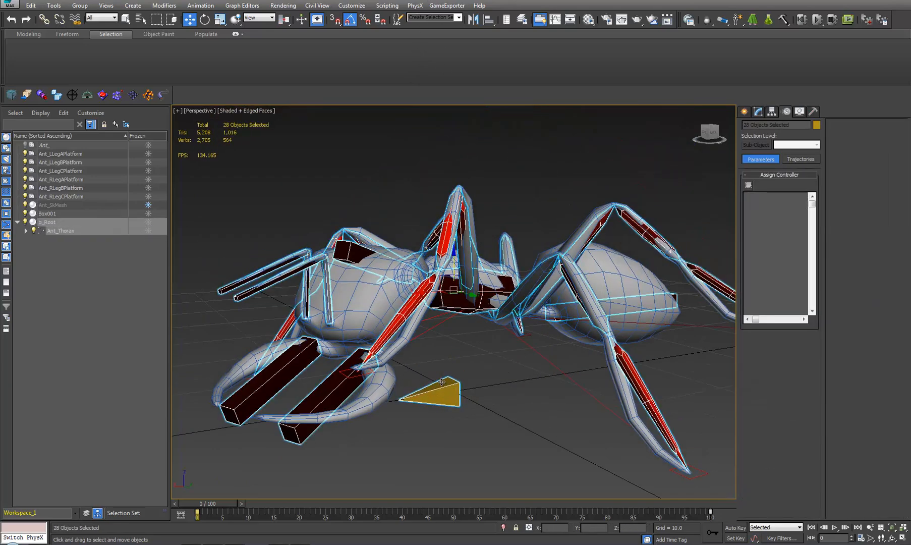
{"action": "middle_click_drag", "start_coordinate": [485, 404], "coordinate": [614, 296], "text": "alt"}
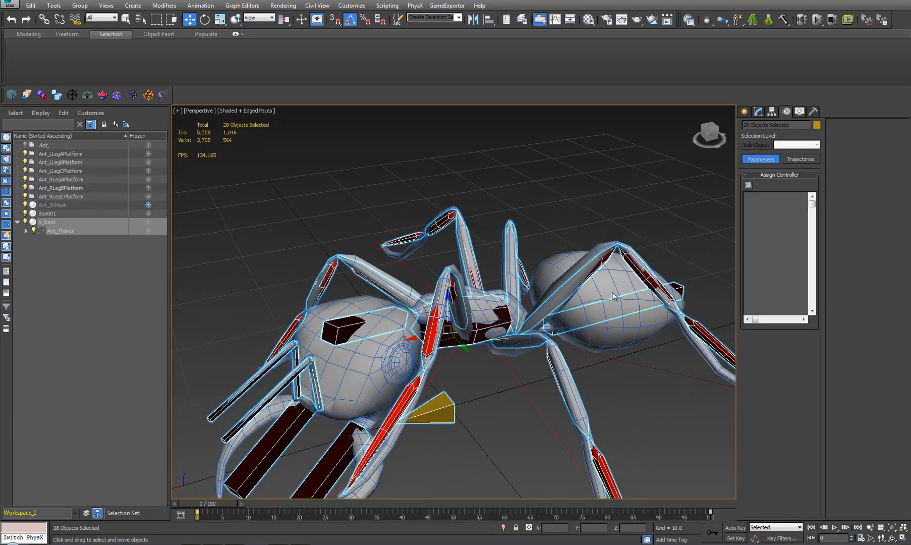
{"action": "left_click", "coordinate": [570, 260], "text": "ctrl"}
{"action": "scroll", "coordinate": [490, 300], "scroll_direction": "down", "scroll_amount": 6}
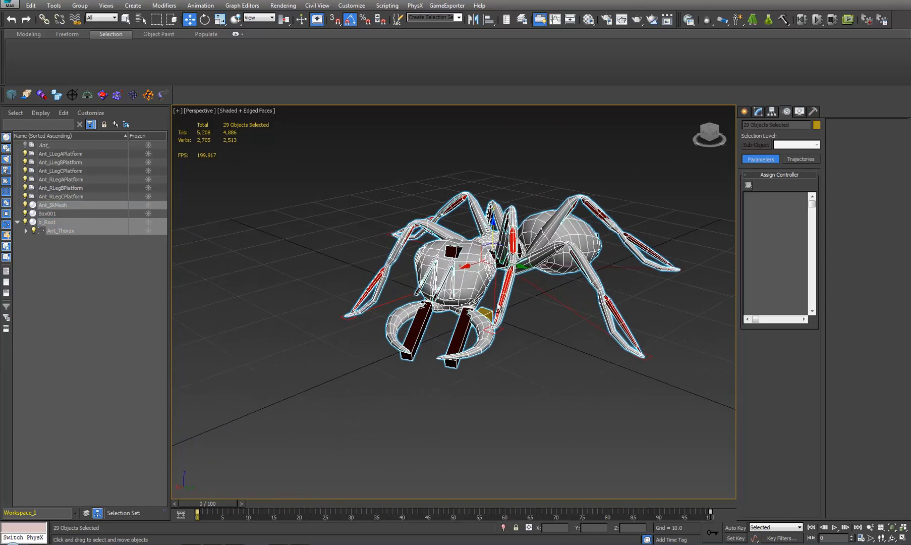
{"action": "middle_click_drag", "start_coordinate": [498, 306], "coordinate": [494, 346], "text": "alt"}
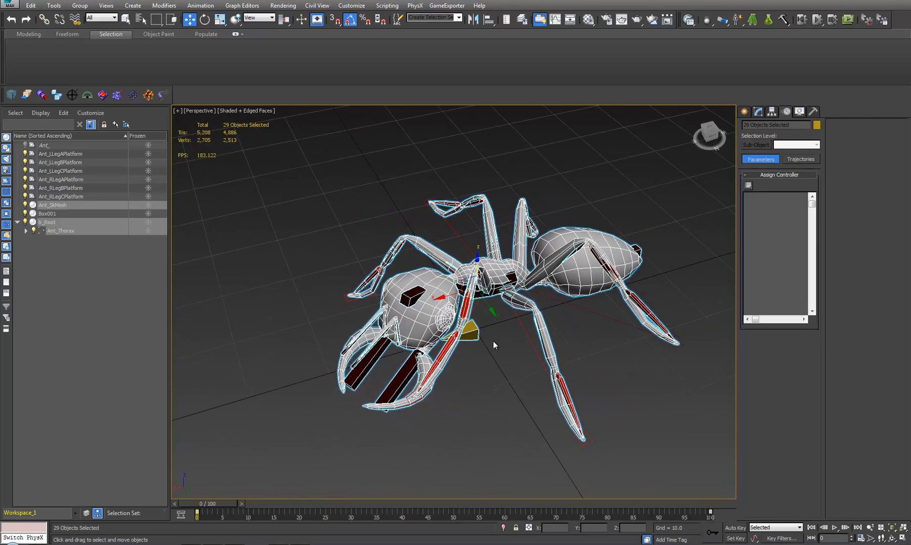
- Switch the CAT rig from animation mode to setup mode through the Ant_Thorax bone
{"action": "left_click", "coordinate": [493, 338]}
{"action": "left_click", "coordinate": [497, 283]}
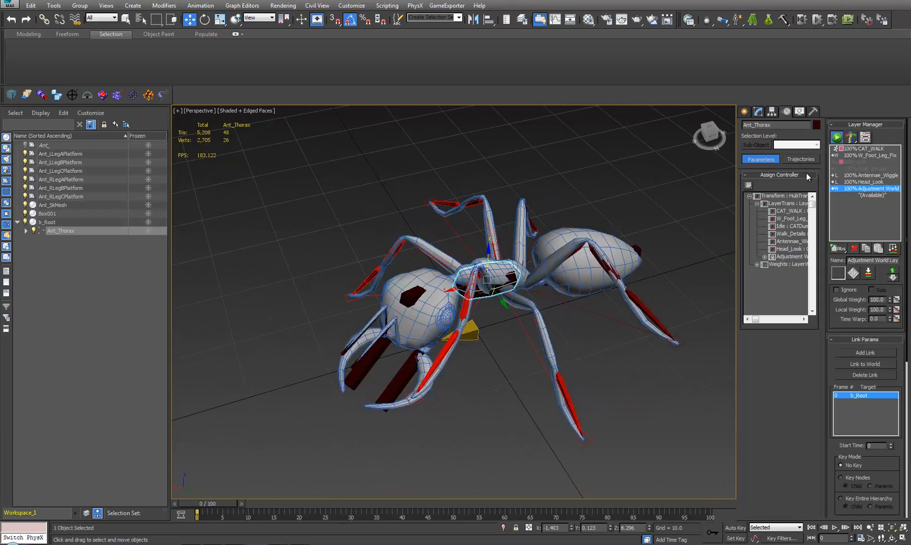
{"action": "left_click", "coordinate": [837, 137]}
{"action": "middle_click_drag", "start_coordinate": [473, 308], "coordinate": [471, 295], "text": "alt"}
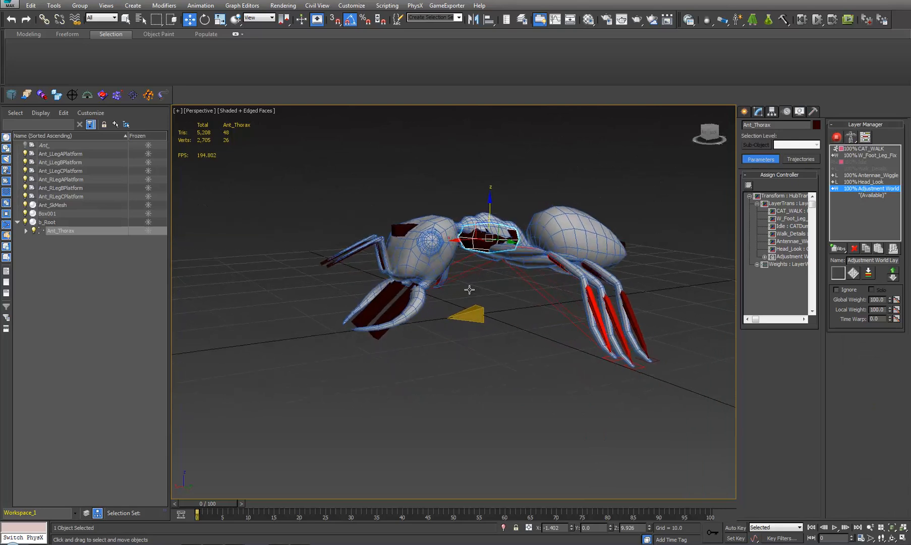
- With the rig in its setup pose, select the full b_Root hierarchy together with Ant_SkMesh
{"action": "left_click", "coordinate": [467, 325]}
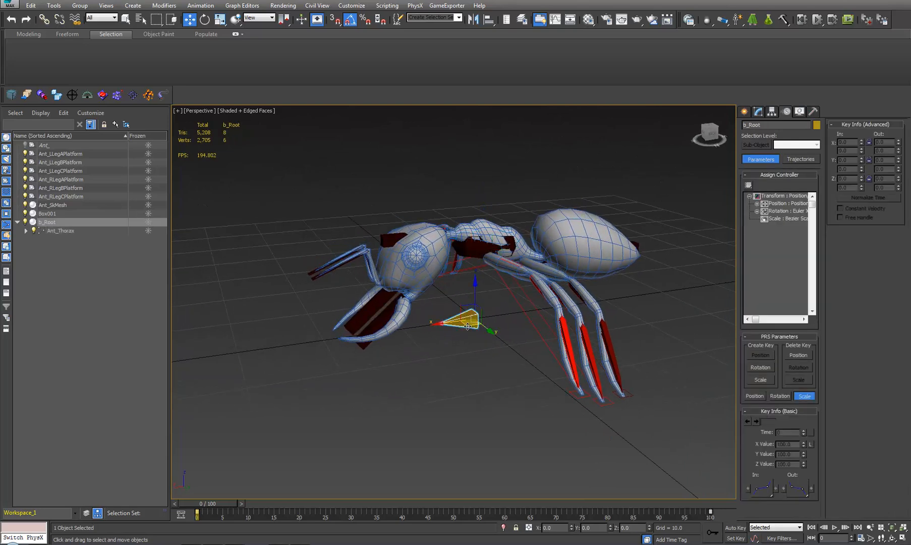
{"action": "double_click", "coordinate": [468, 325]}
{"action": "left_click", "coordinate": [567, 226], "text": "ctrl"}
{"action": "mouse_move", "coordinate": [466, 324]}
{"action": "middle_mouse_down"}
{"action": "mouse_move", "coordinate": [443, 336]}
{"action": "mouse_move", "coordinate": [473, 336]}
{"action": "middle_mouse_up"}
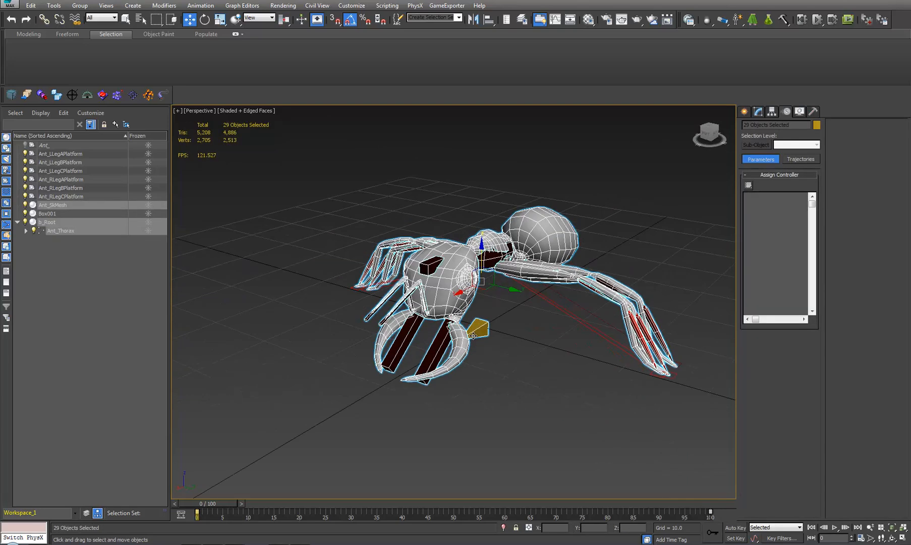
- Export the selected rig and mesh as FBX, replacing Ant_SkMesh.FBX in the Ant_Export_FBX folder and keeping the current export options
{"action": "left_click", "coordinate": [27, 95]}
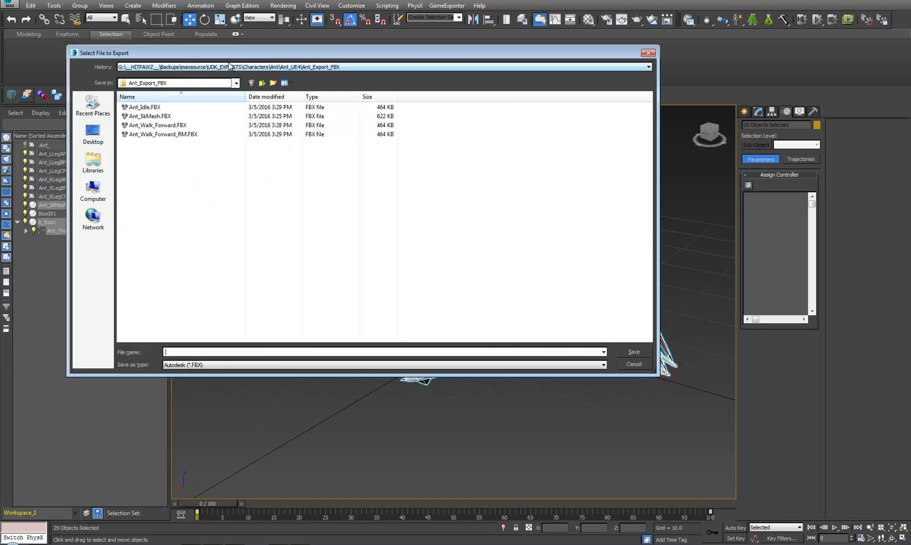
{"action": "left_click_drag", "start_coordinate": [235, 53], "coordinate": [363, 124]}
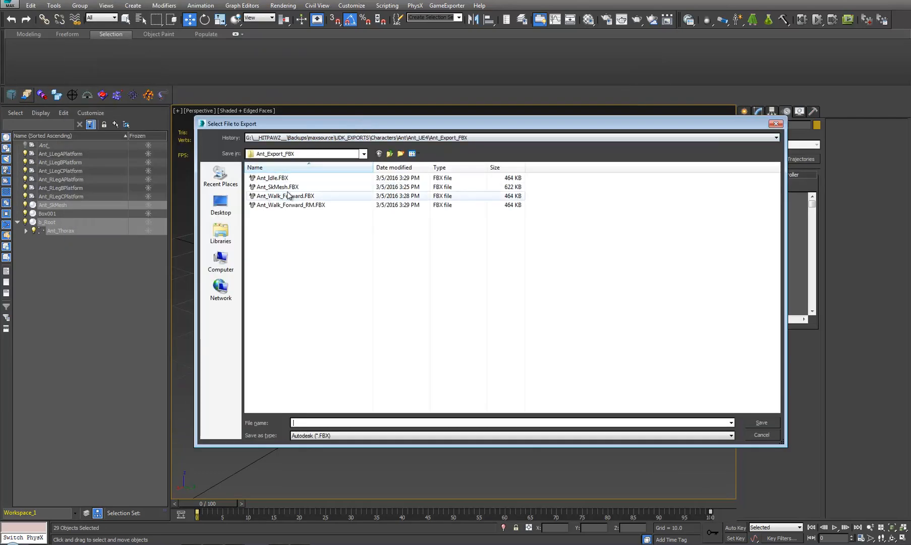
{"action": "left_click", "coordinate": [291, 188]}
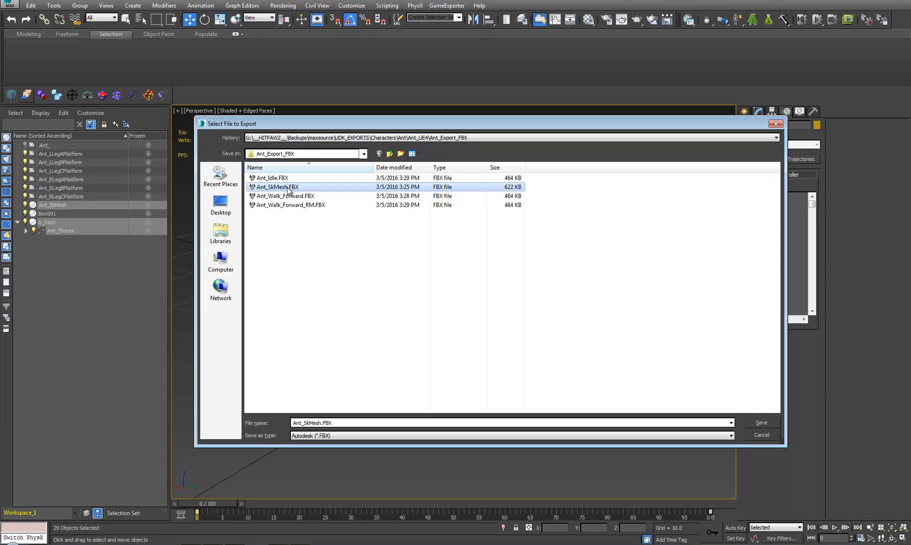
{"action": "double_click", "coordinate": [289, 187]}
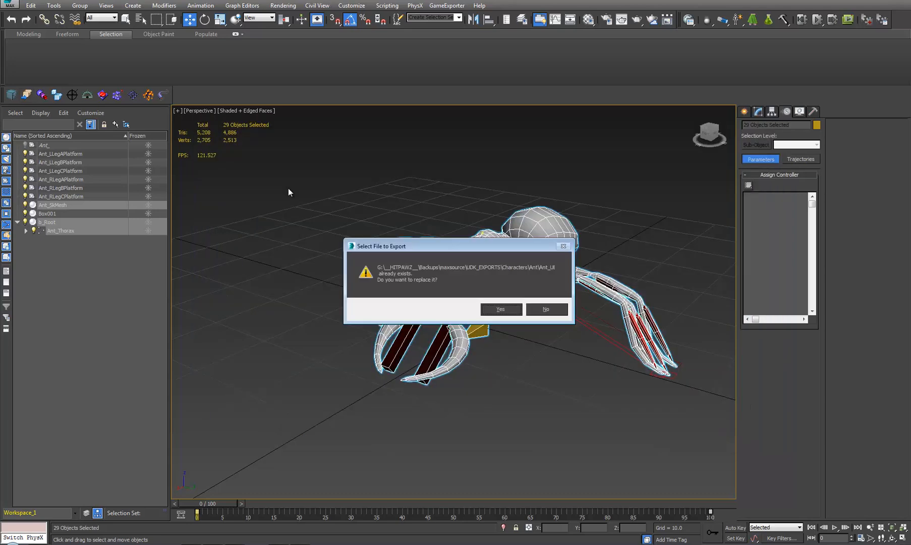
{"action": "left_click", "coordinate": [509, 310]}
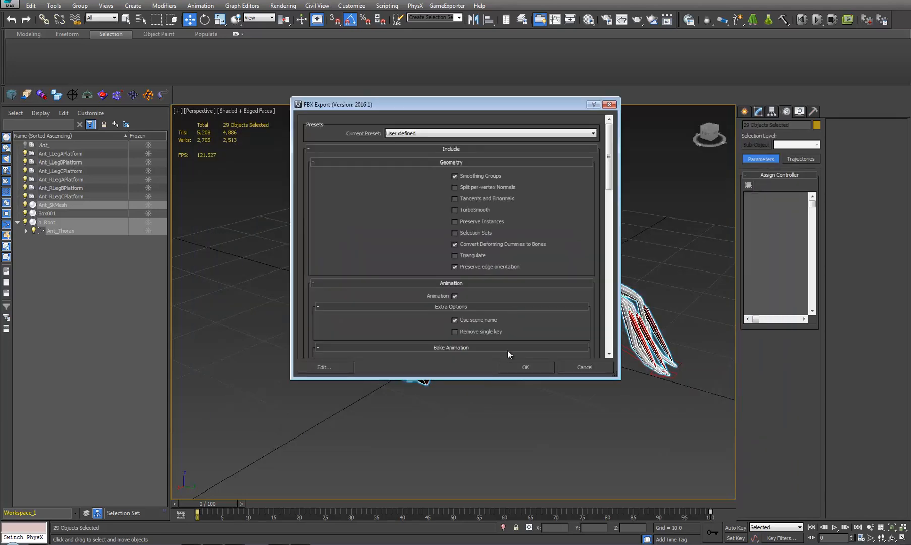
{"action": "left_click", "coordinate": [511, 364]}
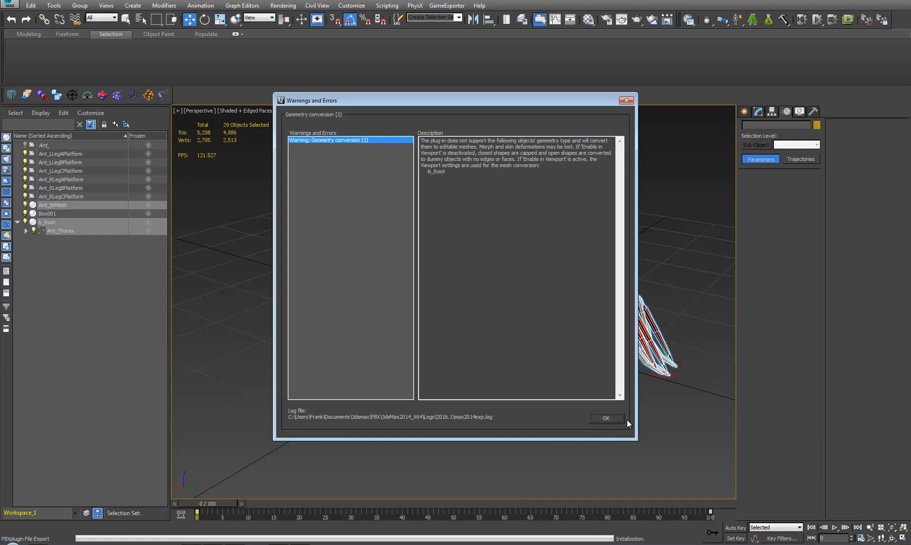
{"action": "left_click", "coordinate": [608, 418]}
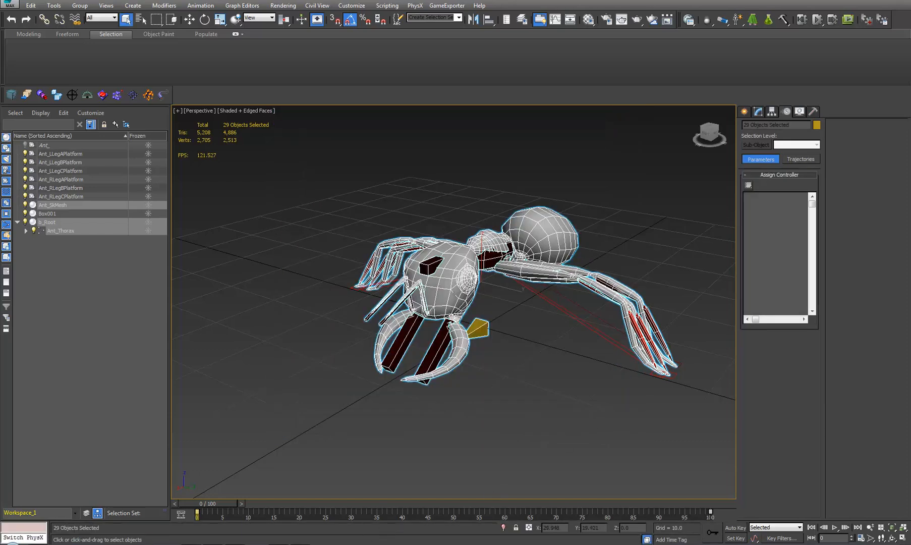
- Switch to Unreal Editor, reimport Ant_SkMesh in the Ant Mesh folder, and agree to regenerate the skeleton for all
{"action": "left_click", "coordinate": [301, 533]}
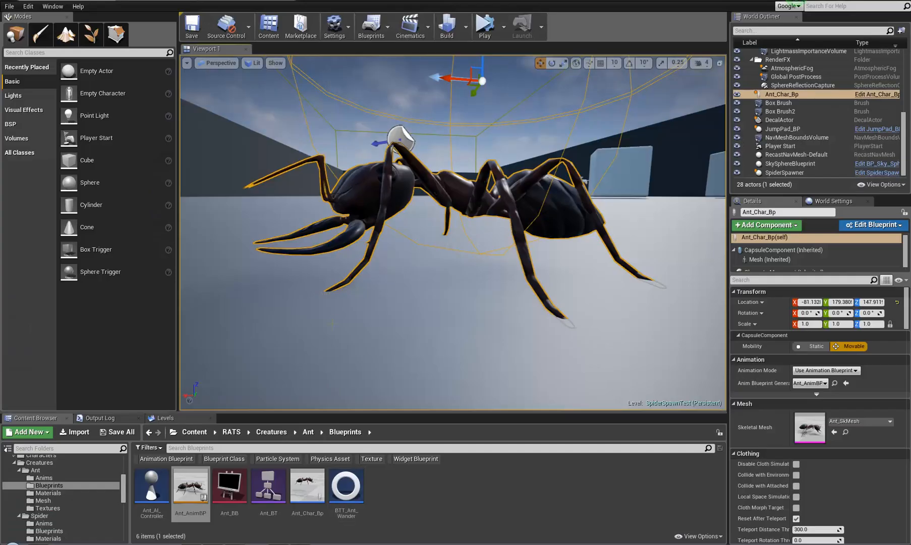
{"action": "left_click", "coordinate": [43, 502]}
{"action": "left_click", "coordinate": [353, 544]}
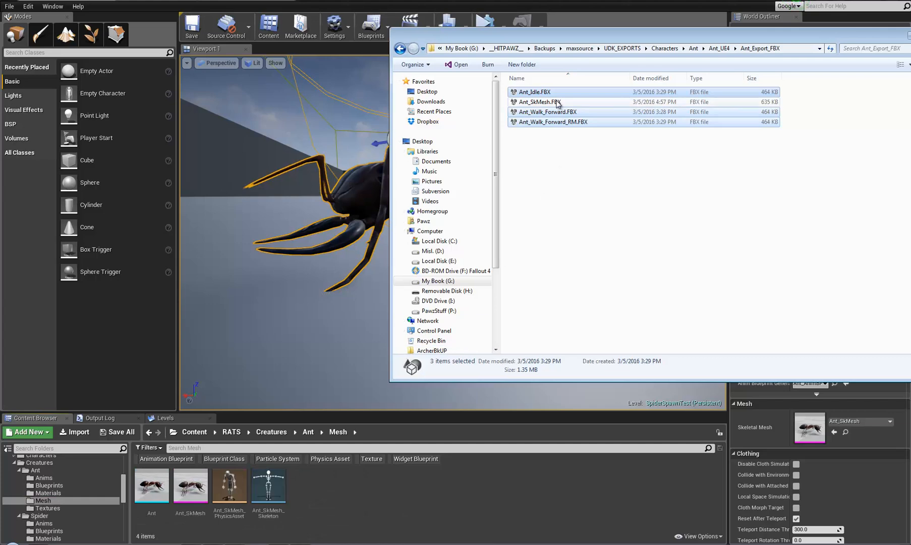
{"action": "left_click", "coordinate": [192, 487]}
{"action": "right_click", "coordinate": [190, 486]}
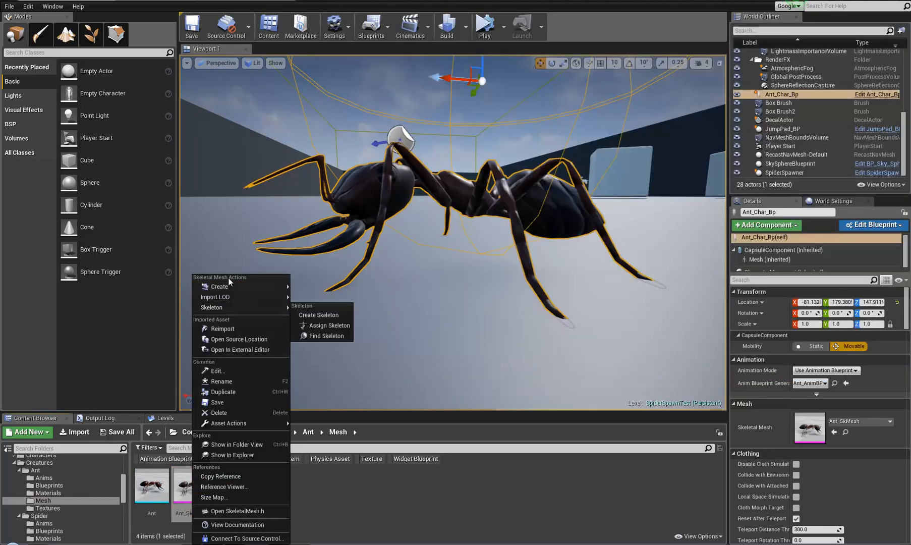
{"action": "left_click", "coordinate": [229, 329]}
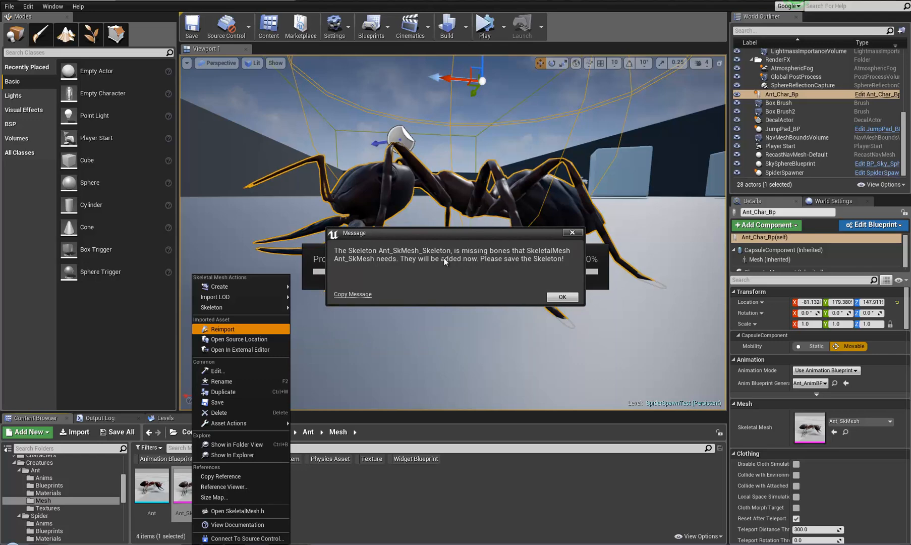
{"action": "left_click", "coordinate": [564, 296]}
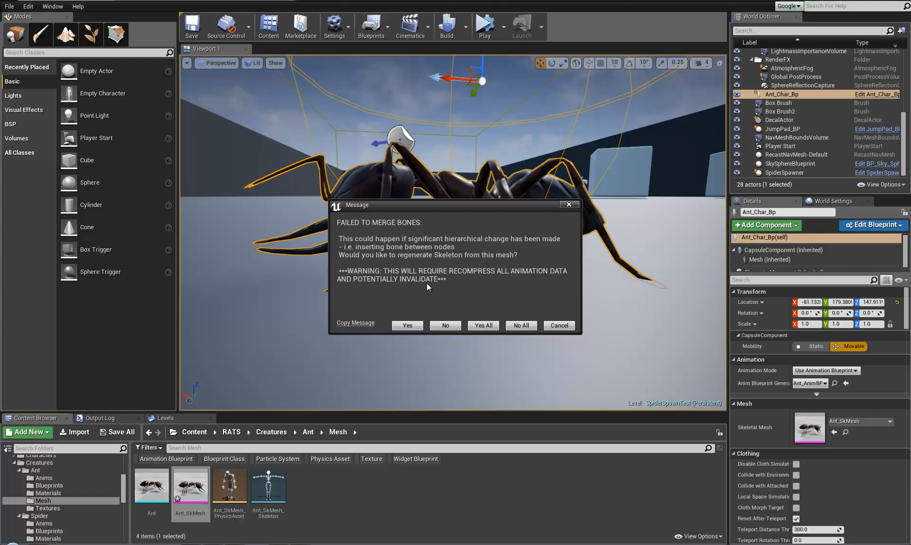
{"action": "left_click", "coordinate": [485, 326]}
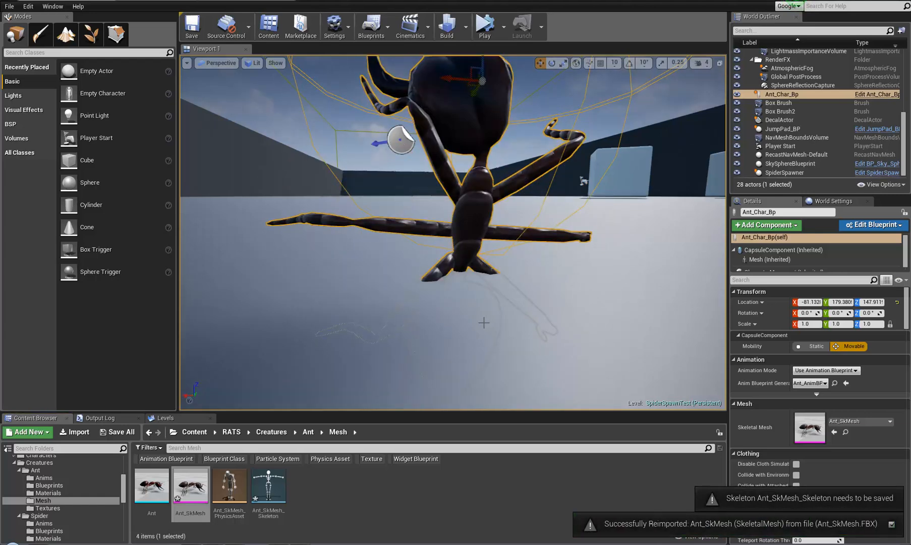
- Open the reimported Ant_SkMesh and inspect how the mesh deforms from different angles
{"action": "double_click", "coordinate": [192, 485]}
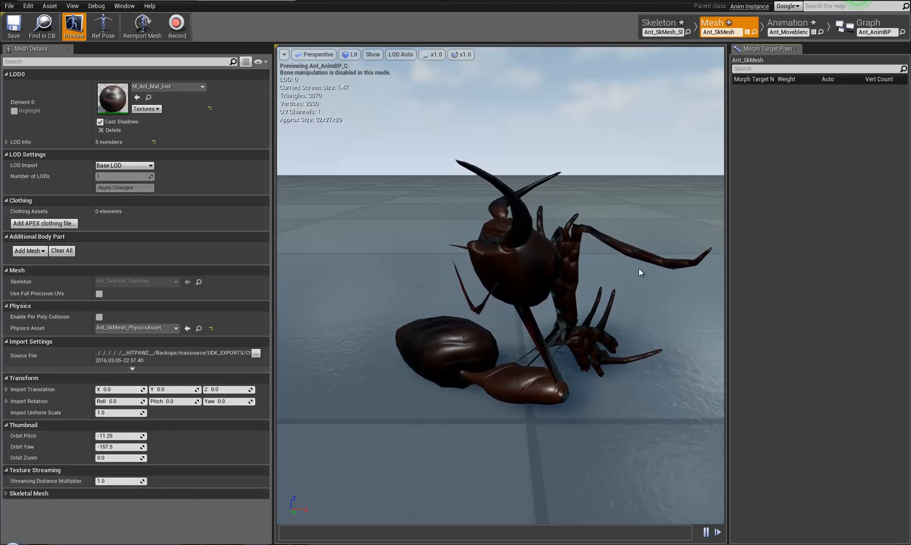
{"action": "right_click_drag", "start_coordinate": [639, 268], "coordinate": [513, 121]}
{"action": "key", "text": "d"}
{"action": "key", "text": "w"}
{"action": "key", "text": "a"}
{"action": "key", "text": "w"}
{"action": "key", "text": "s"}
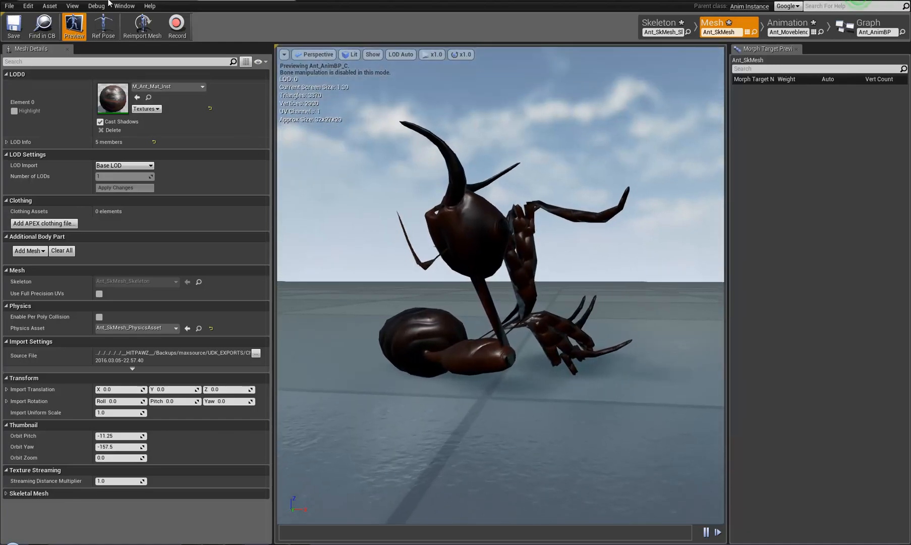
- Import Ant_SkMesh.FBX from the Ant_Export_FBX folder into the Ant Mesh folder, overwriting the existing asset with the current import options, and open it to check its skeleton
{"action": "left_click", "coordinate": [109, 2]}
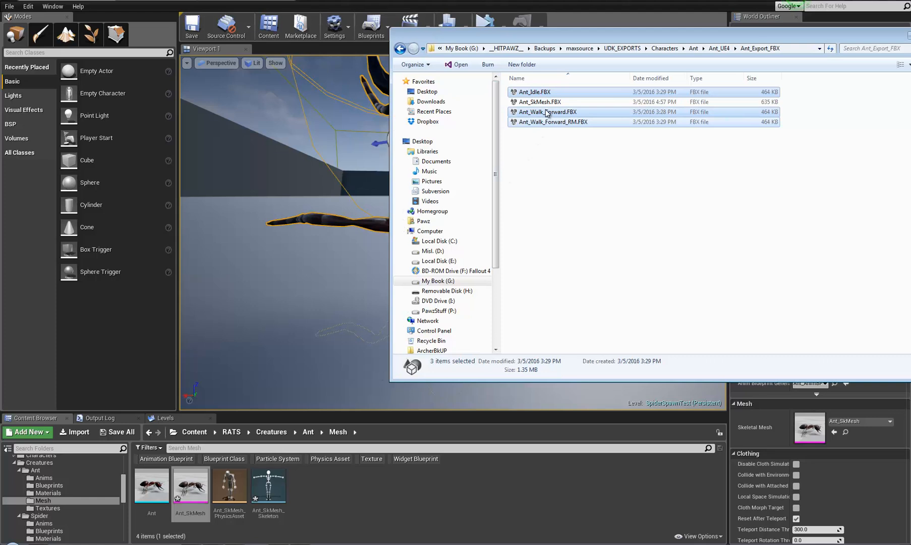
{"action": "left_click", "coordinate": [540, 102]}
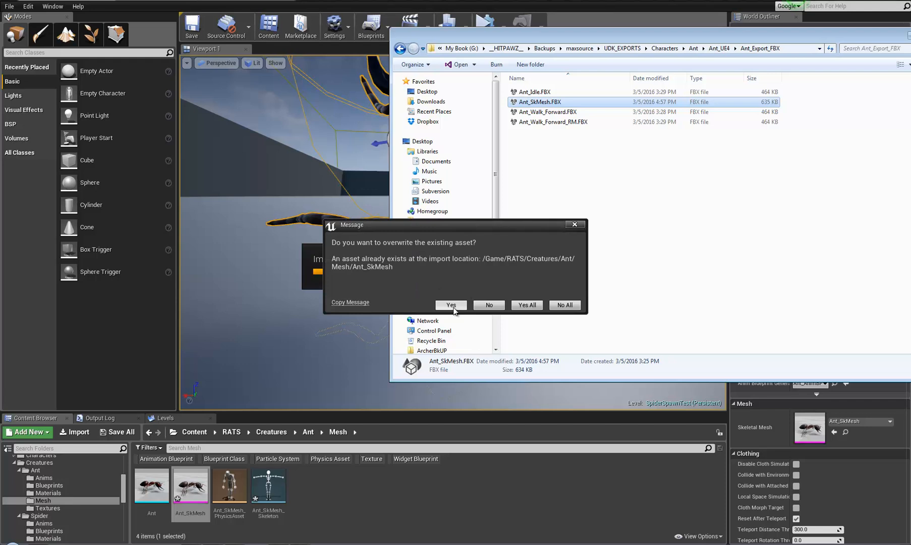
{"action": "left_click", "coordinate": [452, 305]}
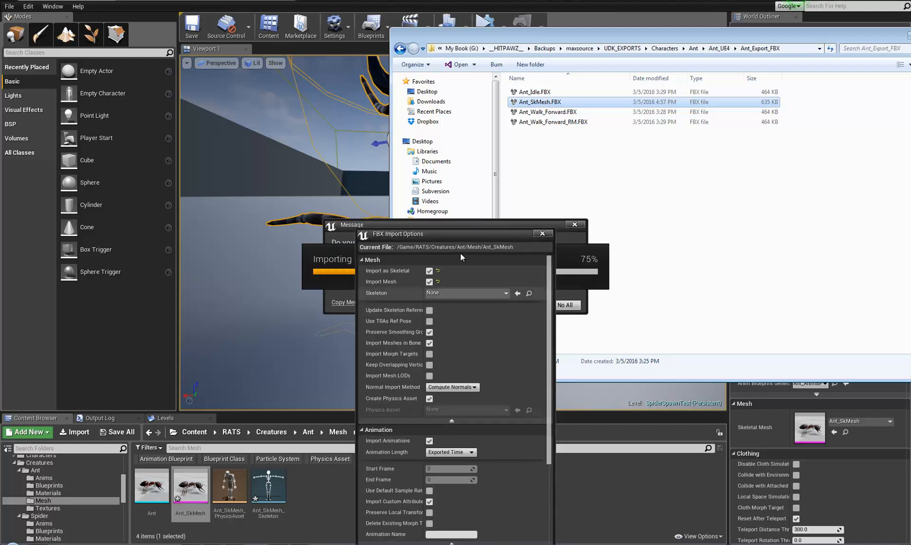
{"action": "left_click_drag", "start_coordinate": [472, 235], "coordinate": [527, 83]}
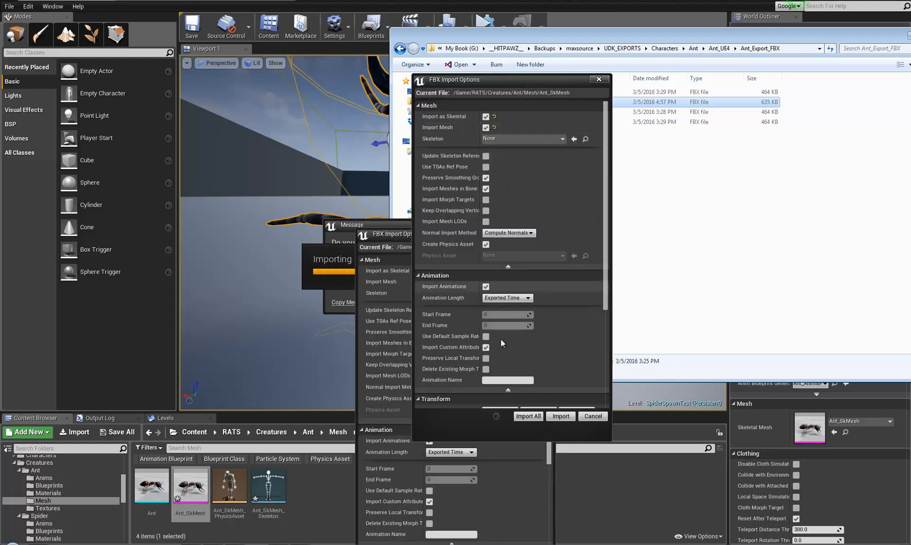
{"action": "left_click", "coordinate": [560, 416]}
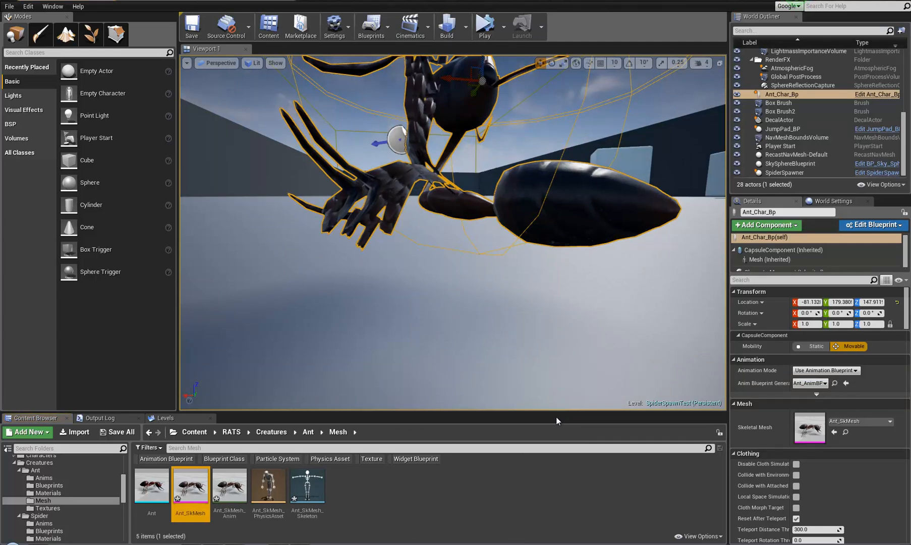
{"action": "double_click", "coordinate": [190, 485]}
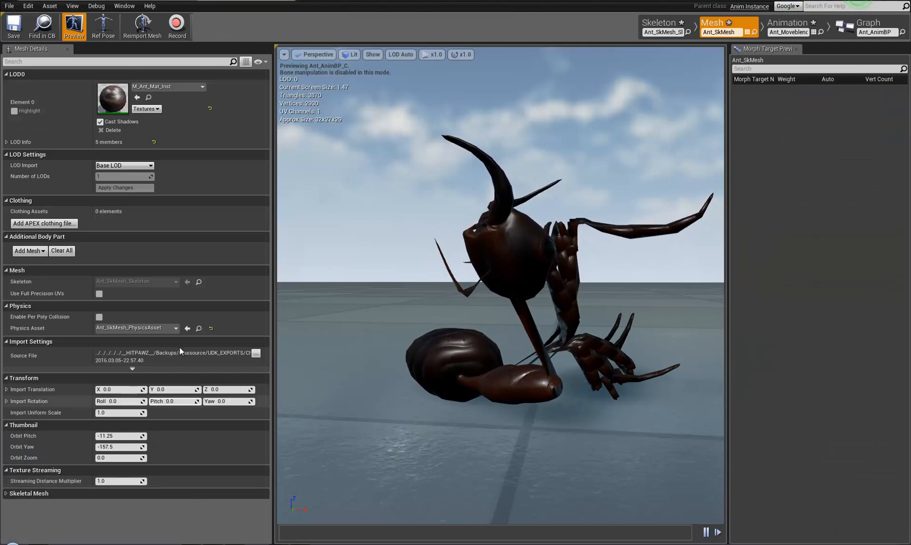
{"action": "left_click", "coordinate": [655, 27]}
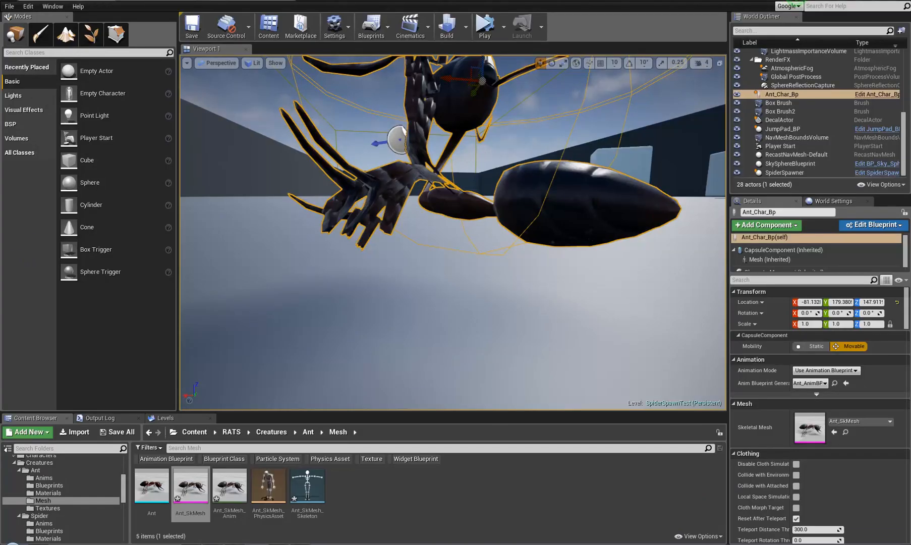
- Switch to 3ds Max, select Ant_Thorax, and change the rig from setup to animation mode with the timeline at frame 0
{"action": "mouse_move", "coordinate": [279, 544]}
{"action": "left_click", "coordinate": [192, 544]}
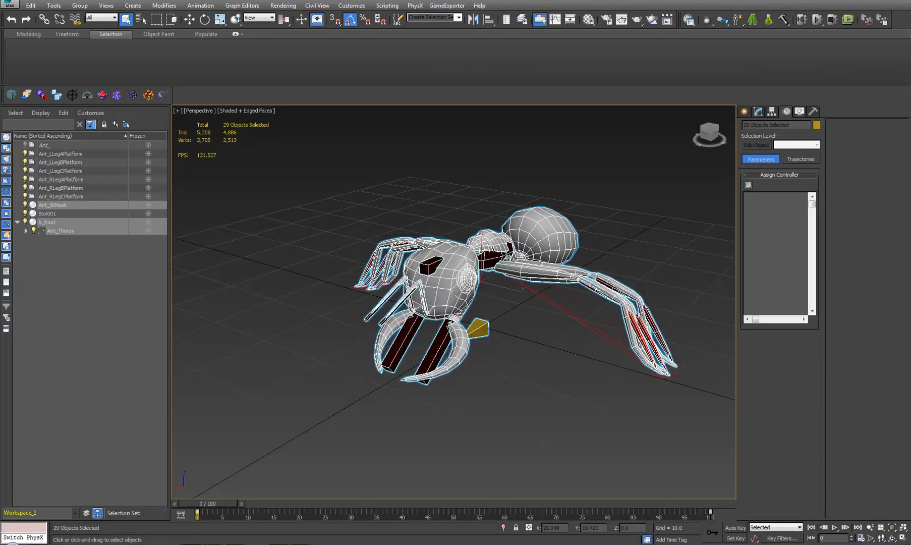
{"action": "left_click", "coordinate": [496, 256]}
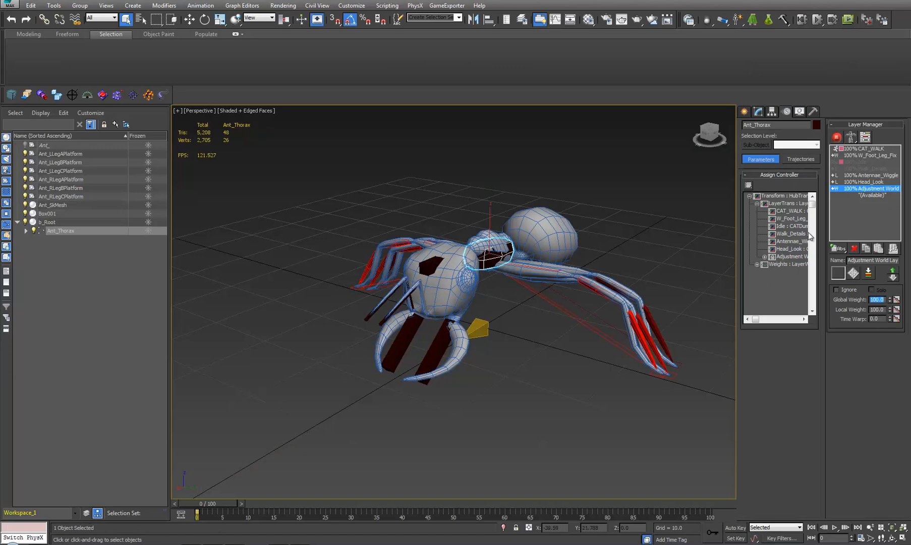
{"action": "middle_click_drag", "start_coordinate": [519, 365], "coordinate": [496, 353], "text": "alt"}
{"action": "scroll", "coordinate": [443, 298], "scroll_direction": "up", "scroll_amount": 3}
{"action": "scroll", "coordinate": [472, 293], "scroll_direction": "up", "scroll_amount": 3}
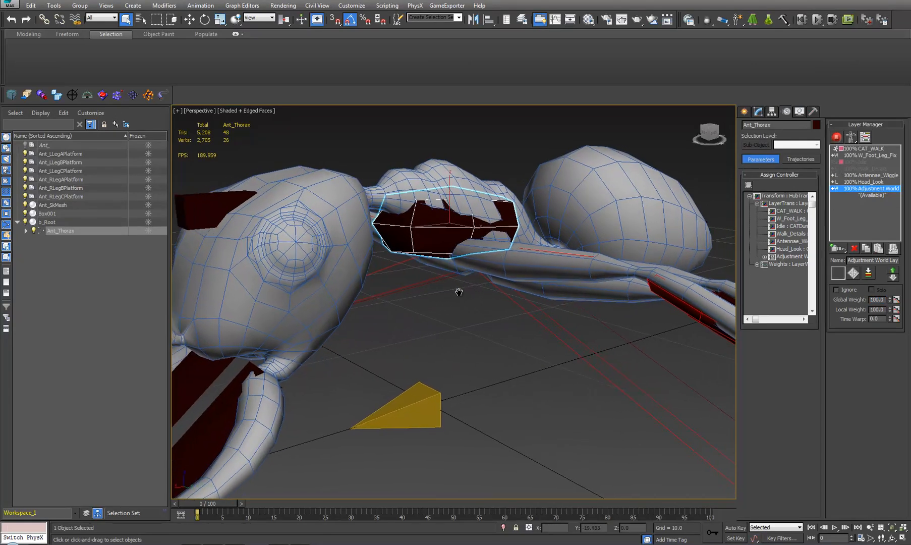
{"action": "left_click", "coordinate": [836, 137]}
{"action": "scroll", "coordinate": [553, 281], "scroll_direction": "down", "scroll_amount": 10}
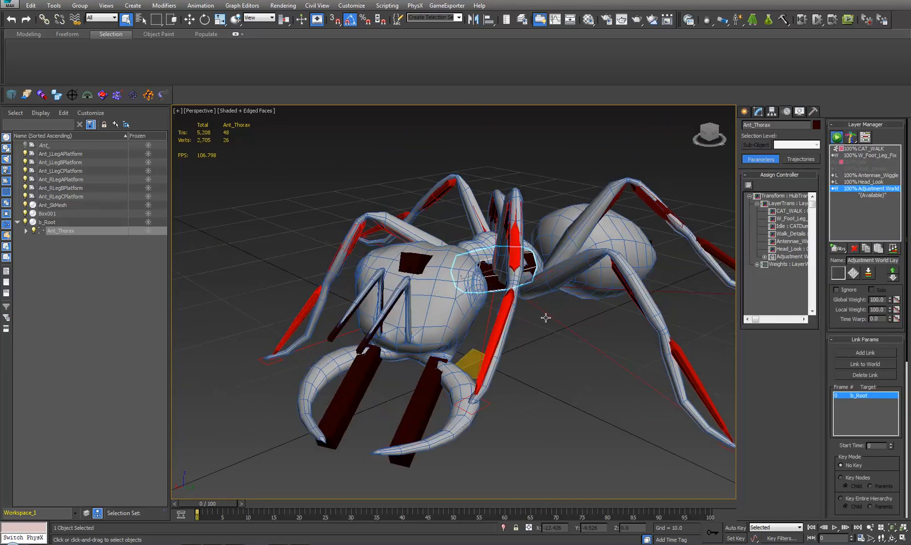
{"action": "left_click_drag", "start_coordinate": [208, 504], "coordinate": [160, 499]}
{"action": "key", "text": "q"}
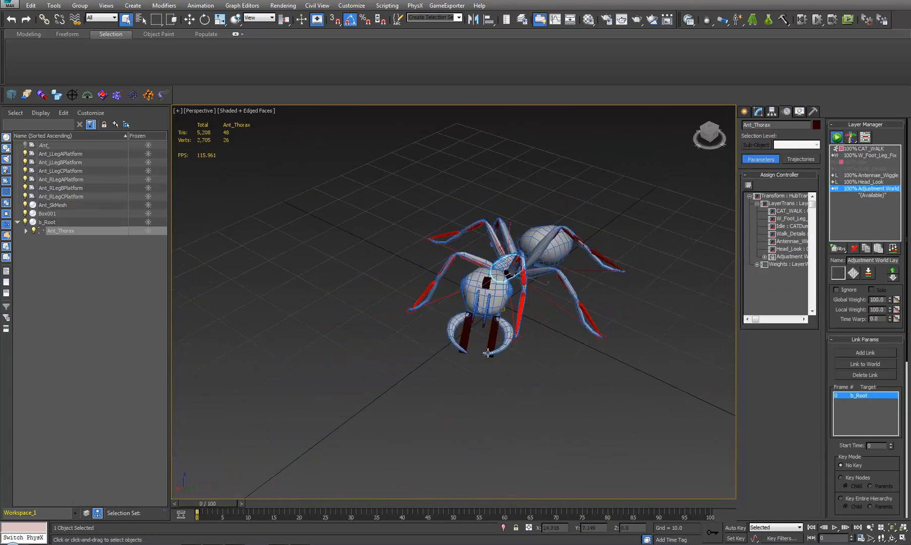
- Select the full b_Root hierarchy and export it as FBX over Ant_Walk_Forward_RM.FBX, keeping the current export options
{"action": "middle_click_drag", "start_coordinate": [414, 353], "coordinate": [443, 337], "text": "alt"}
{"action": "left_click", "coordinate": [478, 312]}
{"action": "double_click", "coordinate": [479, 311]}
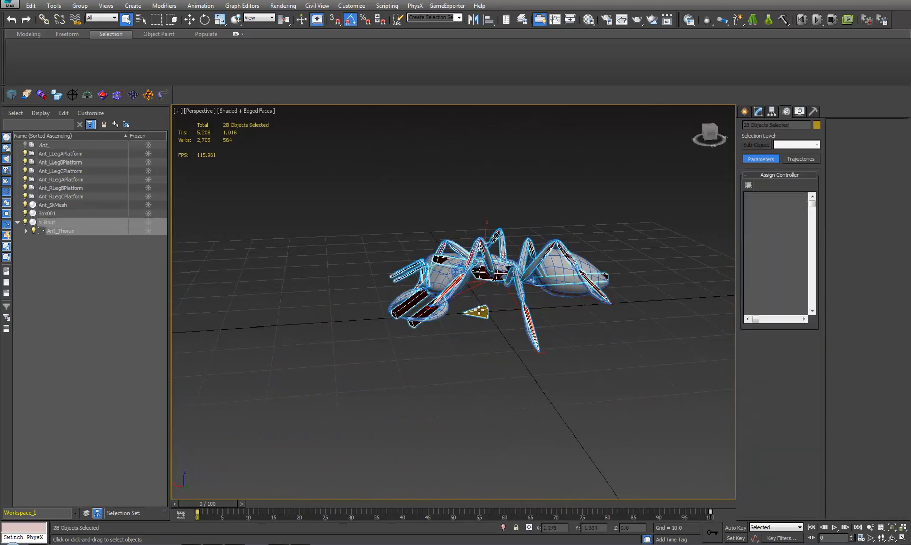
{"action": "middle_click_drag", "start_coordinate": [478, 311], "coordinate": [546, 339], "text": "alt"}
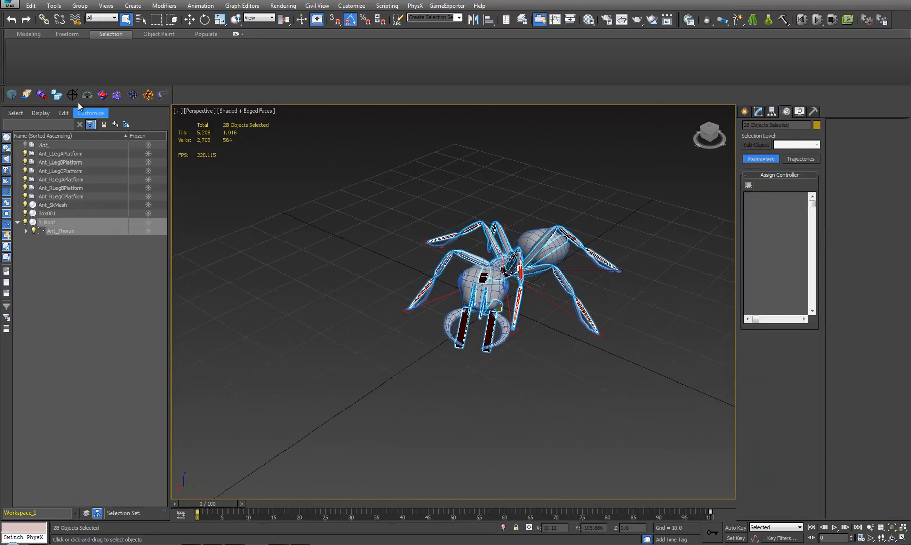
{"action": "left_click", "coordinate": [24, 95]}
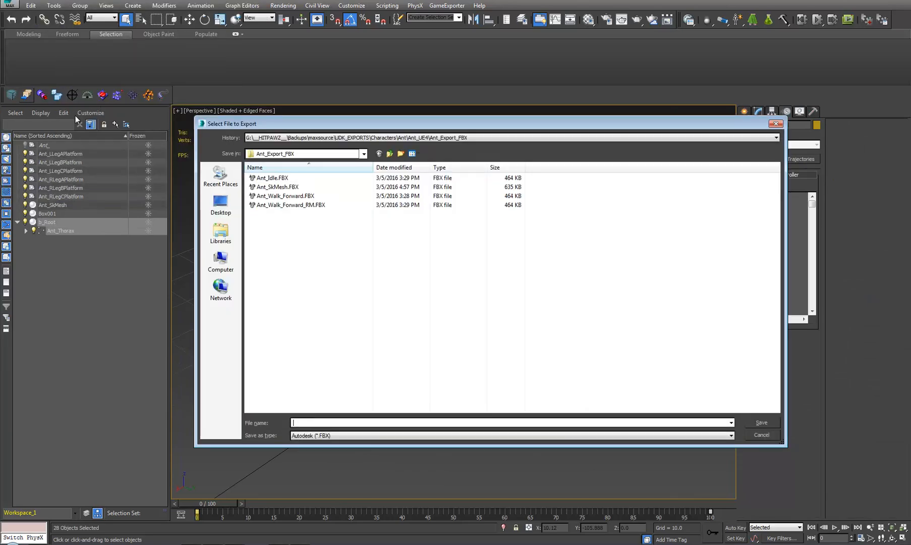
{"action": "double_click", "coordinate": [290, 205]}
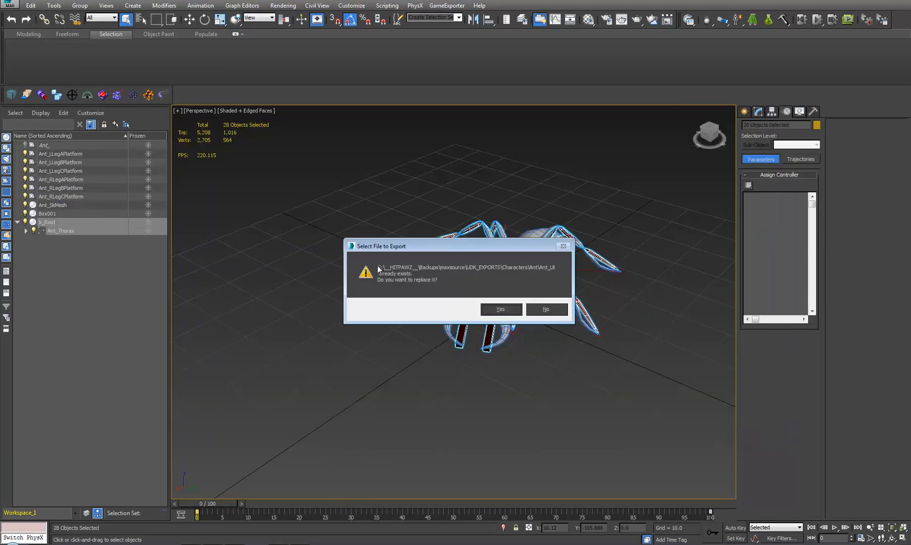
{"action": "left_click", "coordinate": [498, 309]}
{"action": "left_click", "coordinate": [545, 370]}
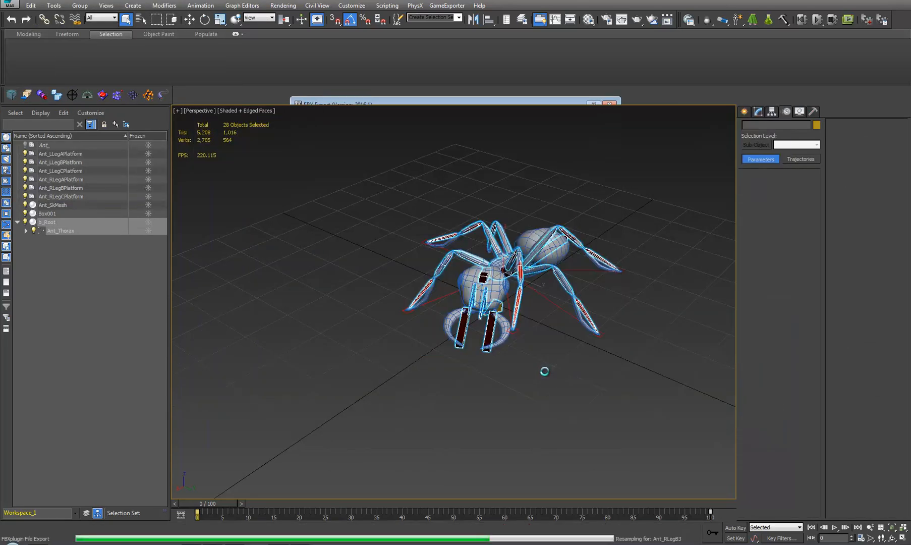
{"action": "left_click", "coordinate": [607, 418]}
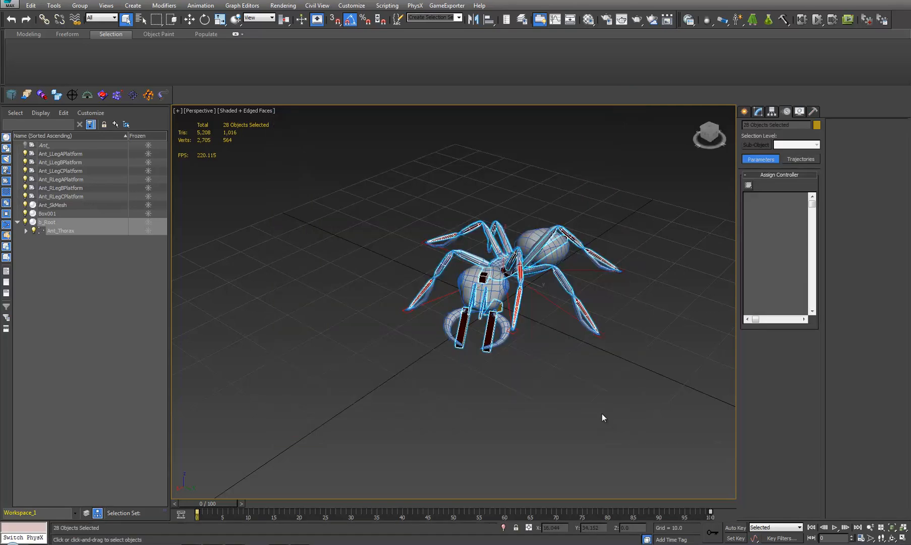
- Delete b_Root's animation key at frame 100 and move the timeline to frame 3
{"action": "left_click", "coordinate": [485, 312]}
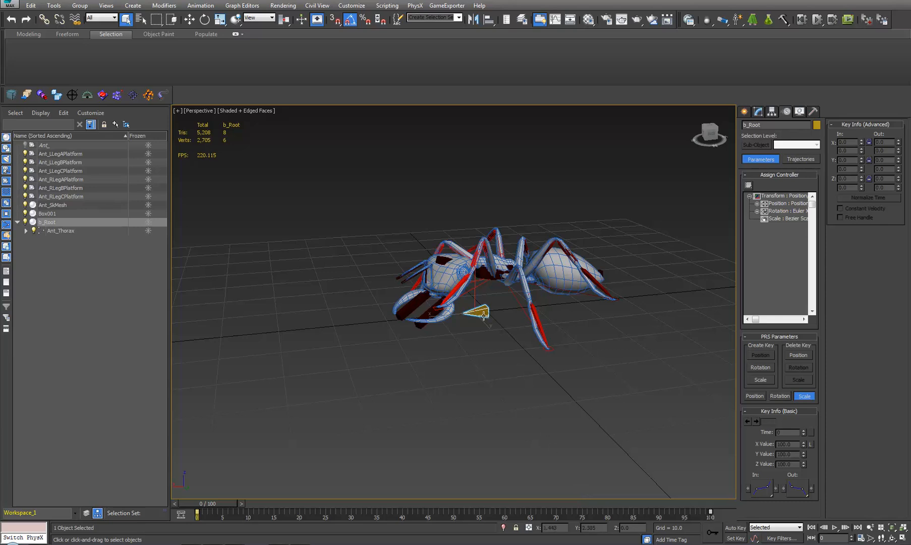
{"action": "left_click", "coordinate": [705, 511]}
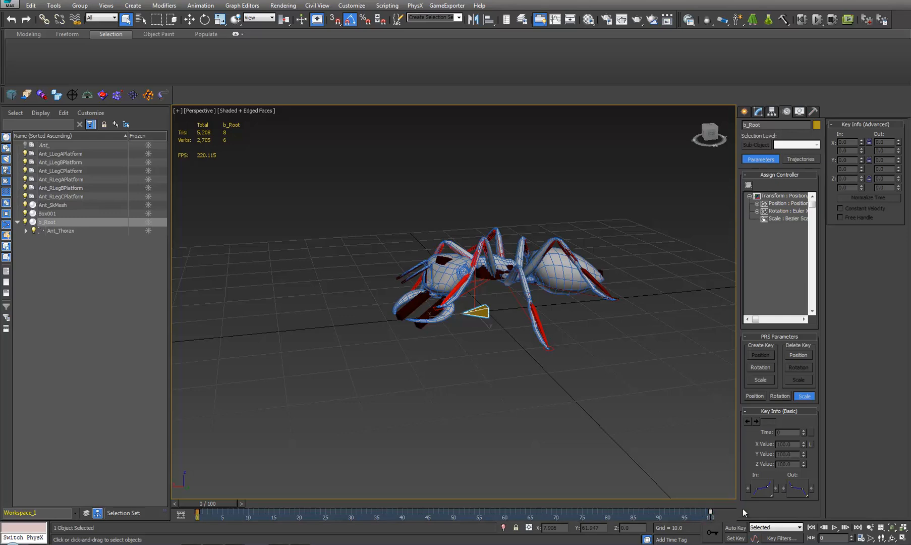
{"action": "key", "text": "Delete"}
{"action": "mouse_move", "coordinate": [218, 500]}
{"action": "left_mouse_down"}
{"action": "mouse_move", "coordinate": [671, 522]}
{"action": "mouse_move", "coordinate": [233, 506]}
{"action": "left_mouse_up"}
- Select all of b_Root's children with it and export them as FBX over Ant_Walk_Forward.FBX, keeping the current export options
{"action": "middle_click_drag", "start_coordinate": [433, 379], "coordinate": [402, 374]}
{"action": "key", "text": "ctrl+Page_Down"}
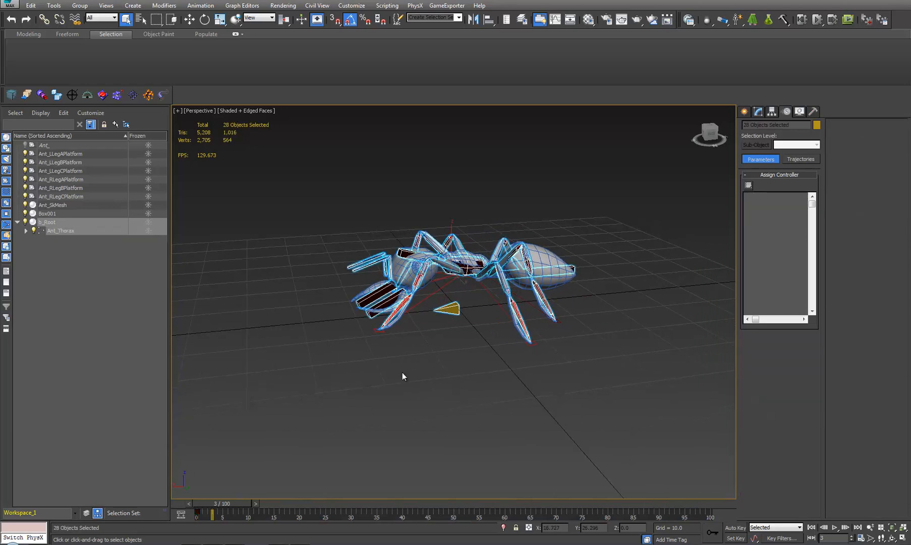
{"action": "left_click", "coordinate": [27, 99]}
{"action": "double_click", "coordinate": [309, 195]}
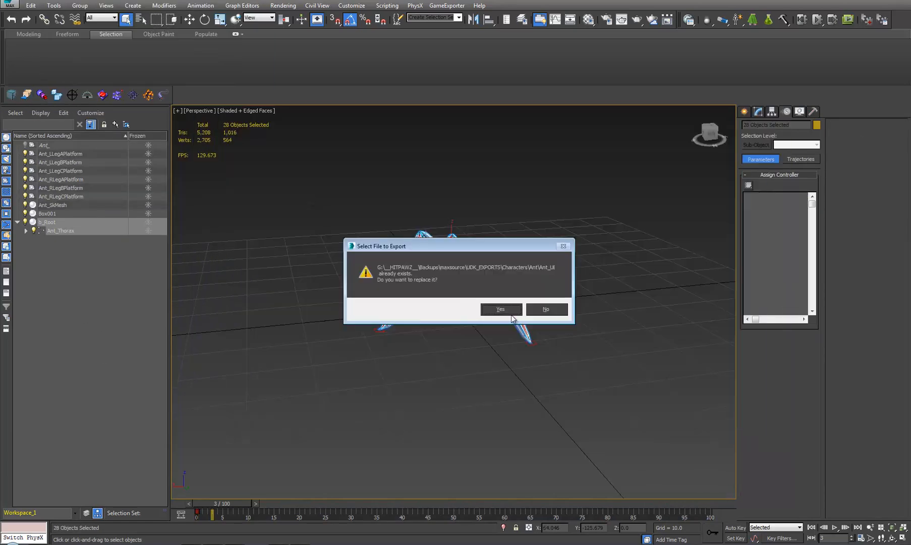
{"action": "left_click", "coordinate": [500, 310]}
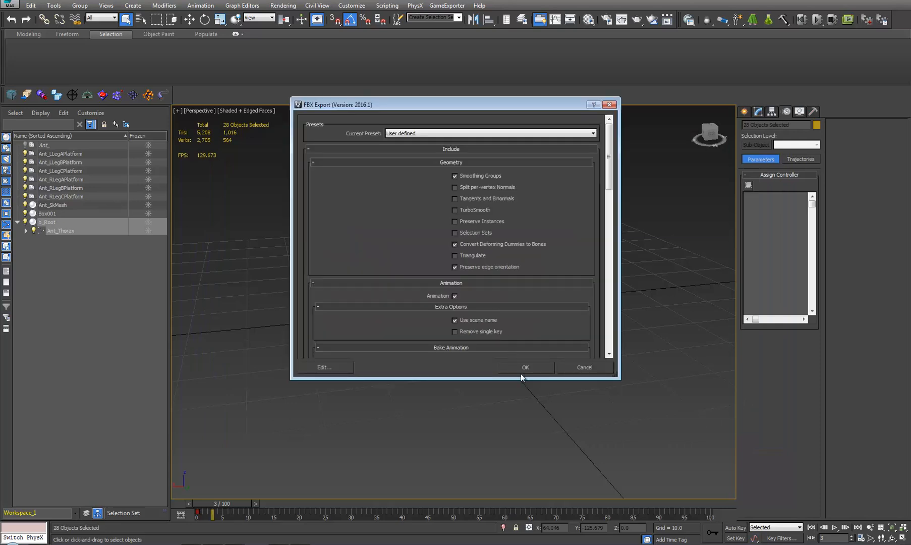
{"action": "left_click", "coordinate": [522, 371]}
{"action": "left_click", "coordinate": [604, 417]}
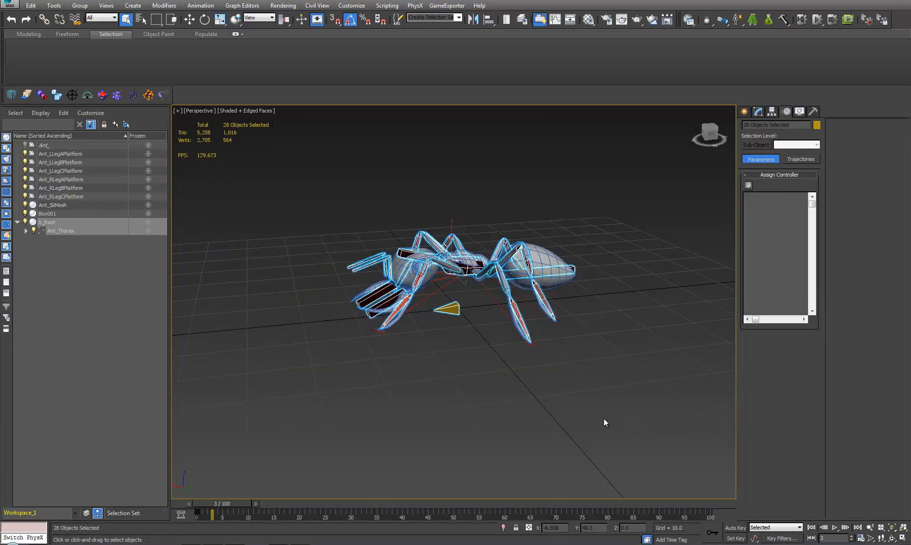
- Select Ant_Thorax and activate its Idle animation layer by turning off that layer's Ignore option
{"action": "middle_click_drag", "start_coordinate": [460, 285], "coordinate": [479, 304], "text": "alt"}
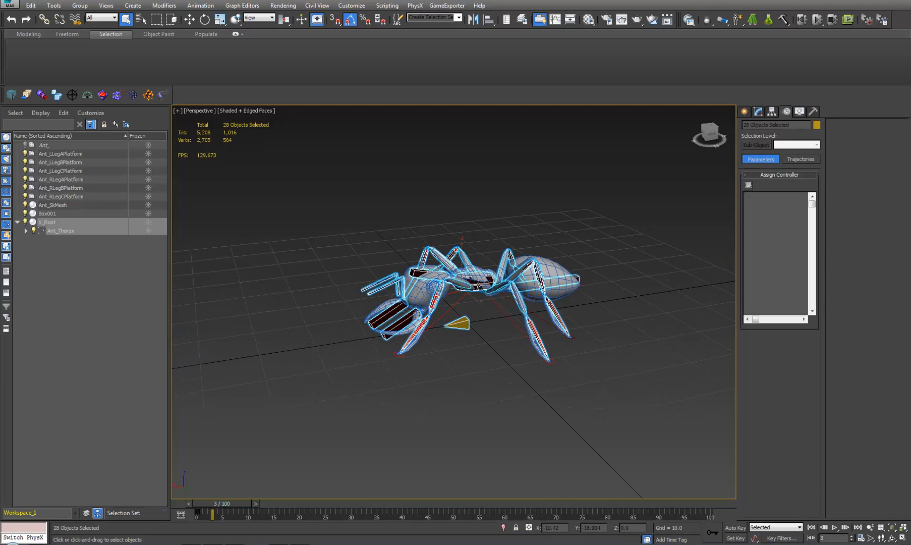
{"action": "left_click", "coordinate": [477, 286]}
{"action": "middle_click_drag", "start_coordinate": [415, 374], "coordinate": [498, 338], "text": "alt"}
{"action": "middle_click_drag", "start_coordinate": [199, 363], "coordinate": [579, 308]}
{"action": "mouse_move", "coordinate": [270, 364]}
{"action": "middle_mouse_down"}
{"action": "mouse_move", "coordinate": [313, 392]}
{"action": "mouse_move", "coordinate": [275, 350]}
{"action": "middle_mouse_up"}
{"action": "middle_click_drag", "start_coordinate": [457, 365], "coordinate": [202, 381]}
{"action": "scroll", "coordinate": [398, 333], "scroll_direction": "up", "scroll_amount": 5}
{"action": "middle_click_drag", "start_coordinate": [309, 318], "coordinate": [384, 383]}
{"action": "middle_click_drag", "start_coordinate": [388, 324], "coordinate": [419, 326]}
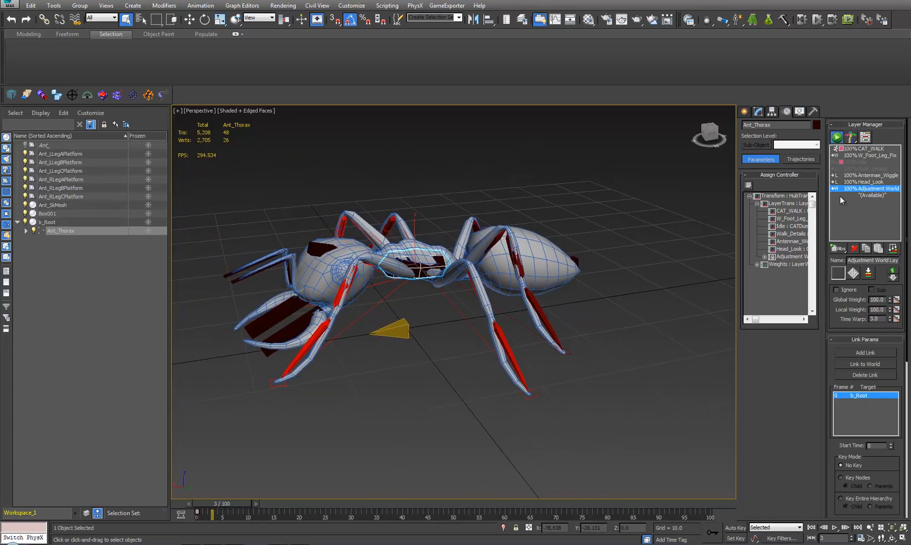
{"action": "left_click", "coordinate": [846, 162]}
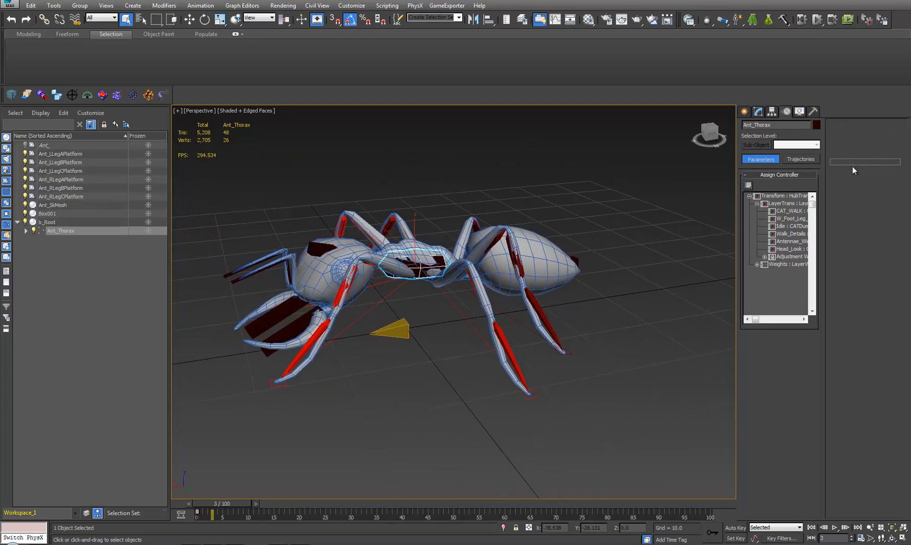
{"action": "left_click", "coordinate": [837, 290]}
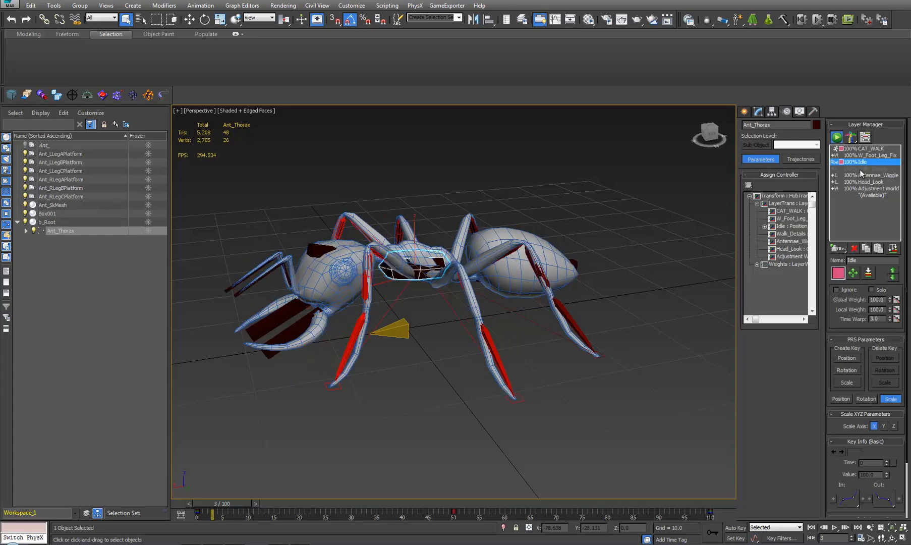
{"action": "left_click", "coordinate": [860, 168]}
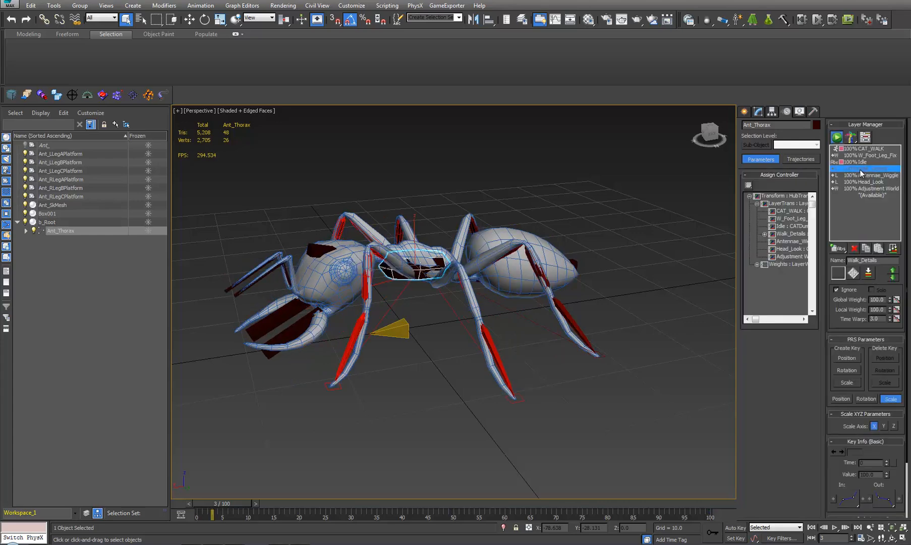
{"action": "left_click", "coordinate": [837, 290]}
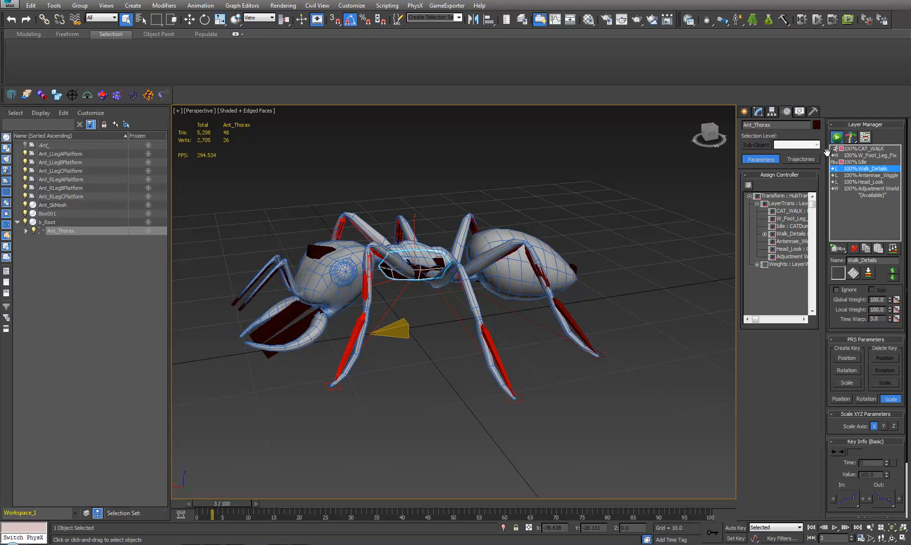
{"action": "left_click", "coordinate": [837, 290]}
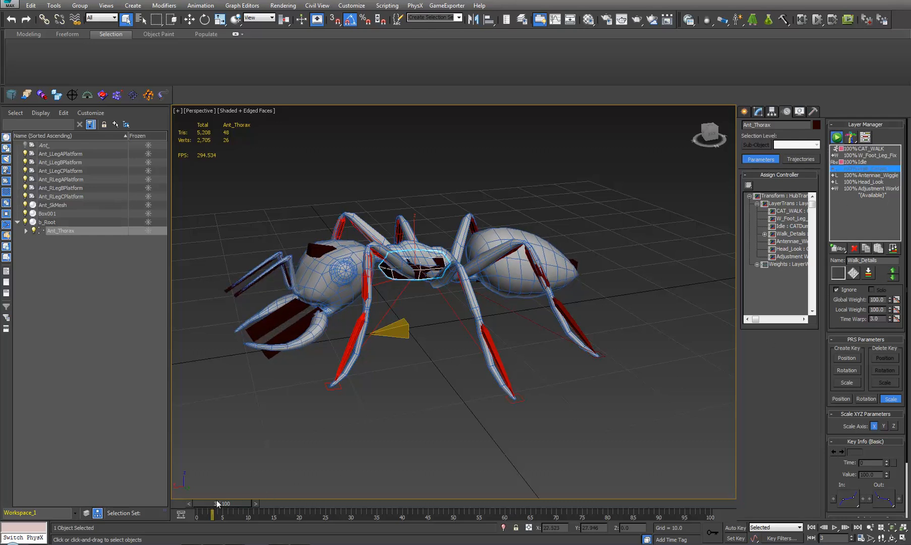
- Return the timeline to frame 0, select the full b_Root hierarchy and export it as FBX over Ant_Idle.FBX, keeping the current export options
{"action": "left_click_drag", "start_coordinate": [220, 505], "coordinate": [199, 534]}
{"action": "left_click", "coordinate": [400, 333]}
{"action": "double_click", "coordinate": [400, 333]}
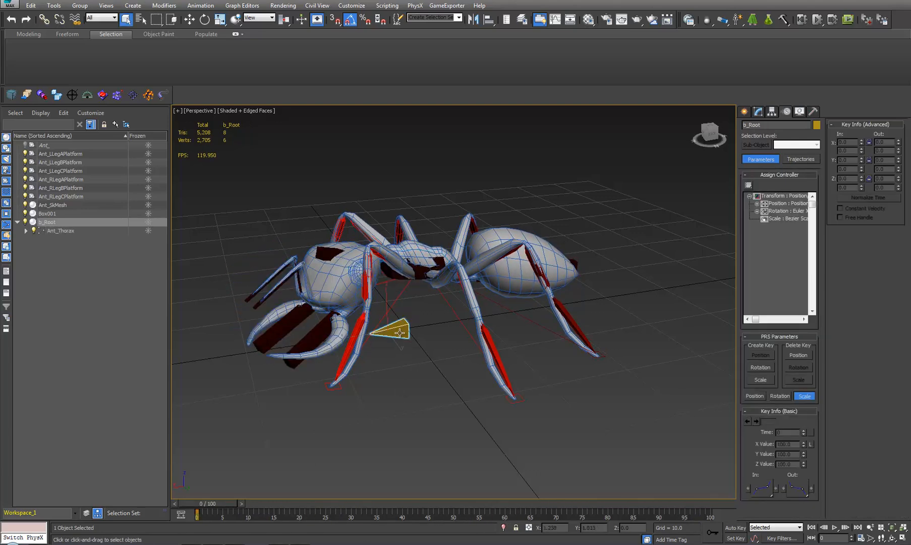
{"action": "left_click", "coordinate": [26, 94]}
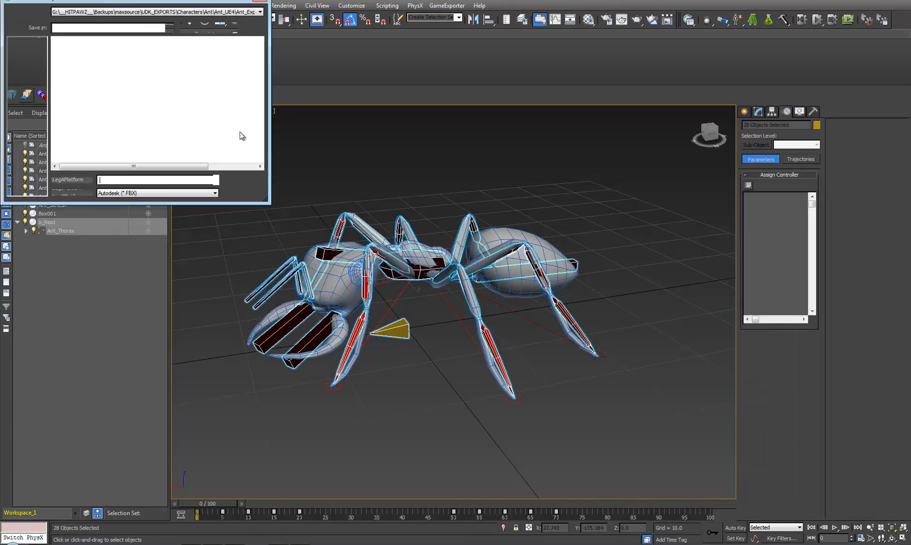
{"action": "double_click", "coordinate": [272, 178]}
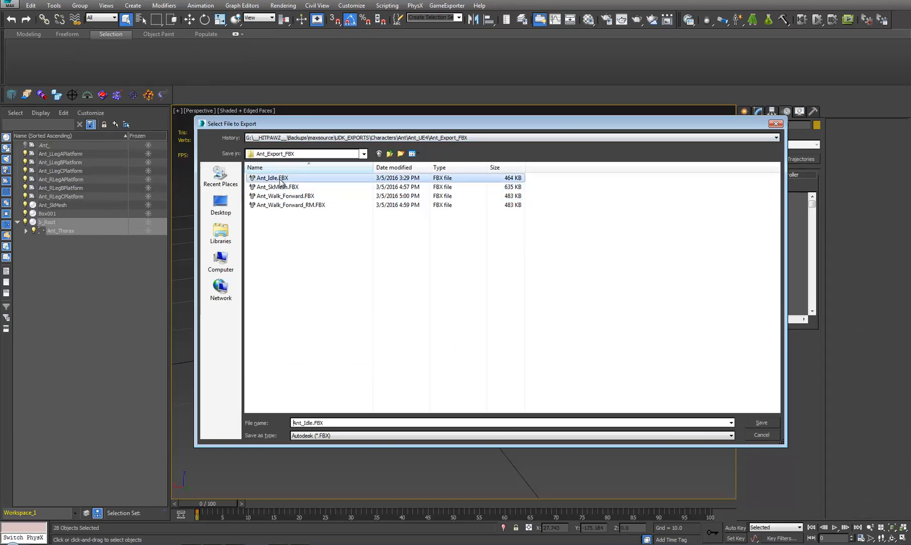
{"action": "left_click", "coordinate": [494, 309]}
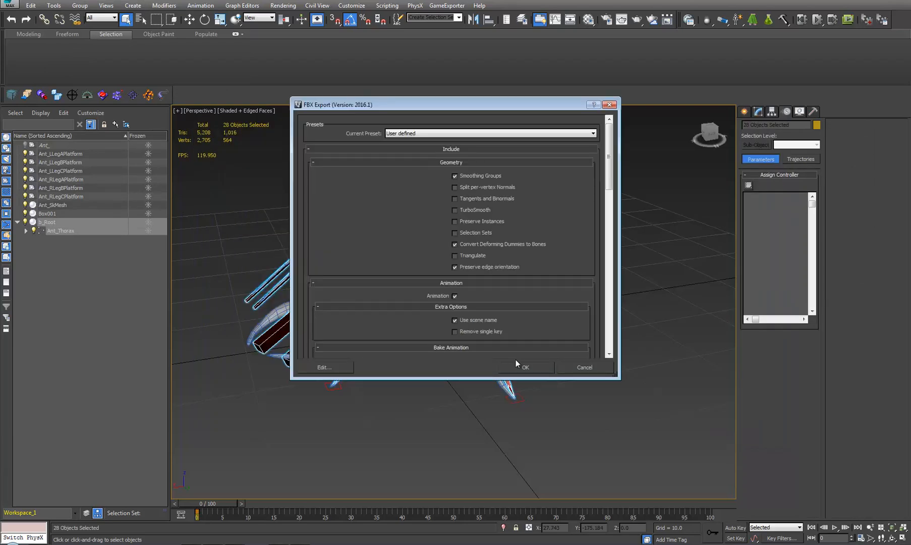
{"action": "left_click", "coordinate": [518, 366]}
{"action": "left_click", "coordinate": [603, 419]}
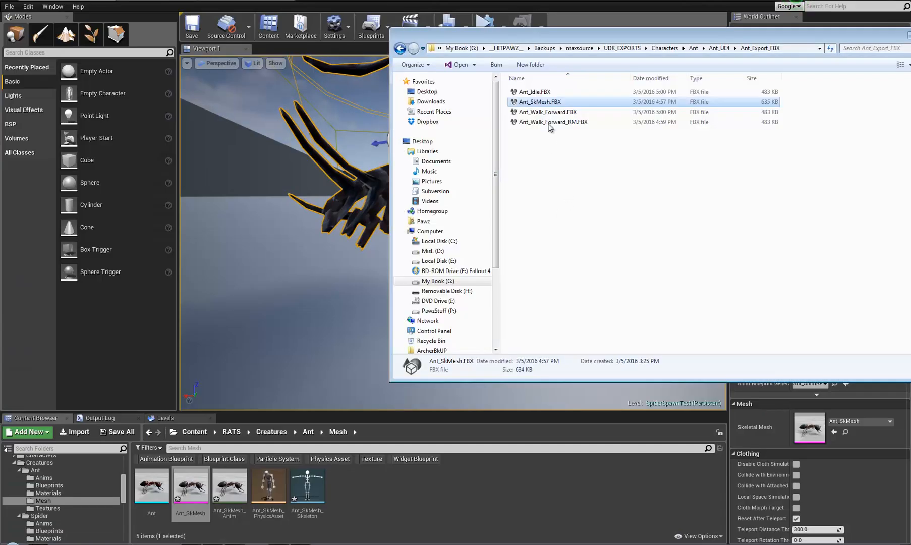
- In Unreal Engine, start importing Ant_Idle, Ant_Walk_Forward and Ant_Walk_Forward_RM FBX files into Ant's Anims folder, choosing to overwrite all existing assets
{"action": "left_click", "coordinate": [547, 112]}
{"action": "left_click", "coordinate": [553, 122], "text": "ctrl"}
{"action": "left_click", "coordinate": [535, 92], "text": "ctrl"}
{"action": "left_click_drag", "start_coordinate": [529, 92], "coordinate": [42, 480]}
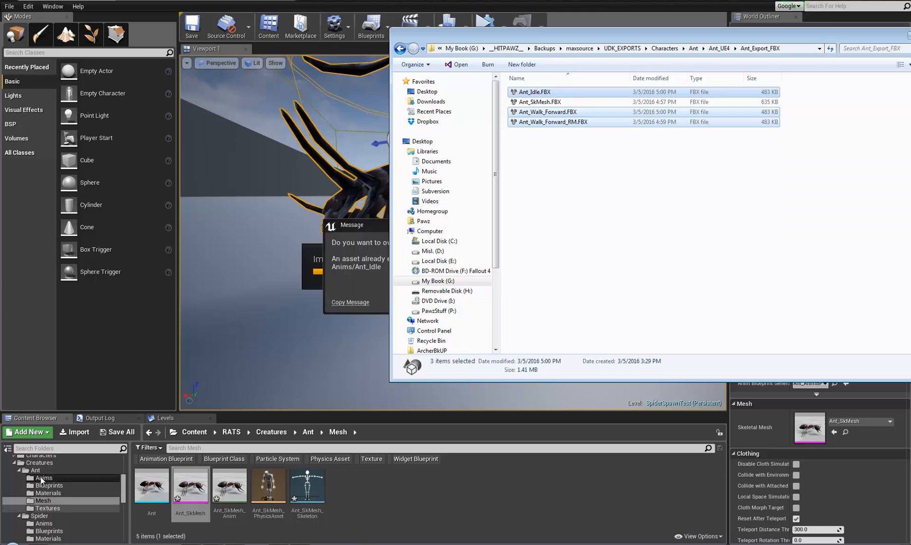
{"action": "left_click", "coordinate": [379, 224]}
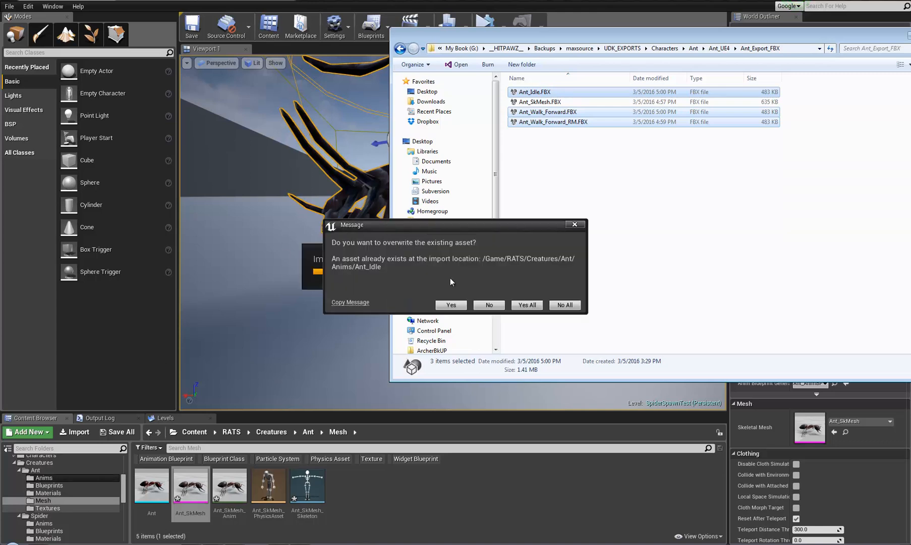
{"action": "left_click", "coordinate": [525, 306]}
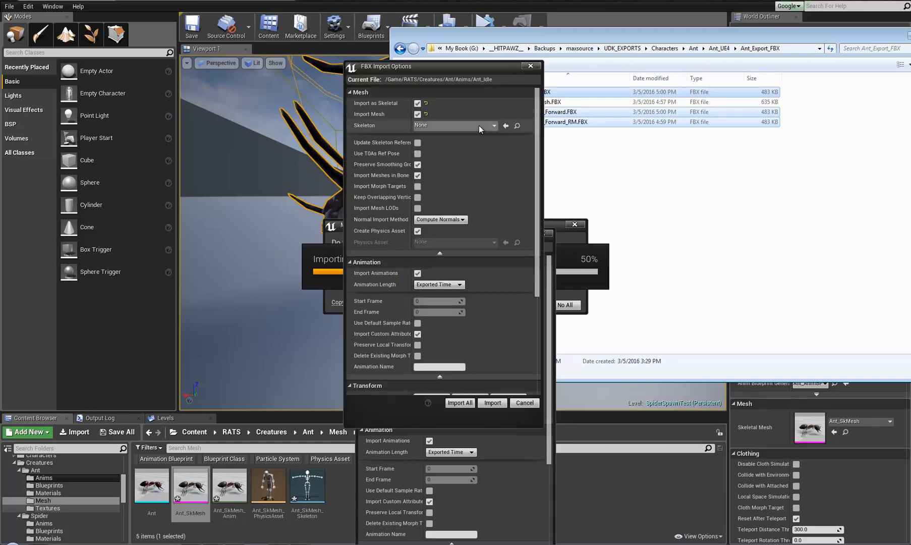
- Try to import all three animation files onto Ant_SkMesh_Skeleton, then dismiss the import messages and log
{"action": "left_click", "coordinate": [479, 124]}
{"action": "left_click", "coordinate": [459, 258]}
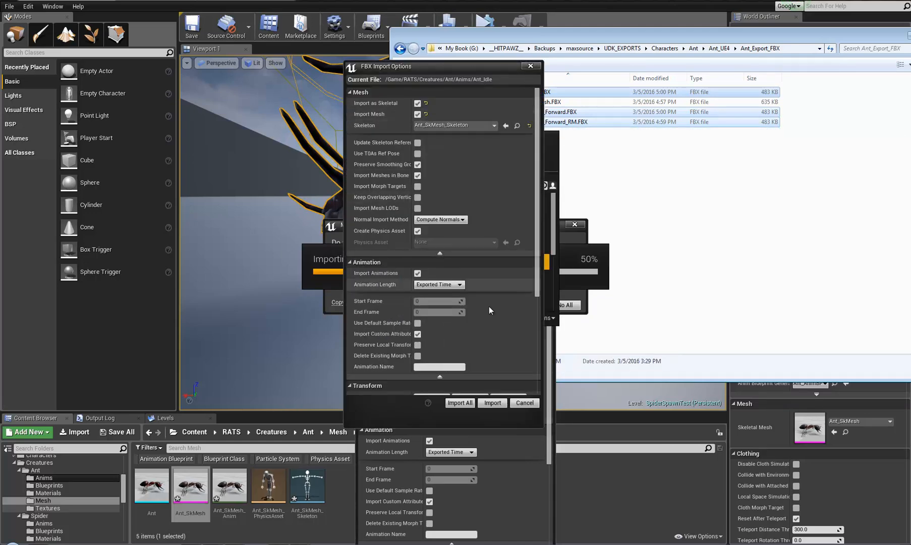
{"action": "left_click", "coordinate": [458, 404]}
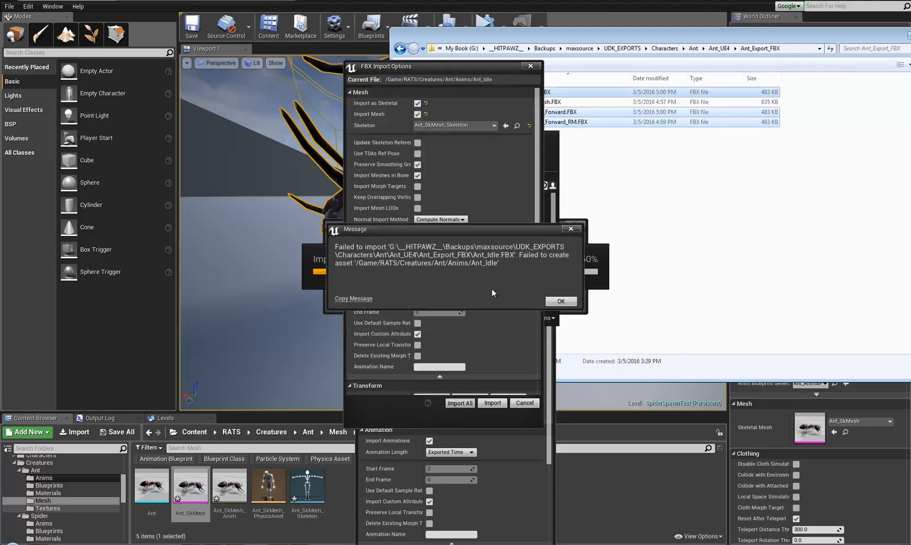
{"action": "left_click", "coordinate": [560, 302]}
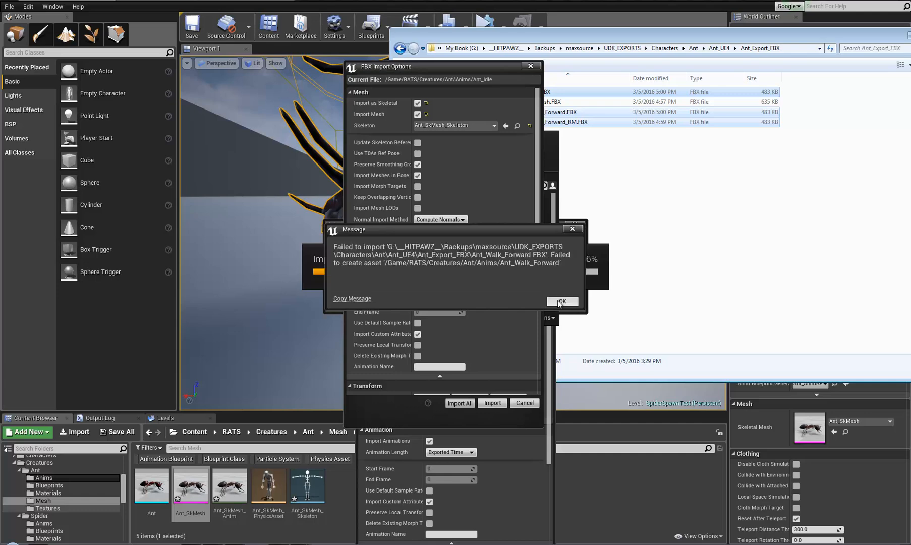
{"action": "left_click", "coordinate": [559, 303]}
{"action": "left_click", "coordinate": [559, 305]}
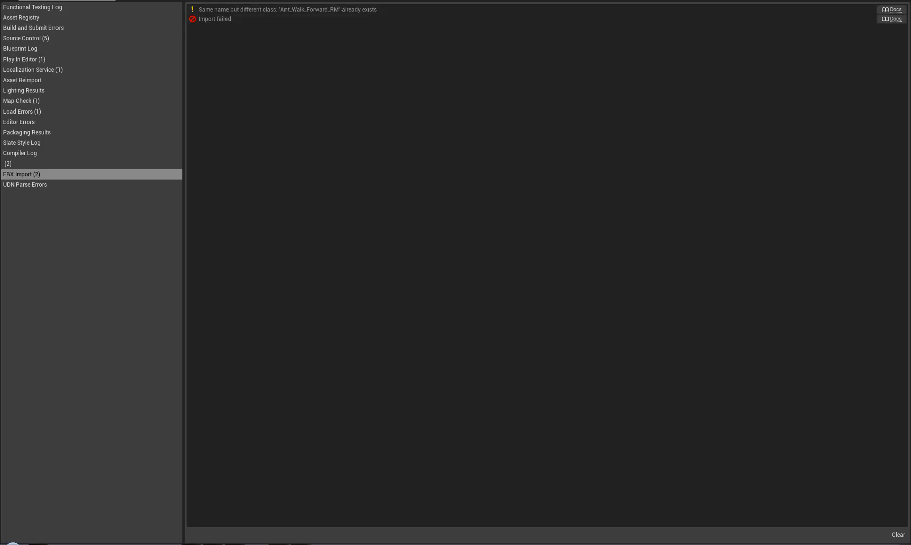
{"action": "left_click", "coordinate": [112, 1]}
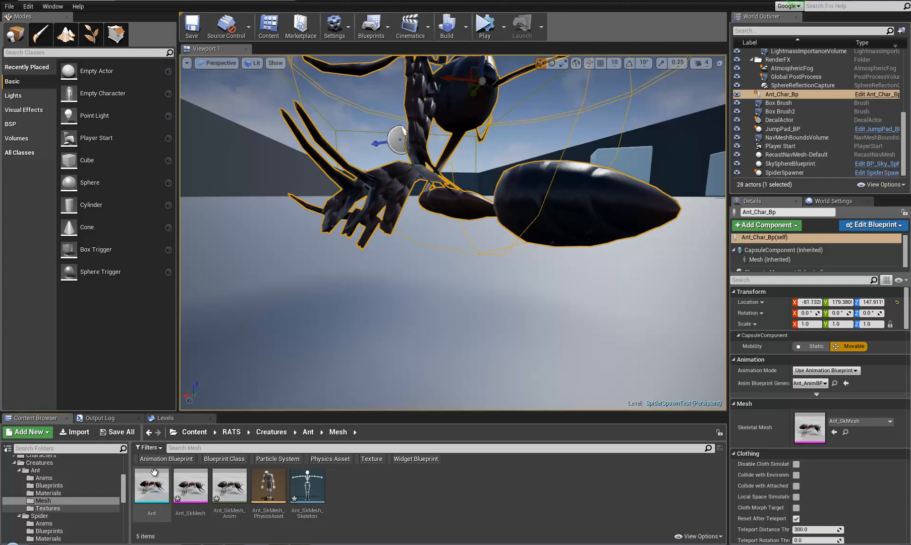
- Examine how Ant_SkMesh_Anim, Ant_Idle, Ant_Walk_Forward and the move blend space play on the updated ant mesh
{"action": "double_click", "coordinate": [231, 486]}
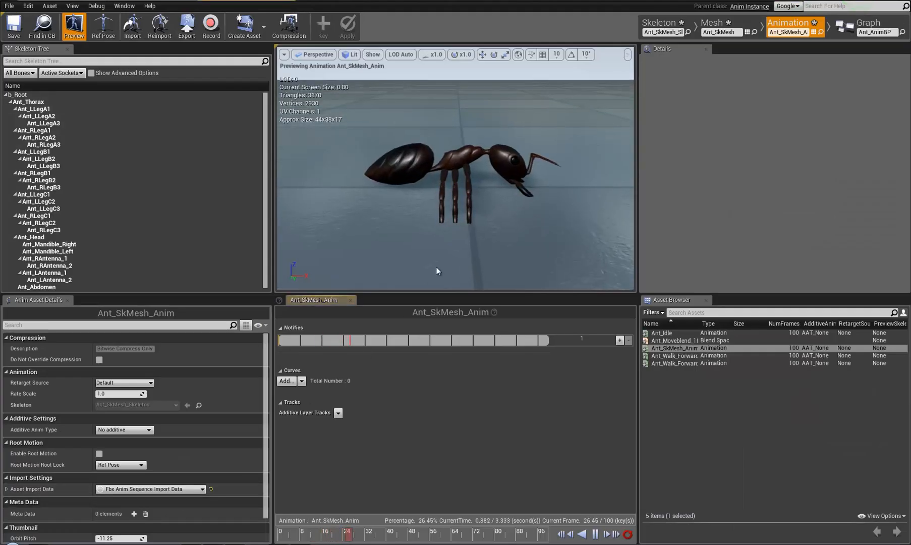
{"action": "right_click_drag", "start_coordinate": [437, 267], "coordinate": [459, 191]}
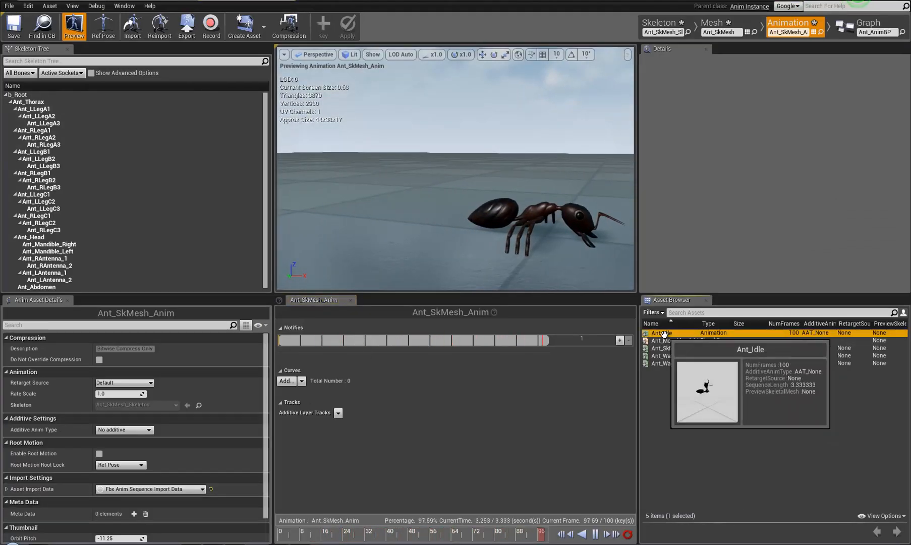
{"action": "double_click", "coordinate": [662, 333]}
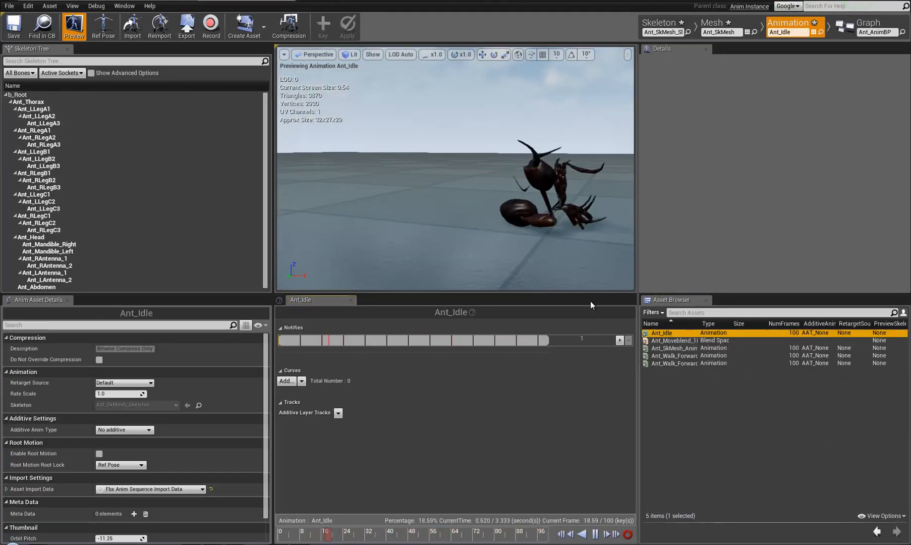
{"action": "double_click", "coordinate": [674, 356]}
{"action": "key", "text": "w"}
{"action": "right_click_drag", "start_coordinate": [489, 248], "coordinate": [480, 292]}
{"action": "key", "text": "s"}
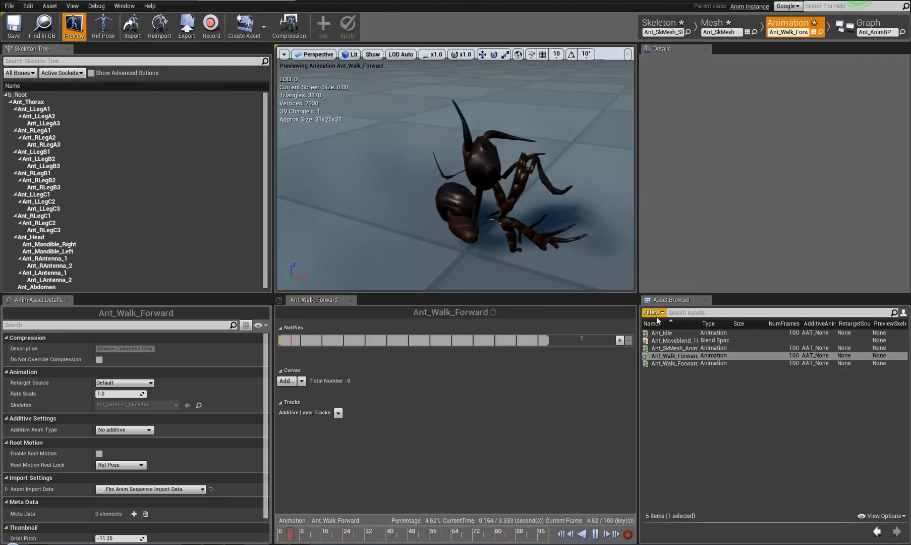
{"action": "double_click", "coordinate": [674, 340]}
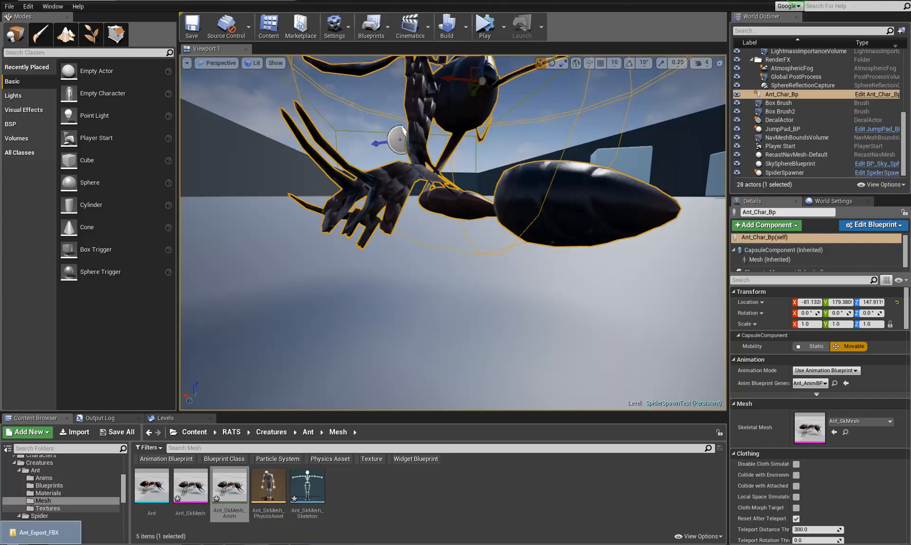
- Bring Ant_SkMesh.FBX into Ant's Mesh folder again, overwriting the existing asset, and assign Ant_SkMesh_Skeleton as its skeleton
{"action": "left_click", "coordinate": [41, 535]}
{"action": "left_click", "coordinate": [548, 103]}
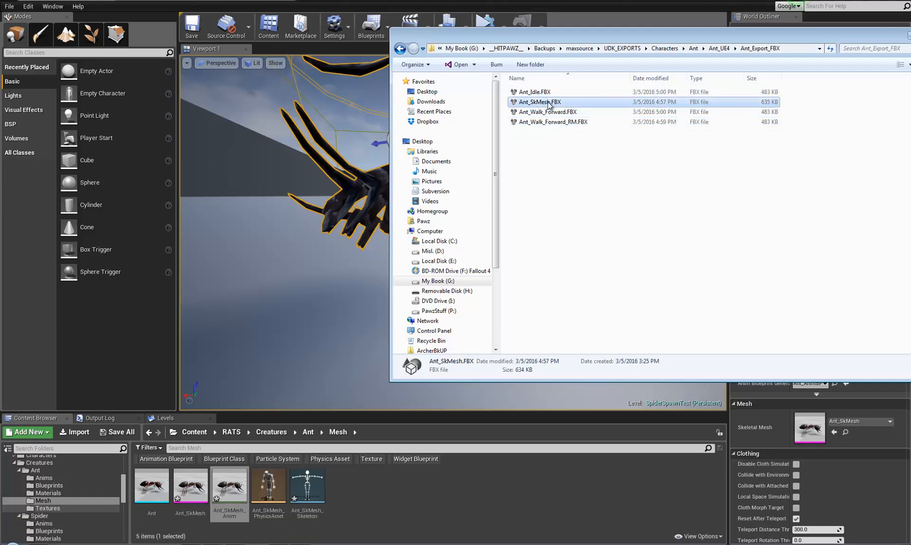
{"action": "left_click_drag", "start_coordinate": [355, 484], "coordinate": [344, 493]}
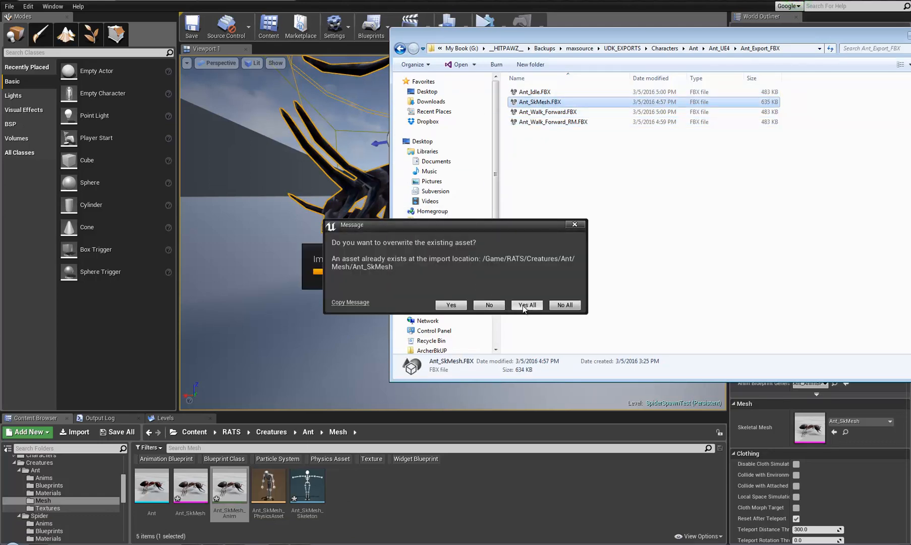
{"action": "left_click", "coordinate": [452, 305]}
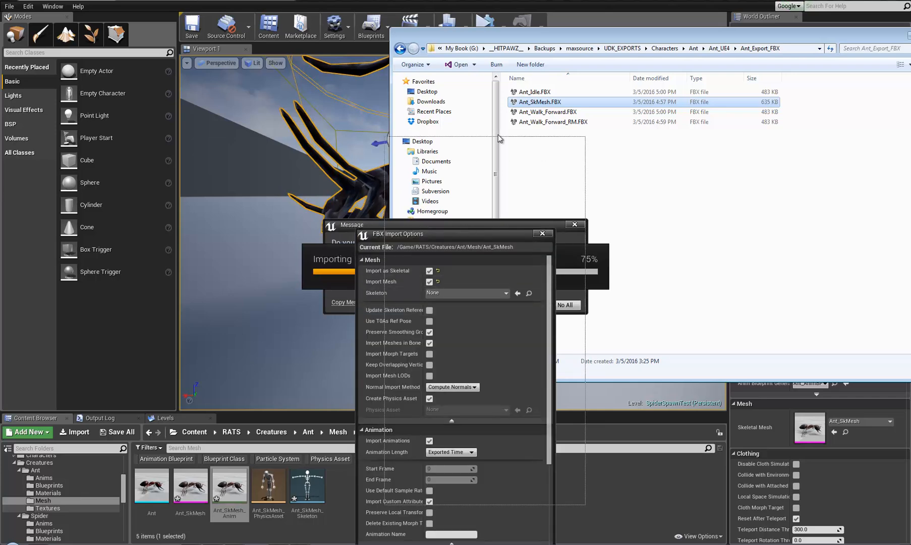
{"action": "left_click_drag", "start_coordinate": [498, 134], "coordinate": [499, 135]}
{"action": "left_click", "coordinate": [496, 195]}
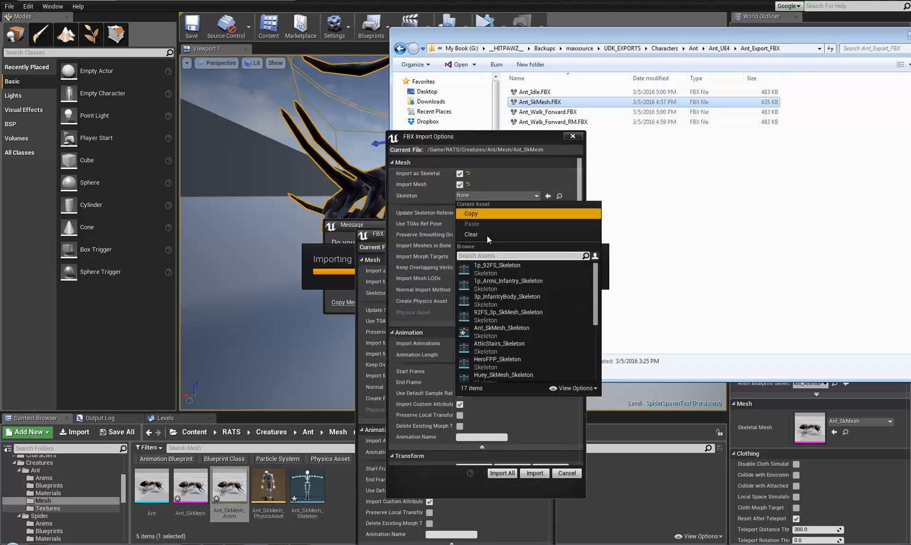
{"action": "left_click", "coordinate": [494, 328]}
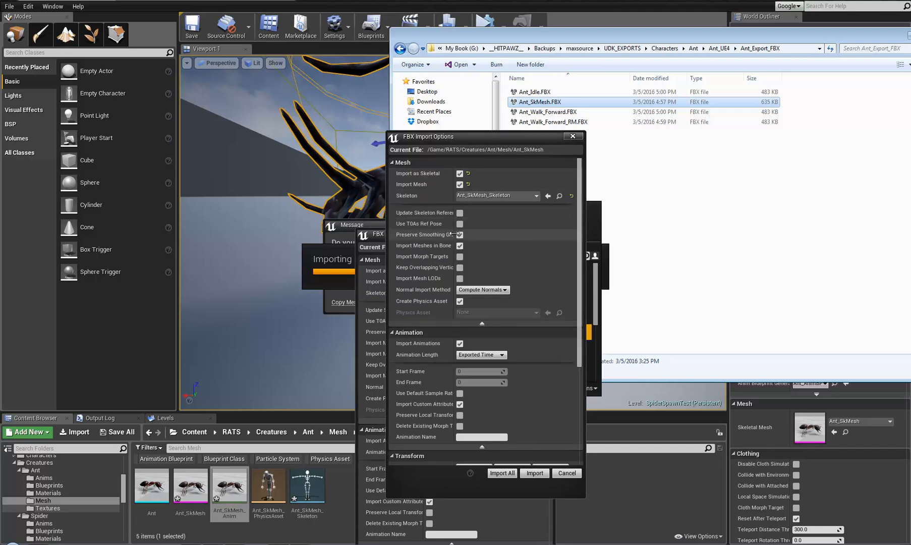
- Import Ant_SkMesh with Update Skeleton Reference Pose on and Import Animations off, and open the resulting mesh
{"action": "left_click_drag", "start_coordinate": [453, 234], "coordinate": [497, 226]}
{"action": "left_click", "coordinate": [502, 213]}
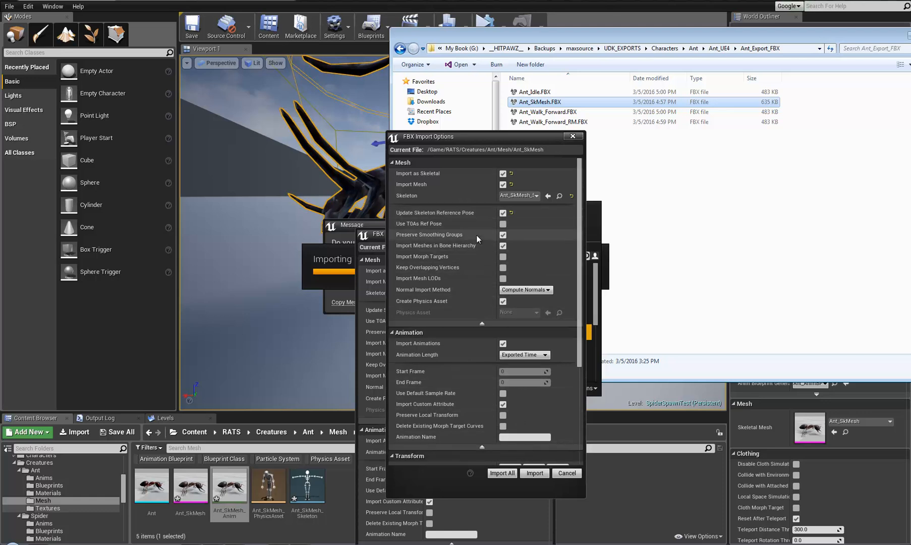
{"action": "mouse_move", "coordinate": [437, 225]}
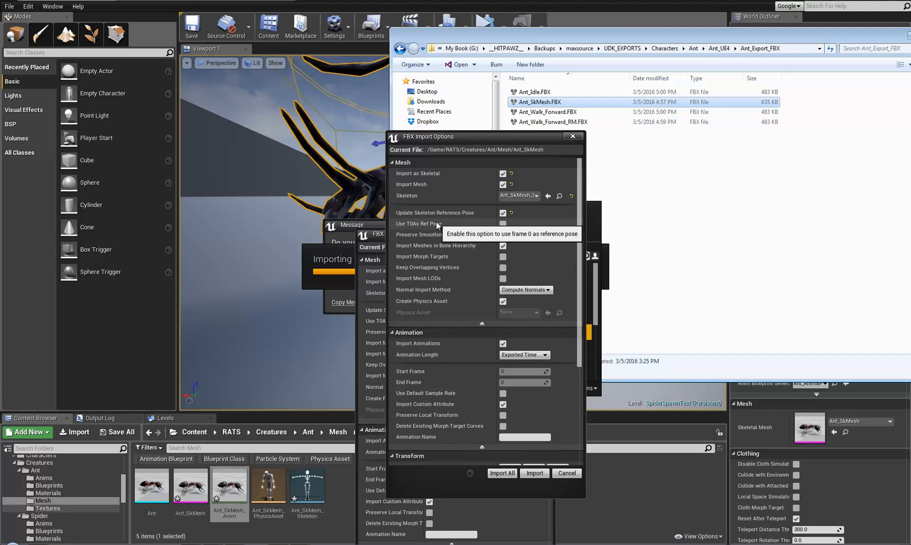
{"action": "left_click", "coordinate": [503, 344]}
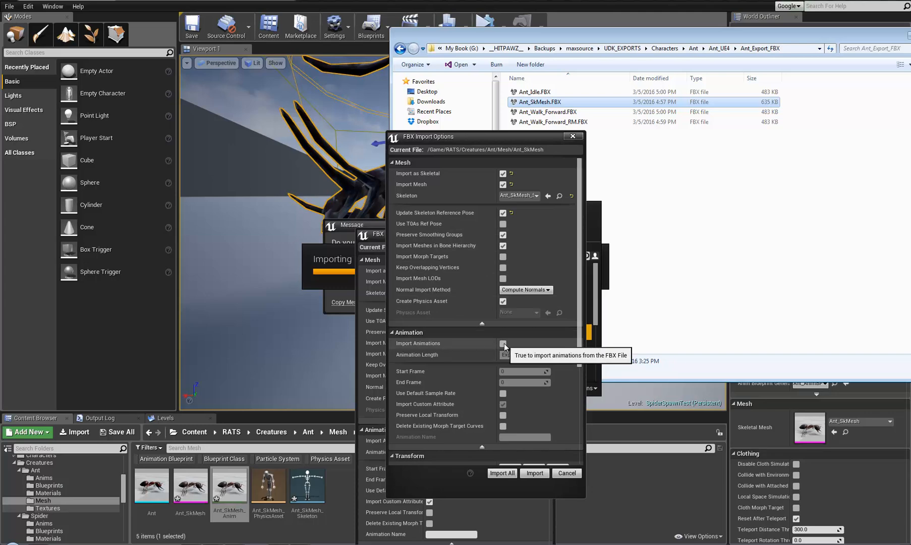
{"action": "left_click", "coordinate": [536, 474]}
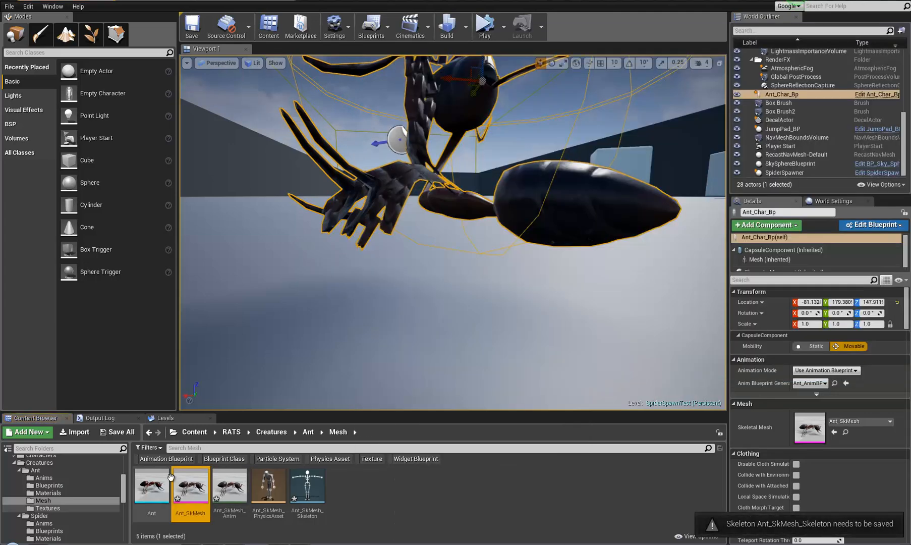
{"action": "double_click", "coordinate": [200, 487]}
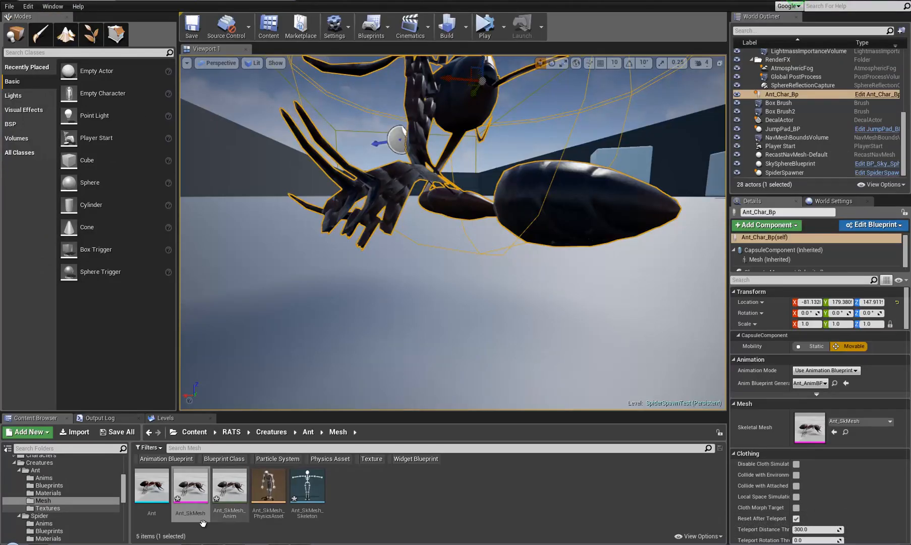
- Import Ant_Idle.FBX into Ant's Mesh folder on Ant_SkMesh_Skeleton, leaving Import Animations off, and close the import log
{"action": "left_click", "coordinate": [227, 544]}
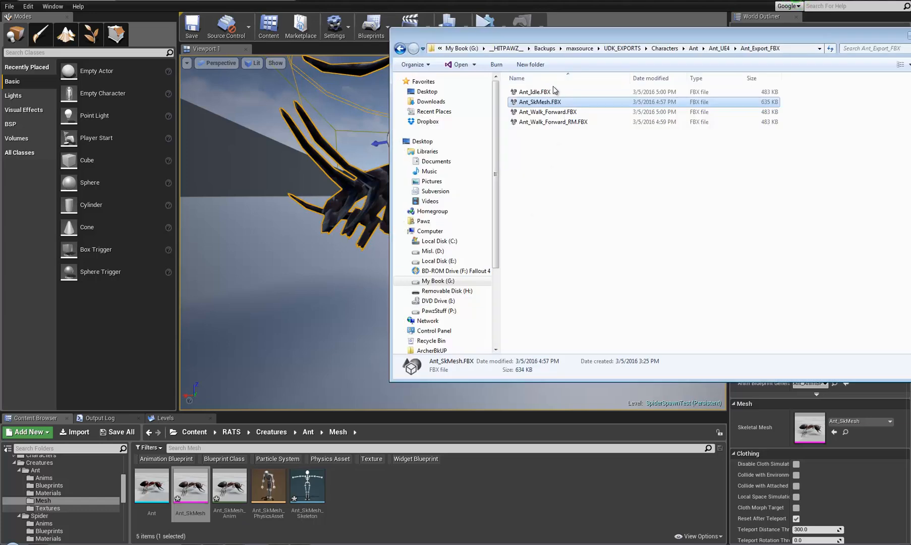
{"action": "left_click_drag", "start_coordinate": [549, 89], "coordinate": [362, 483]}
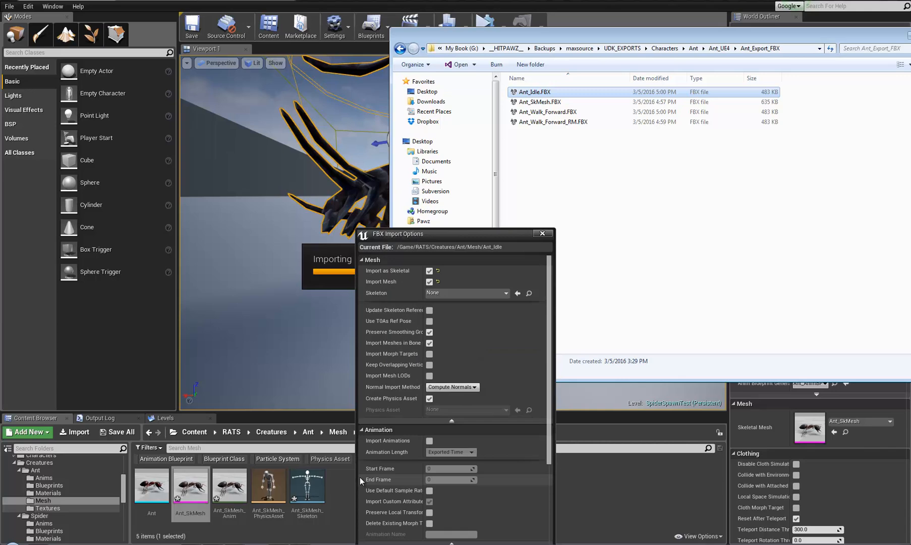
{"action": "left_click", "coordinate": [457, 295]}
{"action": "left_click", "coordinate": [455, 425]}
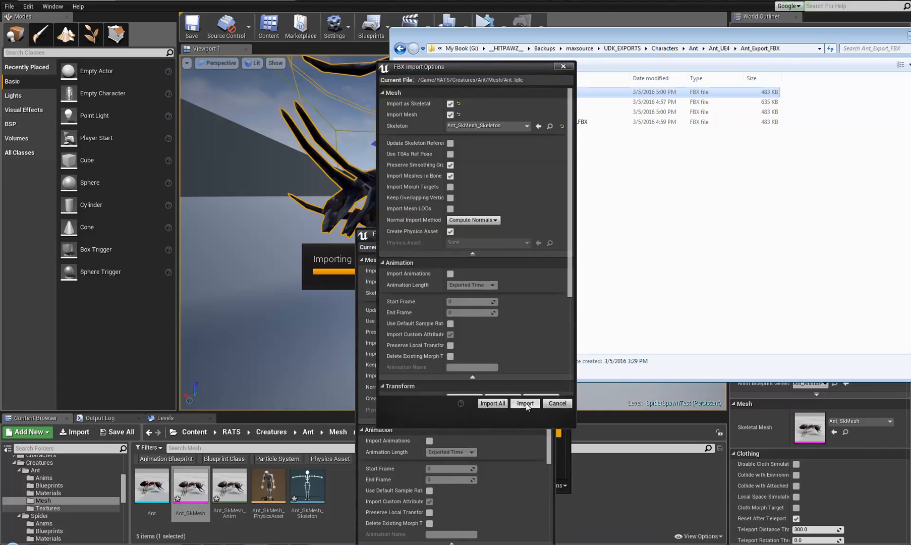
{"action": "left_click", "coordinate": [526, 404]}
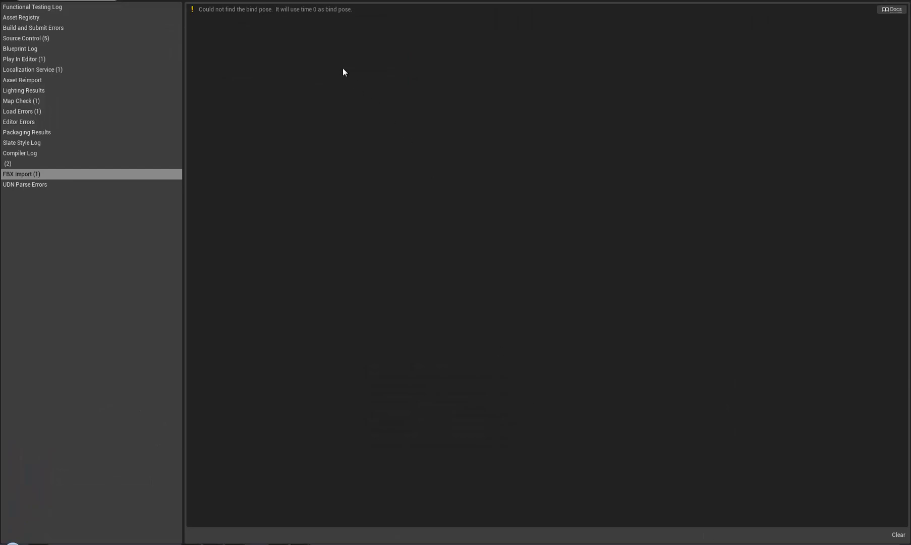
{"action": "left_click", "coordinate": [107, 1]}
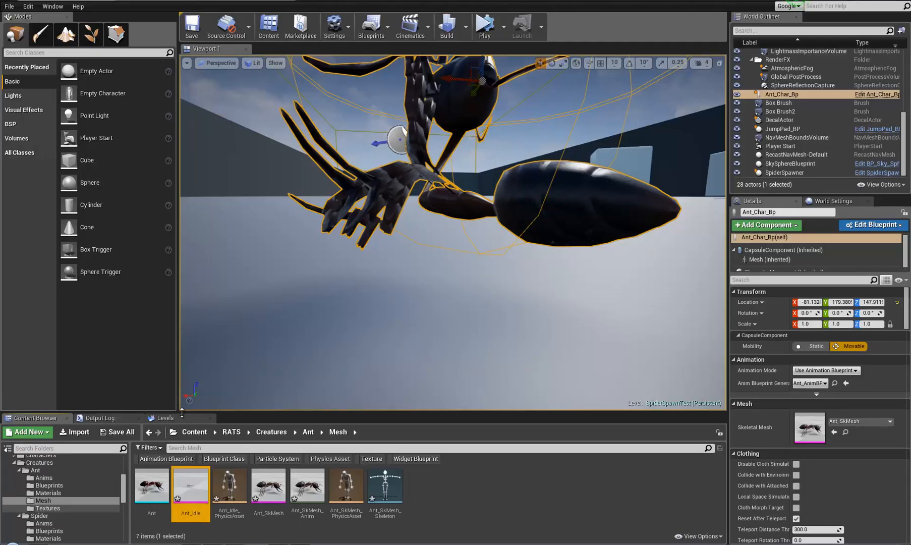
- Open the imported Ant_Idle mesh and inspect its preview and its skeleton's bone hierarchy
{"action": "double_click", "coordinate": [191, 487]}
{"action": "key", "text": "s"}
{"action": "right_click_drag", "start_coordinate": [439, 343], "coordinate": [621, 217]}
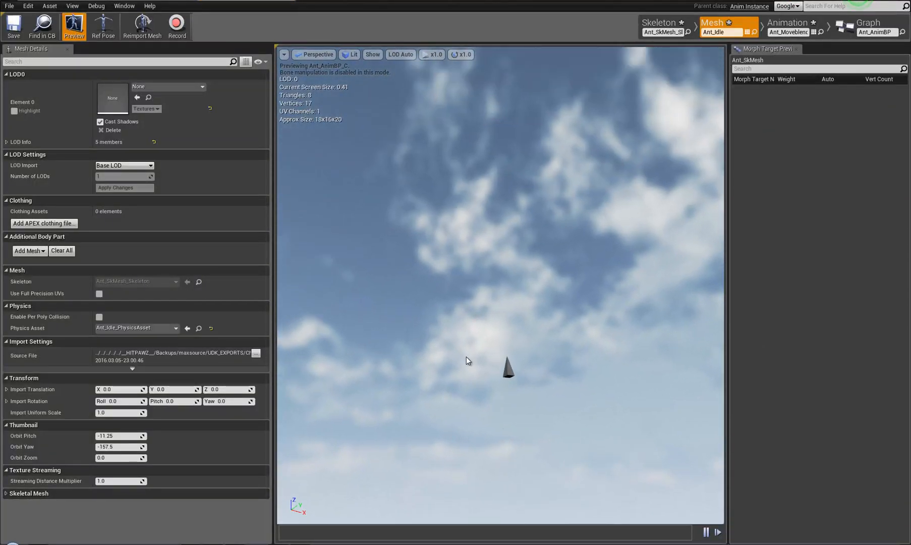
{"action": "left_click", "coordinate": [659, 26]}
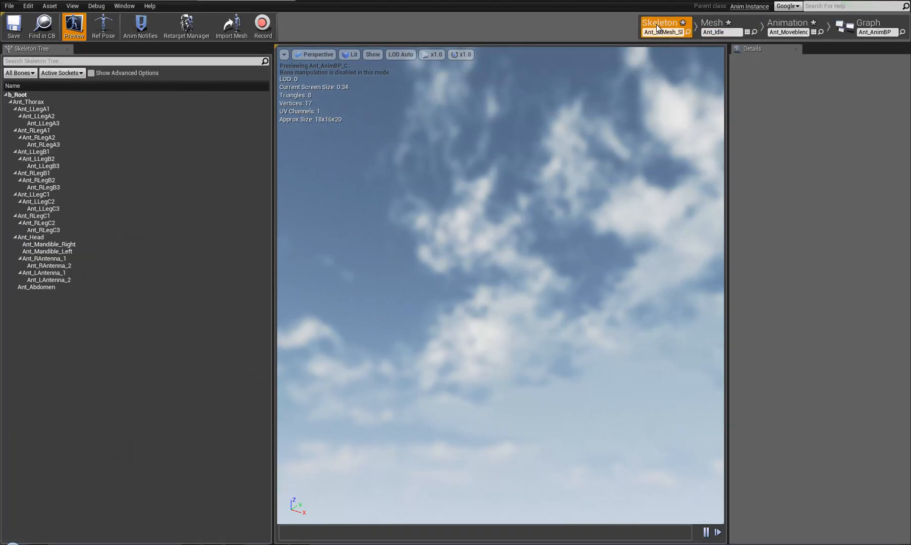
- Select the Ant_LLegA1 bone in Ant_Idle's skeleton and examine it in the preview
{"action": "left_click", "coordinate": [57, 109]}
{"action": "right_click_drag", "start_coordinate": [570, 402], "coordinate": [505, 515]}
{"action": "scroll", "coordinate": [509, 501], "scroll_direction": "up", "scroll_amount": 6}
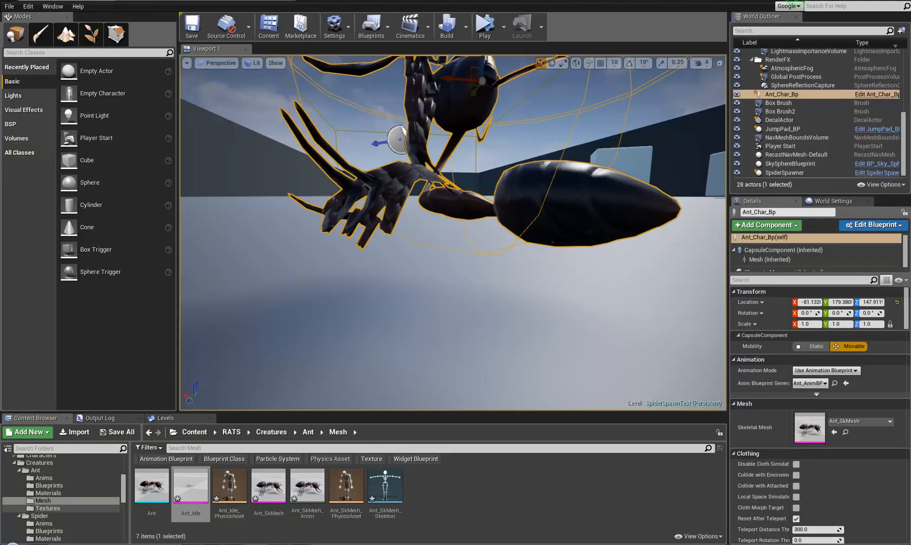
- Create a folder named Take2 inside Ant's Mesh folder, enlarging the asset browser area
{"action": "left_click", "coordinate": [52, 501]}
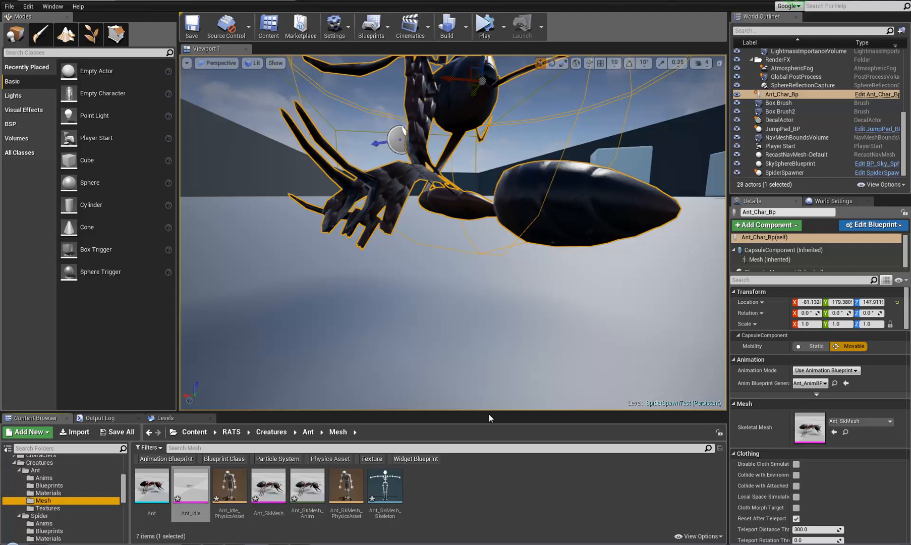
{"action": "left_click_drag", "start_coordinate": [494, 412], "coordinate": [494, 344]}
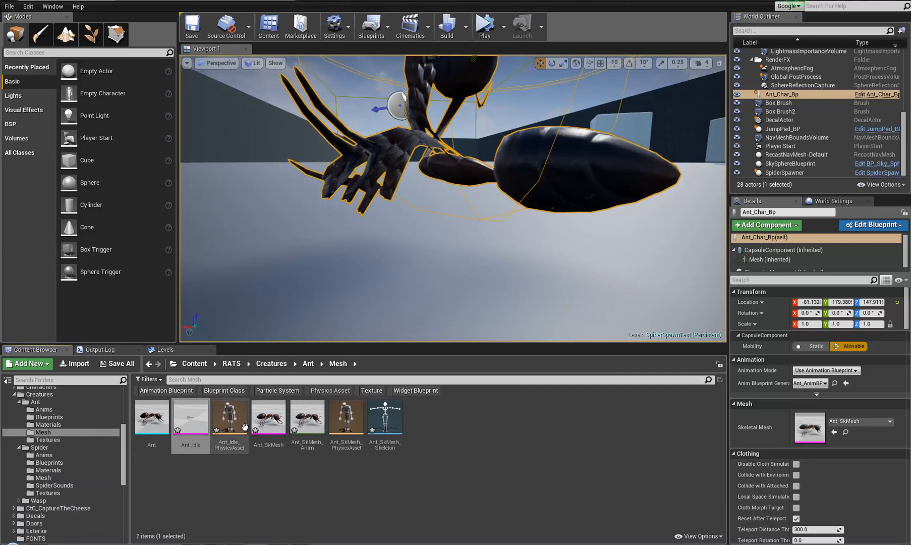
{"action": "mouse_move", "coordinate": [197, 432]}
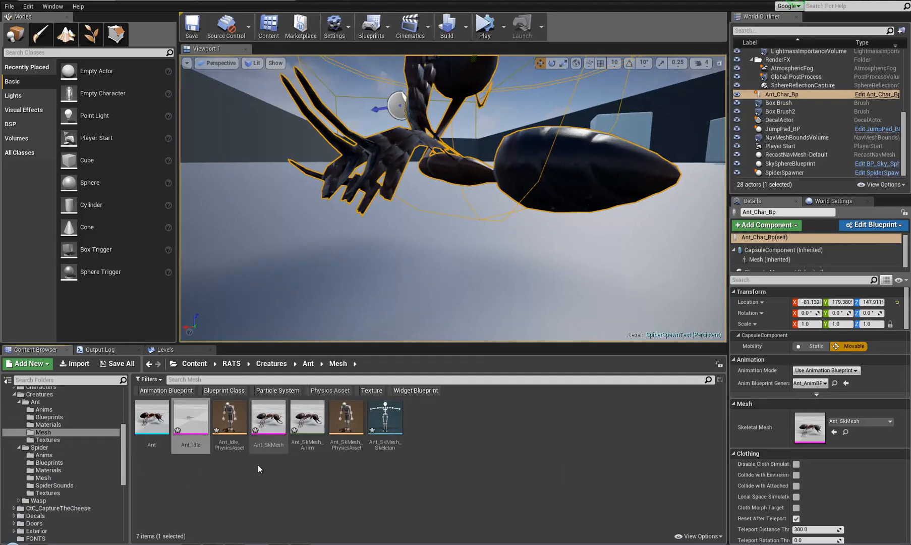
{"action": "right_click", "coordinate": [55, 433]}
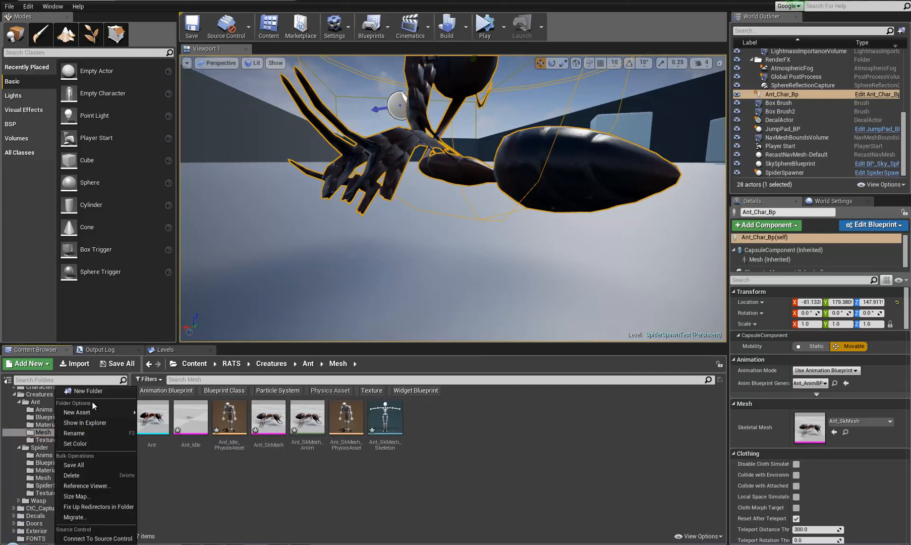
{"action": "left_click", "coordinate": [95, 386]}
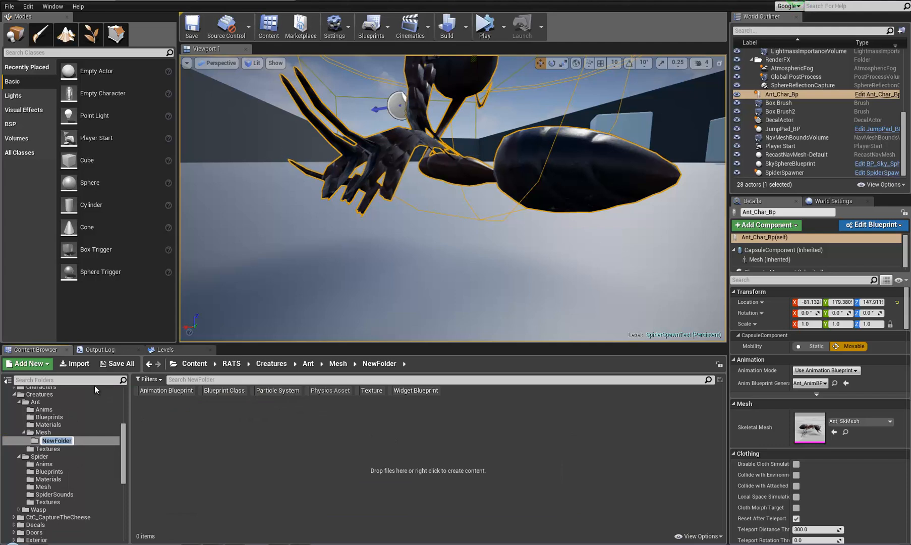
{"action": "type", "text": "Take2"}
{"action": "key", "text": "Return"}
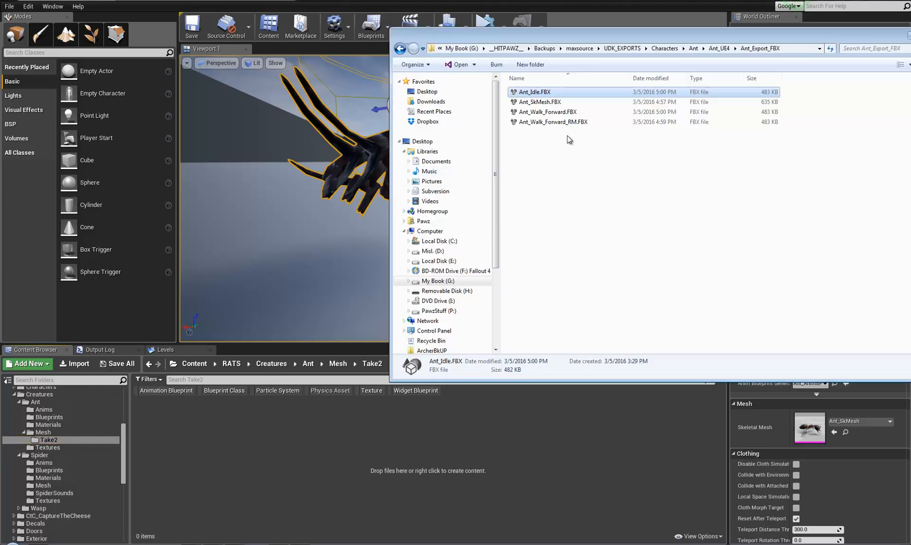
{"action": "left_click_drag", "start_coordinate": [568, 139], "coordinate": [235, 421]}
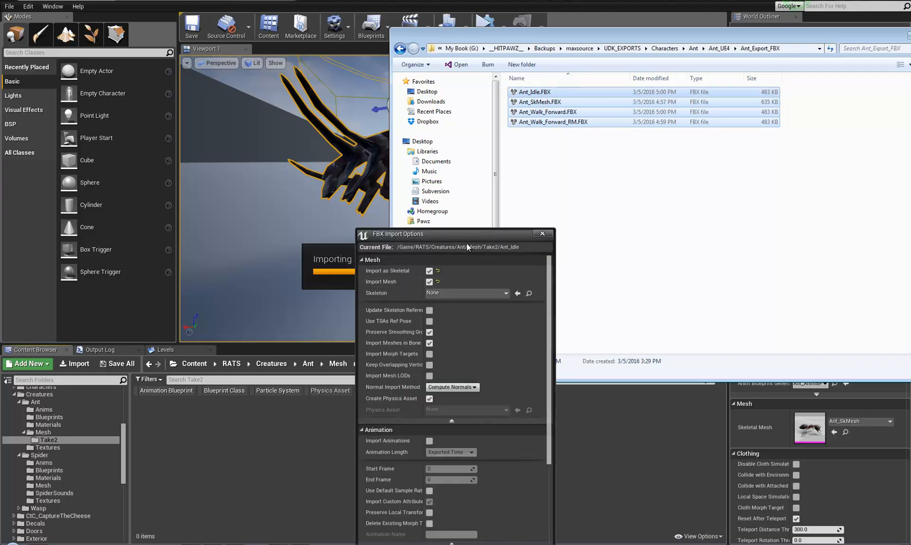
{"action": "left_click_drag", "start_coordinate": [469, 235], "coordinate": [522, 120]}
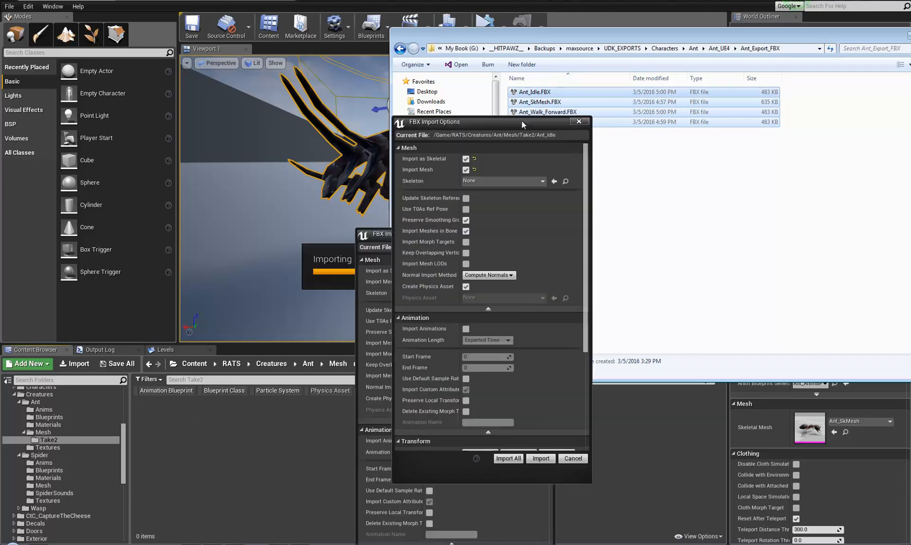
{"action": "left_click", "coordinate": [573, 459]}
- Import Ant_SkMesh.FBX into the Take2 folder with Skeleton set to None and Import Animations off
{"action": "key", "text": "alt+Tab"}
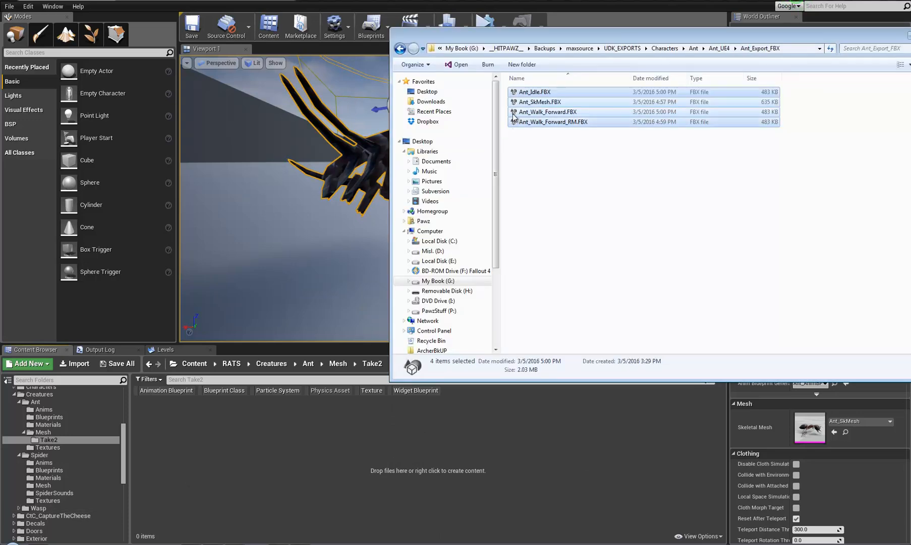
{"action": "left_click", "coordinate": [538, 102]}
{"action": "left_click_drag", "start_coordinate": [552, 103], "coordinate": [245, 435]}
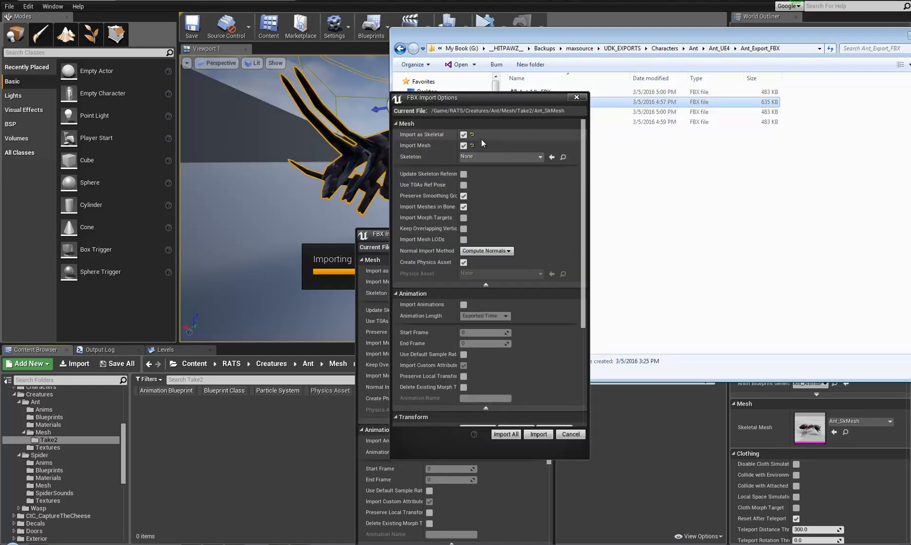
{"action": "left_click", "coordinate": [538, 435]}
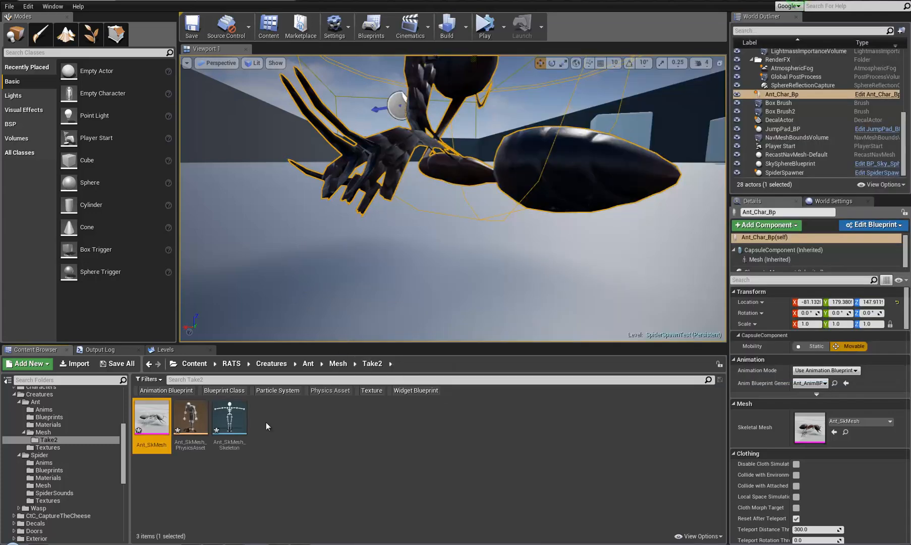
- Import Ant_Idle.FBX into Take2 on the Ant_SkMesh_Skeleton stored there, close the import log and open the resulting mesh
{"action": "key", "text": "alt+Tab"}
{"action": "left_click", "coordinate": [542, 94]}
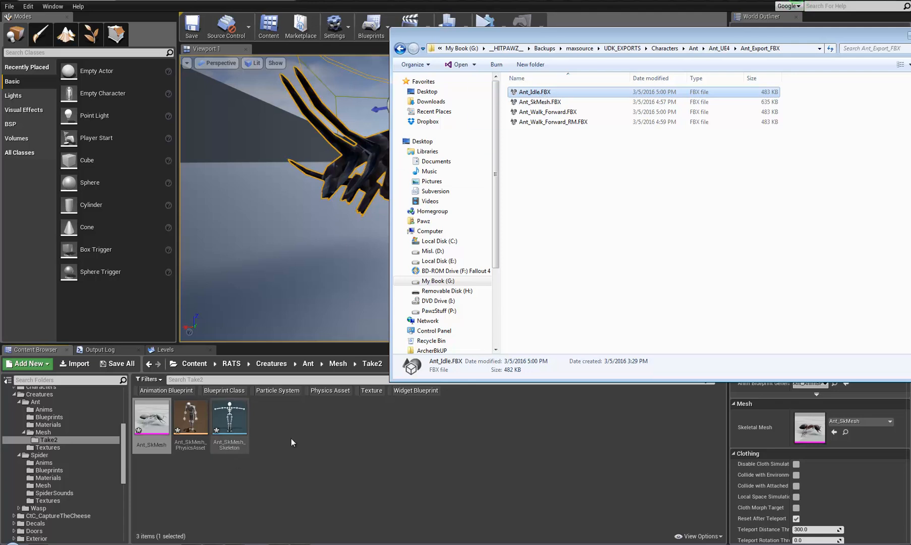
{"action": "left_click_drag", "start_coordinate": [301, 425], "coordinate": [301, 425]}
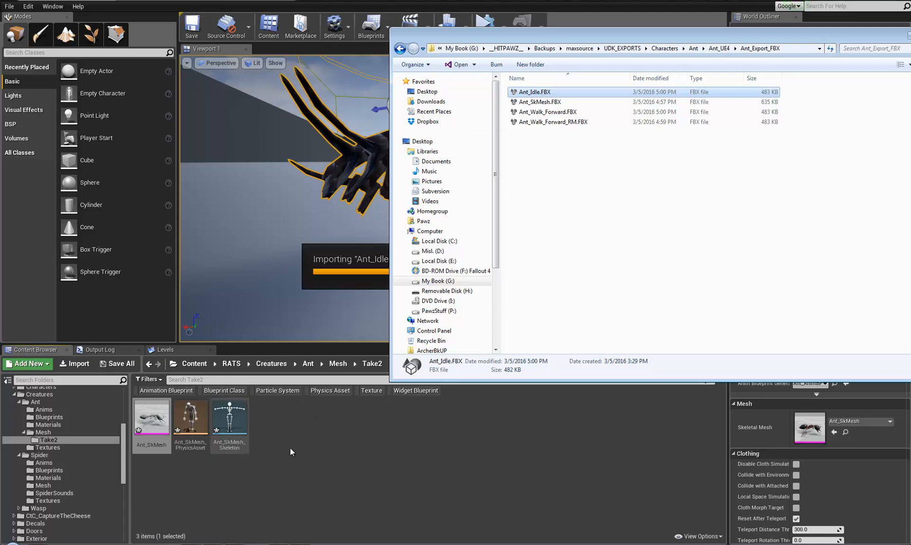
{"action": "left_click_drag", "start_coordinate": [501, 232], "coordinate": [544, 120]}
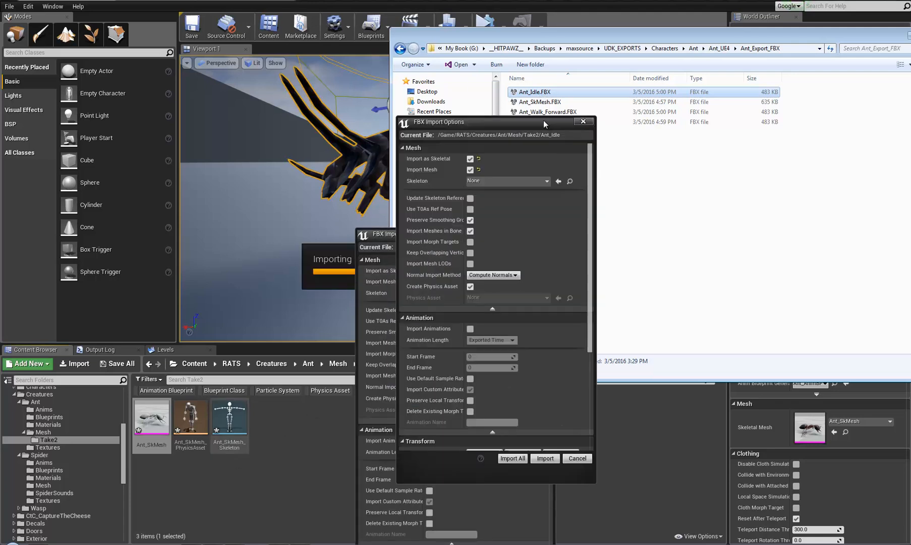
{"action": "left_click", "coordinate": [548, 181]}
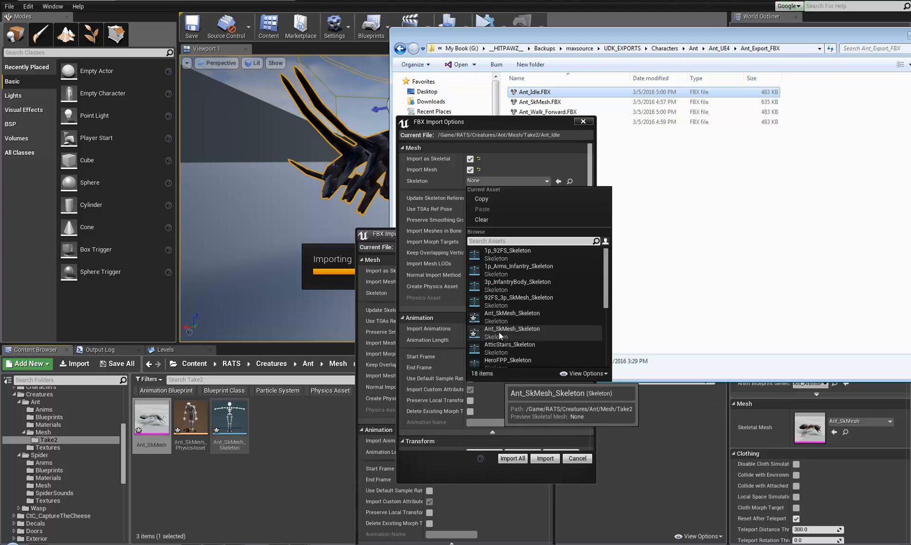
{"action": "left_click", "coordinate": [499, 332]}
{"action": "left_click", "coordinate": [542, 459]}
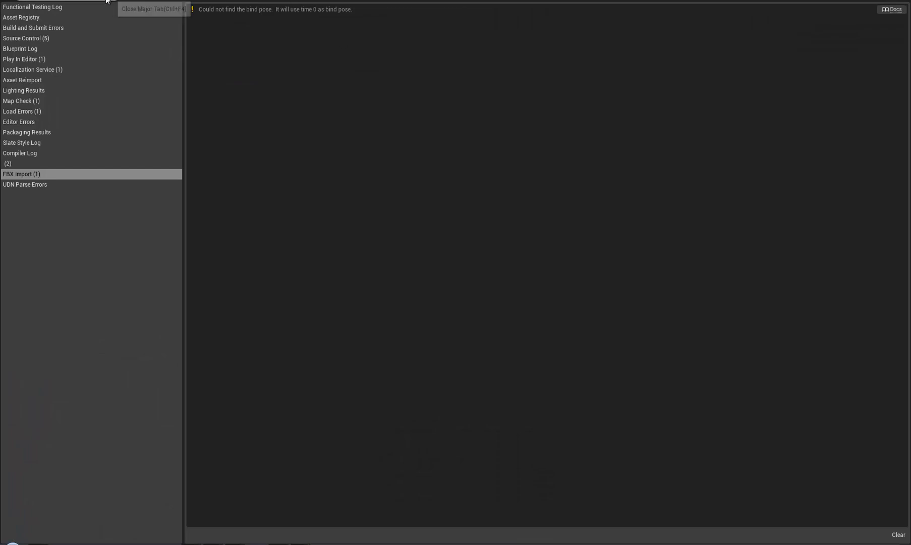
{"action": "left_click", "coordinate": [116, 3]}
{"action": "double_click", "coordinate": [160, 419]}
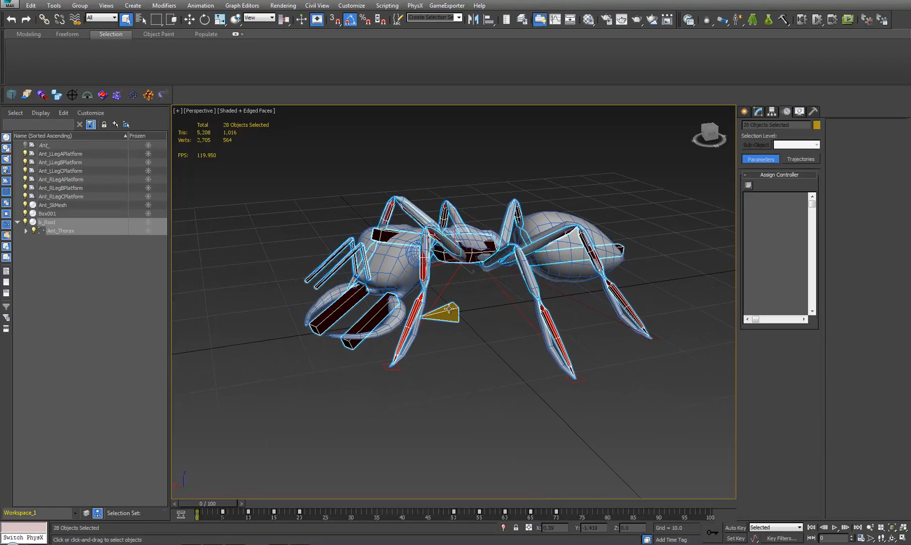
- In 3ds Max, export the selected b_Root hierarchy over Ant_Idle.FBX with Animation and Bake Animation on for frames 0 to 100
{"action": "key", "text": "ctrl+z"}
{"action": "left_click", "coordinate": [26, 94]}
{"action": "double_click", "coordinate": [283, 180]}
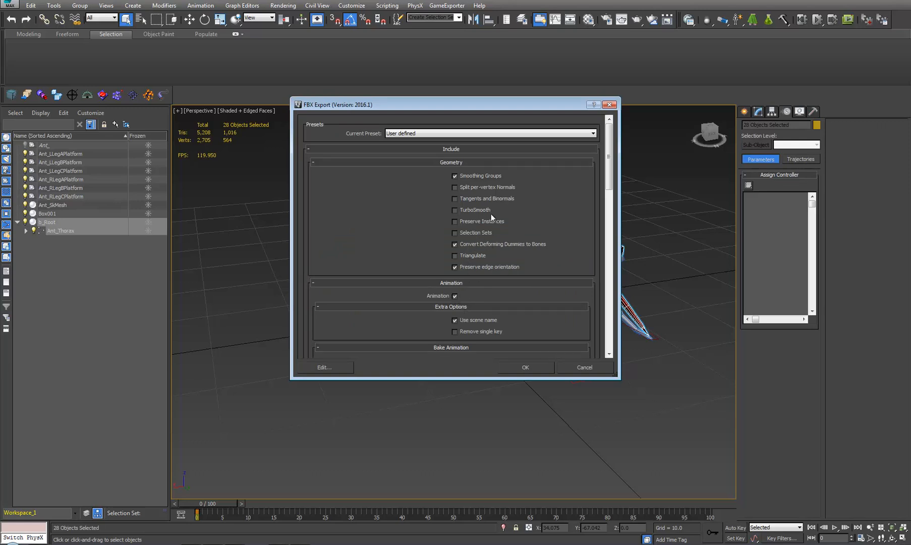
{"action": "scroll", "coordinate": [490, 305], "scroll_direction": "down", "scroll_amount": 5}
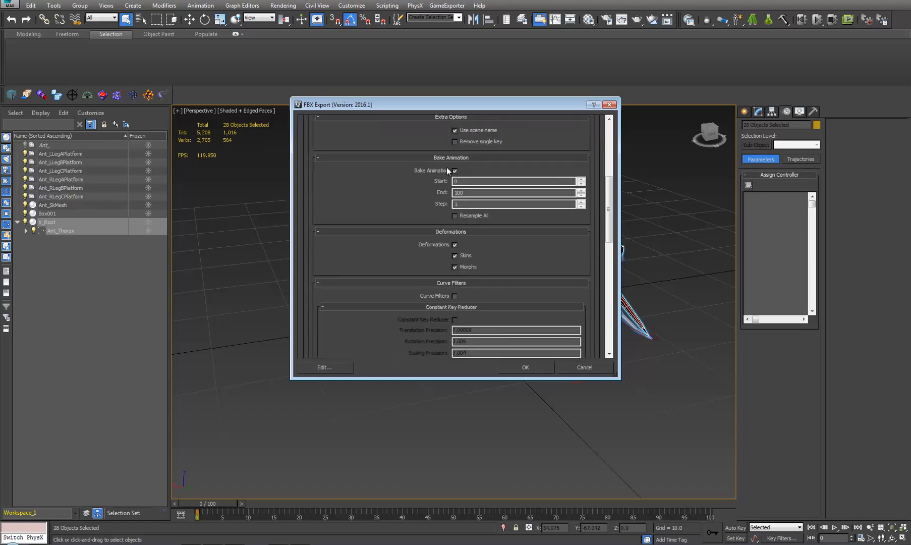
{"action": "scroll", "coordinate": [400, 279], "scroll_direction": "down", "scroll_amount": 10}
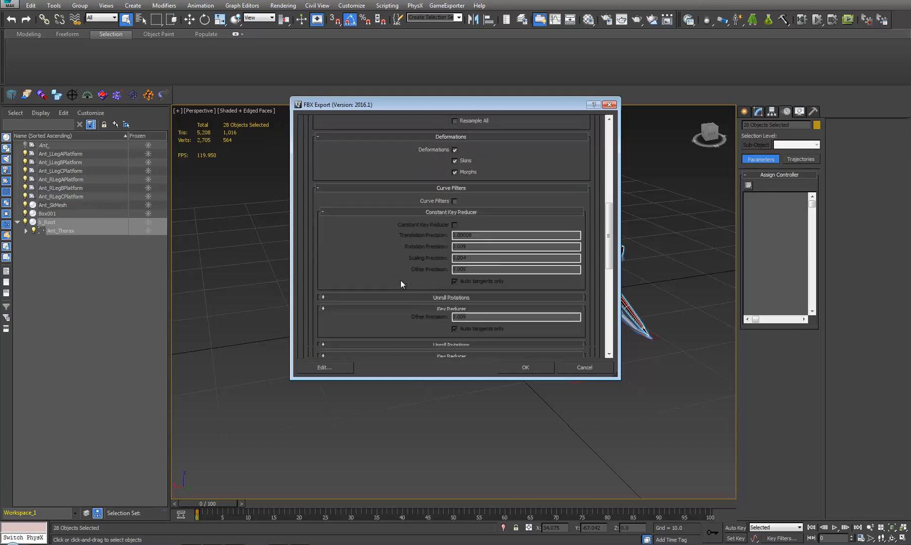
{"action": "scroll", "coordinate": [446, 245], "scroll_direction": "down", "scroll_amount": 5}
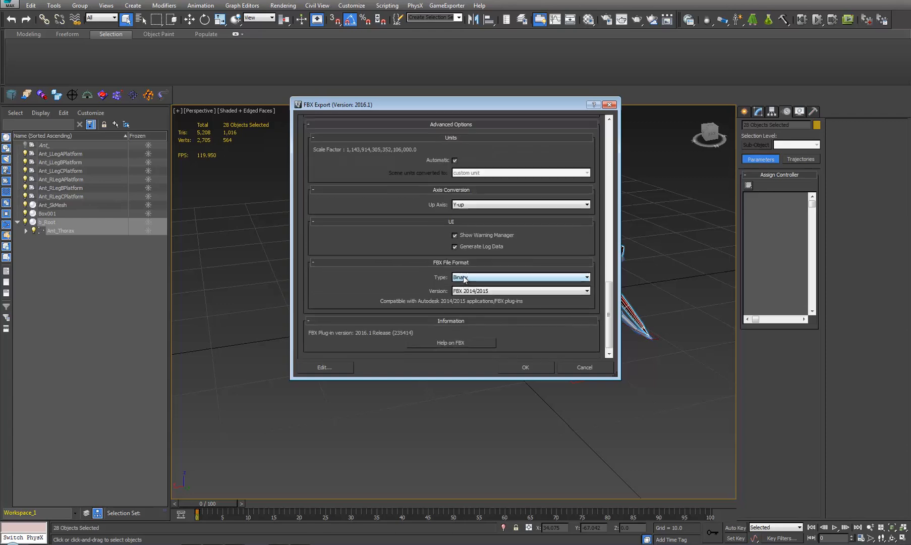
{"action": "left_click", "coordinate": [523, 366]}
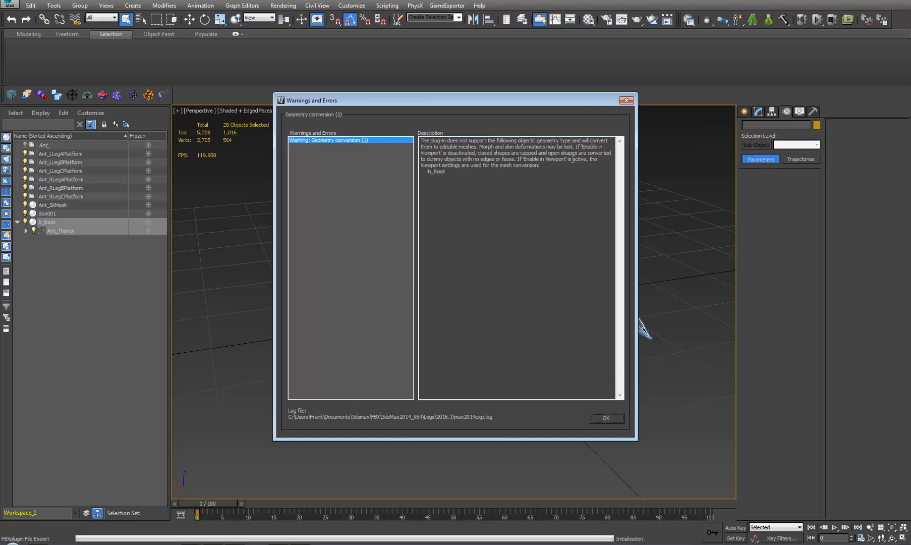
{"action": "left_click", "coordinate": [608, 418]}
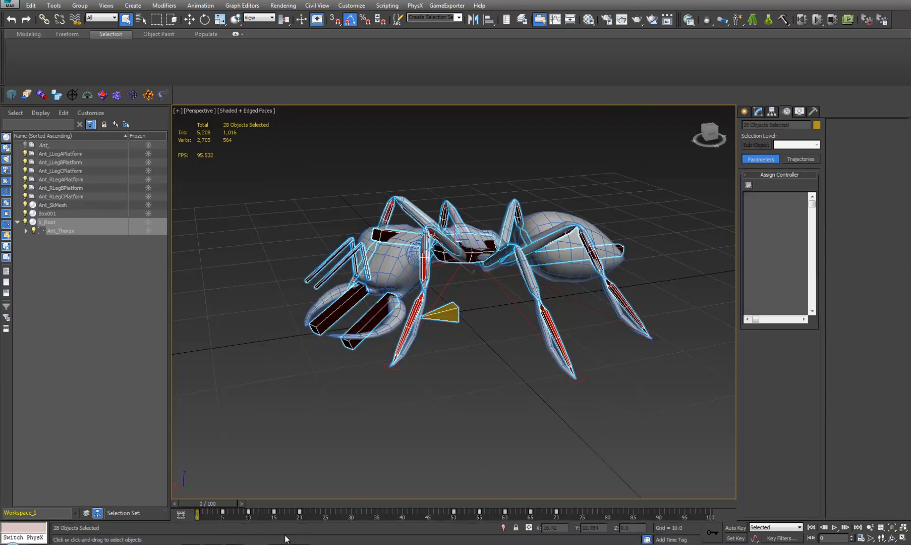
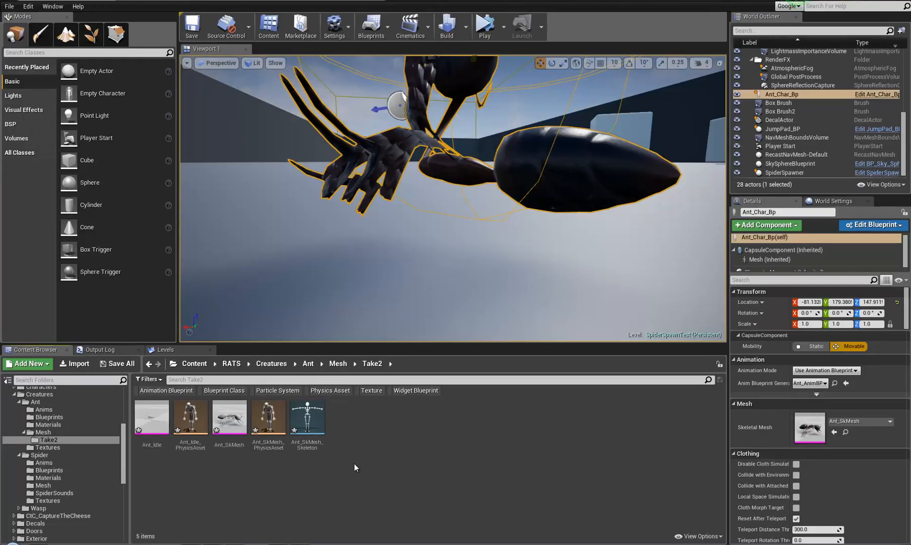
- In Unreal Engine, force-delete all the imported Ant_Idle and Ant_SkMesh assets from the Take2 folder
{"action": "left_click", "coordinate": [141, 416]}
{"action": "left_click", "coordinate": [308, 418], "text": "shift"}
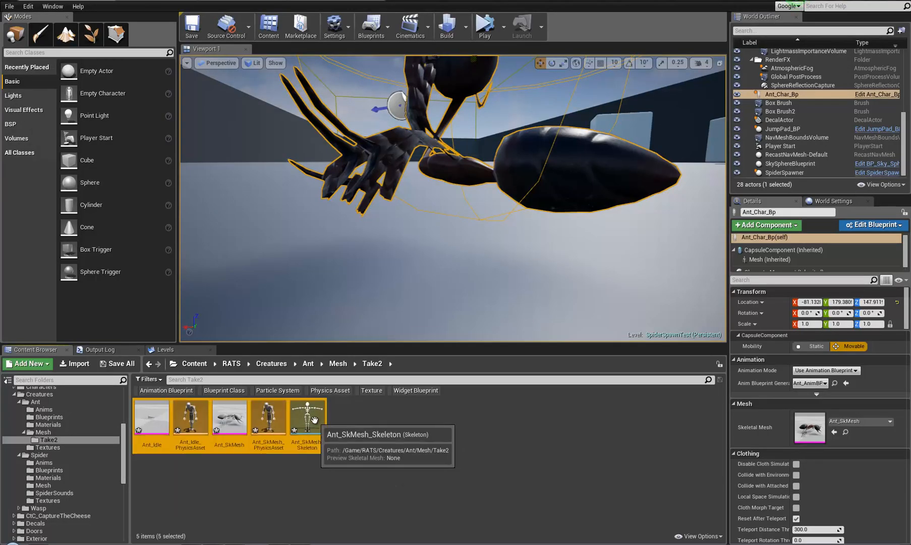
{"action": "key", "text": "Delete"}
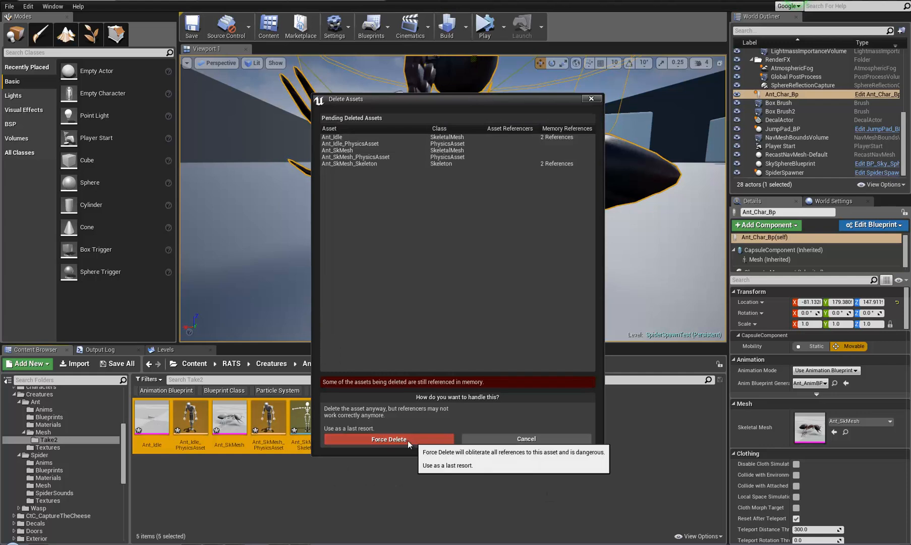
{"action": "left_click", "coordinate": [419, 441]}
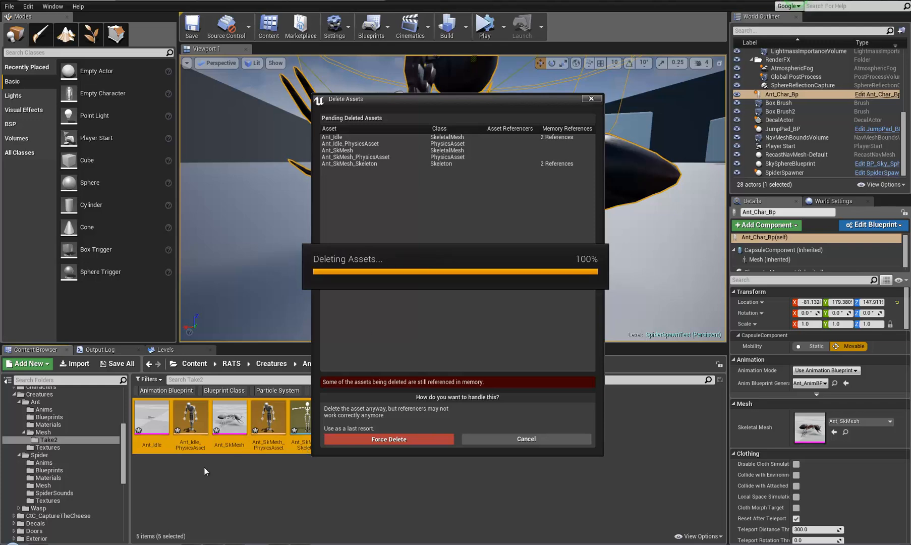
- Import Ant_SkMesh.FBX again into the emptied Take2 folder, leaving Skeleton at None and Import Animations off
{"action": "left_click", "coordinate": [66, 543]}
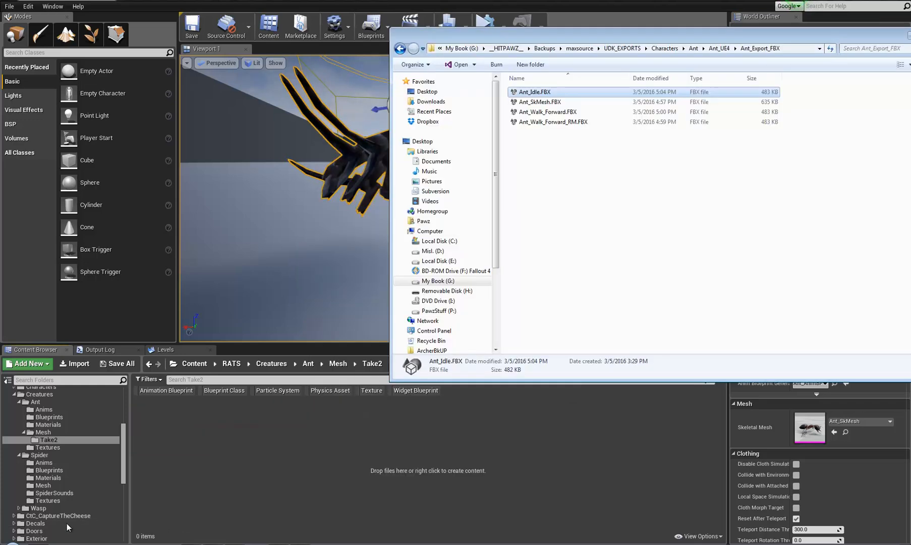
{"action": "left_click", "coordinate": [527, 102]}
{"action": "left_click_drag", "start_coordinate": [547, 105], "coordinate": [187, 424]}
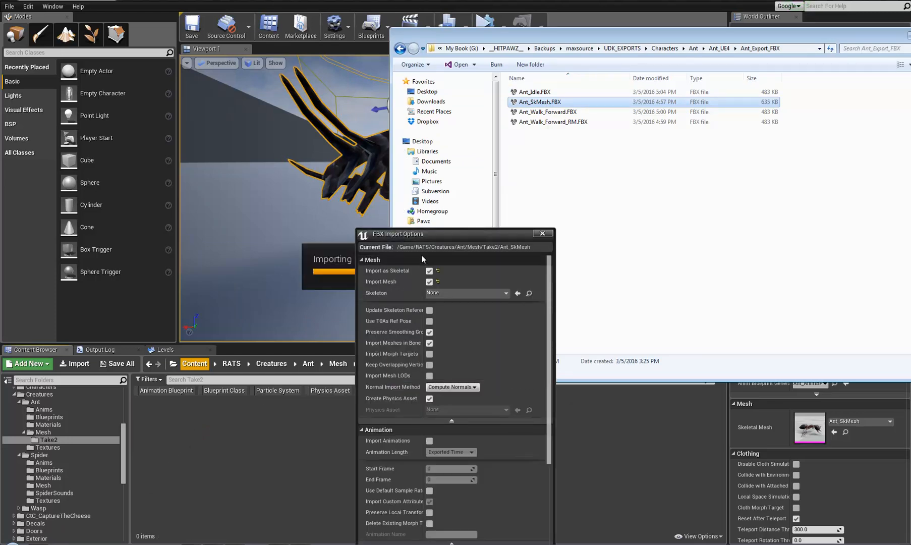
{"action": "left_click_drag", "start_coordinate": [459, 235], "coordinate": [456, 85]}
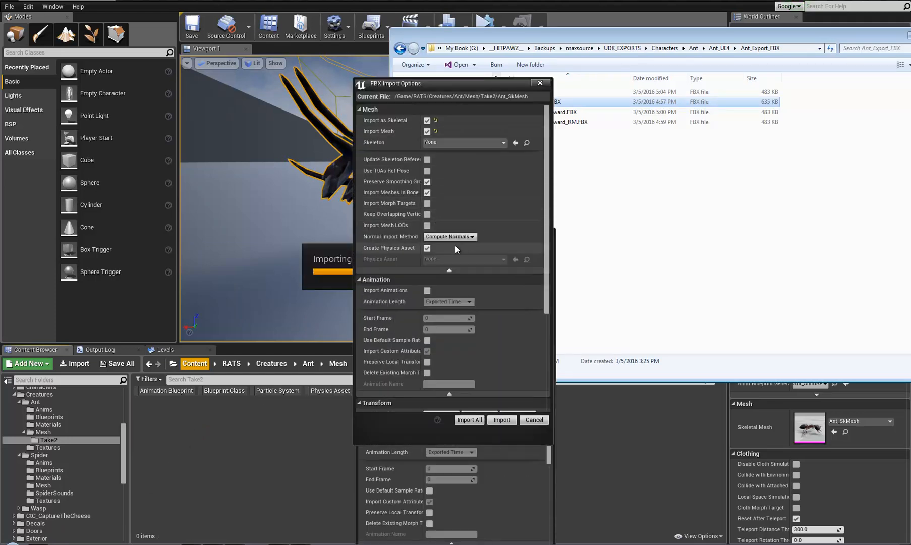
{"action": "left_click", "coordinate": [502, 420]}
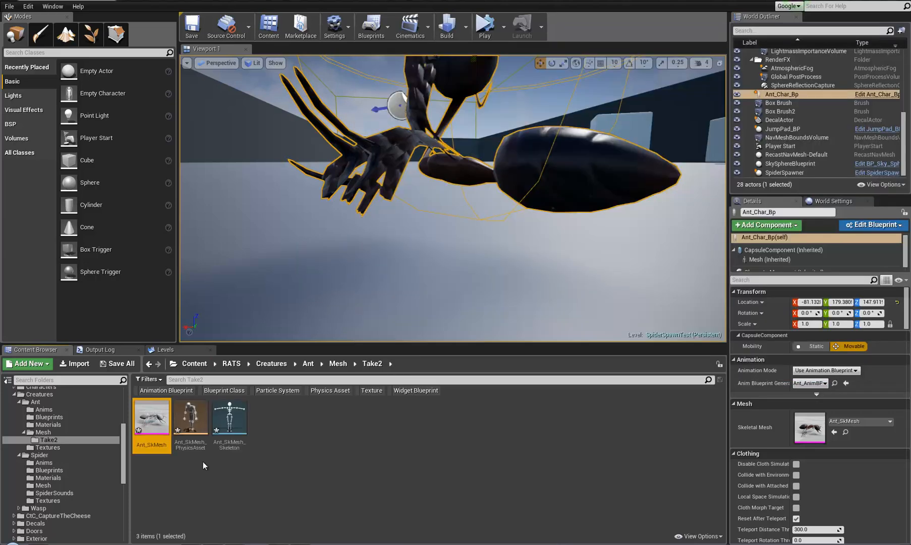
{"action": "left_click", "coordinate": [203, 462]}
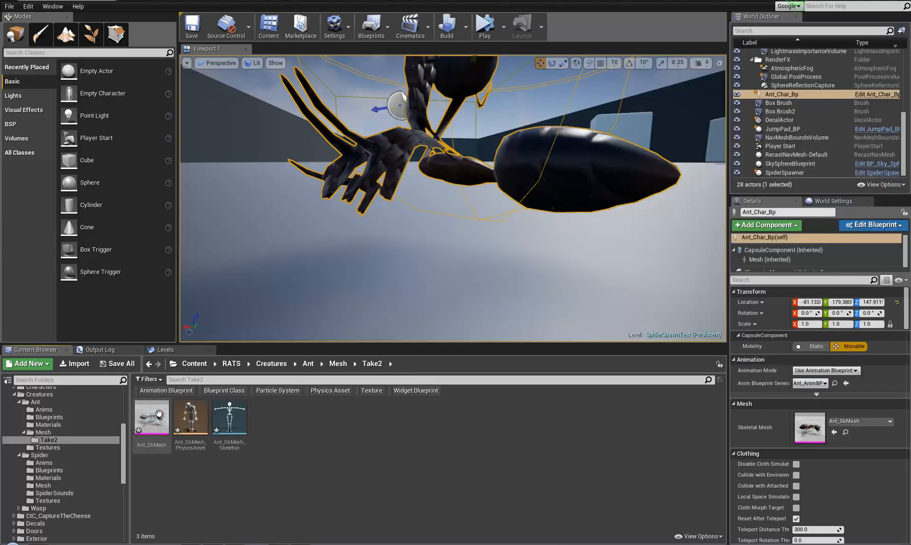
- Open Take2's Ant_SkMesh and examine its skeleton's bone hierarchy, selecting the b_Root bone
{"action": "double_click", "coordinate": [156, 411]}
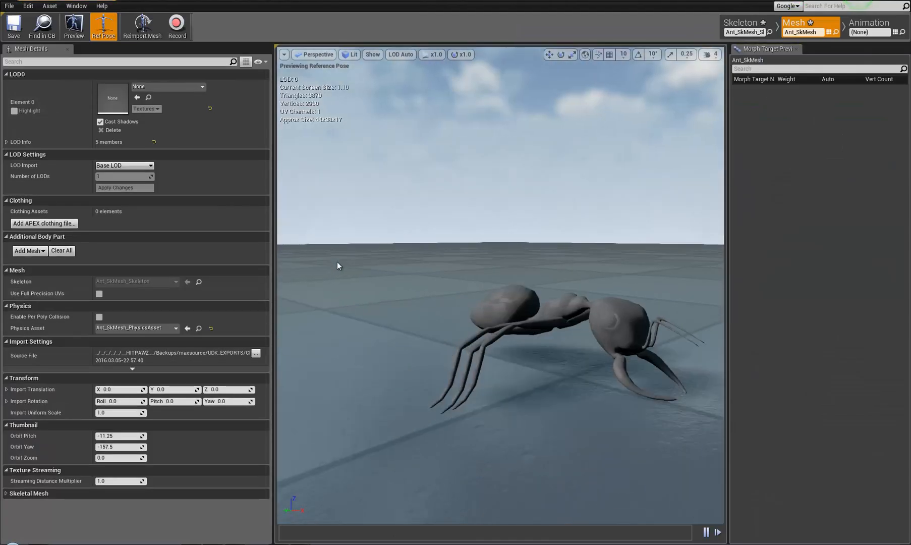
{"action": "left_click", "coordinate": [742, 23]}
{"action": "left_click", "coordinate": [21, 94]}
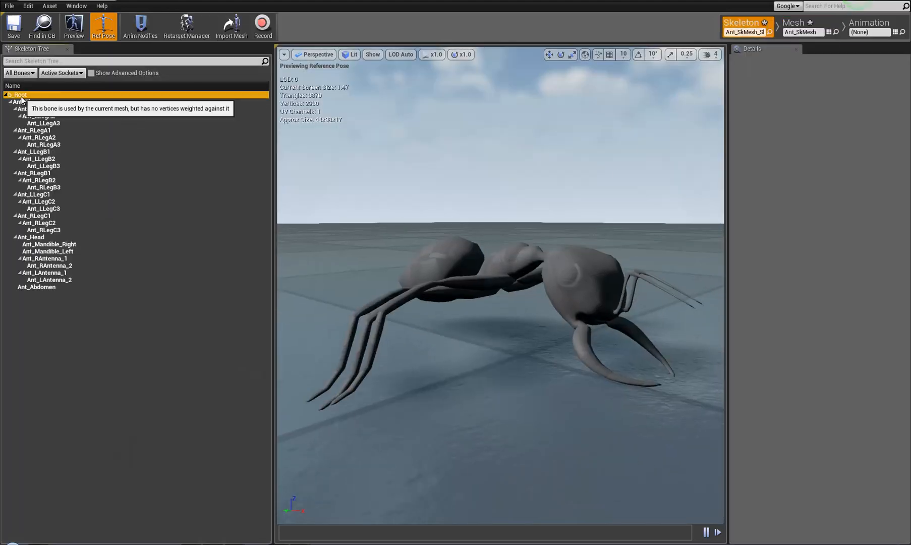
- Examine the b_Root, Ant_Thorax and Ant_LLegA1 bones up close in the ant's skeleton preview
{"action": "key", "text": "f"}
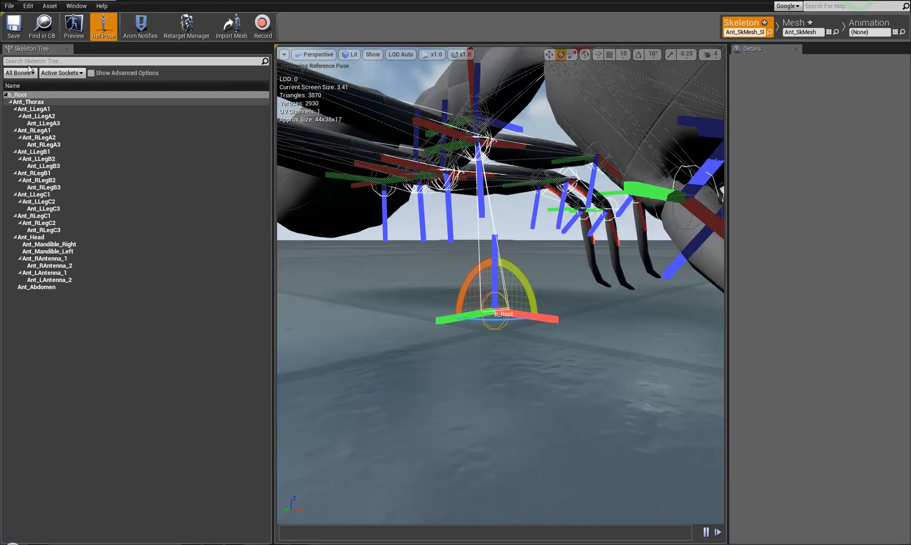
{"action": "left_click", "coordinate": [28, 101]}
{"action": "key", "text": "f"}
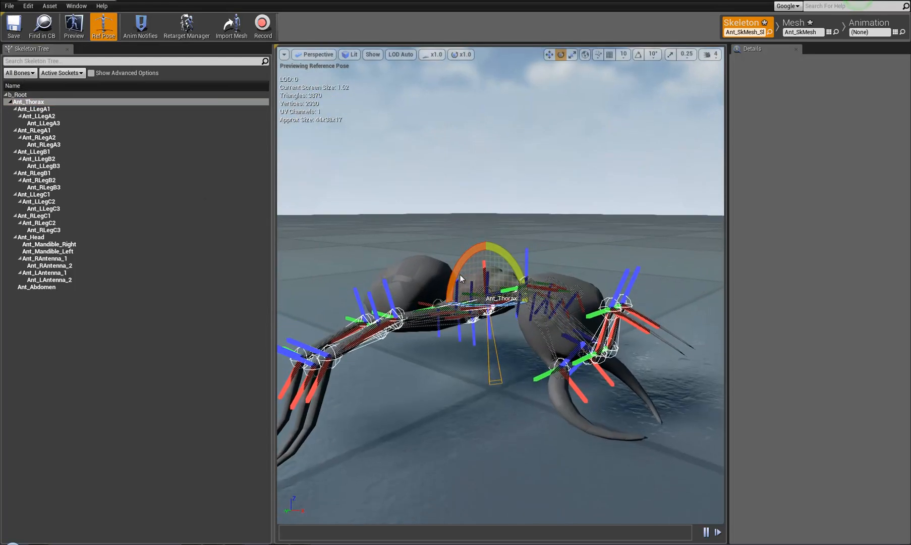
{"action": "left_click", "coordinate": [34, 108]}
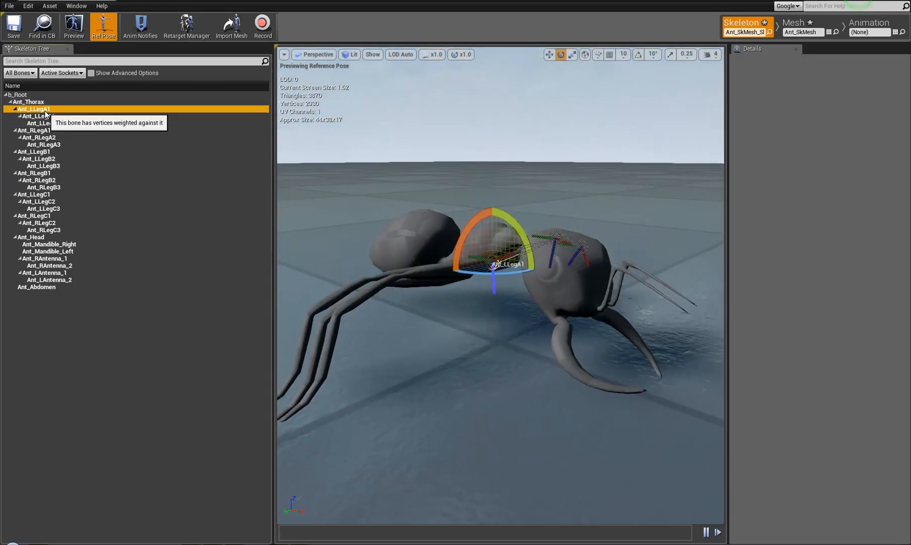
{"action": "mouse_move", "coordinate": [514, 270]}
{"action": "left_mouse_down", "text": "alt"}
{"action": "mouse_move", "coordinate": [405, 266]}
{"action": "mouse_move", "coordinate": [480, 292]}
{"action": "mouse_move", "coordinate": [531, 270]}
{"action": "mouse_move", "coordinate": [541, 280]}
{"action": "mouse_move", "coordinate": [524, 286]}
{"action": "left_mouse_up", "text": "alt"}
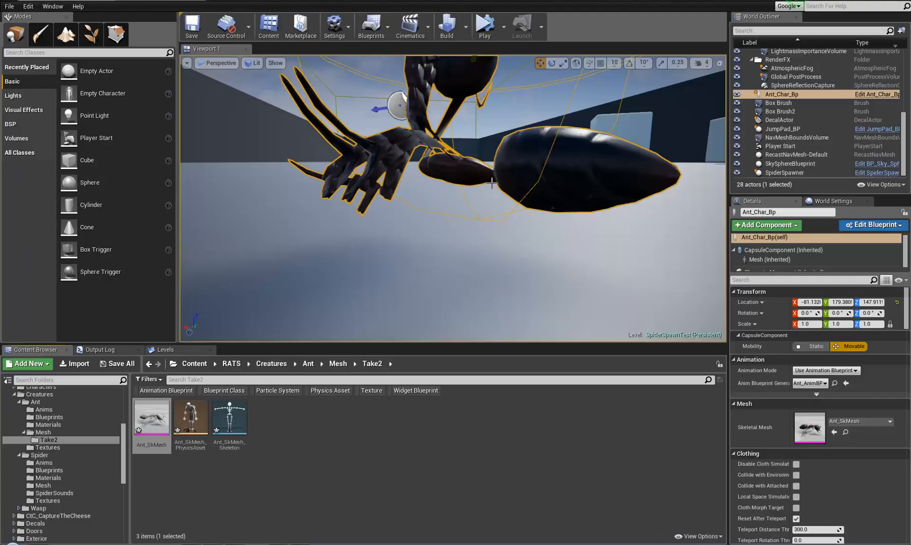
- Delete the Ant_Char_Bp actor from the SpiderSpawnTest level
{"action": "scroll", "coordinate": [438, 223], "scroll_direction": "down", "scroll_amount": 5}
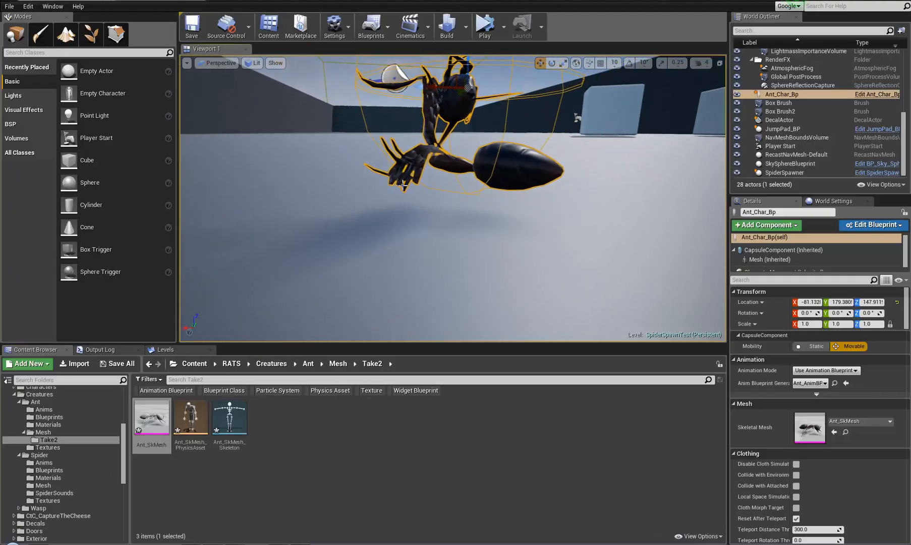
{"action": "key", "text": "Delete"}
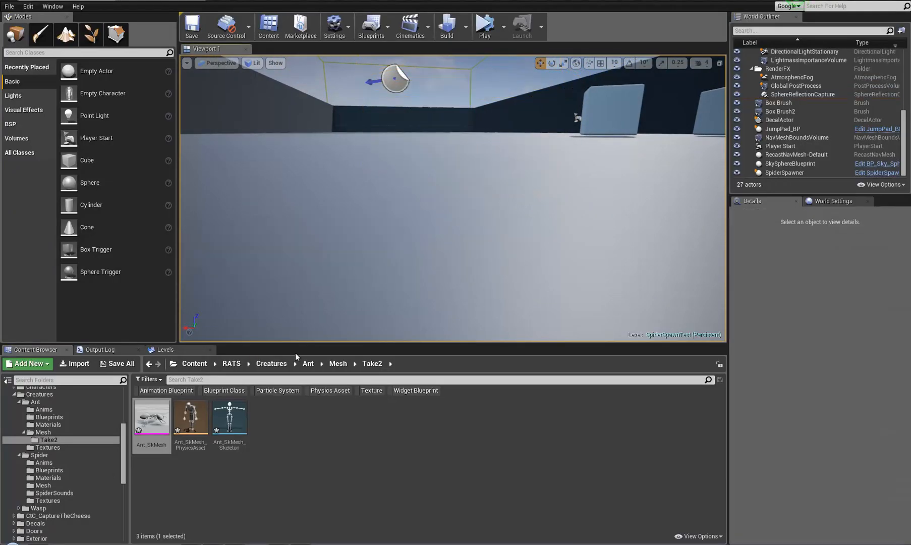
- Select Ant_Idle.FBX in the Ant_Export_FBX folder, check the Ant_UE4_Idle scene in 3ds Max, and return to Unreal Engine
{"action": "key", "text": "alt+Tab"}
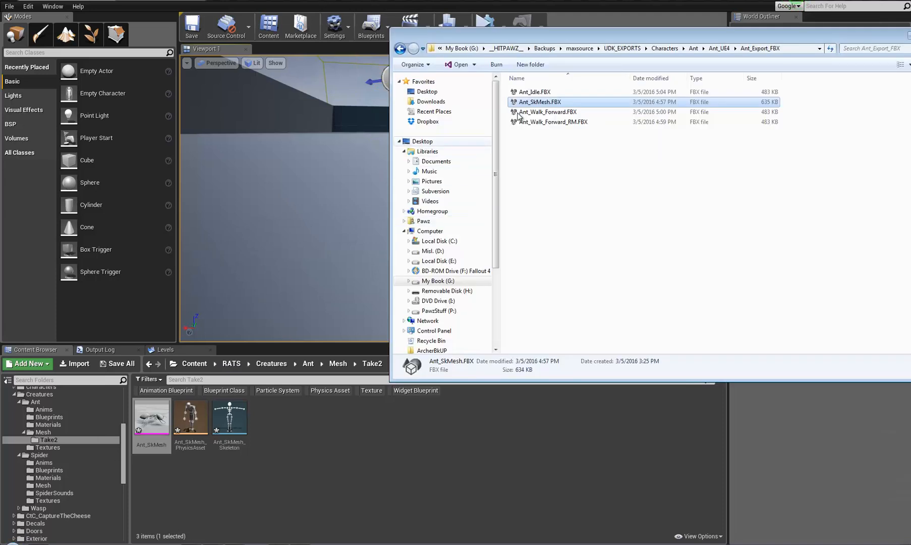
{"action": "left_click", "coordinate": [530, 94]}
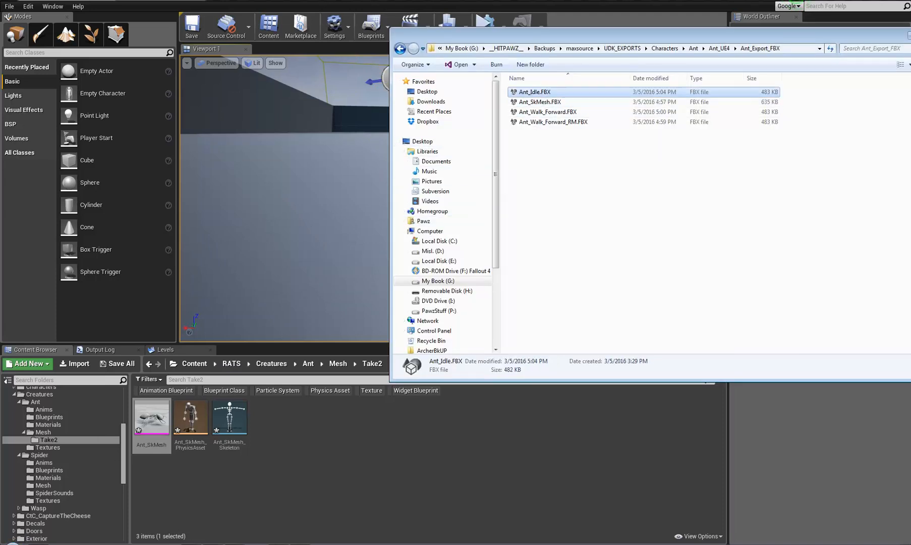
{"action": "mouse_move", "coordinate": [212, 544]}
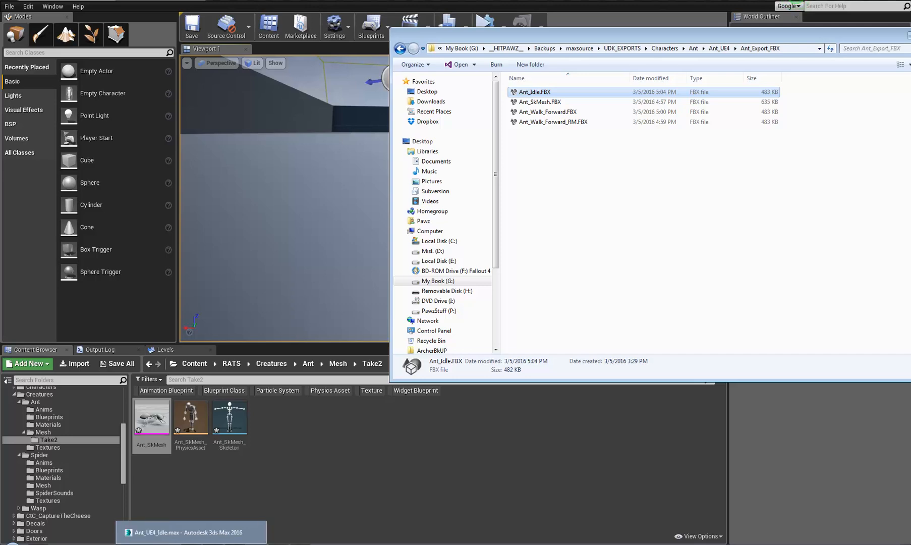
{"action": "left_click", "coordinate": [191, 533]}
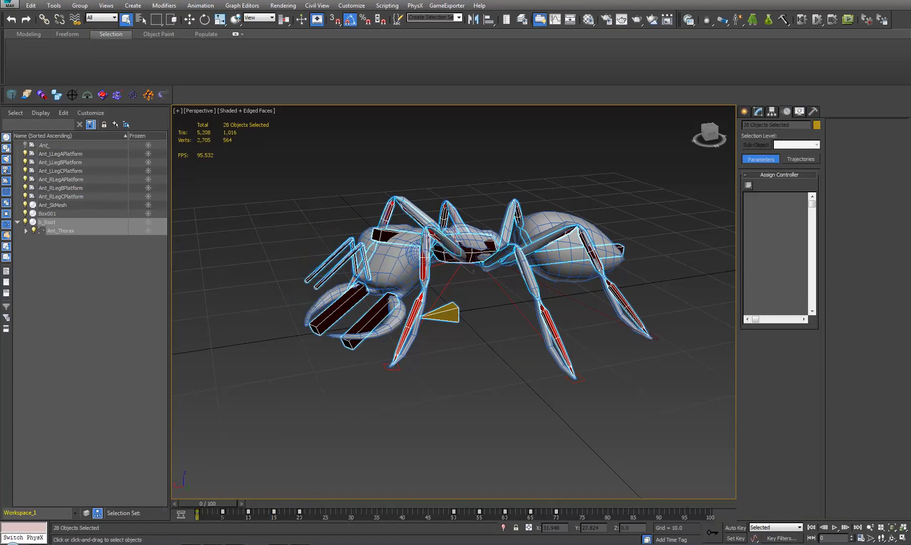
{"action": "key", "text": "alt+Tab"}
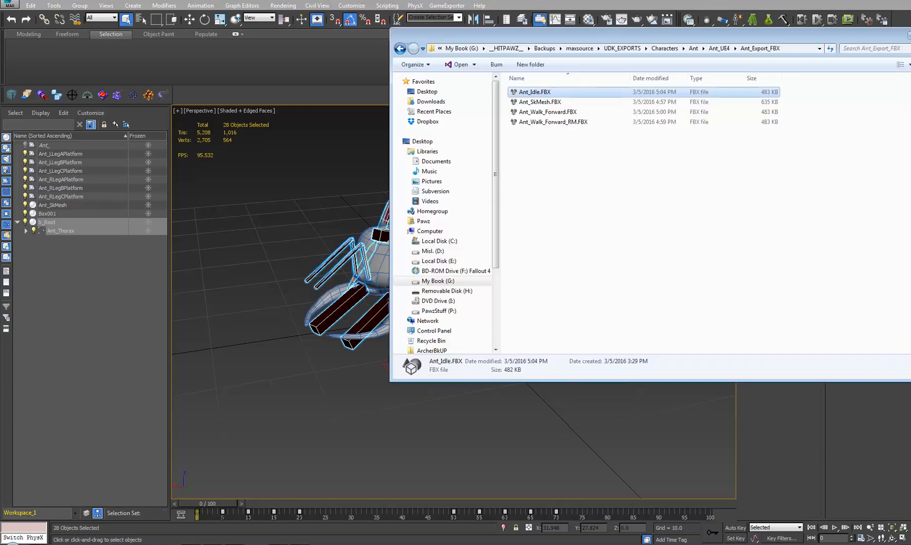
{"action": "left_click", "coordinate": [202, 544]}
{"action": "left_click", "coordinate": [87, 544]}
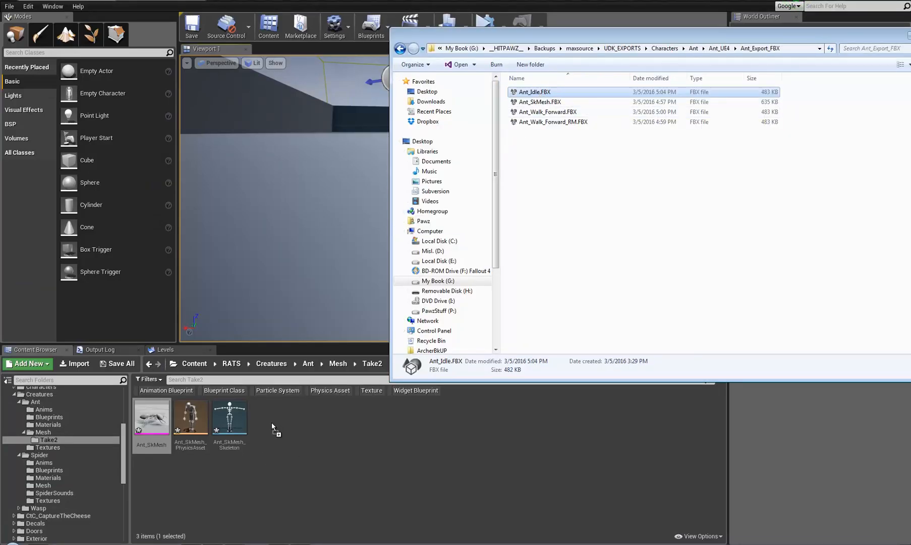
- Import Ant_Idle.FBX into Take2 with Take2's Ant_SkMesh_Skeleton, leaving Import Mesh on and Import Animations off, and dismiss the import log
{"action": "left_click_drag", "start_coordinate": [271, 423], "coordinate": [271, 422]}
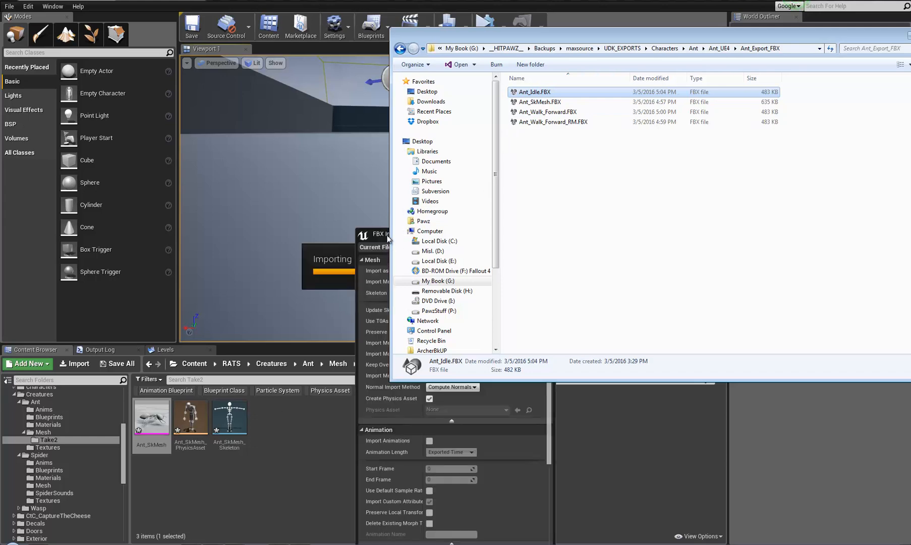
{"action": "left_click", "coordinate": [487, 216]}
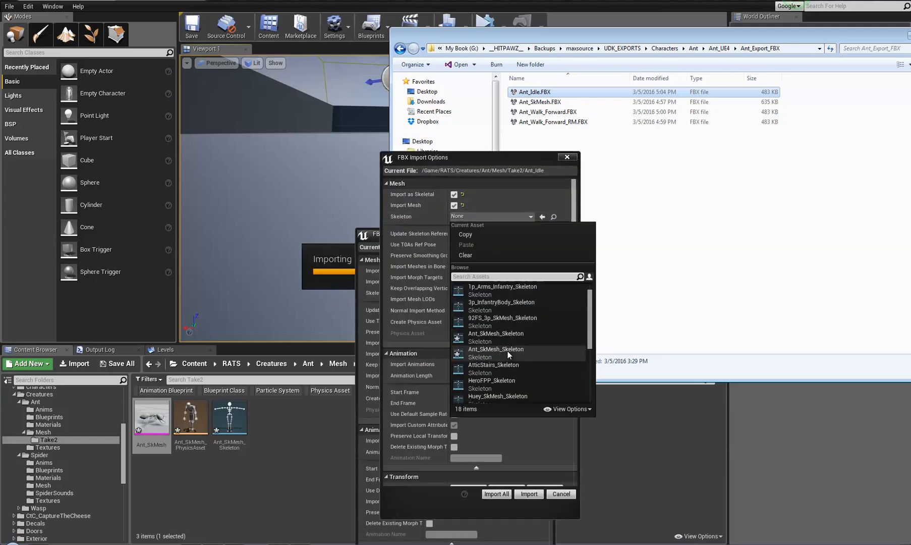
{"action": "mouse_move", "coordinate": [470, 356]}
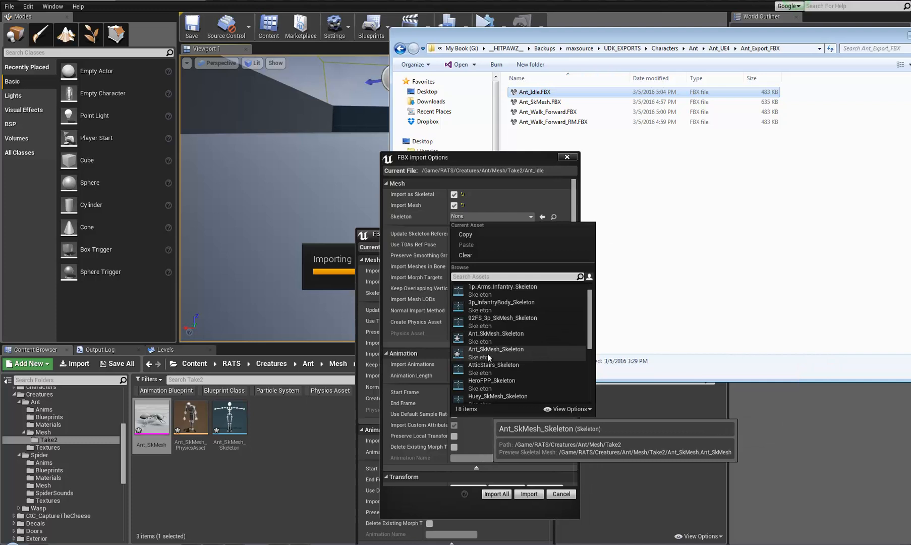
{"action": "mouse_move", "coordinate": [492, 331]}
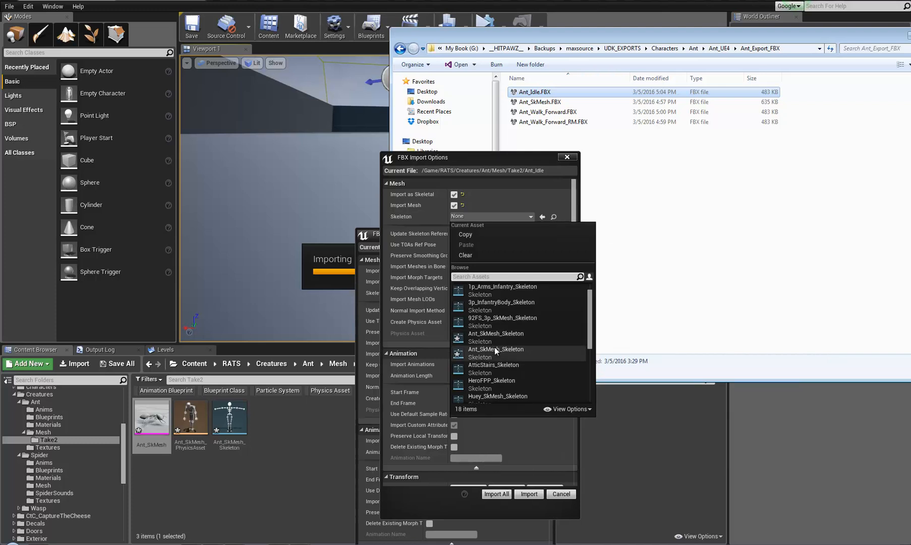
{"action": "left_click", "coordinate": [494, 347]}
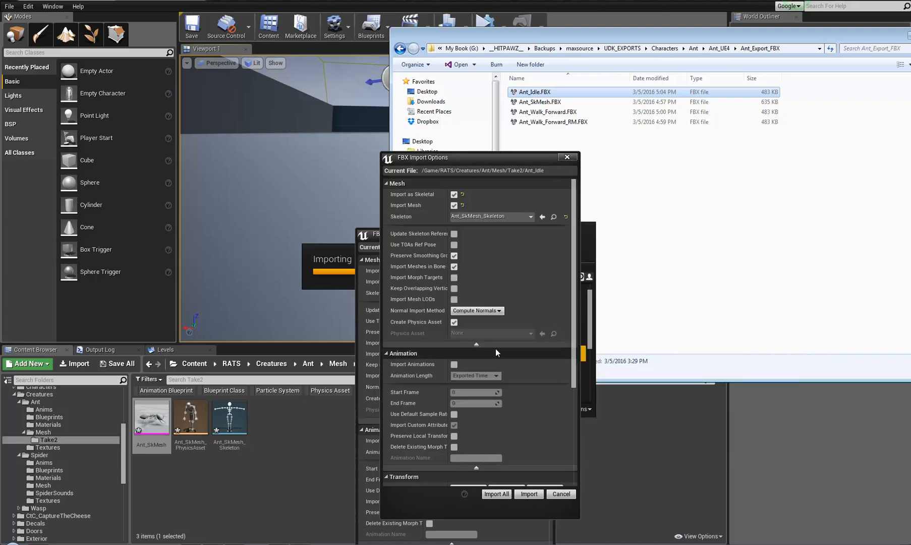
{"action": "left_click", "coordinate": [528, 494]}
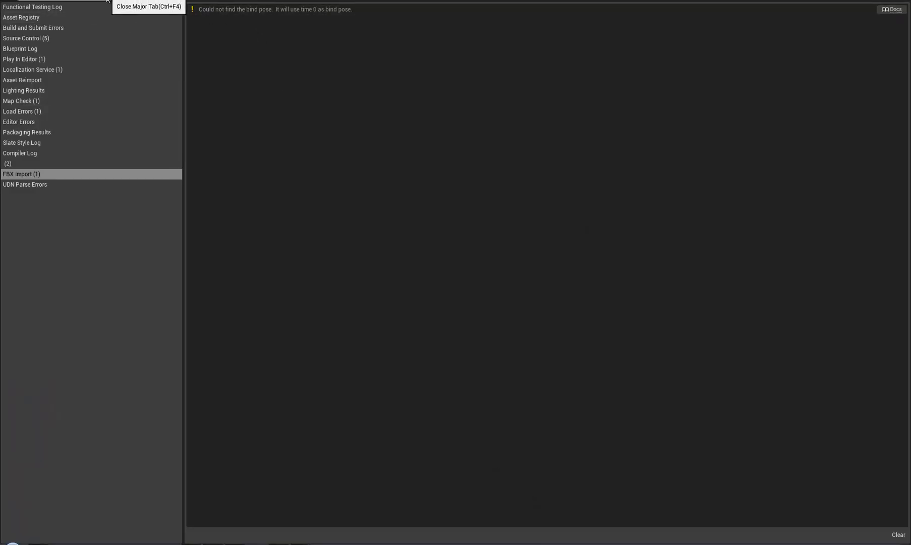
{"action": "left_click", "coordinate": [107, 1]}
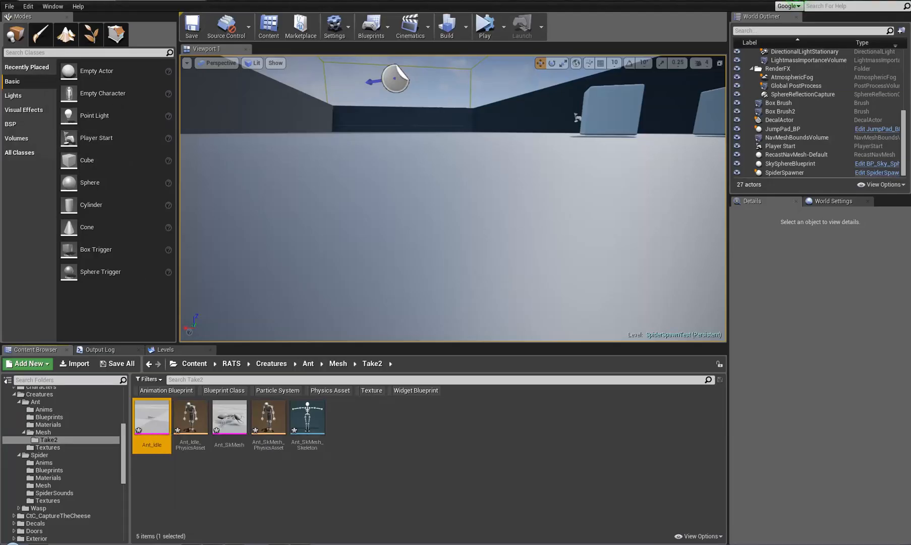
- Reimport Ant_Idle.FBX over Take2's Ant_Idle with Import Meshes in Bone Hierarchy off and Take2's Ant_SkMesh_Skeleton, and dismiss the import log
{"action": "key", "text": "alt+Tab"}
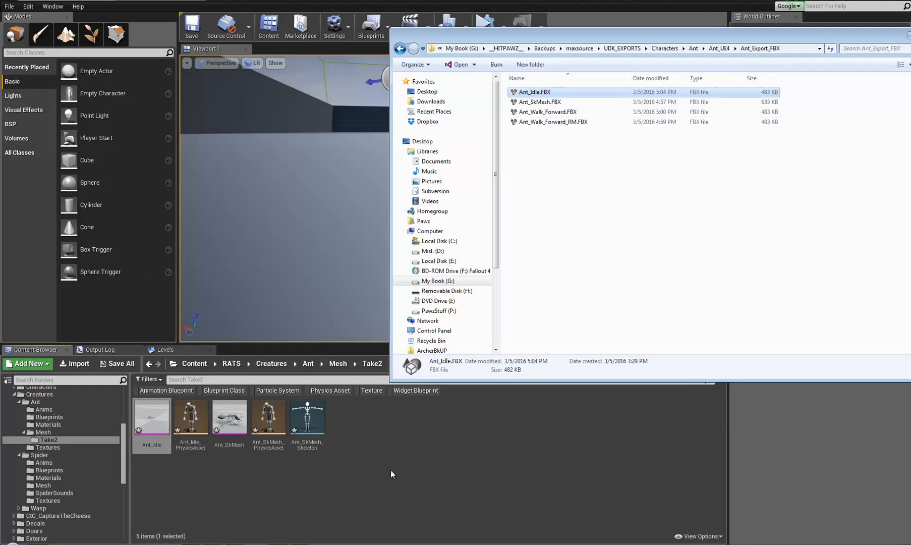
{"action": "left_click_drag", "start_coordinate": [364, 416], "coordinate": [332, 468]}
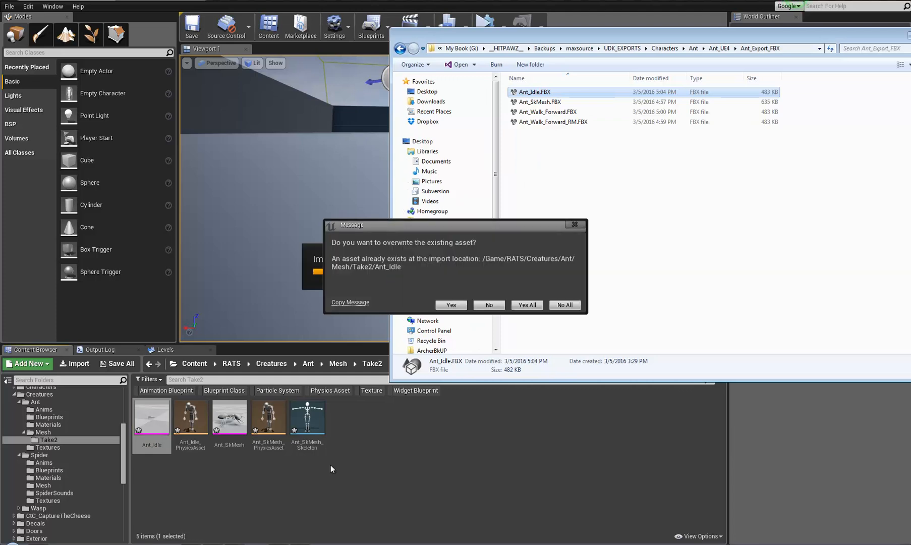
{"action": "left_click", "coordinate": [454, 304]}
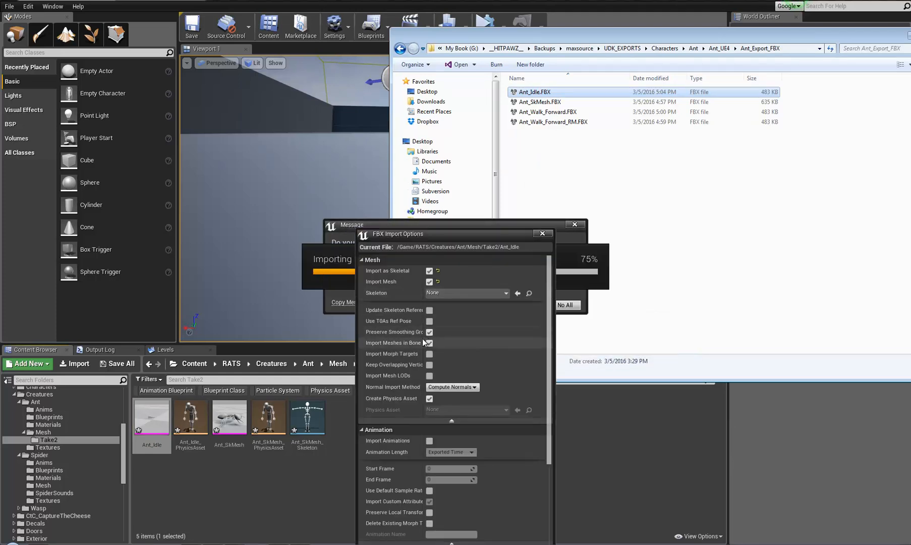
{"action": "left_click_drag", "start_coordinate": [423, 338], "coordinate": [461, 343]}
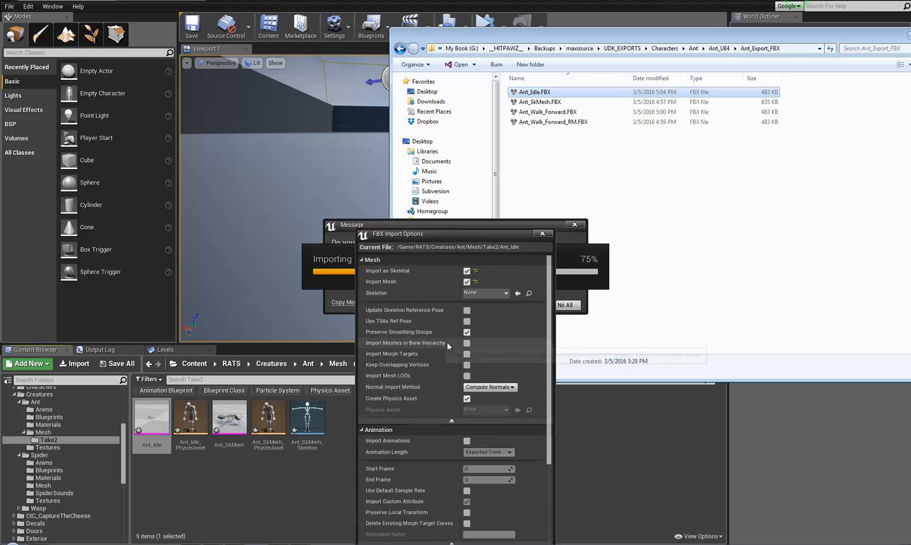
{"action": "left_click", "coordinate": [492, 292]}
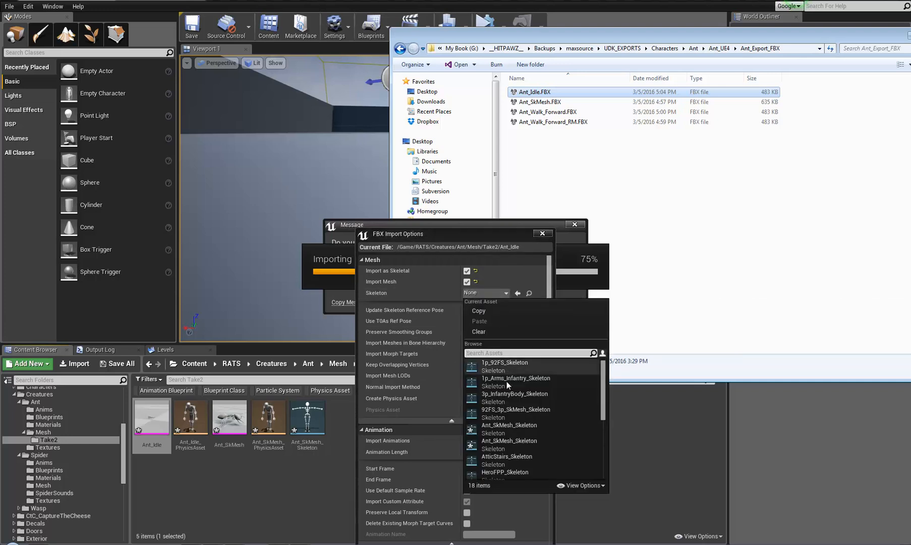
{"action": "left_click", "coordinate": [503, 444]}
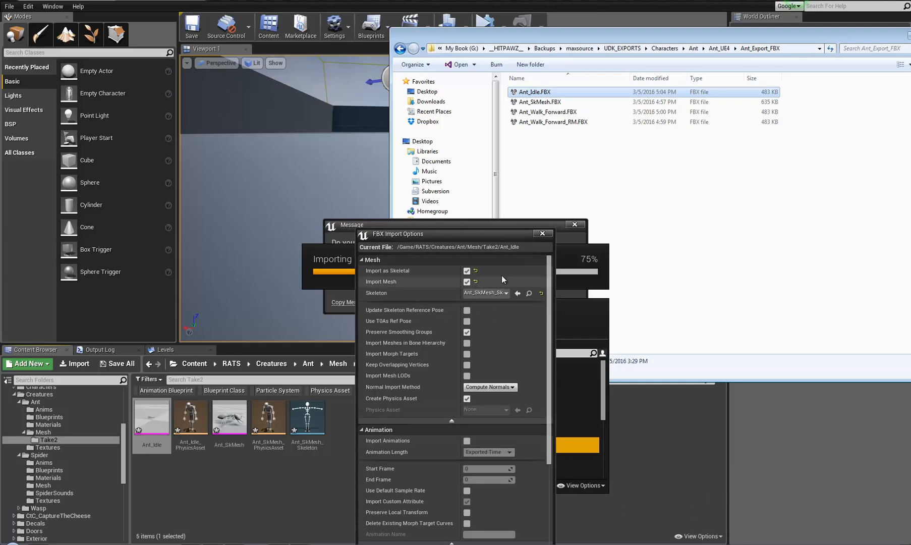
{"action": "left_click_drag", "start_coordinate": [504, 233], "coordinate": [538, 86]}
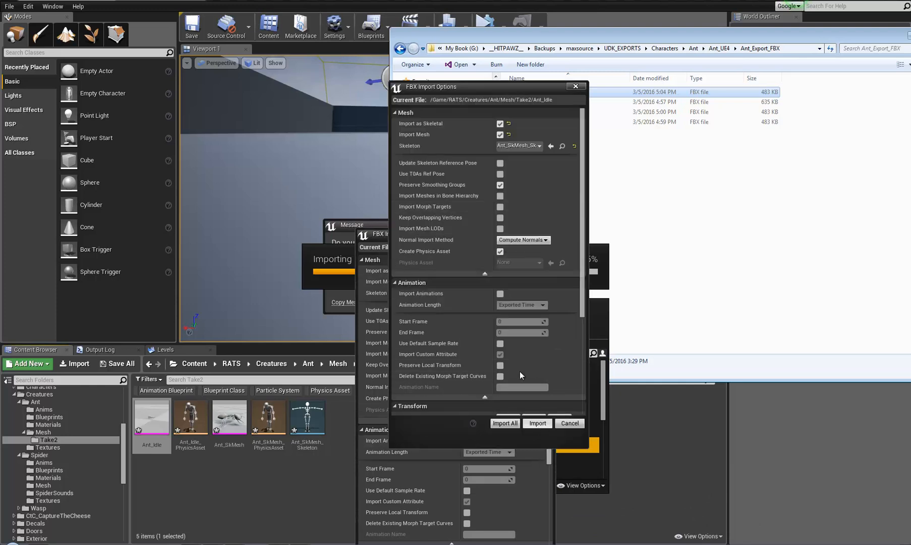
{"action": "left_click", "coordinate": [537, 423]}
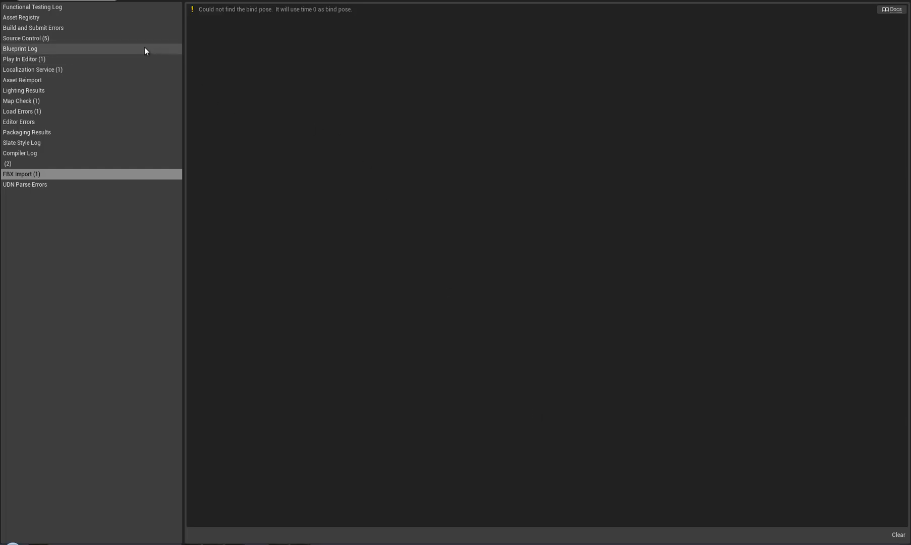
{"action": "left_click", "coordinate": [110, 1]}
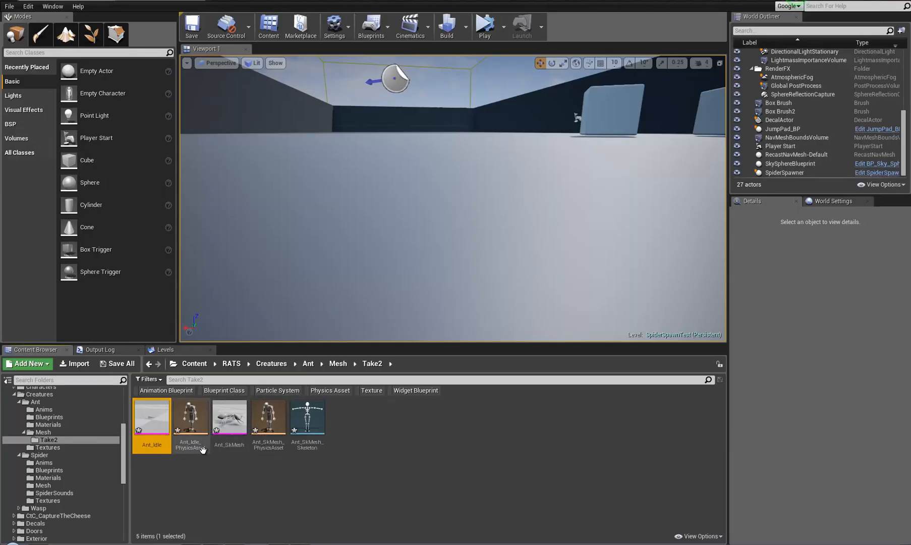
- Overwrite Take2's Ant_Idle from Ant_Idle.FBX with Update Skeleton Reference Pose and Use T0As Ref Pose on, using Take2's Ant_SkMesh_Skeleton
{"action": "left_click", "coordinate": [152, 544]}
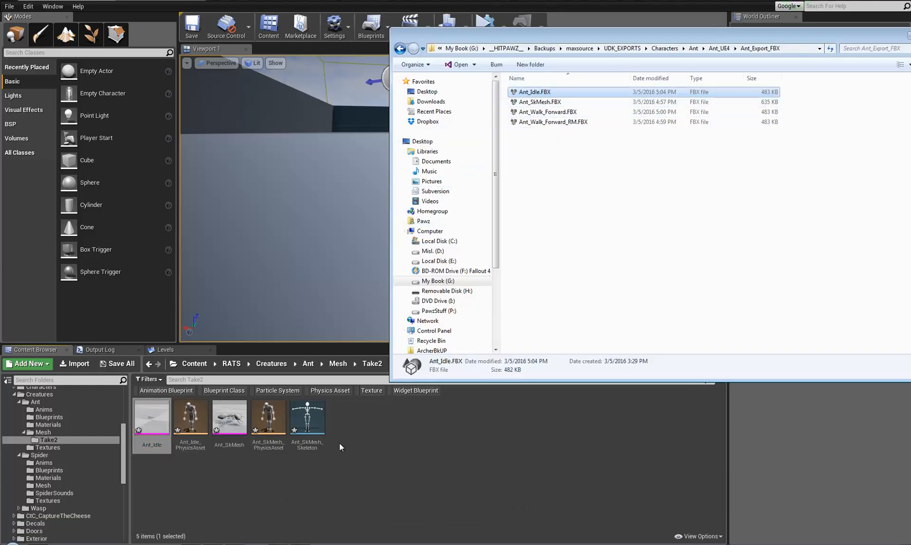
{"action": "left_click_drag", "start_coordinate": [344, 426], "coordinate": [344, 427]}
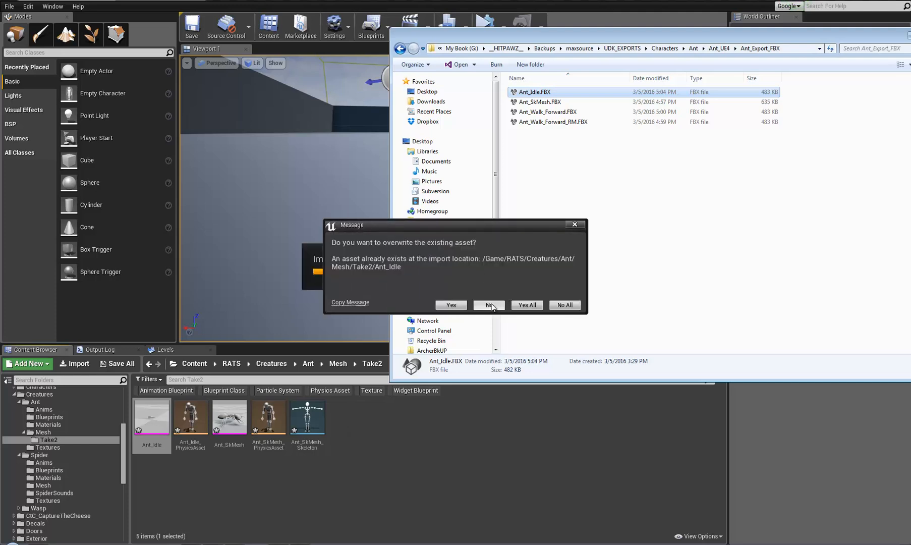
{"action": "left_click", "coordinate": [451, 306]}
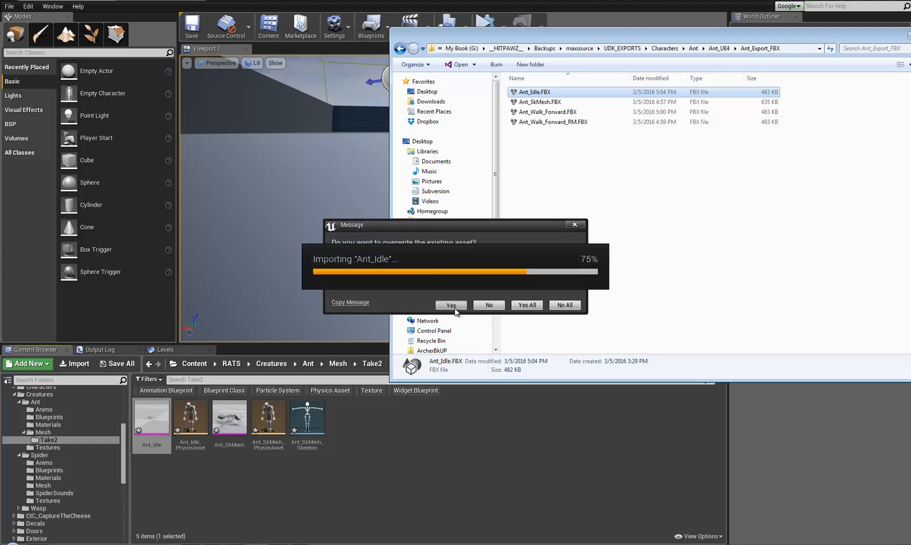
{"action": "left_click", "coordinate": [429, 311]}
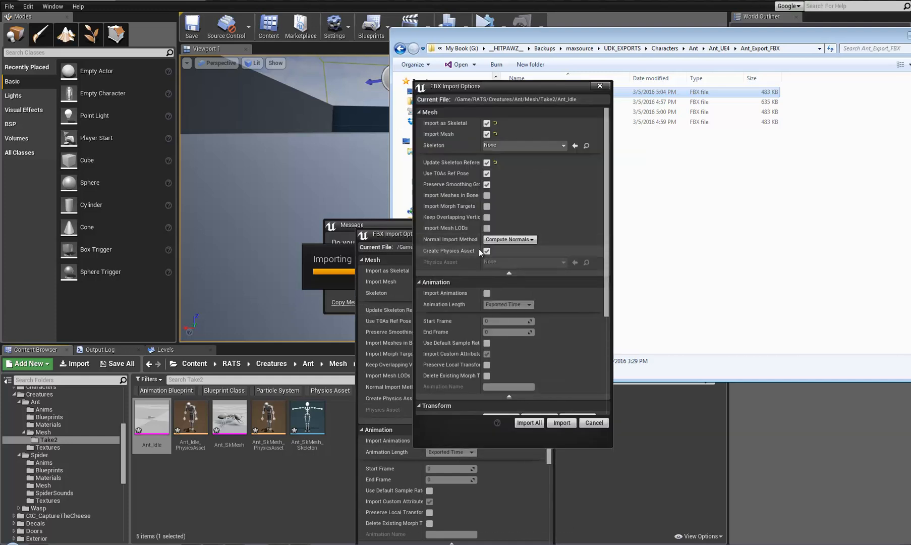
{"action": "left_click_drag", "start_coordinate": [480, 248], "coordinate": [526, 247]}
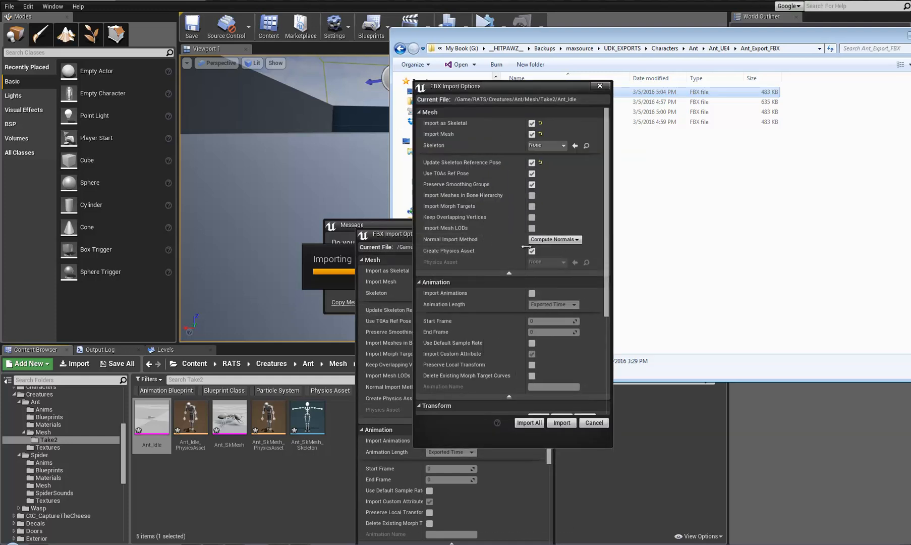
{"action": "left_click", "coordinate": [547, 145]}
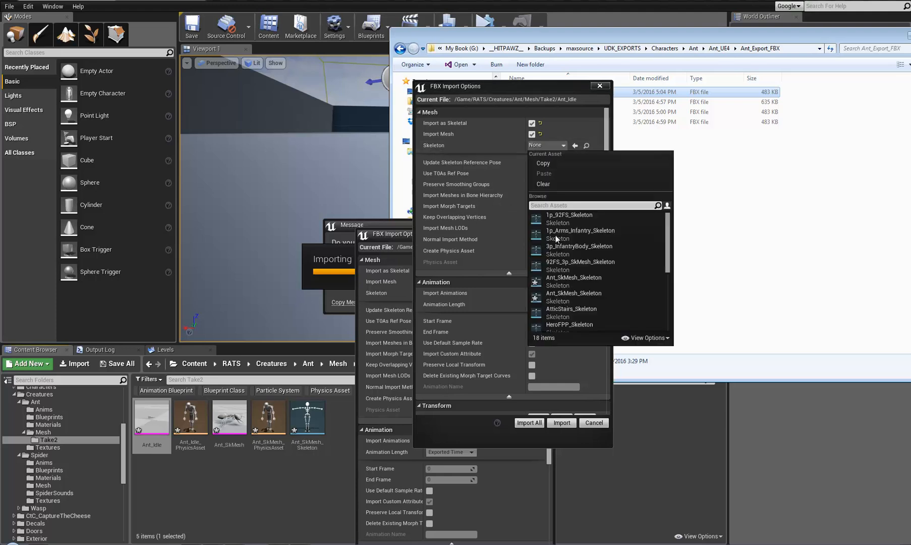
{"action": "left_click", "coordinate": [562, 293]}
{"action": "left_click", "coordinate": [559, 424]}
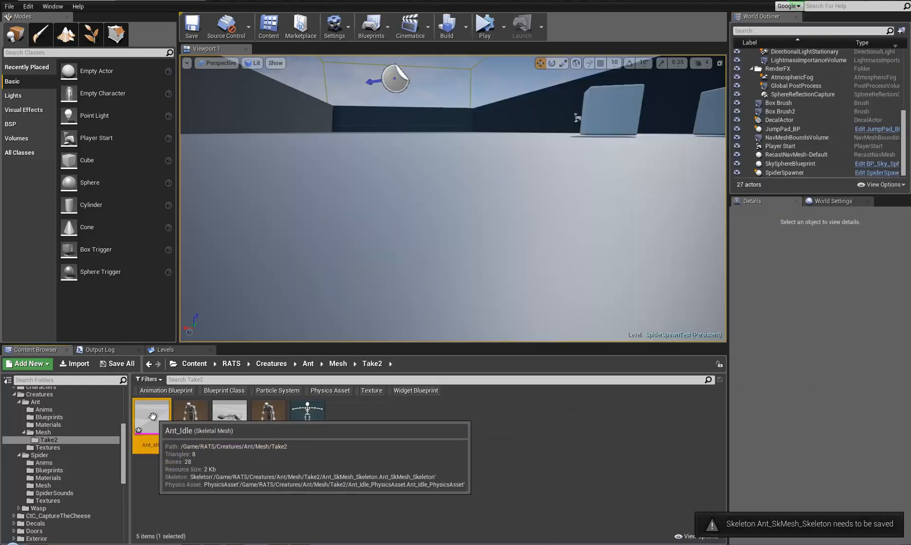
- Open Take2's Ant_SkMesh and Ant_Idle skeletal meshes in turn and compare their geometry in the preview
{"action": "double_click", "coordinate": [202, 423]}
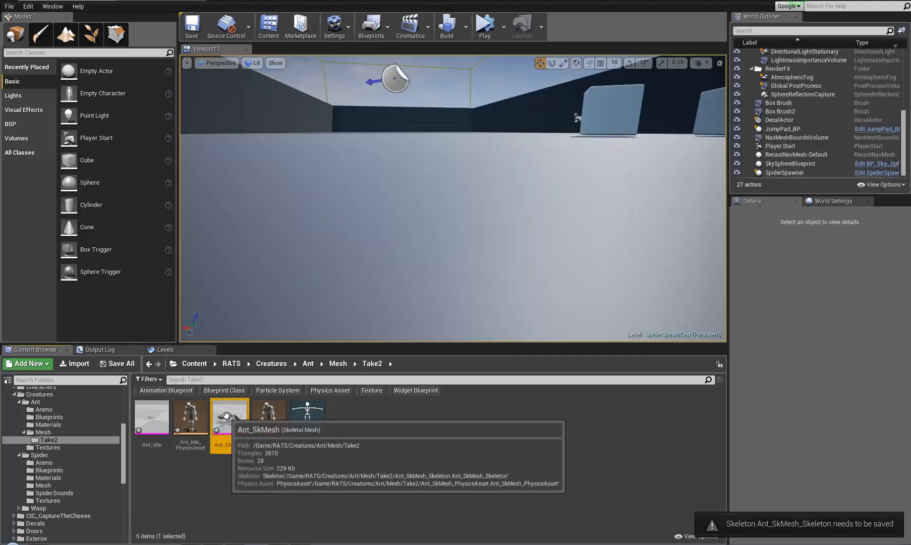
{"action": "left_click_drag", "start_coordinate": [452, 272], "coordinate": [453, 272], "text": "alt"}
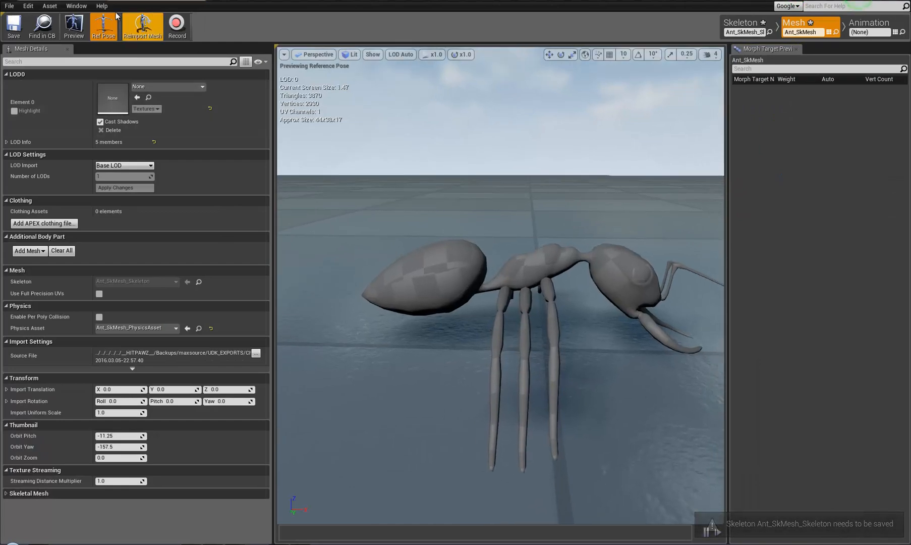
{"action": "left_click", "coordinate": [76, 1]}
{"action": "double_click", "coordinate": [151, 417]}
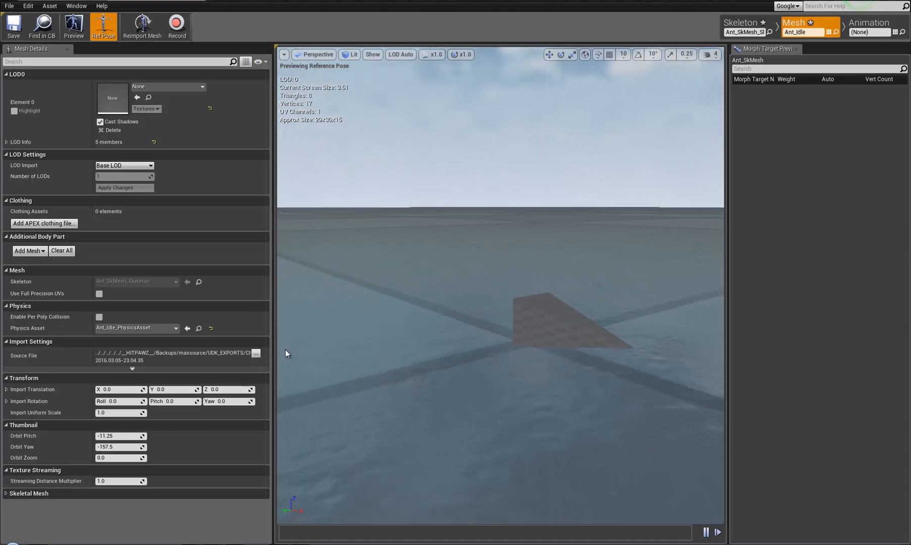
{"action": "left_click", "coordinate": [556, 319]}
{"action": "left_click_drag", "start_coordinate": [539, 332], "coordinate": [647, 291], "text": "alt"}
{"action": "scroll", "coordinate": [646, 291], "scroll_direction": "down", "scroll_amount": 8}
{"action": "scroll", "coordinate": [646, 292], "scroll_direction": "up", "scroll_amount": 6}
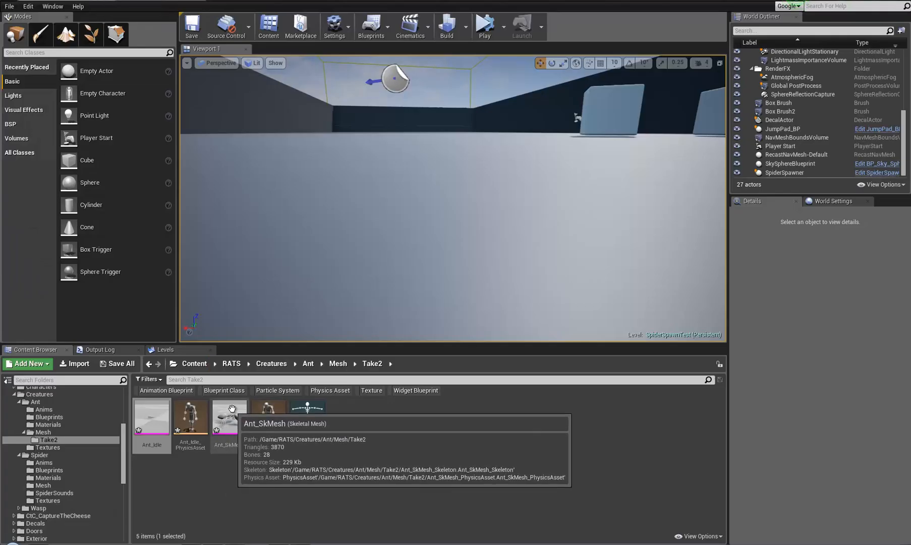
- Examine Take2's Ant_SkMesh in the Animation mode, including its available animations, and switch to its Skeleton mode
{"action": "double_click", "coordinate": [230, 421]}
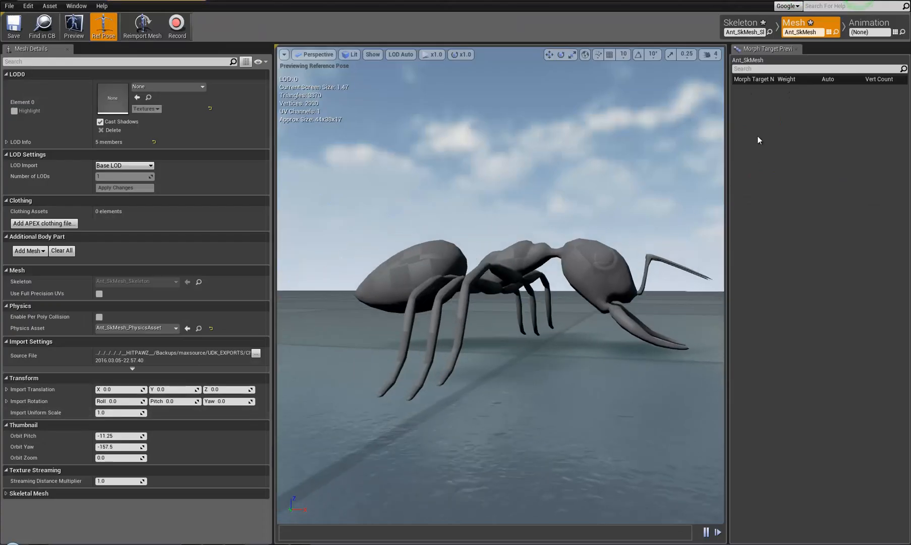
{"action": "left_click", "coordinate": [870, 23]}
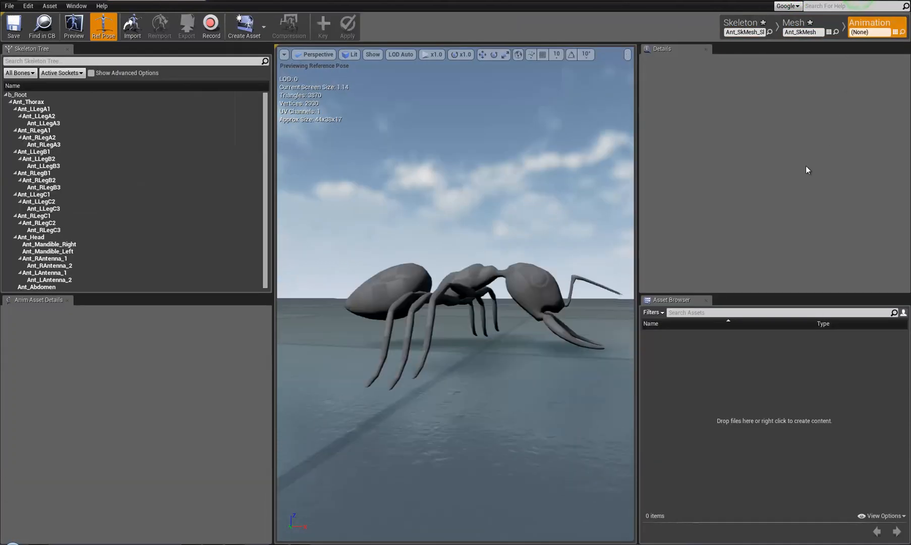
{"action": "right_click_drag", "start_coordinate": [439, 329], "coordinate": [369, 324]}
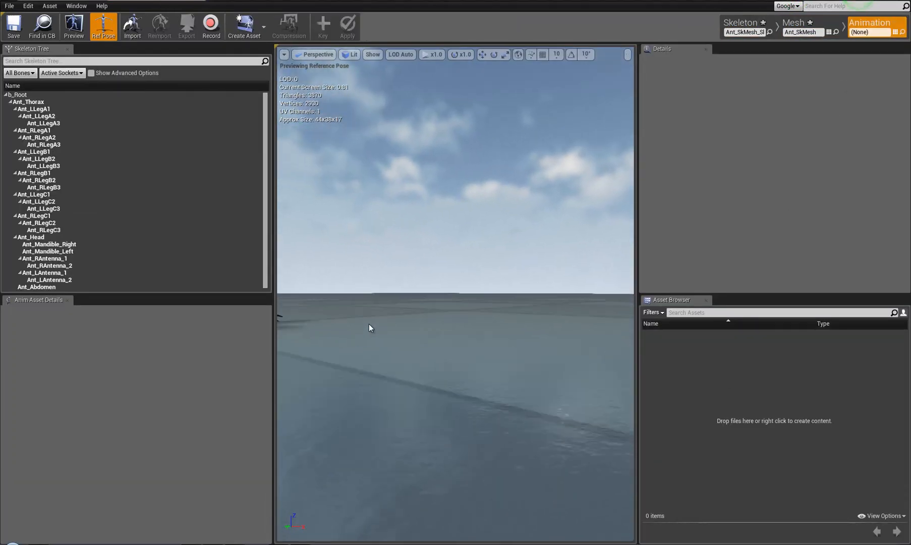
{"action": "key", "text": "f"}
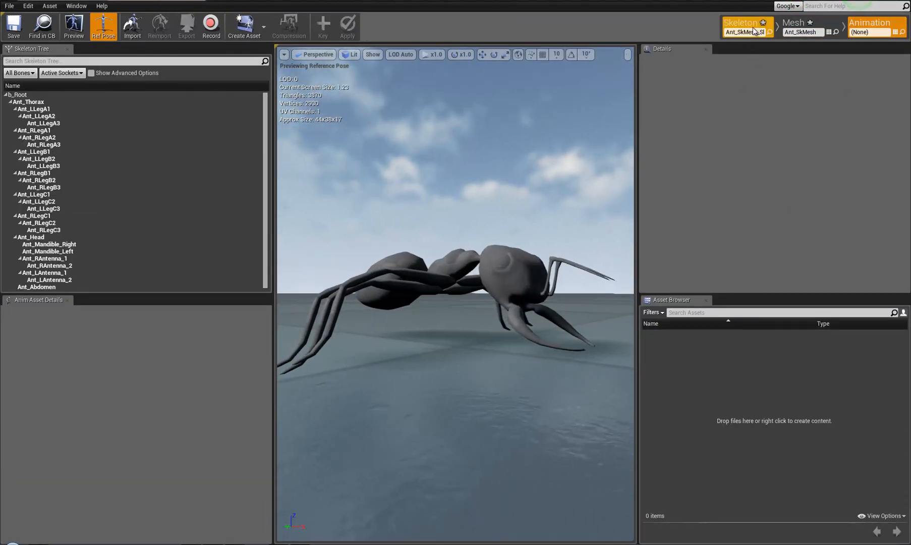
{"action": "left_click", "coordinate": [741, 23]}
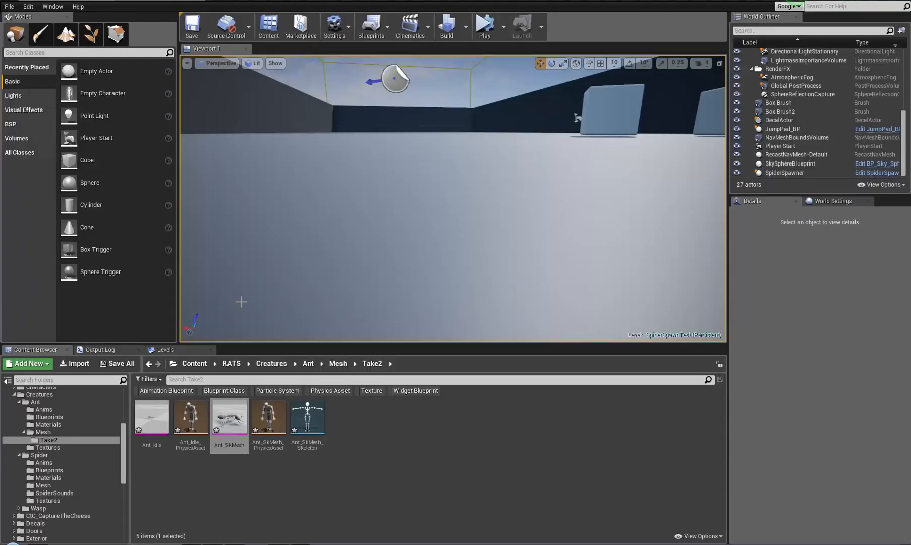
- Open Take2's Ant_Idle mesh in Skeleton mode and examine its bones with b_Root selected
{"action": "double_click", "coordinate": [152, 417]}
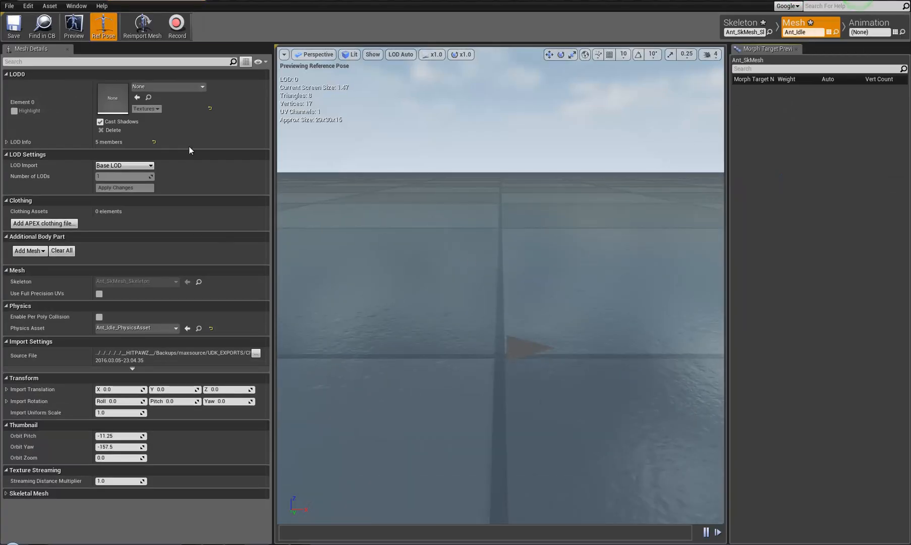
{"action": "left_click", "coordinate": [769, 23]}
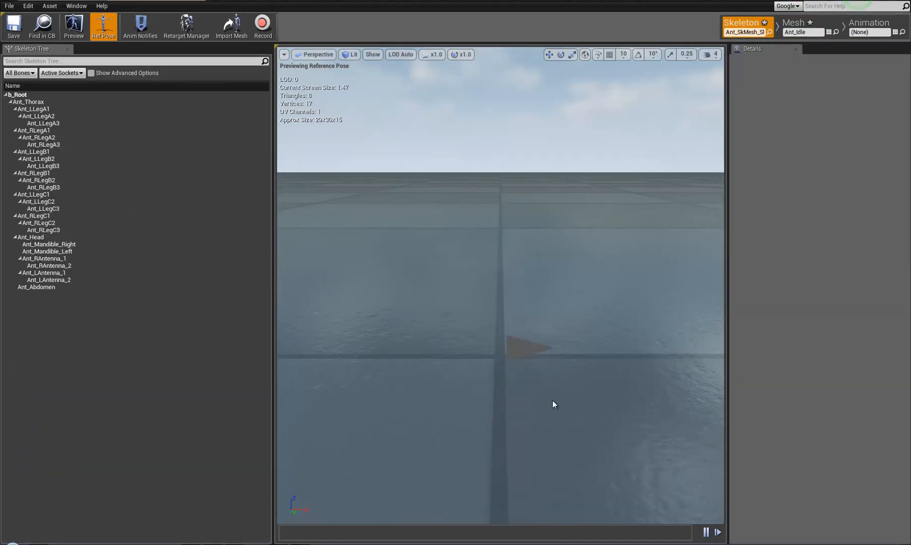
{"action": "left_click", "coordinate": [5, 93]}
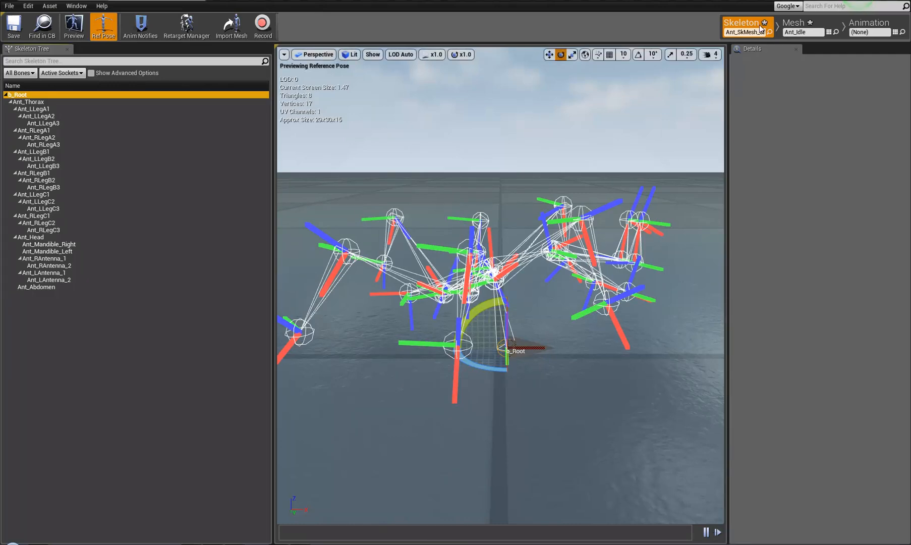
{"action": "key", "text": "s"}
{"action": "right_click_drag", "start_coordinate": [443, 332], "coordinate": [360, 335]}
{"action": "key", "text": "w"}
{"action": "left_click", "coordinate": [201, 2]}
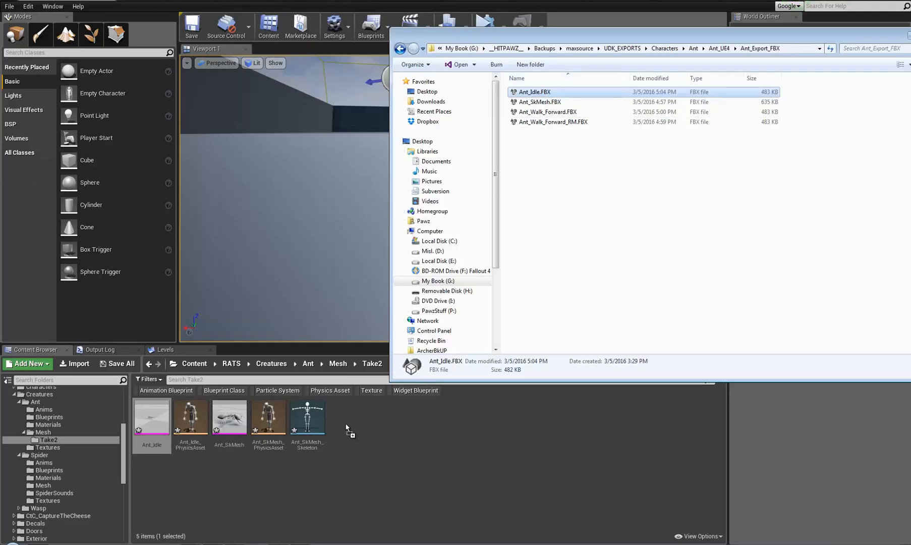
- Try to overwrite Take2's Ant_Idle from Ant_Idle.FBX with Import Mesh off and Take2's Ant_SkMesh_Skeleton, and dismiss the import log
{"action": "left_click", "coordinate": [346, 451]}
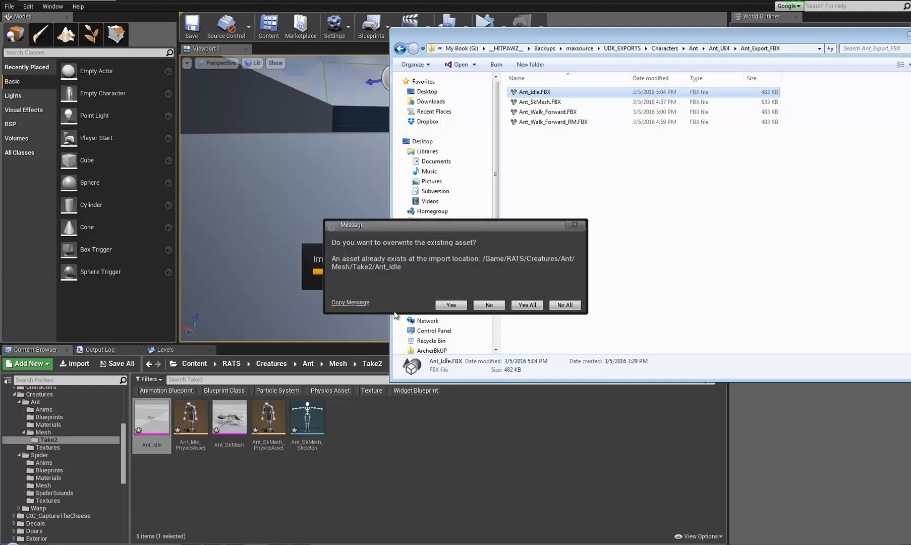
{"action": "left_click", "coordinate": [452, 305]}
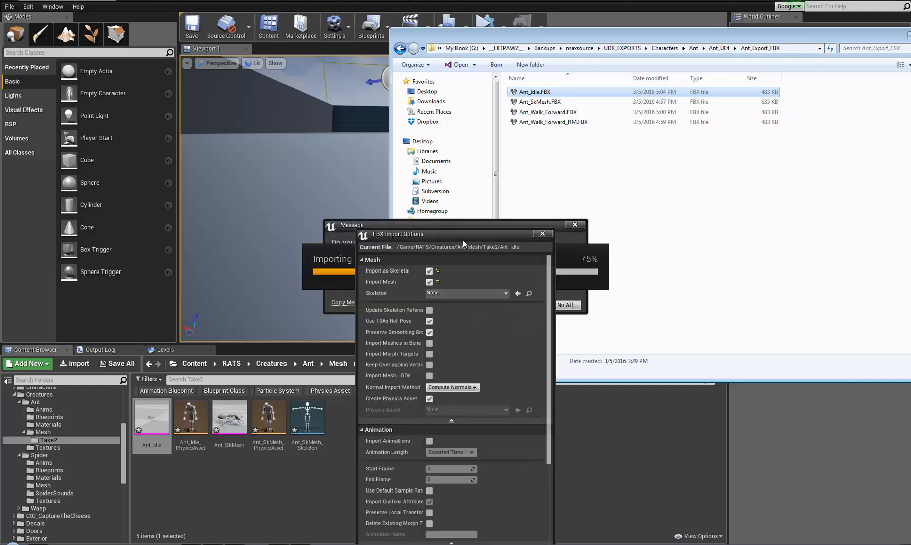
{"action": "left_click_drag", "start_coordinate": [468, 236], "coordinate": [569, 122]}
{"action": "left_click", "coordinate": [532, 167]}
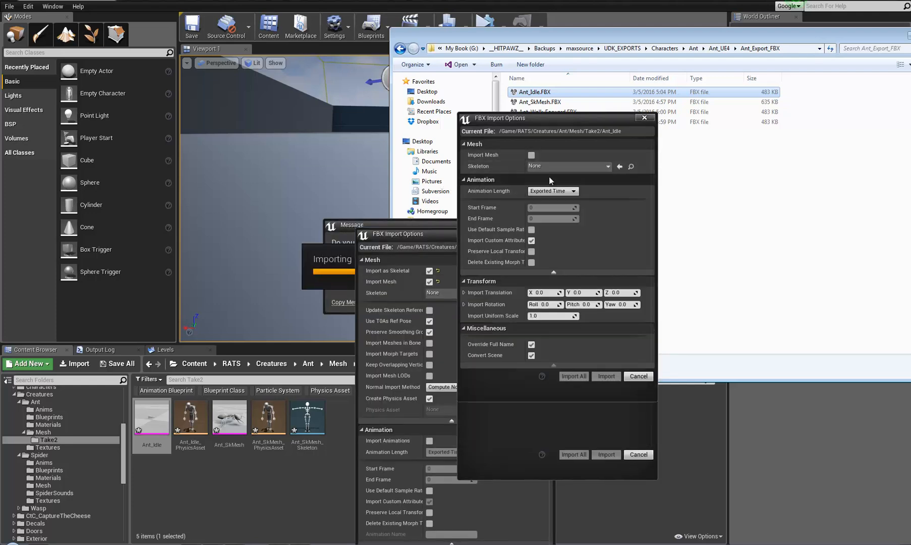
{"action": "left_click", "coordinate": [555, 166]}
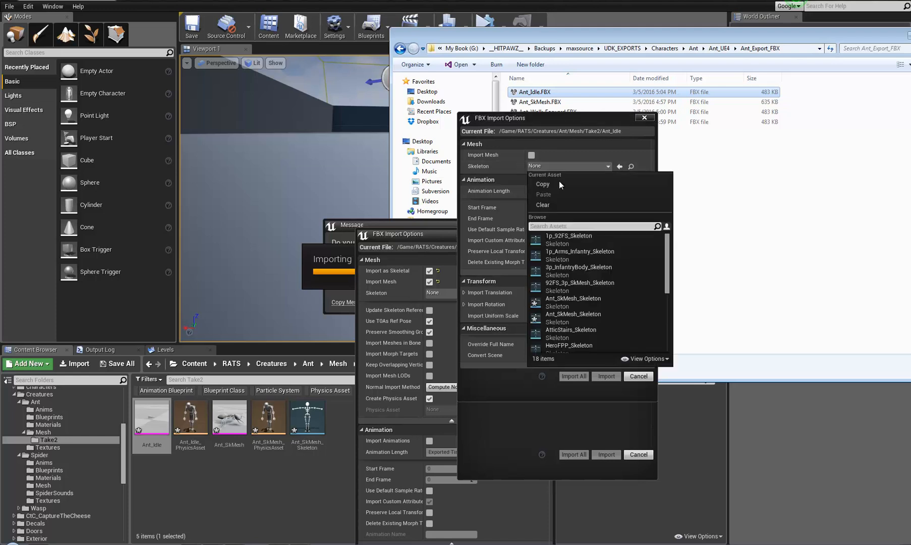
{"action": "left_click", "coordinate": [550, 317]}
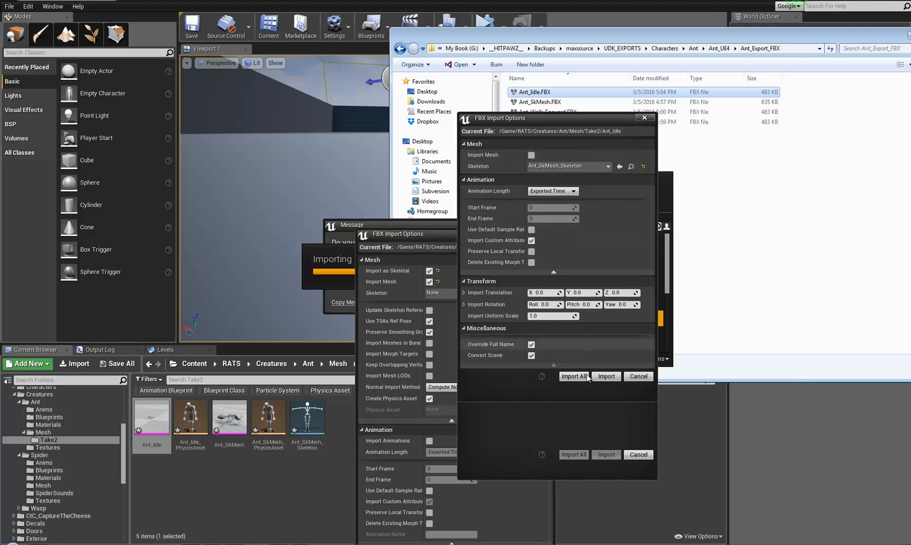
{"action": "left_click", "coordinate": [606, 376]}
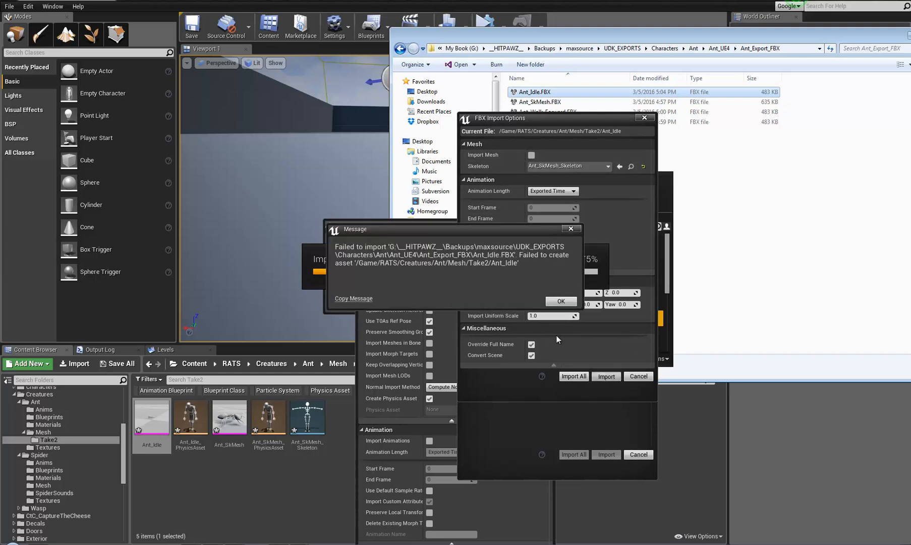
{"action": "left_click", "coordinate": [561, 301]}
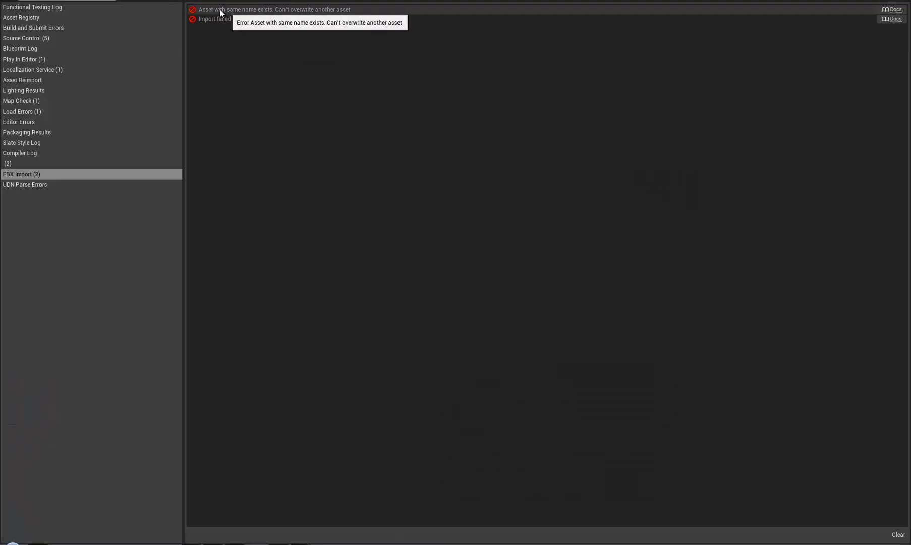
{"action": "left_click", "coordinate": [109, 1]}
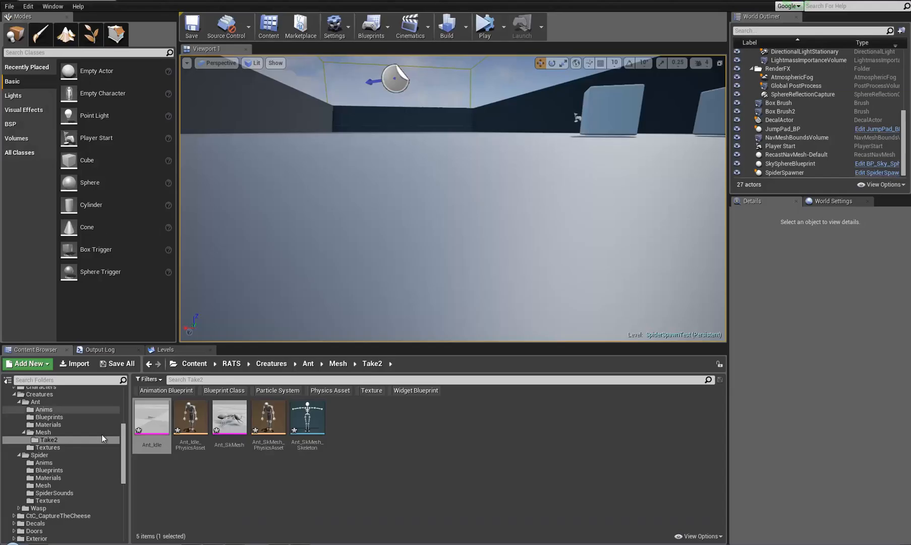
- Delete the Ant_Idle skeletal mesh from the Take2 folder
{"action": "right_click", "coordinate": [149, 417]}
{"action": "left_click", "coordinate": [175, 412]}
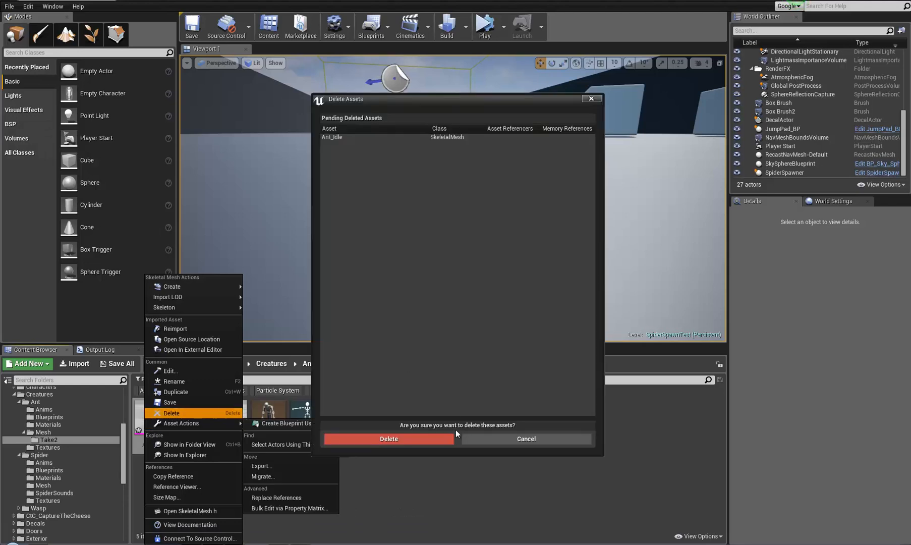
{"action": "left_click", "coordinate": [428, 433]}
- Import Ant_Idle.FBX into Take2 with Import Mesh off and Take2's Ant_SkMesh_Skeleton, and preview the imported animation
{"action": "key", "text": "alt+Tab"}
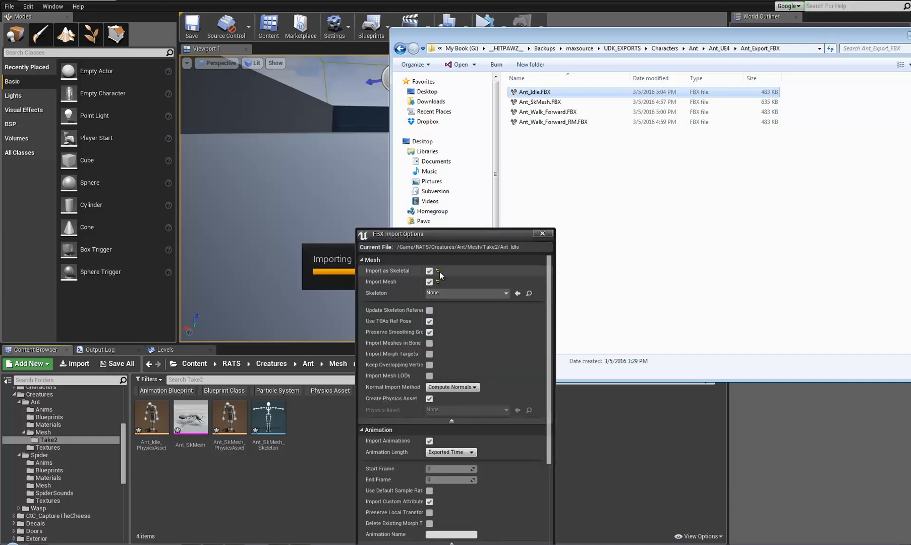
{"action": "left_click", "coordinate": [430, 281]}
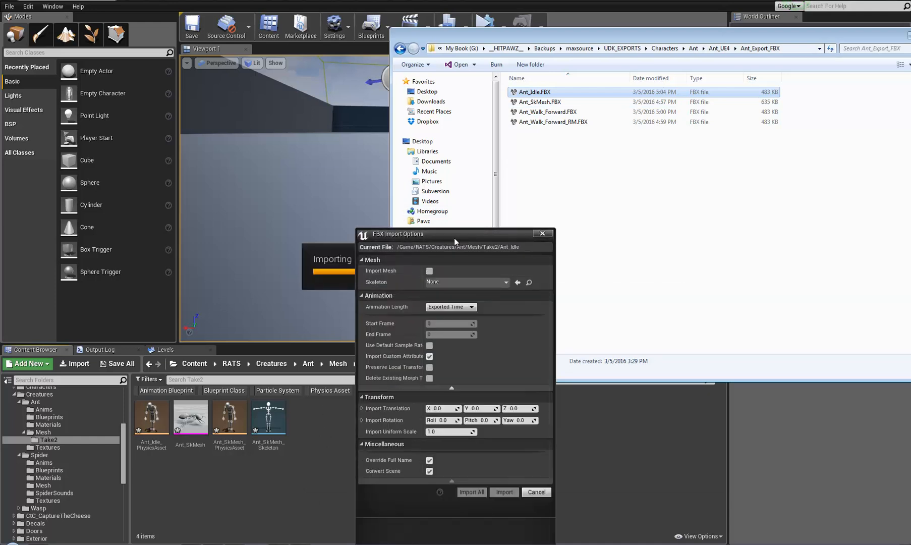
{"action": "left_click", "coordinate": [514, 162]}
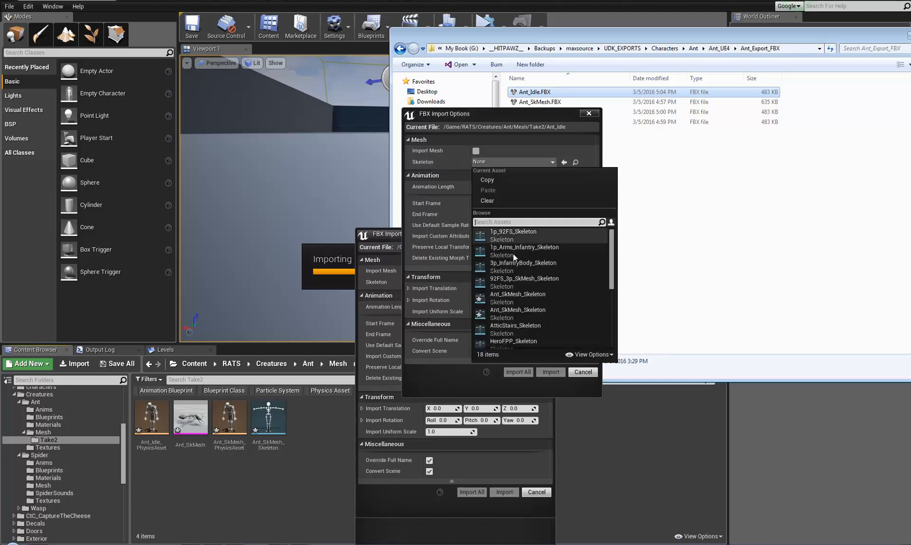
{"action": "left_click", "coordinate": [507, 310]}
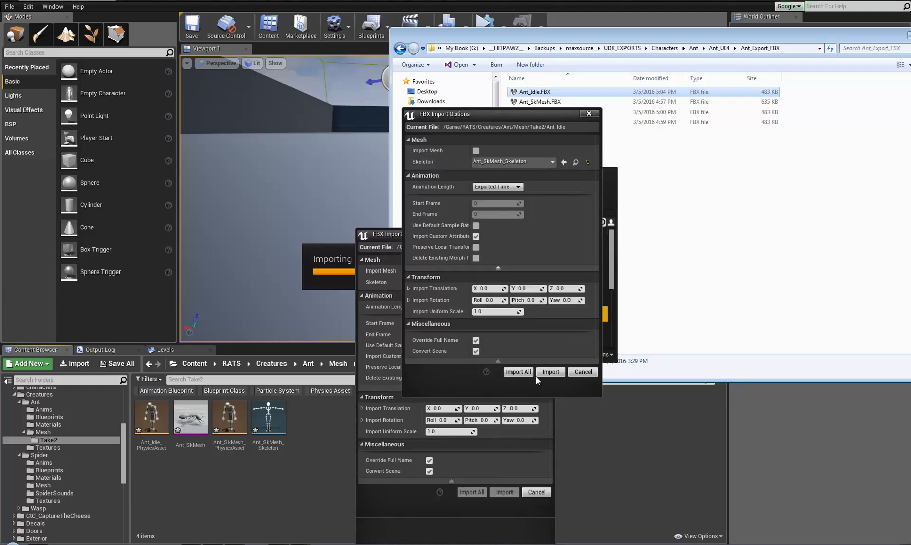
{"action": "left_click", "coordinate": [551, 372]}
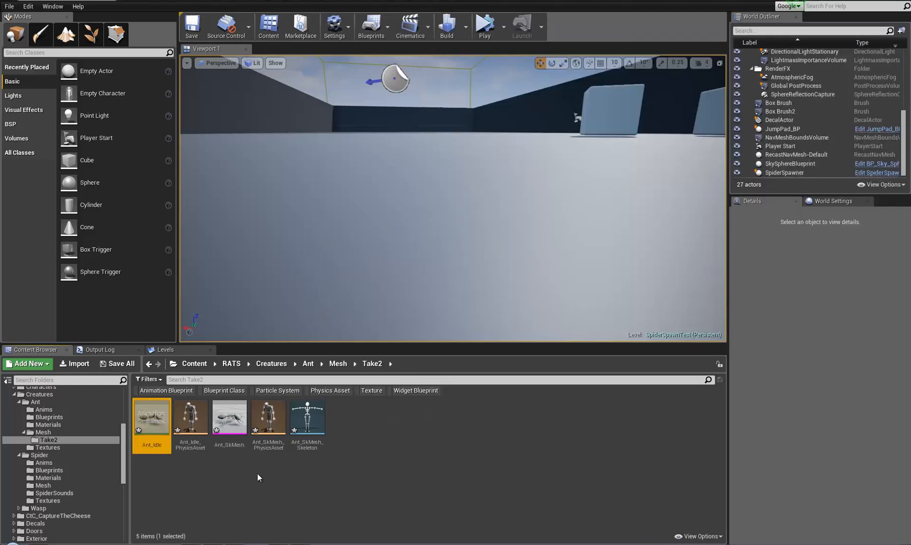
{"action": "double_click", "coordinate": [153, 418]}
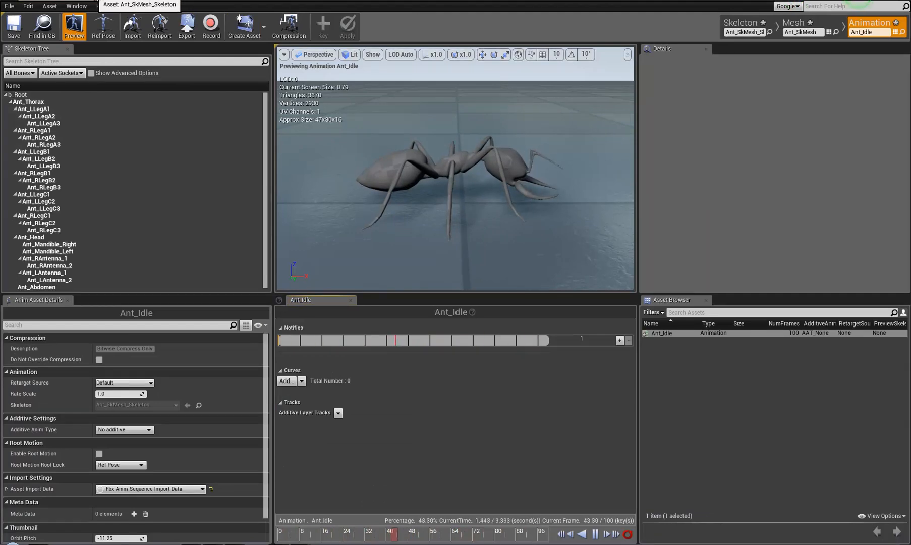
{"action": "left_click", "coordinate": [97, 1]}
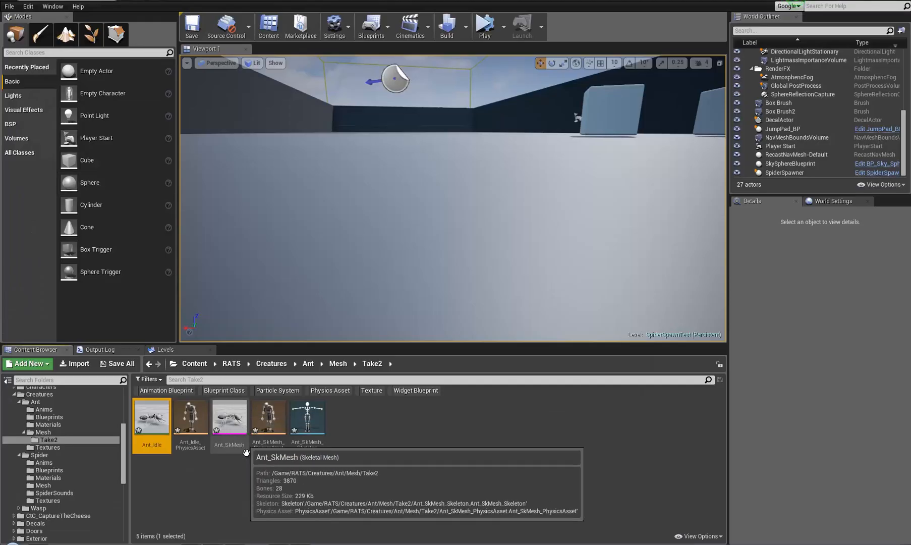
- Delete the Ant_Idle skeletal mesh from the ant's Mesh folder
{"action": "left_click", "coordinate": [45, 434]}
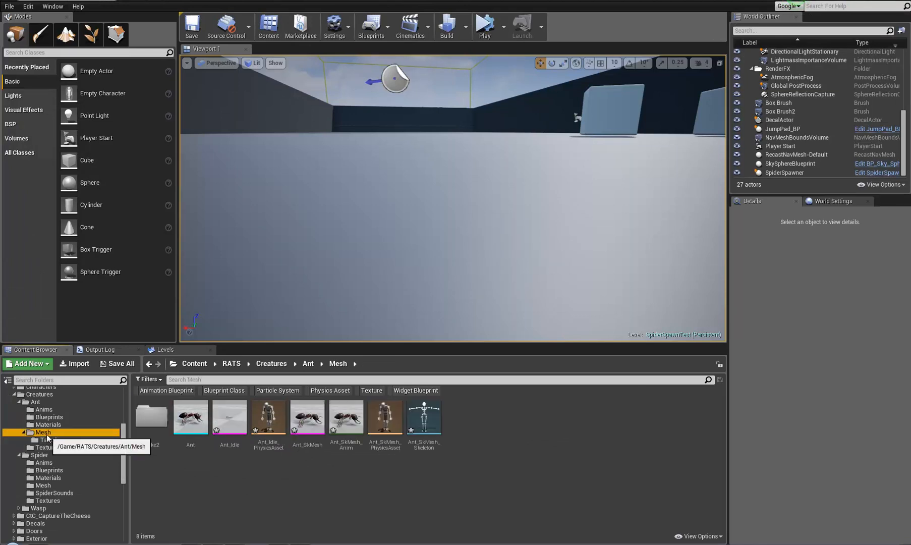
{"action": "right_click", "coordinate": [242, 414]}
{"action": "left_click", "coordinate": [260, 412]}
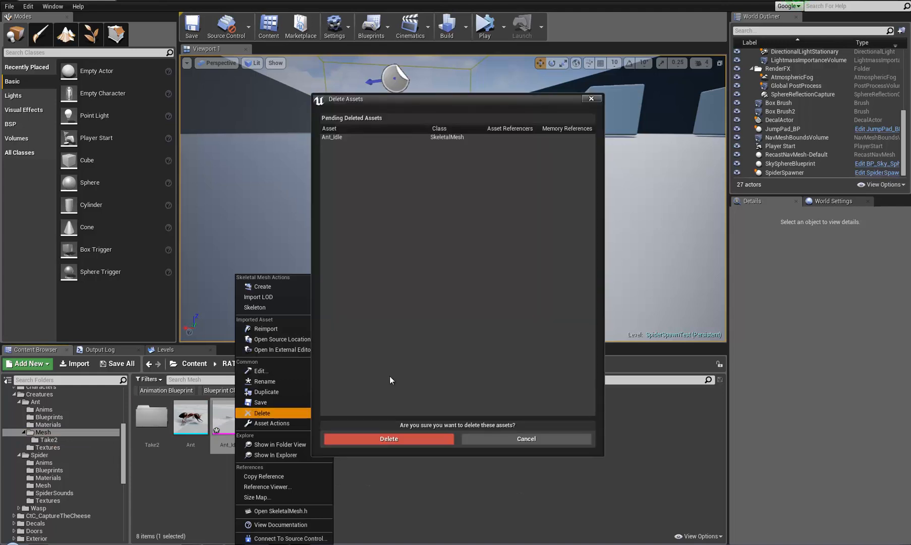
{"action": "left_click", "coordinate": [435, 438]}
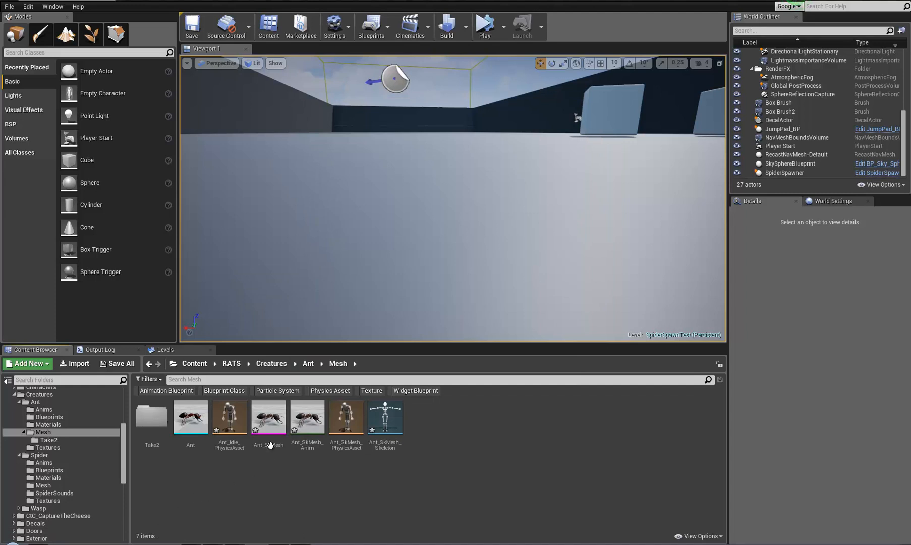
- Overwrite Ant_Idle in the ant's Anims folder from Ant_Idle.FBX with Import Mesh off and the Mesh folder's Ant_SkMesh_Skeleton
{"action": "left_click", "coordinate": [50, 412]}
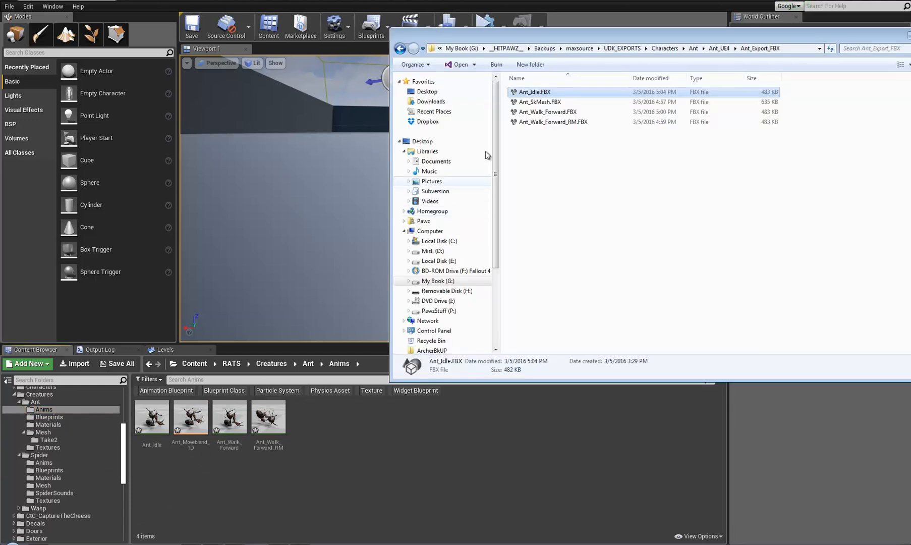
{"action": "left_click_drag", "start_coordinate": [535, 95], "coordinate": [291, 440]}
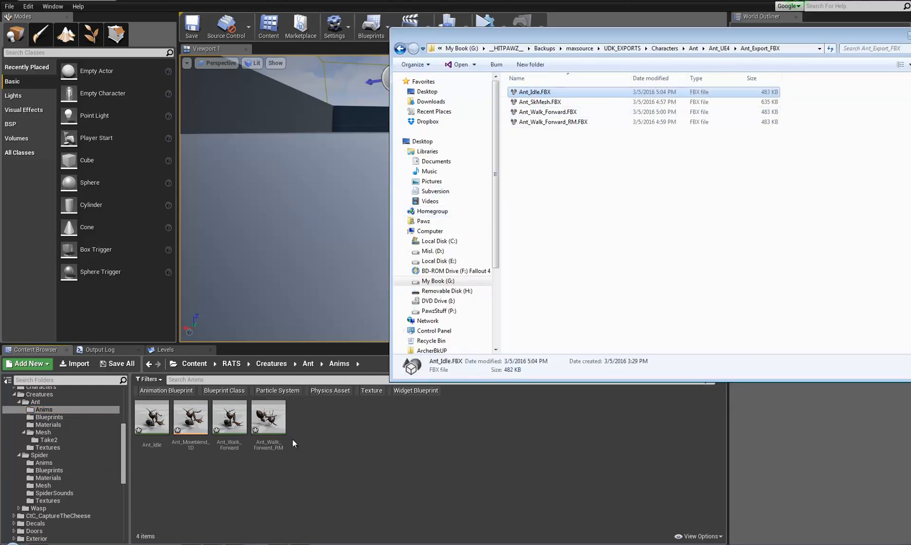
{"action": "left_click", "coordinate": [364, 226]}
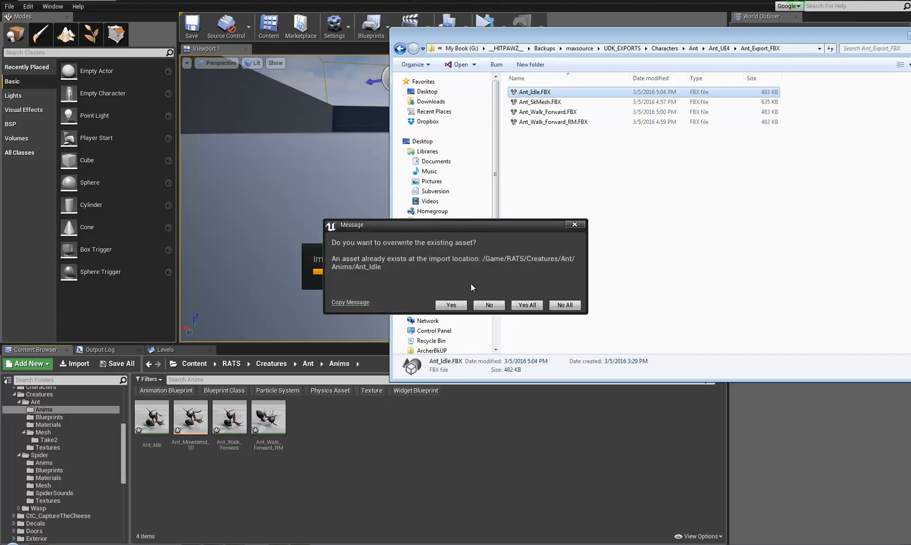
{"action": "left_click", "coordinate": [453, 305]}
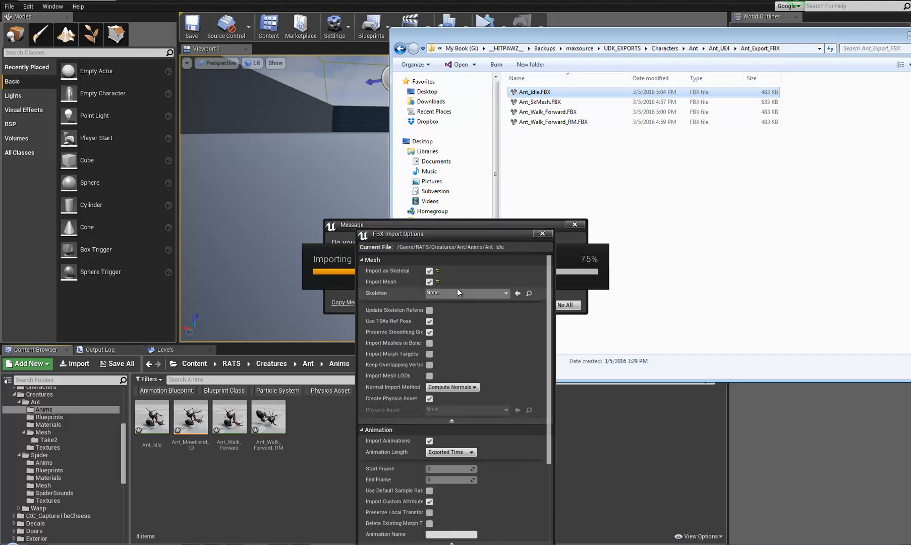
{"action": "left_click", "coordinate": [458, 292]}
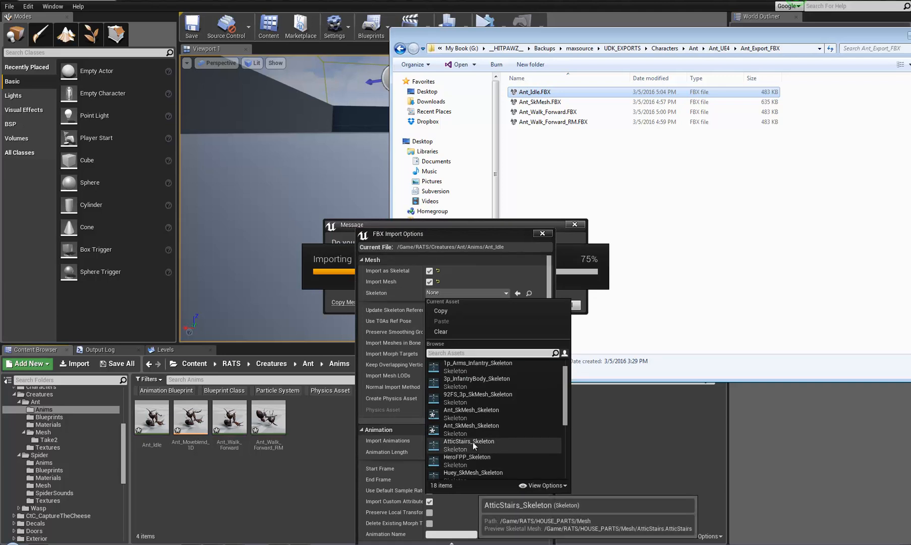
{"action": "left_click", "coordinate": [480, 412]}
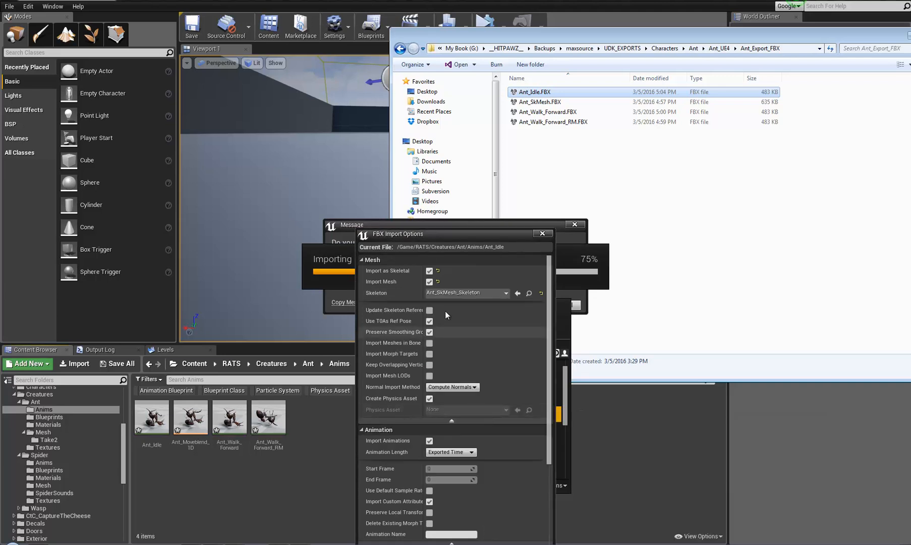
{"action": "left_click", "coordinate": [430, 282]}
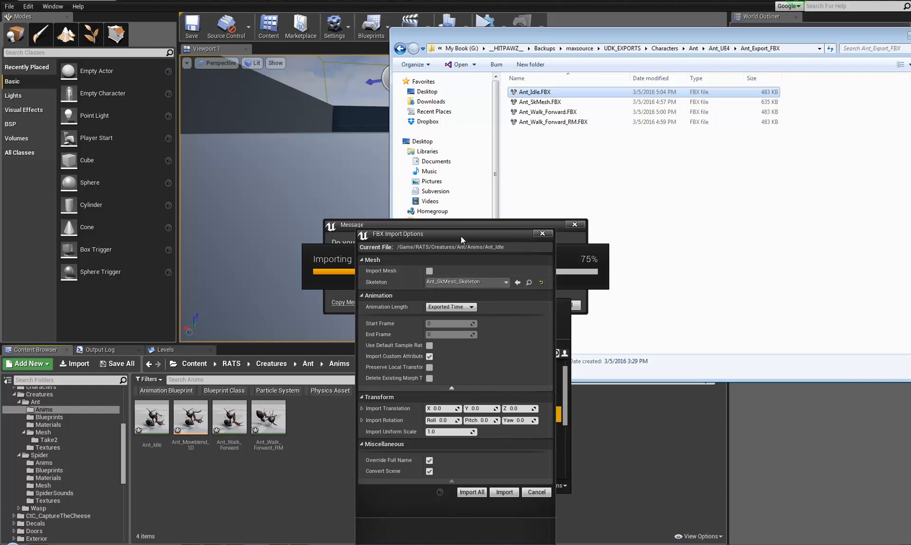
{"action": "left_click_drag", "start_coordinate": [461, 236], "coordinate": [505, 141]}
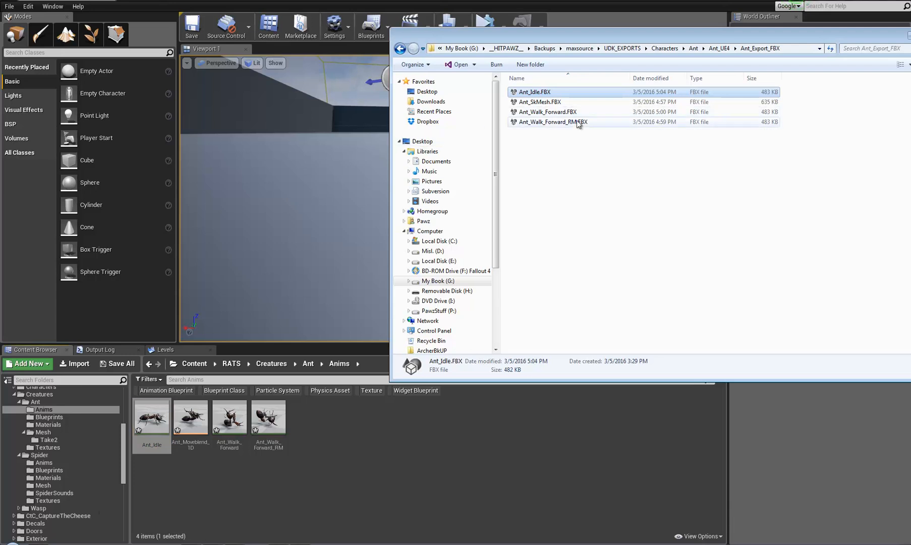
- Overwrite Ant_Walk_Forward and Ant_Walk_Forward_RM in Anims from their FBX files, with Import Mesh off and the Mesh folder's Ant_SkMesh_Skeleton
{"action": "left_click", "coordinate": [568, 113]}
{"action": "left_click", "coordinate": [555, 122], "text": "shift"}
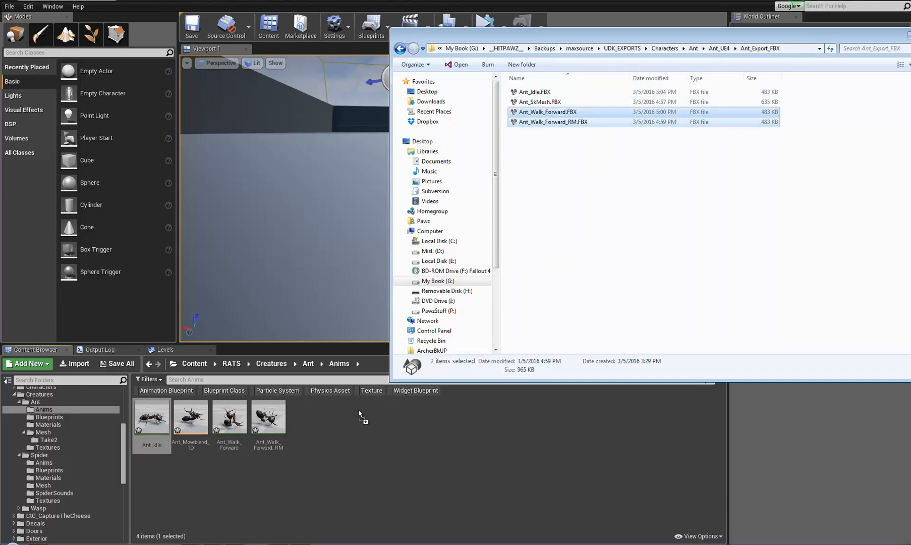
{"action": "left_click_drag", "start_coordinate": [328, 425], "coordinate": [326, 426]}
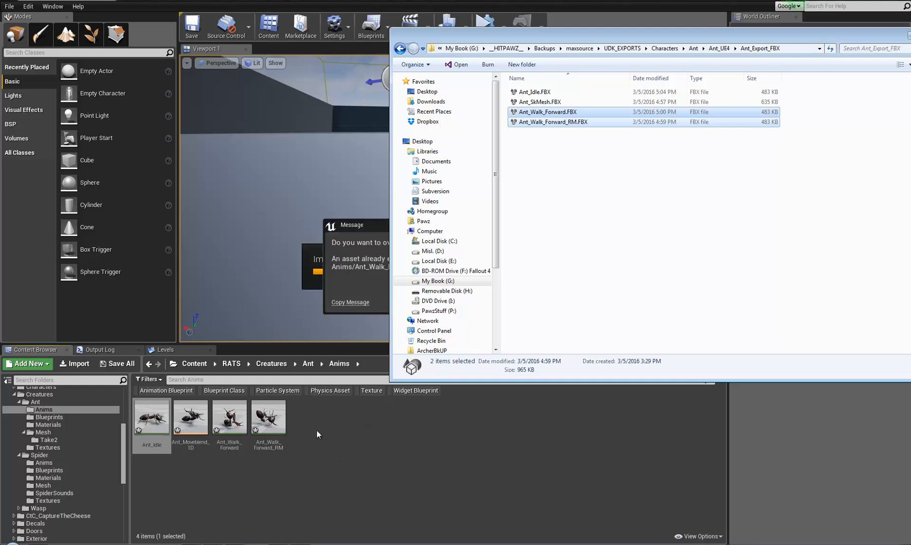
{"action": "left_click", "coordinate": [523, 305]}
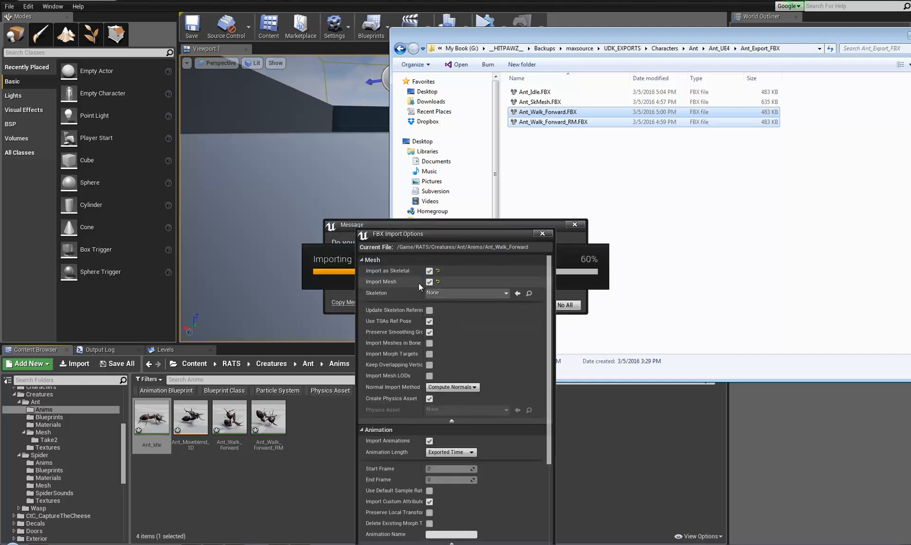
{"action": "left_click", "coordinate": [430, 282]}
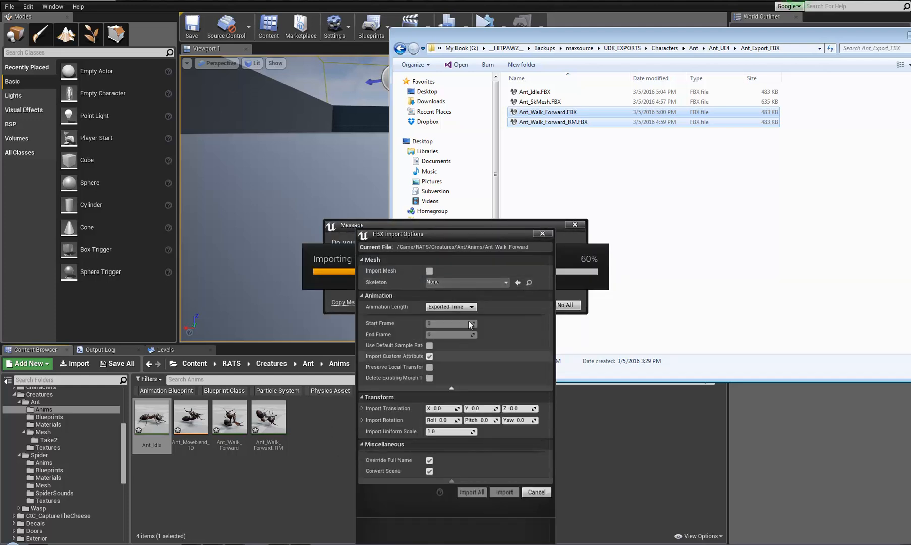
{"action": "left_click", "coordinate": [466, 283]}
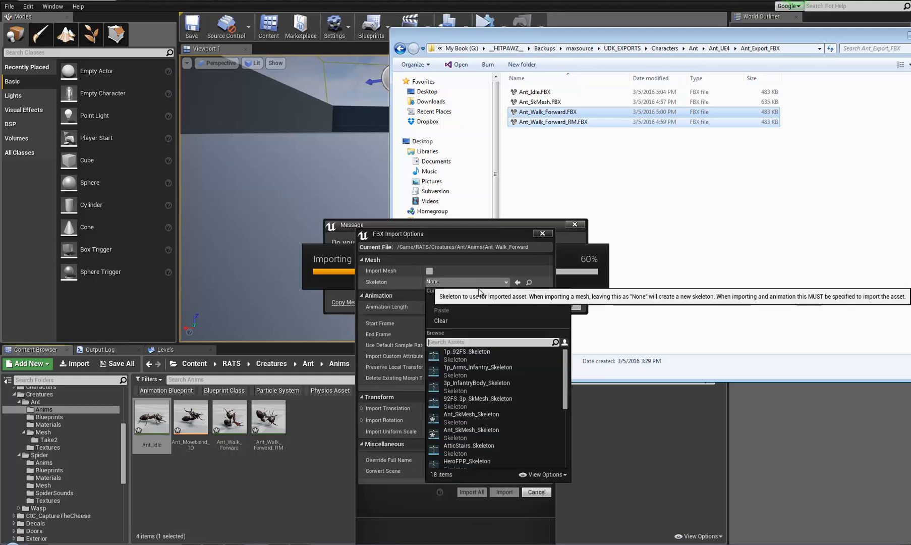
{"action": "left_click", "coordinate": [460, 415]}
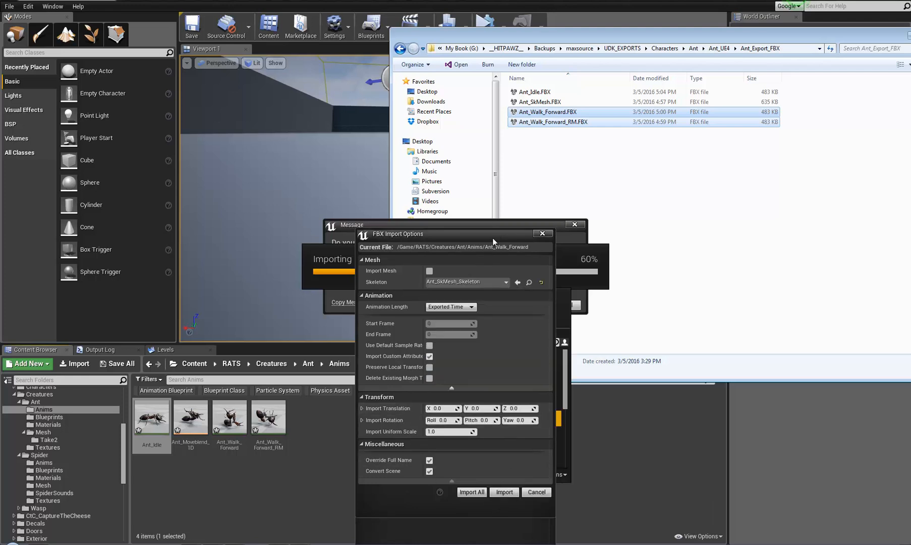
{"action": "left_click_drag", "start_coordinate": [493, 237], "coordinate": [515, 131]}
{"action": "left_click", "coordinate": [528, 387]}
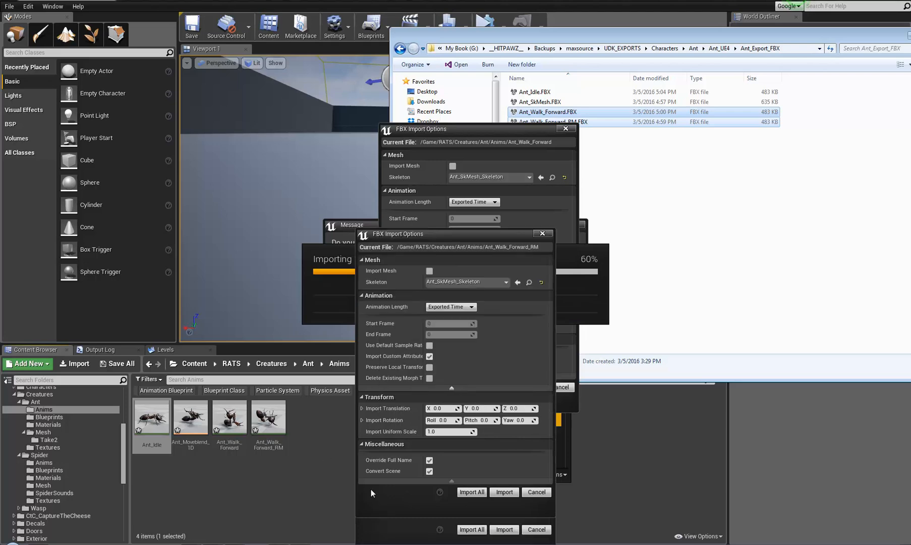
{"action": "left_click", "coordinate": [474, 492]}
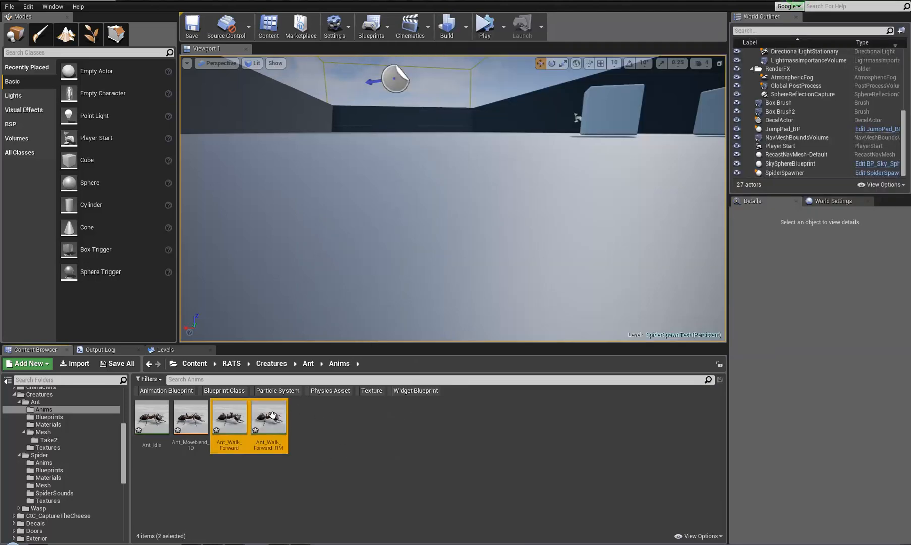
- Preview Ant_Walk_Forward_RM with Enable Root Motion switched off, and switch root motion back on
{"action": "double_click", "coordinate": [255, 429]}
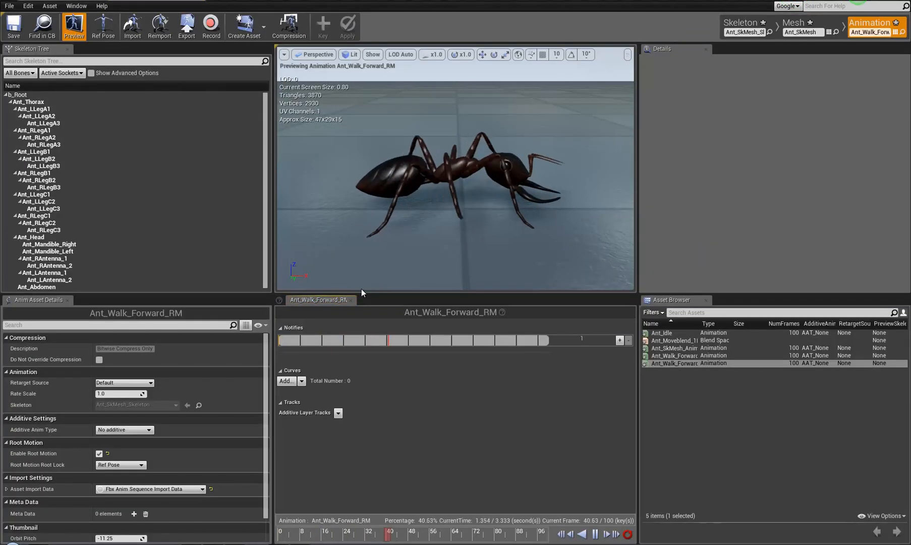
{"action": "left_click", "coordinate": [100, 454]}
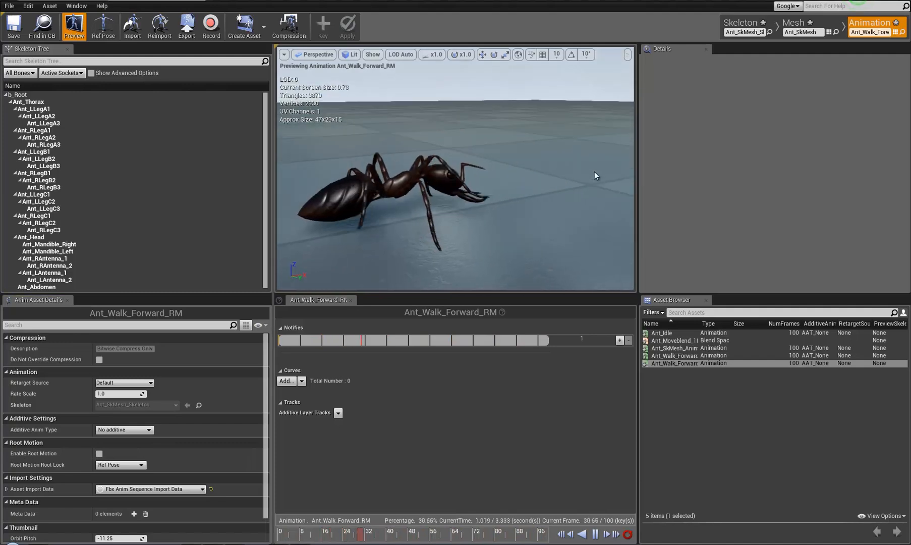
{"action": "left_click", "coordinate": [100, 453]}
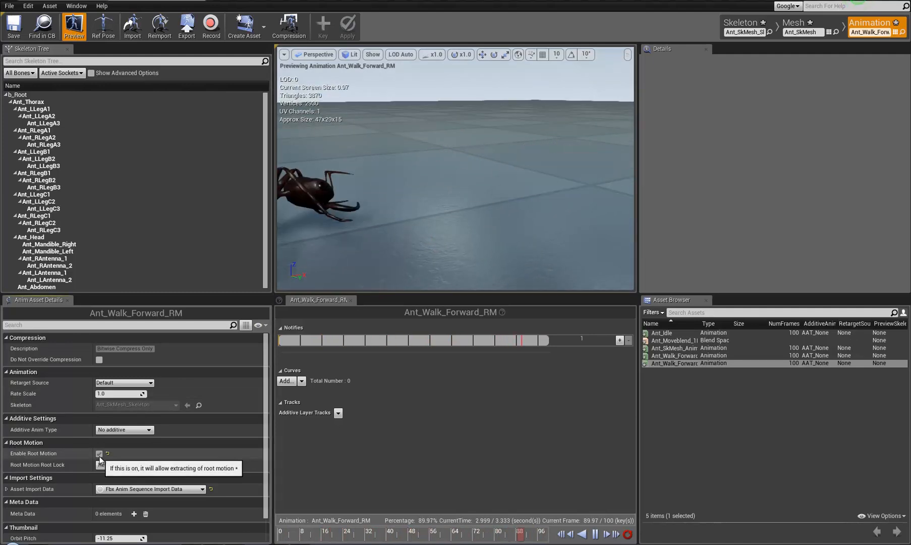
- Replace the velocity 10 sample in the Ant_Moveblend_1D blend space with Ant_Walk_Forward_RM, and return to the level editor
{"action": "double_click", "coordinate": [671, 341]}
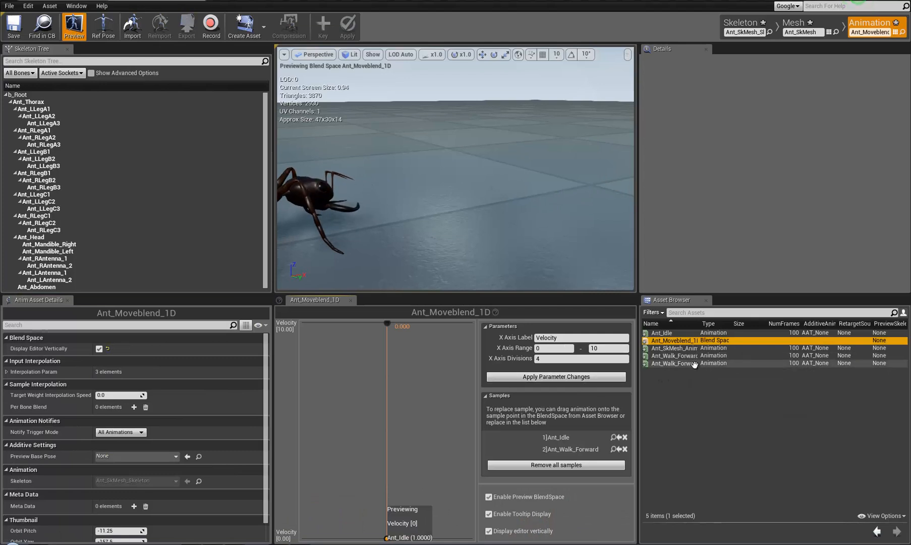
{"action": "mouse_move", "coordinate": [694, 364]}
{"action": "left_click_drag", "start_coordinate": [694, 365], "coordinate": [387, 325]}
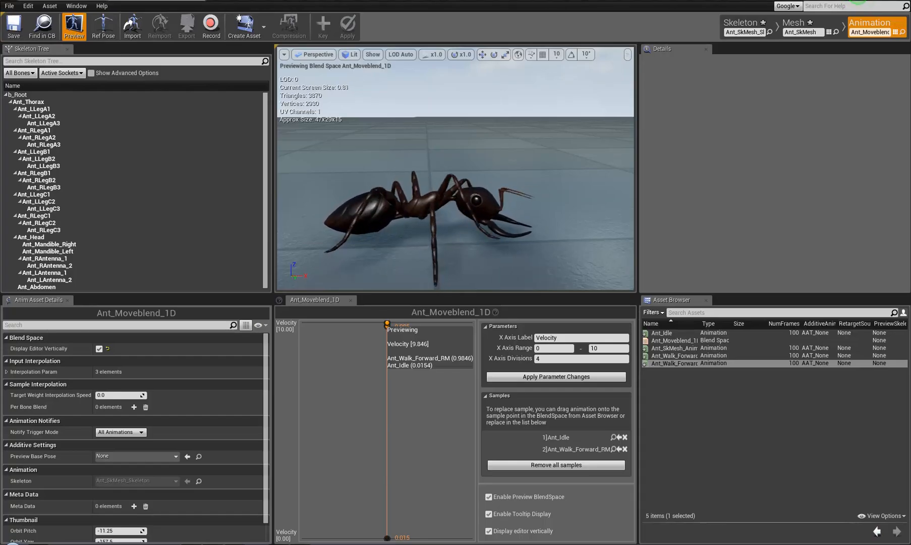
{"action": "left_click", "coordinate": [200, 1]}
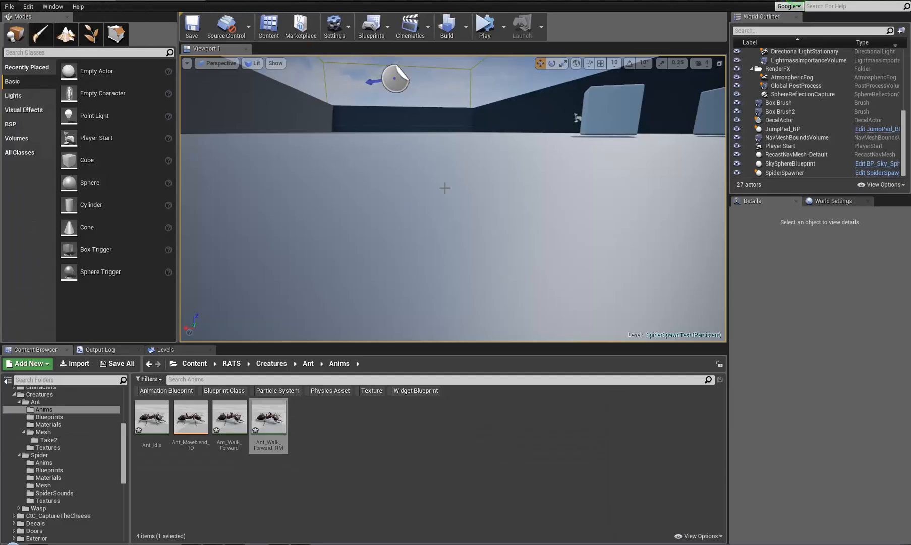
{"action": "right_click_drag", "start_coordinate": [445, 188], "coordinate": [856, 188]}
{"action": "key", "text": "w"}
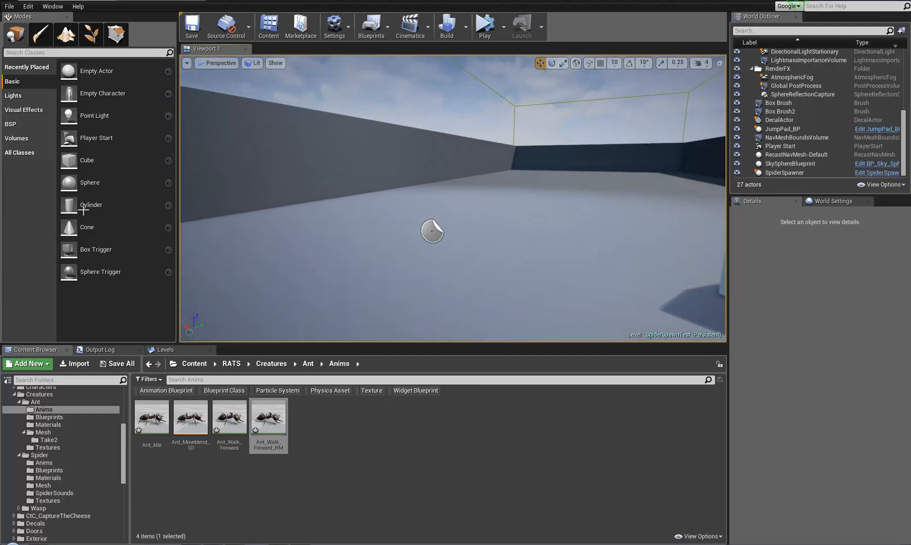
{"action": "right_click_drag", "start_coordinate": [83, 210], "coordinate": [772, 213]}
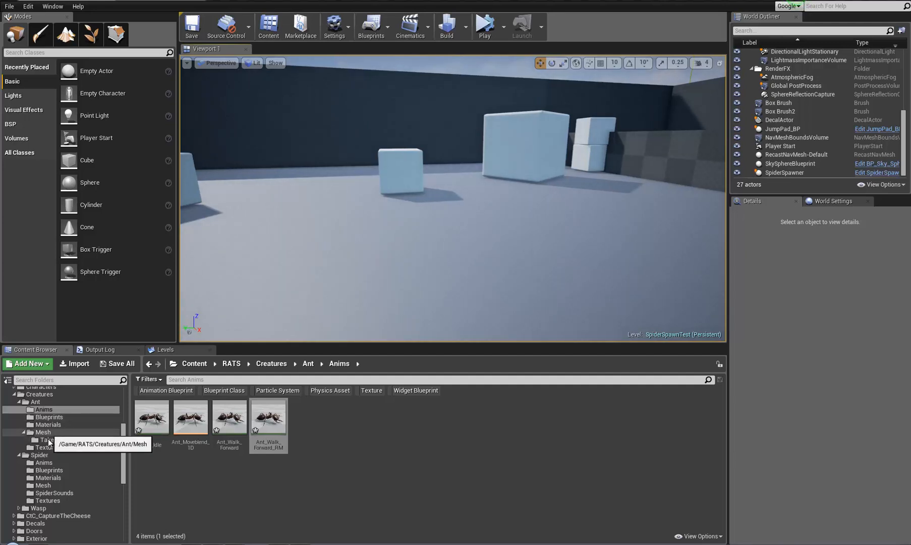
- Force-delete all the assets in the ant's Mesh/Take2 folder, from Ant_Idle through Ant_SkMesh_Skeleton
{"action": "left_click", "coordinate": [47, 440]}
{"action": "left_click", "coordinate": [151, 417]}
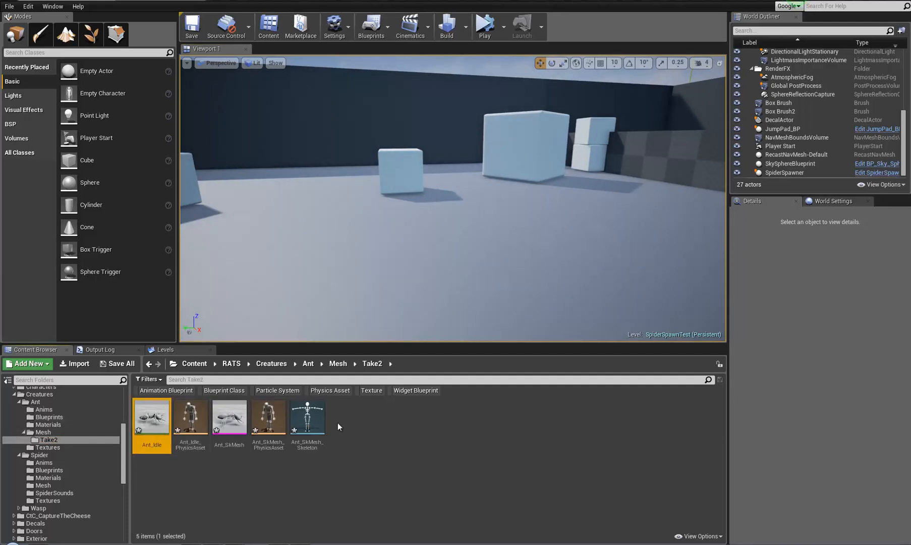
{"action": "left_click", "coordinate": [307, 417], "text": "shift"}
{"action": "right_click", "coordinate": [311, 419]}
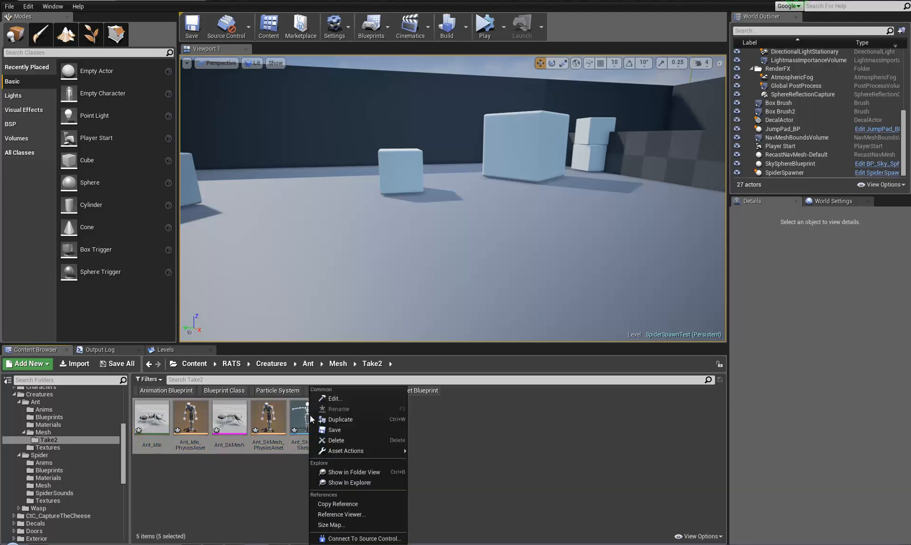
{"action": "left_click", "coordinate": [346, 440]}
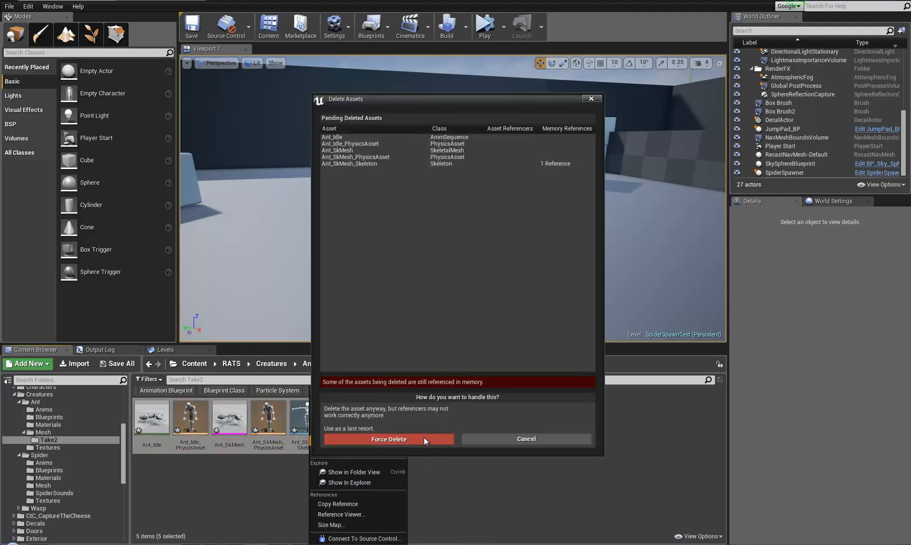
{"action": "left_click", "coordinate": [424, 438]}
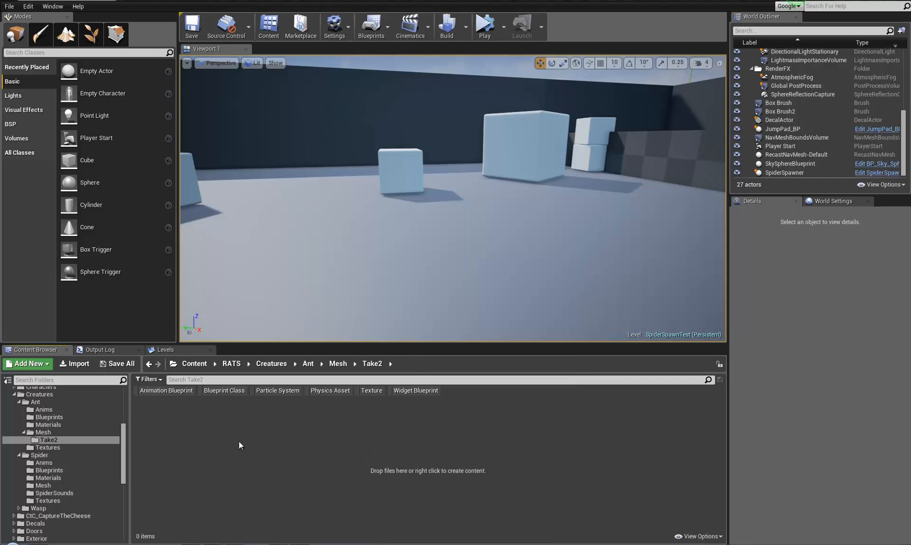
- Delete the empty Take2 folder from the ant's Mesh folder and confirm the deletion
{"action": "right_click", "coordinate": [49, 440]}
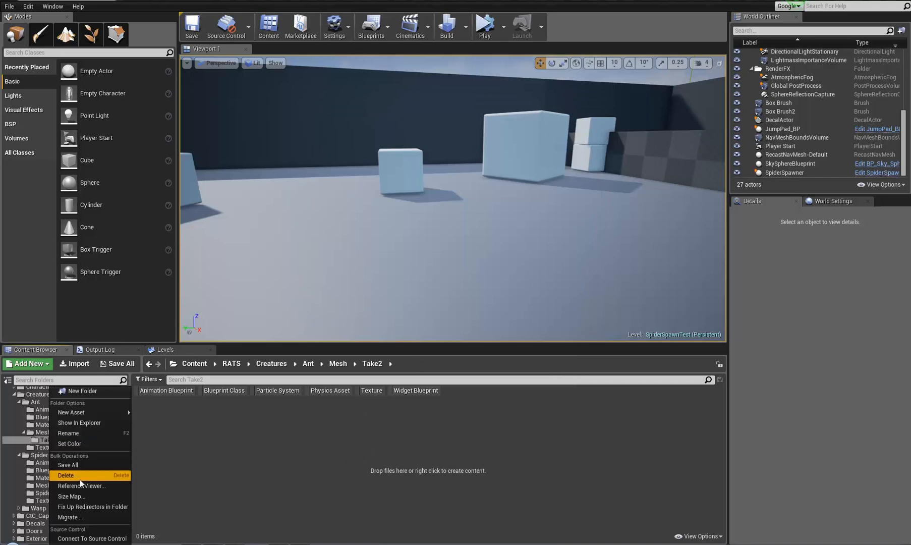
{"action": "left_click", "coordinate": [66, 475]}
{"action": "left_click", "coordinate": [137, 495]}
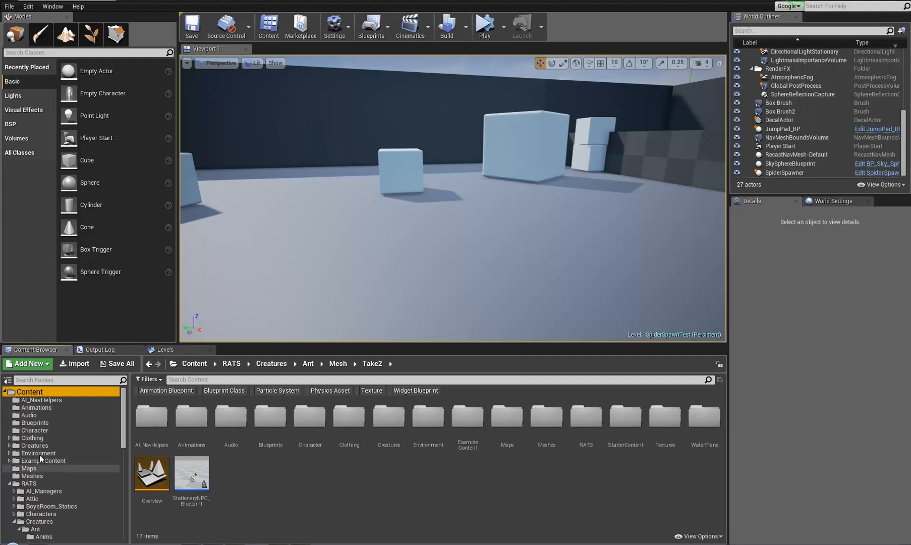
- Open the Ant_AnimBP animation blueprint from the ant's Blueprints folder and examine the ant in its preview
{"action": "scroll", "coordinate": [40, 454], "scroll_direction": "down", "scroll_amount": 4}
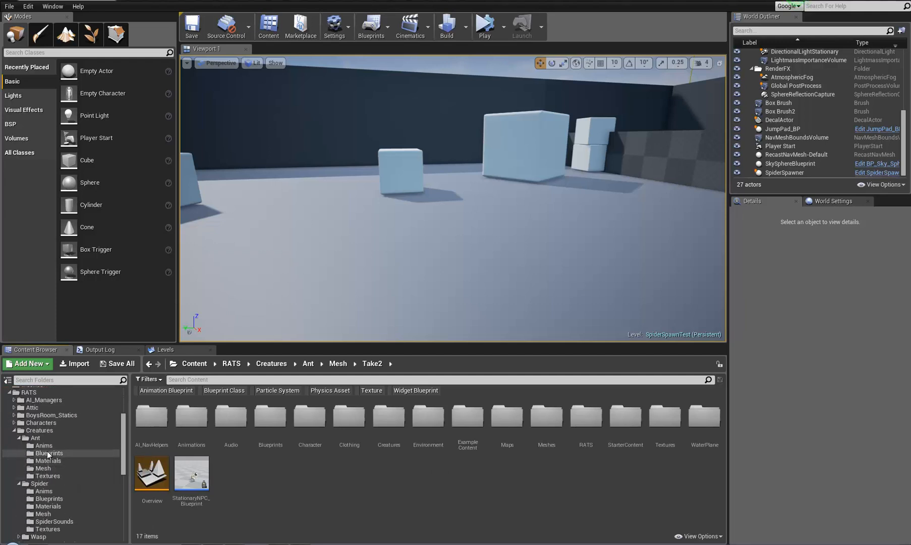
{"action": "left_click", "coordinate": [47, 452]}
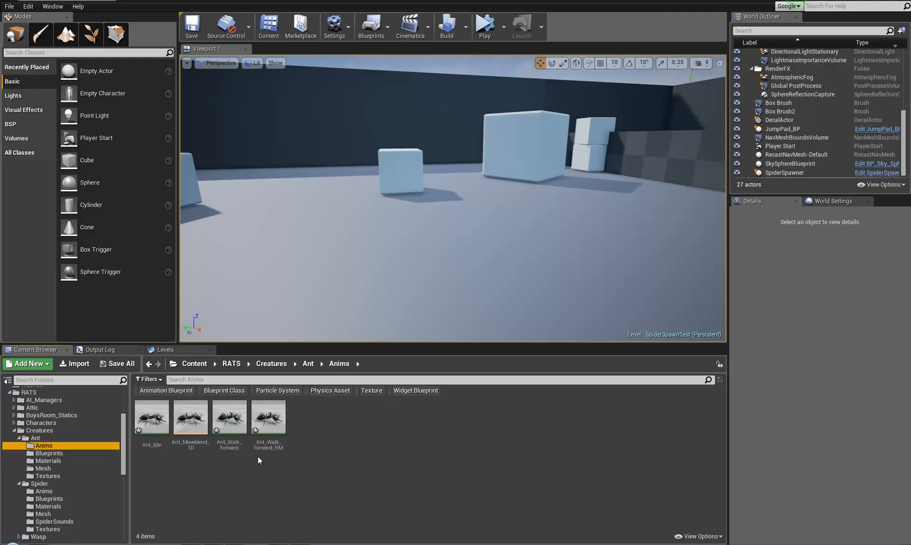
{"action": "left_click", "coordinate": [52, 453]}
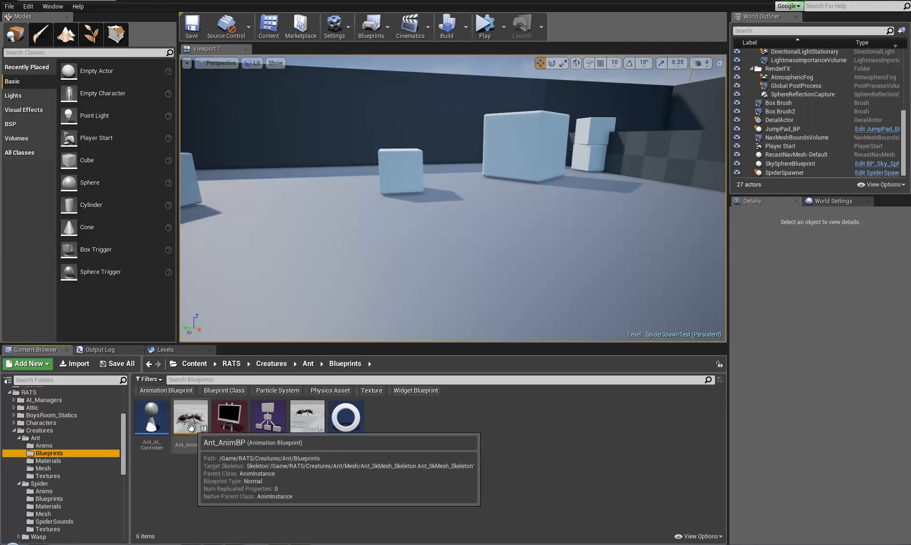
{"action": "double_click", "coordinate": [198, 421]}
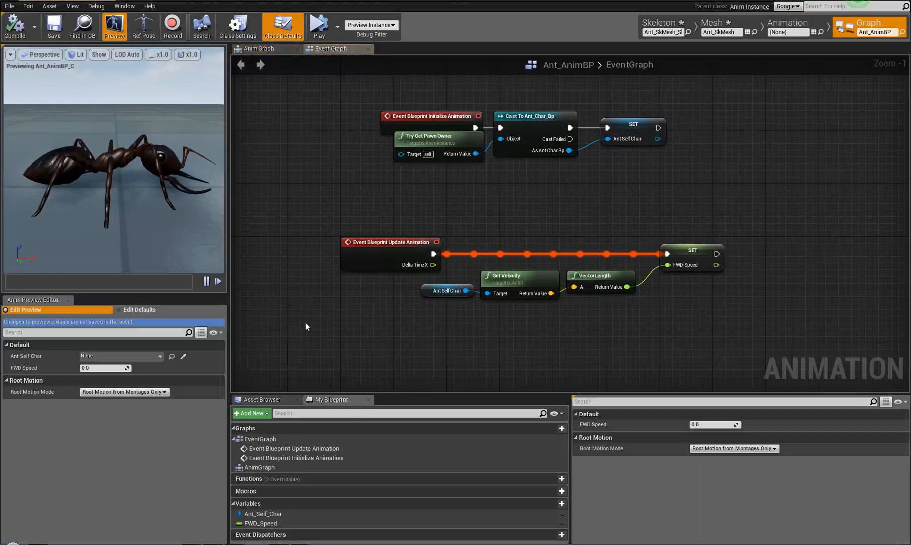
{"action": "left_click_drag", "start_coordinate": [160, 241], "coordinate": [50, 204], "text": "alt"}
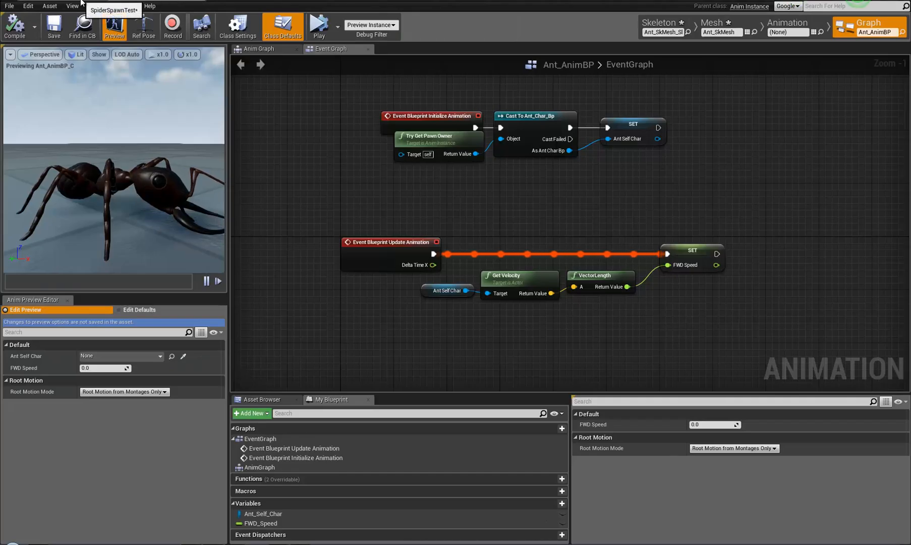
- Place an Ant_Char_Bp character from the ant's Blueprints folder on the open floor of the SpiderSpawnTest level
{"action": "left_click", "coordinate": [80, 3]}
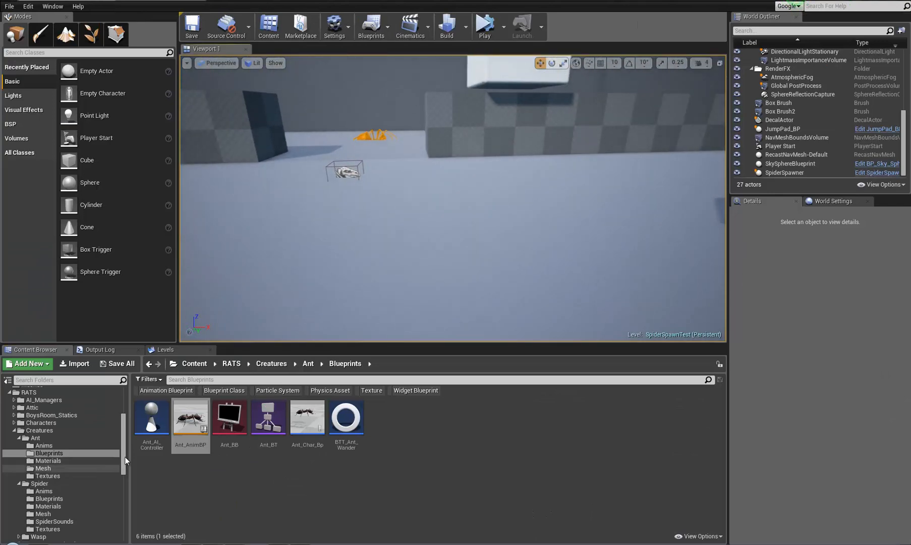
{"action": "left_click_drag", "start_coordinate": [307, 417], "coordinate": [446, 303]}
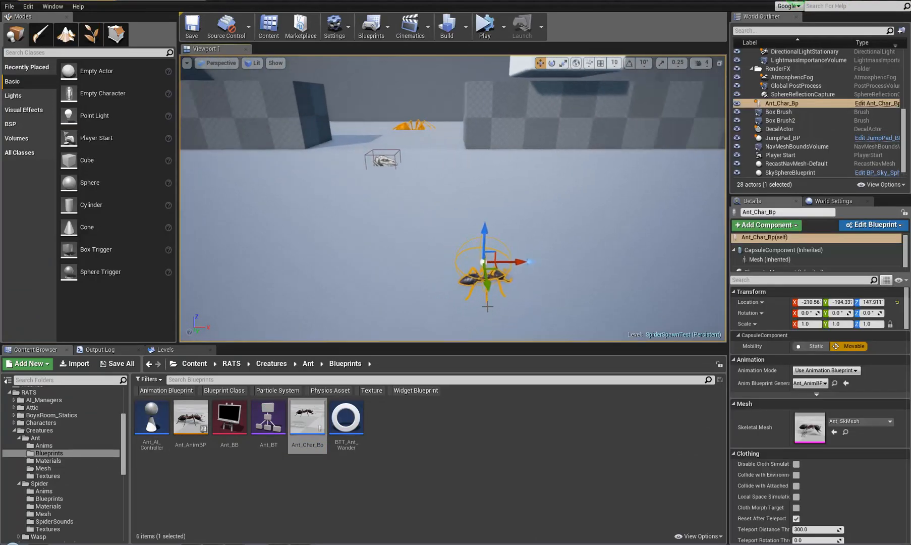
{"action": "key", "text": "f"}
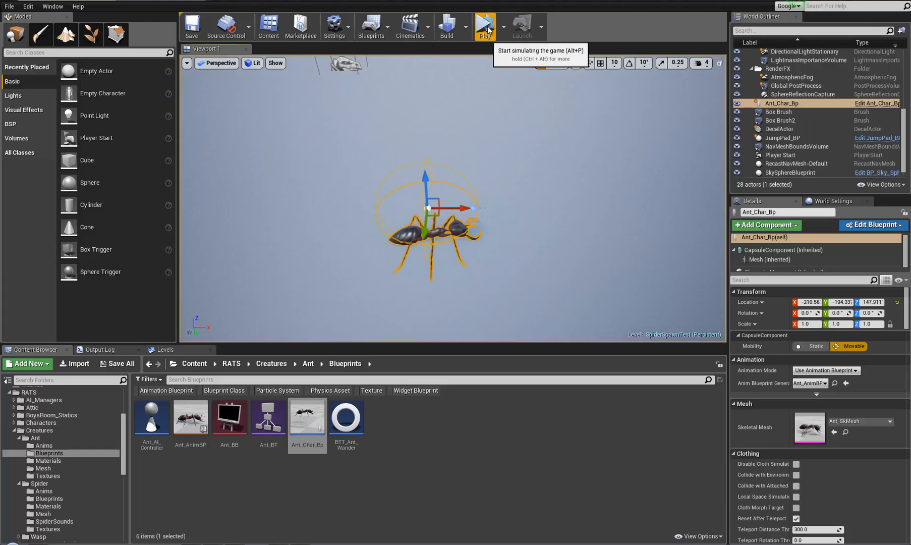
- Simulate the level to watch the placed ant move up close, and stop the simulation
{"action": "left_click", "coordinate": [487, 30]}
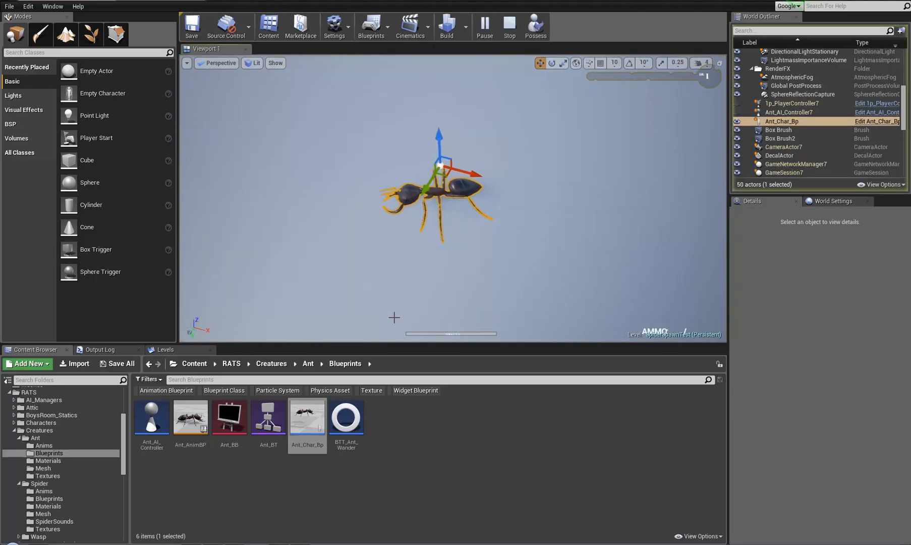
{"action": "right_click_drag", "start_coordinate": [335, 302], "coordinate": [372, 268]}
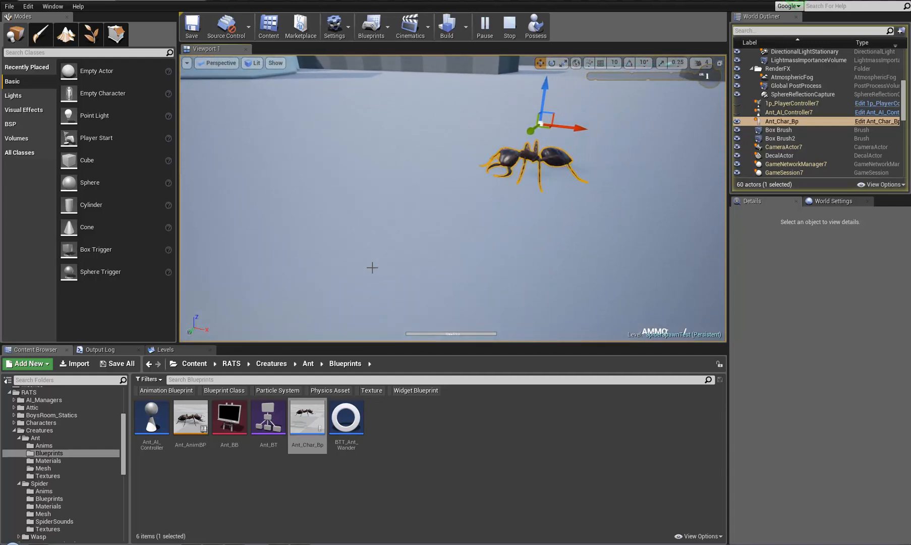
{"action": "right_click_drag", "start_coordinate": [399, 264], "coordinate": [378, 260]}
{"action": "key", "text": "w"}
{"action": "key", "text": "s"}
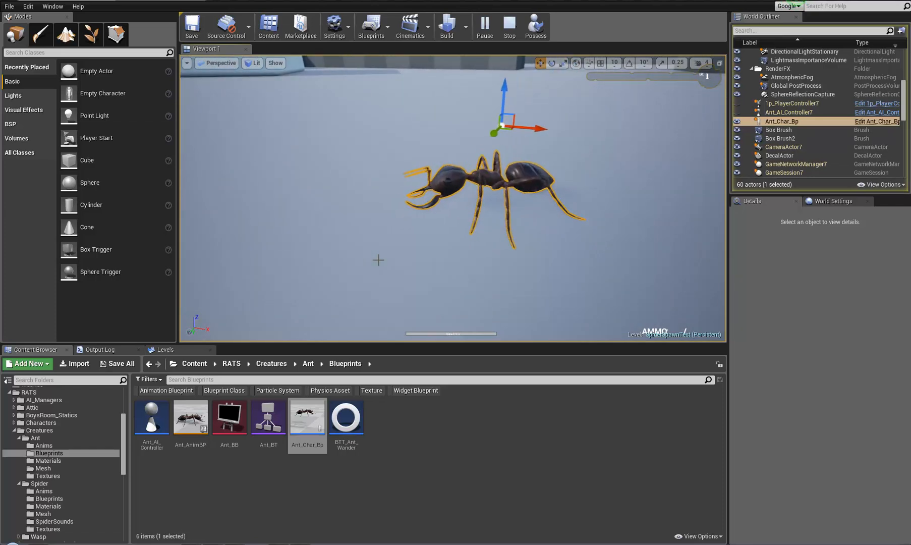
{"action": "left_click", "coordinate": [510, 25]}
- Open the Ant_Moveblend_1D blend space from Ant_AnimBP's animation mode and preview the blend between Ant_Idle and Ant_Walk_Forward_RM
{"action": "left_click", "coordinate": [156, 2]}
{"action": "right_click_drag", "start_coordinate": [438, 205], "coordinate": [483, 213]}
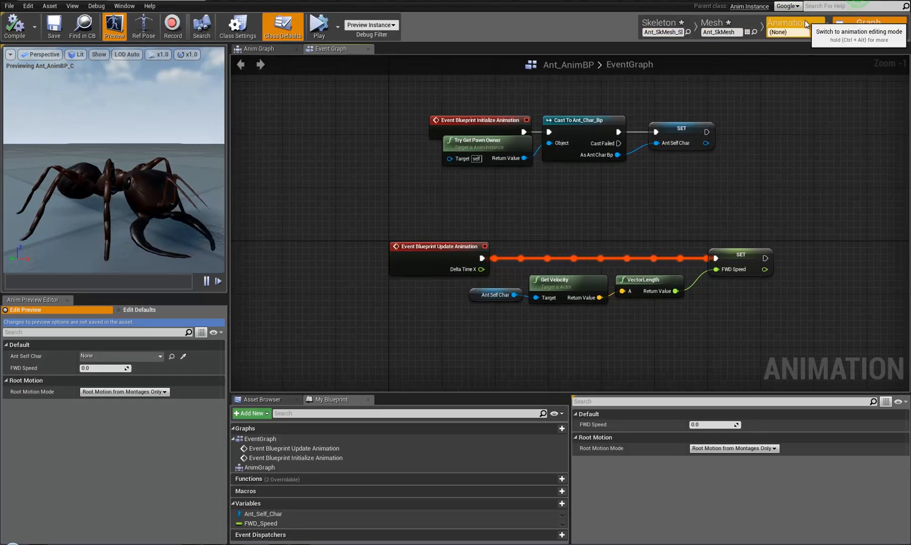
{"action": "left_click", "coordinate": [775, 27]}
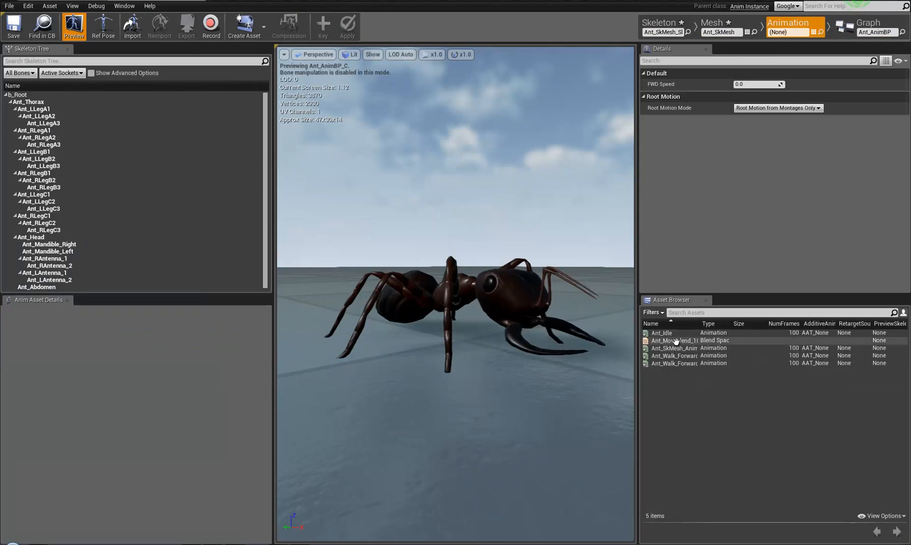
{"action": "double_click", "coordinate": [675, 341]}
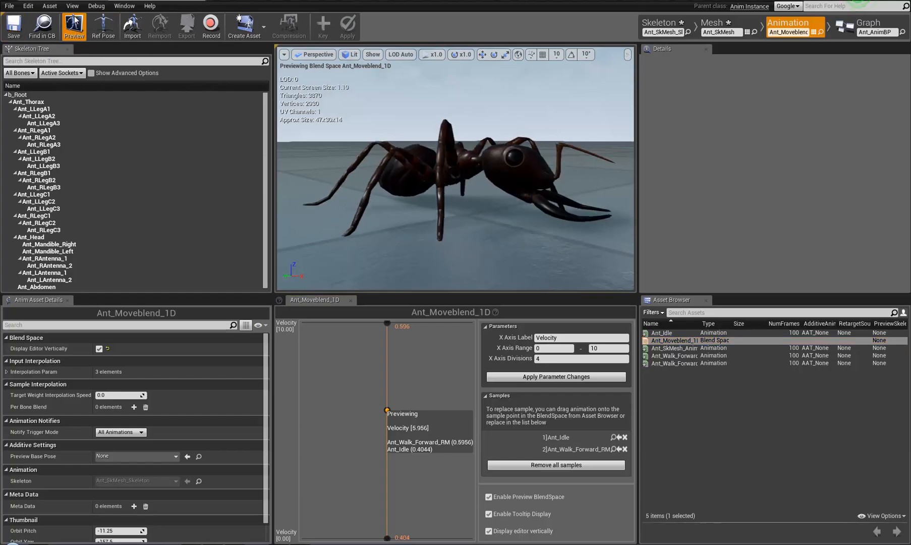
- Return to the SpiderSpawnTest level and save it
{"action": "left_click", "coordinate": [83, 1]}
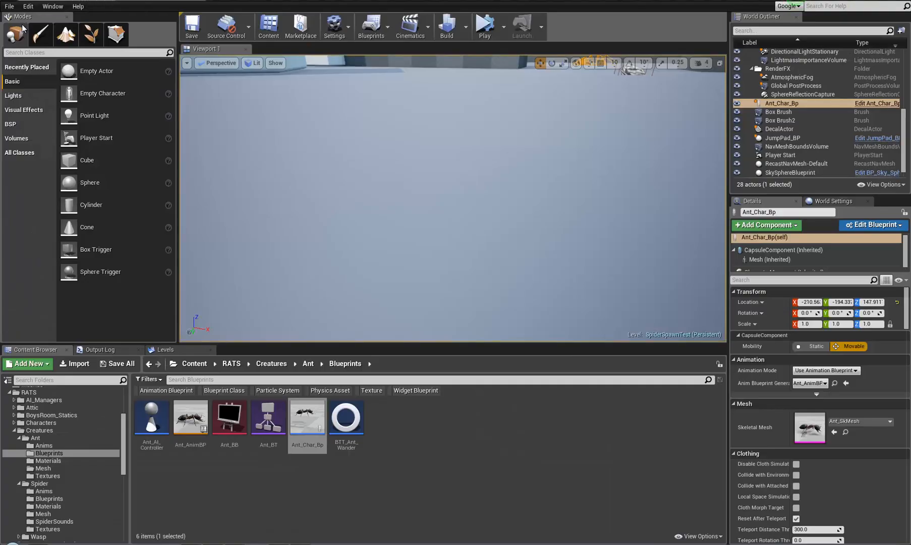
{"action": "left_click", "coordinate": [190, 28]}
- Simulate the level again, follow the ant across the arena to check its walk, and end the simulation
{"action": "key", "text": "f"}
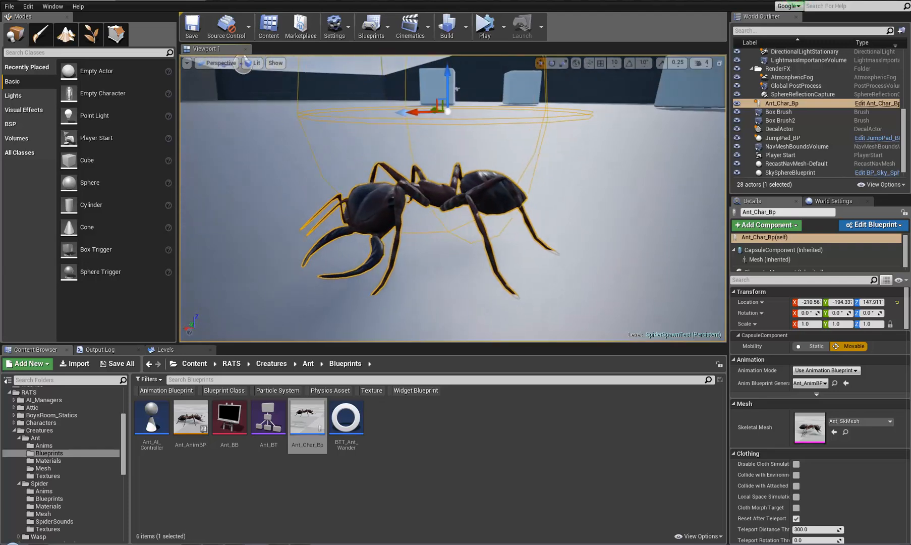
{"action": "key", "text": "s"}
{"action": "right_click_drag", "start_coordinate": [458, 224], "coordinate": [467, 234]}
{"action": "key", "text": "a"}
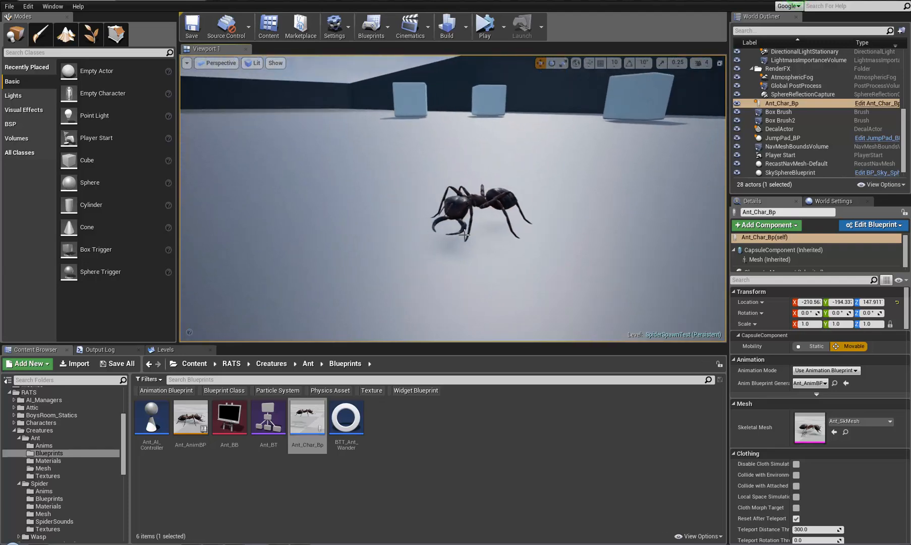
{"action": "left_click", "coordinate": [485, 34]}
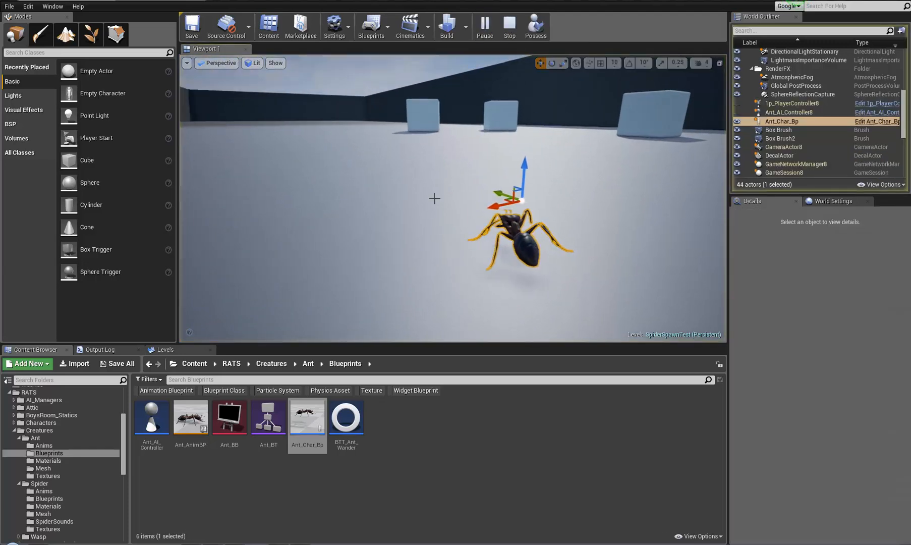
{"action": "right_click_drag", "start_coordinate": [457, 256], "coordinate": [726, 266]}
{"action": "key", "text": "w"}
{"action": "key", "text": "a"}
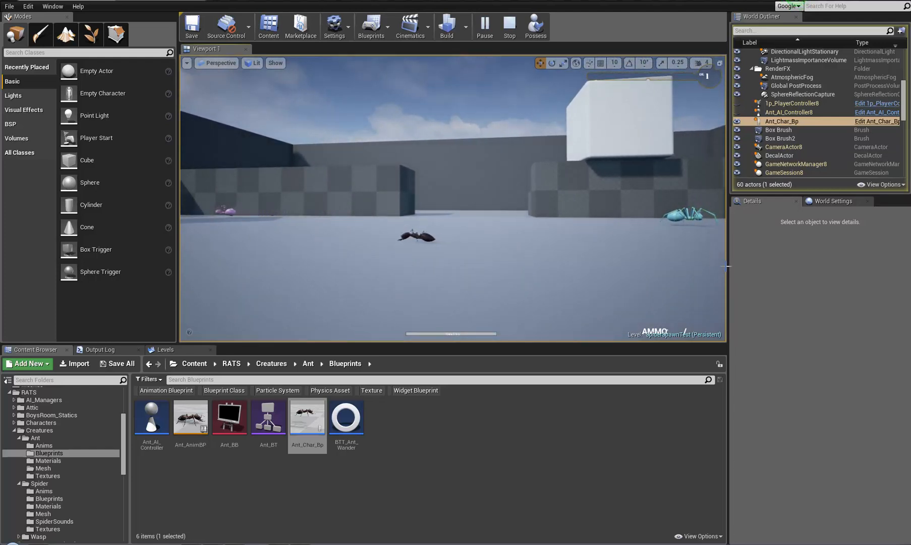
{"action": "right_click_drag", "start_coordinate": [726, 266], "coordinate": [610, 274]}
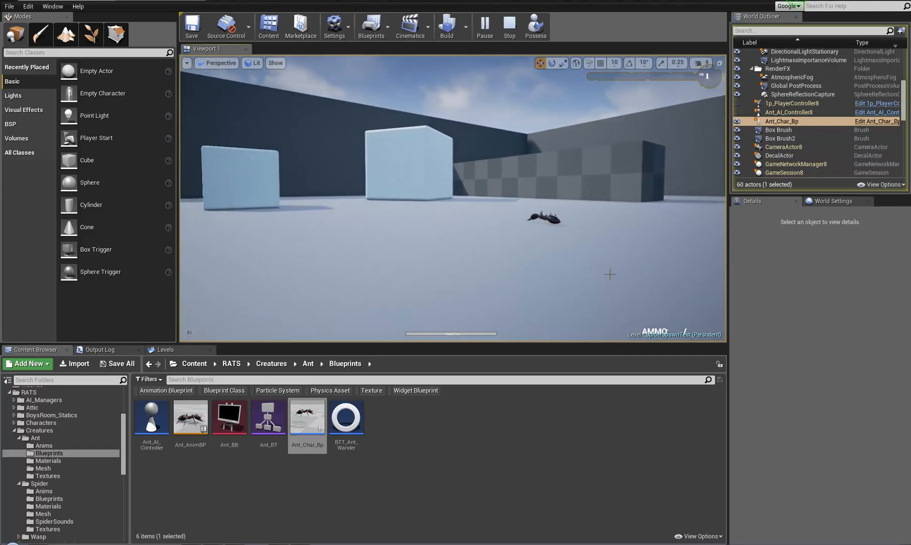
{"action": "right_click_drag", "start_coordinate": [610, 274], "coordinate": [568, 291]}
{"action": "key", "text": "w"}
{"action": "key", "text": "w"}
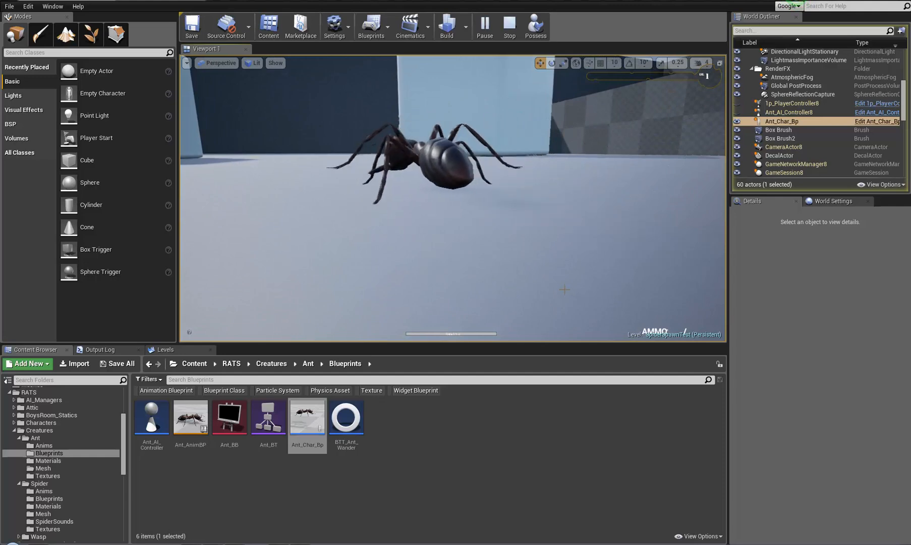
{"action": "right_click_drag", "start_coordinate": [565, 289], "coordinate": [557, 283]}
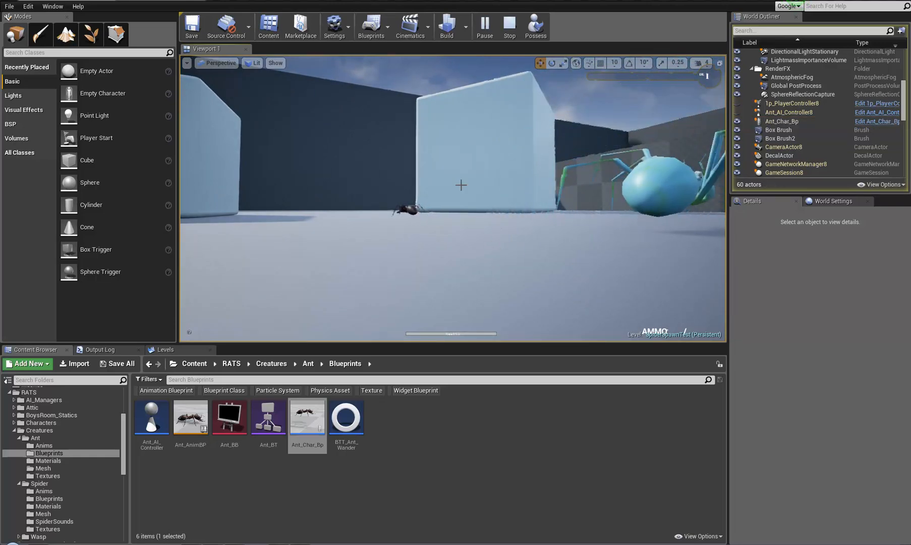
{"action": "key", "text": "Escape"}
- Set the SpiderSpawner's maximum concurrent spawns to 100
{"action": "right_click_drag", "start_coordinate": [420, 227], "coordinate": [764, 256]}
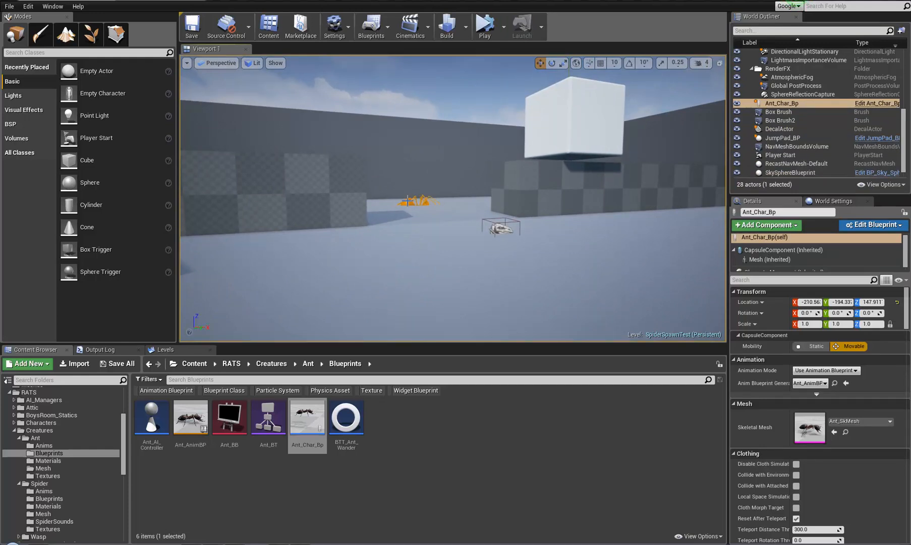
{"action": "left_click", "coordinate": [407, 201]}
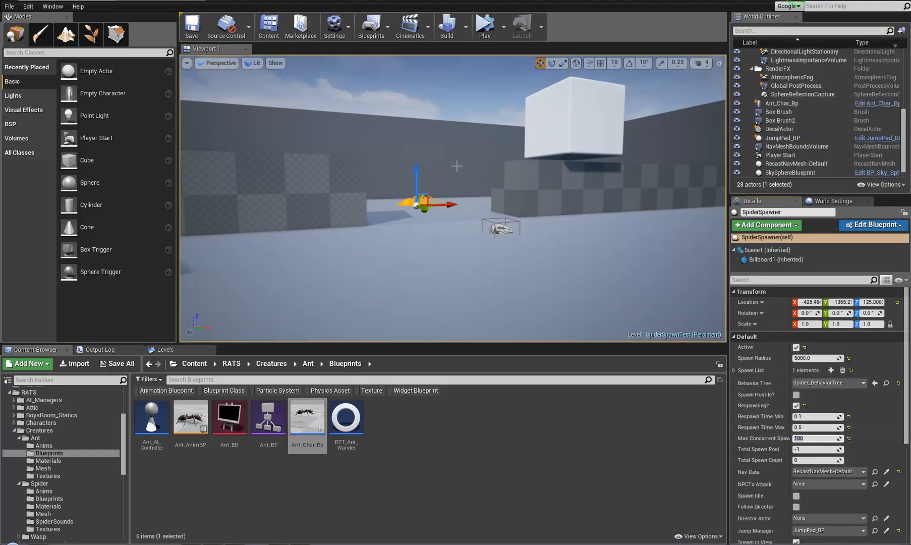
{"action": "right_click_drag", "start_coordinate": [457, 166], "coordinate": [490, 65]}
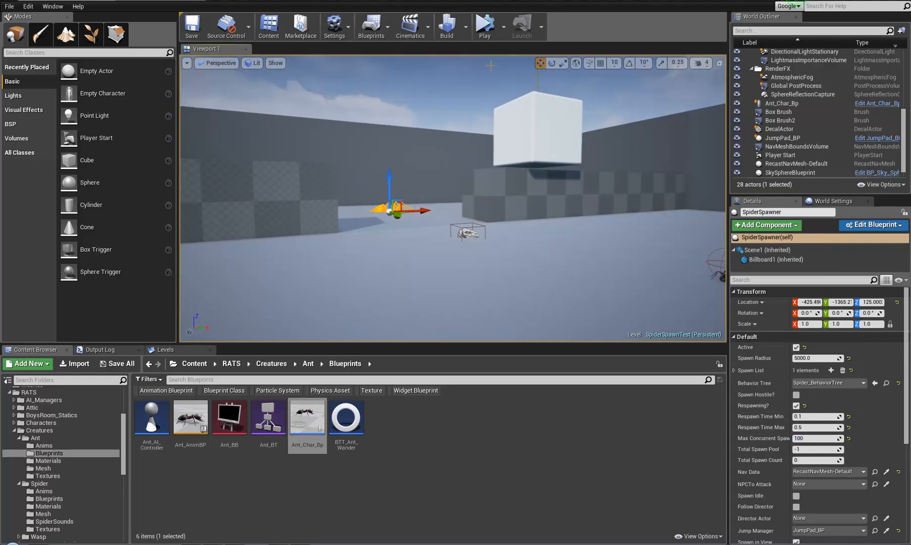
- Play the level in the selected viewport, briefly viewing it in full screen
{"action": "left_click", "coordinate": [504, 28]}
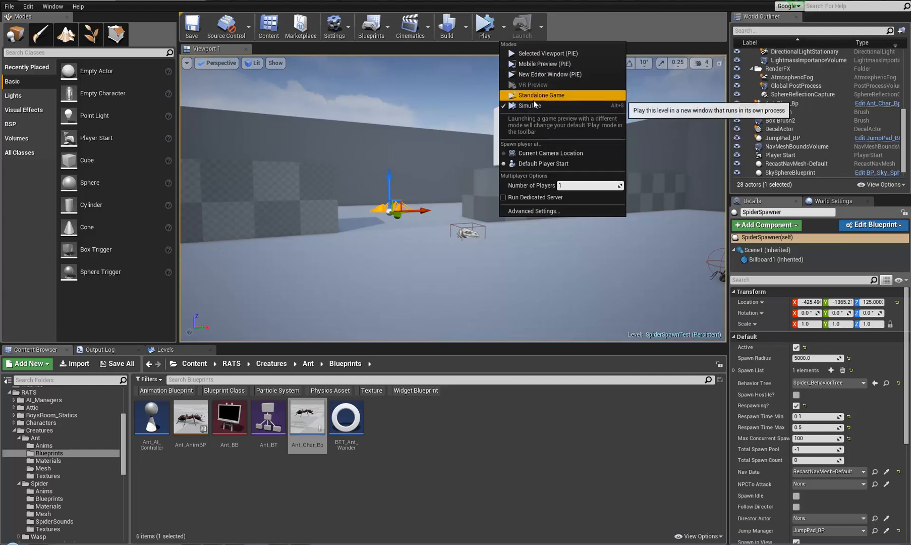
{"action": "left_click", "coordinate": [548, 54]}
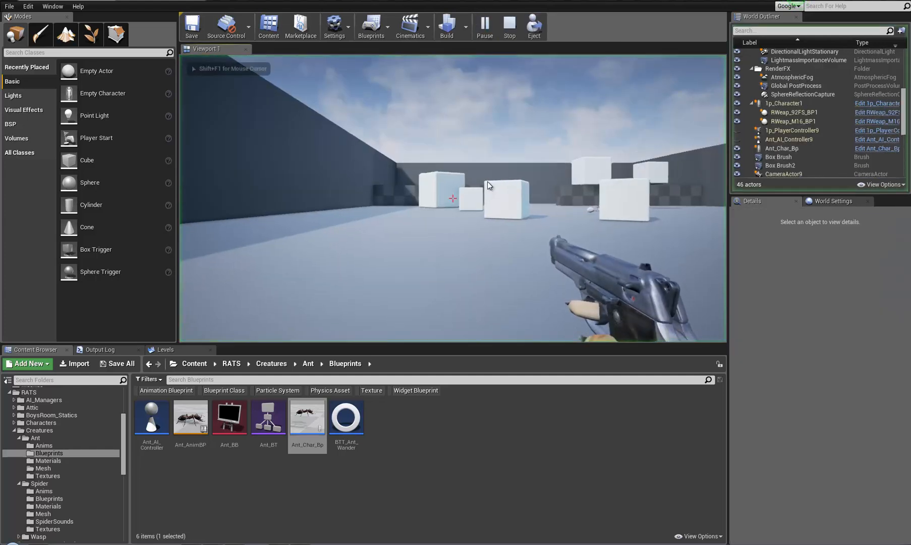
{"action": "left_click", "coordinate": [562, 177]}
{"action": "key", "text": "F11"}
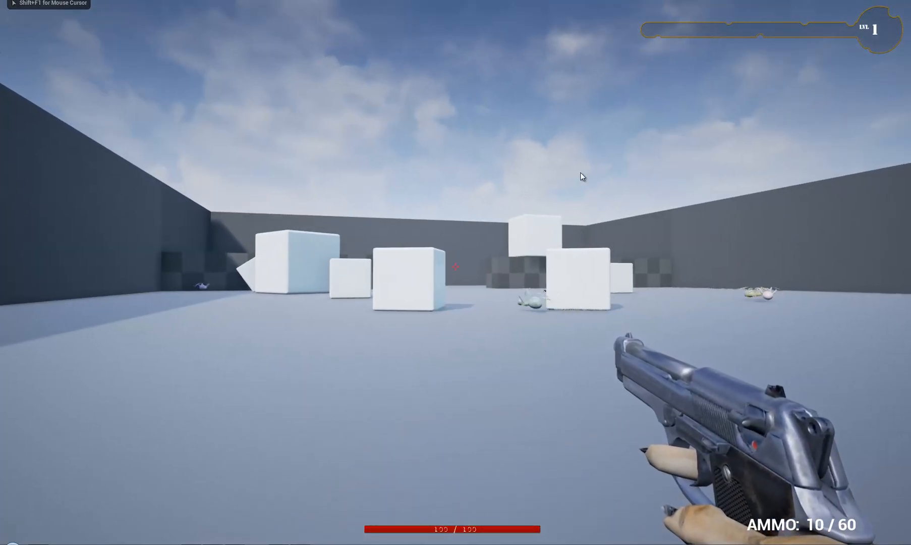
{"action": "key", "text": "F11"}
- Run the player character across the arena among the spawned spiders and the ant to check how they move and chase
{"action": "key", "text": "d"}
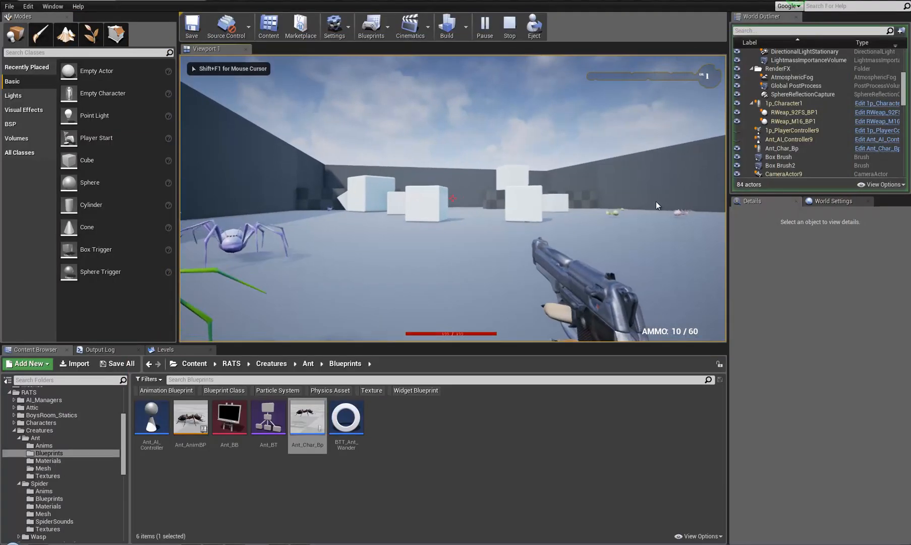
{"action": "key", "text": "w"}
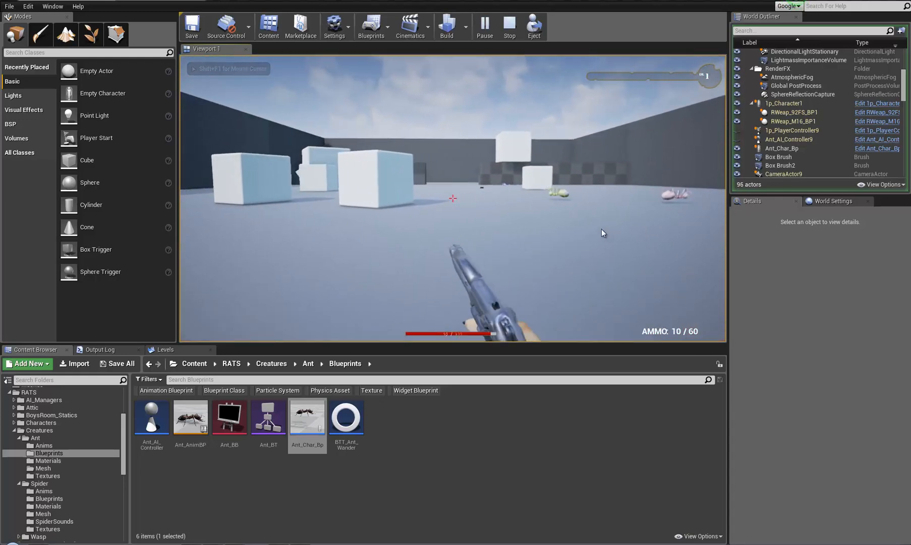
{"action": "key", "text": "w"}
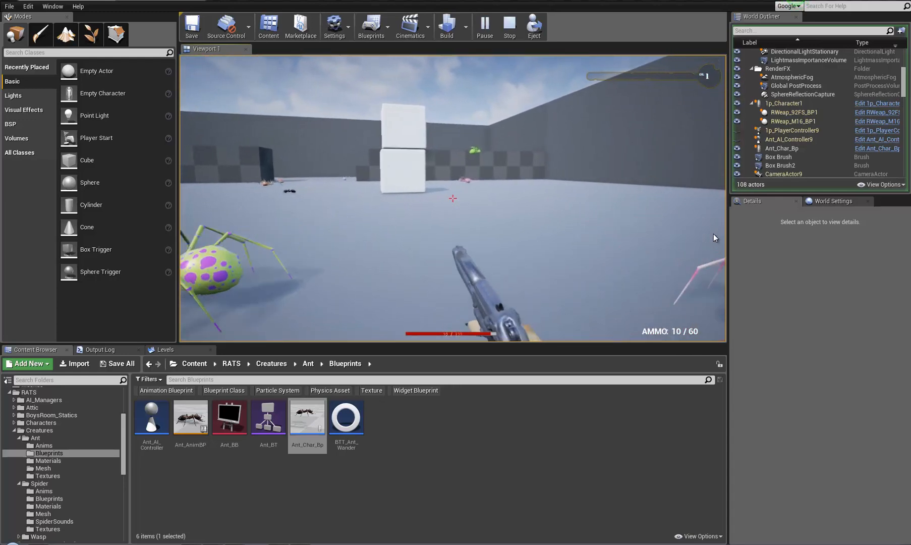
{"action": "key", "text": "w"}
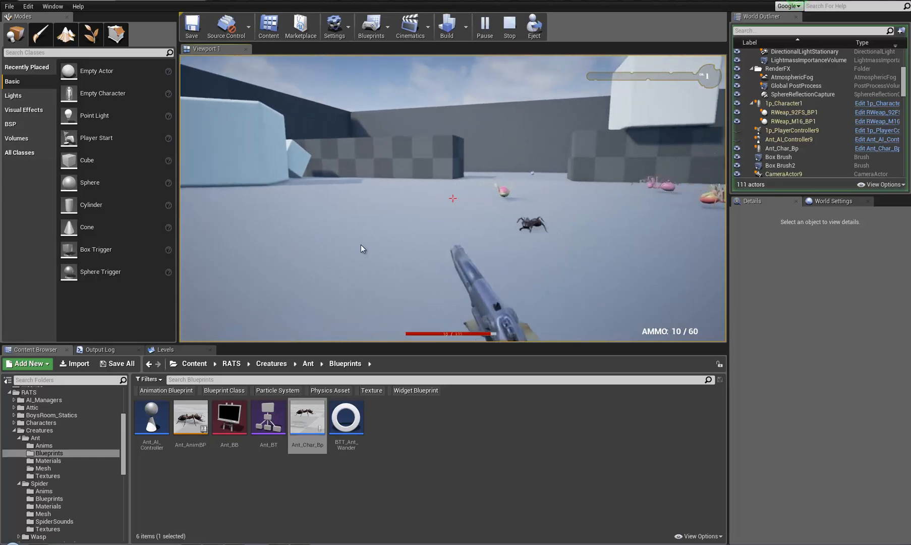
{"action": "key", "text": "s"}
{"action": "key", "text": "w"}
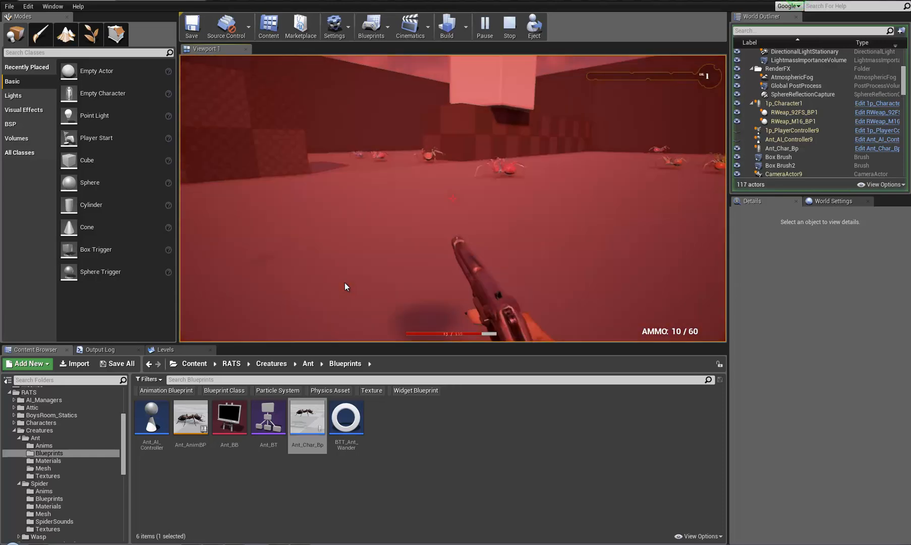
{"action": "key", "text": "w"}
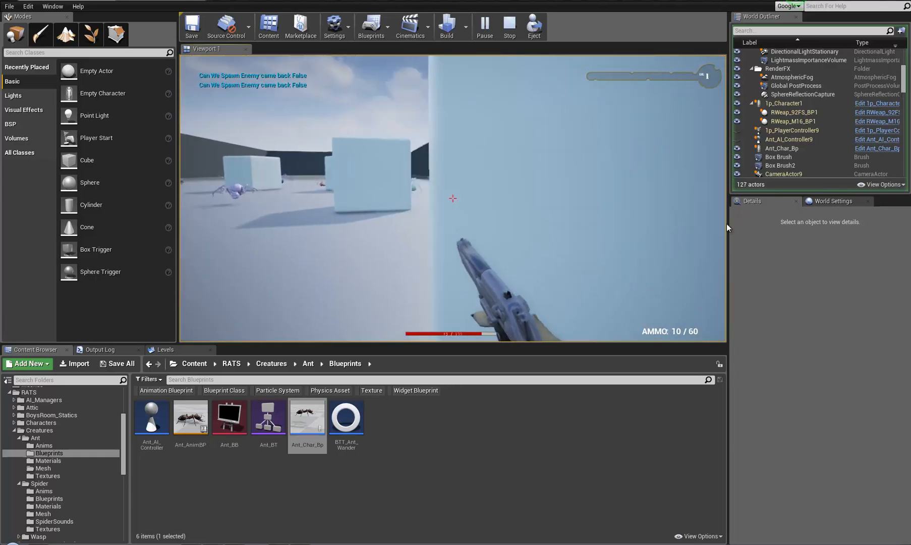
{"action": "key", "text": "w"}
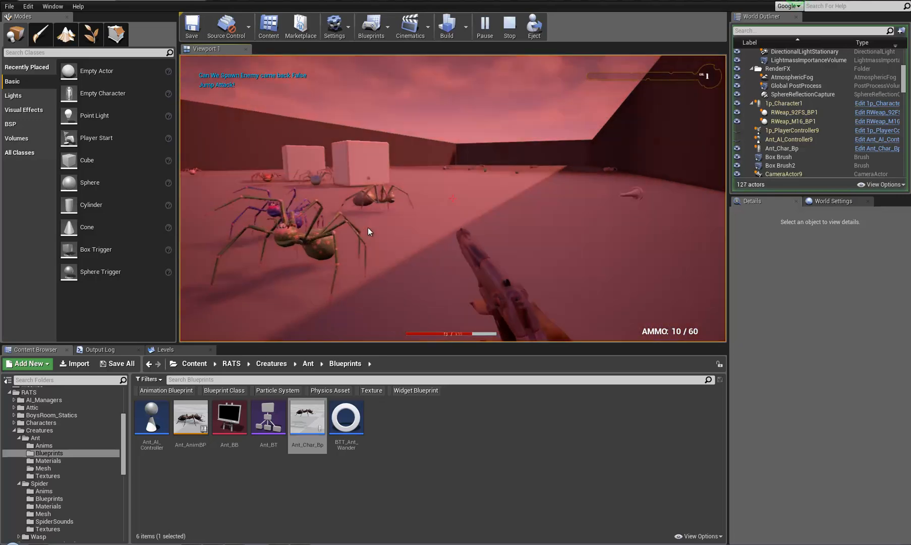
{"action": "key", "text": "w"}
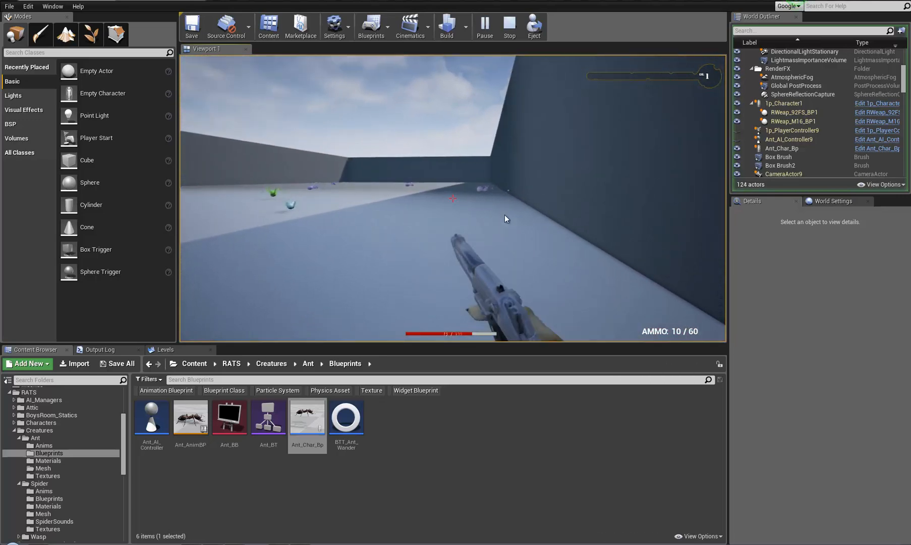
{"action": "key", "text": "w"}
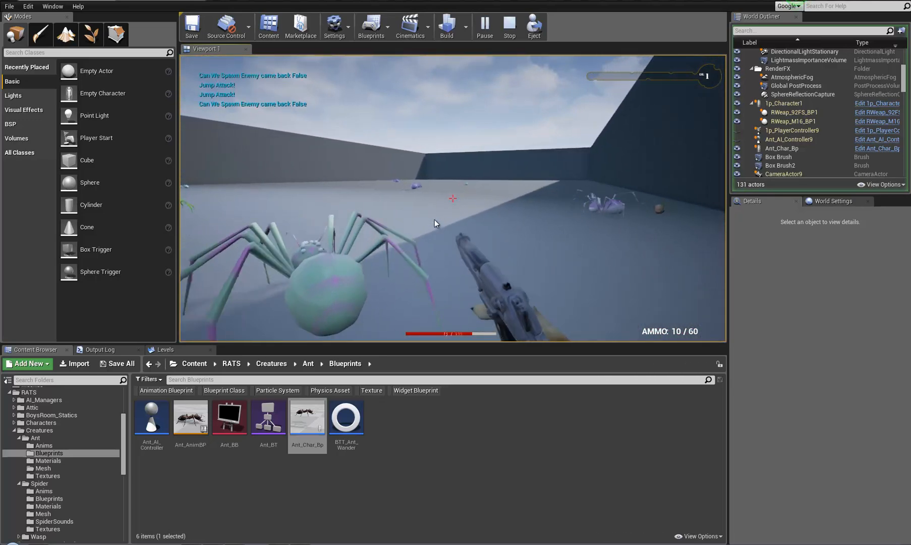
{"action": "key", "text": "w"}
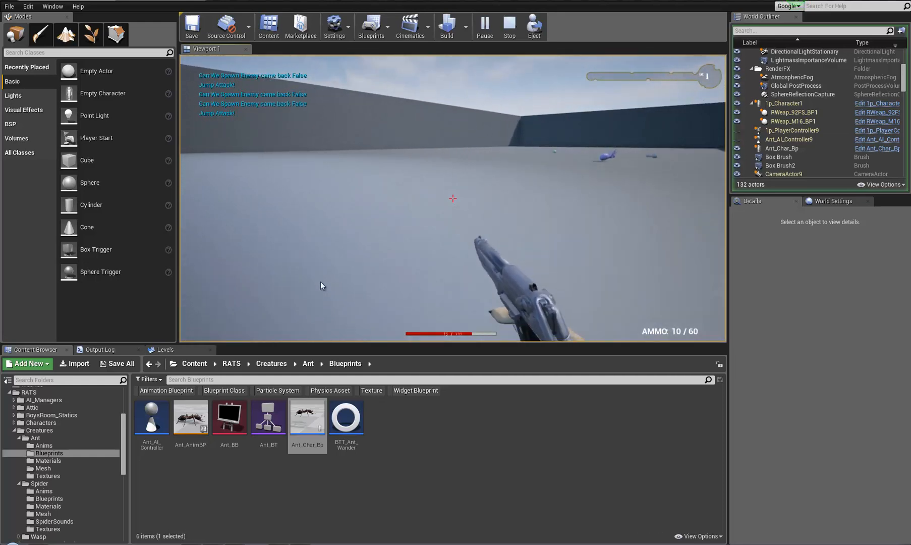
{"action": "key", "text": "w"}
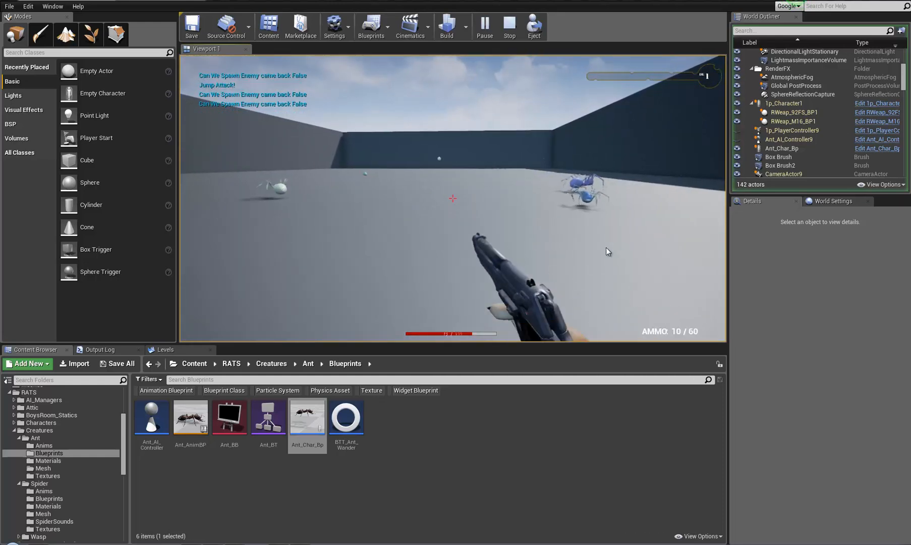
- Jump and back the player away from the swarm, looking up to examine the spiders' jump attacks
{"action": "key", "text": "s"}
{"action": "key", "text": "space"}
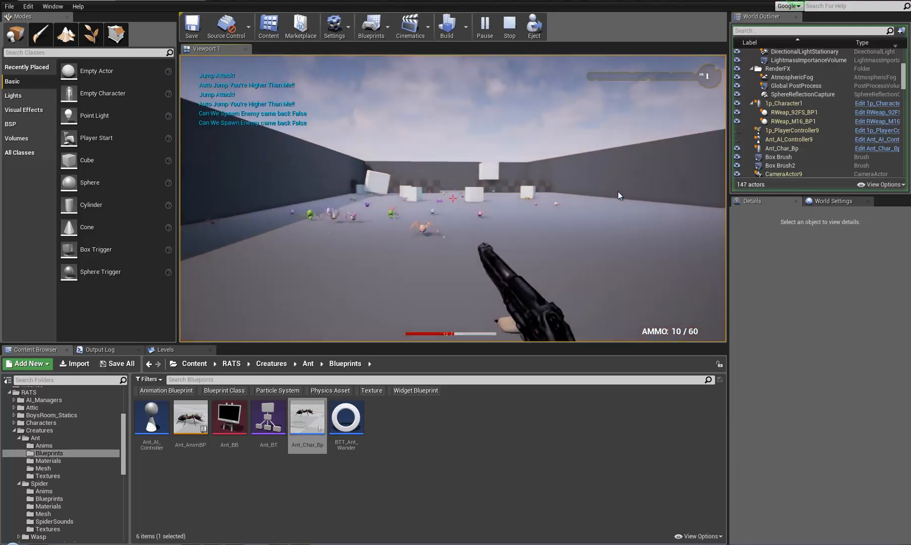
{"action": "key", "text": "s"}
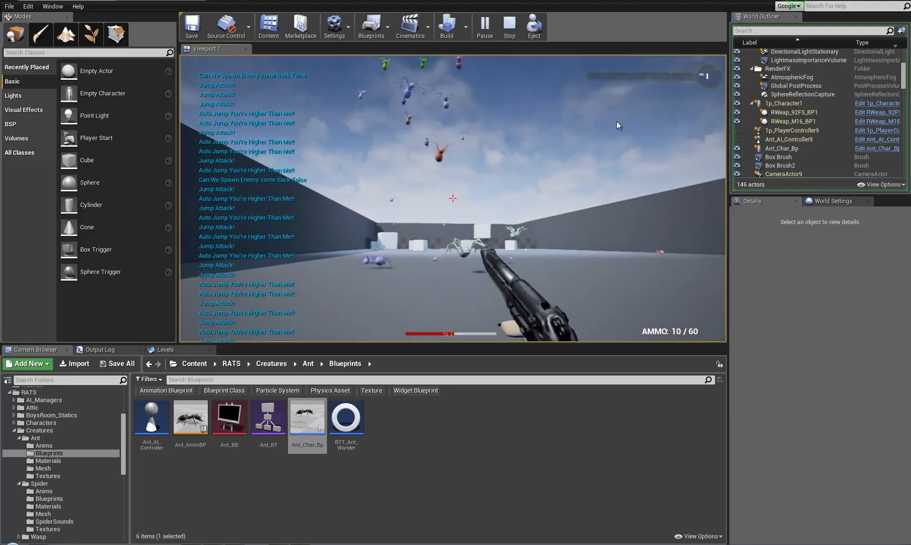
{"action": "key", "text": "s"}
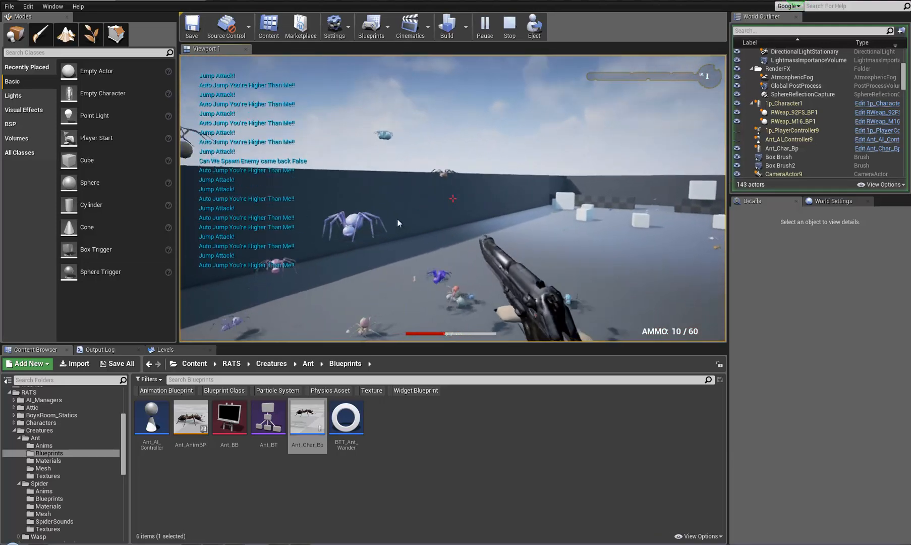
{"action": "key", "text": "s"}
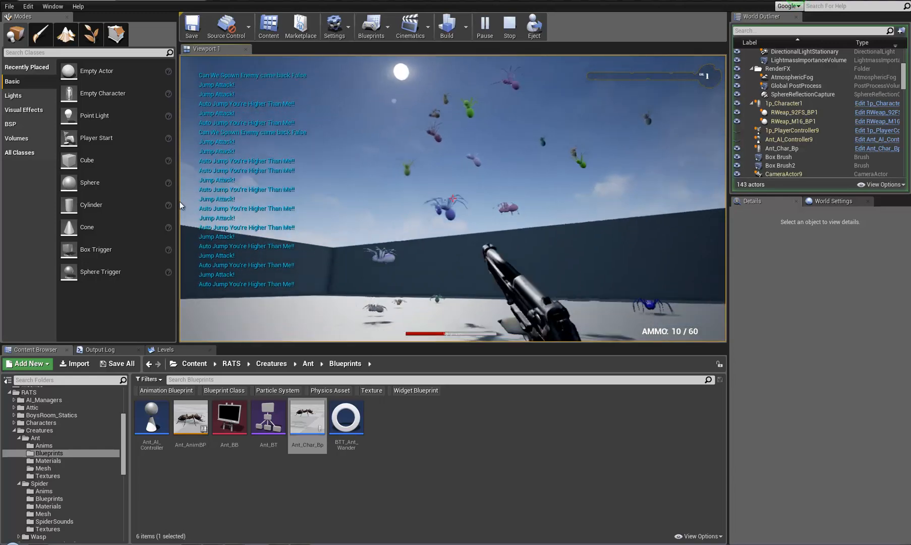
{"action": "key", "text": "s"}
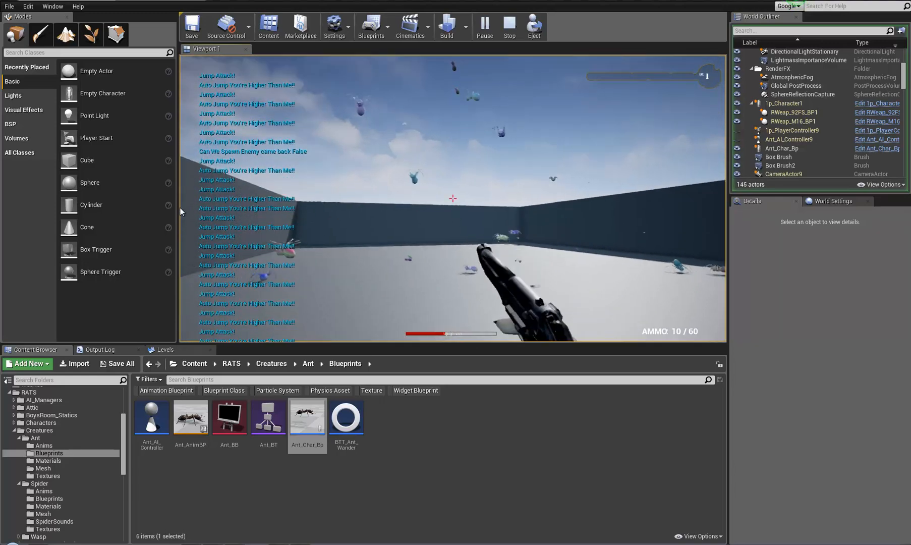
{"action": "key", "text": "s"}
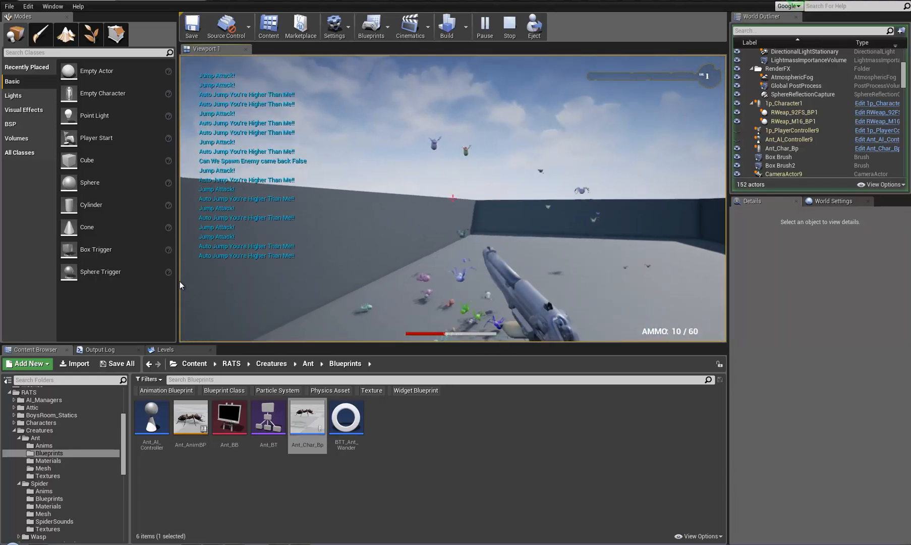
{"action": "key", "text": "s"}
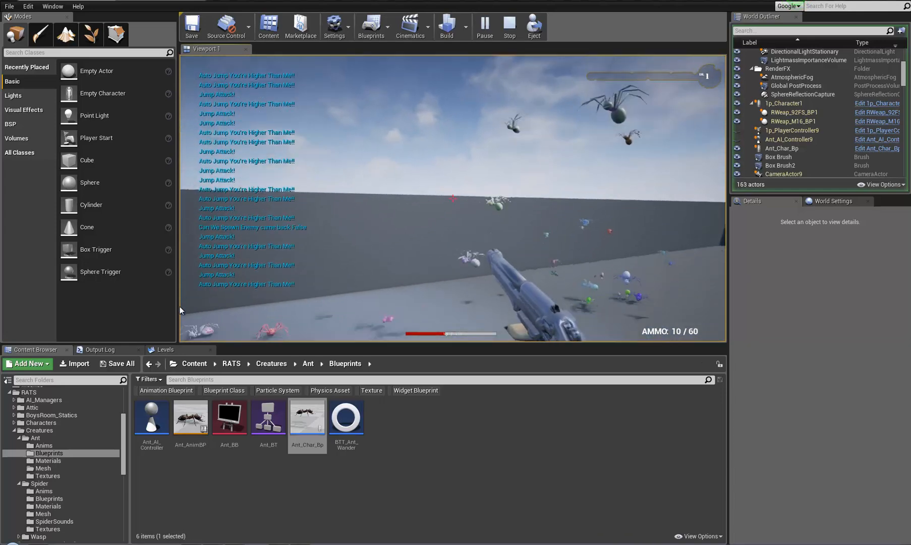
{"action": "key", "text": "s"}
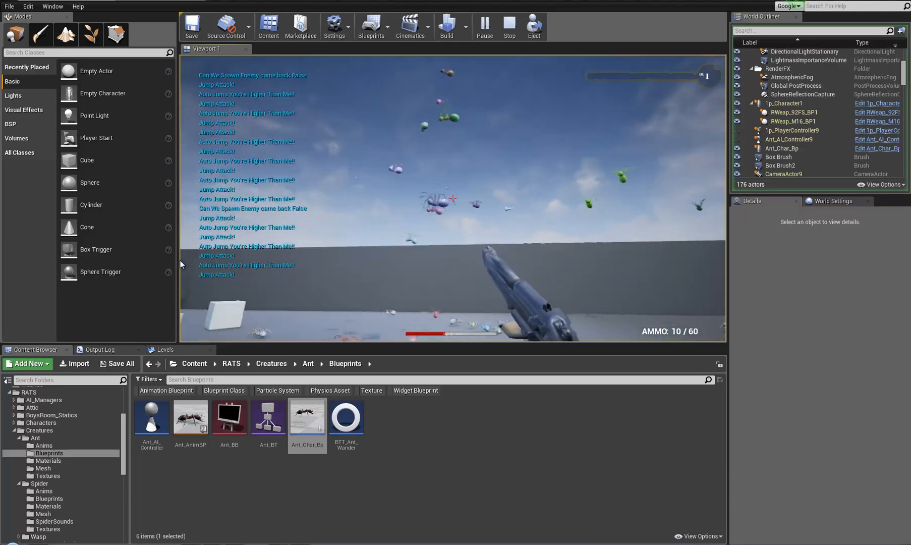
- Run the player back toward the white blocks, then retreat while facing the pursuing spiders
{"action": "key", "text": "w"}
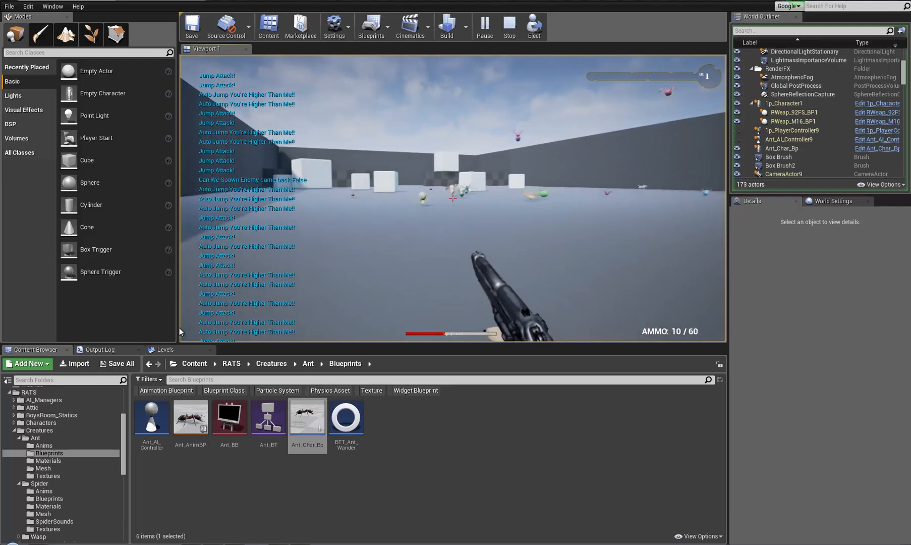
{"action": "key", "text": "w"}
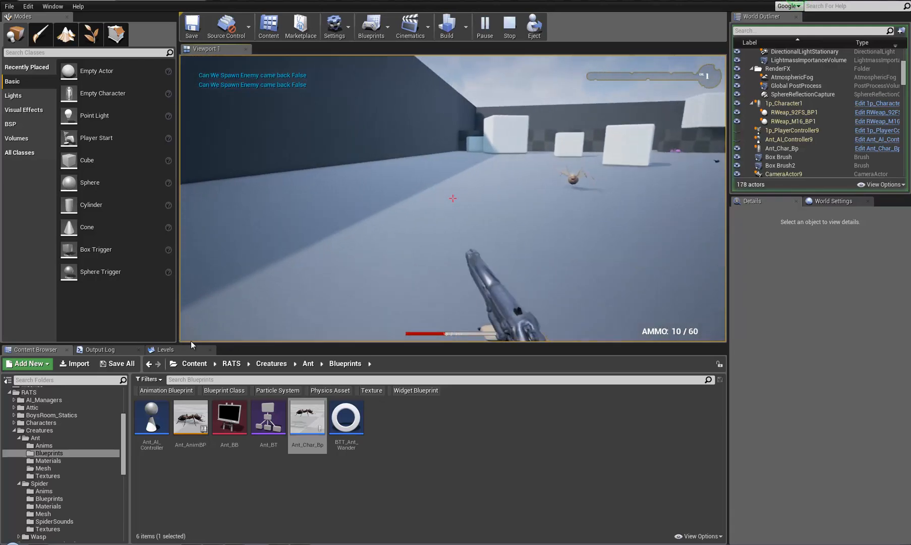
{"action": "key", "text": "s"}
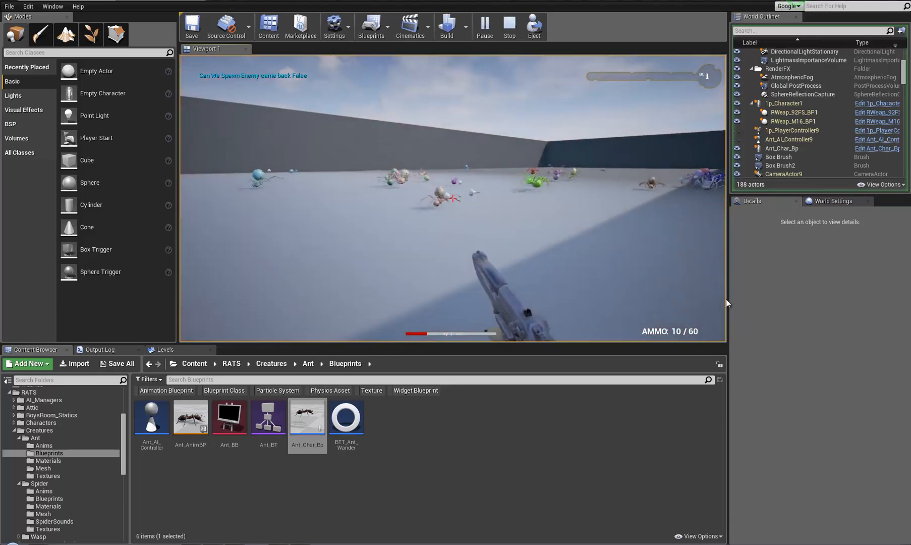
{"action": "key", "text": "s"}
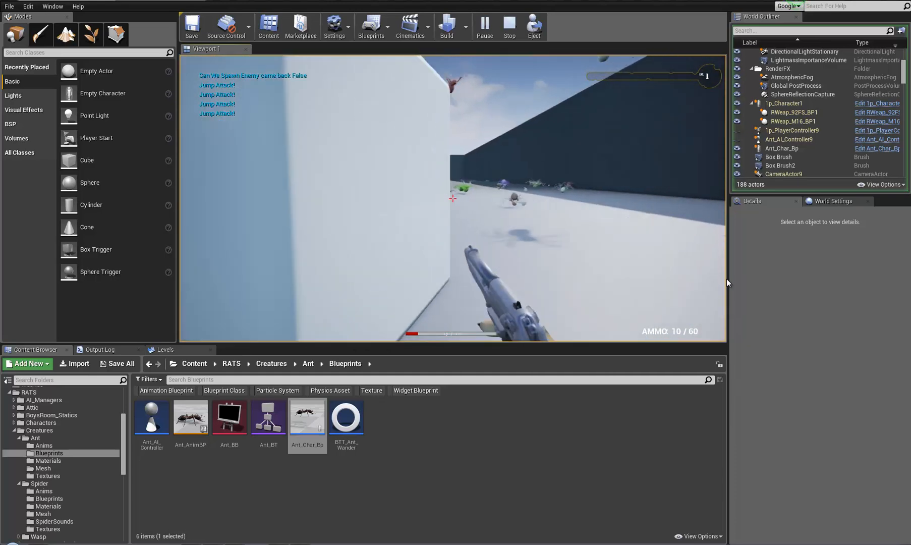
- Jump again and keep backing around the arena's blocks and walls to watch the growing swarm's airborne attacks on the player
{"action": "key", "text": "space"}
{"action": "key", "text": "s"}
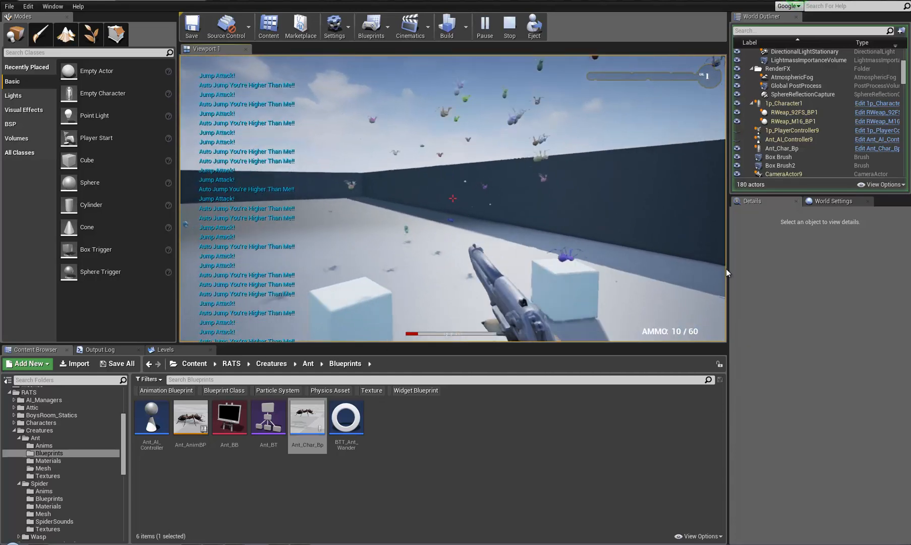
{"action": "key", "text": "s"}
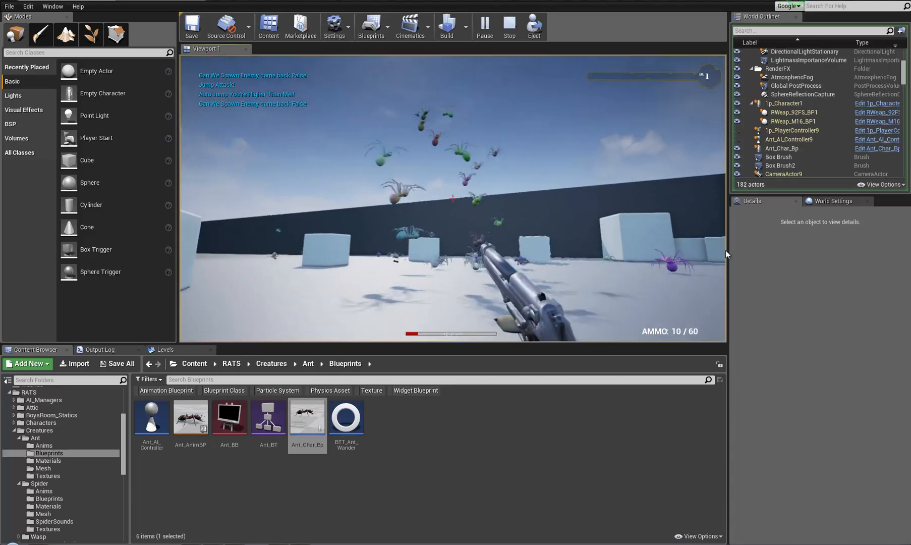
{"action": "key", "text": "s"}
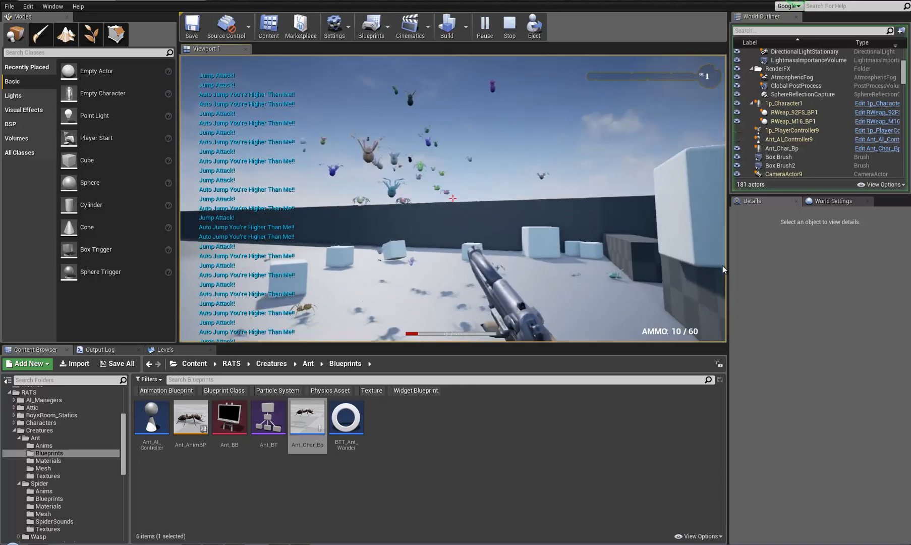
{"action": "key", "text": "s"}
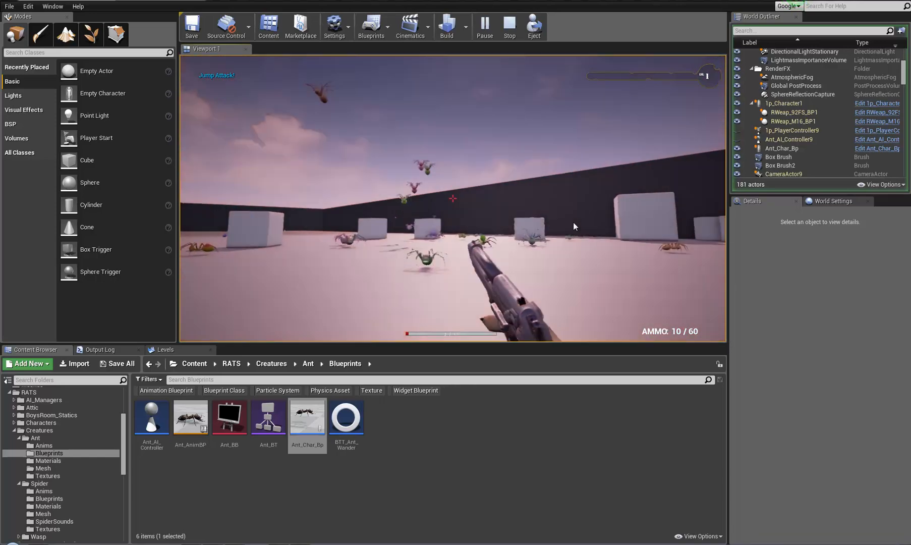
{"action": "key", "text": "s"}
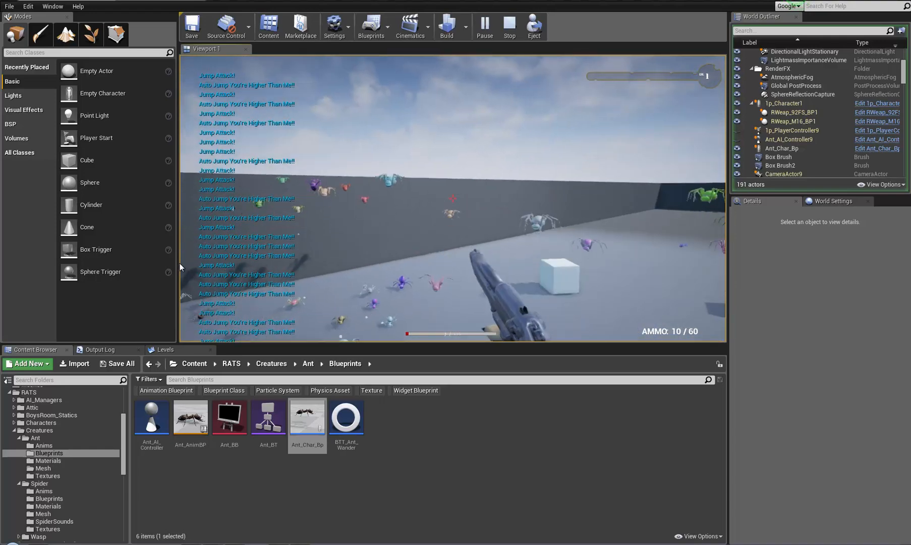
{"action": "key", "text": "s"}
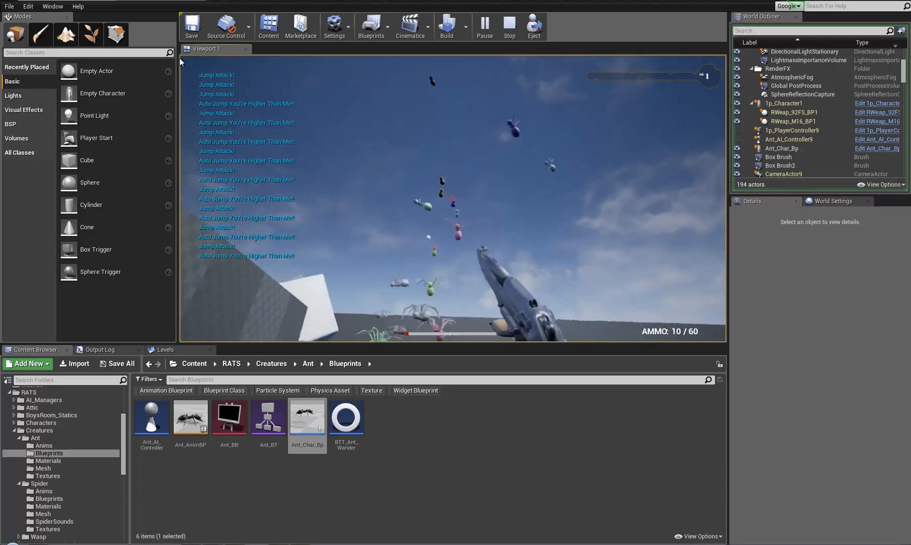
{"action": "key", "text": "s"}
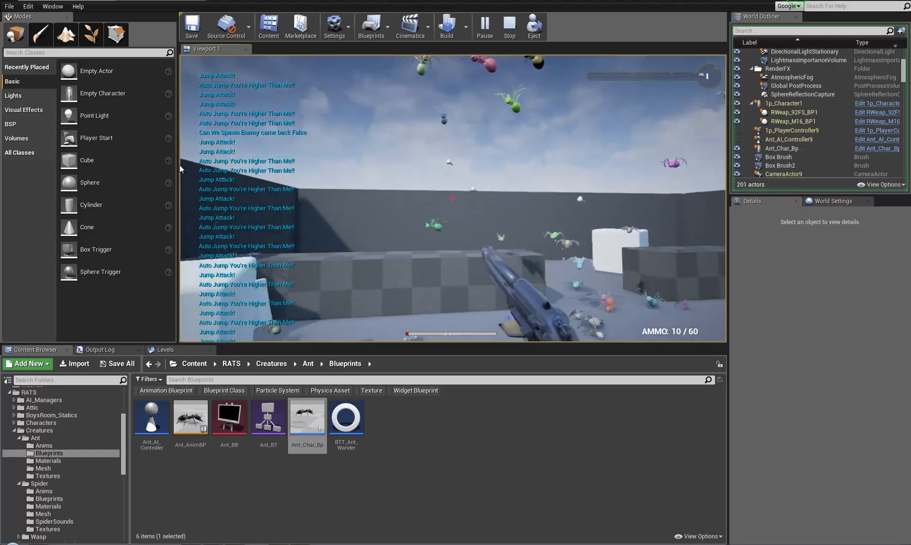
{"action": "key", "text": "s"}
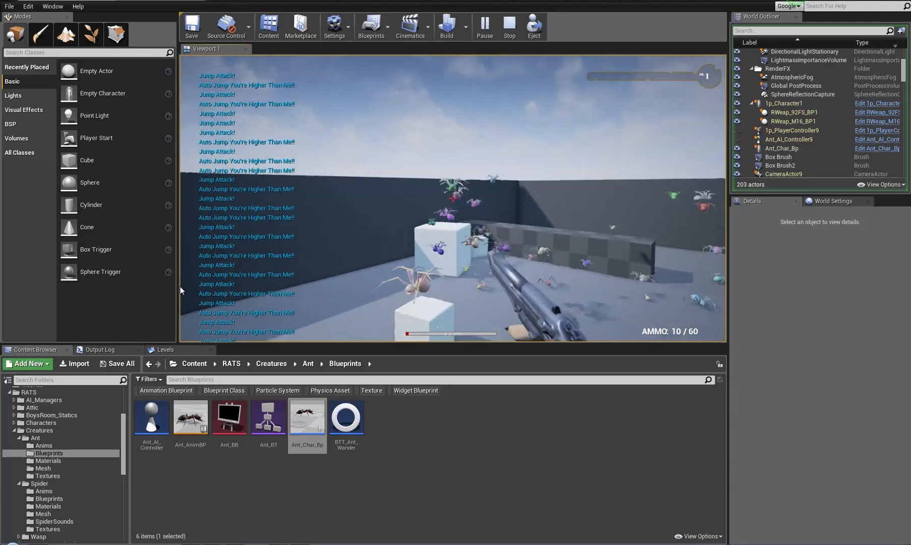
{"action": "key", "text": "s"}
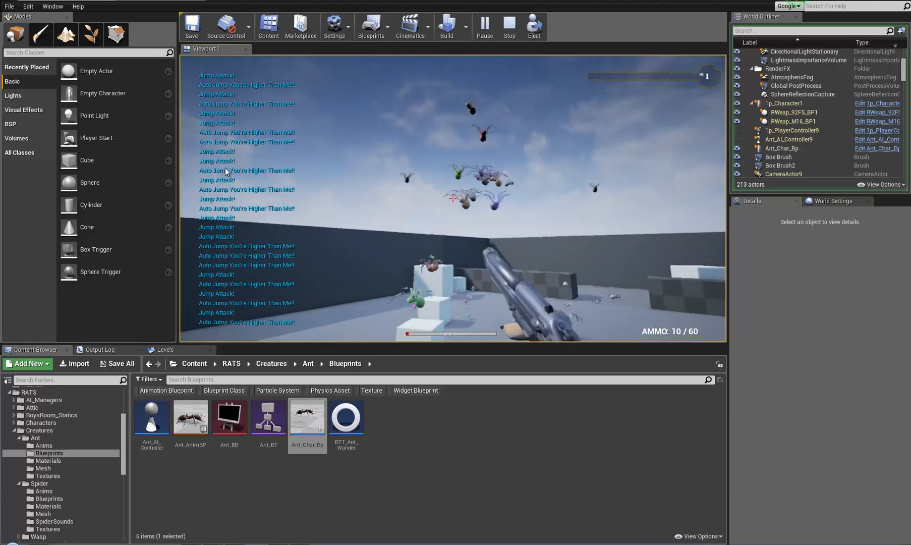
{"action": "key", "text": "s"}
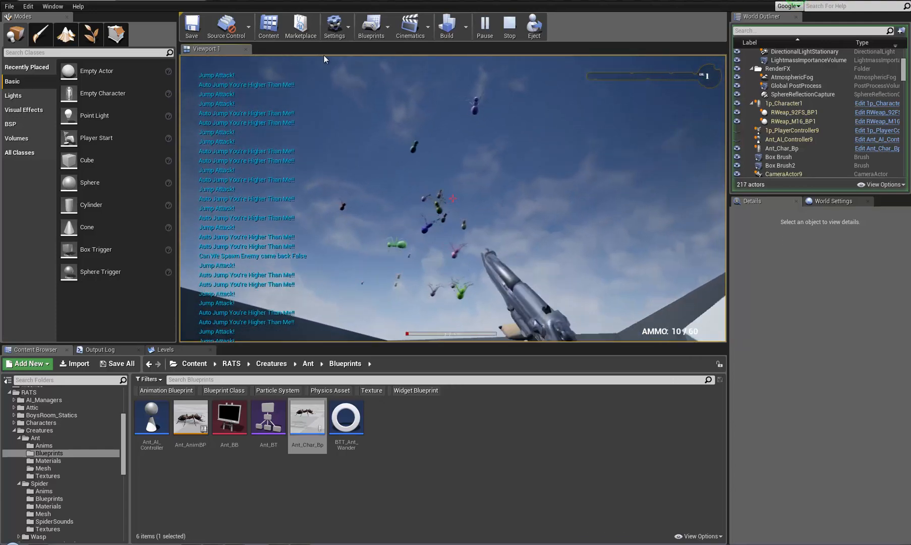
{"action": "key", "text": "s"}
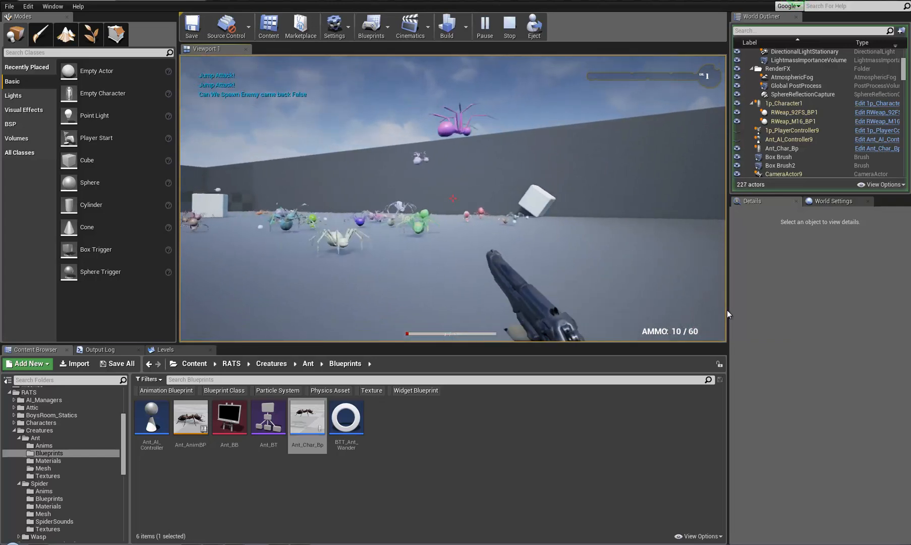
{"action": "key", "text": "s"}
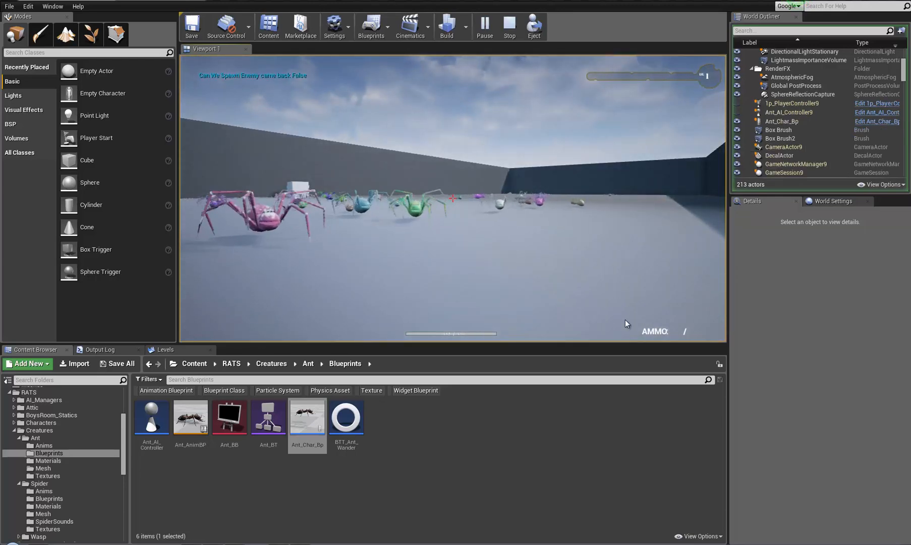
- End the play session and inspect the SpiderSpawner among the arena's blocks in the level
{"action": "key", "text": "Escape"}
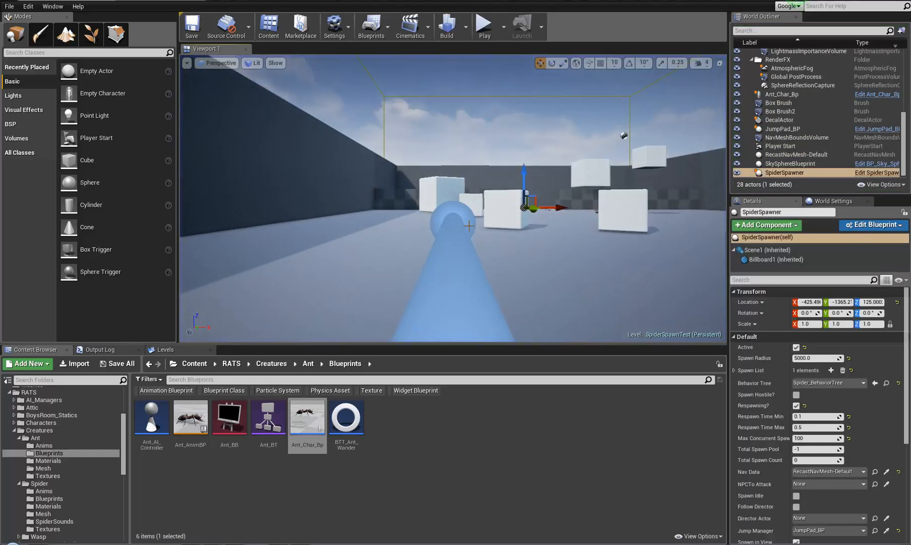
{"action": "right_click_drag", "start_coordinate": [469, 226], "coordinate": [439, 201]}
{"action": "key", "text": "d"}
{"action": "key", "text": "w"}
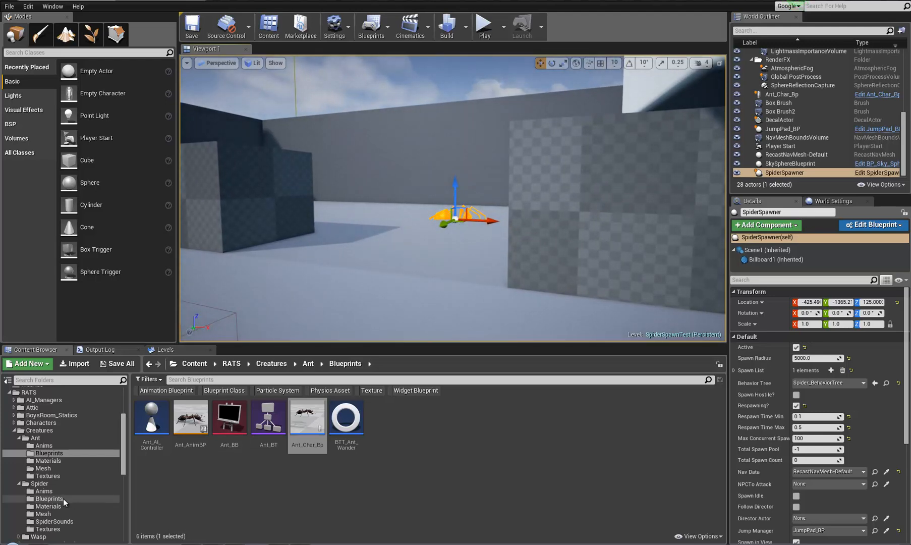
- Open Spider_BehaviorTree from the Spider Blueprints folder, examine its whole node layout, and return to the level
{"action": "left_click", "coordinate": [49, 499]}
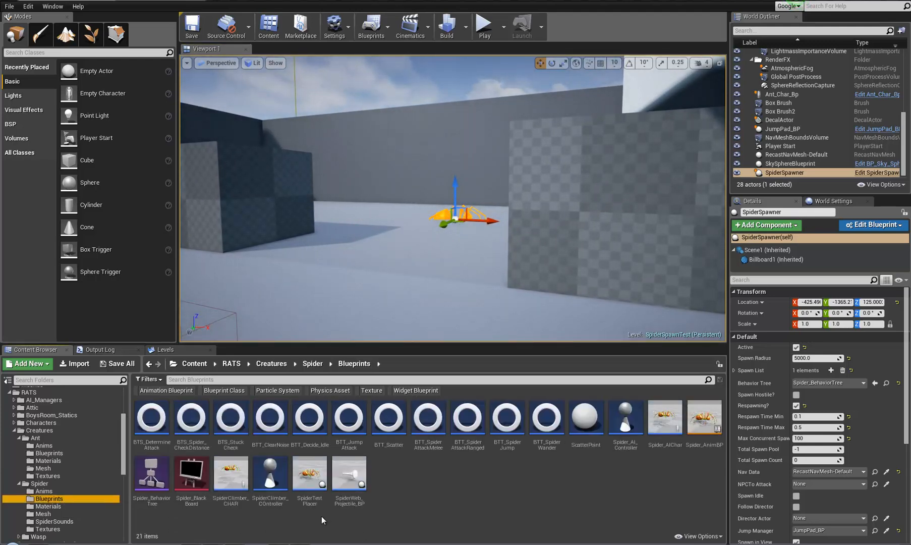
{"action": "double_click", "coordinate": [151, 472]}
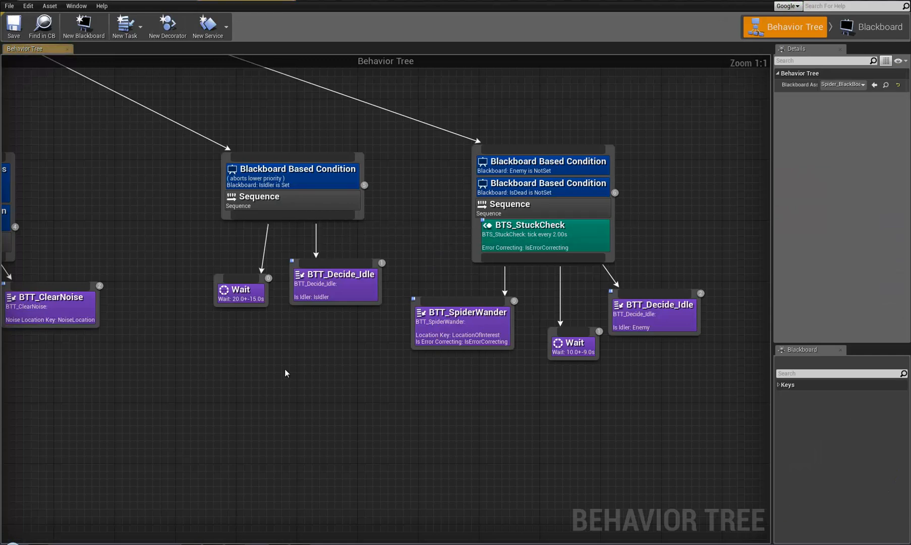
{"action": "scroll", "coordinate": [285, 373], "scroll_direction": "down", "scroll_amount": 9}
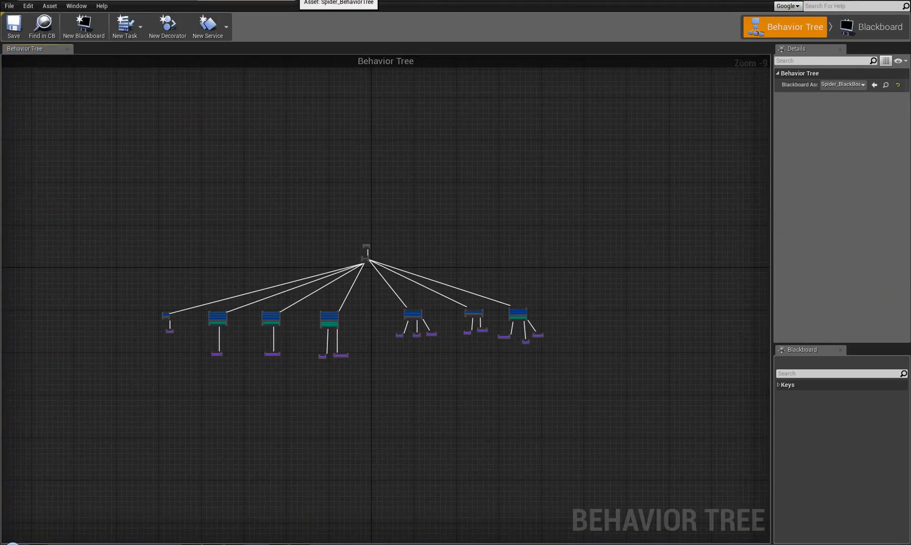
{"action": "left_click", "coordinate": [281, 2]}
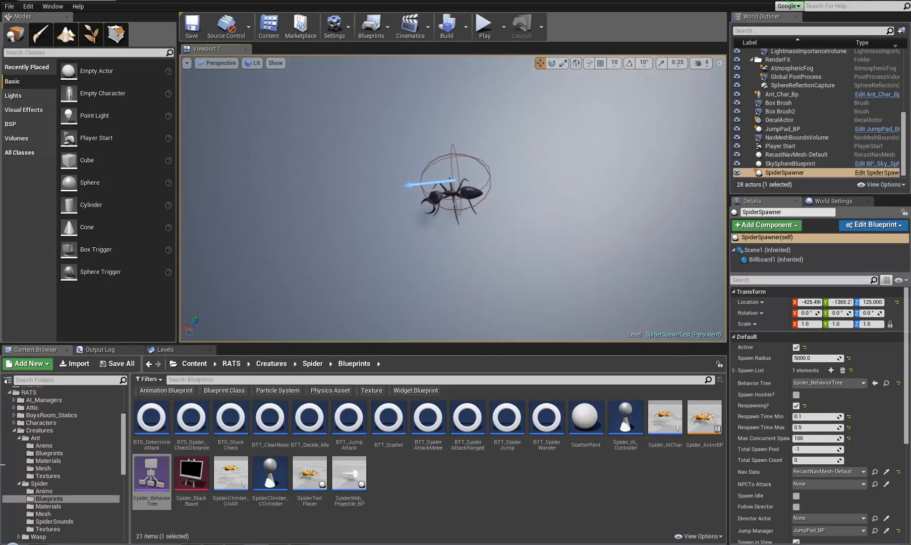
- Play-test the level again, jumping and shooting the rifle at the leaping spiders, and end the session
{"action": "left_click", "coordinate": [484, 27]}
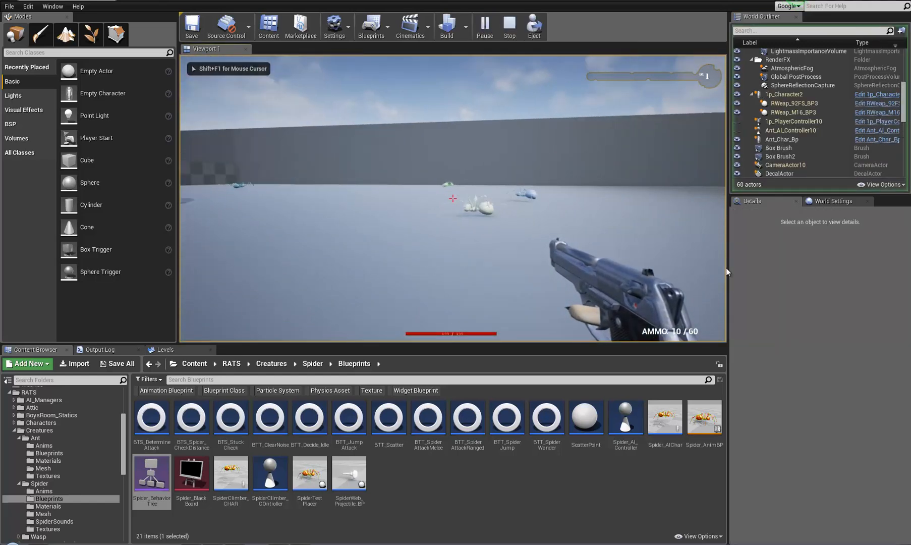
{"action": "left_click", "coordinate": [703, 297]}
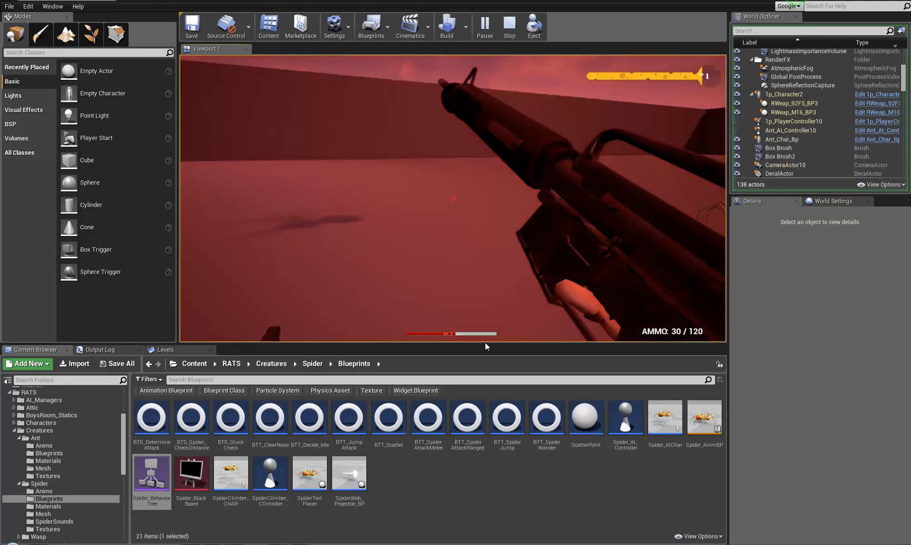
{"action": "key", "text": "space"}
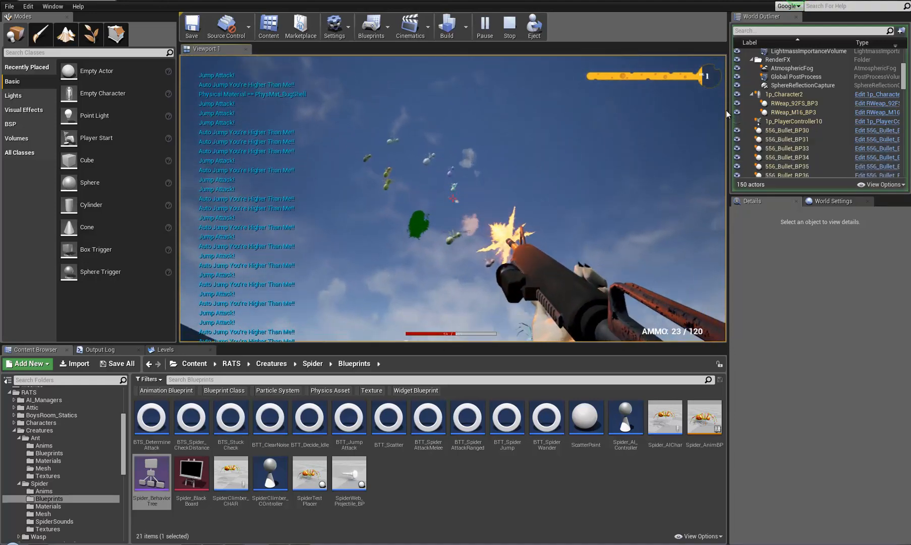
{"action": "left_click_drag", "start_coordinate": [726, 151], "coordinate": [727, 292]}
{"action": "left_click_drag", "start_coordinate": [726, 345], "coordinate": [727, 345]}
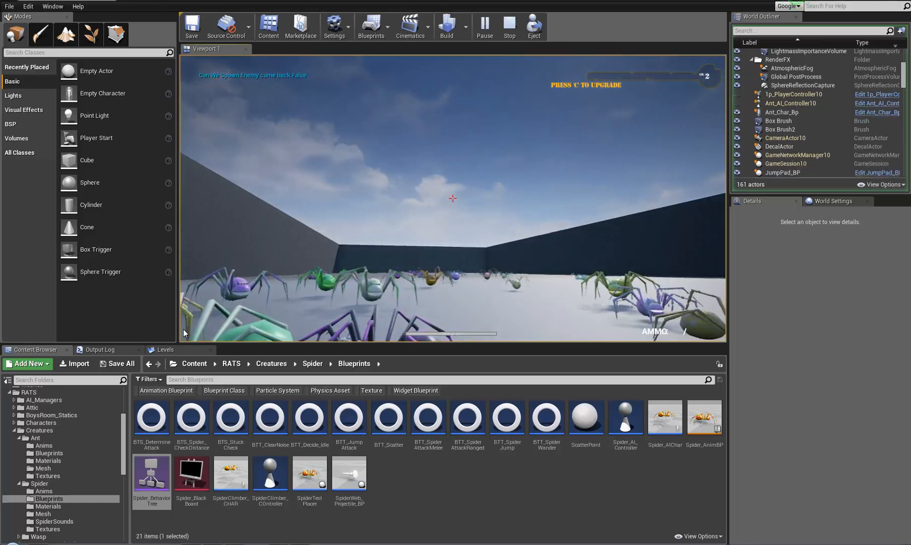
{"action": "key", "text": "Escape"}
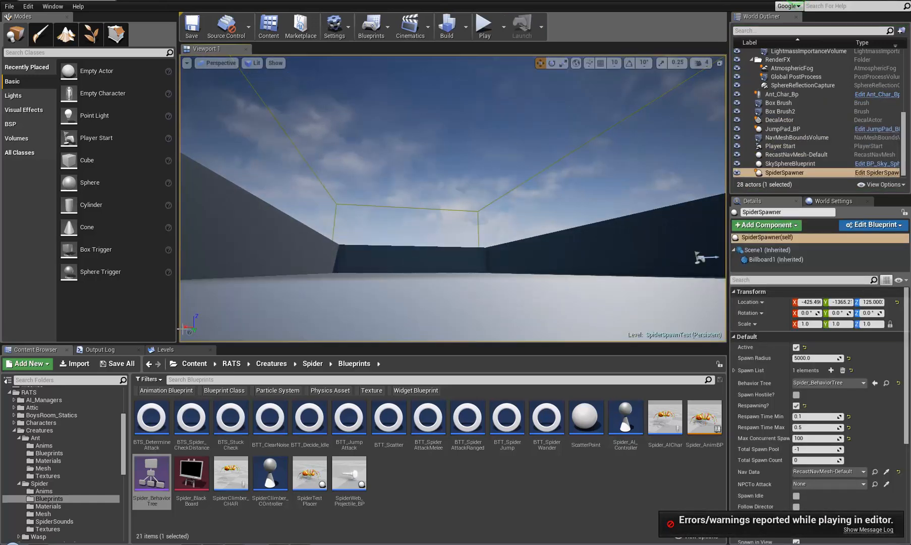